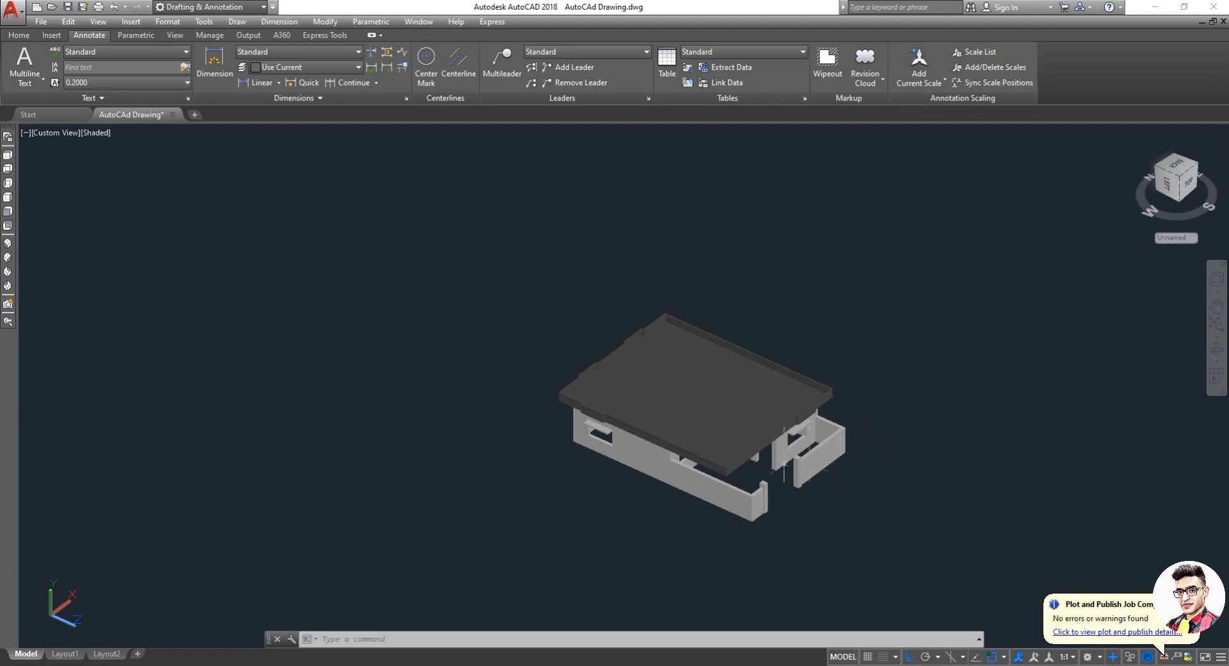
Orbit around the 3D house and examine the roof's stepped edge moulding and its vertical grooves up close.
scroll(781, 452, "up", 3)
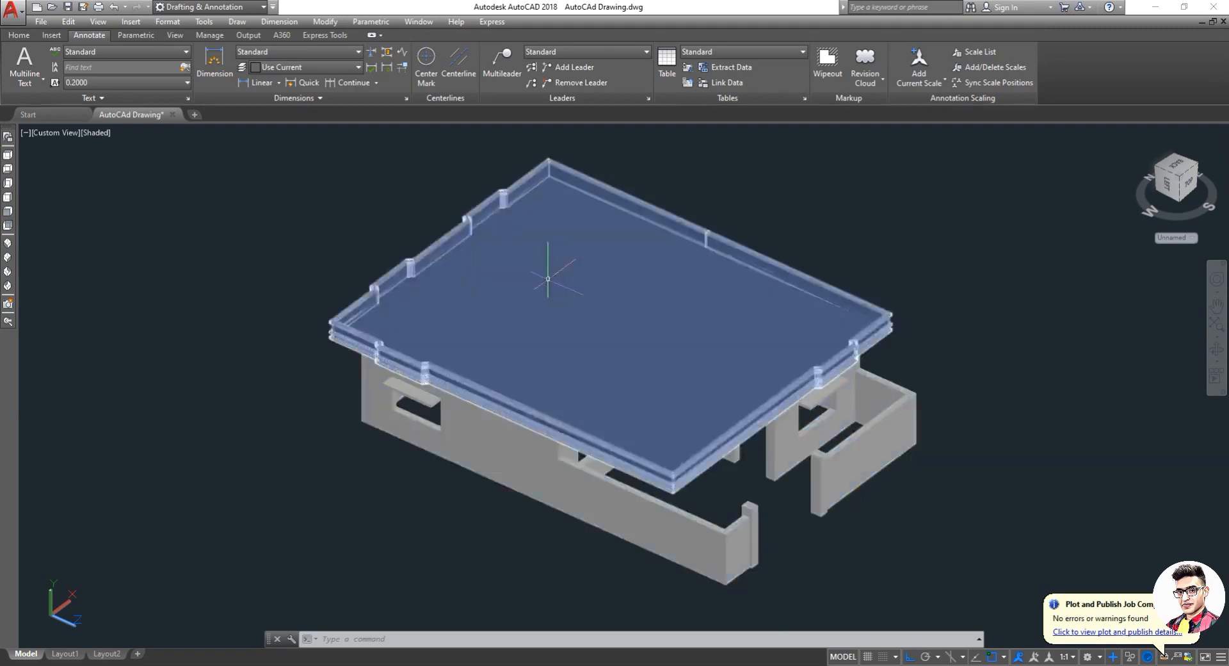
left_click(1216, 352)
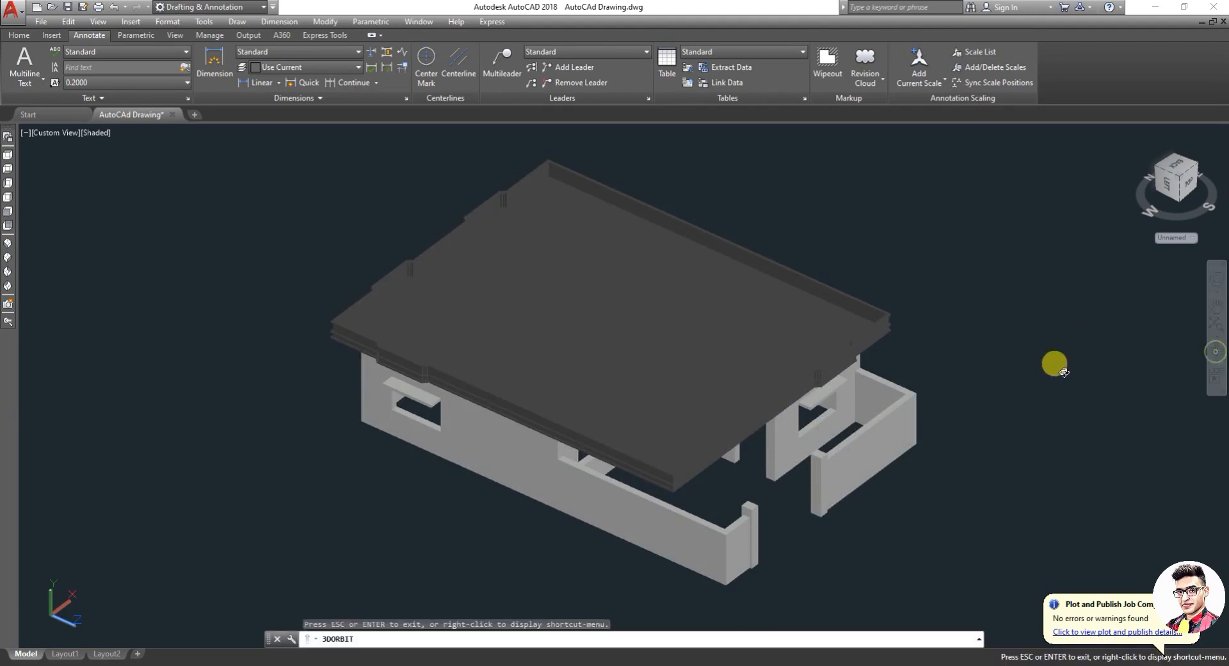
left_click_drag(1056, 359, 908, 356)
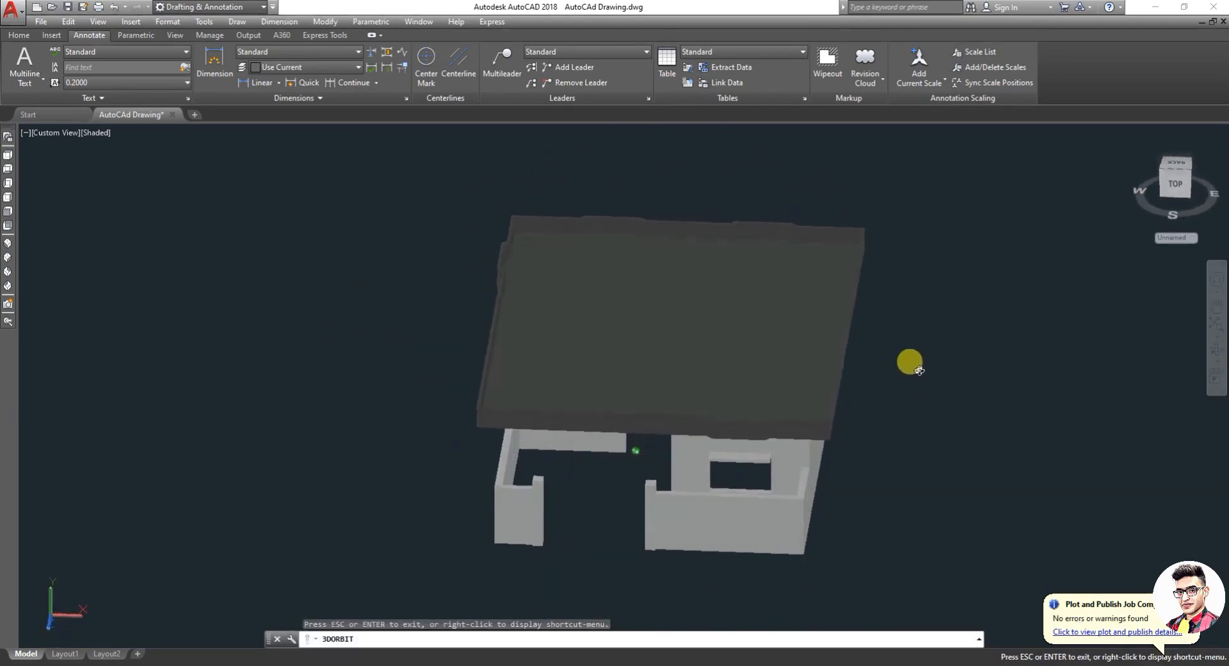
scroll(815, 428, "up", 3)
scroll(826, 476, "down", 3)
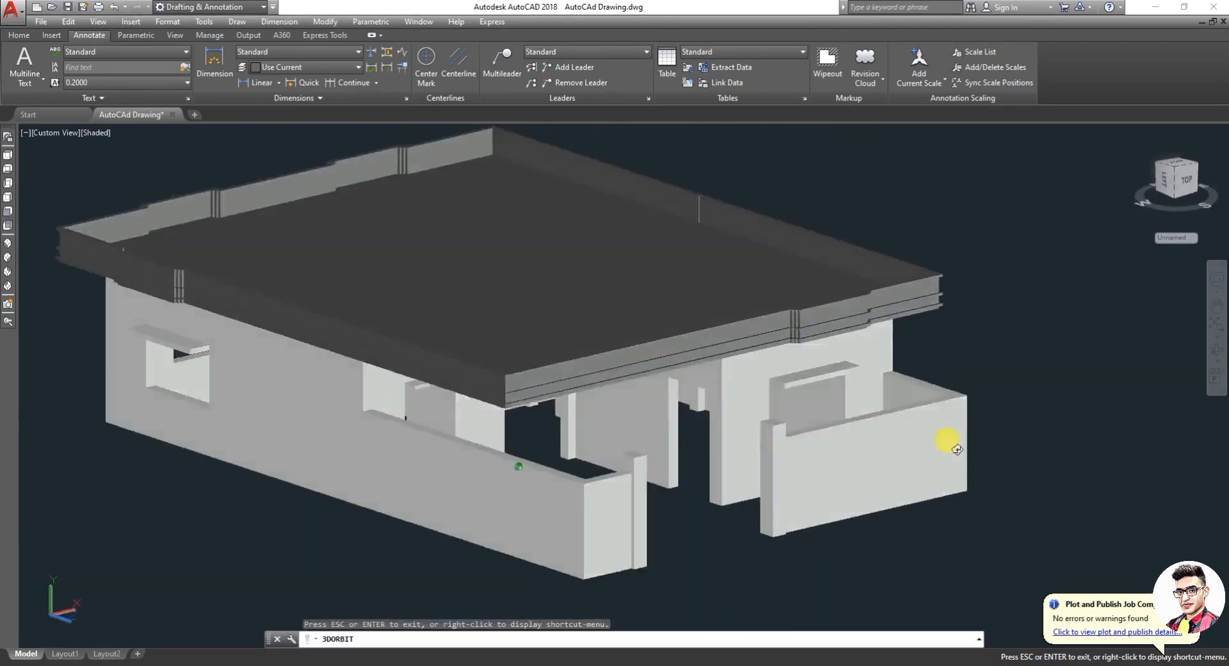
left_click_drag(946, 439, 979, 433)
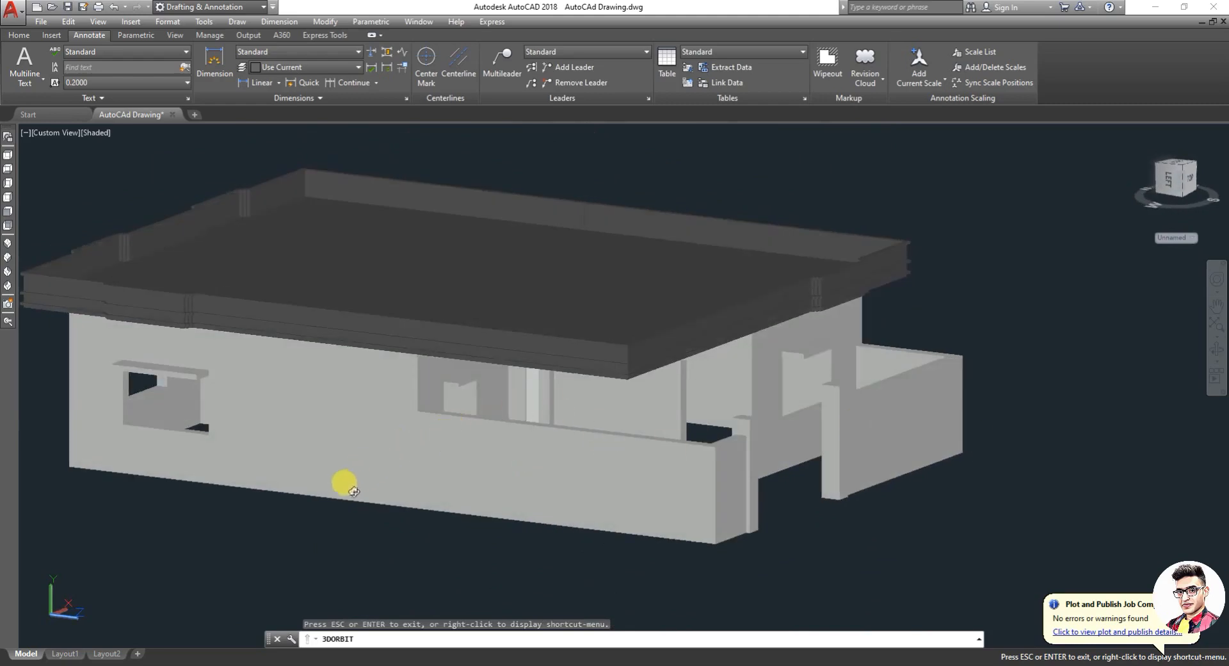
scroll(795, 291, "up", 4)
scroll(839, 264, "up", 5)
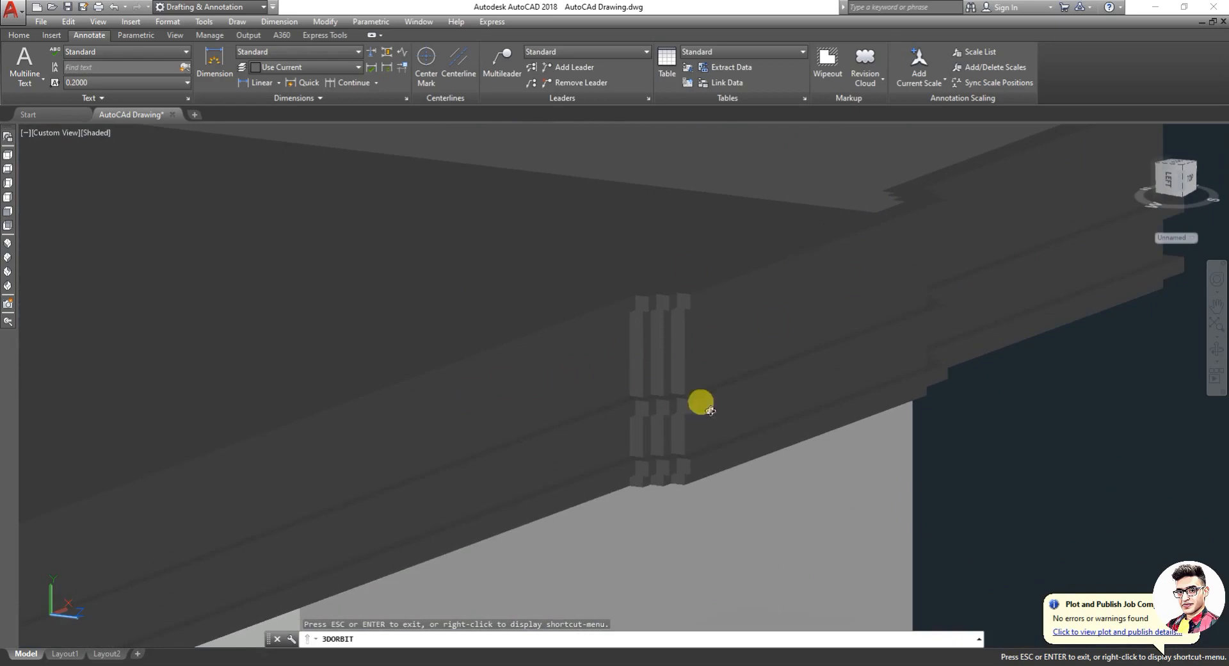
mouse_move(1020, 417)
left_mouse_down()
mouse_move(1003, 437)
mouse_move(928, 463)
mouse_move(1010, 474)
mouse_move(1034, 440)
mouse_move(1007, 422)
mouse_move(1060, 420)
mouse_move(1010, 351)
mouse_move(980, 348)
mouse_move(760, 448)
mouse_move(542, 491)
mouse_move(593, 500)
mouse_move(480, 525)
mouse_move(420, 483)
mouse_move(421, 525)
mouse_move(553, 468)
mouse_move(547, 338)
mouse_move(507, 287)
mouse_move(502, 255)
mouse_move(434, 236)
mouse_move(571, 252)
mouse_move(671, 297)
mouse_move(330, 435)
mouse_move(402, 443)
mouse_move(325, 441)
mouse_move(295, 409)
mouse_move(125, 543)
mouse_move(132, 563)
mouse_move(102, 529)
left_mouse_up()
scroll(137, 472, "up", 3)
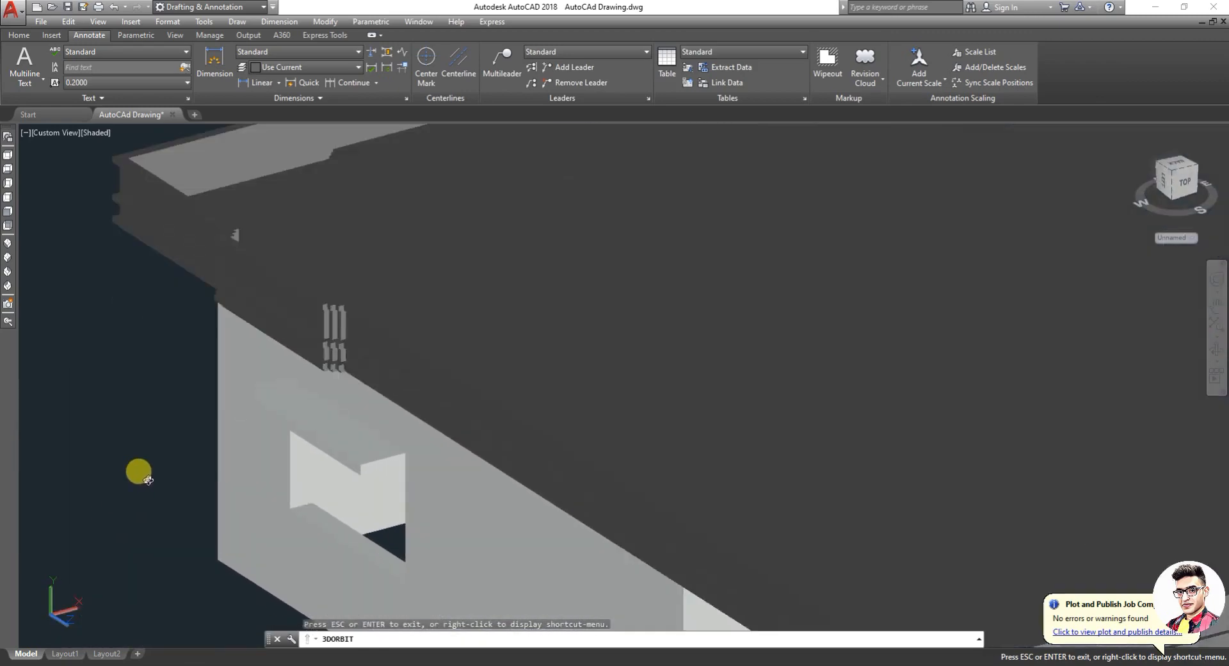
scroll(219, 294, "up", 3)
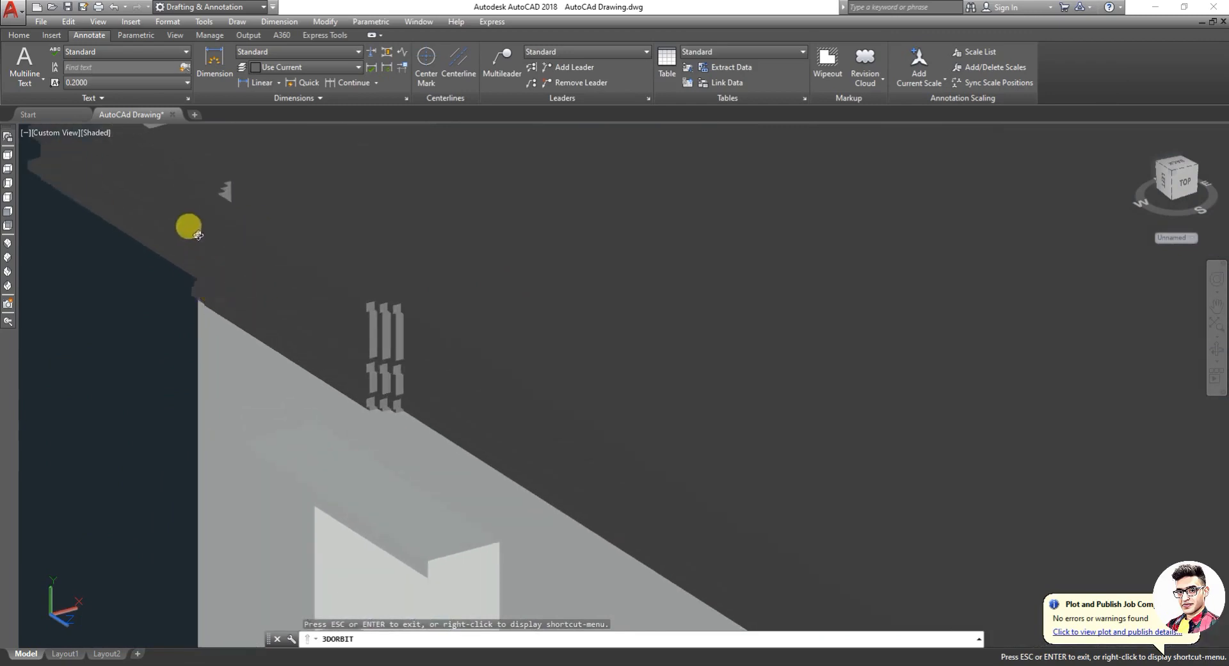
scroll(353, 358, "down", 2)
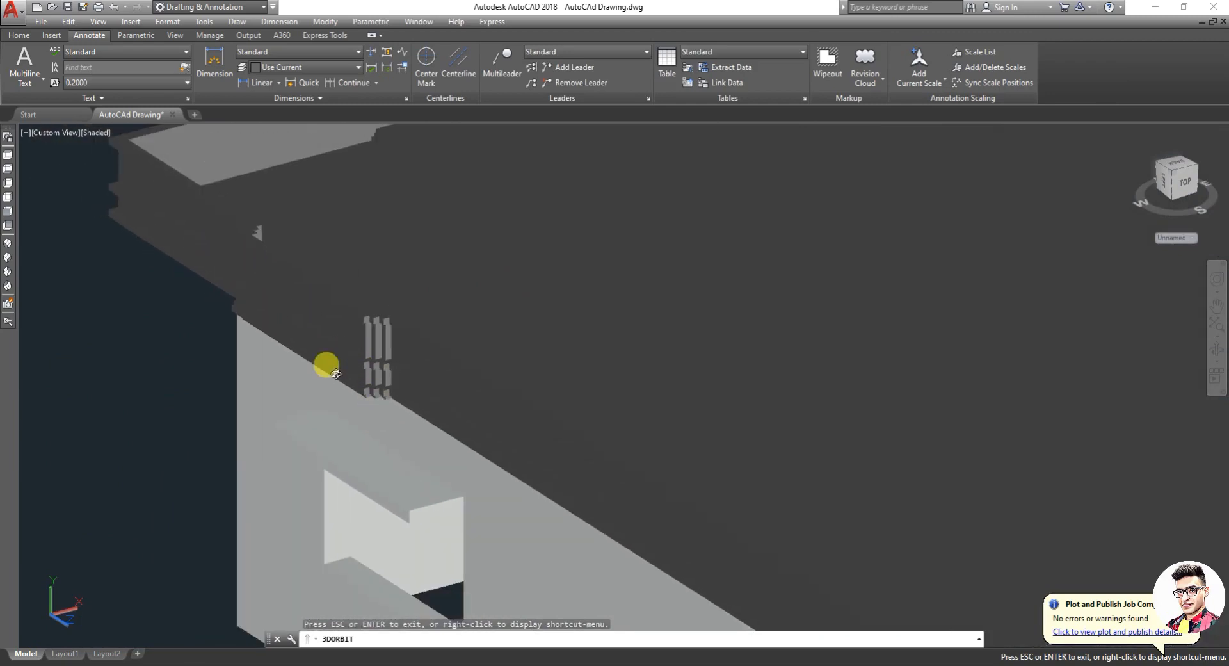
Inspect the roof edge moulding above the windows on the other sides of the house, finishing at the front corner.
scroll(286, 420, "down", 3)
left_click_drag(195, 446, 626, 365)
scroll(727, 324, "up", 5)
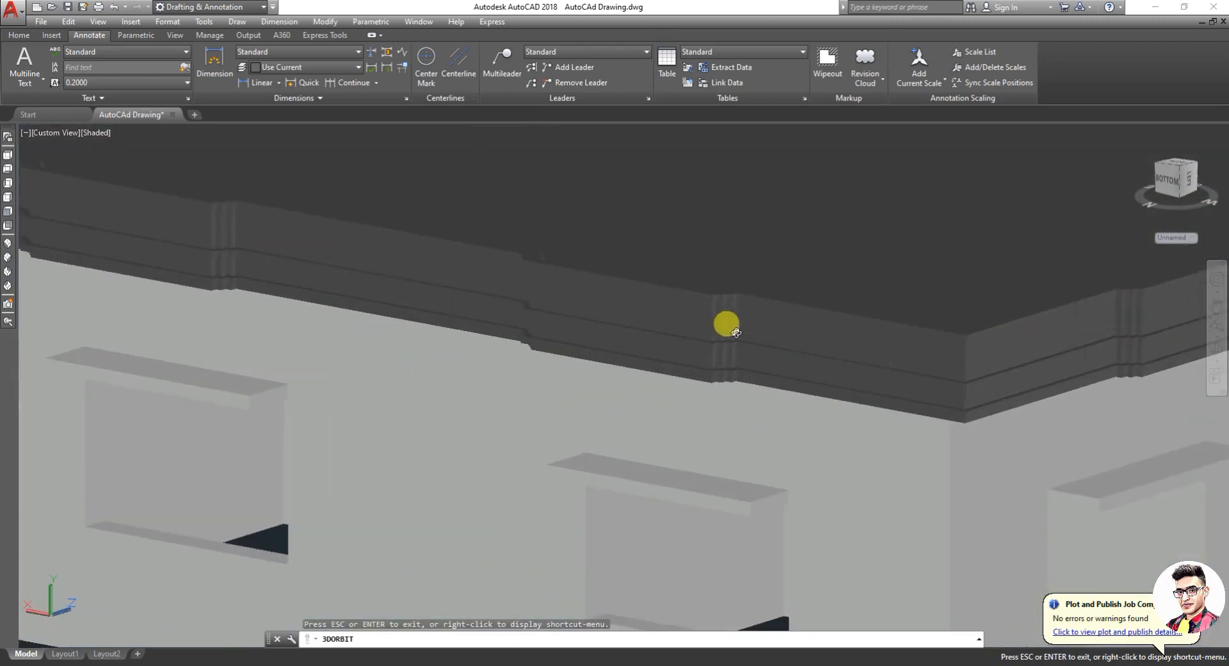
scroll(708, 330, "up", 3)
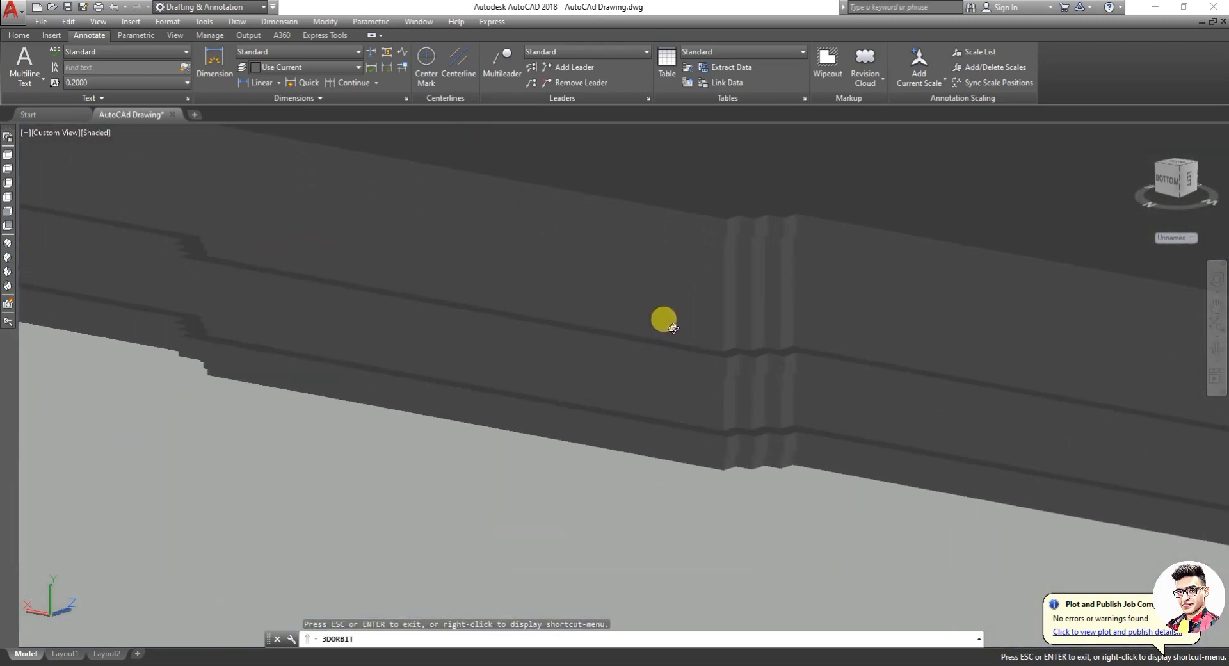
scroll(669, 320, "up", 4)
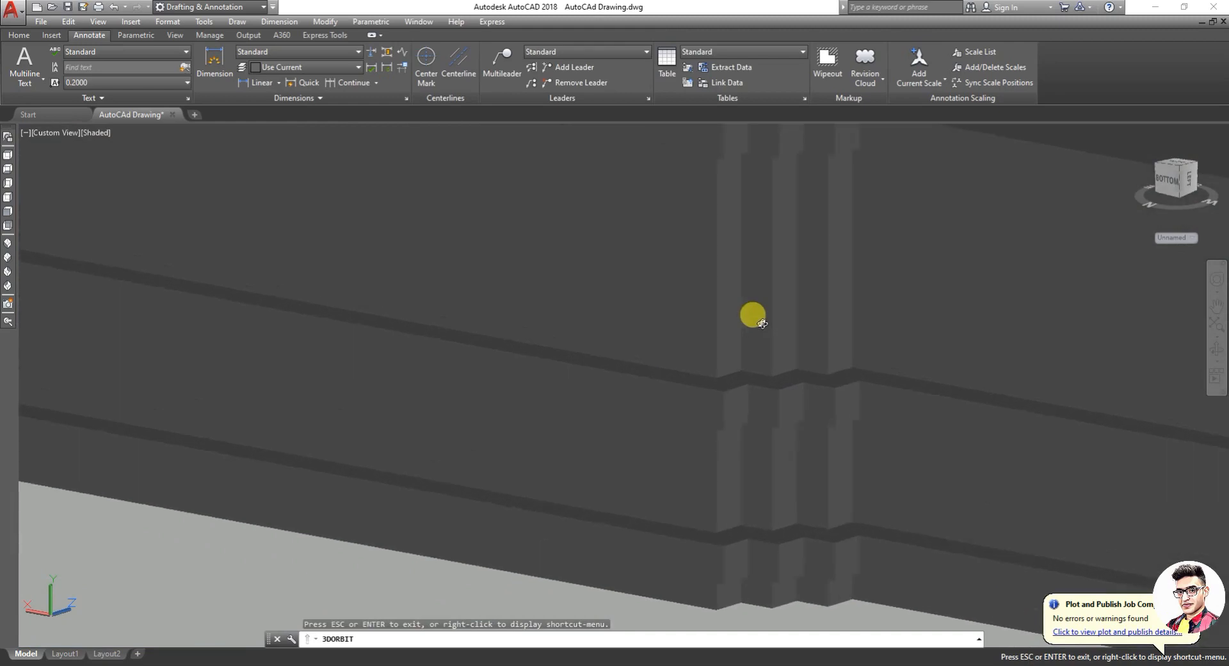
scroll(730, 314, "down", 5)
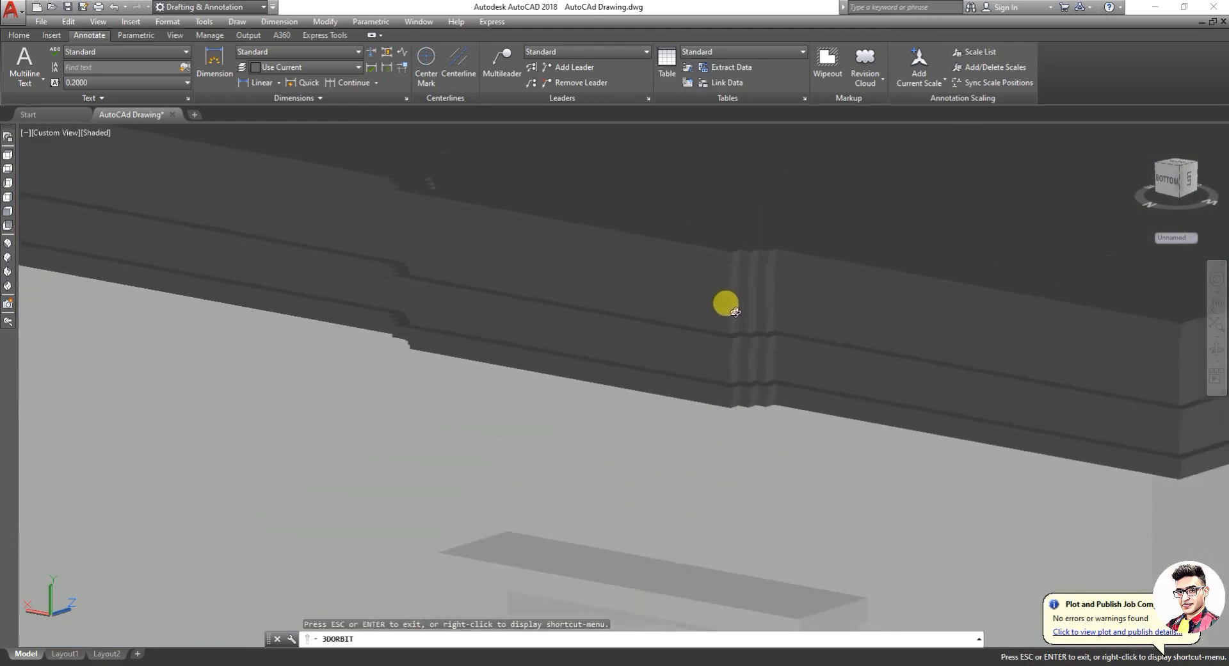
scroll(733, 307, "down", 5)
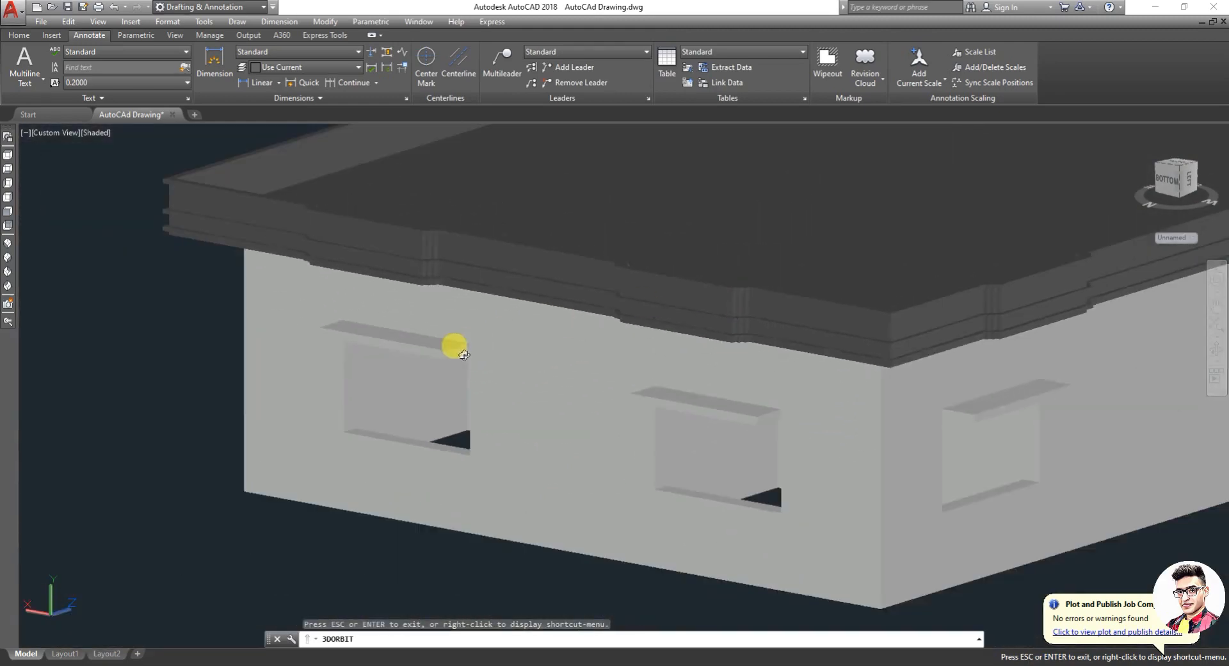
left_click_drag(462, 354, 948, 422)
scroll(886, 494, "up", 5)
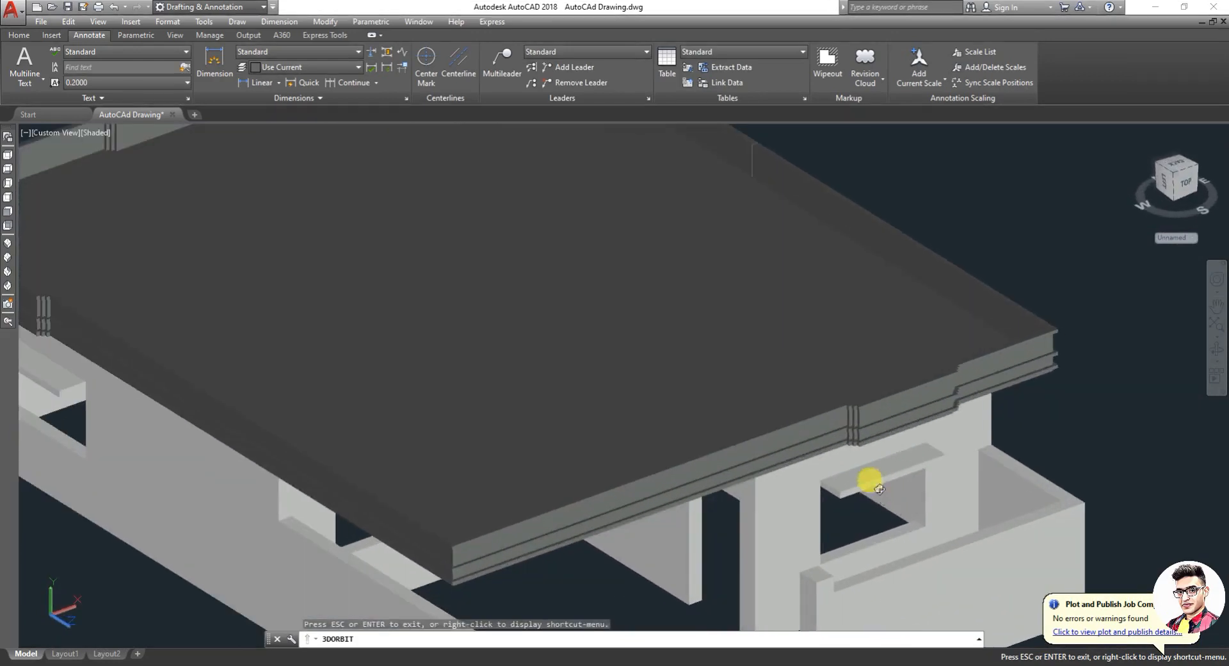
scroll(852, 434, "down", 3)
key("Escape")
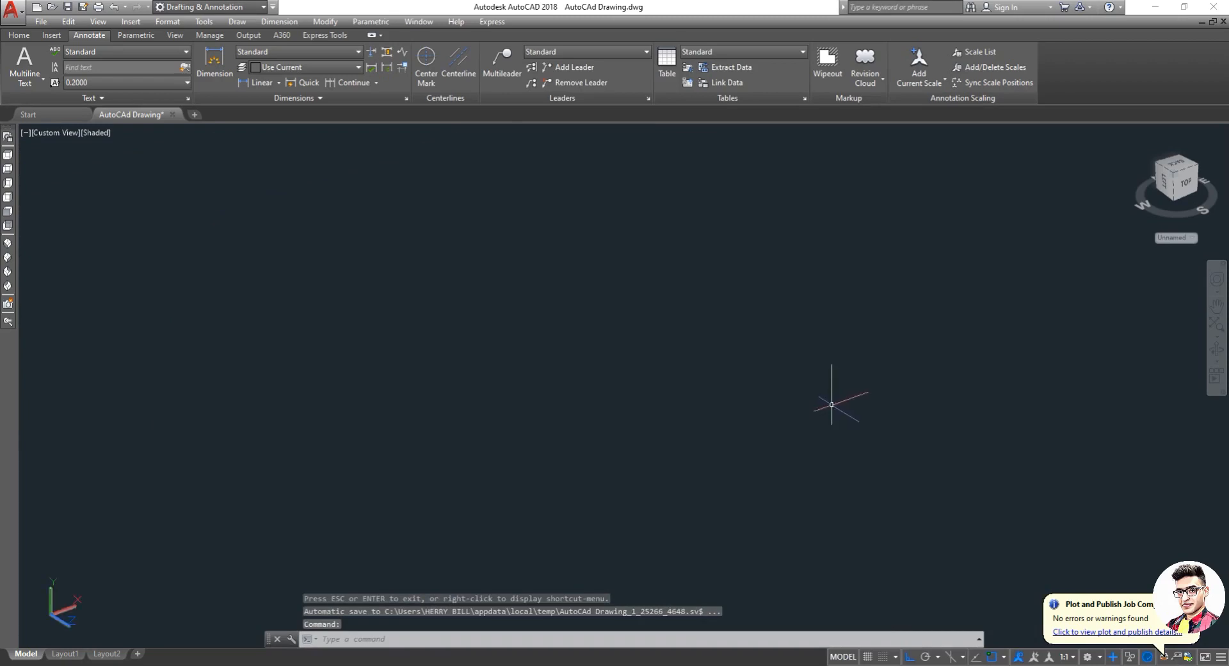
scroll(814, 369, "down", 8)
scroll(712, 235, "up", 1)
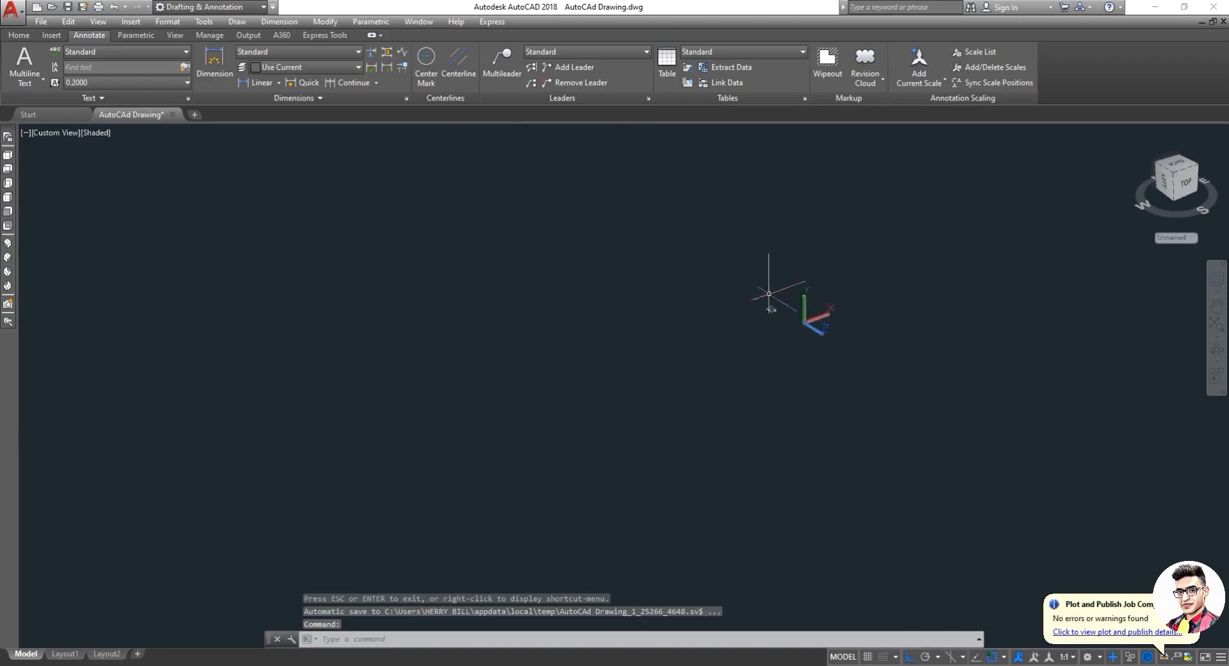
scroll(774, 295, "up", 10)
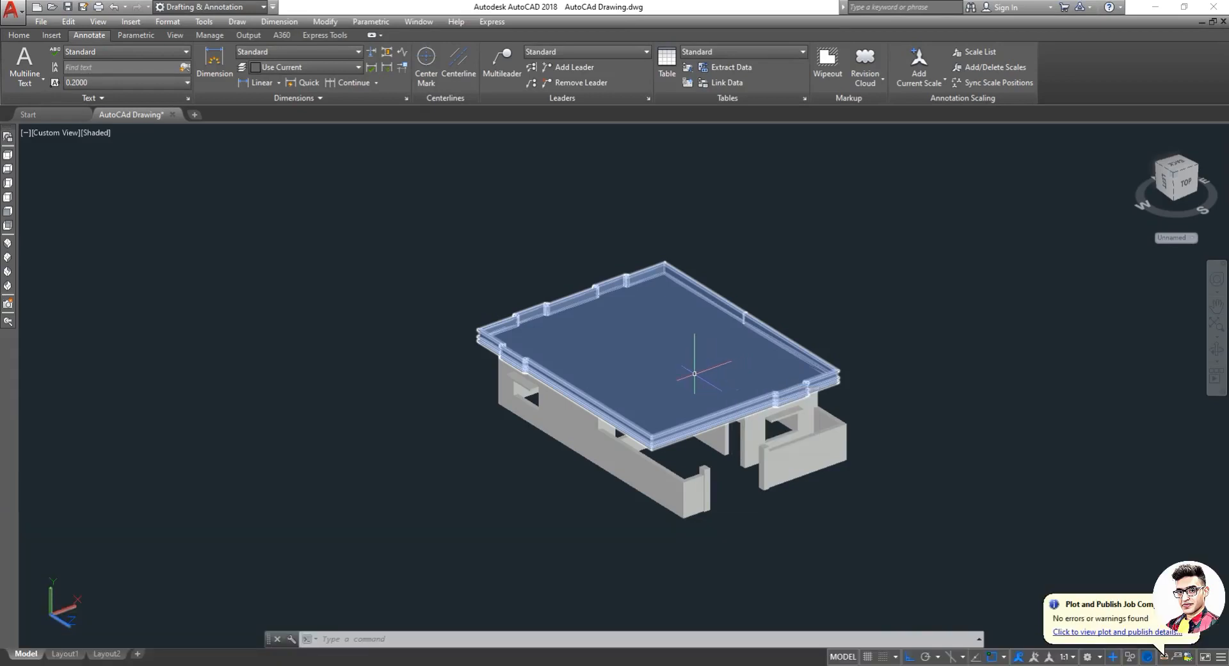
left_click(715, 372)
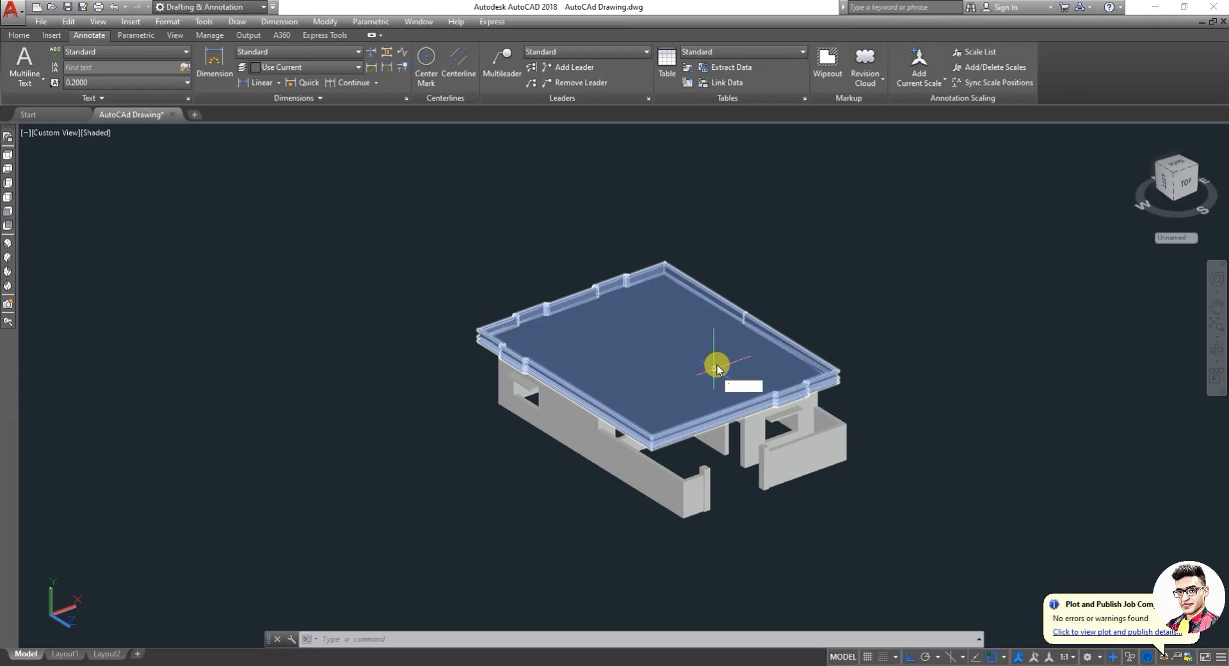
key("Escape")
key("Escape")
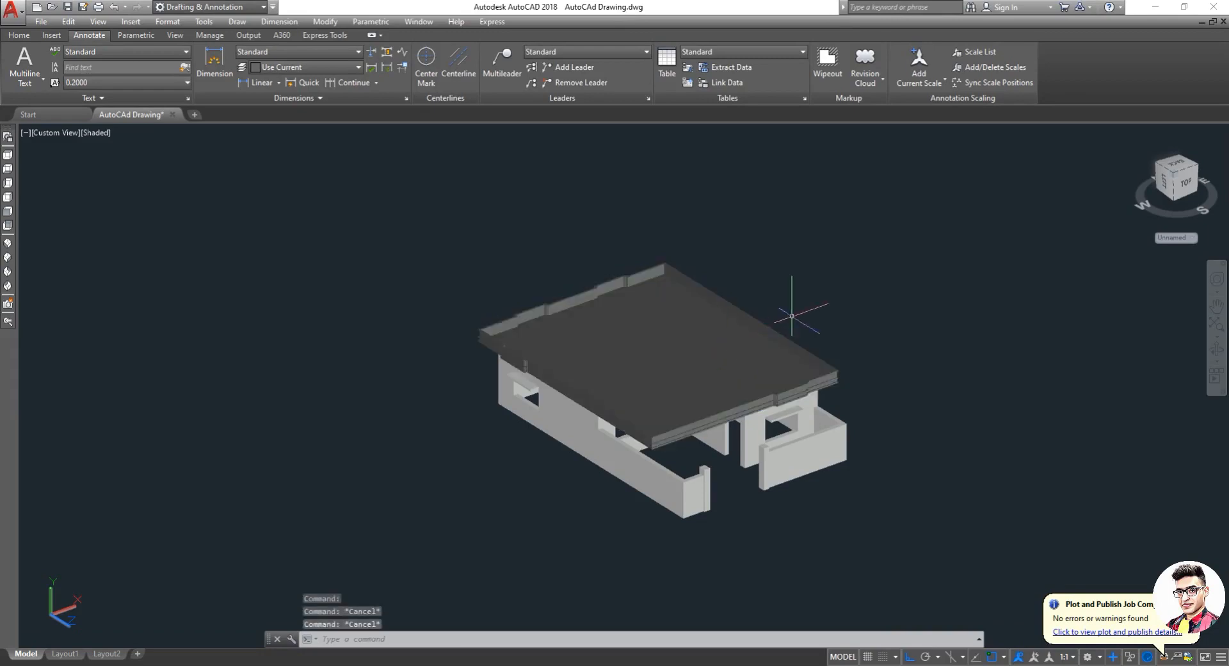
scroll(838, 338, "down", 3)
scroll(839, 338, "up", 4)
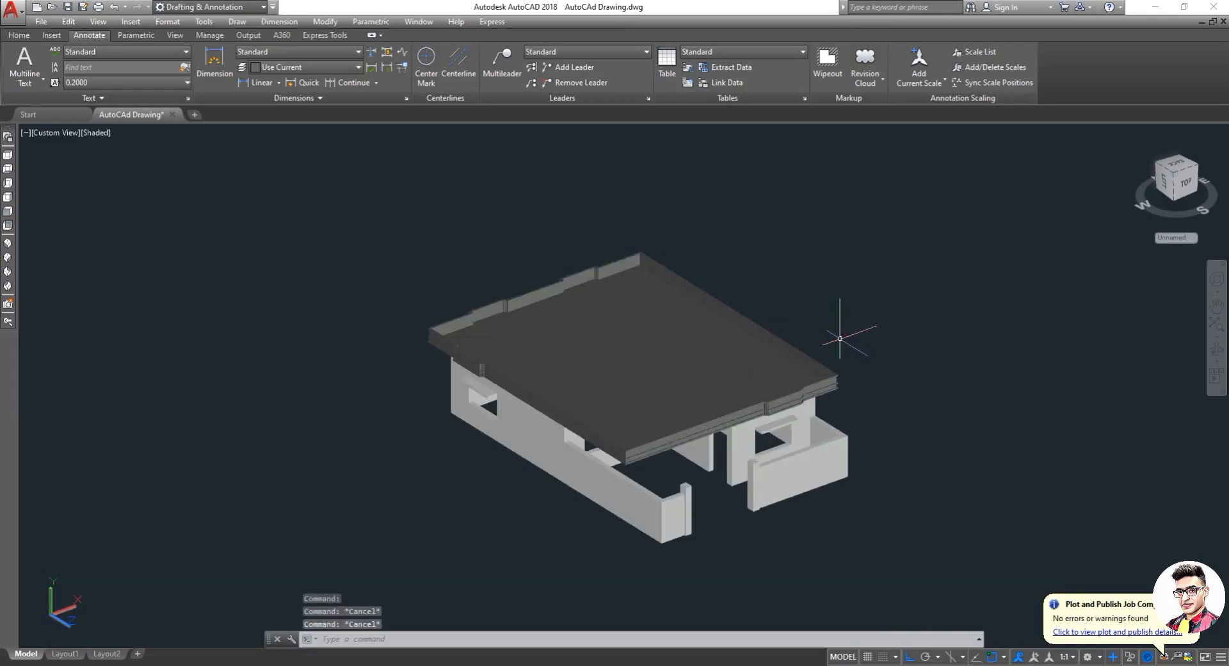
Open the layer manager and review the drawing's existing 3D, stair and window layers.
left_click(816, 367)
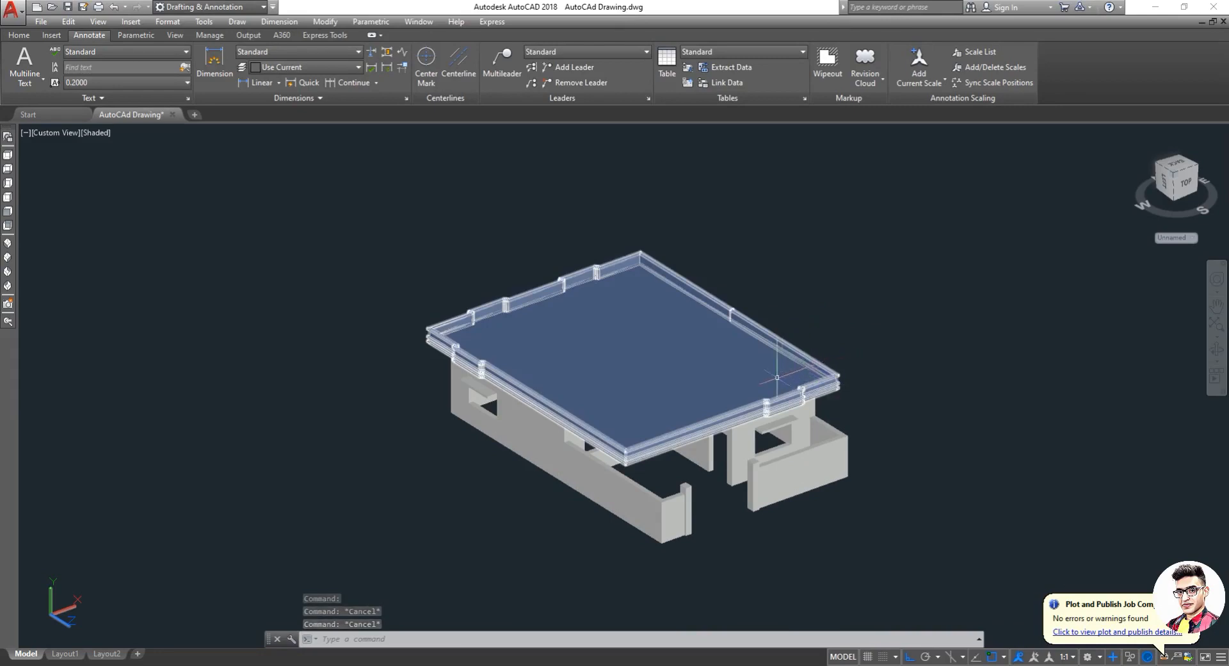
type("LA")
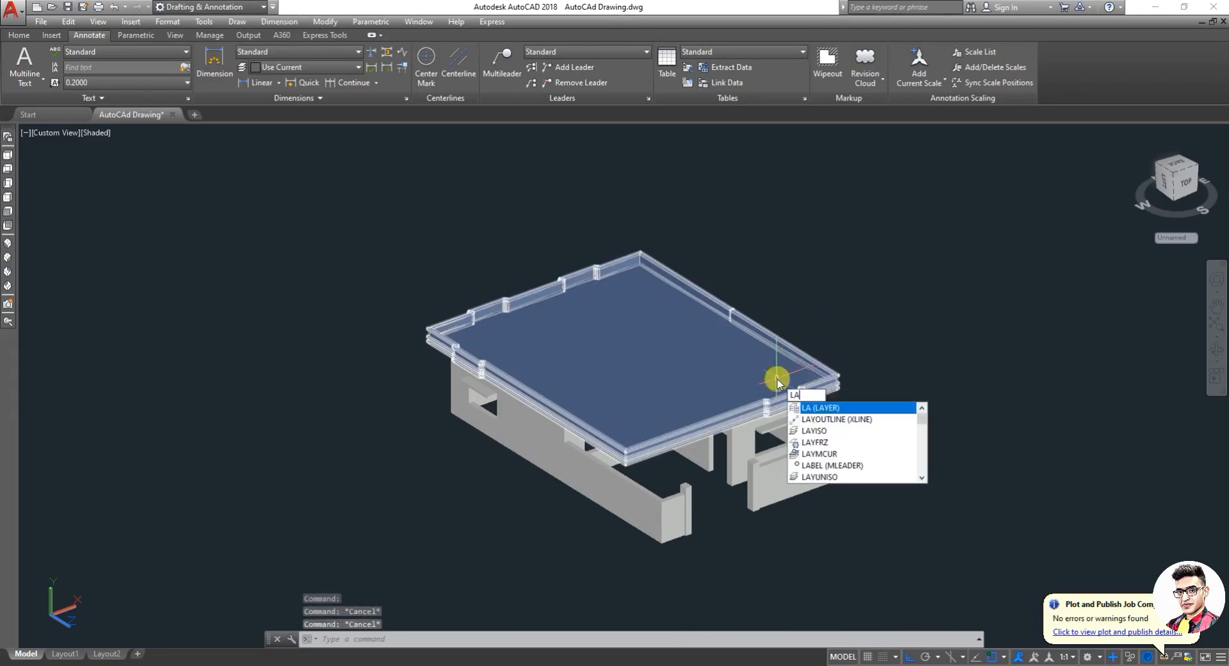
key("Return")
scroll(332, 185, "down", 2)
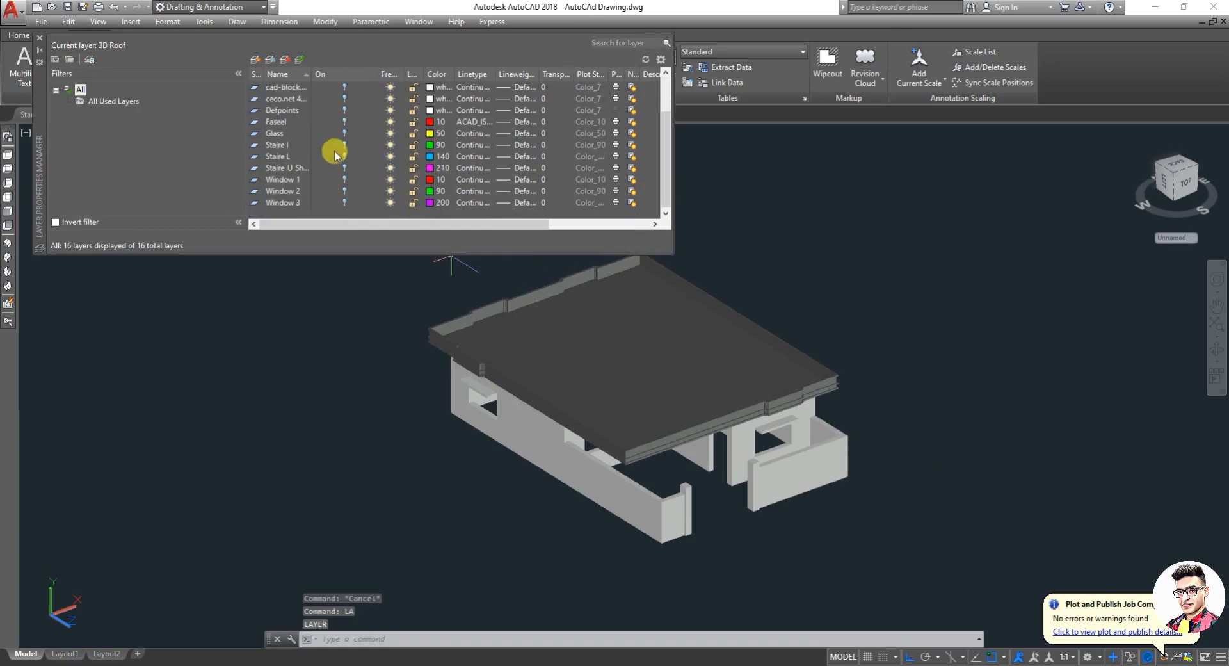
scroll(333, 151, "up", 2)
scroll(334, 155, "down", 2)
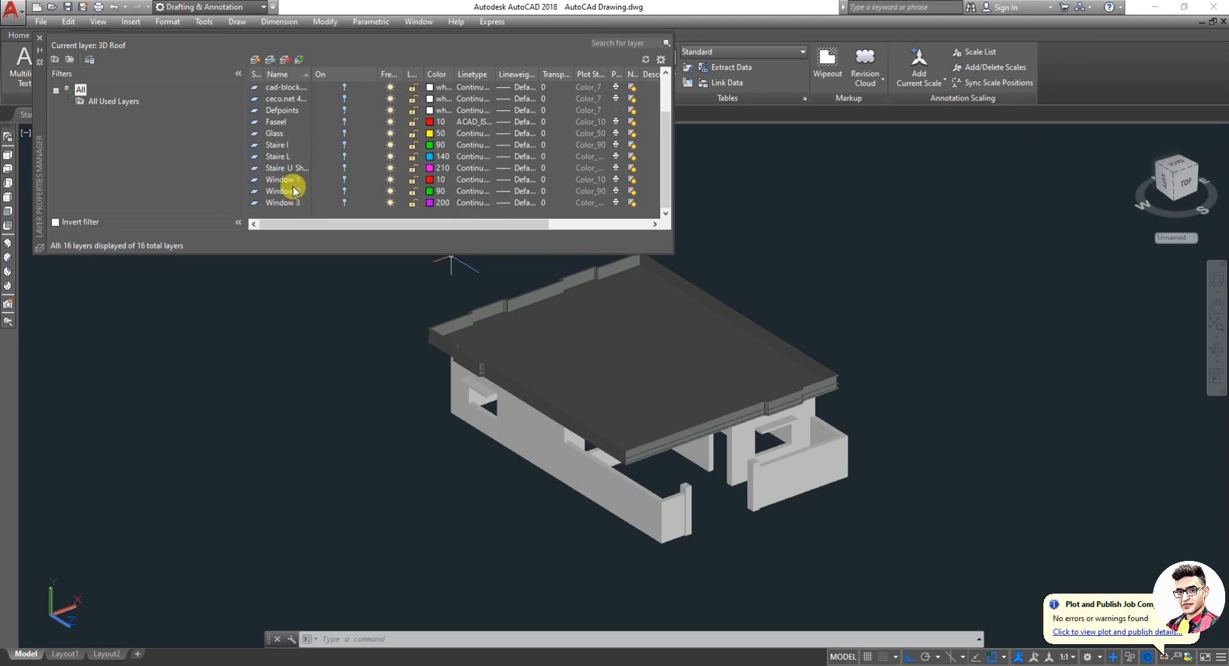
scroll(324, 195, "up", 2)
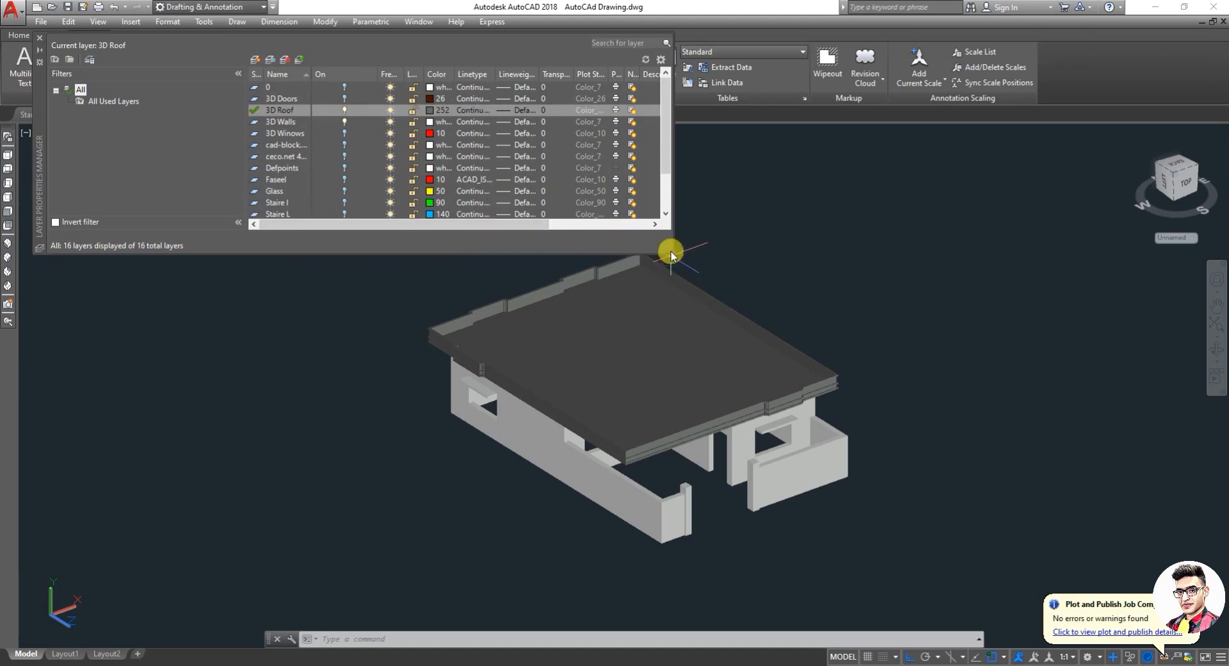
scroll(360, 126, "down", 3)
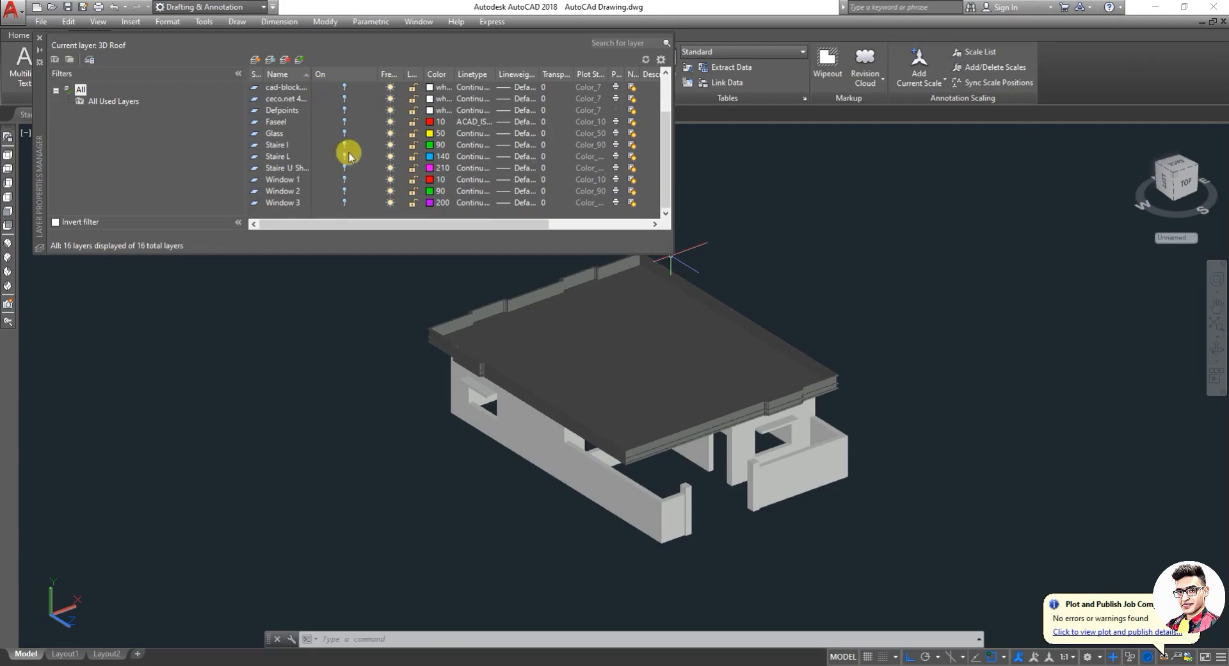
scroll(339, 151, "up", 2)
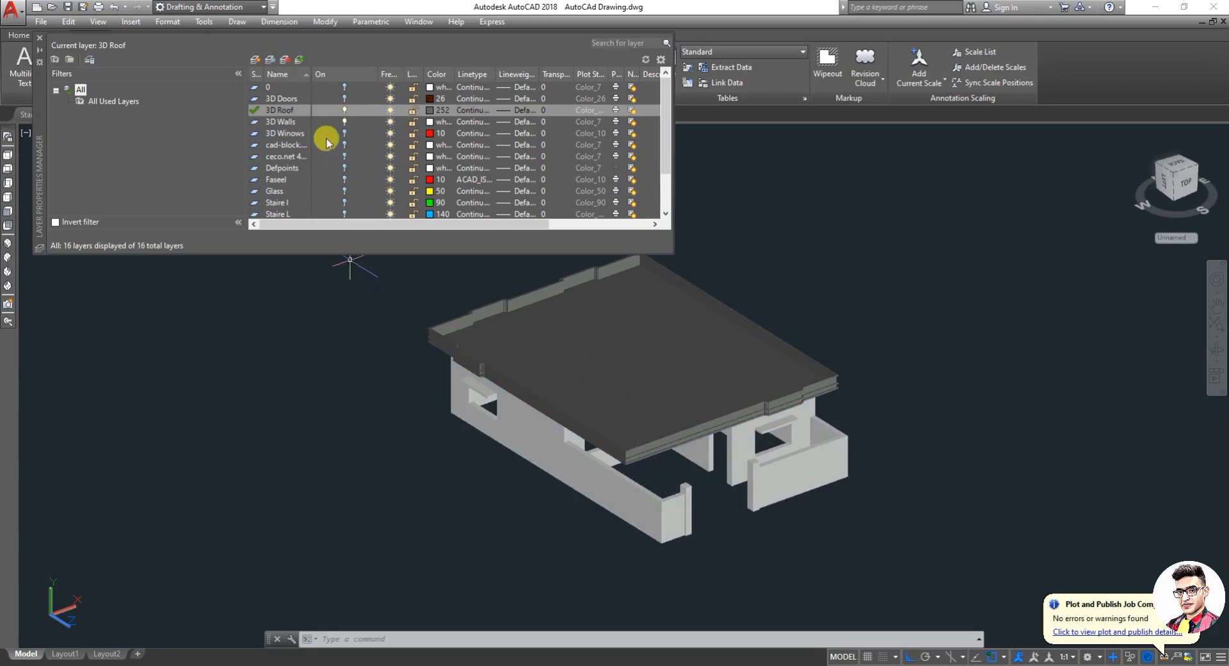
scroll(305, 122, "down", 2)
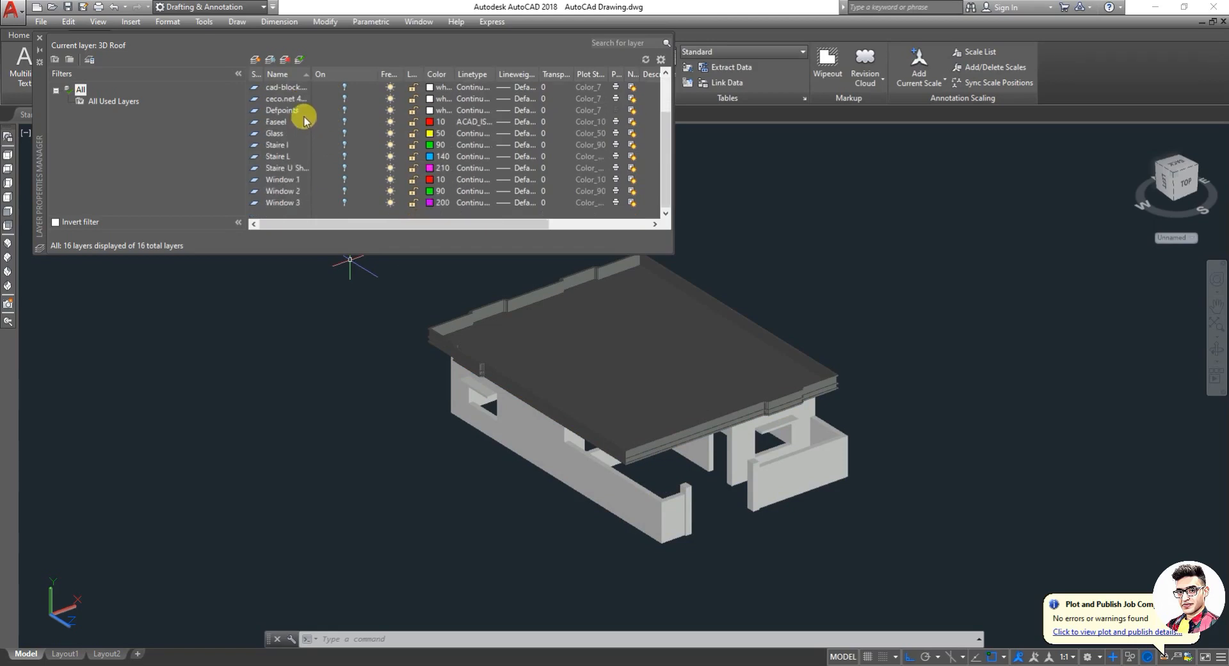
scroll(305, 121, "up", 2)
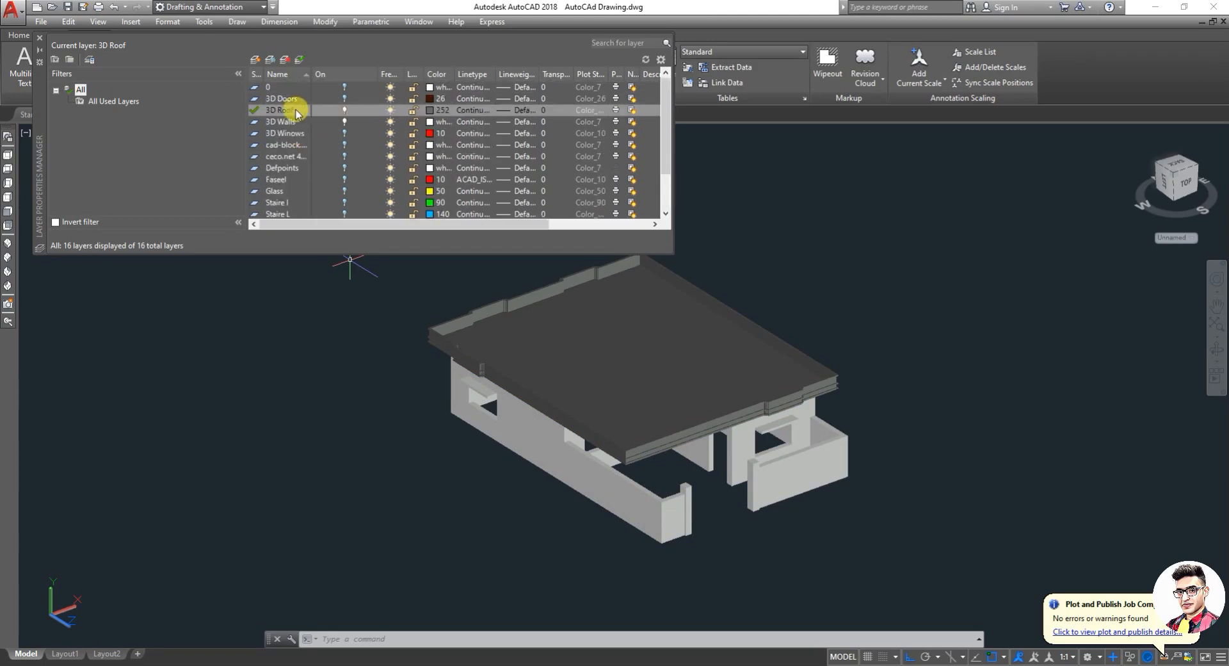
Create a new layer named 3D Staire with index colour 80 and make it the current layer.
left_click(255, 60)
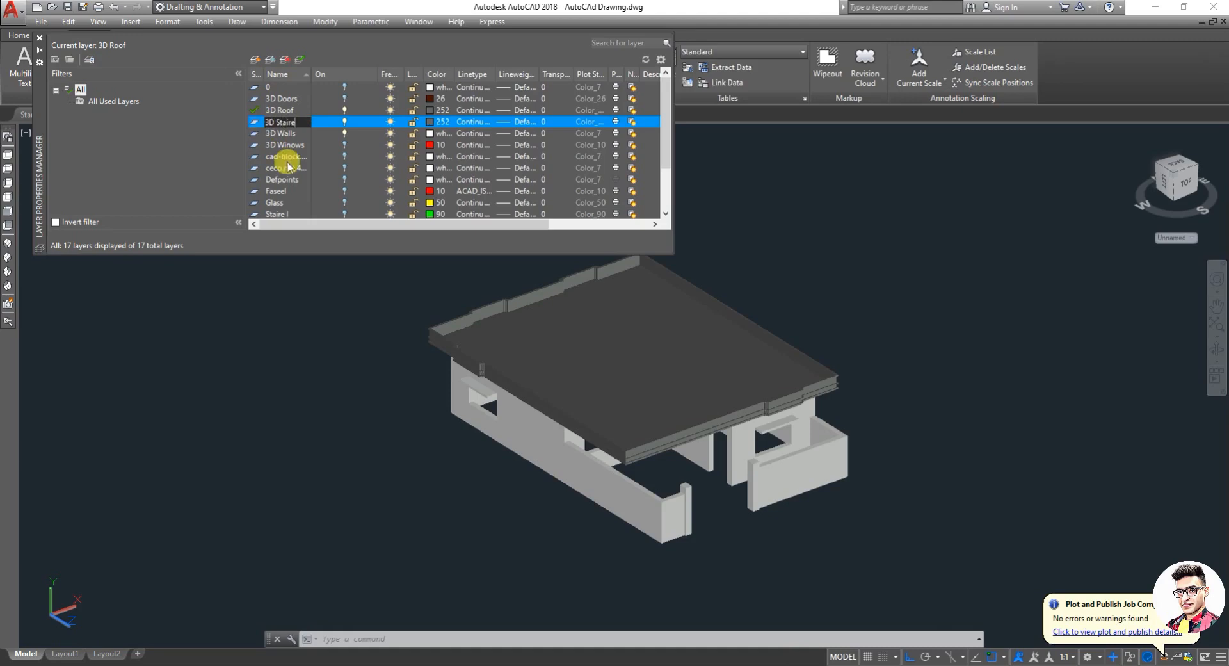
left_click(430, 122)
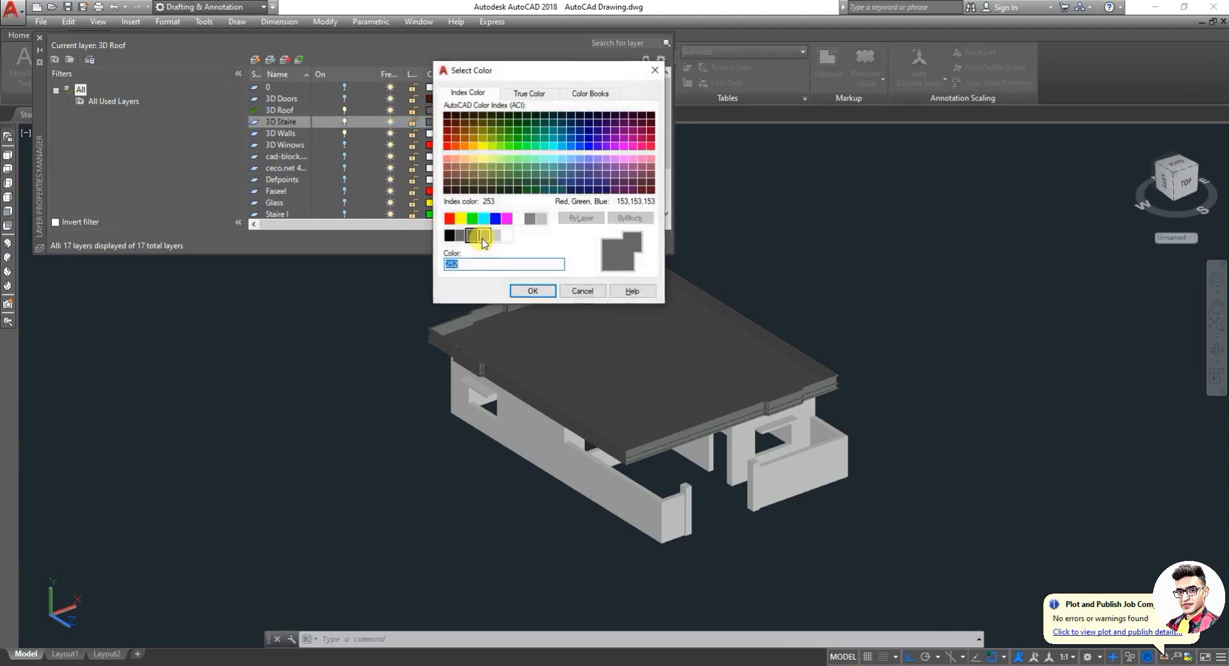
left_click(508, 146)
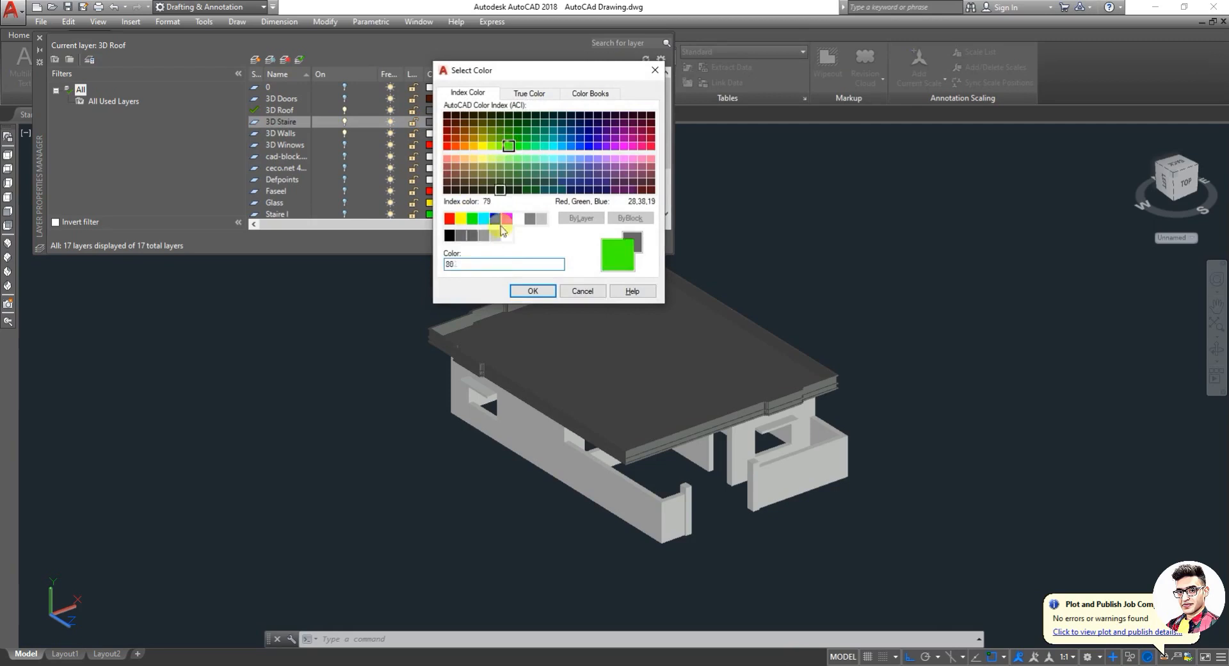
left_click(534, 292)
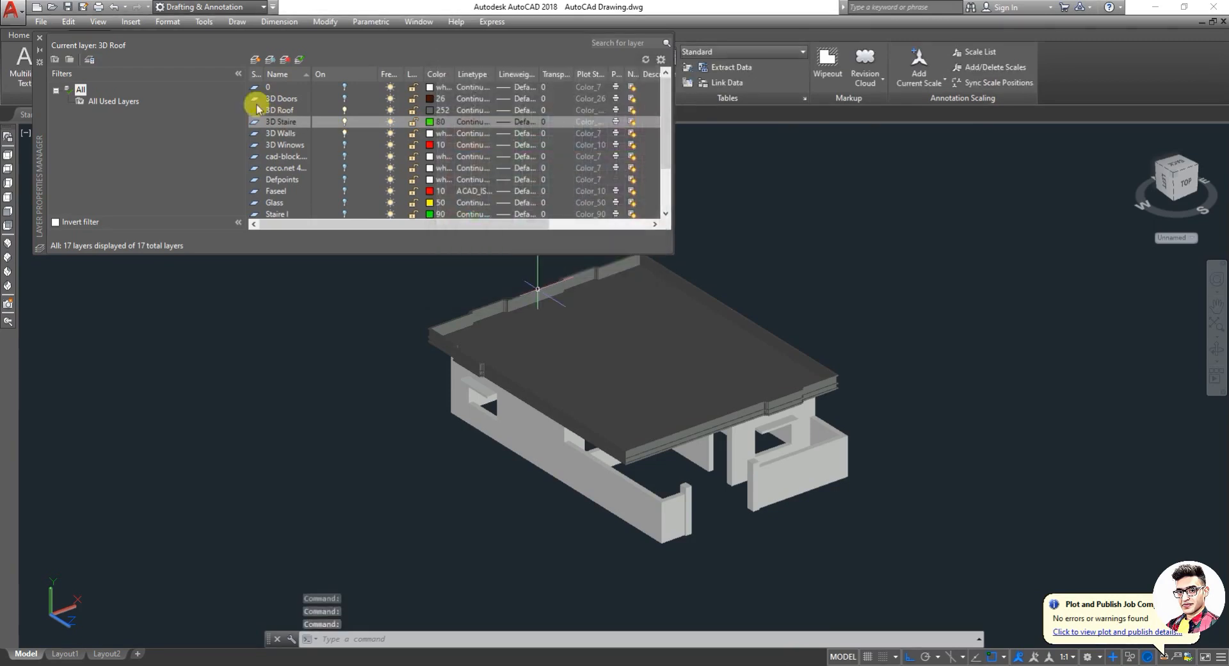
left_click(301, 59)
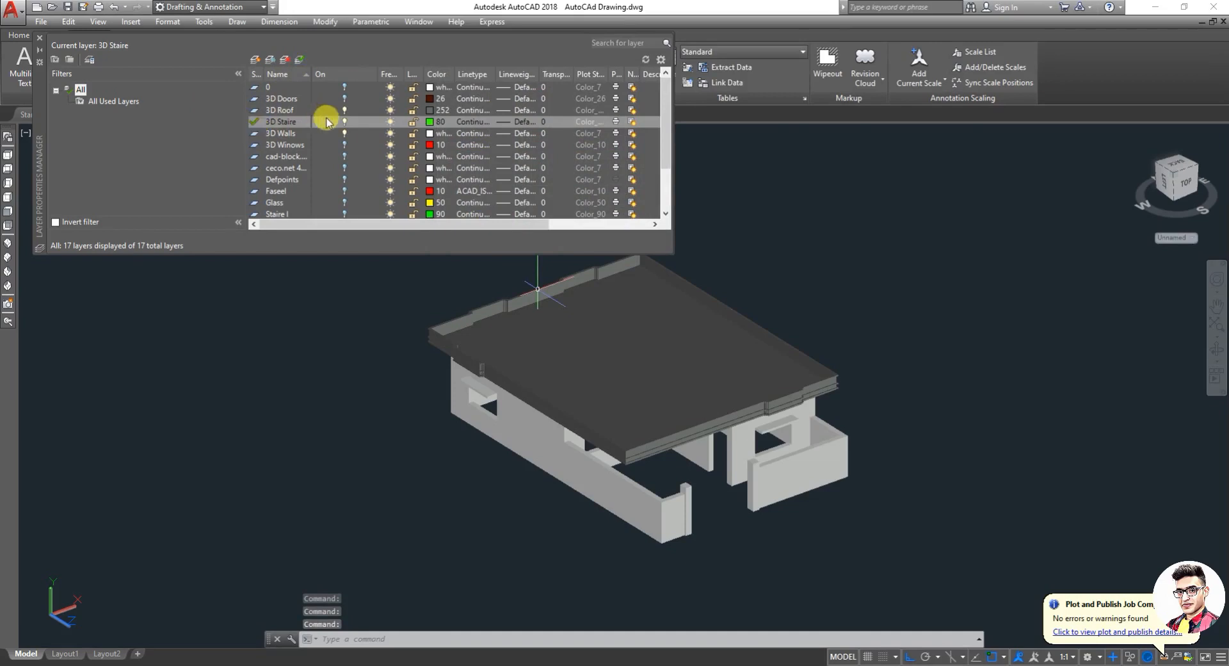
Turn on the U-shaped stair layer and turn off the 3D Walls and 3D Roof layers.
scroll(302, 125, "down", 2)
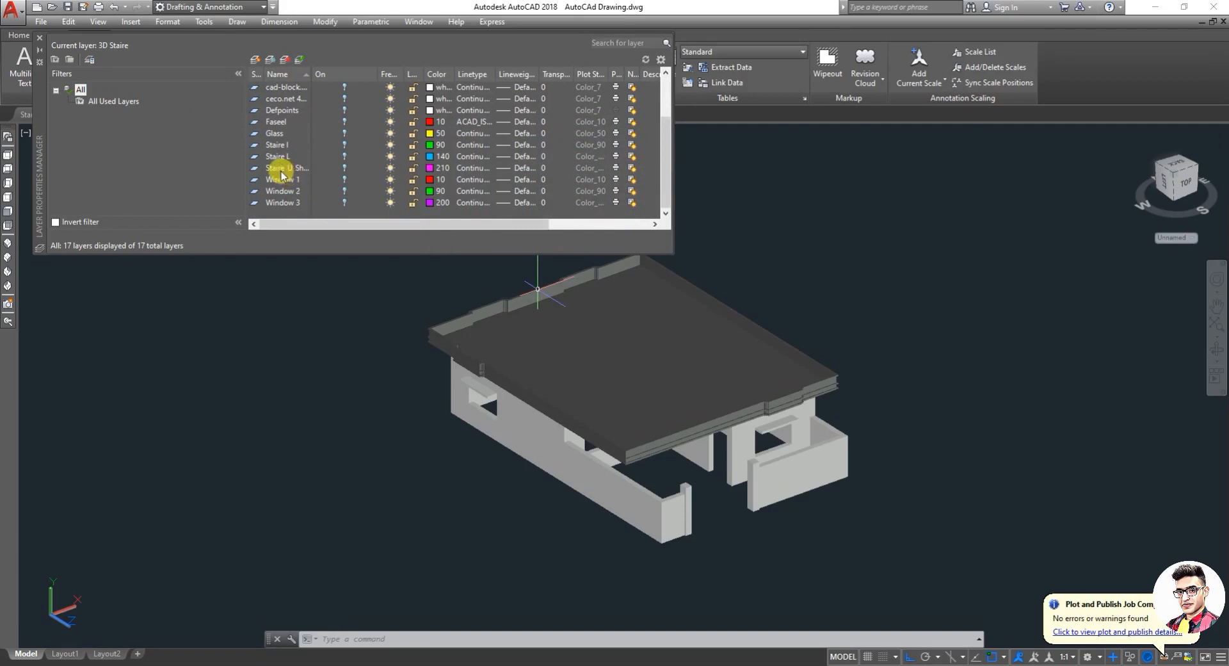
left_click(346, 168)
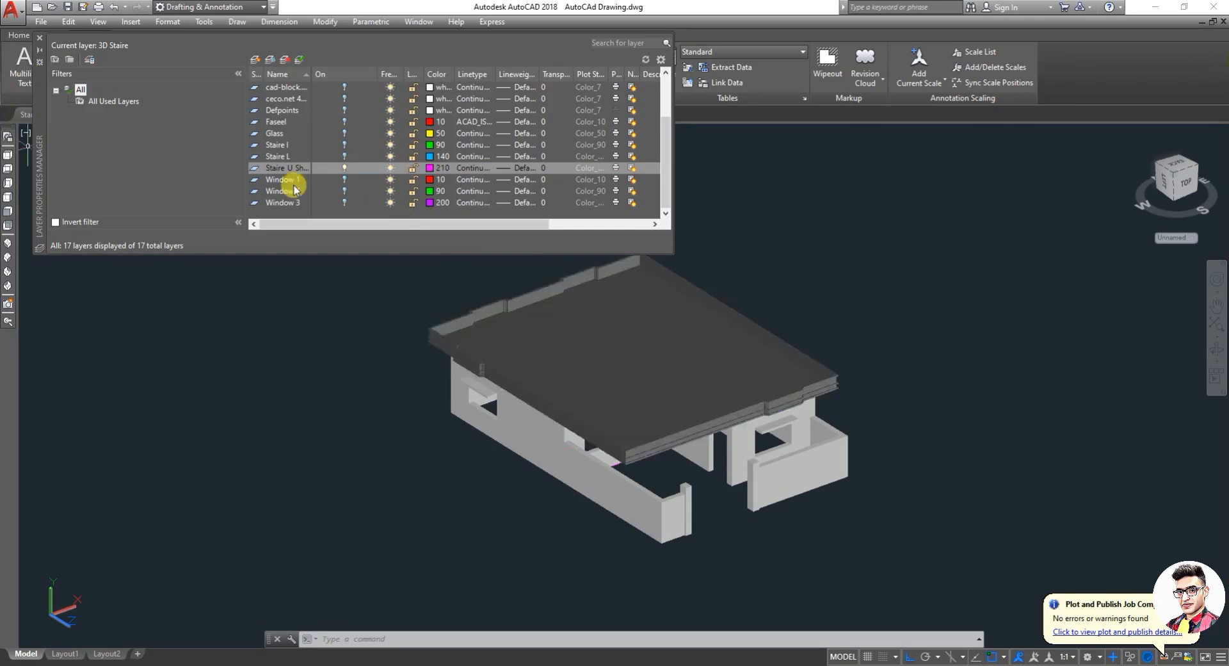
scroll(349, 170, "up", 2)
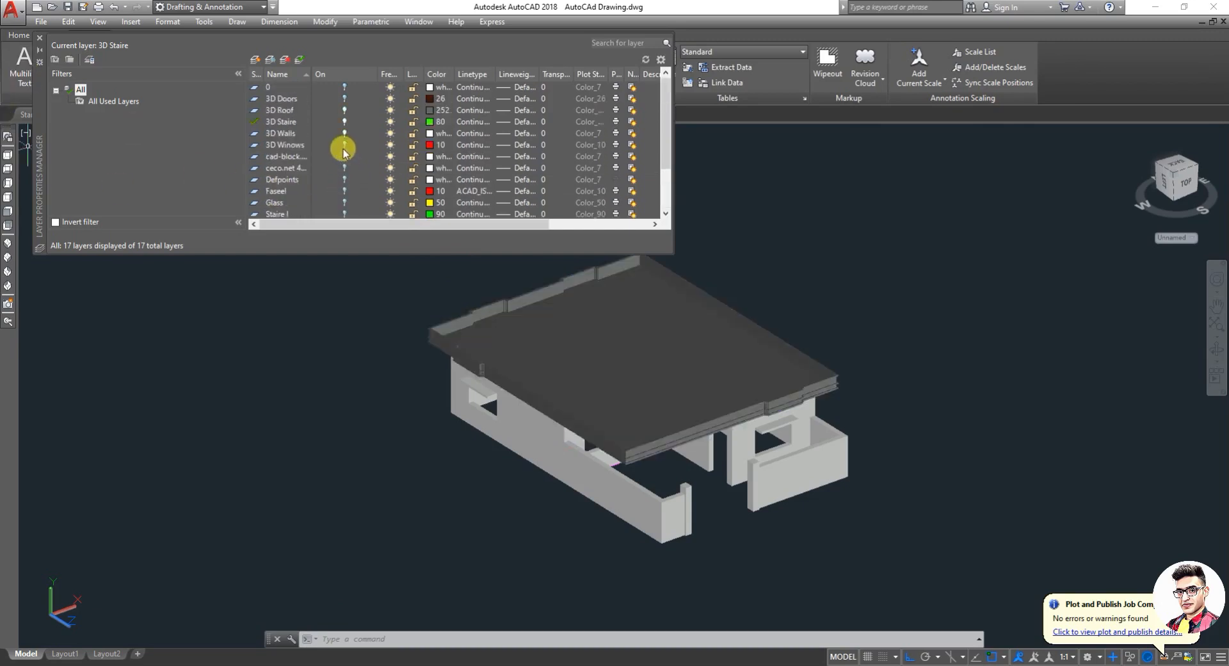
left_click(344, 133)
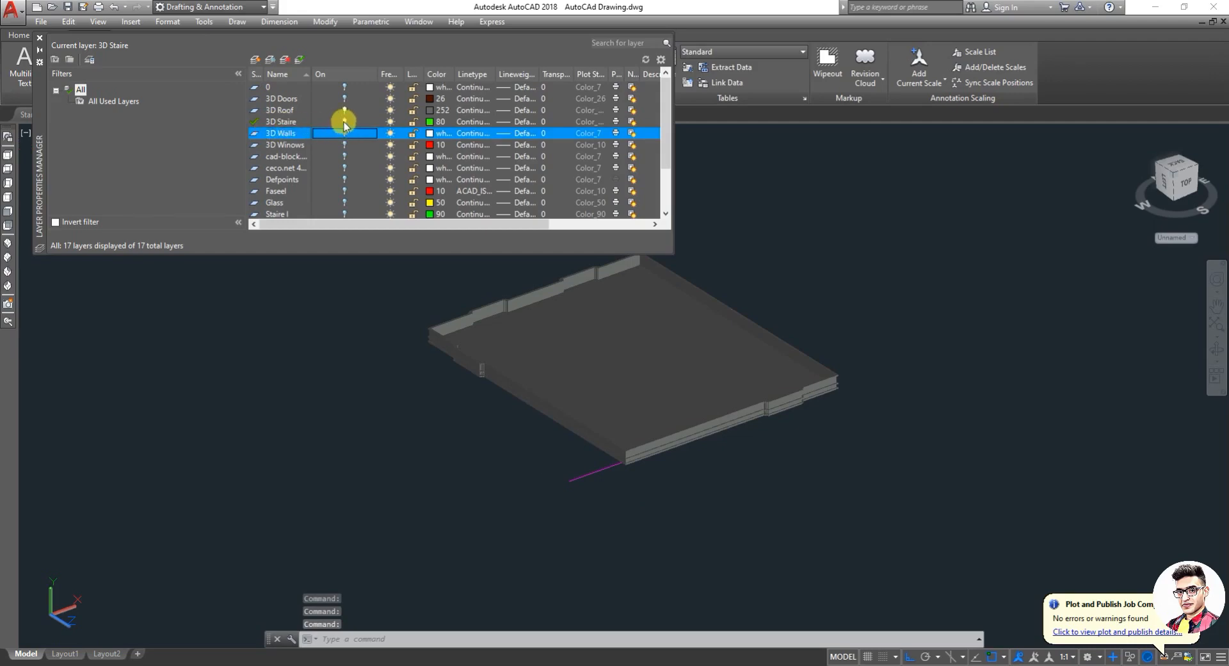
left_click(344, 111)
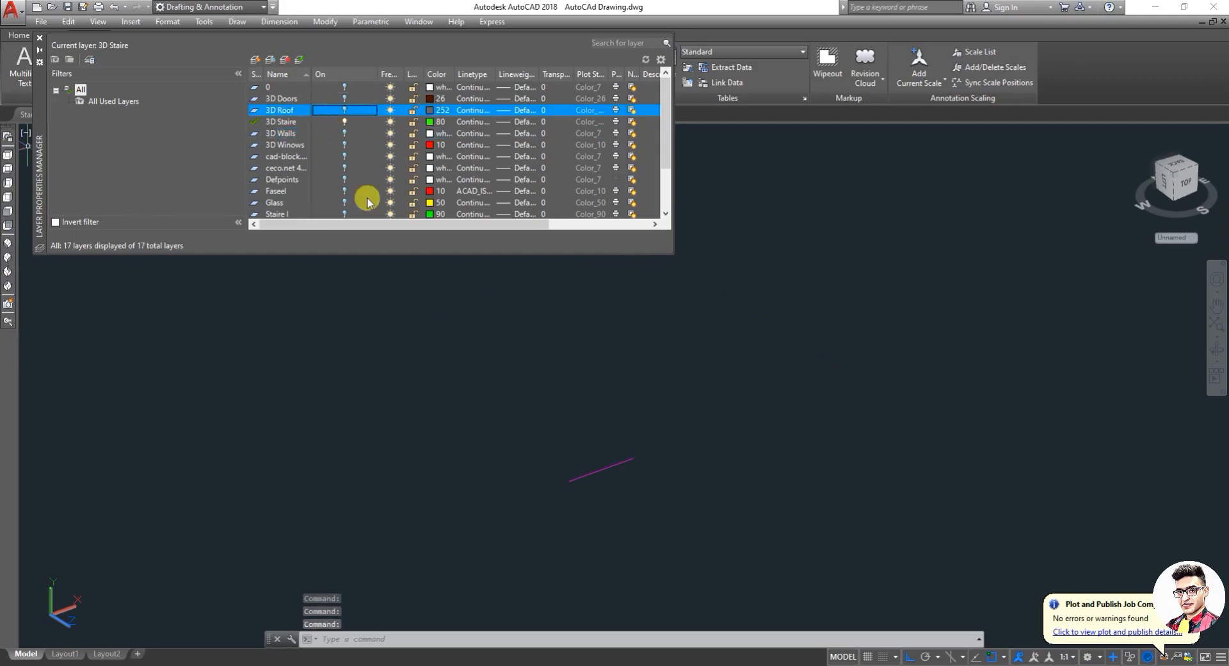
Close the layer manager and switch the drawing to the Top view around the stair plan.
left_click(39, 37)
left_click(9, 154)
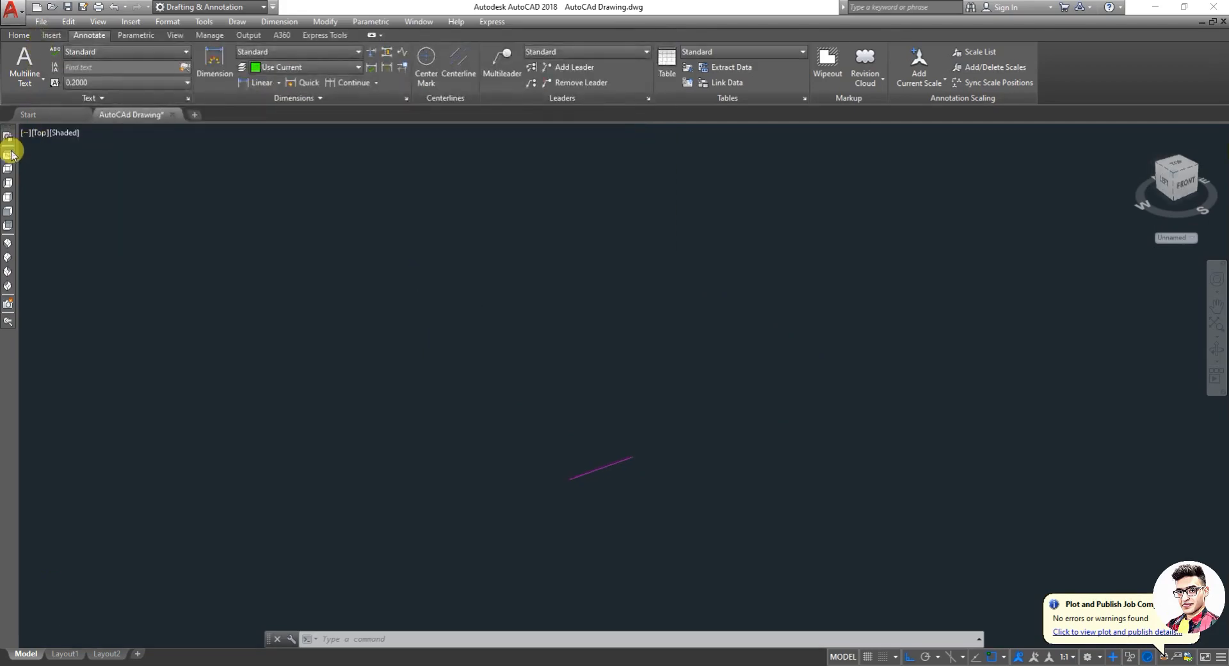
scroll(334, 410, "up", 4)
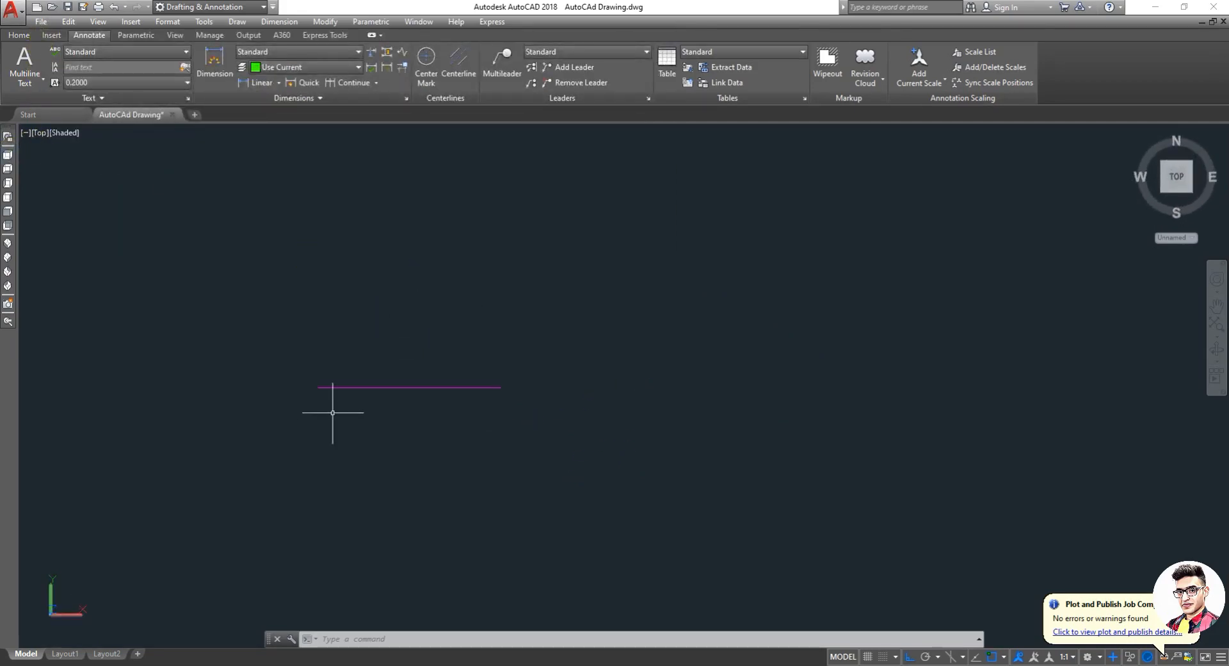
scroll(345, 403, "down", 2)
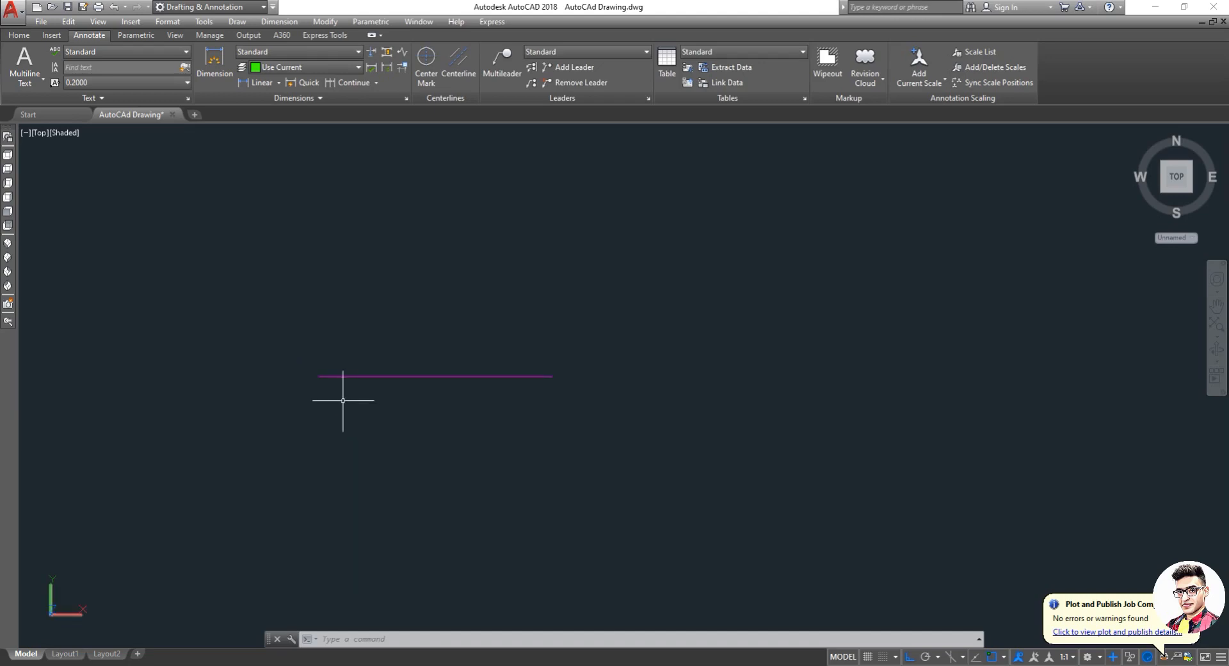
Turn off the U-shaped stair layer and turn on the Staire L layer.
type("La")
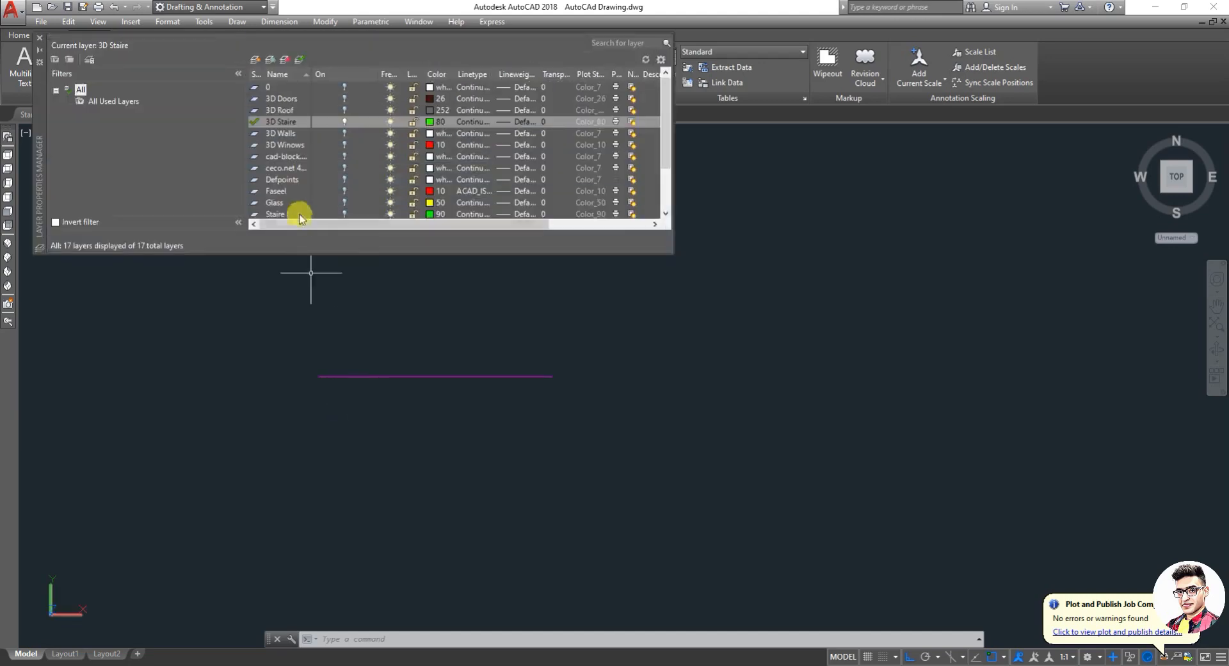
scroll(317, 185, "down", 2)
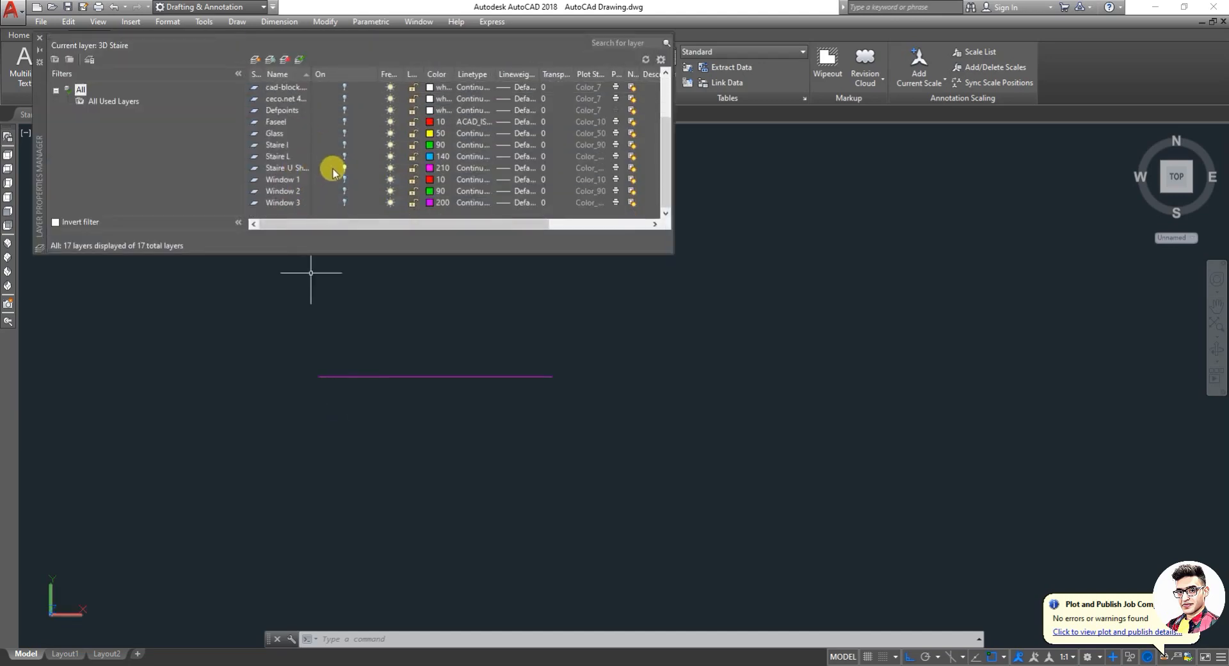
left_click(344, 170)
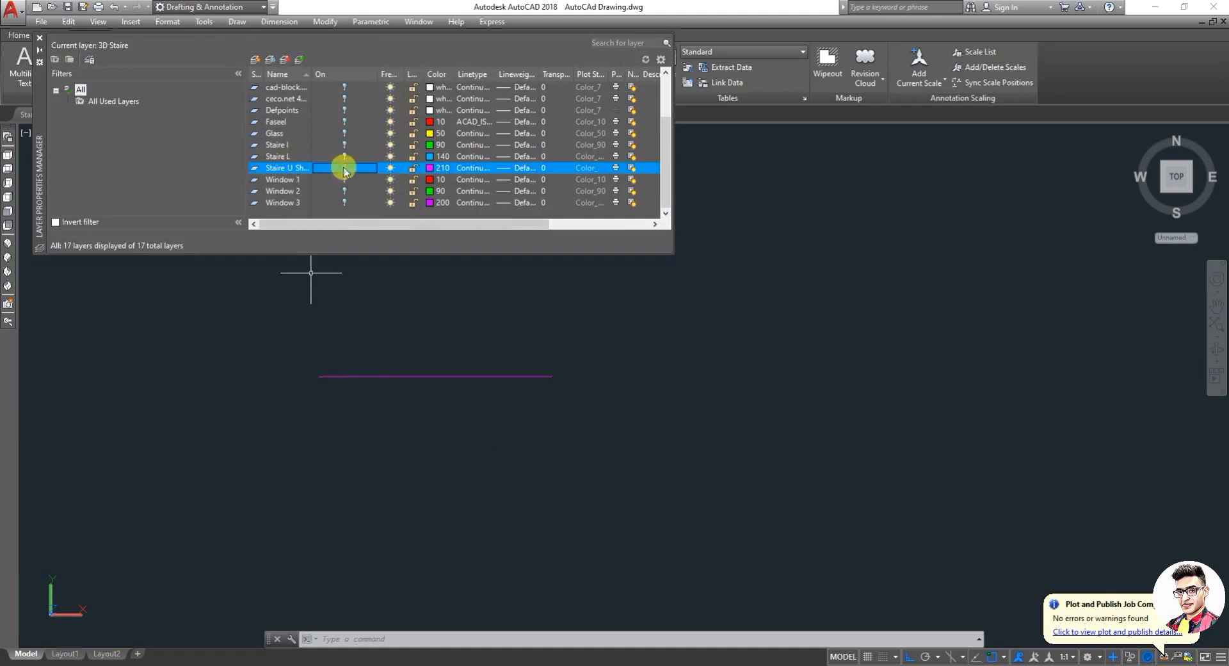
left_click(344, 157)
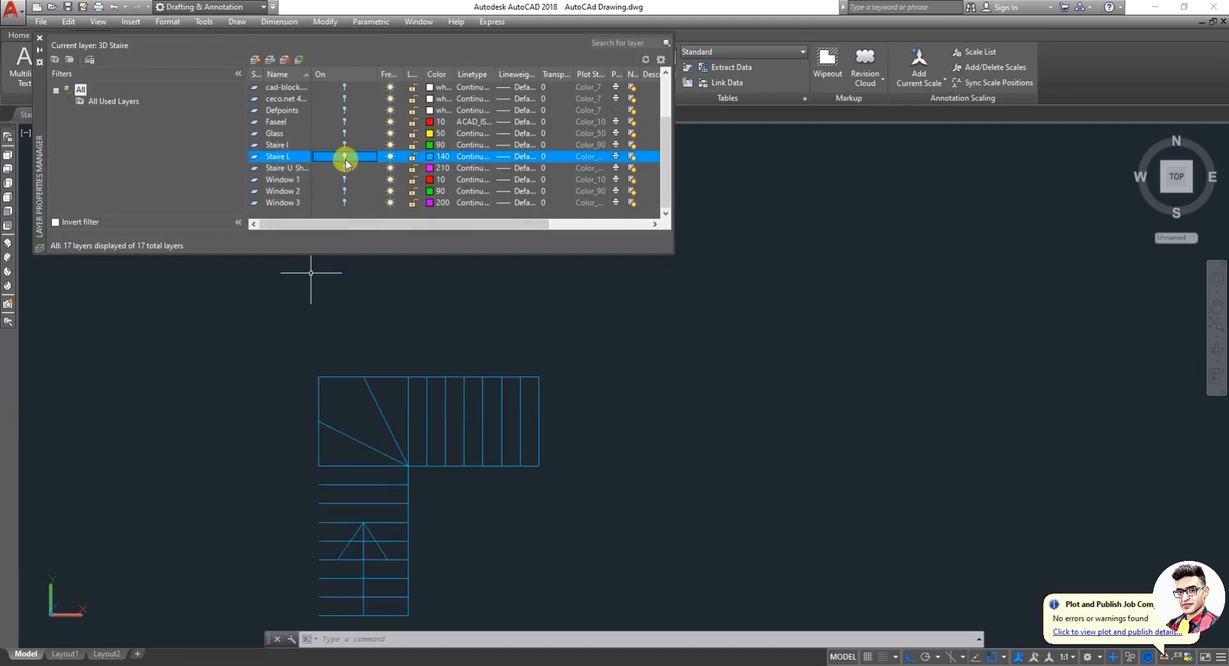
View the Staire I layer in place of Staire L, restore Staire L and close the layer manager.
left_click(342, 157)
left_click(344, 145)
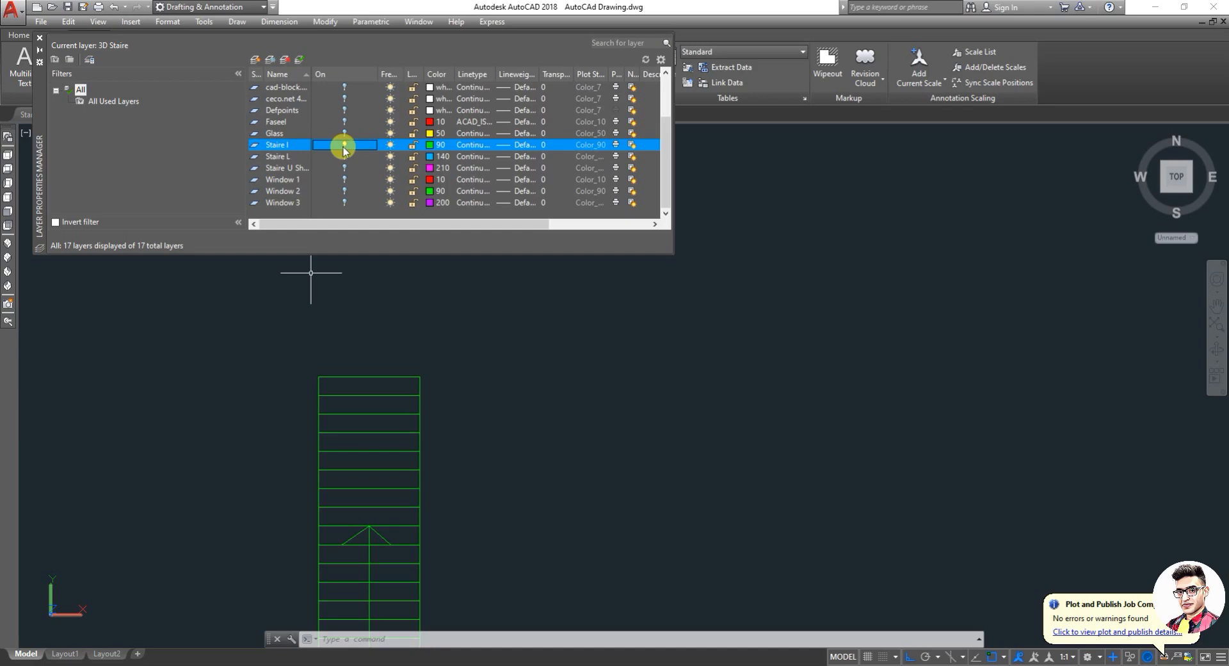
left_click(344, 145)
left_click(344, 157)
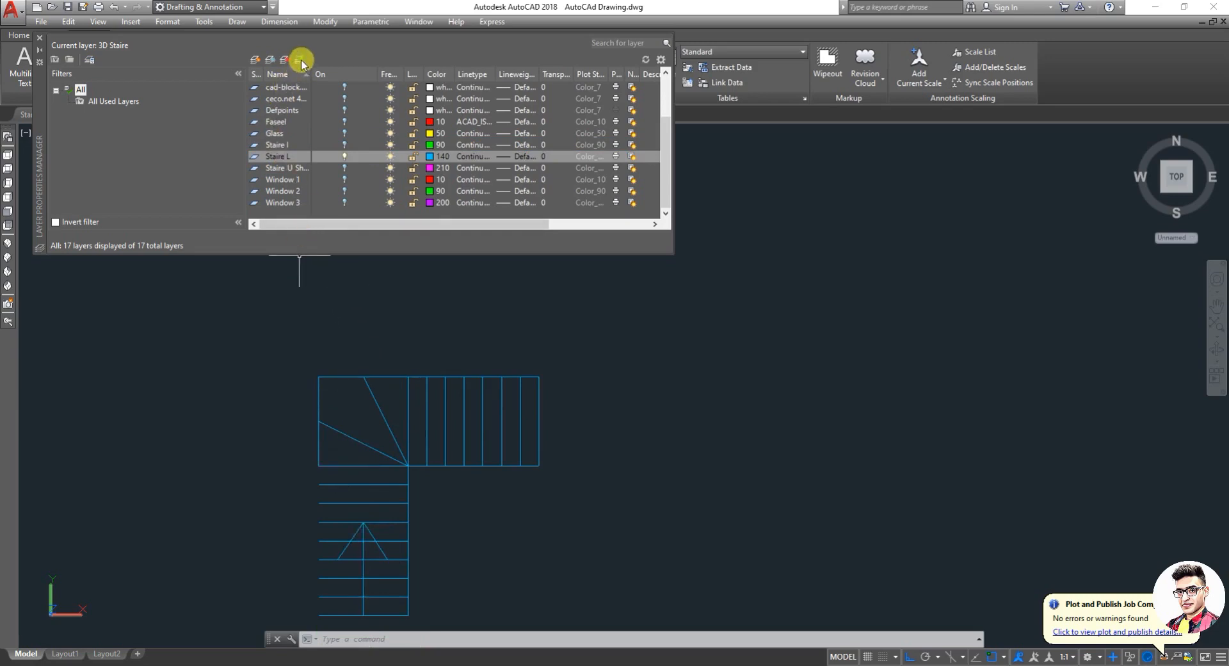
scroll(296, 147, "up", 2)
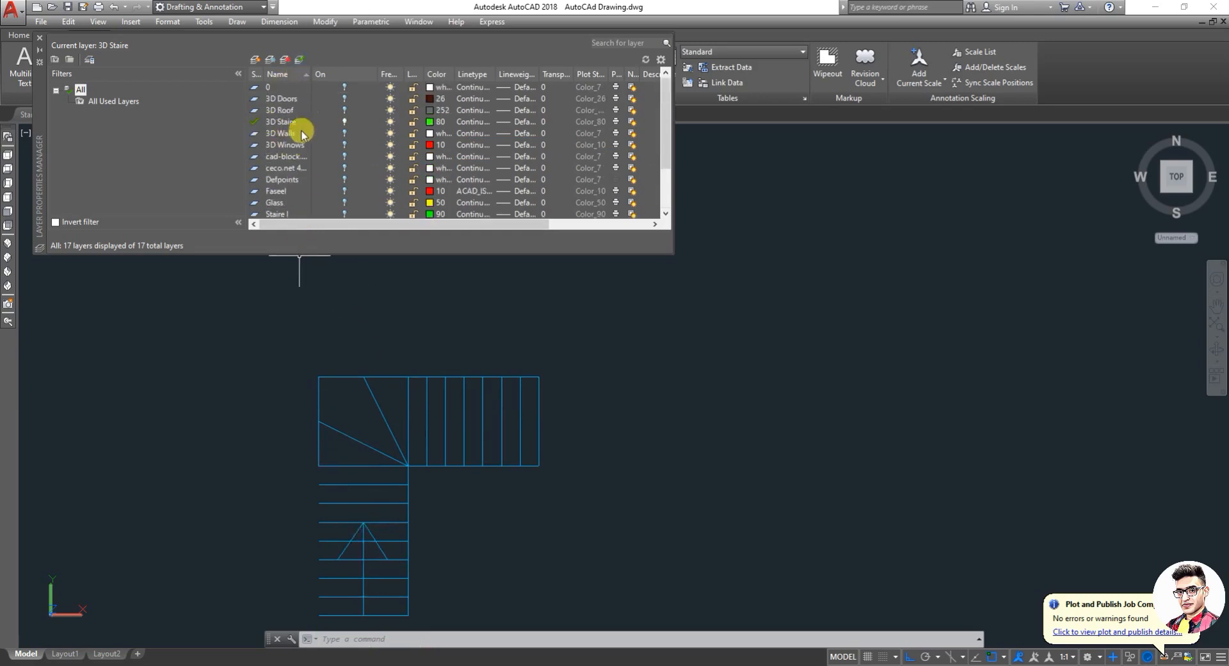
scroll(291, 160, "down", 2)
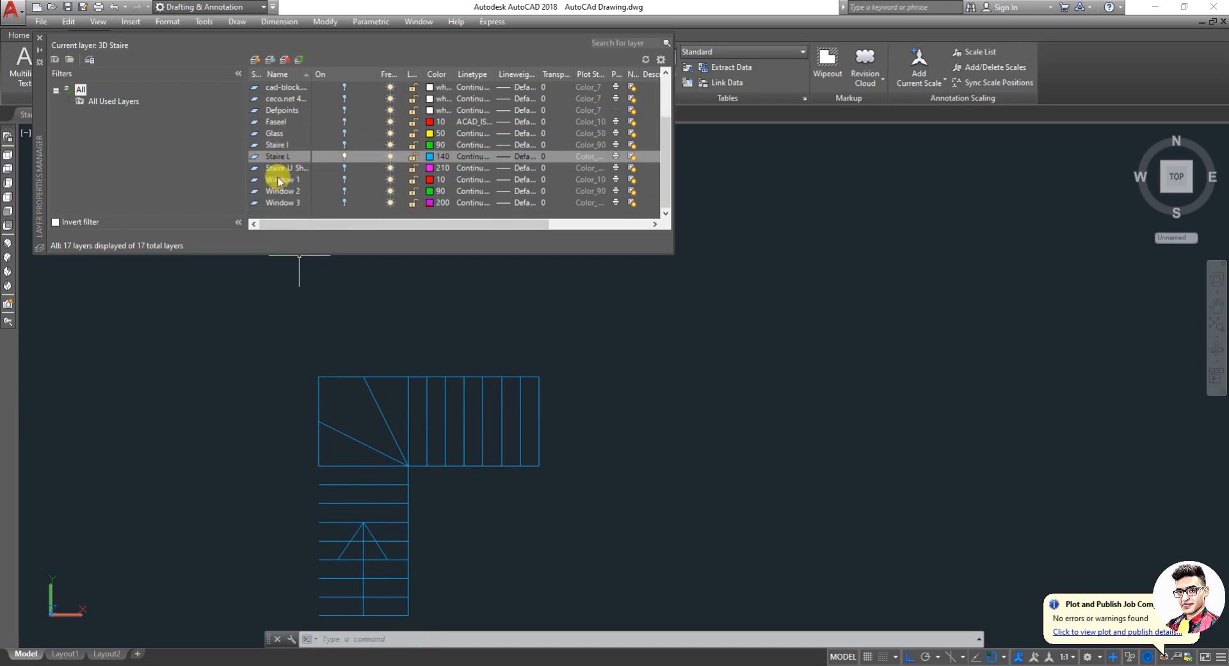
left_click(39, 37)
Trace the lower triangular winder tread at the L-shaped stair's corner with a closed polyline.
scroll(343, 256, "down", 5)
scroll(334, 306, "up", 3)
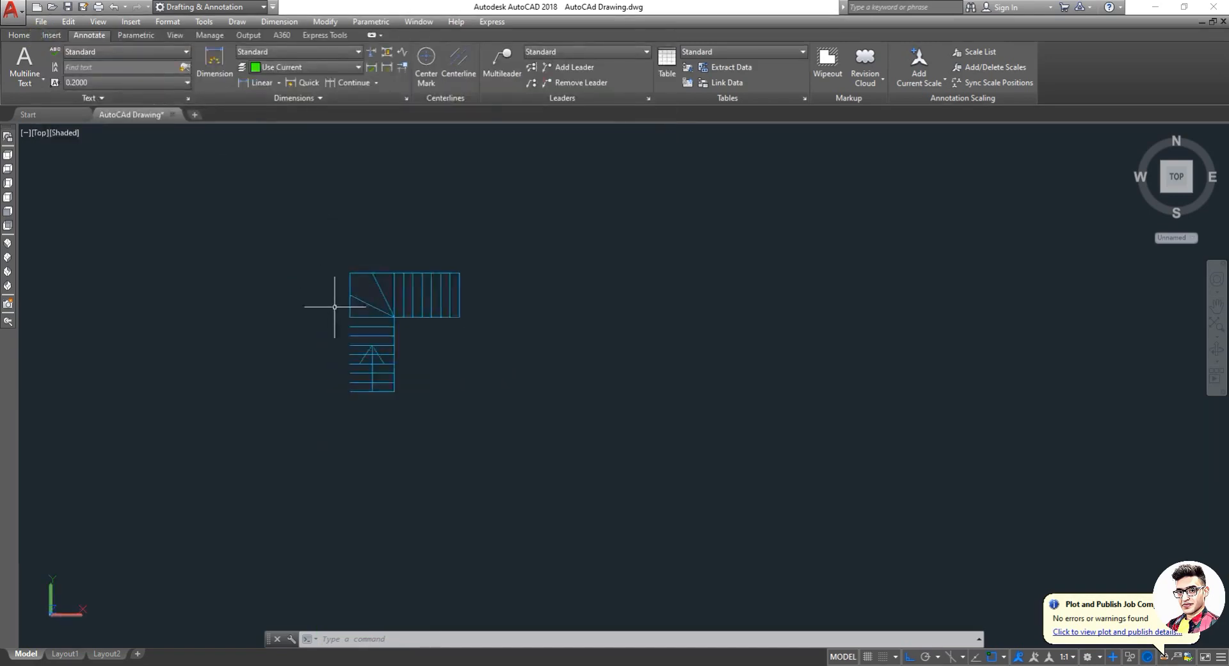
scroll(339, 303, "up", 5)
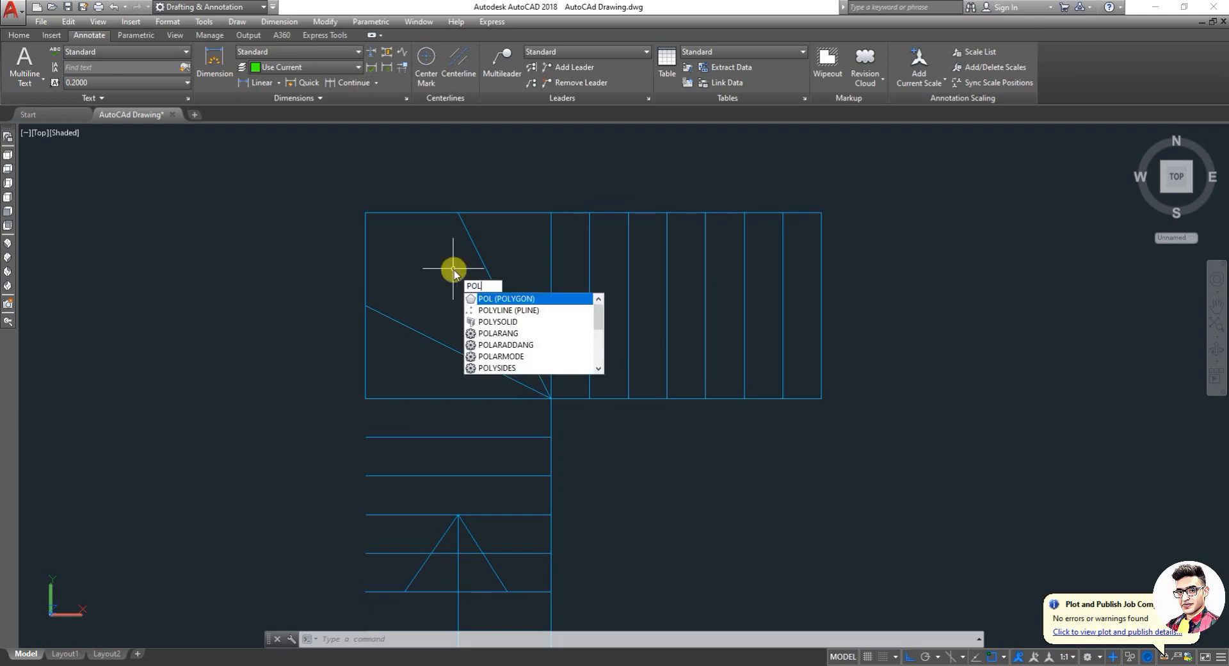
left_click(509, 311)
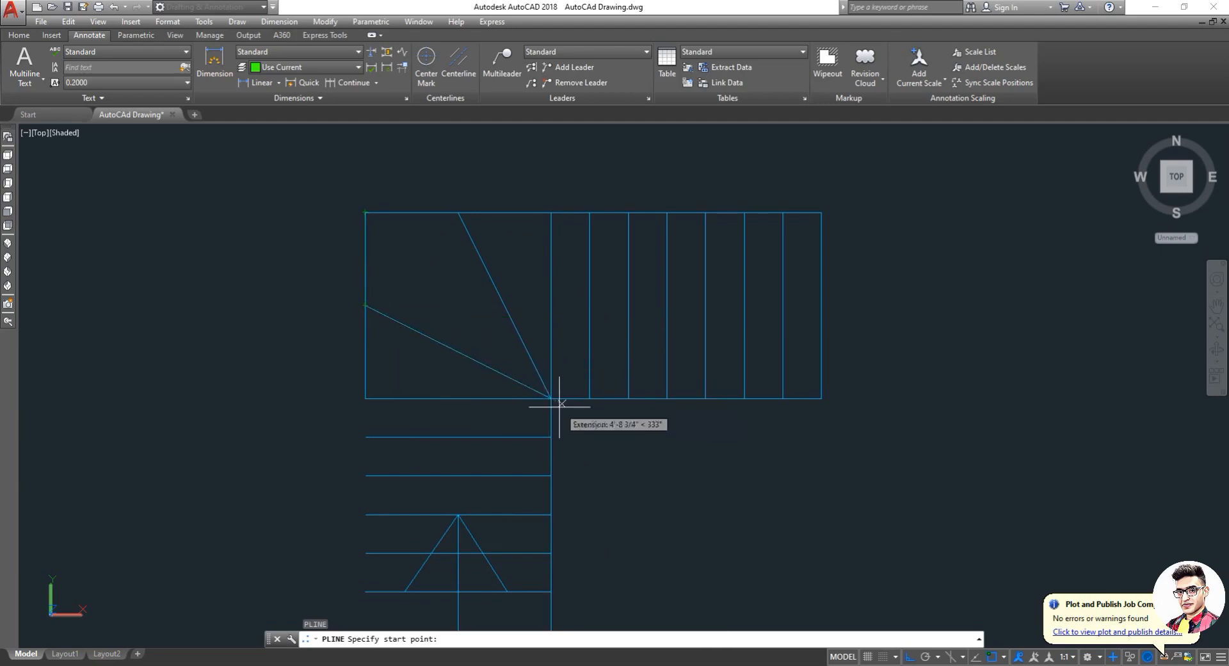
left_click(365, 305)
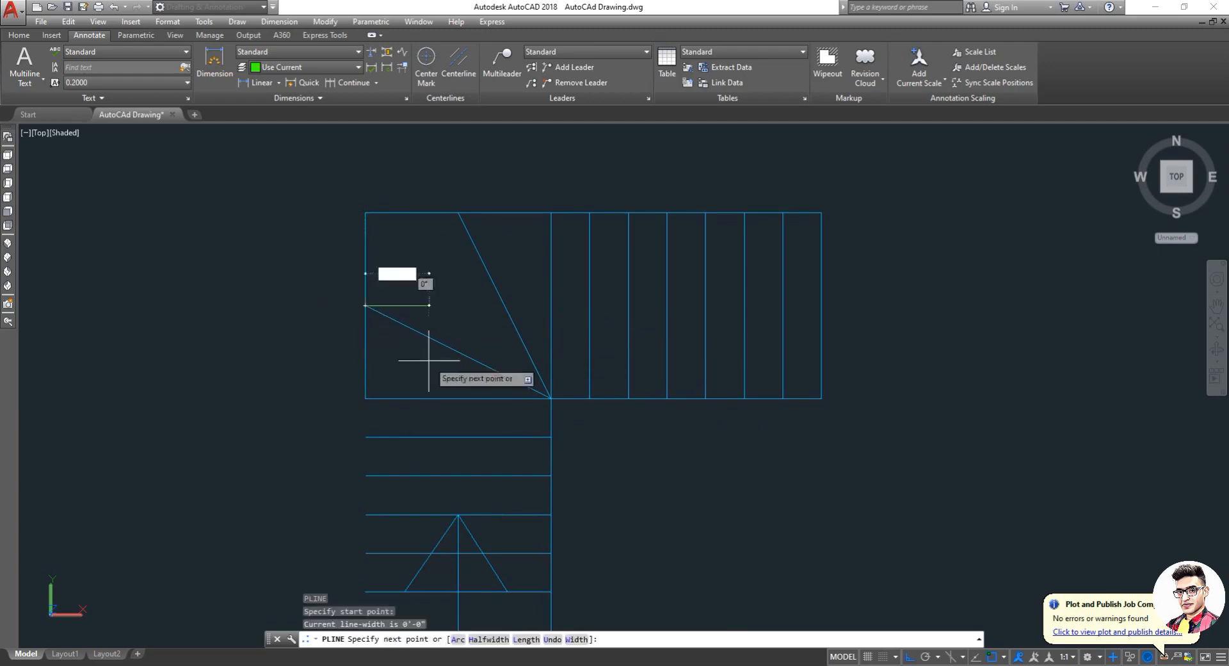
left_click(551, 398)
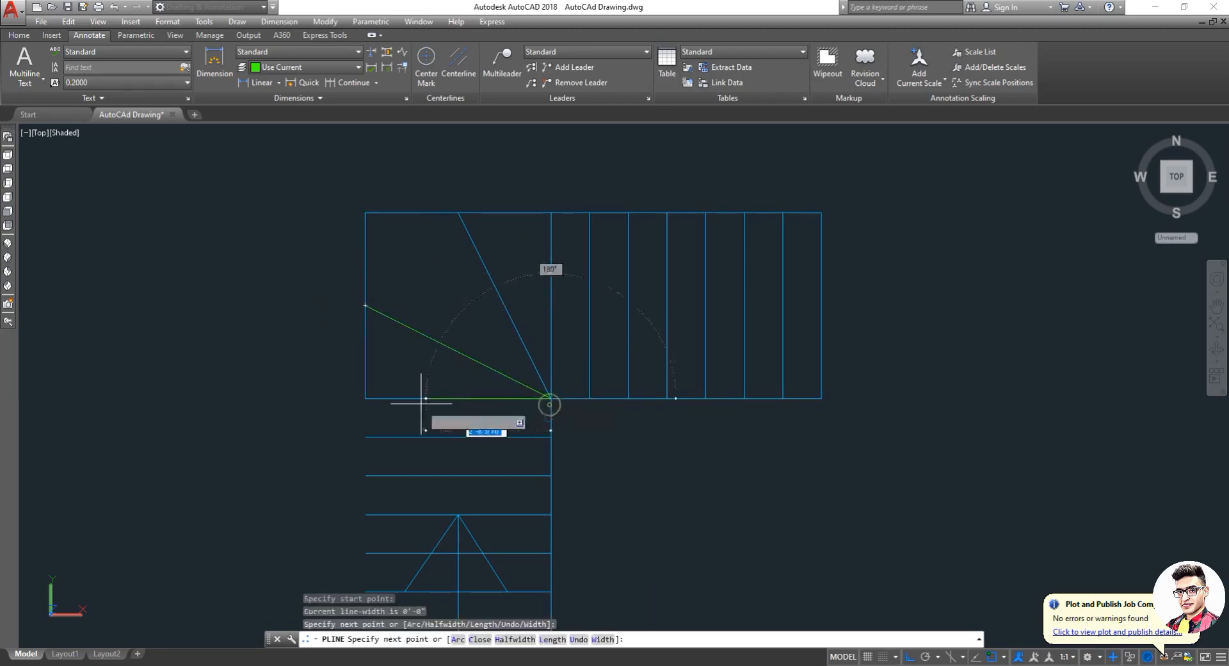
left_click(365, 398)
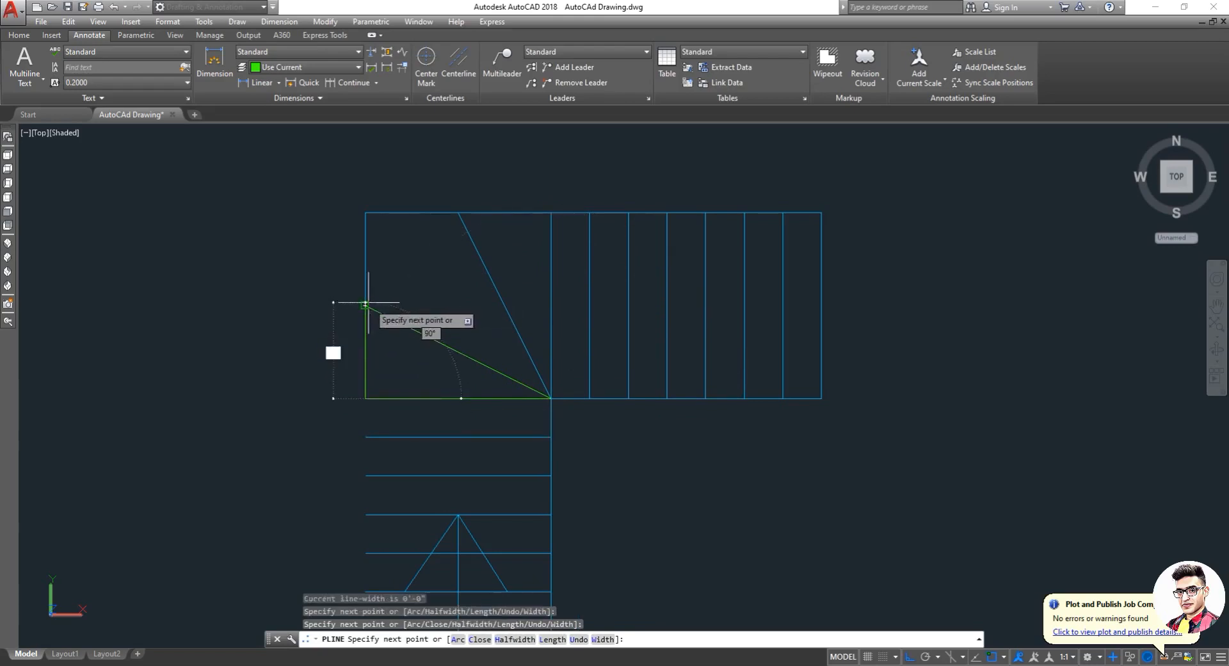
left_click(365, 304)
key("Return")
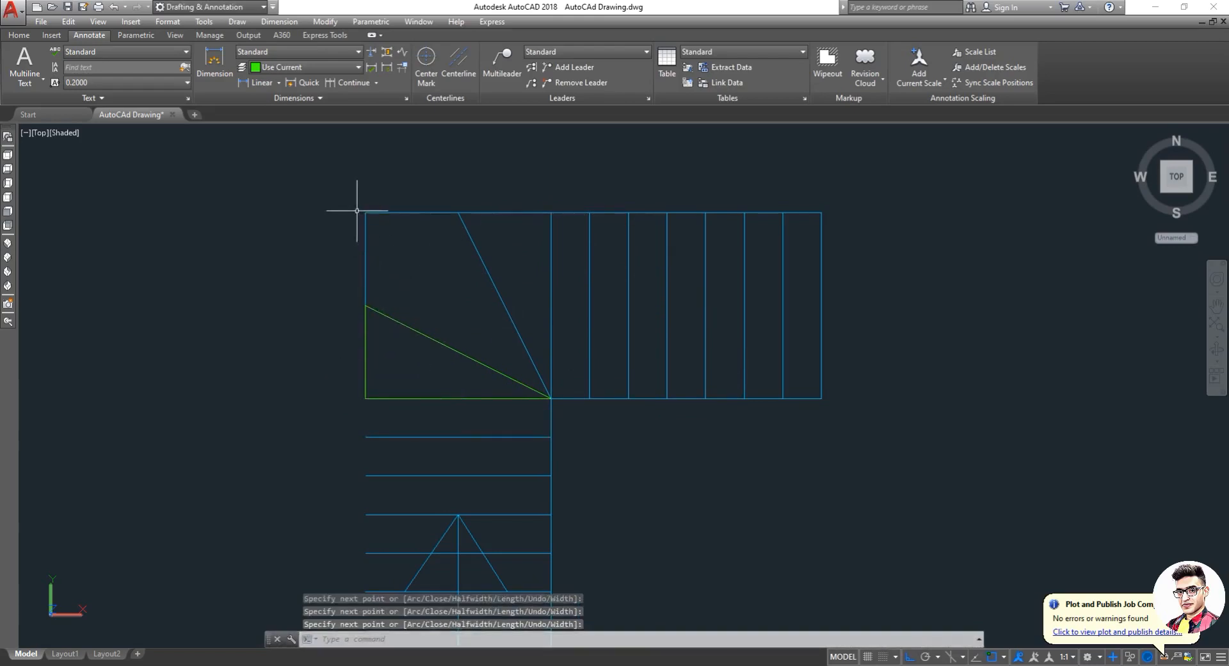
Trace the middle four-sided winder tread, including the stair's outer corner, with a closed polyline.
key("Return")
left_click(365, 212)
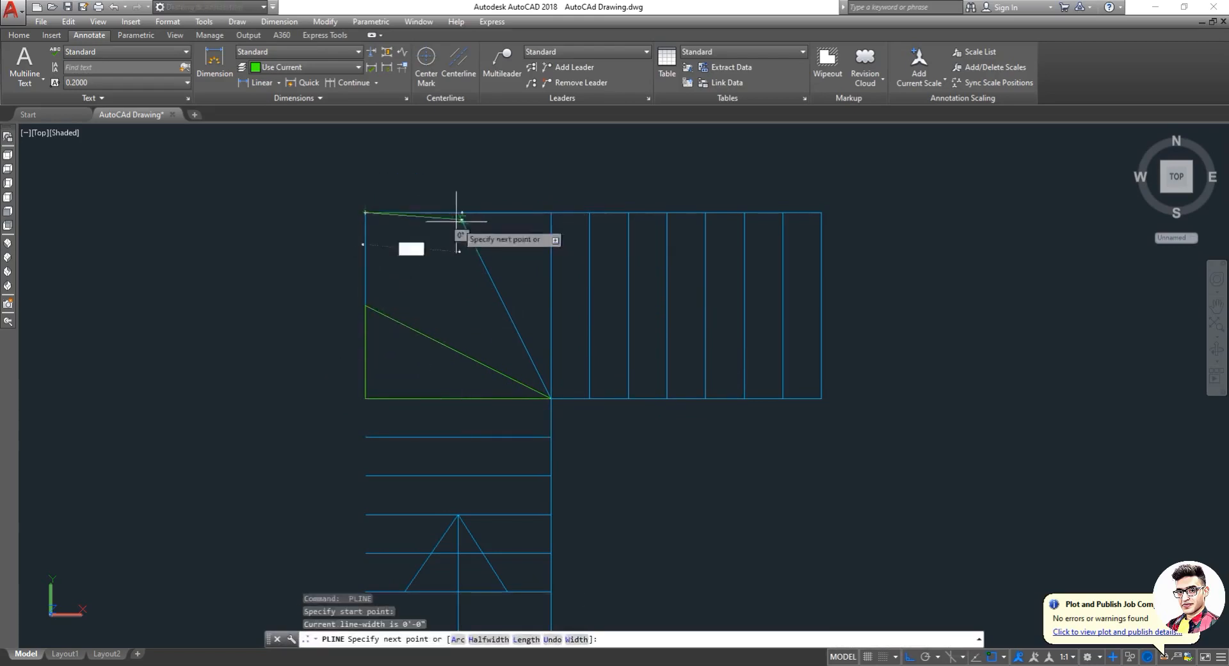
left_click(458, 212)
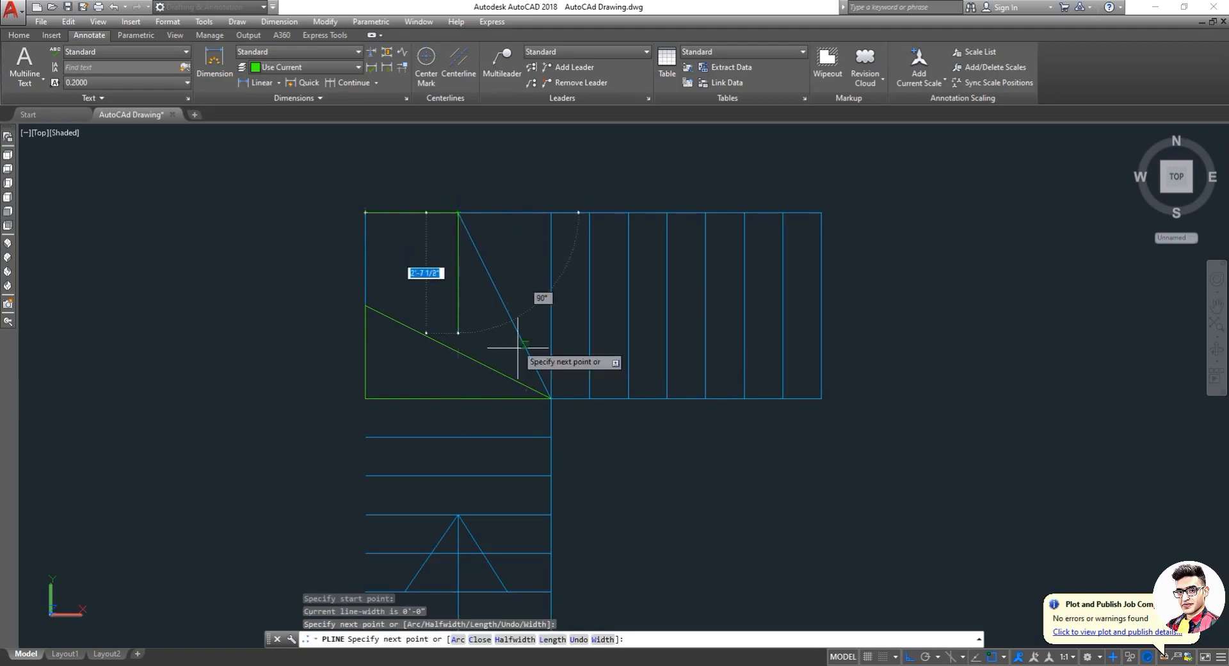
left_click(550, 398)
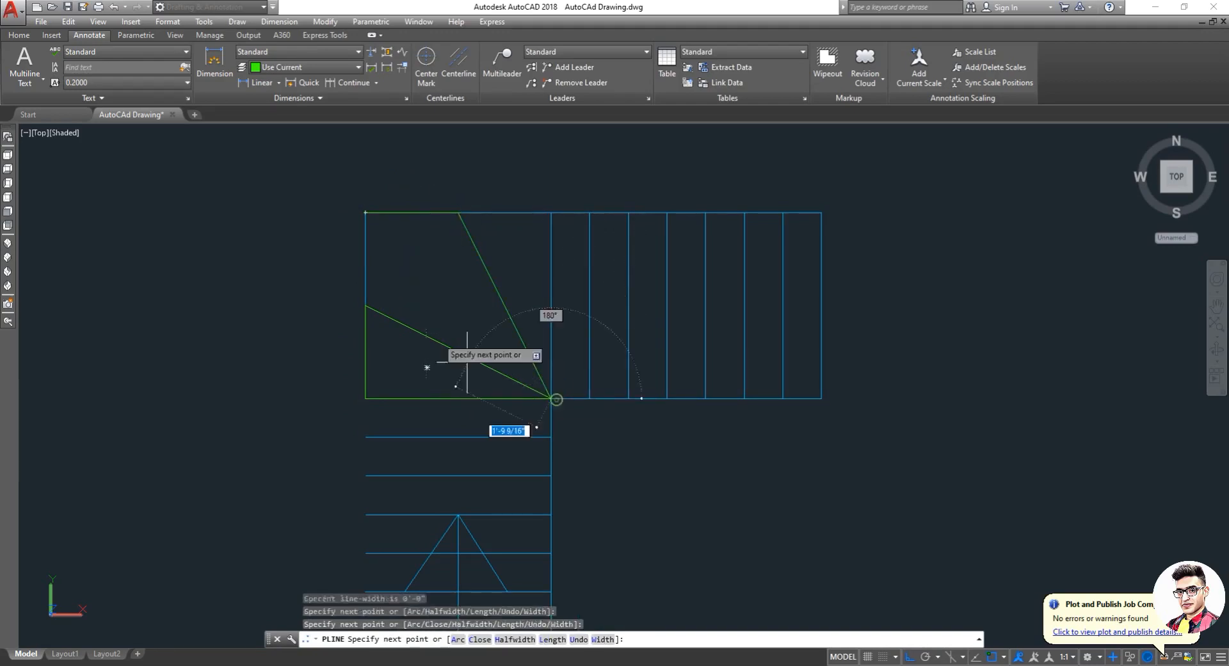
left_click(365, 305)
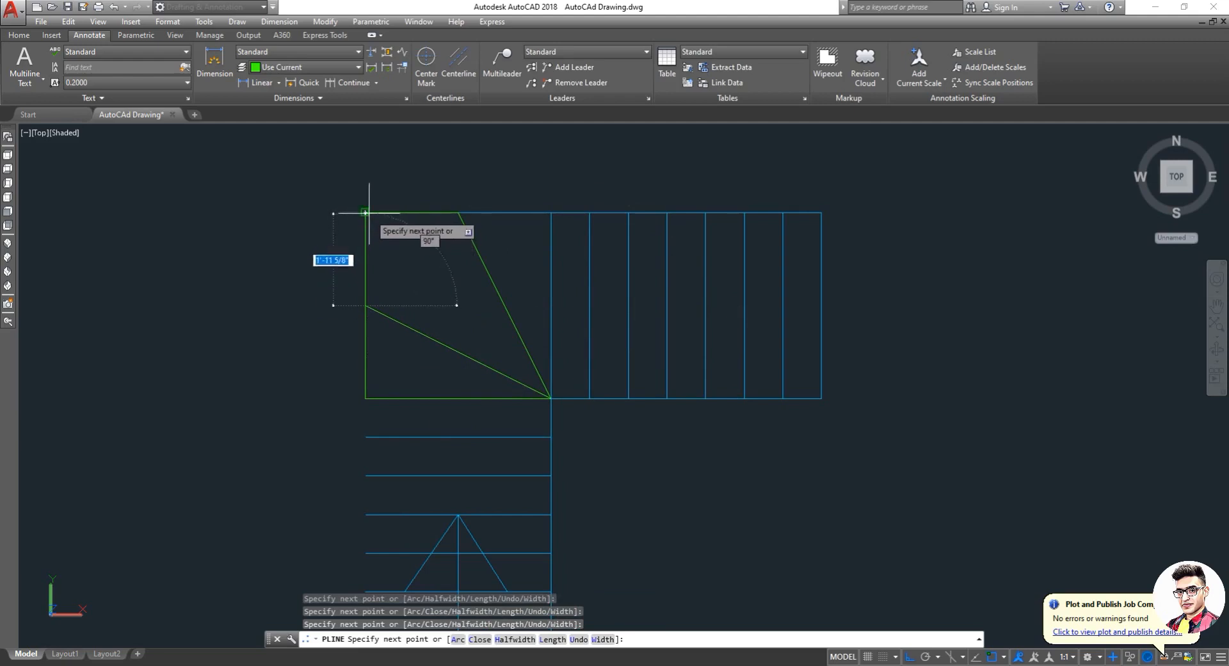
left_click(365, 212)
key("Return")
Trace the remaining triangular winder tread, next to the upper straight flight, with a closed polyline.
key("Return")
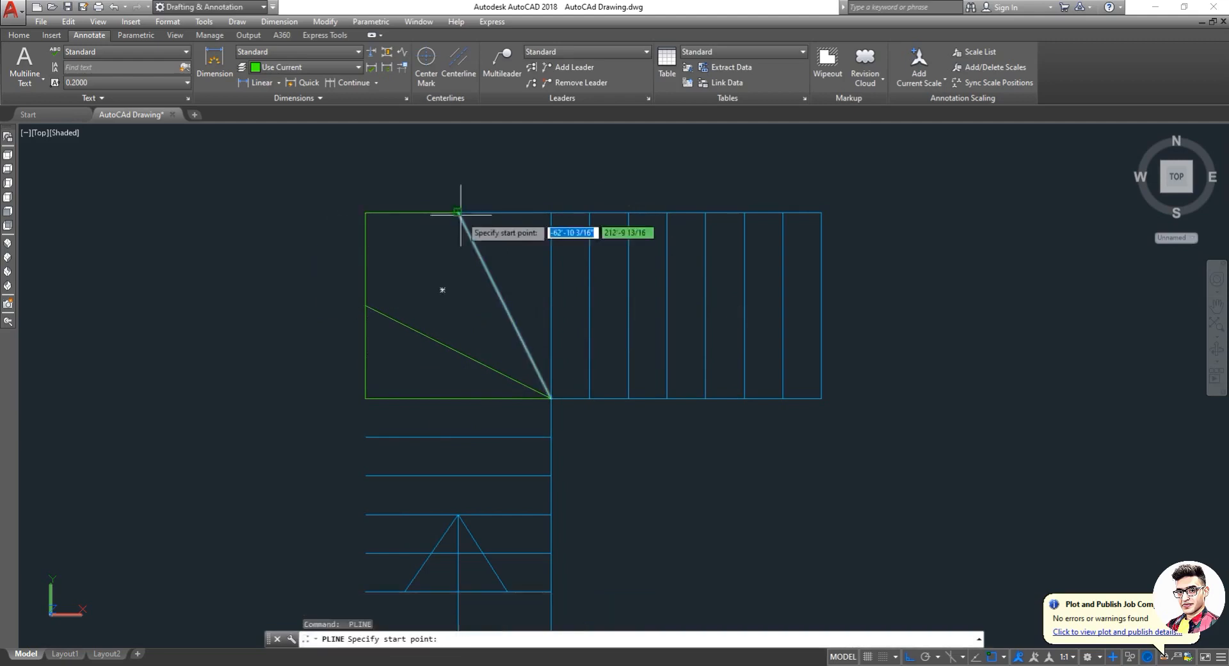
left_click(458, 212)
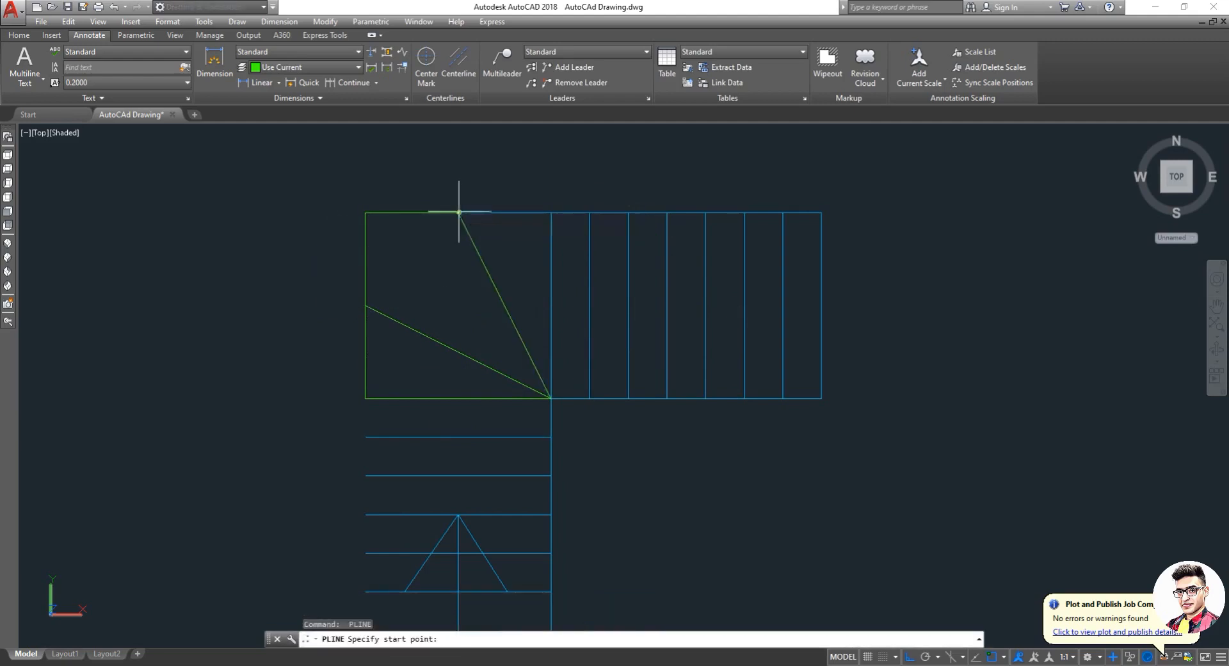
left_click(551, 212)
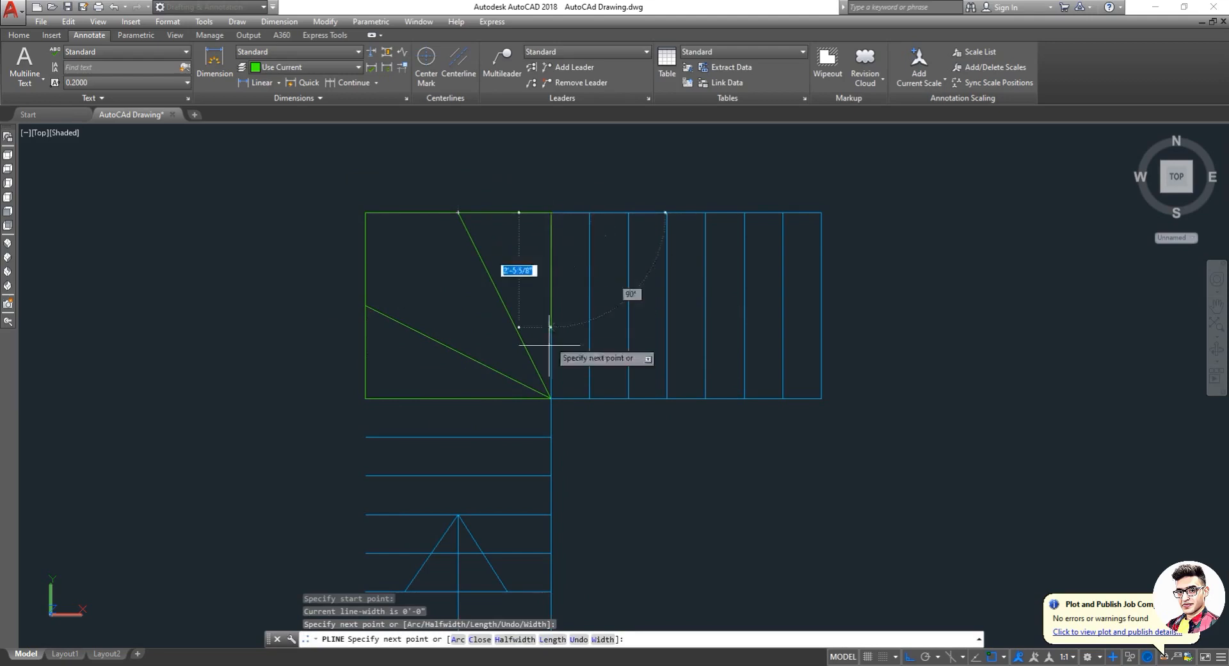
left_click(551, 398)
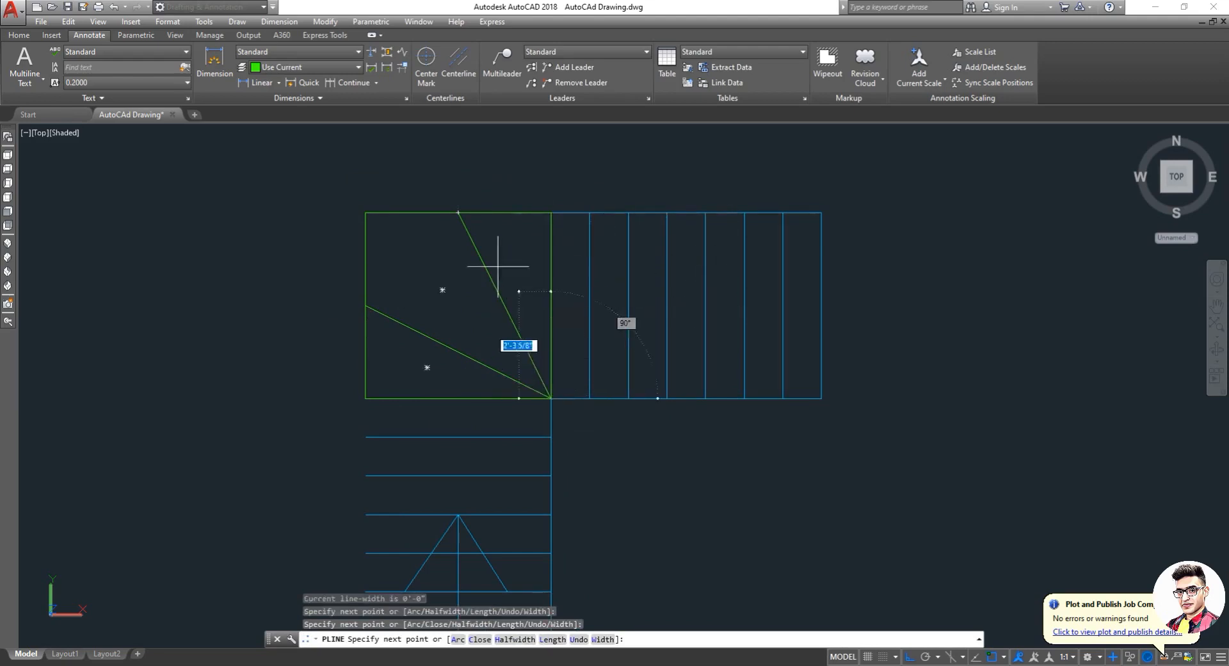
left_click(457, 212)
key("Return")
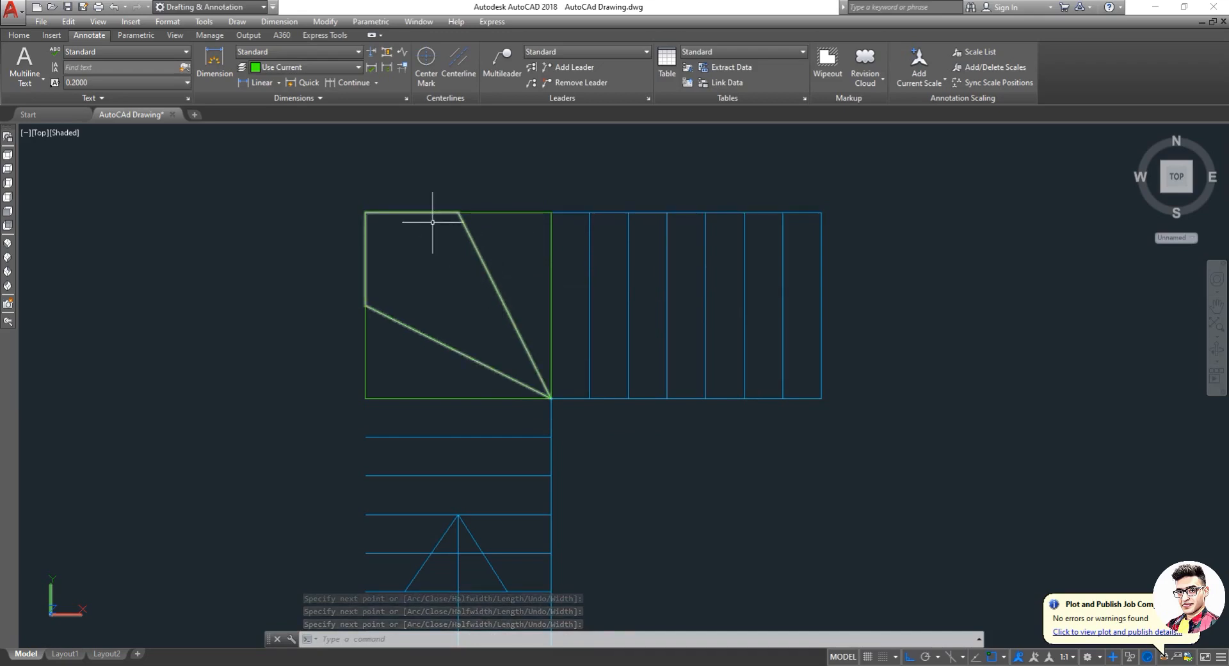
key("Escape")
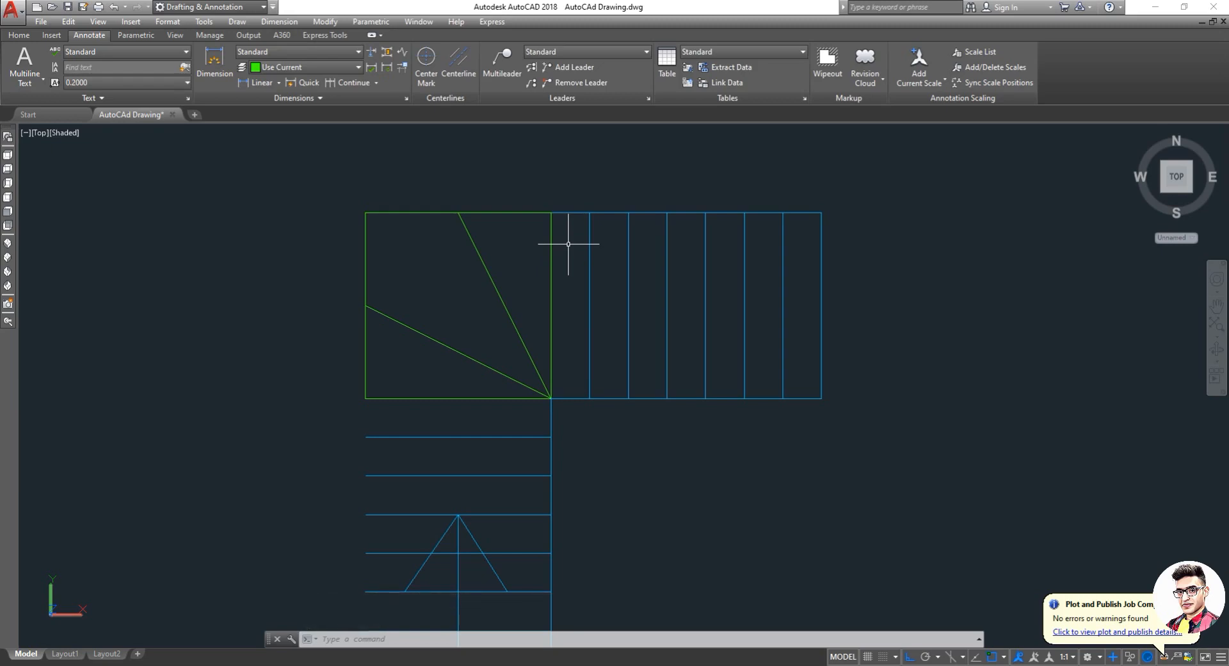
Trace the first two treads of the upper straight flight, starting beside the winders, with corner-to-corner rectangles.
type("rec")
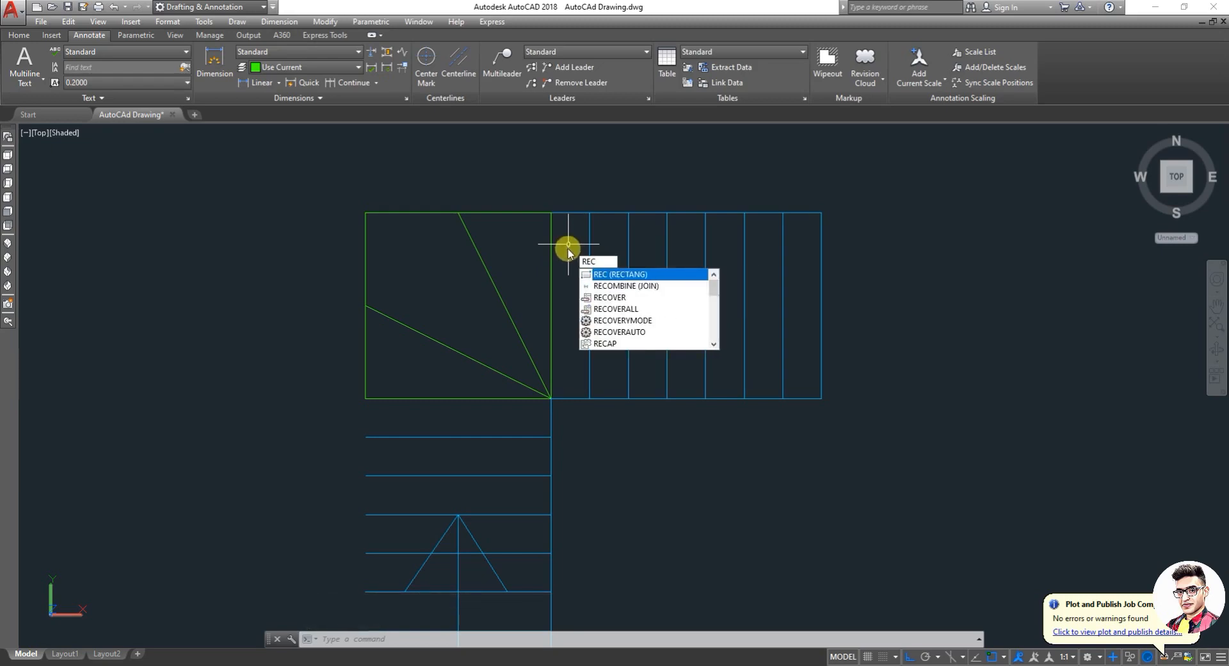
key("Return")
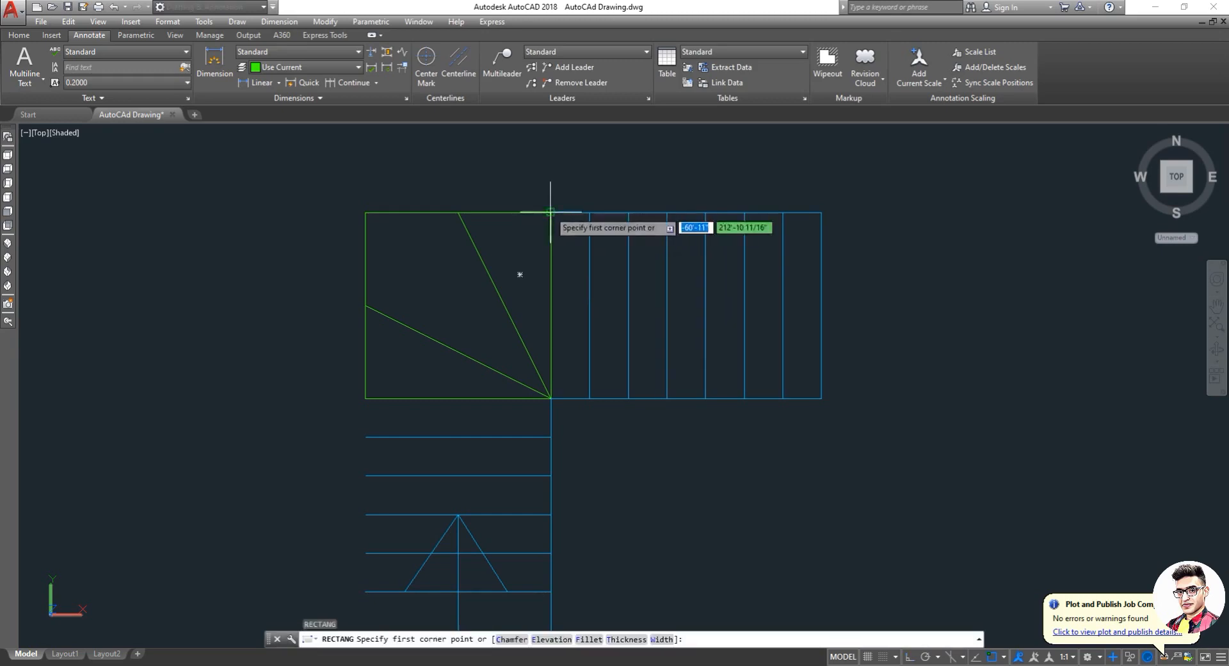
left_click(551, 212)
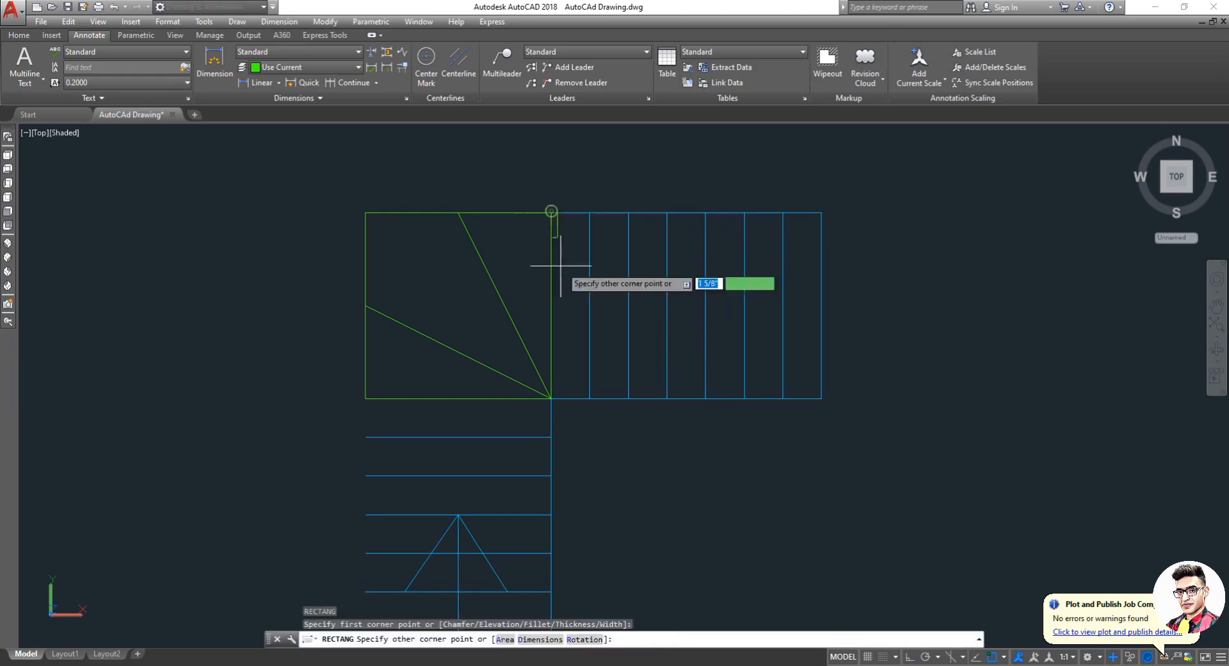
left_click(589, 399)
key("Return")
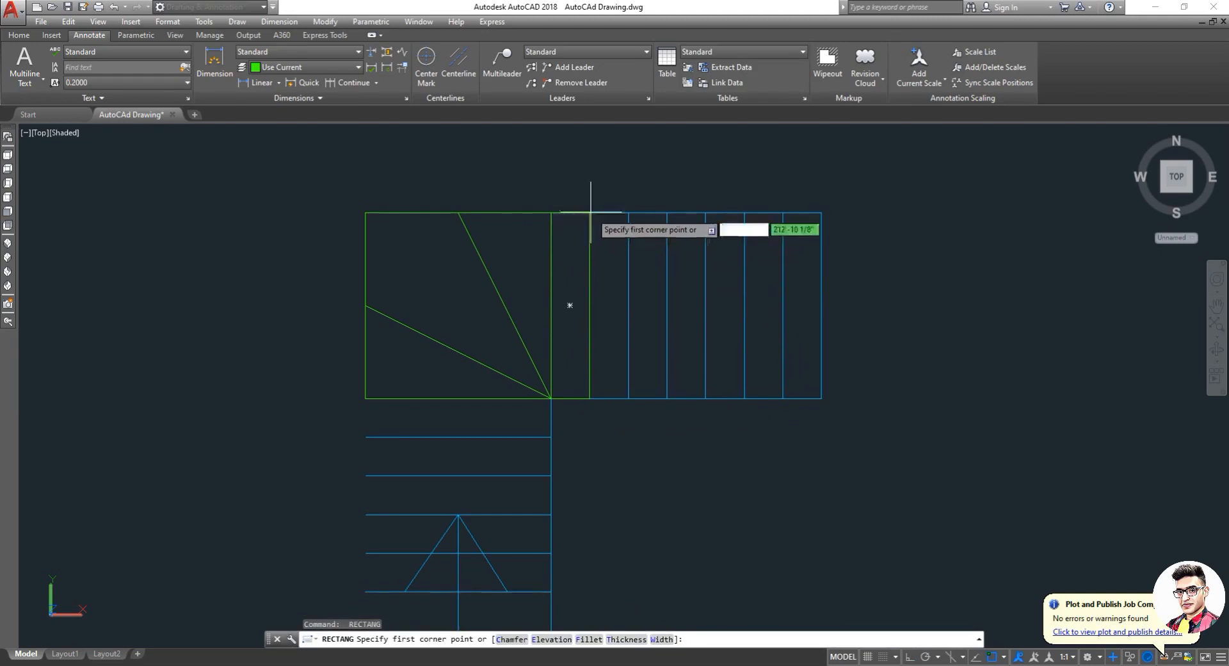
left_click(591, 212)
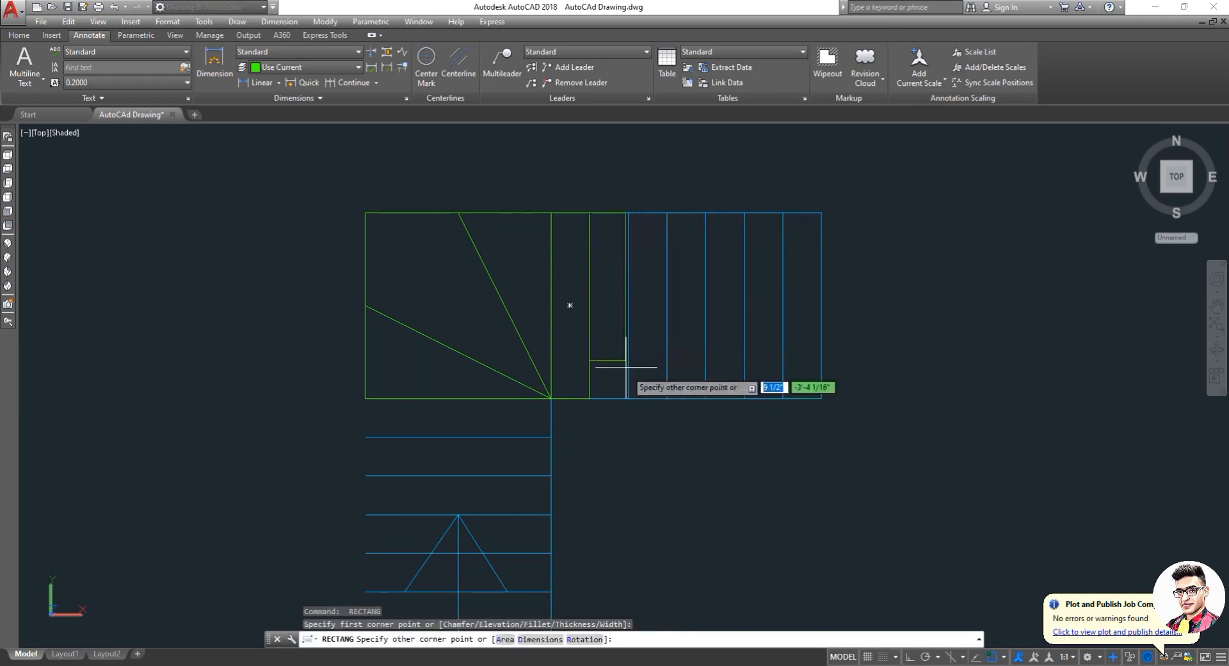
left_click(629, 399)
Trace the third and fourth treads of the upper flight, counted from the winders, with rectangles.
key("Return")
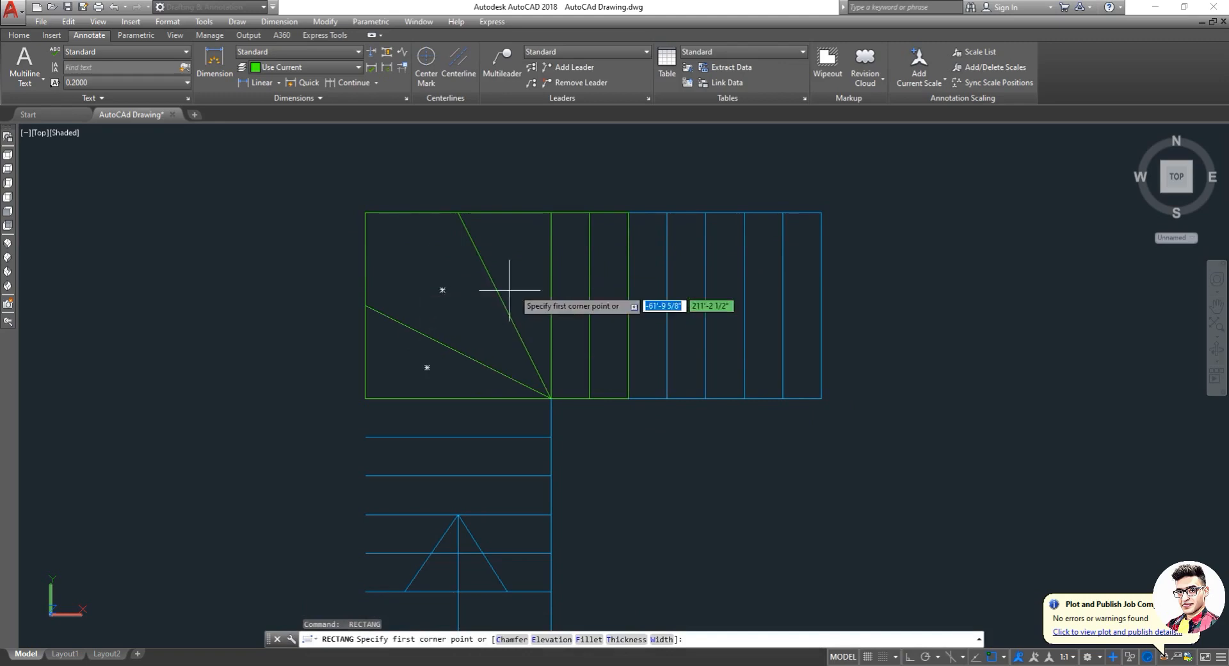
left_click(628, 212)
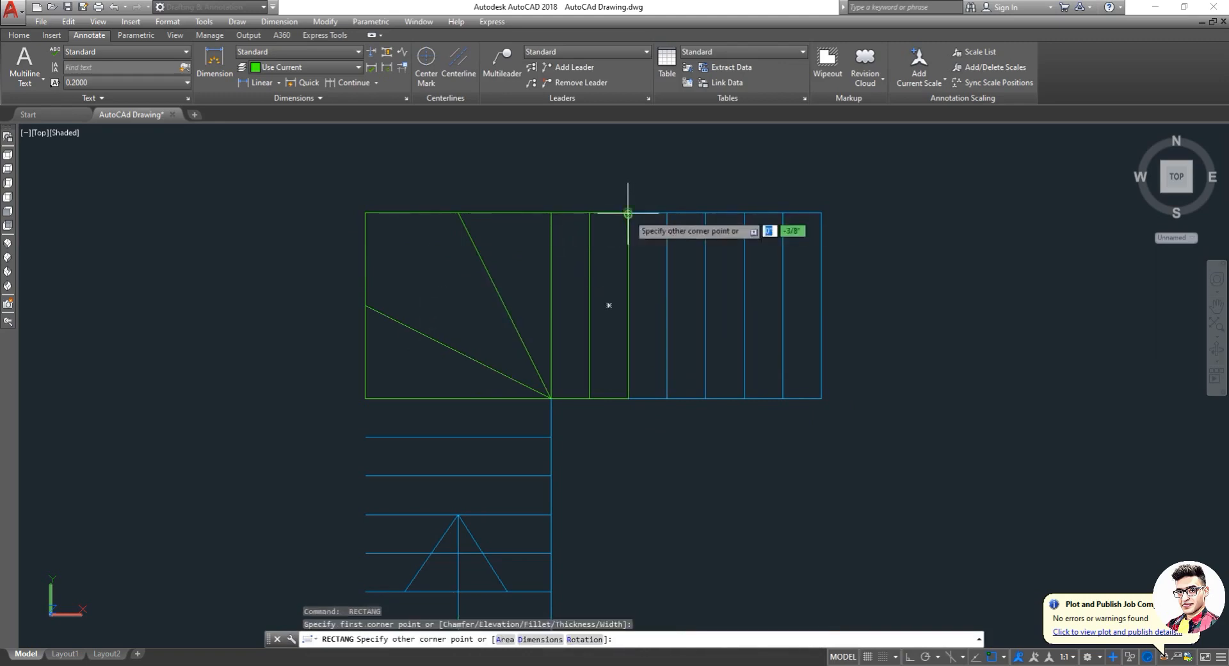
left_click(667, 398)
key("Return")
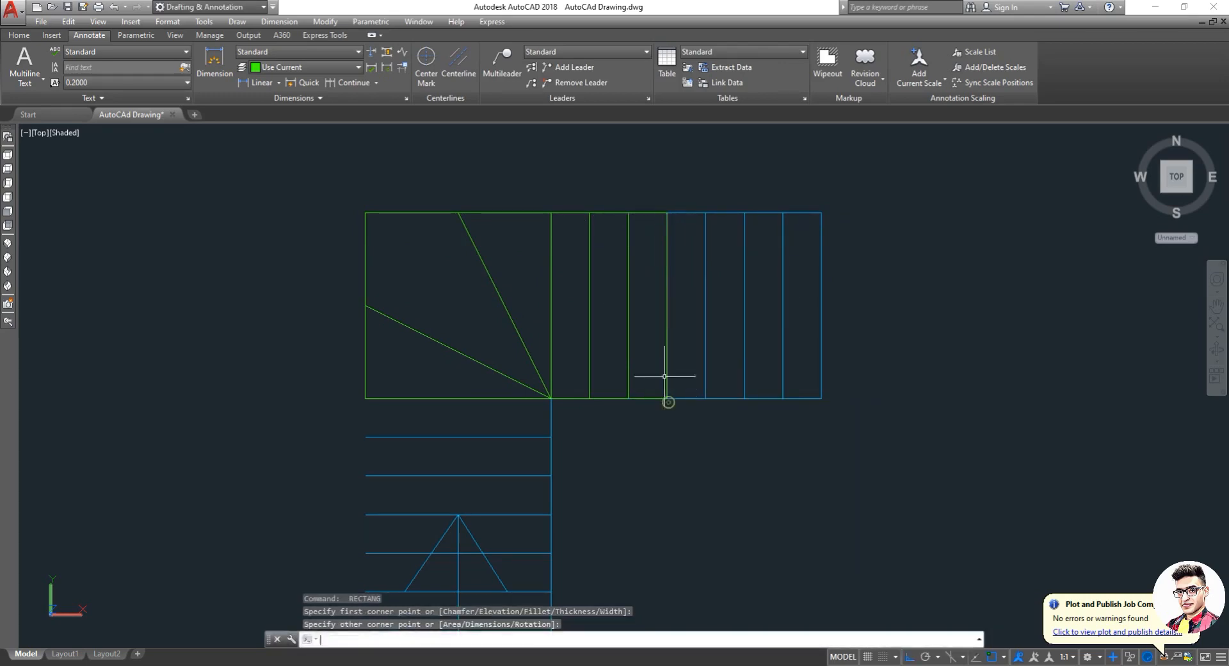
left_click(667, 212)
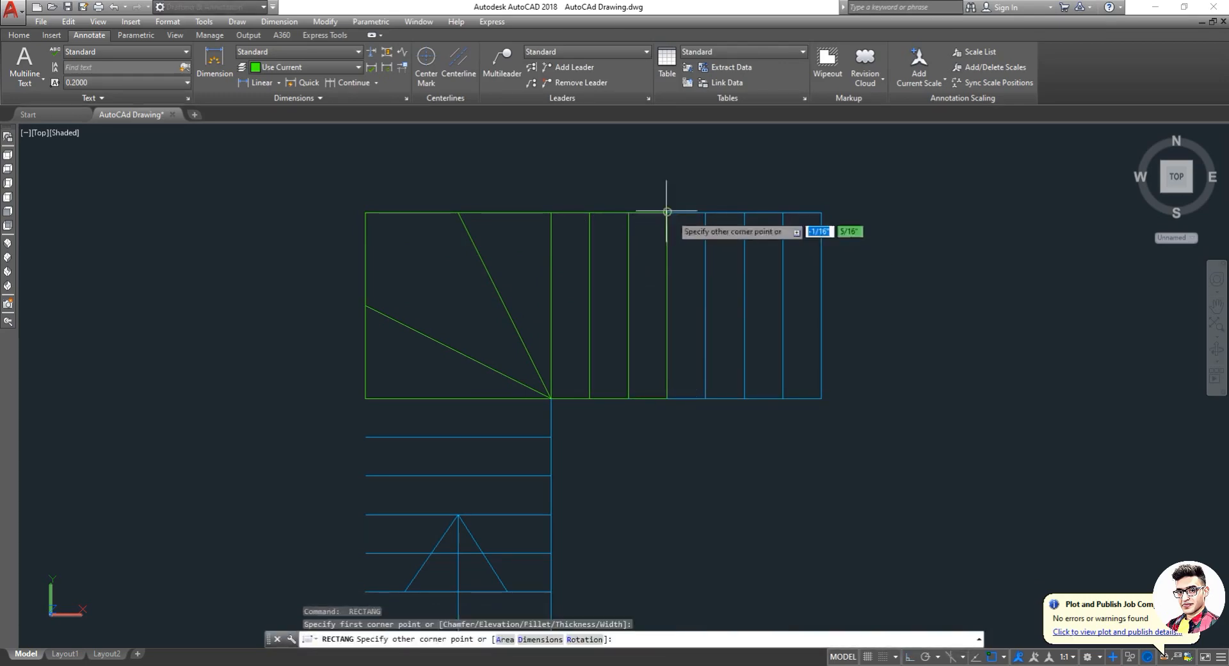
left_click(705, 398)
Trace the last three treads of the upper flight, out to its far end, with rectangles.
key("Return")
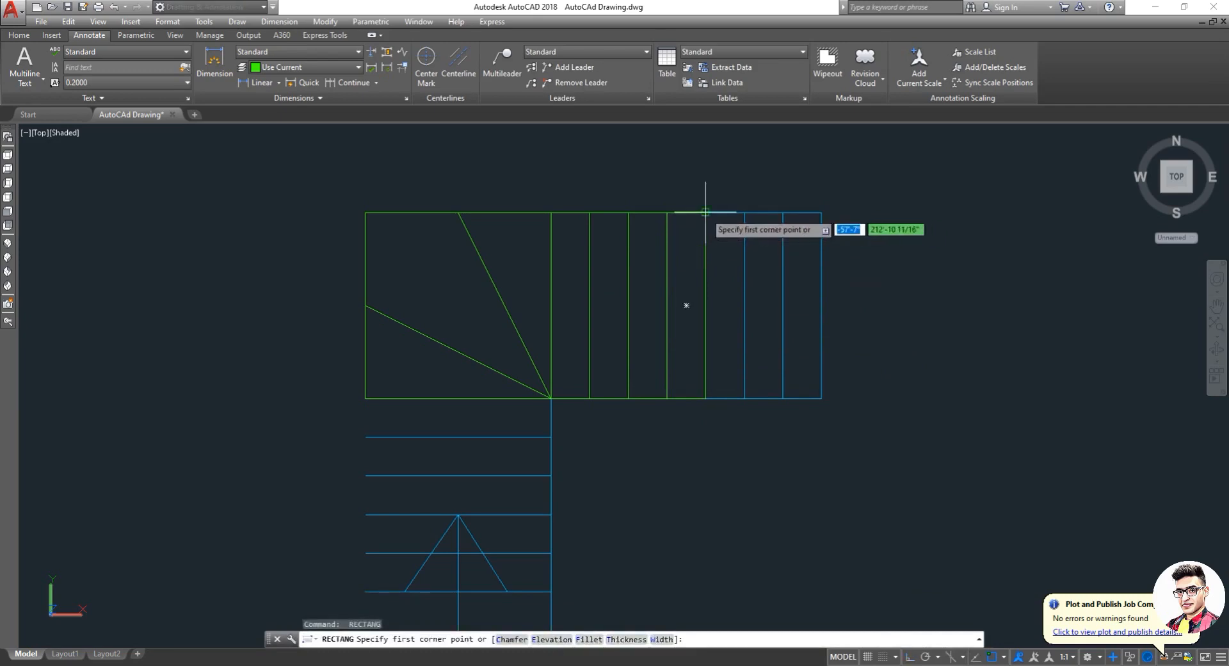
left_click(705, 212)
left_click(744, 399)
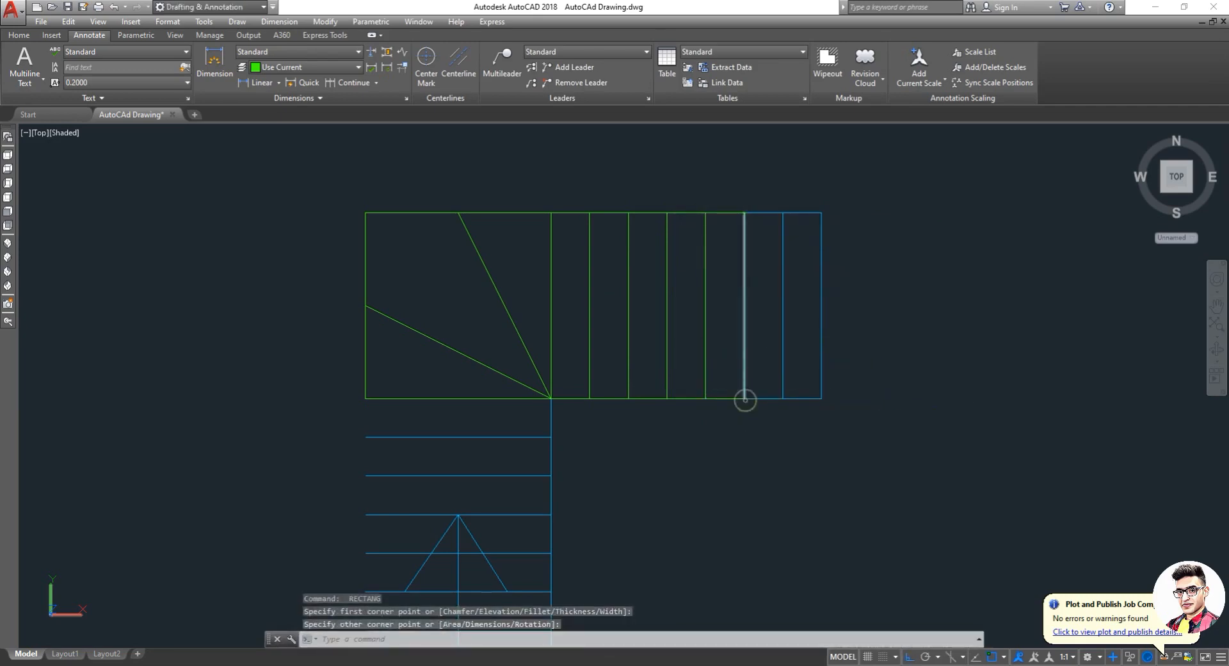
key("Return")
left_click(744, 213)
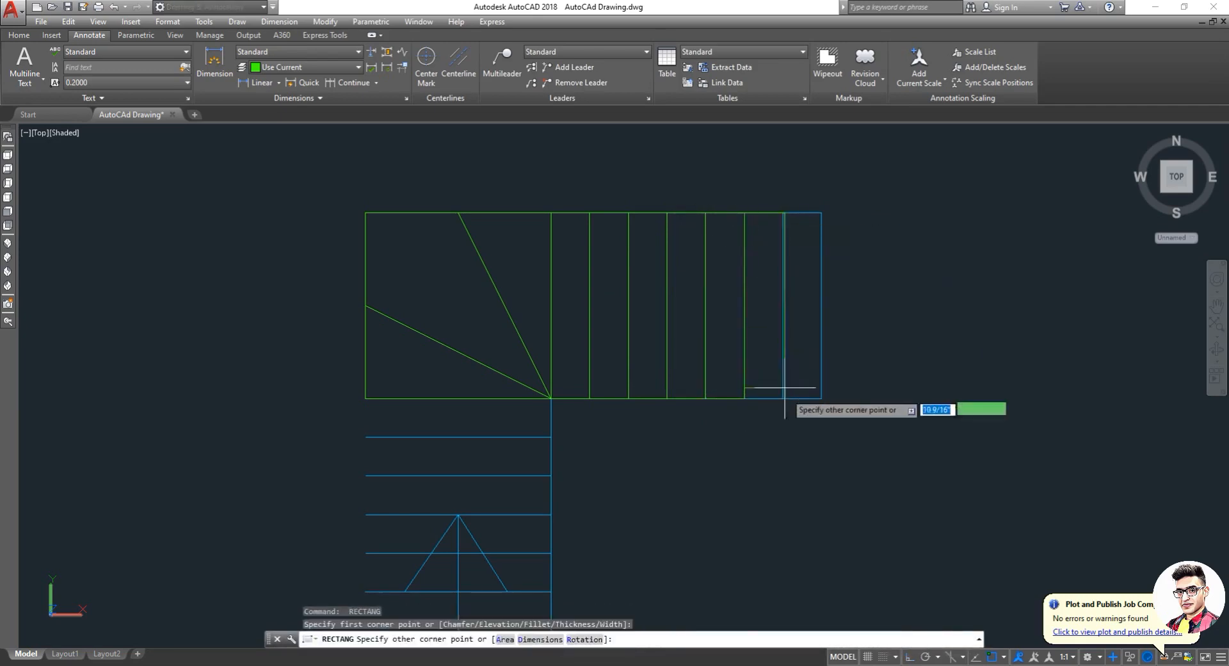
left_click(782, 398)
key("Return")
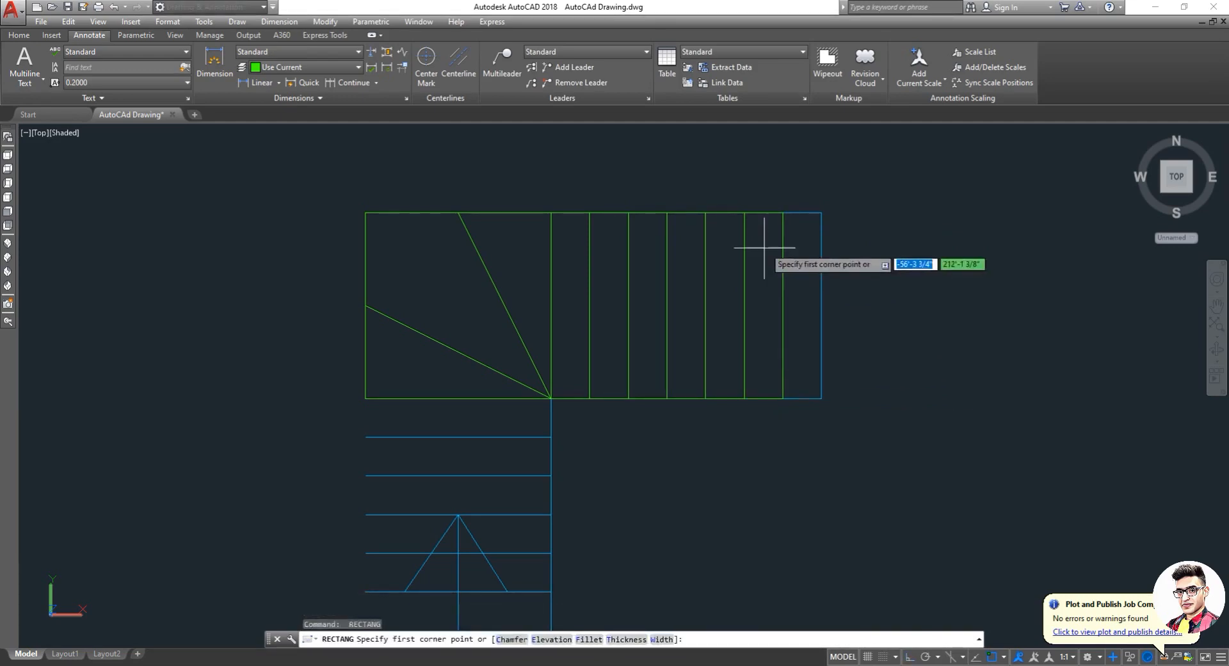
left_click(782, 212)
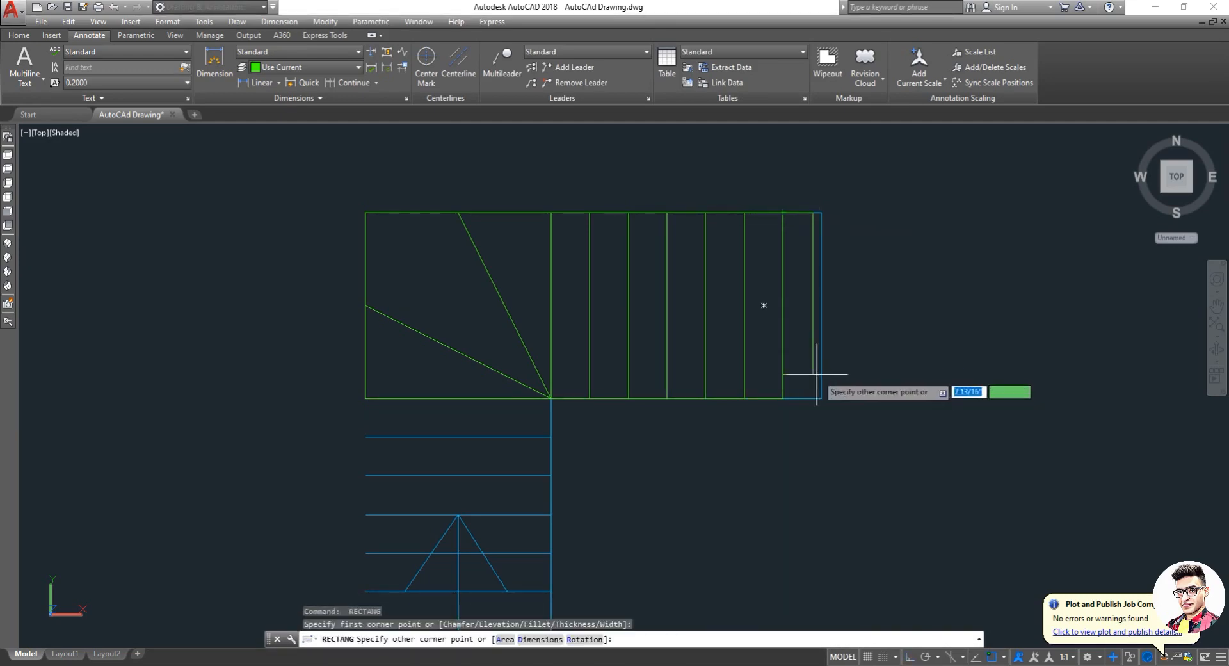
left_click(820, 398)
Trace the first two treads of the lower flight, directly below the winders, with rectangles.
scroll(659, 388, "down", 4)
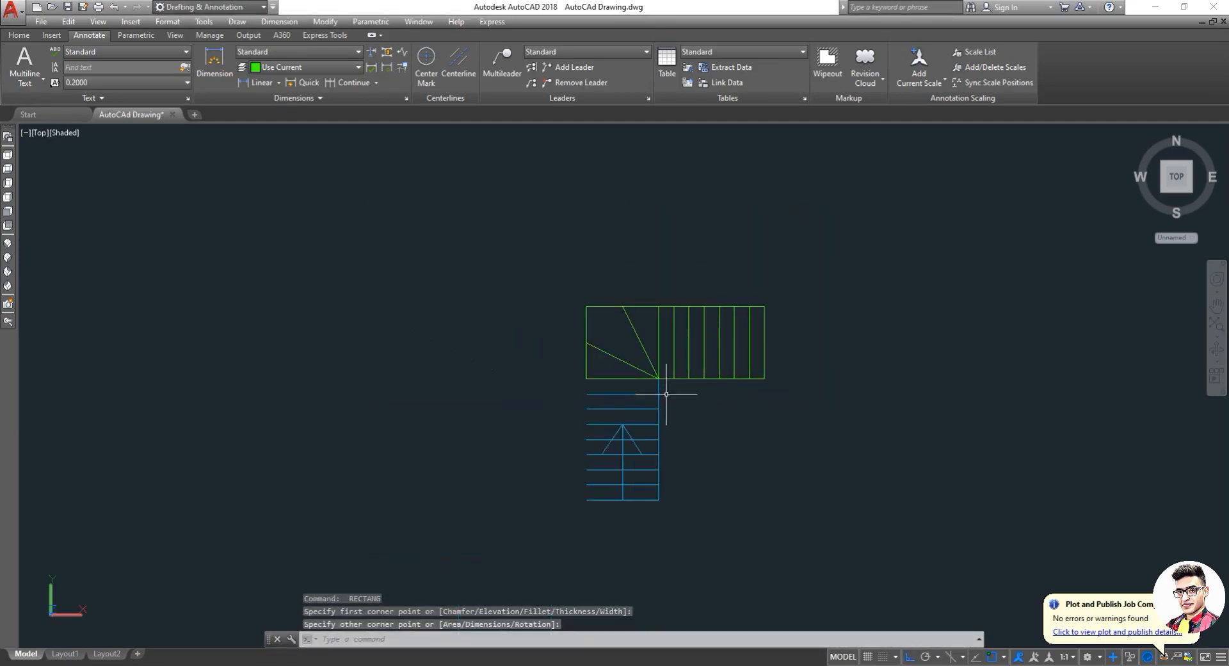
scroll(637, 404, "up", 3)
key("Return")
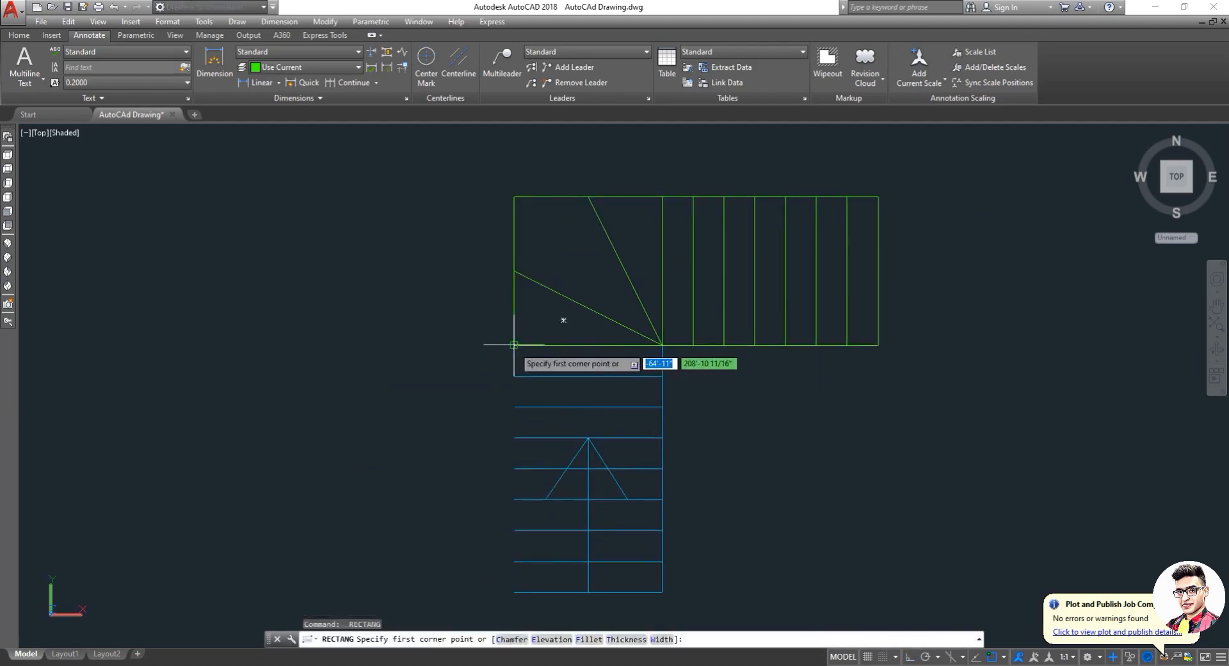
left_click(514, 345)
left_click(662, 376)
key("Return")
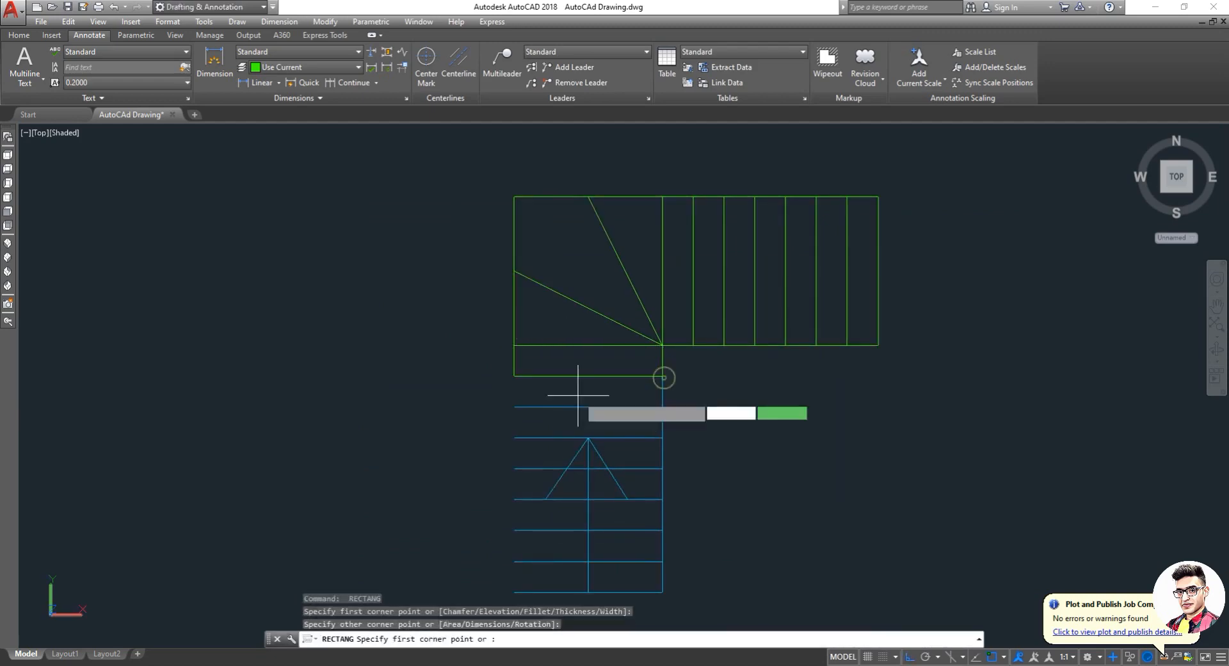
left_click(514, 376)
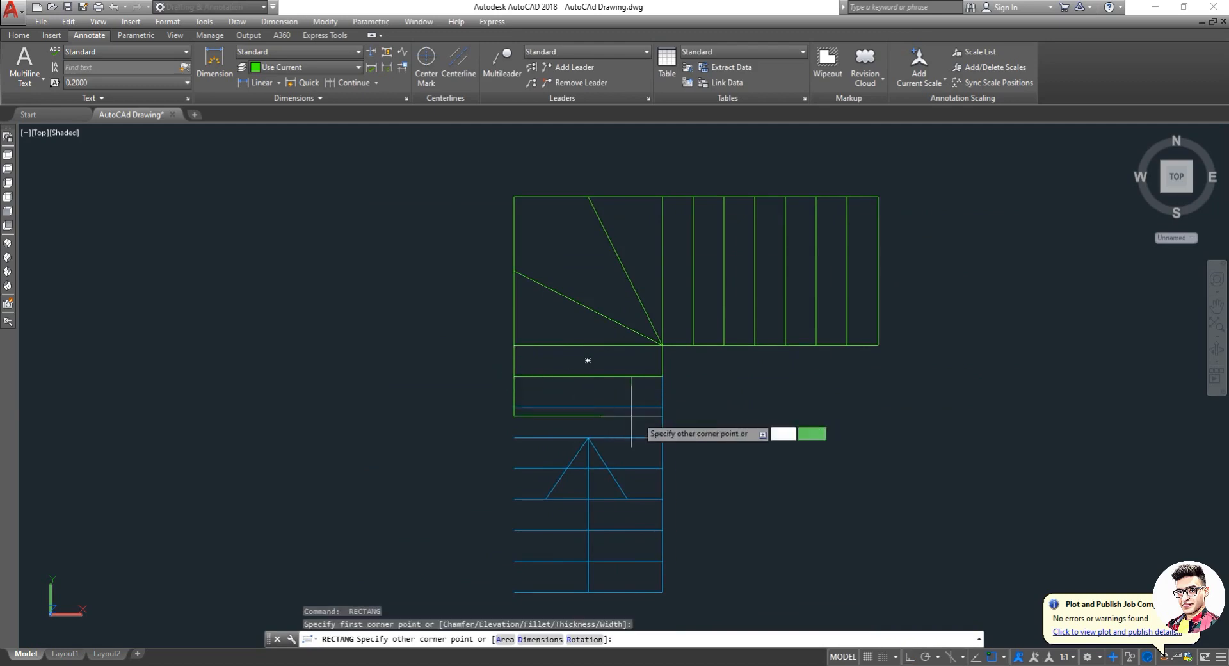
left_click(663, 406)
Trace the third and fourth treads of the lower flight, counted down from the winders, with rectangles.
key("Return")
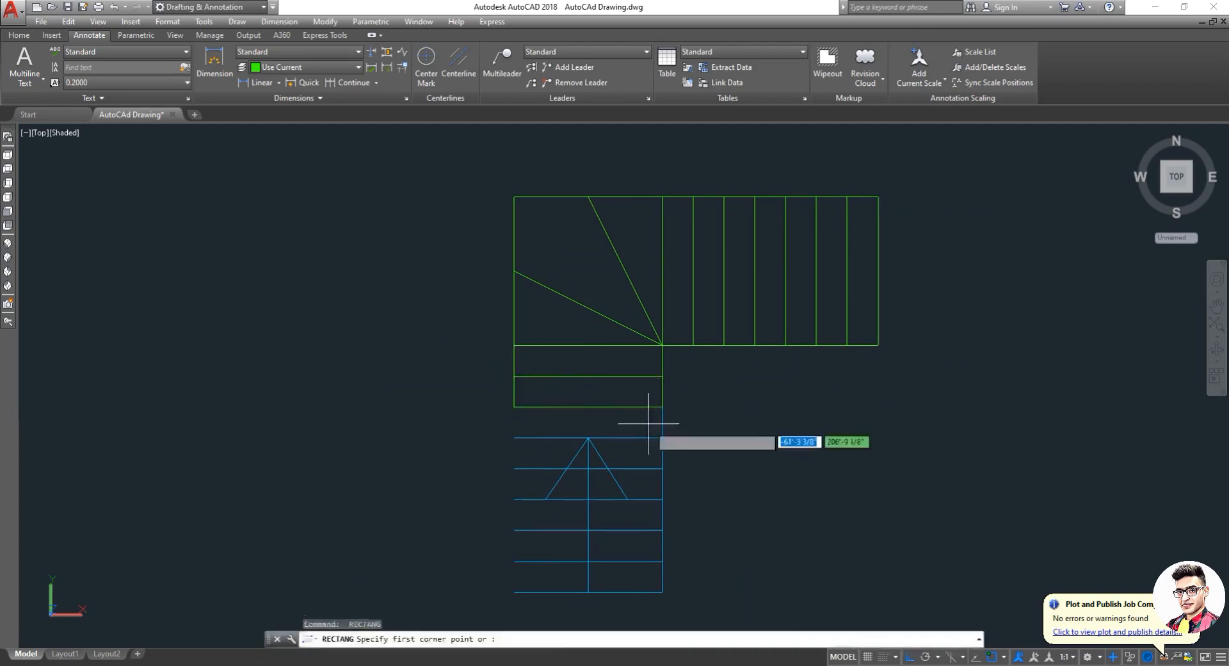
left_click(515, 407)
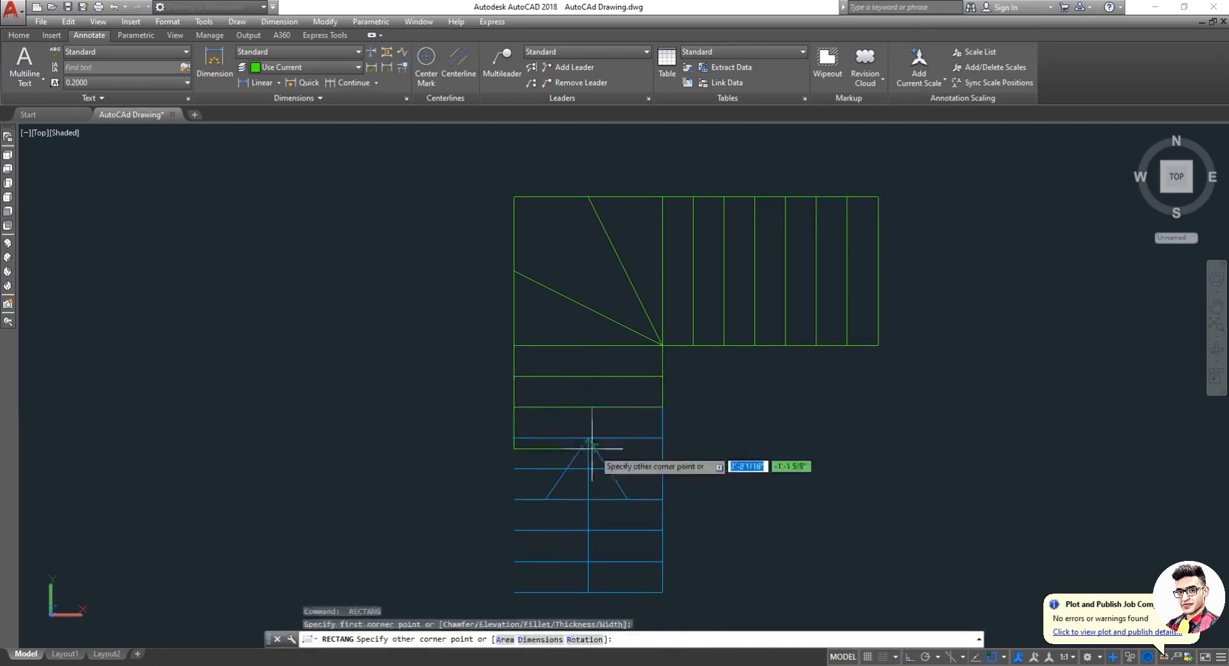
left_click(663, 439)
key("Return")
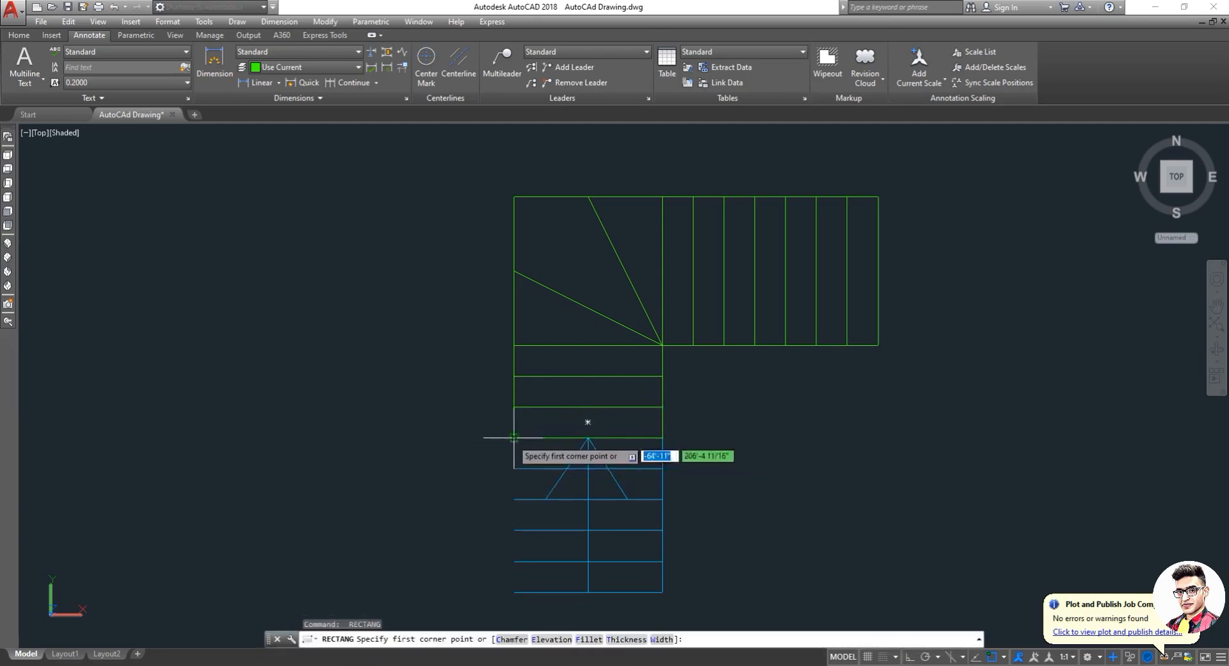
left_click(514, 438)
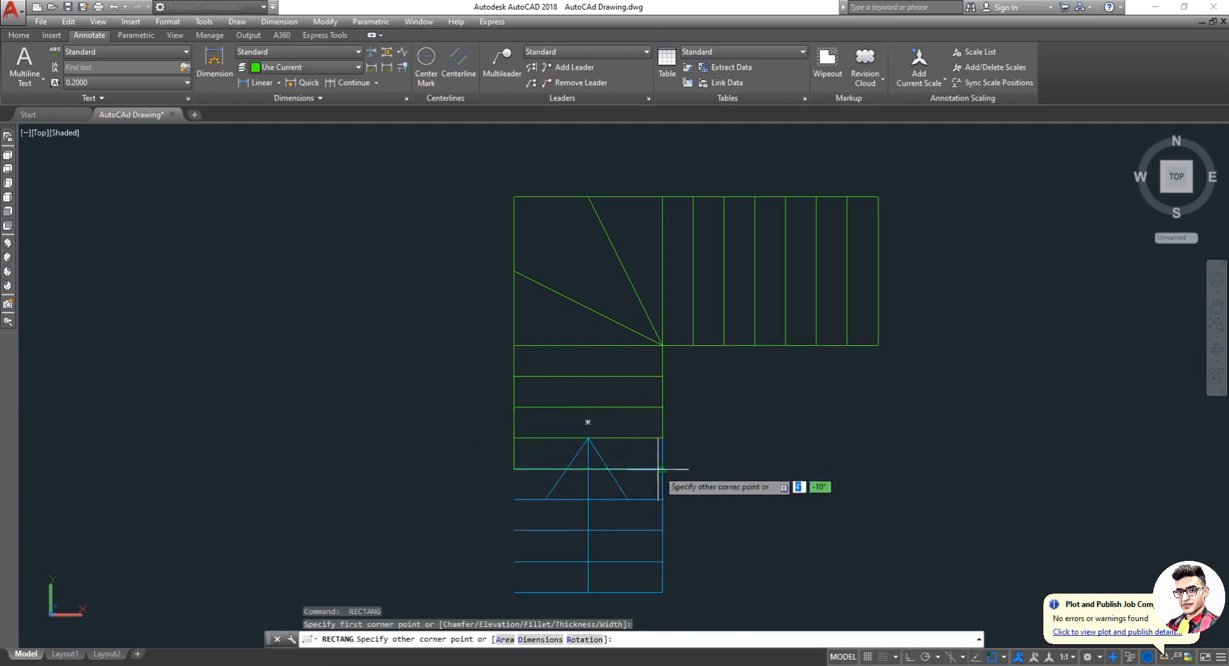
left_click(663, 468)
Trace the fifth tread of the lower flight, crossing the lower part of the direction arrowhead, with a rectangle.
key("Return")
scroll(659, 470, "down", 2)
scroll(615, 483, "up", 5)
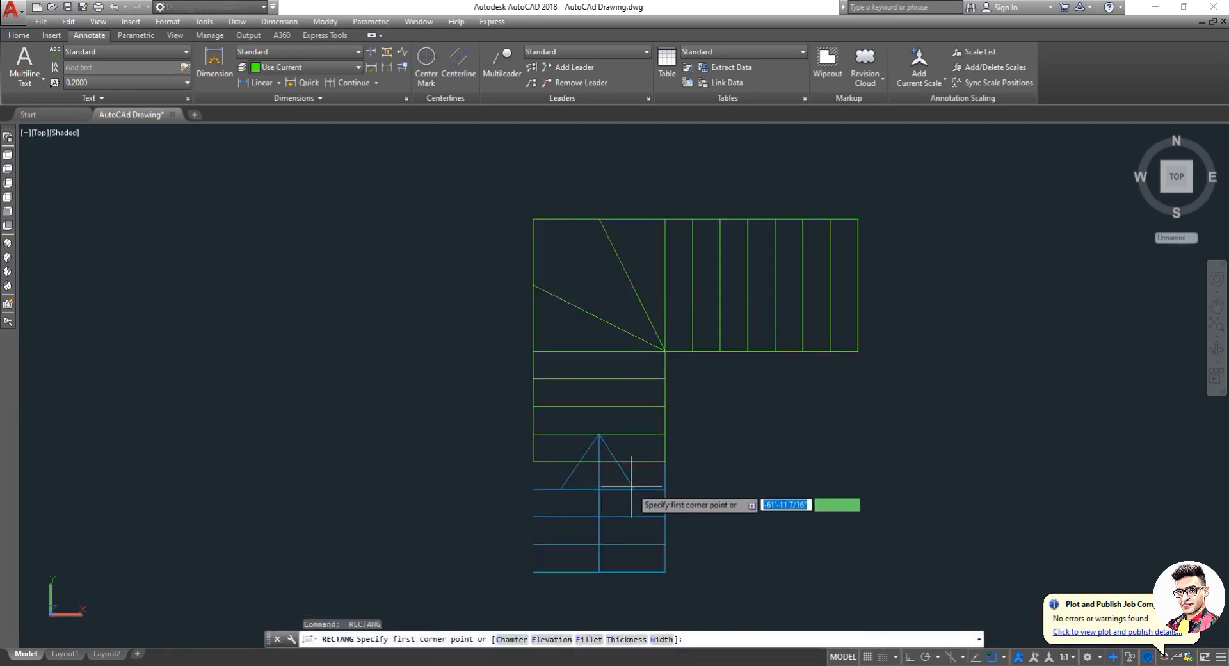
key("Return")
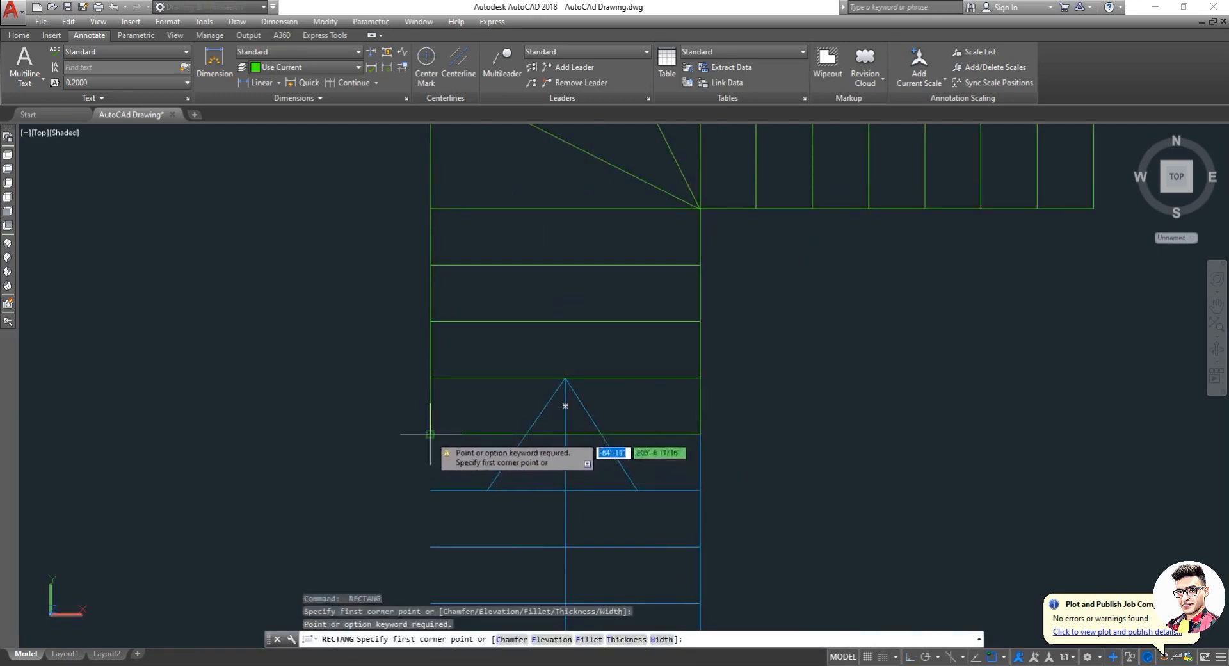
left_click(430, 436)
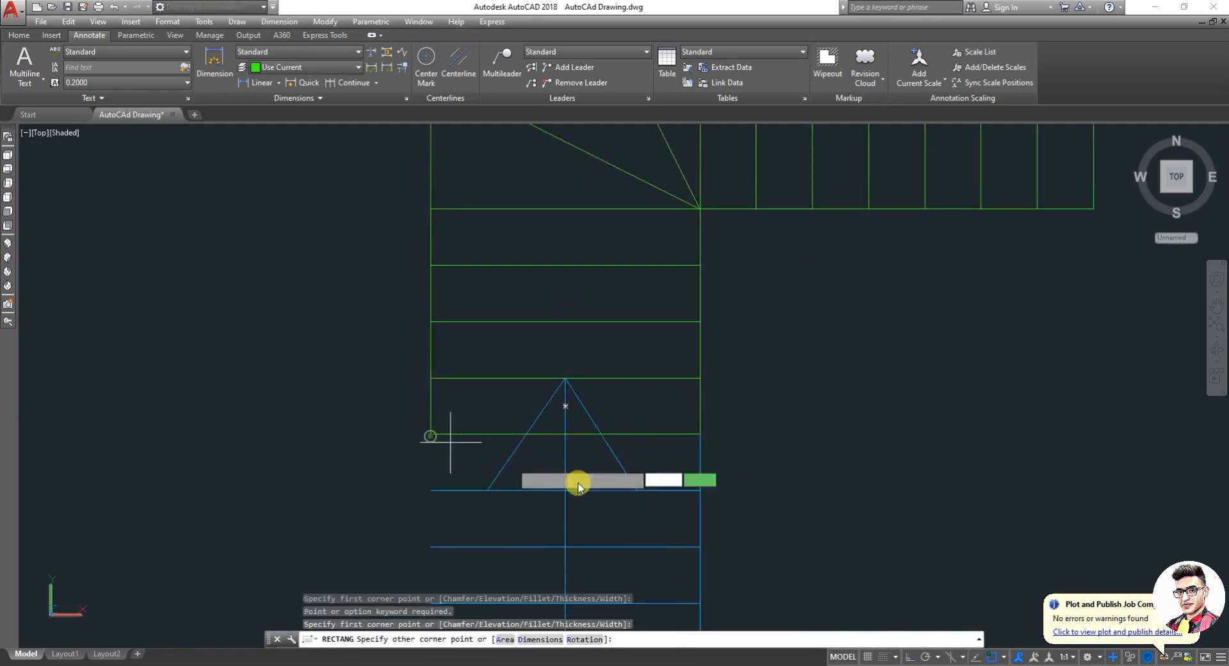
left_click(703, 492)
Trace the sixth tread of the lower flight, just below the direction arrowhead, with a rectangle.
scroll(593, 492, "down", 2)
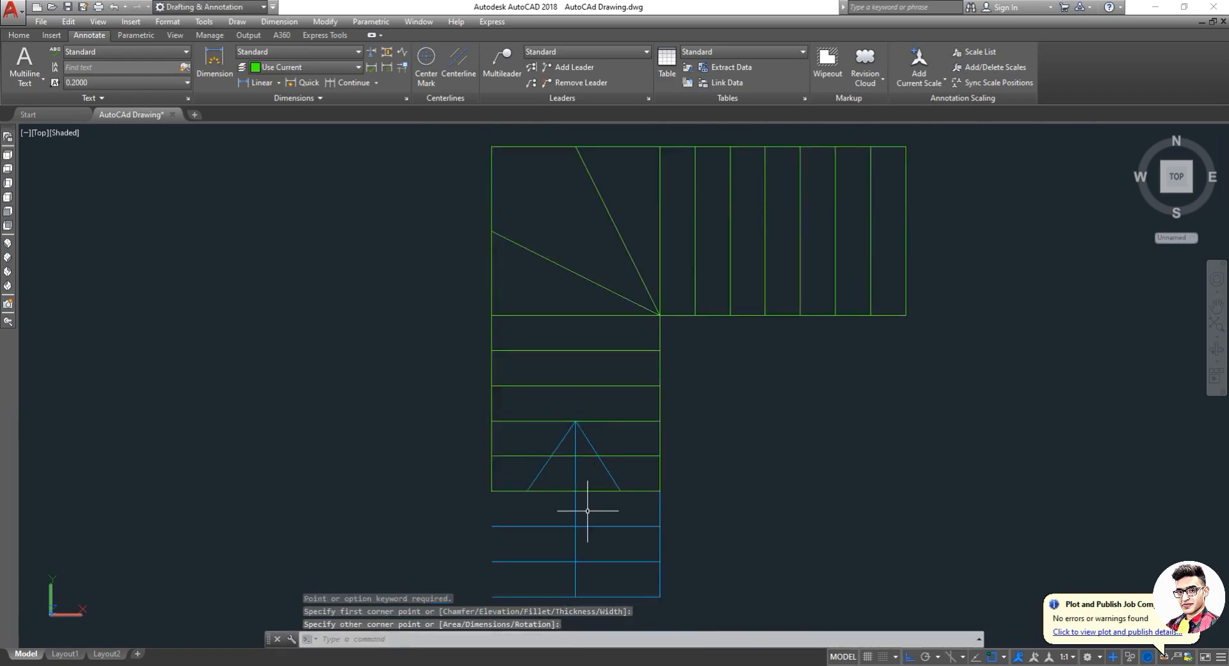
key("Return")
scroll(562, 508, "up", 2)
scroll(563, 507, "down", 3)
scroll(562, 509, "up", 2)
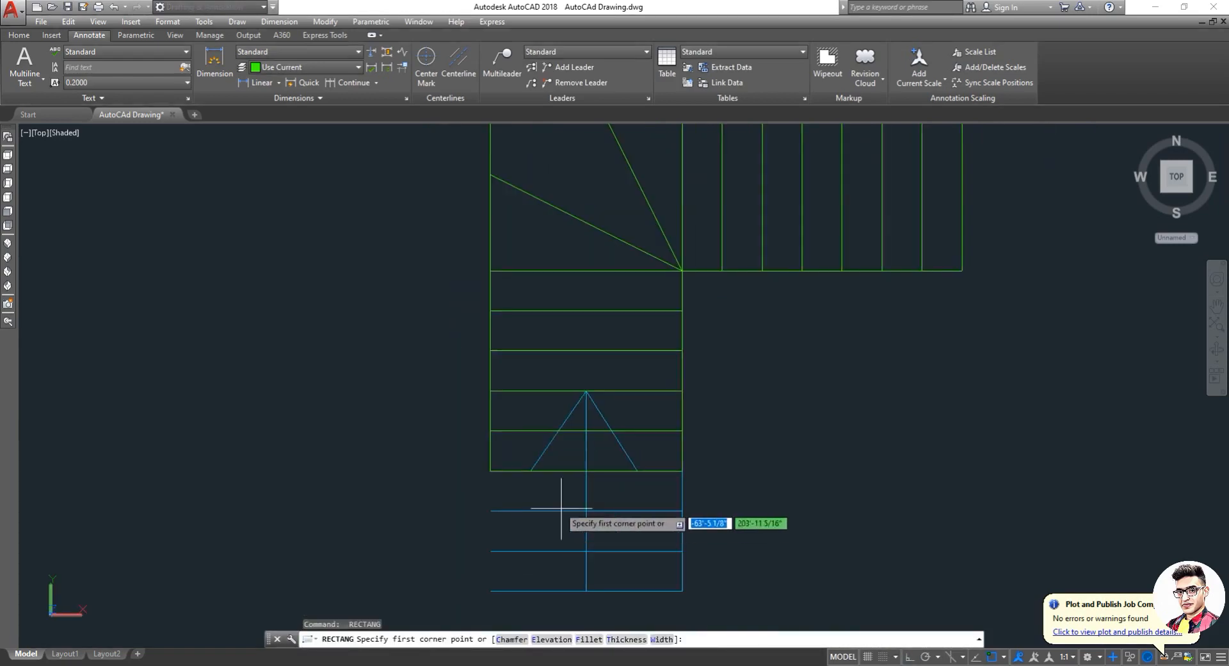
left_click(490, 471)
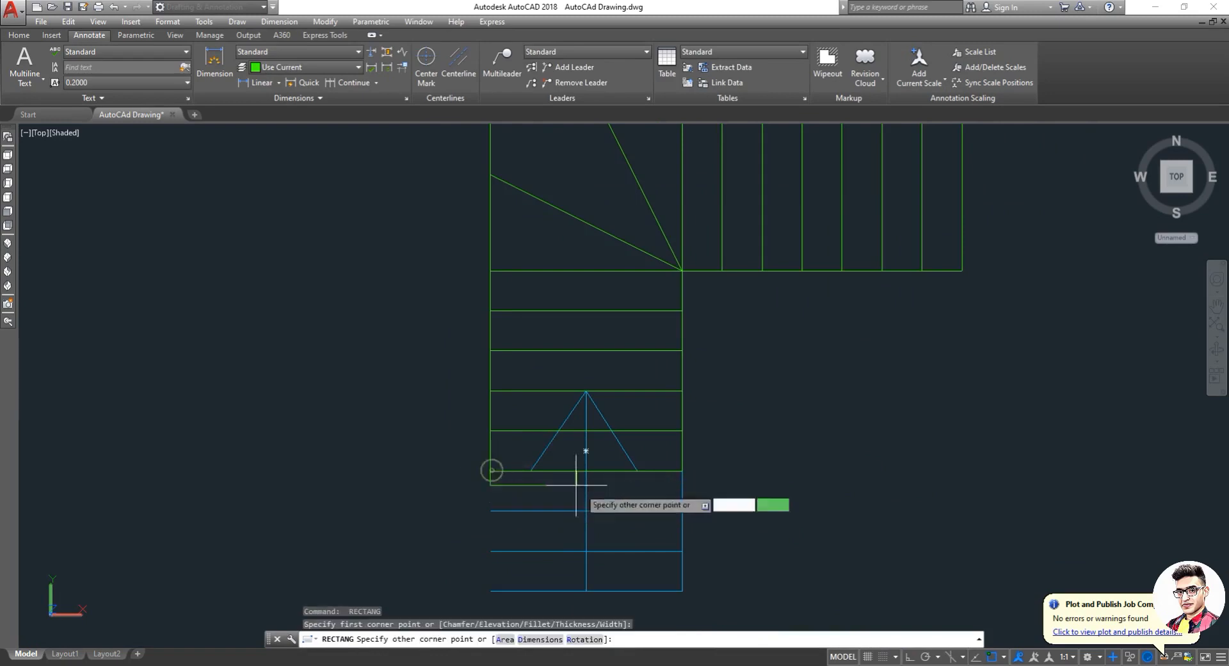
left_click(682, 510)
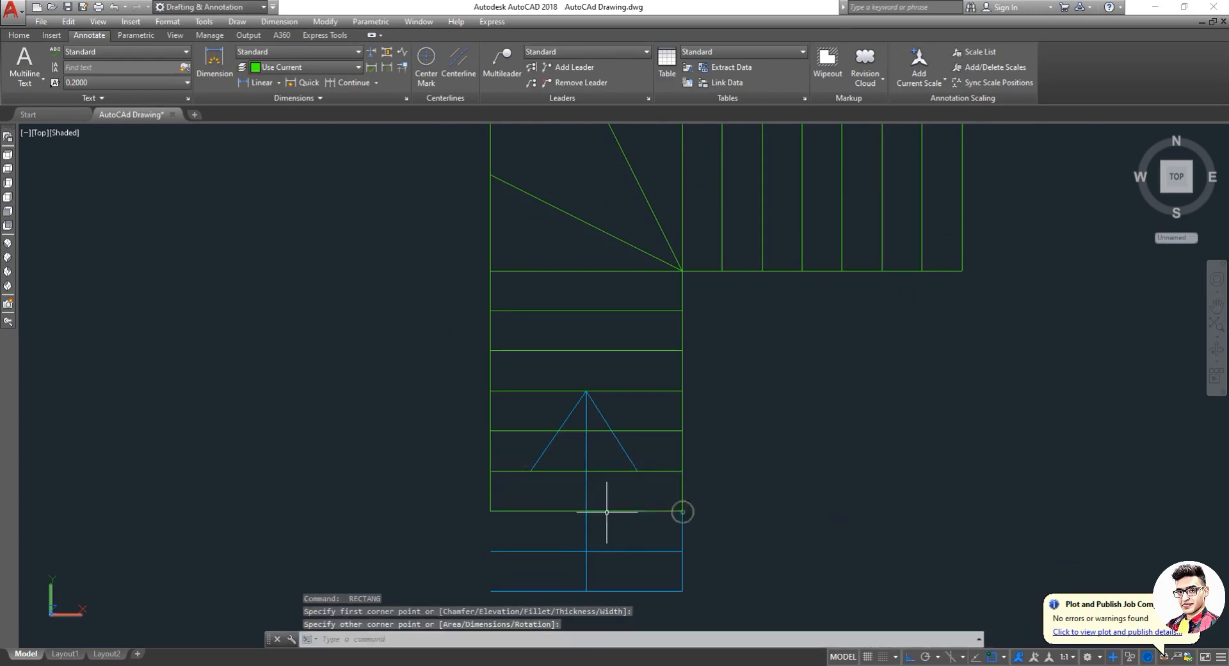
Trace the seventh, second-to-last tread of the lower flight with a rectangle.
key("Return")
scroll(593, 512, "down", 4)
scroll(592, 532, "up", 2)
scroll(592, 526, "up", 3)
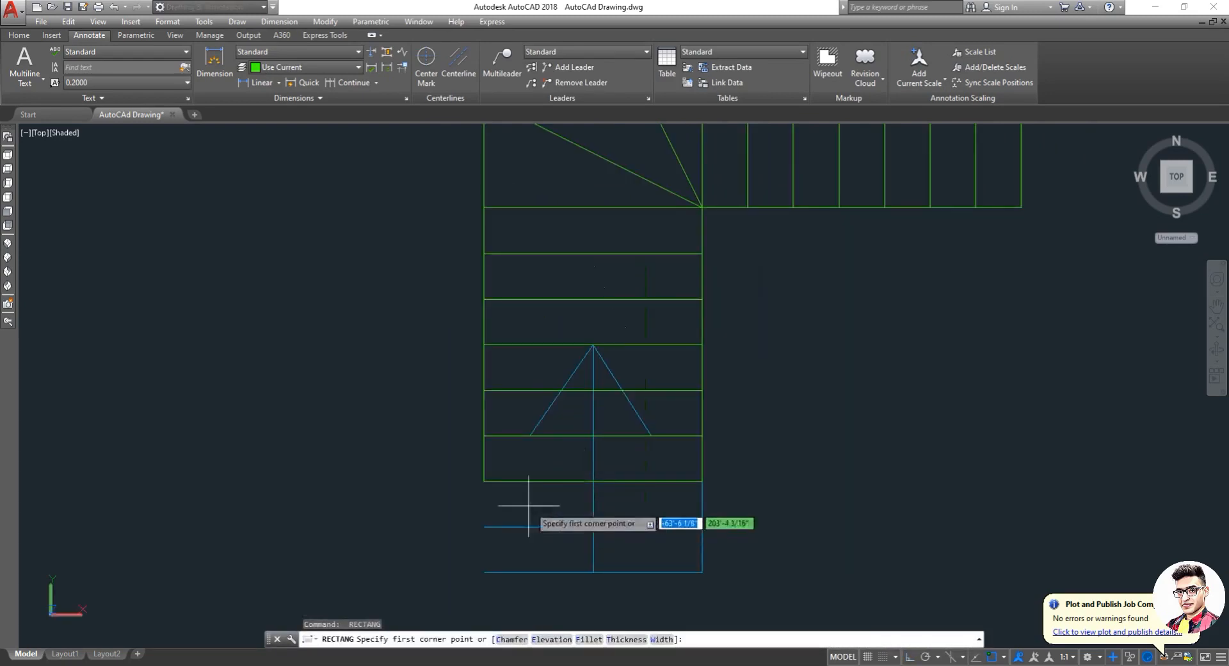
left_click(483, 480)
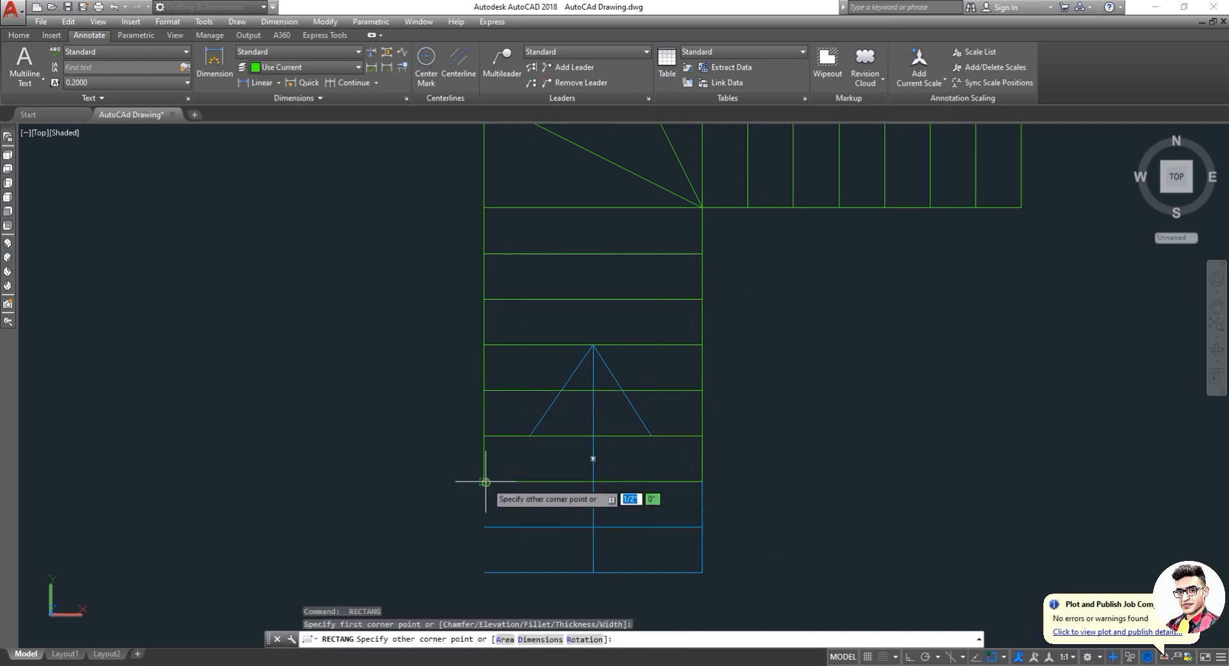
left_click(703, 527)
Trace the last tread, at the foot of the lower flight, with a rectangle and end the command.
key("Return")
scroll(640, 541, "down", 2)
scroll(630, 557, "up", 5)
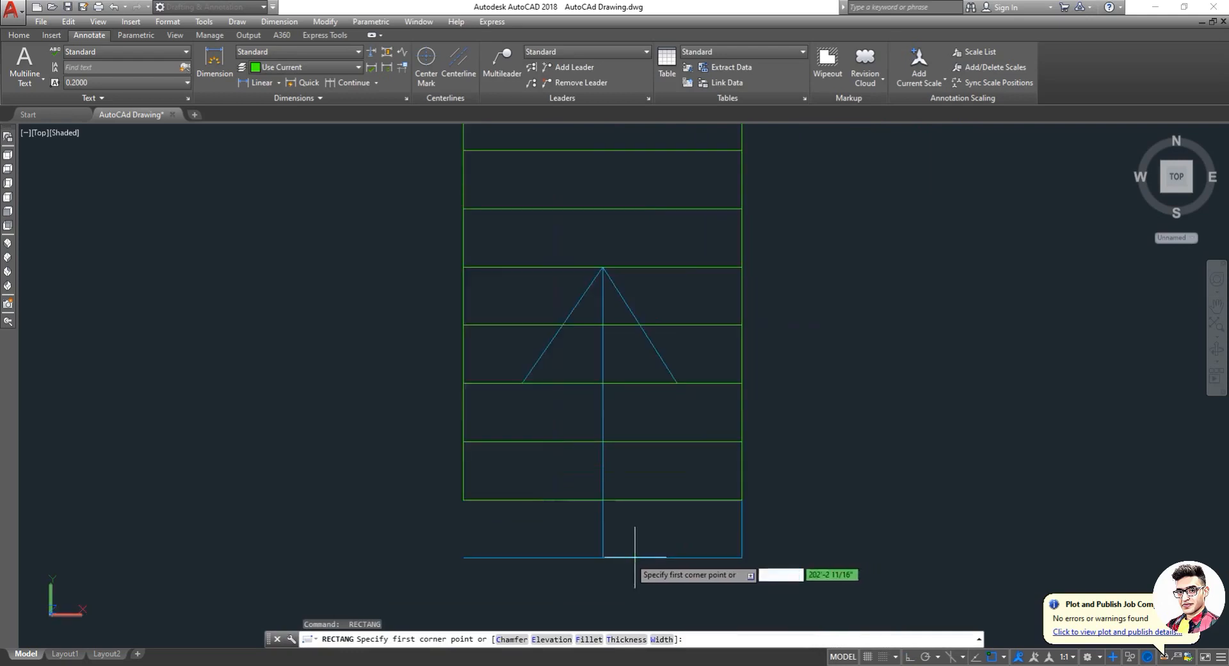
left_click(398, 475)
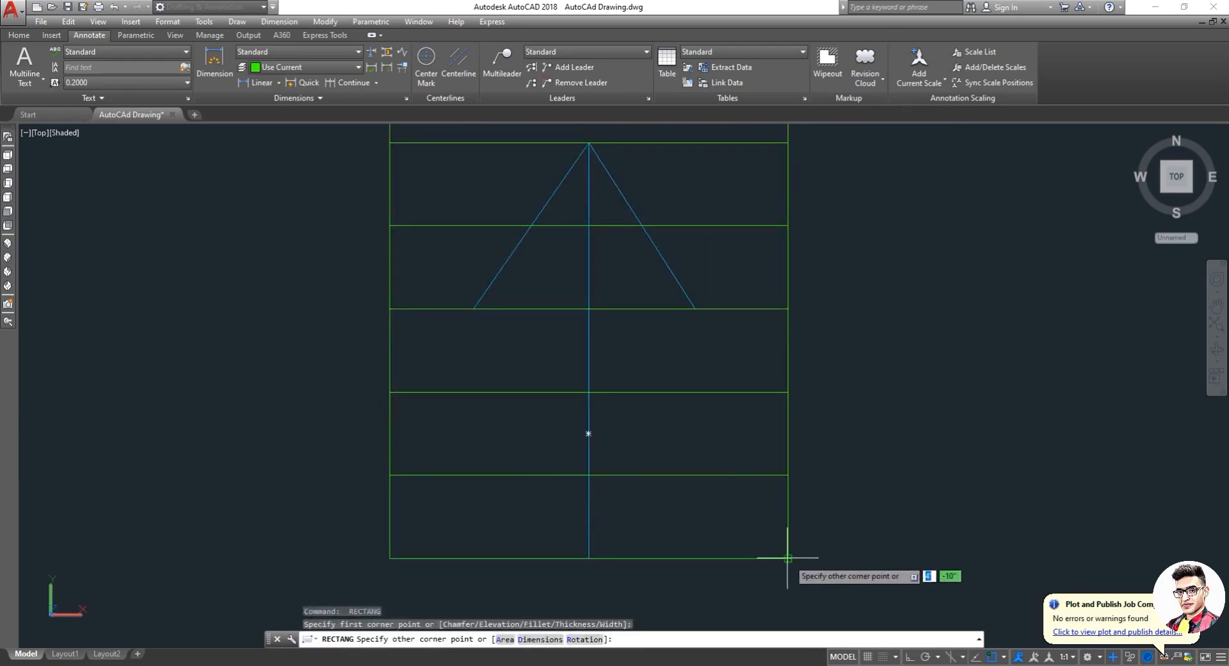
key("Escape")
scroll(749, 557, "down", 4)
scroll(734, 453, "down", 2)
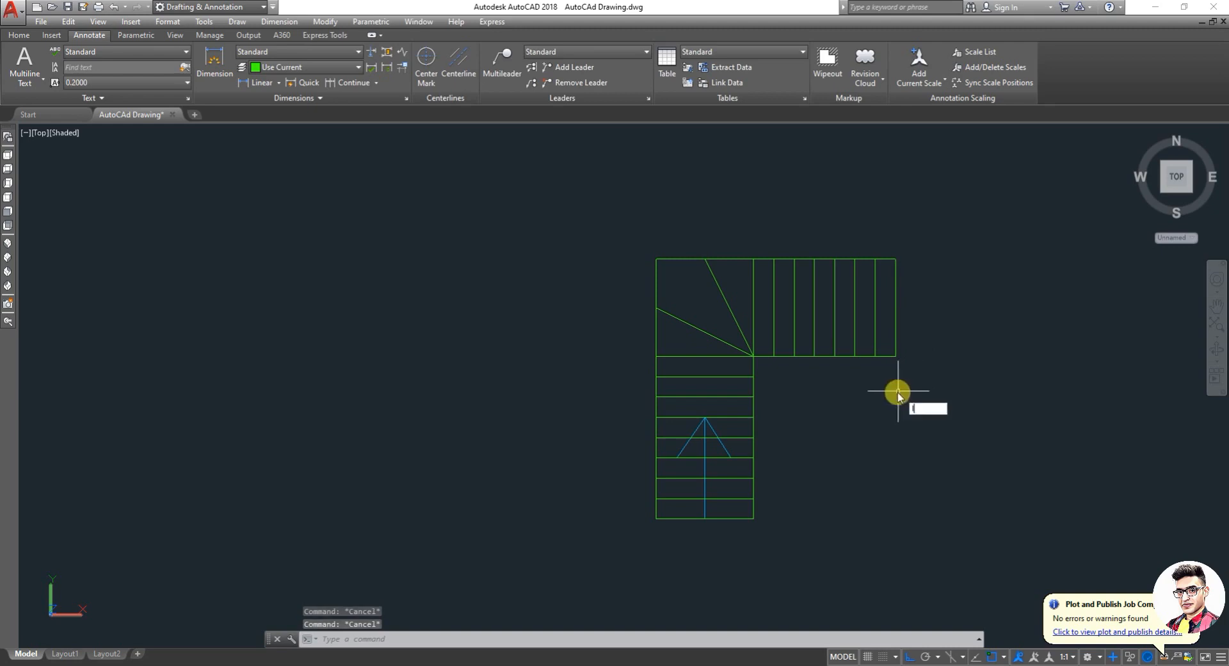
Turn off the Staire L layer in the layer properties and close the layer manager.
type("LA")
key("Return")
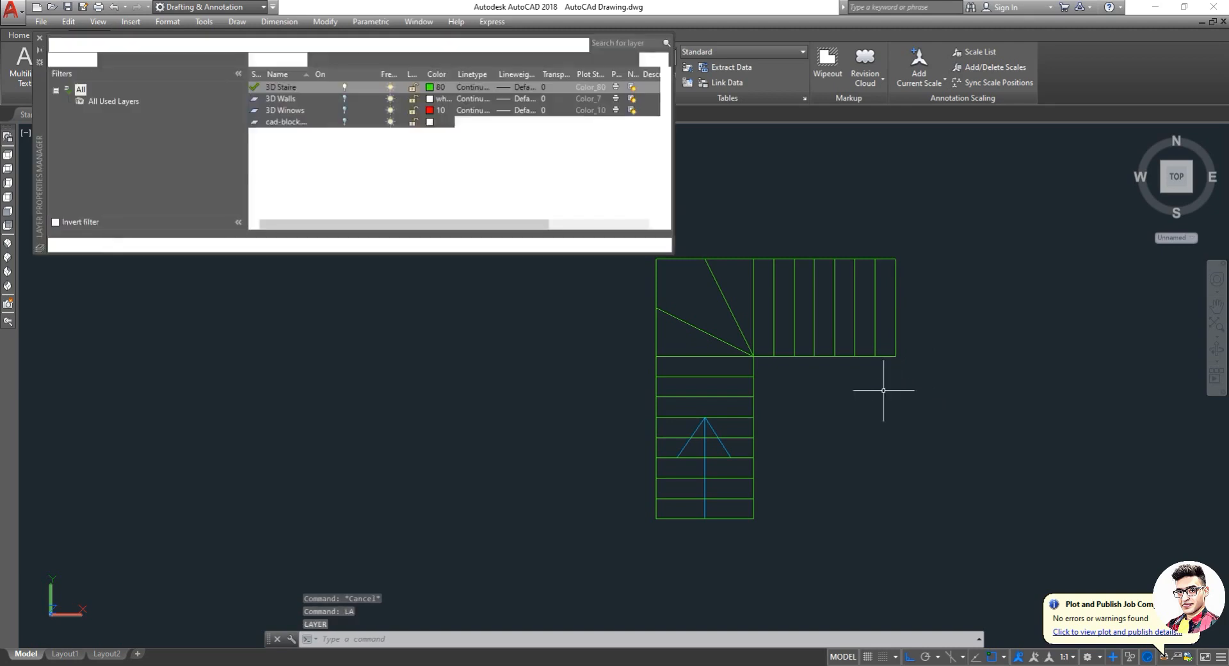
scroll(355, 183, "down", 1)
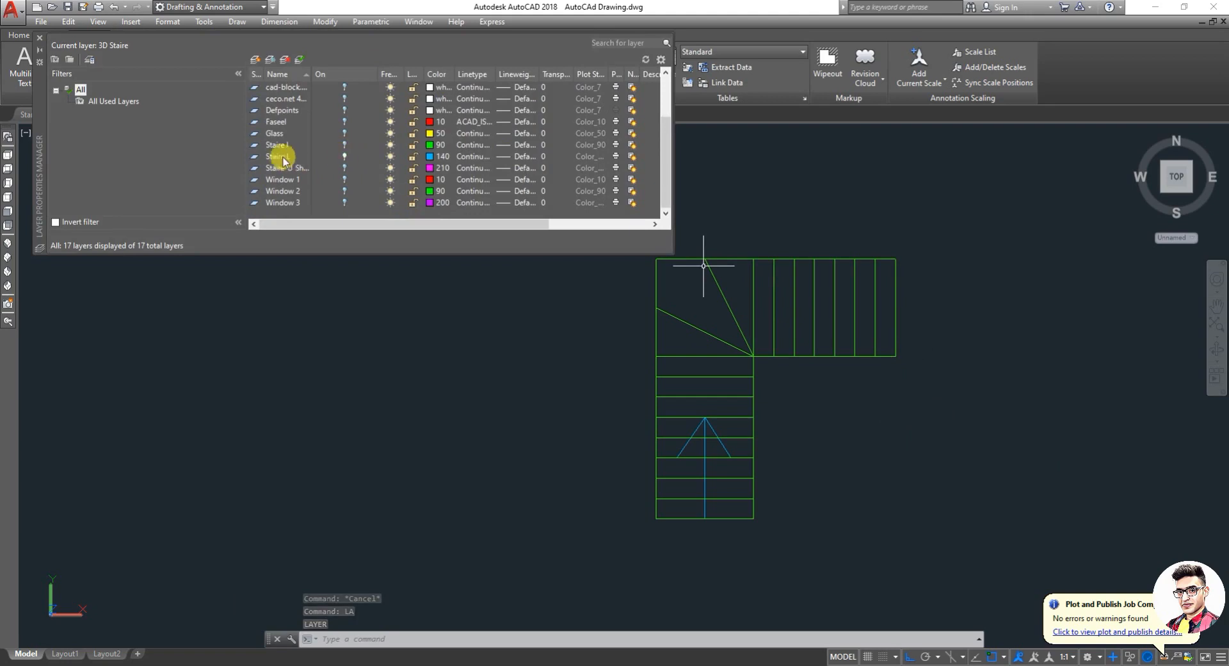
left_click(344, 156)
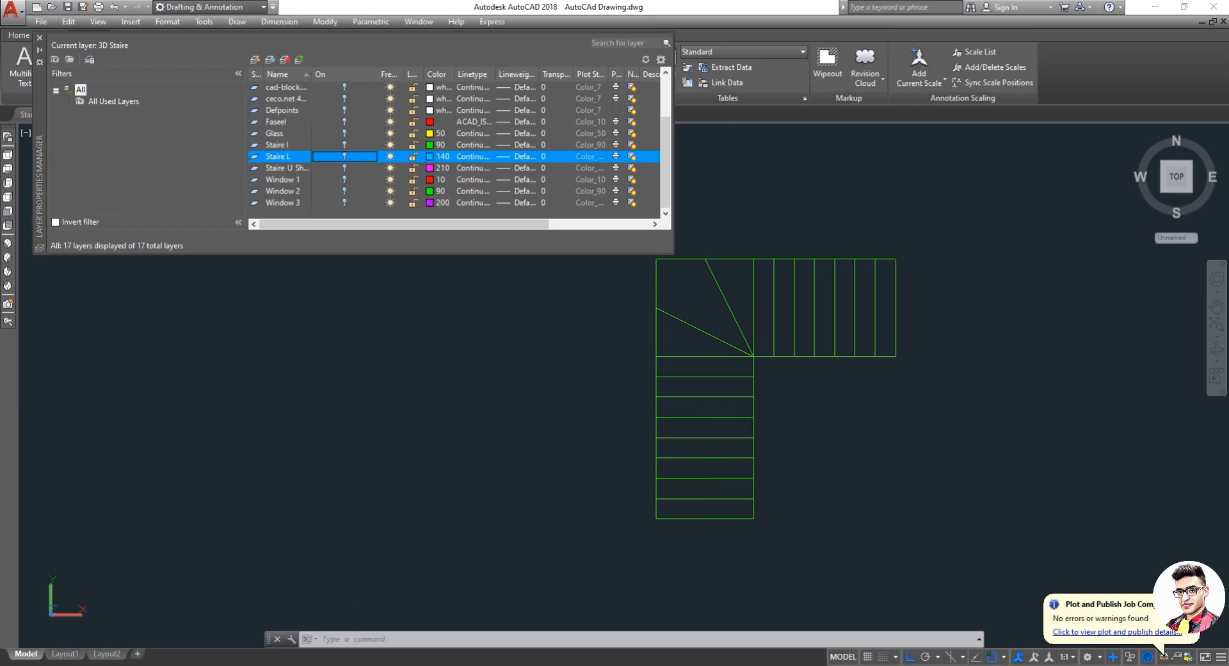
left_click(41, 40)
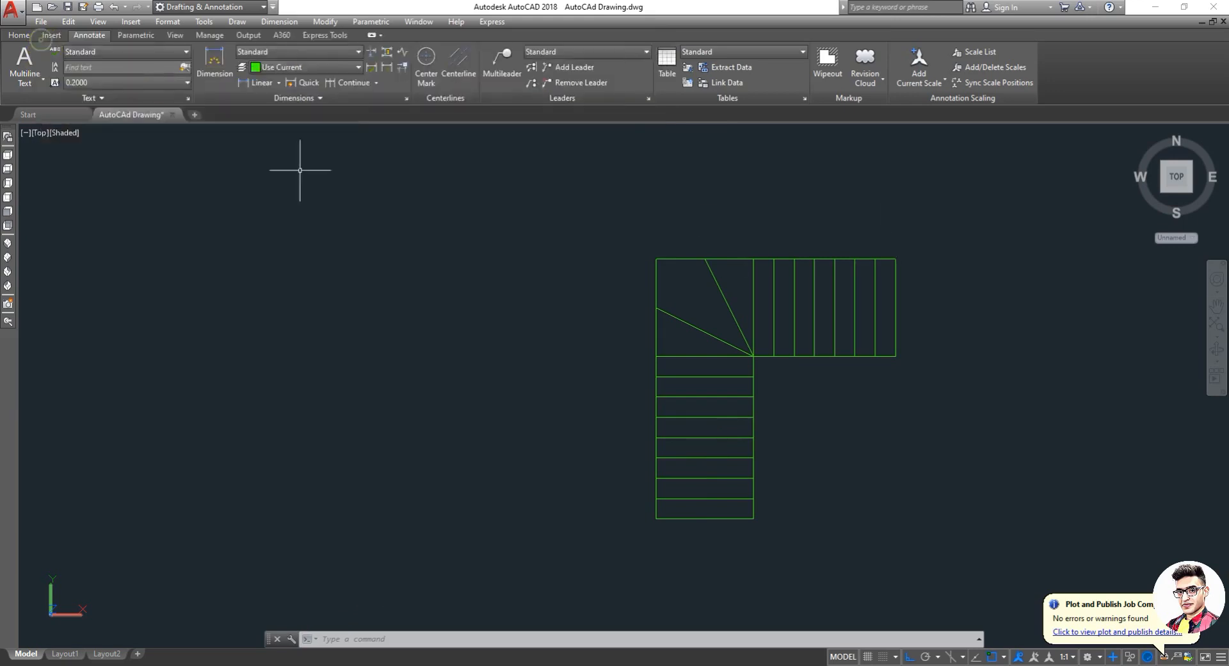
Place a point at the midpoint of the right edge of the lowest tread in the lower flight.
scroll(704, 464, "up", 2)
scroll(770, 537, "up", 6)
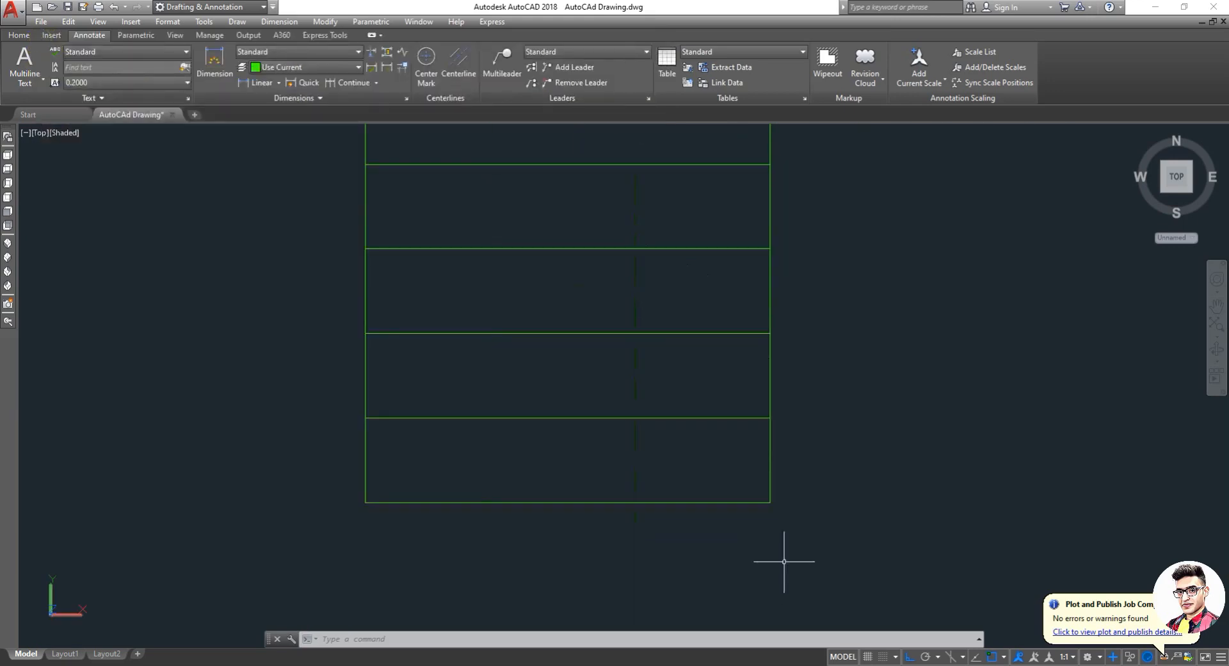
type("po")
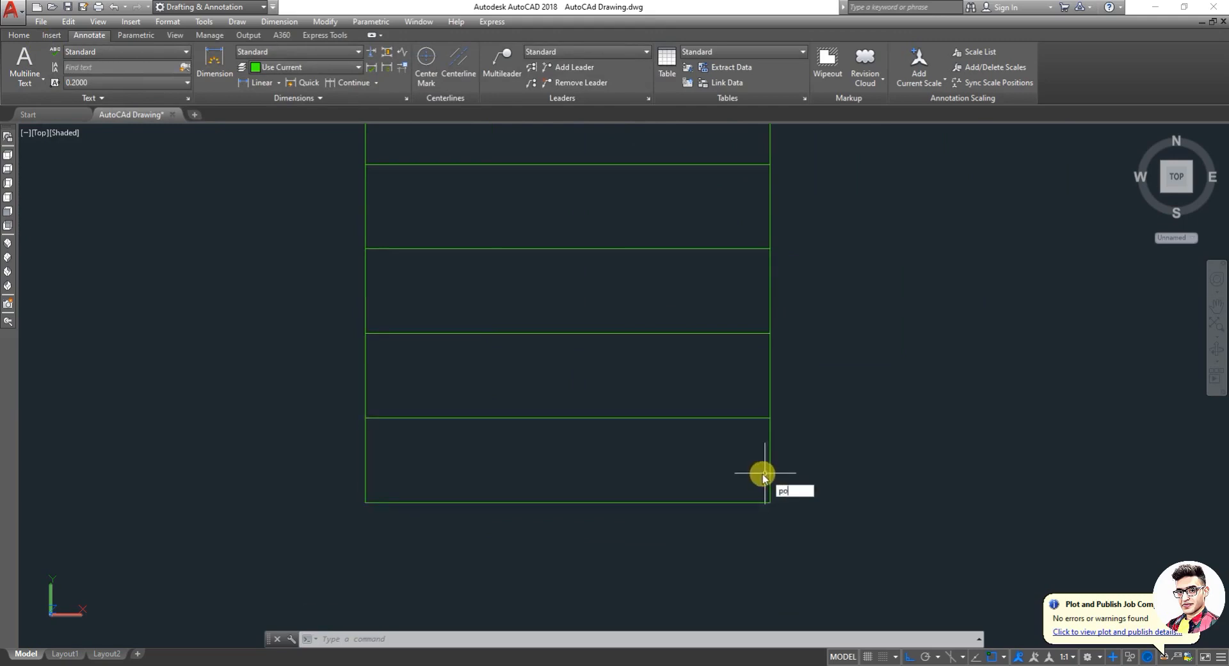
key("Return")
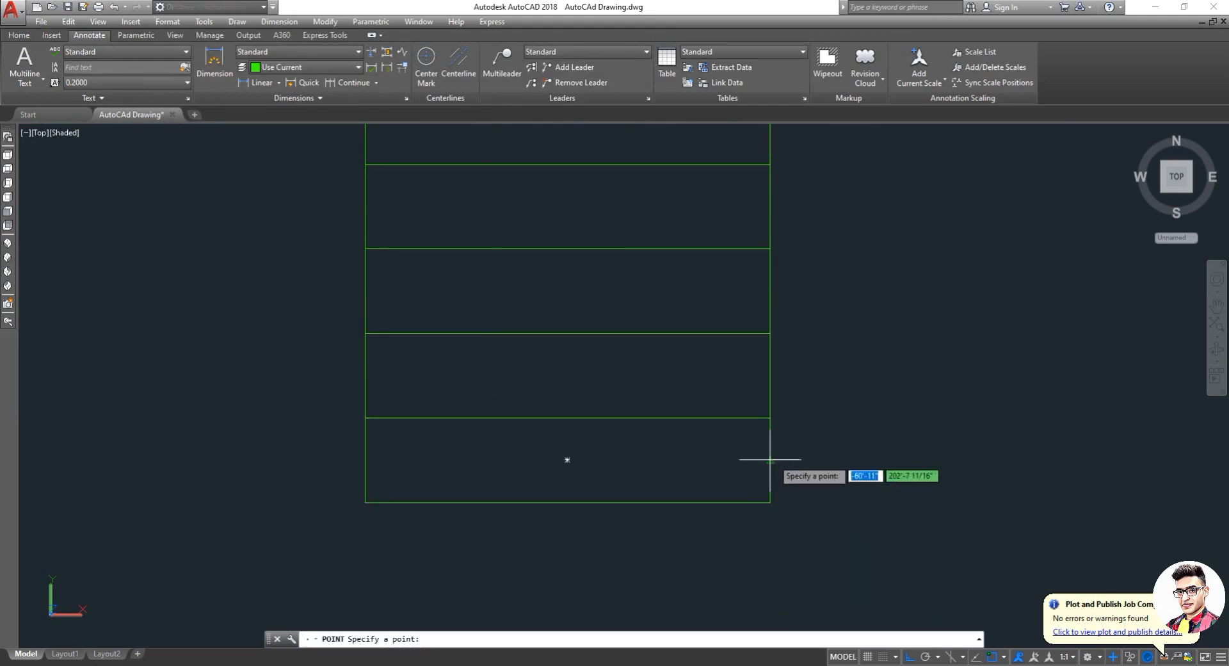
left_click(774, 459)
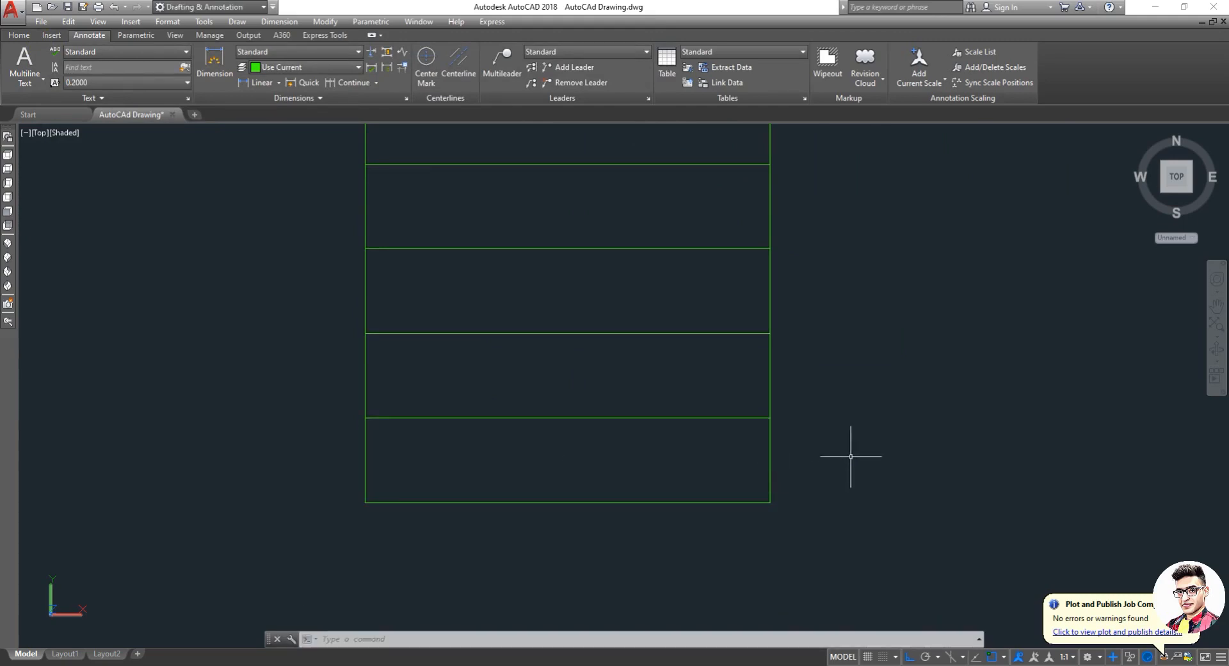
Move the point 3" horizontally inward from the lowest tread's right edge, using the edge midpoint as base point.
key("Return")
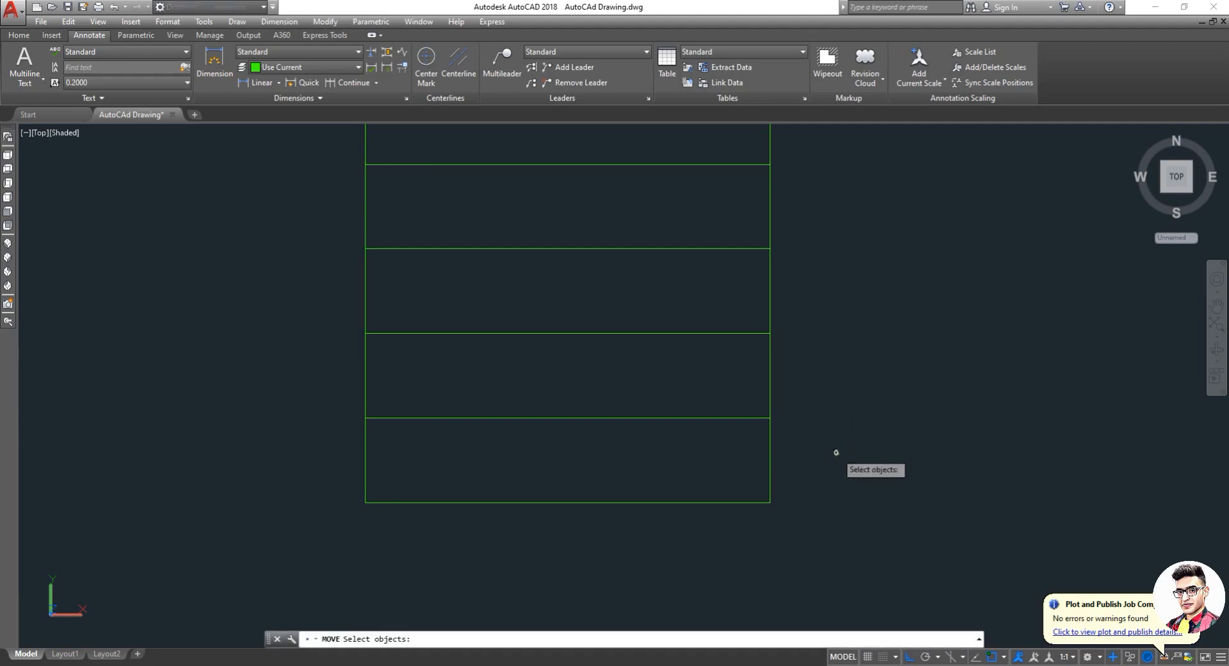
left_click(836, 452)
left_click(872, 439)
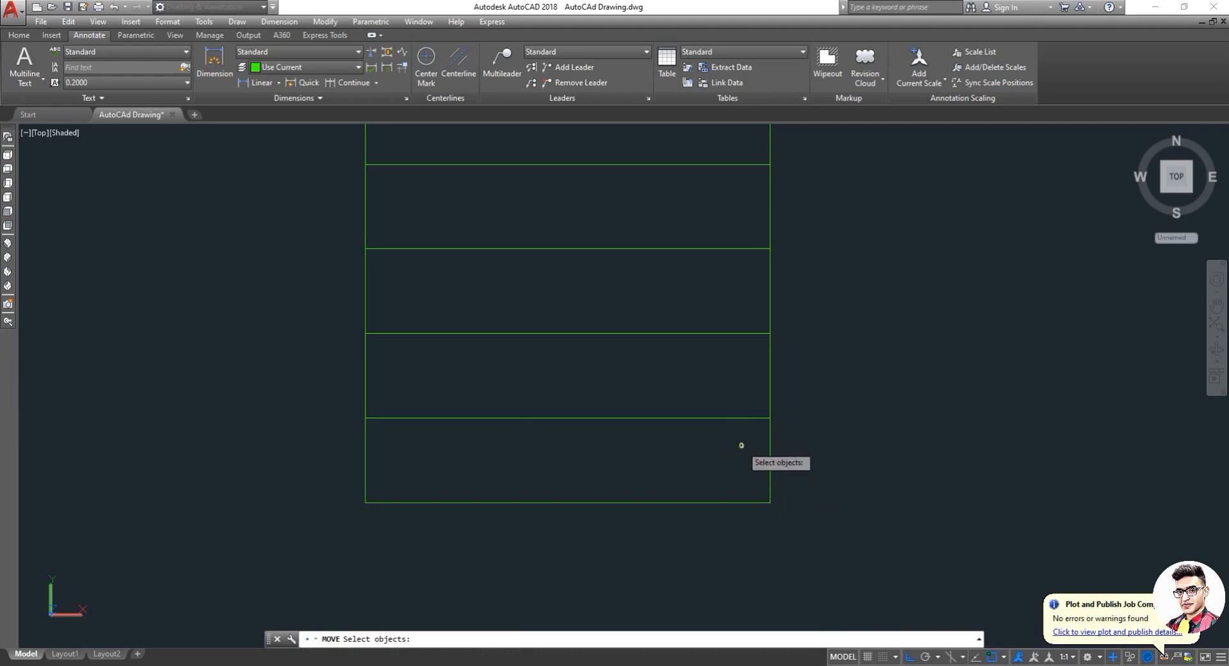
type("m")
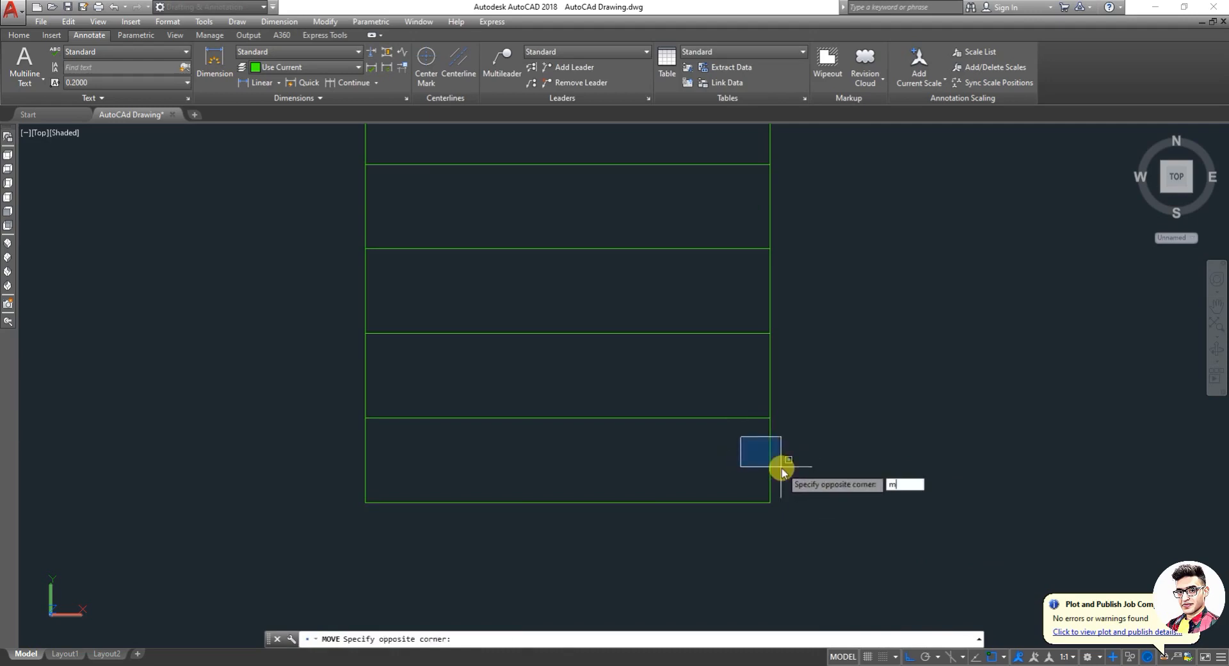
key("Return")
left_click(786, 479)
left_click(742, 445)
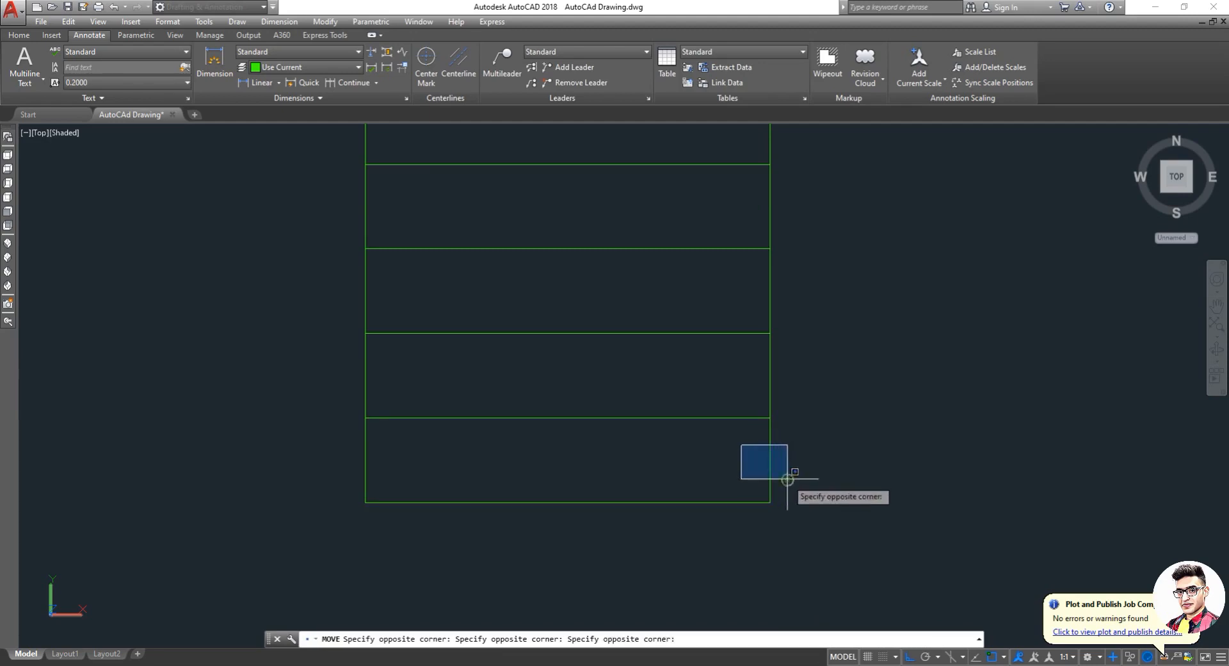
left_click(779, 465)
scroll(775, 463, "up", 5)
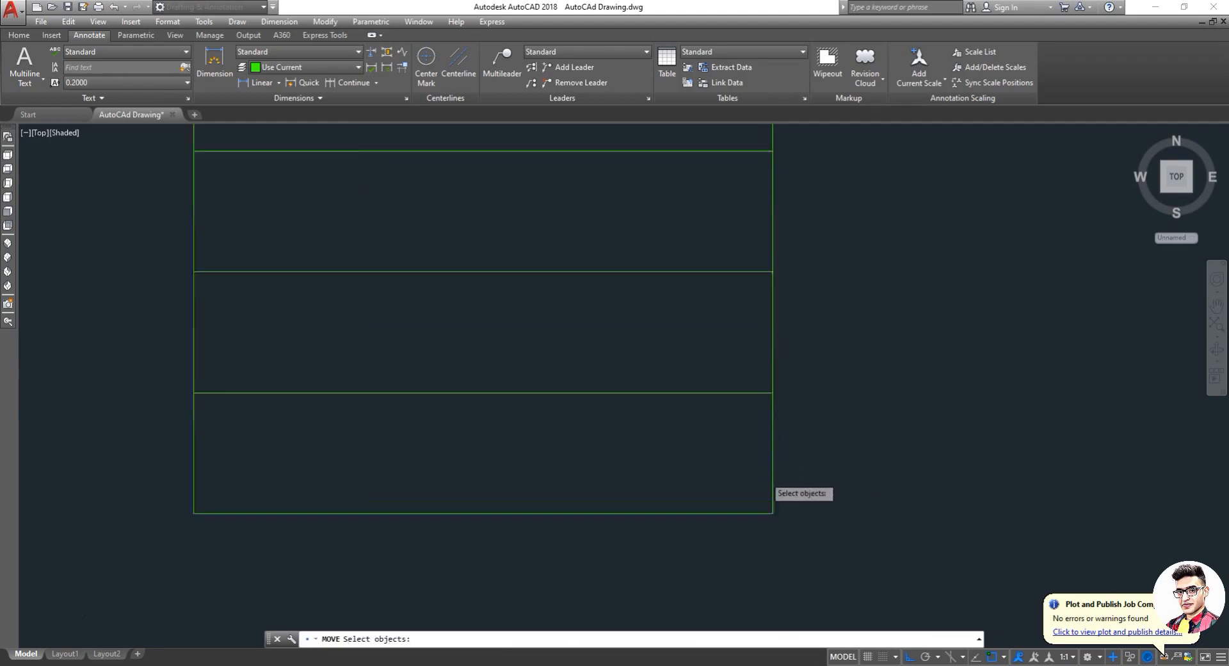
left_click(780, 445)
key("Return")
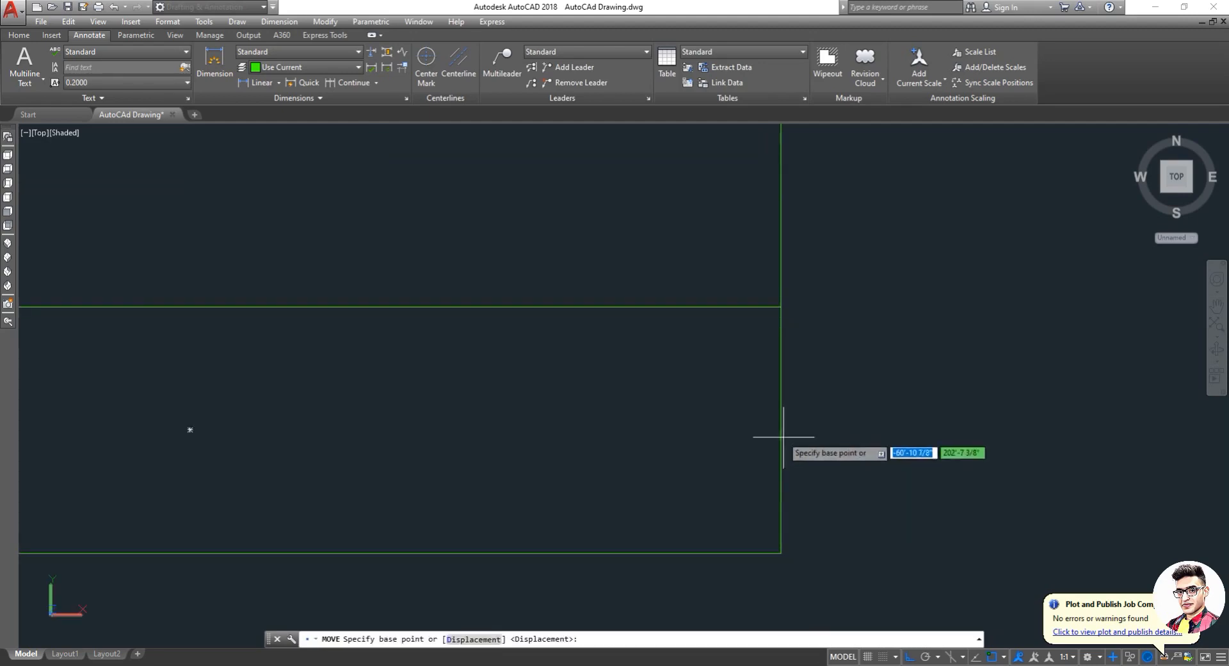
left_click(780, 429)
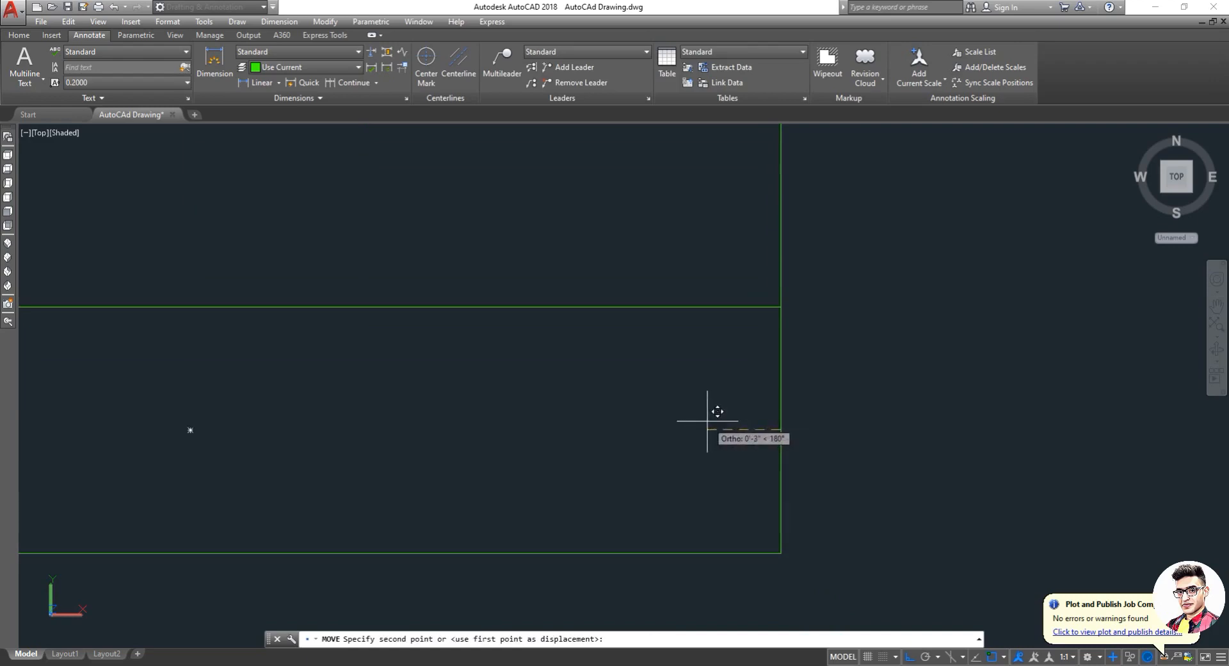
type("3")
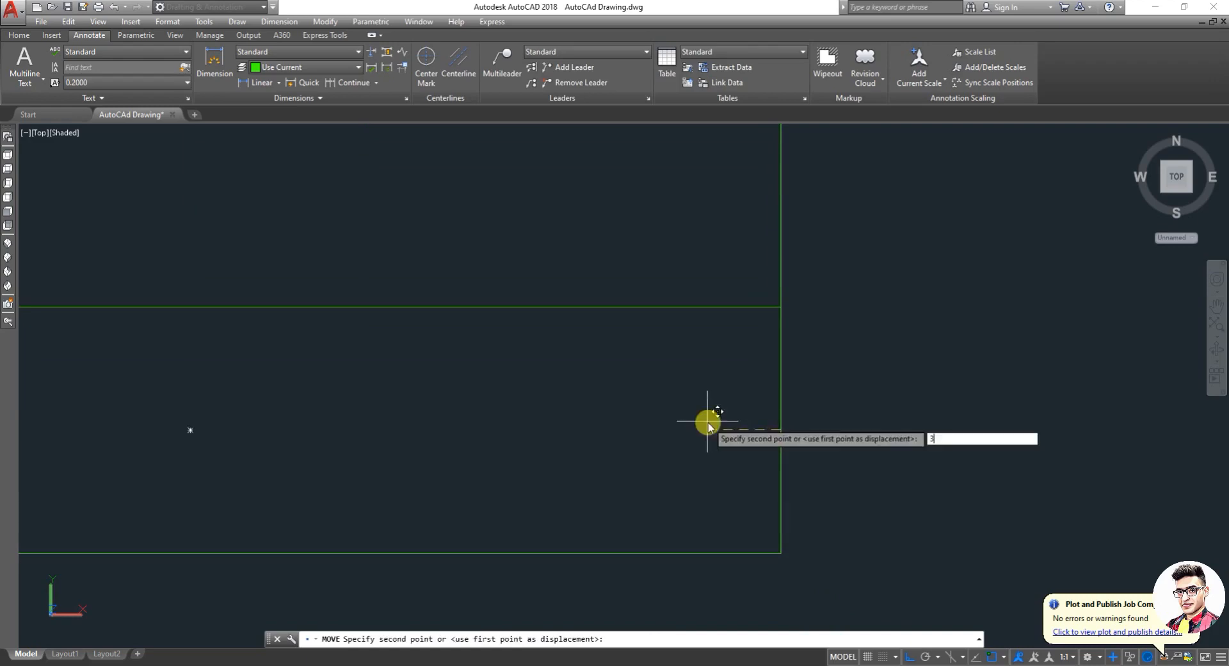
key("Return")
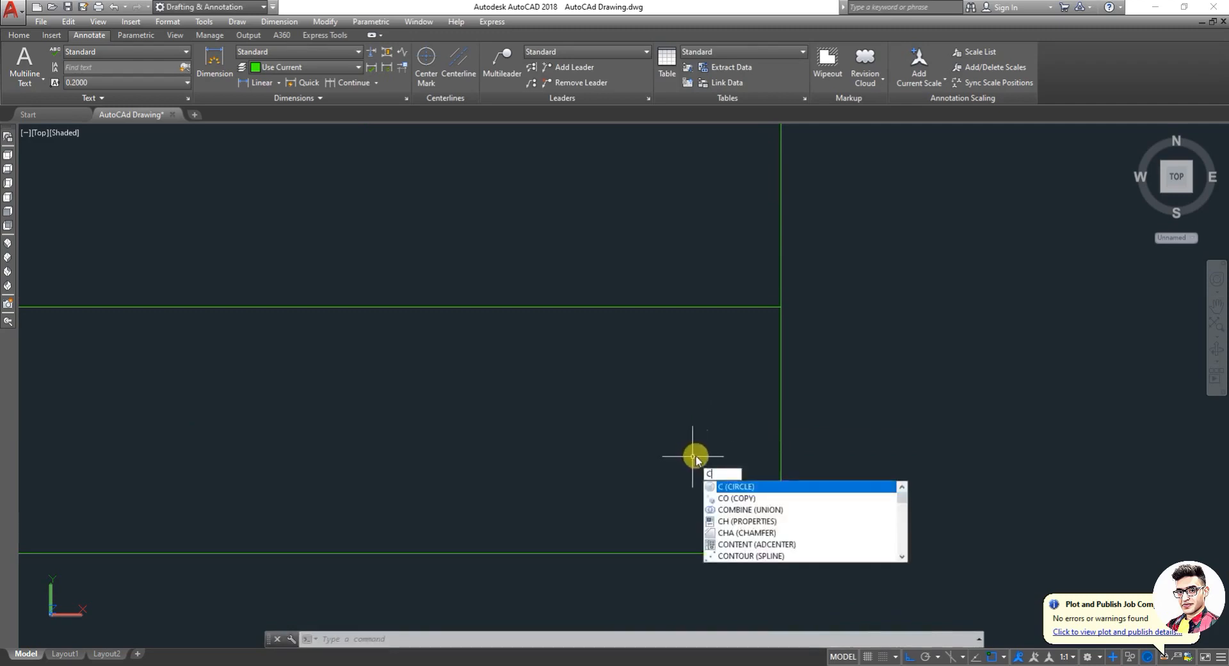
Draw a circle of radius 1" centred on the point in the lowest tread.
key("Return")
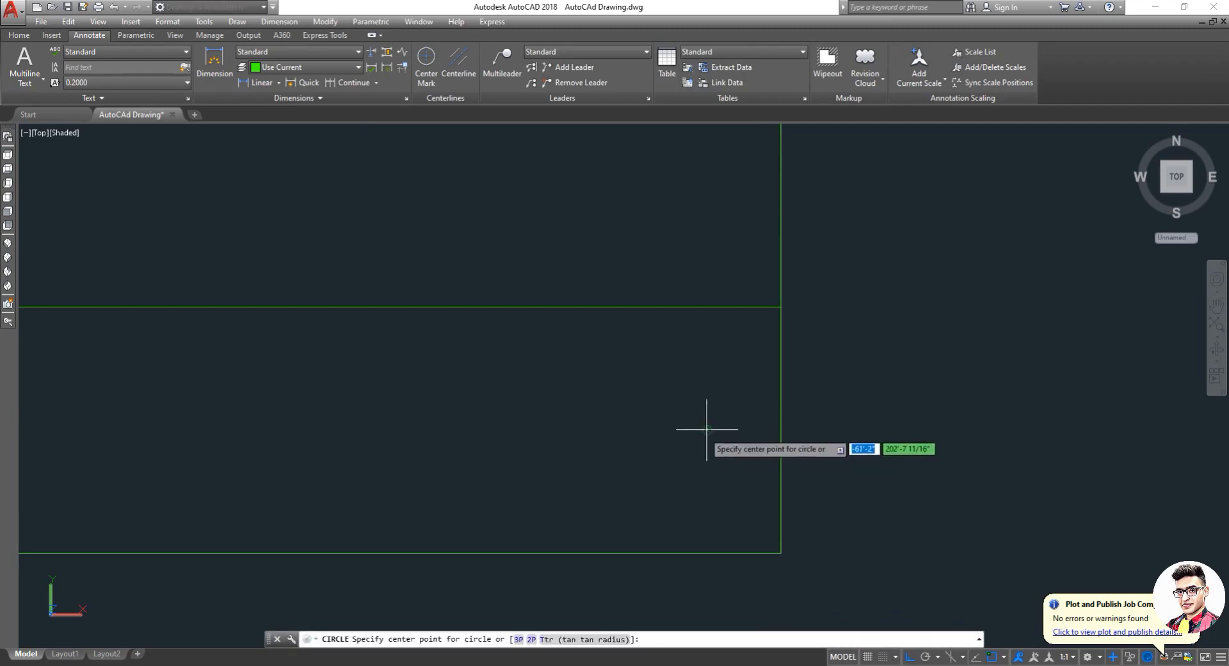
left_click(707, 429)
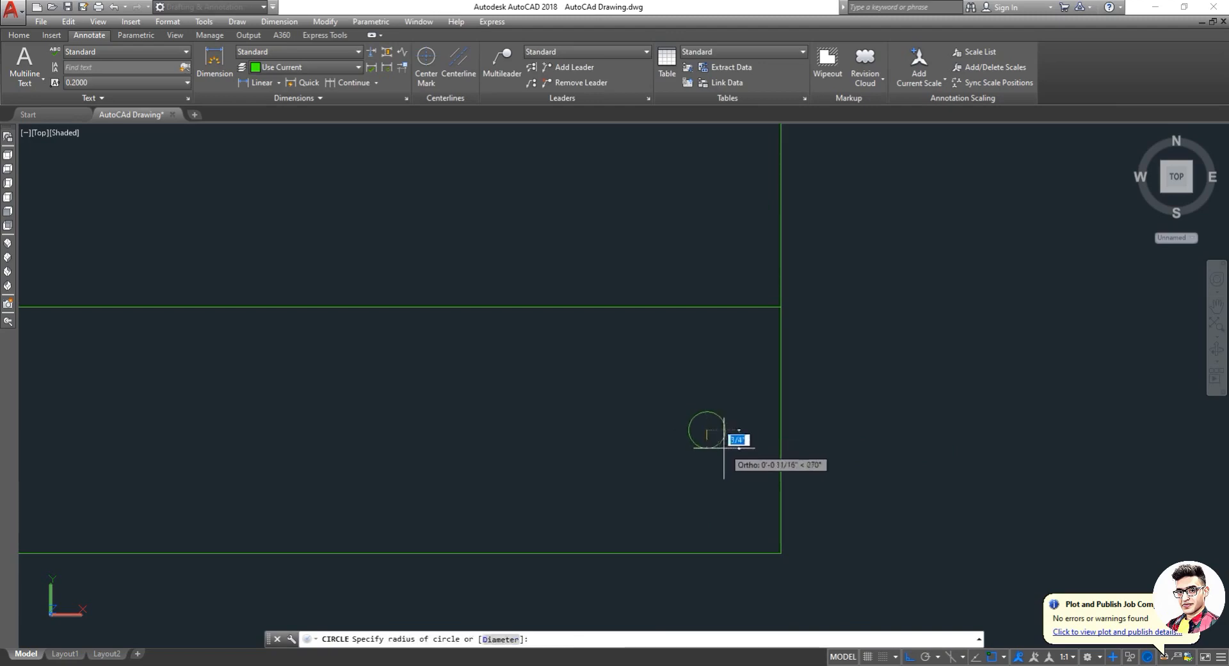
type("1")
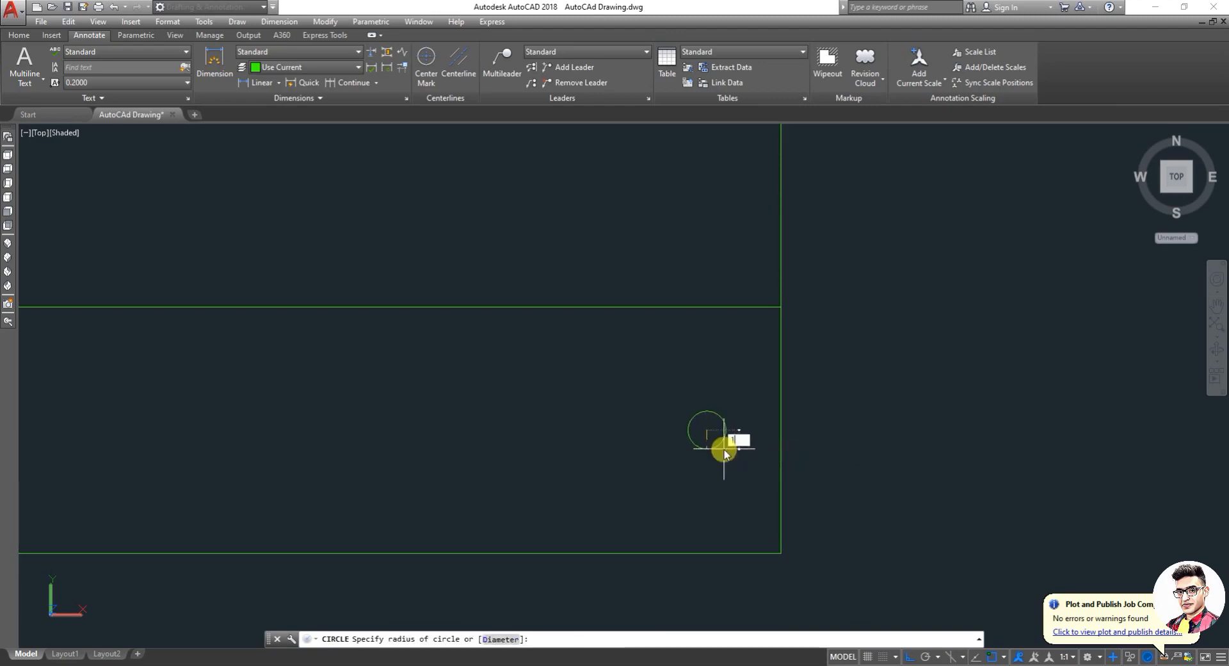
key("Return")
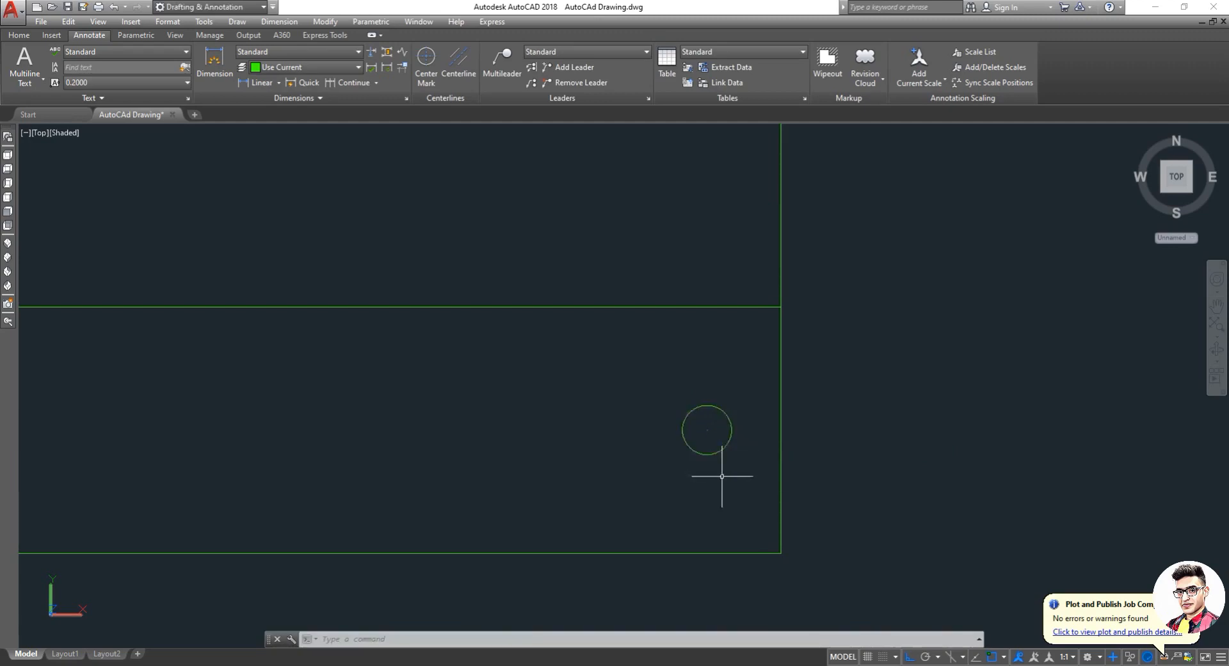
Copy the circle from its centre straight up onto the second and third treads, aligned with the midpoints of their right edges.
scroll(722, 476, "down", 1)
scroll(725, 416, "down", 3)
scroll(721, 411, "up", 2)
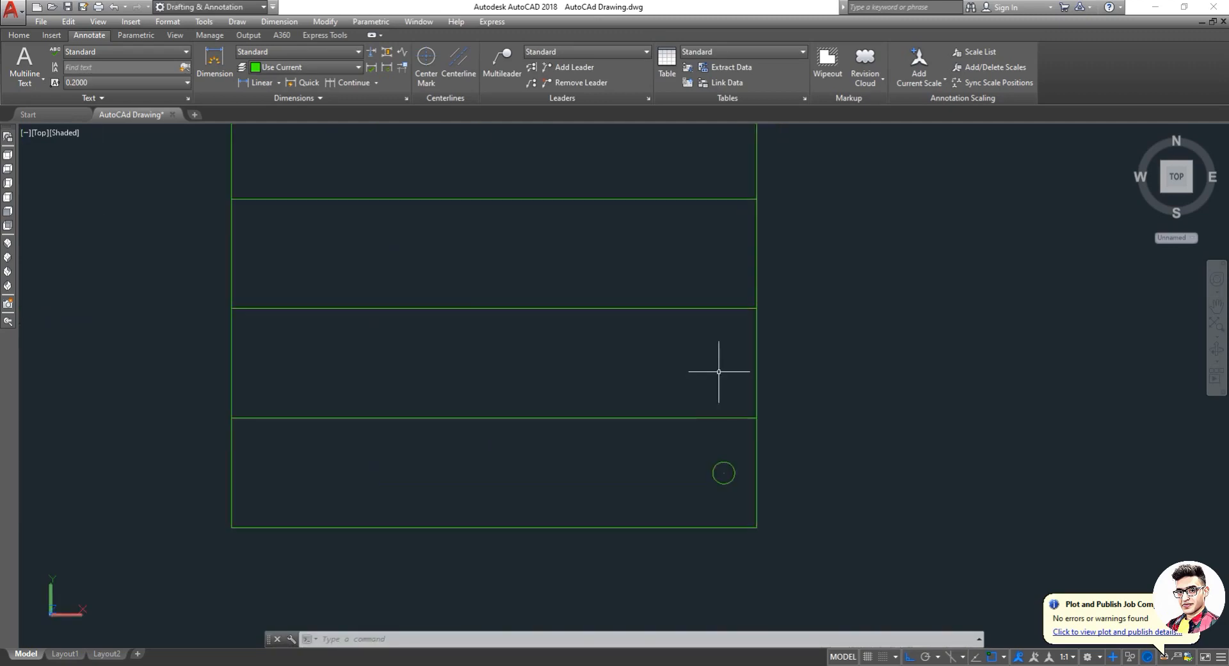
key("Return")
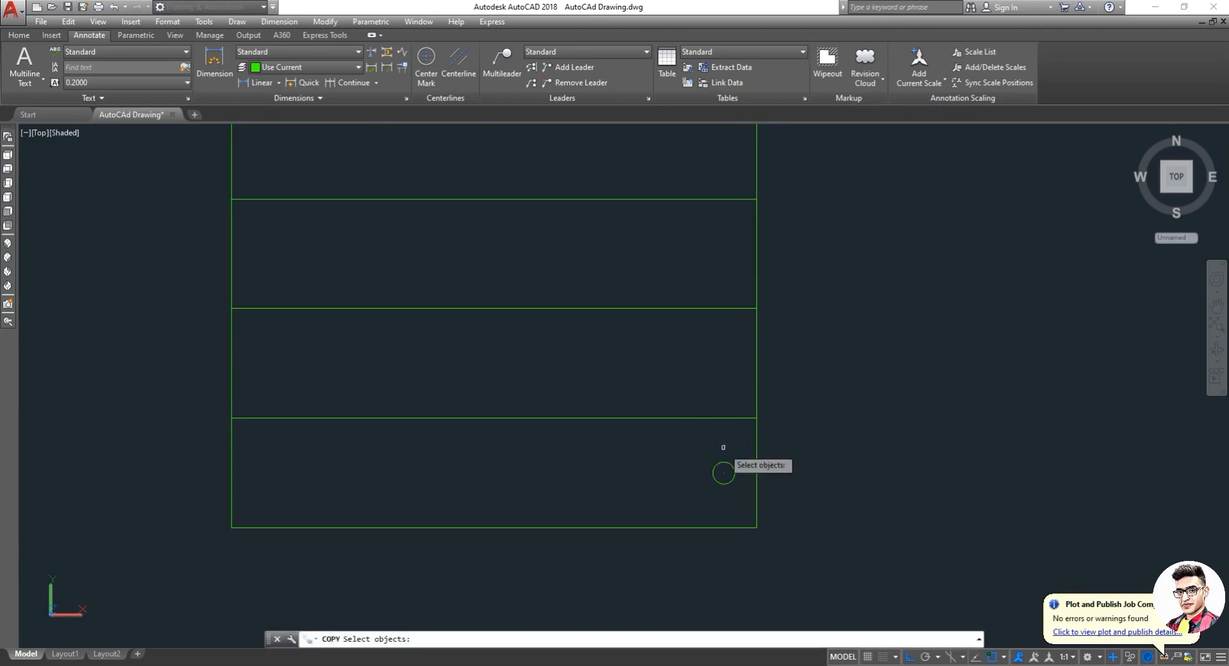
left_click(724, 471)
key("Return")
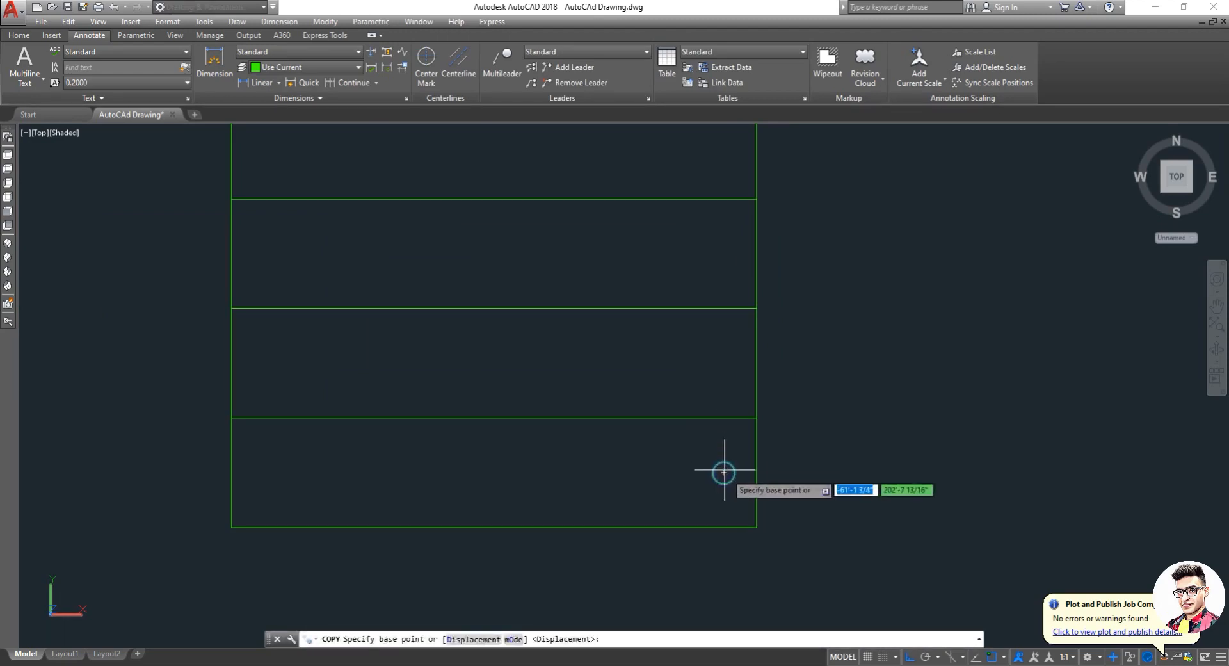
left_click(724, 473)
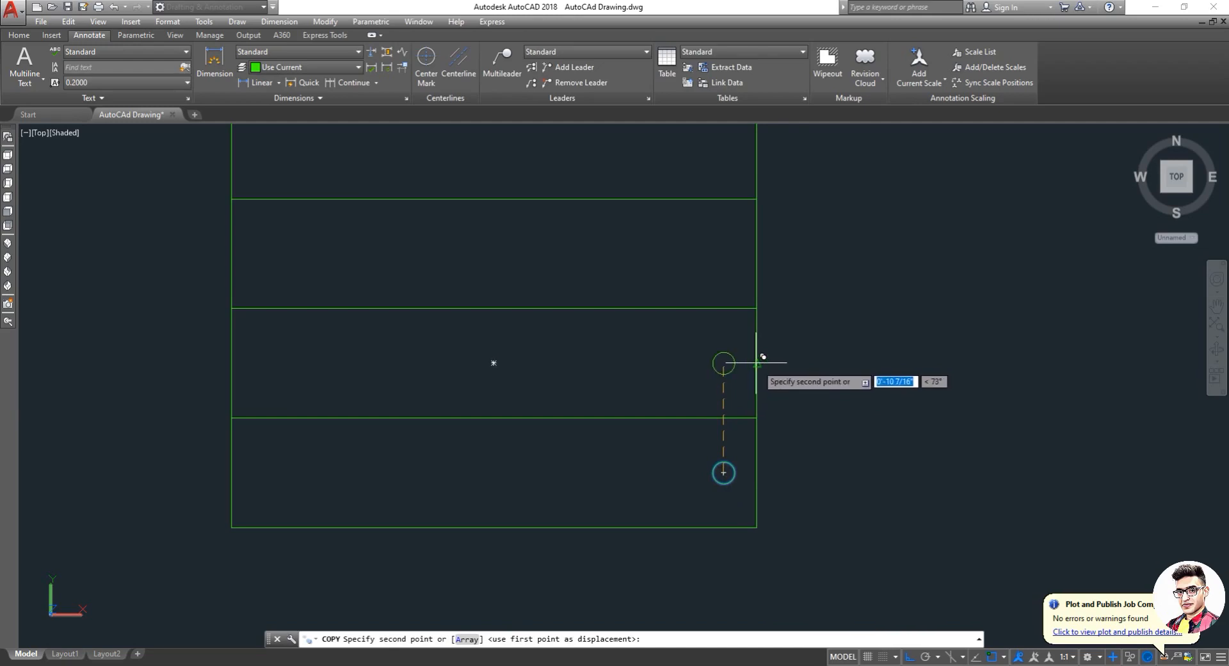
left_click(723, 364)
scroll(717, 294, "down", 4)
scroll(719, 277, "up", 5)
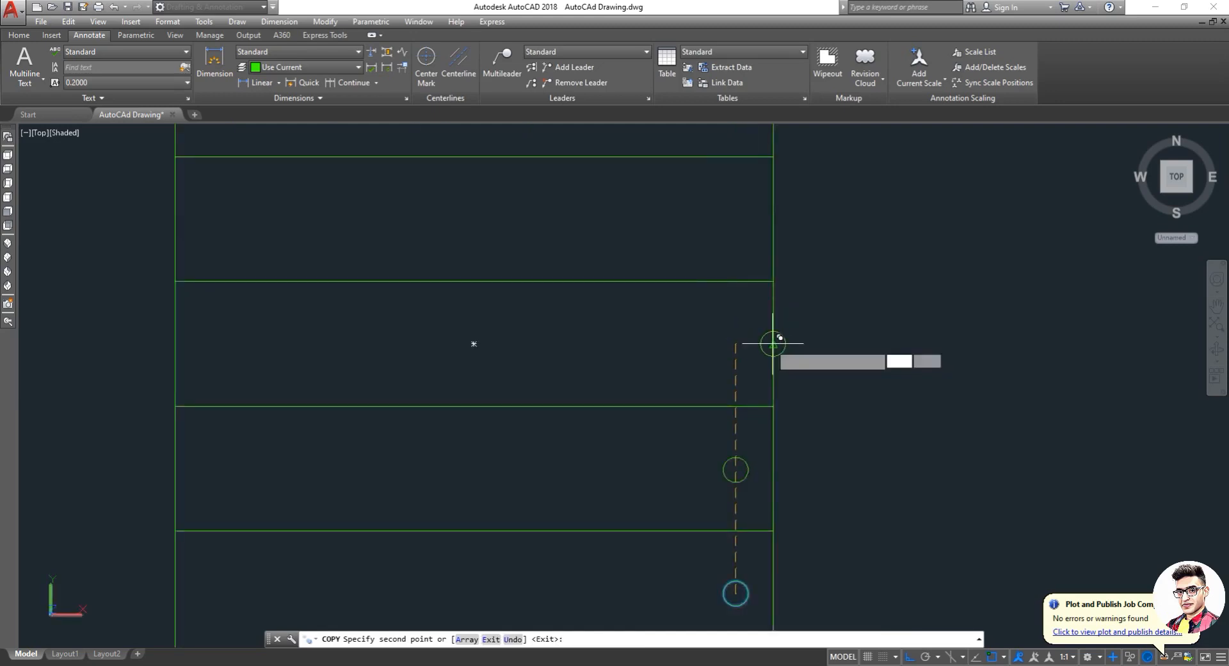
left_click(733, 345)
Place further circle copies on the fourth and fifth treads from the foot, level with their edge midpoints.
scroll(691, 343, "down", 4)
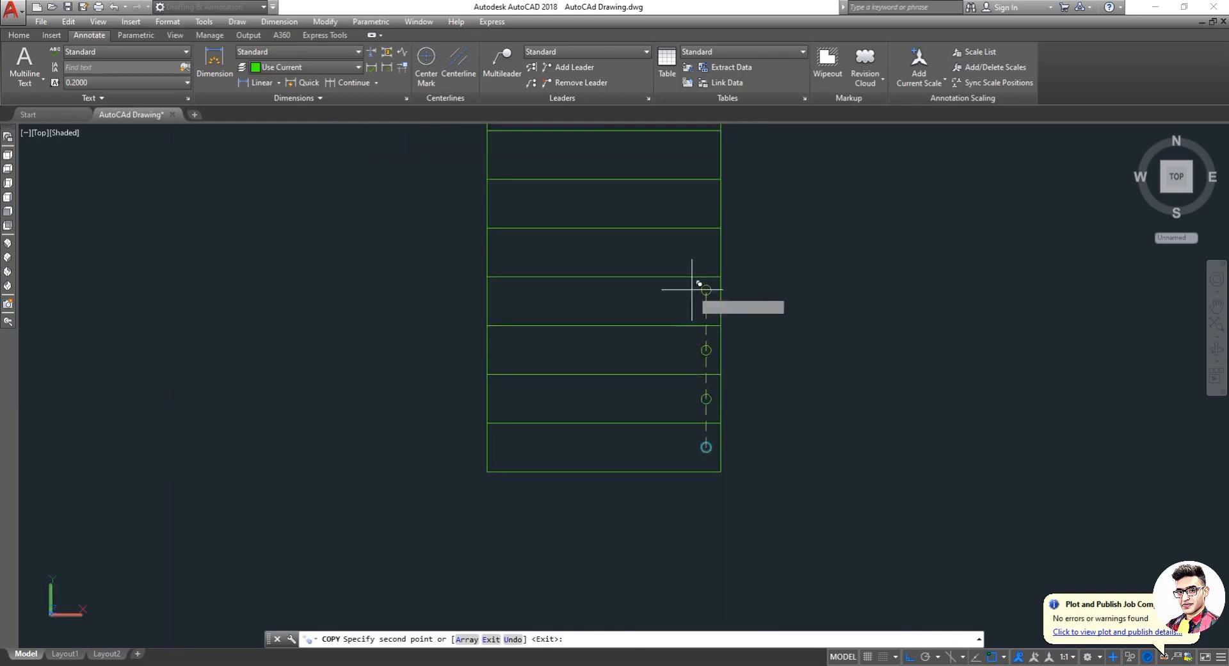
scroll(692, 278, "up", 3)
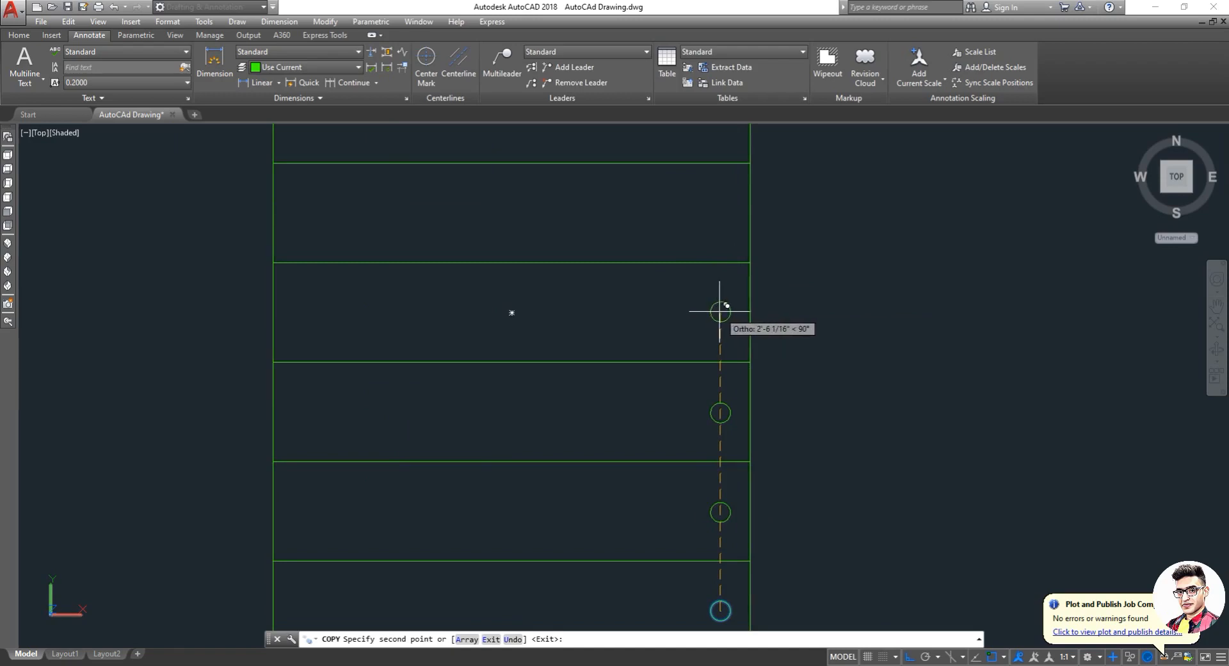
scroll(697, 339, "down", 2)
scroll(705, 281, "up", 5)
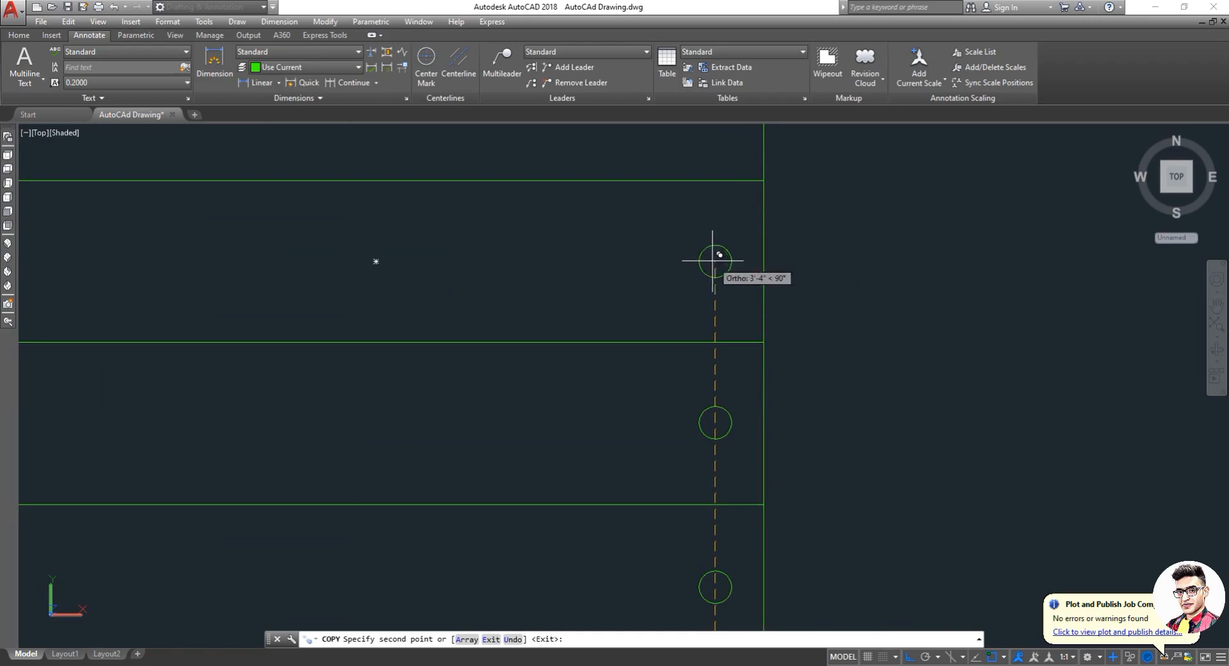
Place circle copies on the sixth, seventh and eighth treads, level with their edge midpoints, and end the Copy command.
scroll(707, 384, "down", 6)
scroll(705, 324, "up", 3)
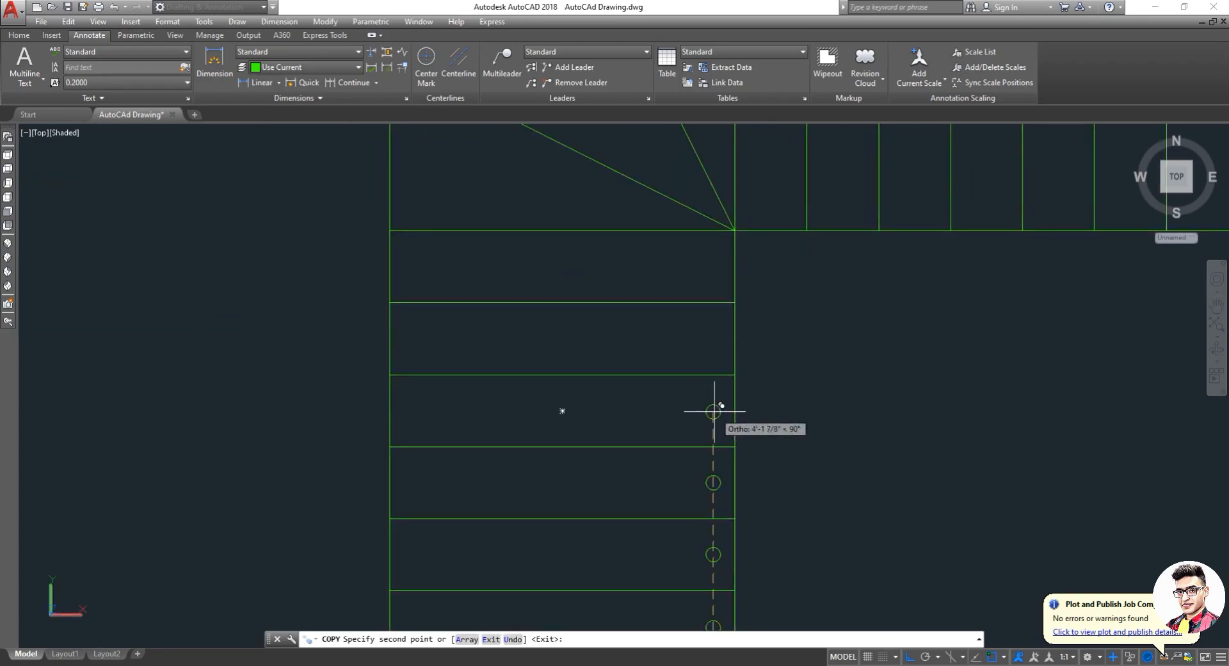
left_click(714, 411)
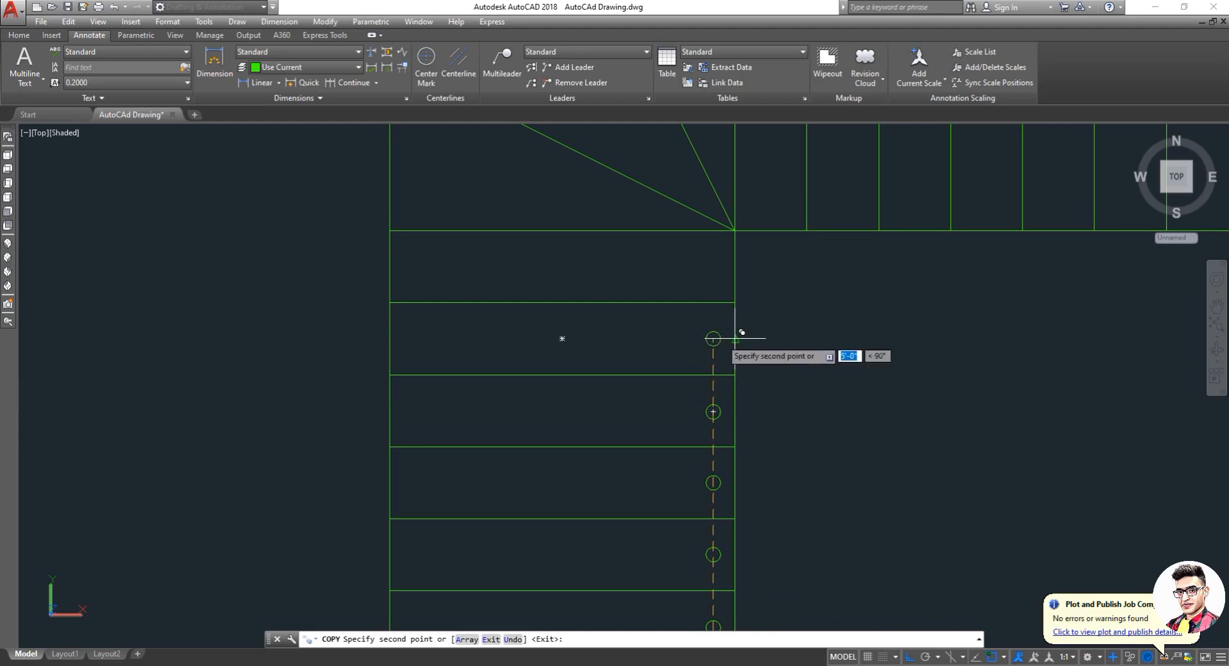
left_click(708, 339)
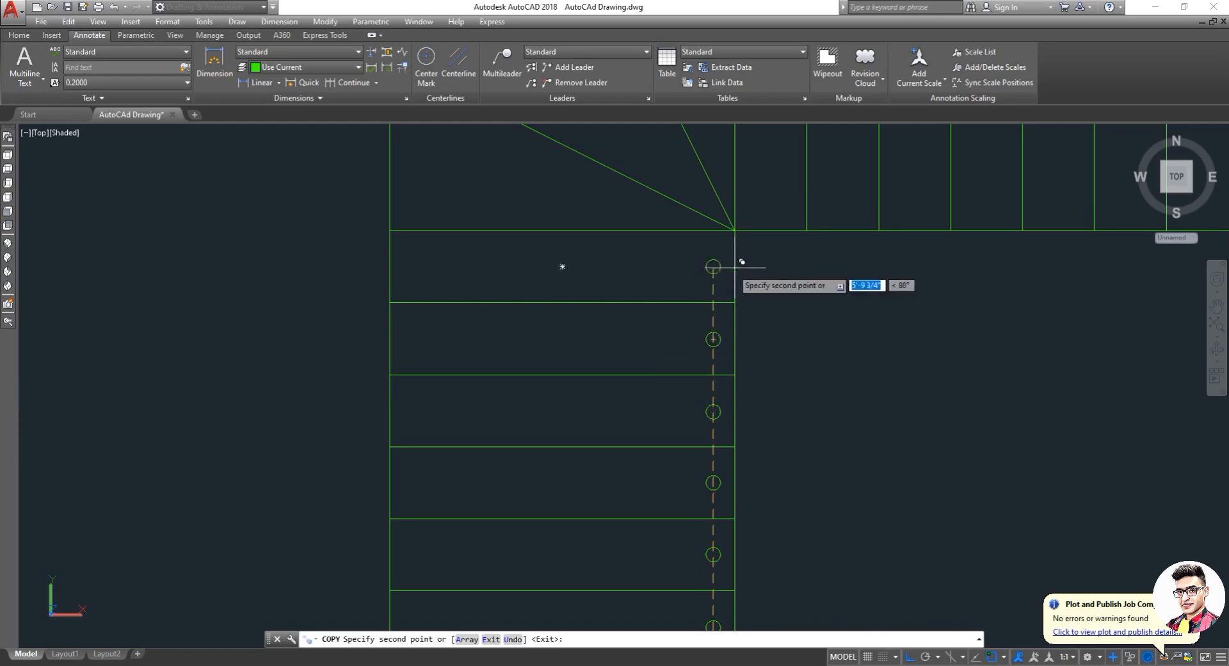
left_click(713, 269)
scroll(716, 316, "down", 4)
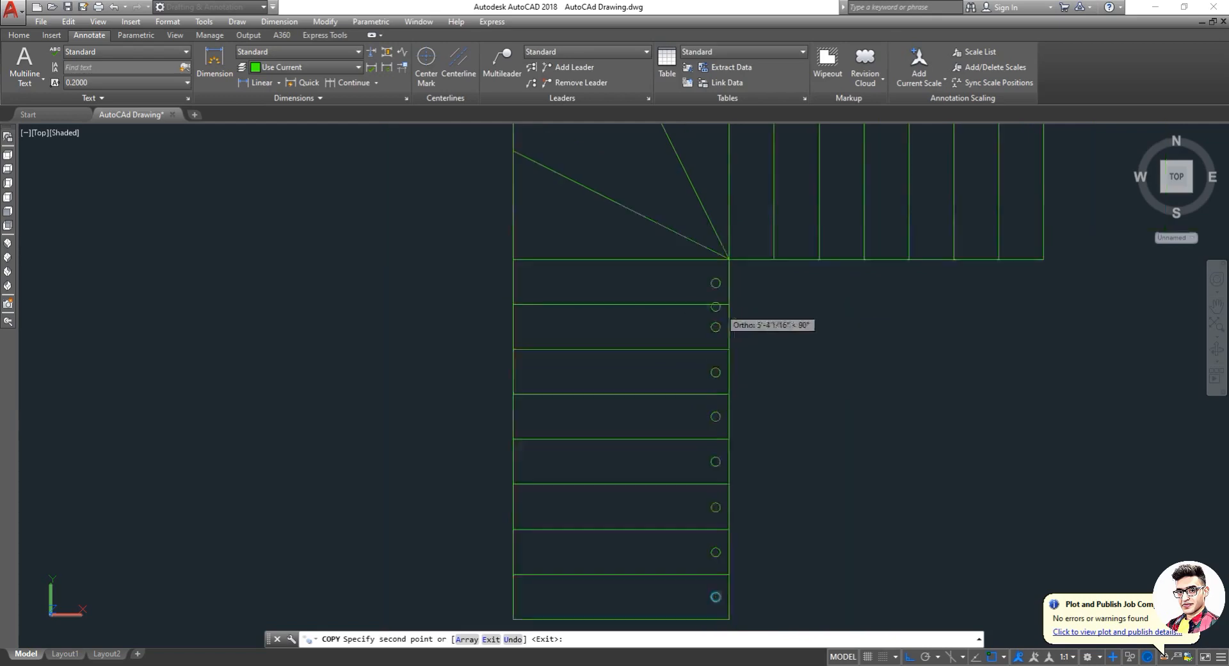
scroll(721, 269, "up", 2)
scroll(711, 262, "up", 3)
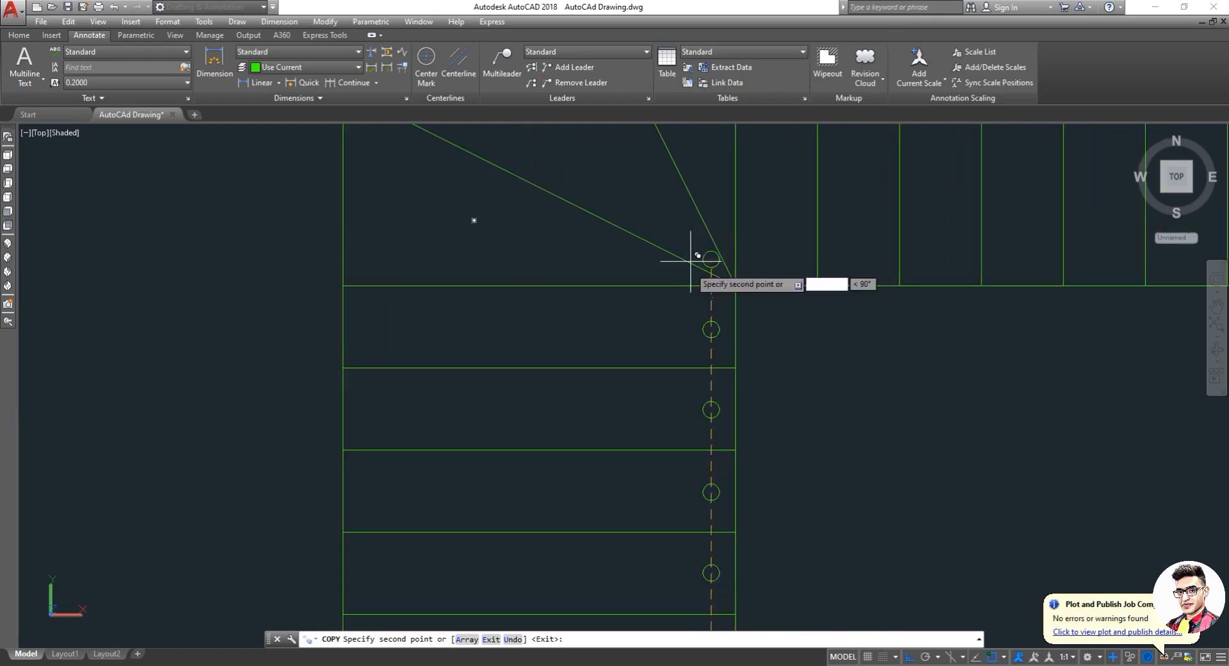
scroll(700, 255, "down", 3)
scroll(686, 247, "up", 4)
key("Escape")
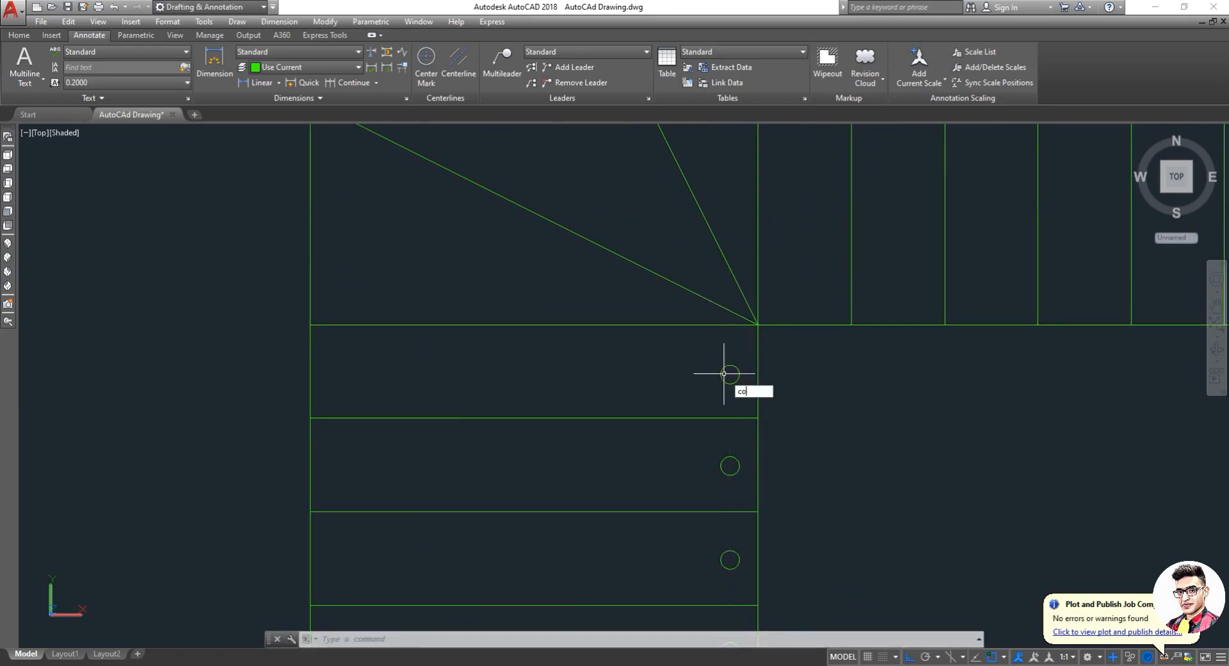
Copy the topmost circle of the lower flight from its centre into the middle winder tread near the inner corner, with Ortho off.
type("co")
key("Return")
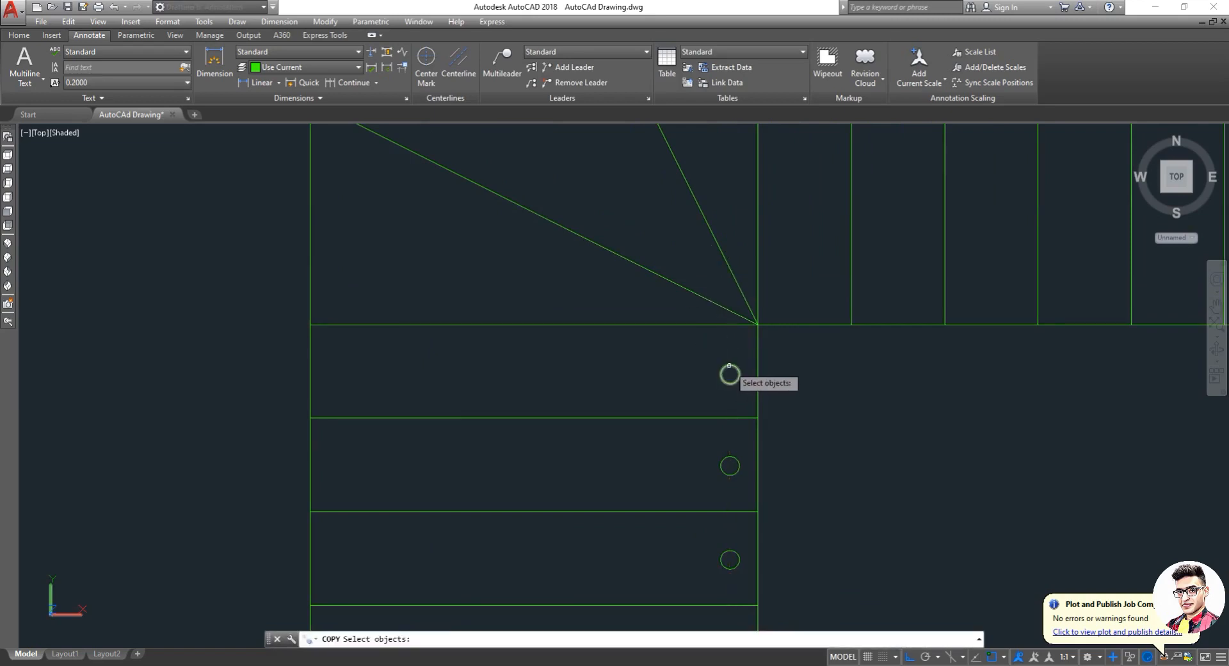
left_click(729, 374)
key("Return")
left_click(730, 374)
scroll(689, 367, "down", 2)
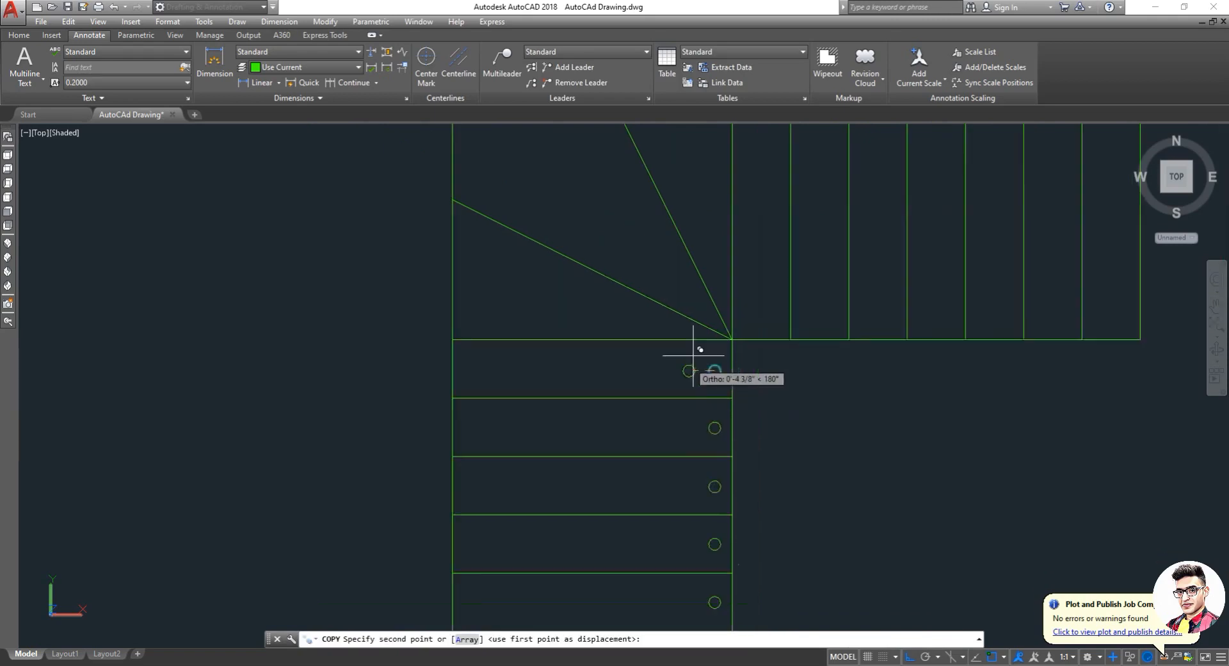
scroll(700, 311, "up", 3)
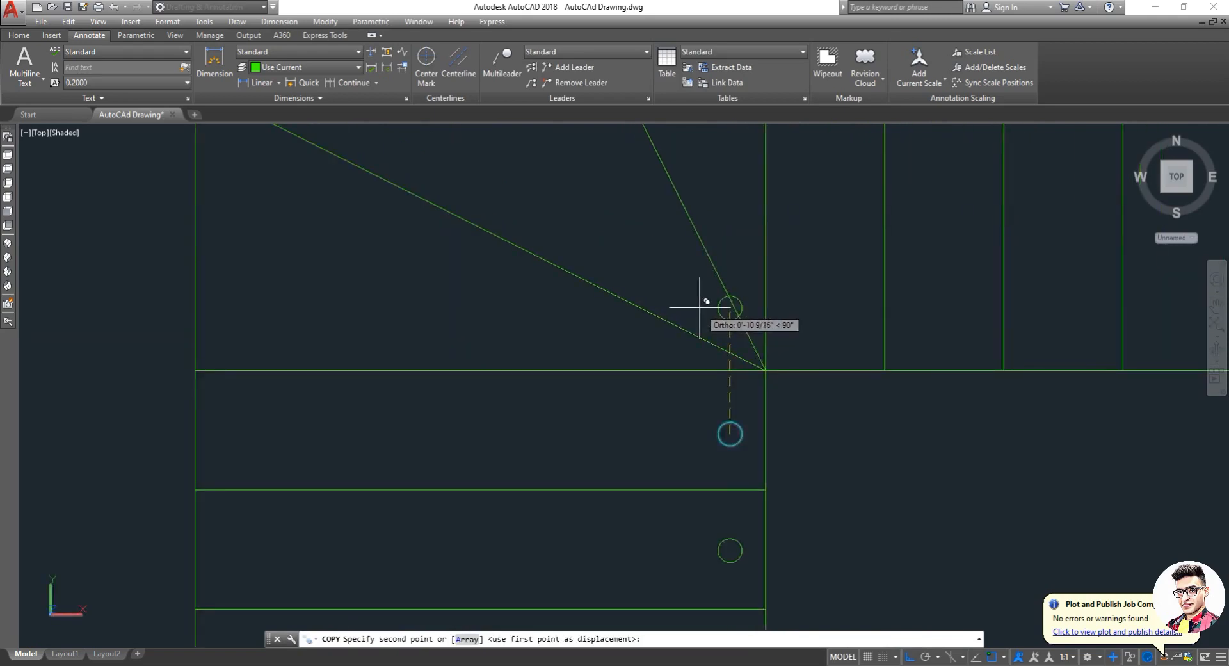
key("F8")
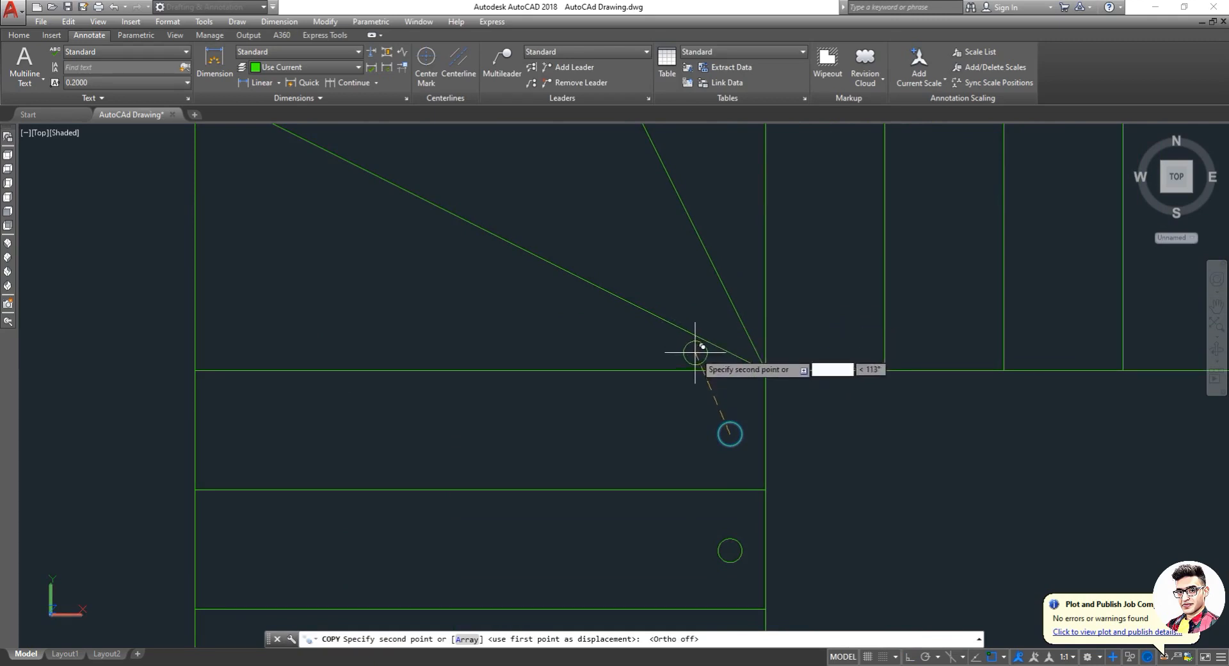
left_click(708, 317)
Place another circle copy on the midpoint of the inner edge of the upper flight's first tread and end the Copy command.
scroll(683, 362, "down", 2)
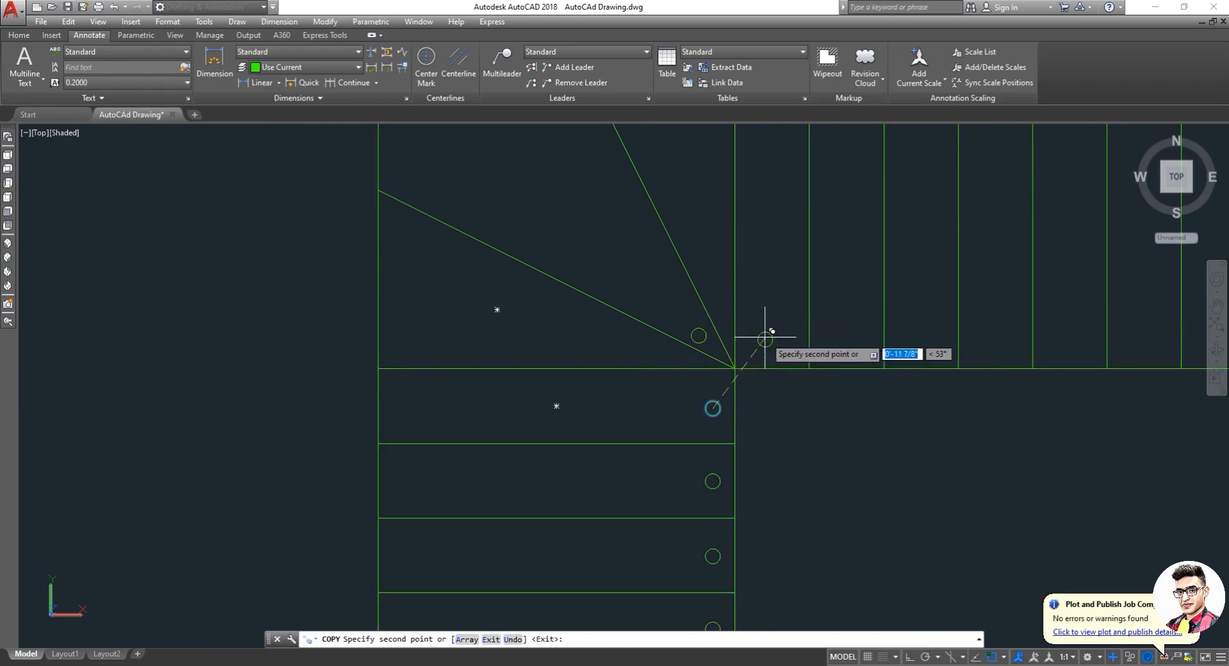
scroll(768, 362, "down", 4)
scroll(765, 365, "up", 4)
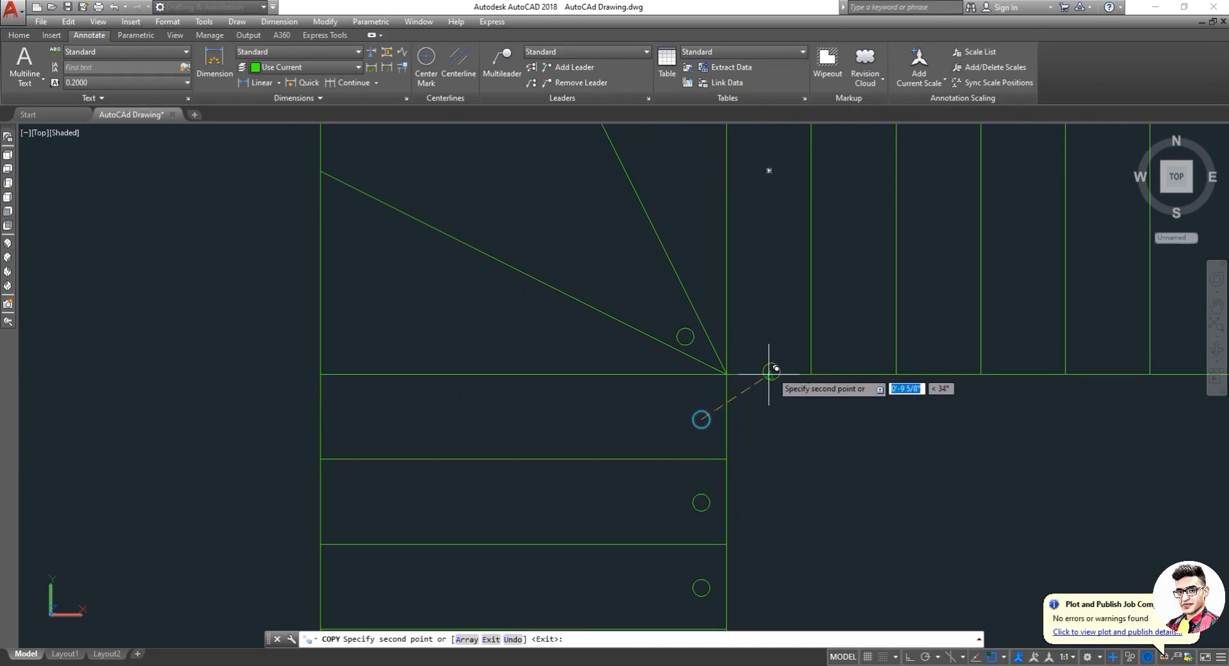
left_click(769, 374)
key("Return")
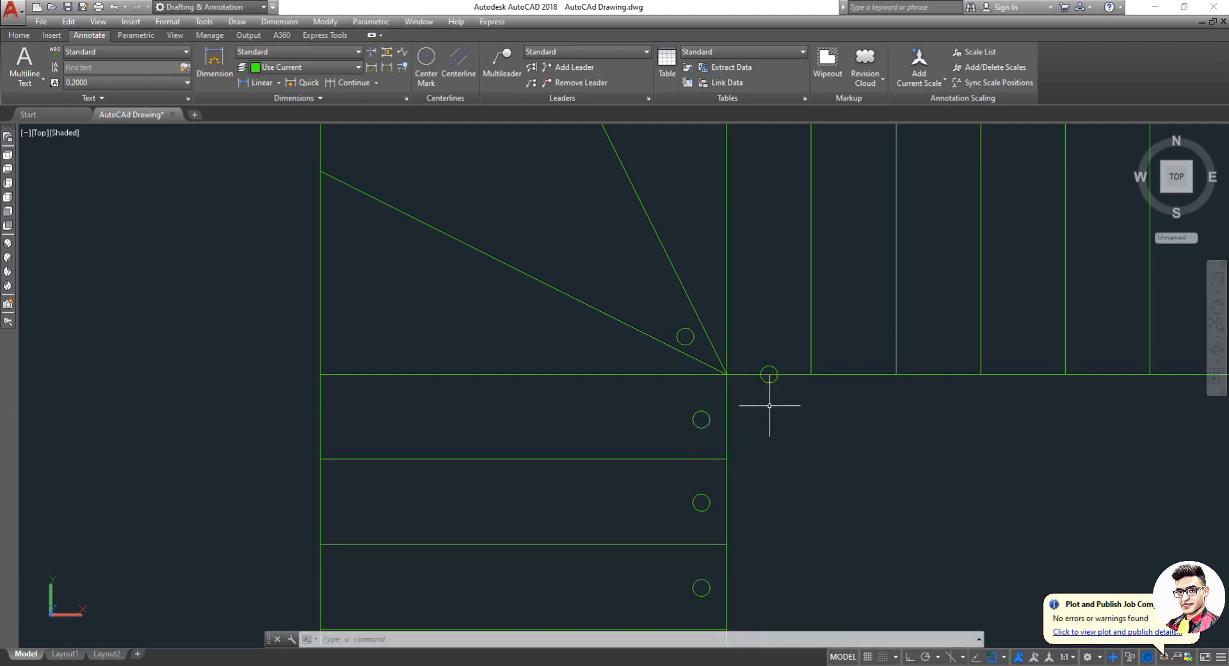
Move the circle on the upper flight's edge 3" straight up into the first tread, with Ortho on.
type("m")
key("Return")
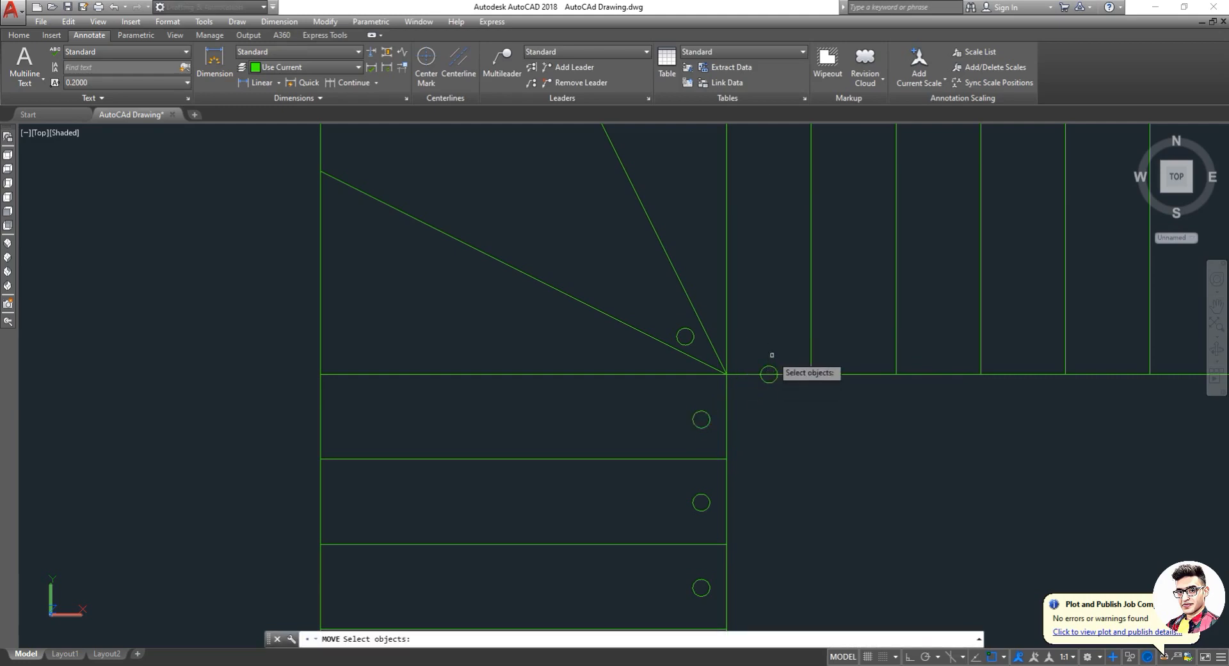
left_click(770, 367)
key("Return")
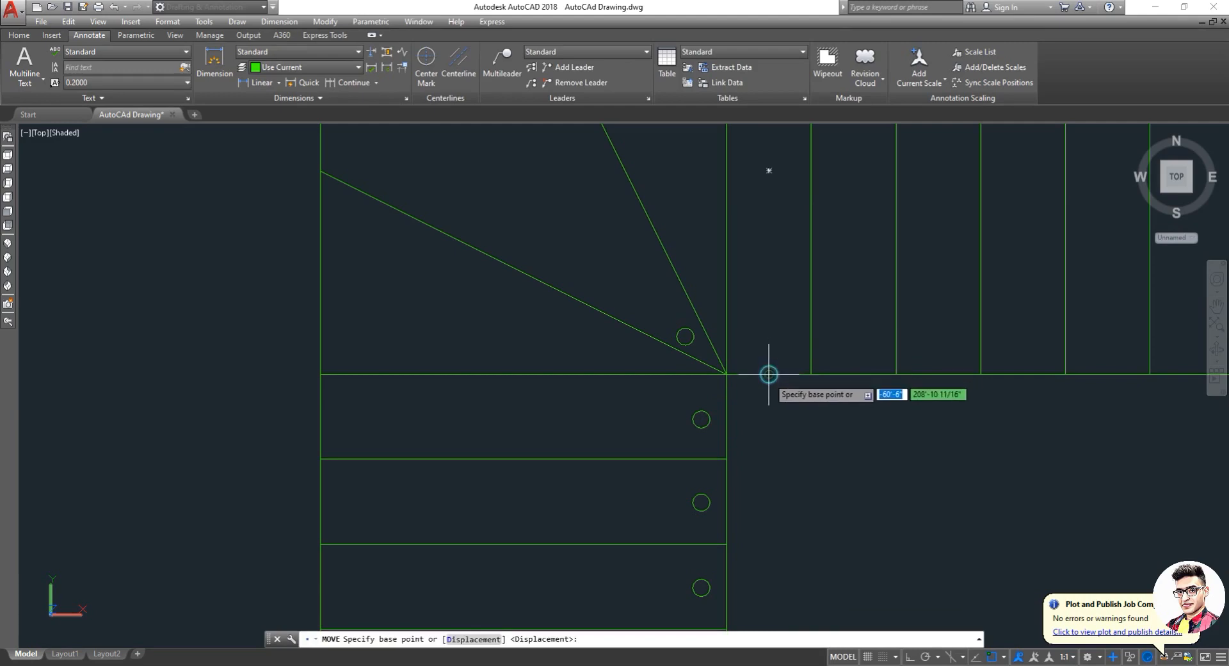
left_click(769, 371)
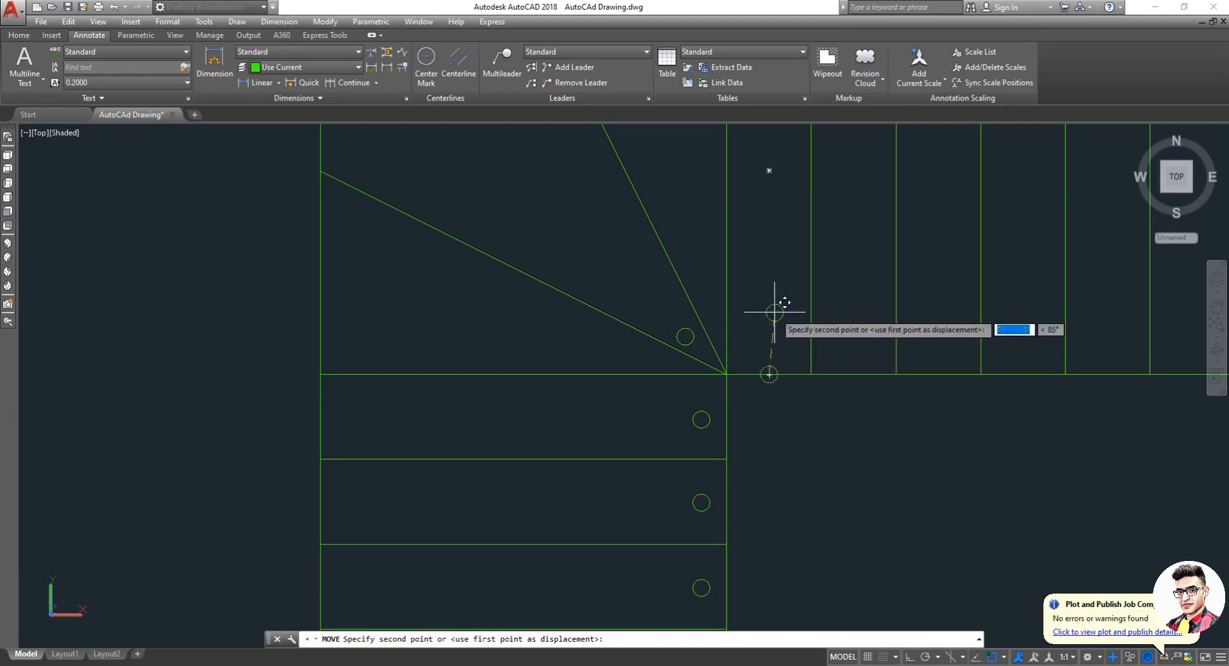
key("F8")
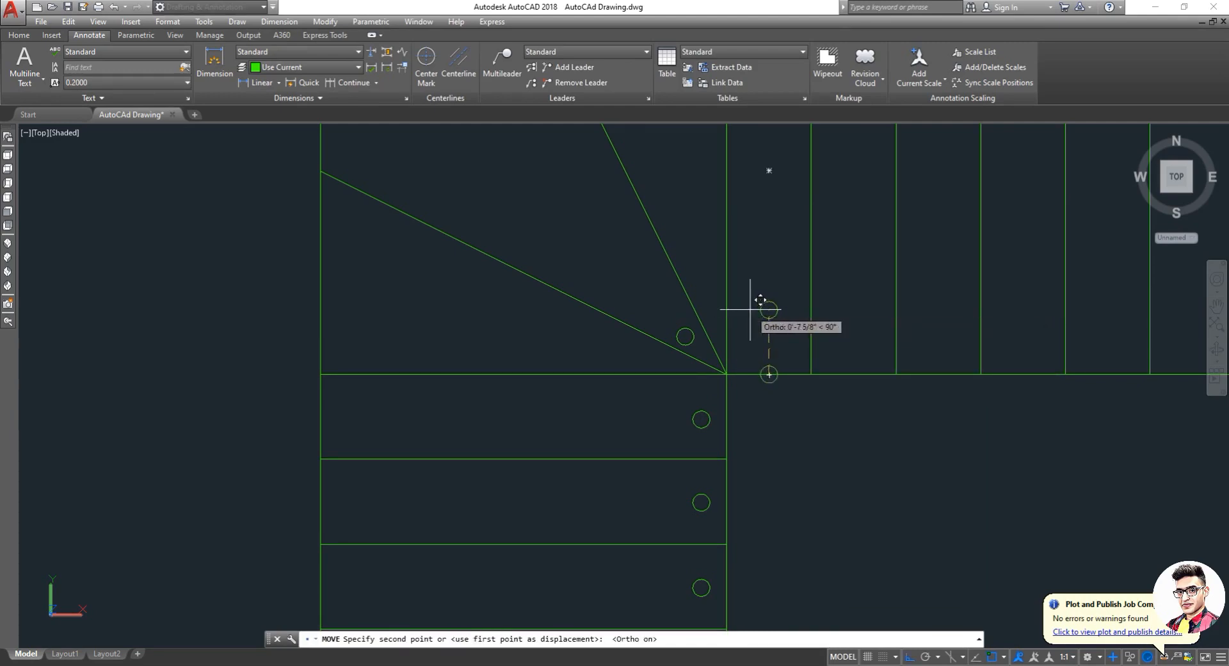
type("3")
key("Return")
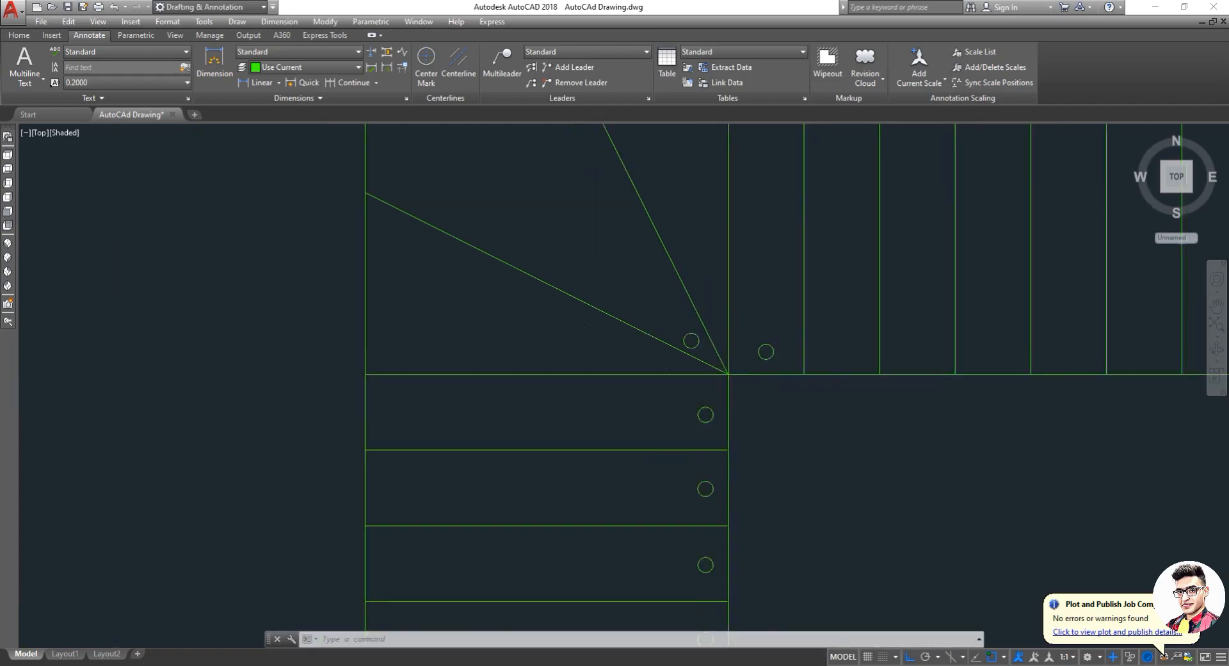
Copy the upper flight's first circle horizontally onto its second, third and fourth treads, aligned with their edge midpoints.
scroll(782, 350, "down", 8)
scroll(793, 349, "up", 6)
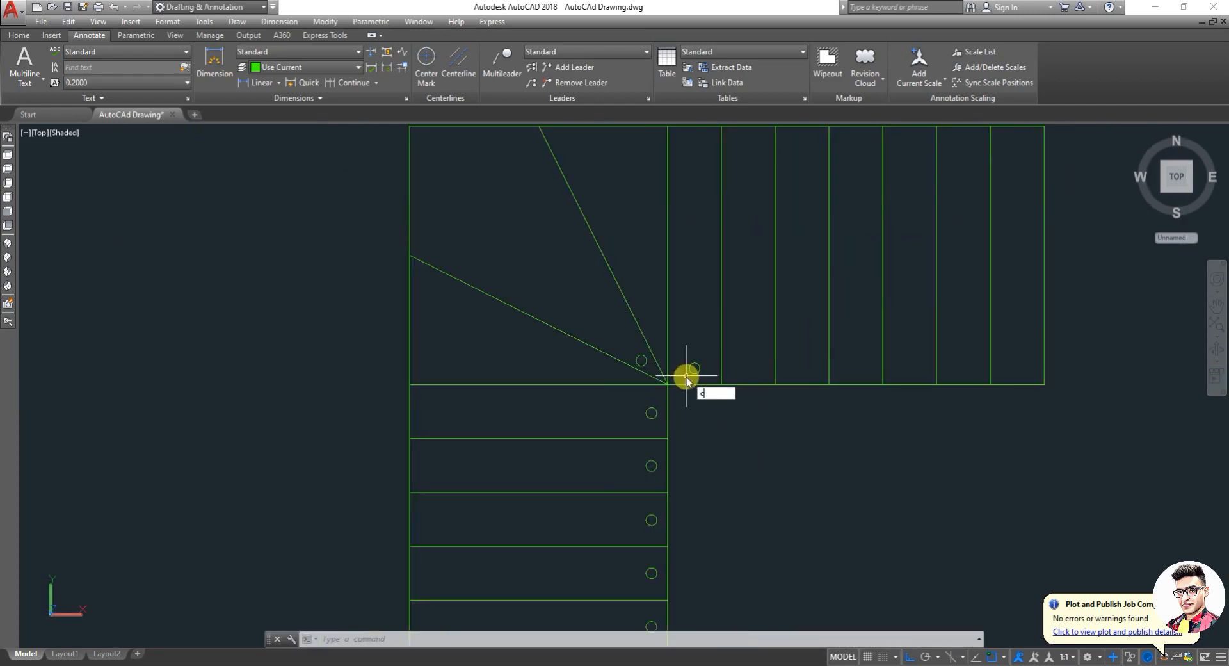
key("Return")
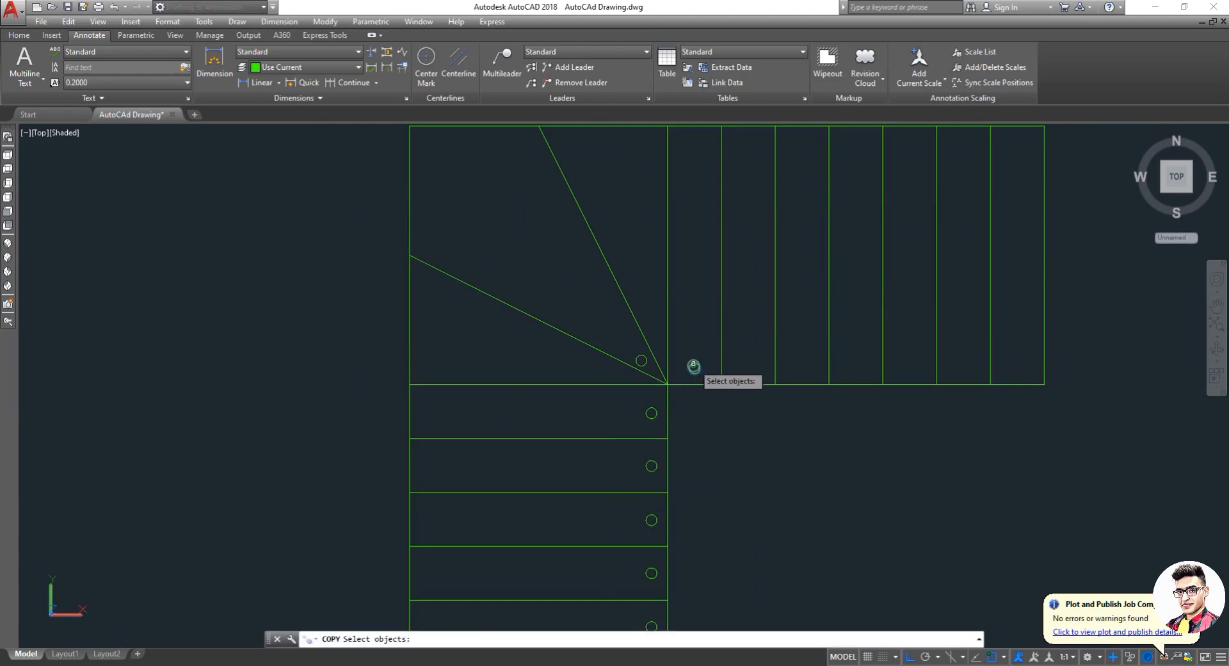
left_click(694, 366)
key("Return")
left_click(694, 367)
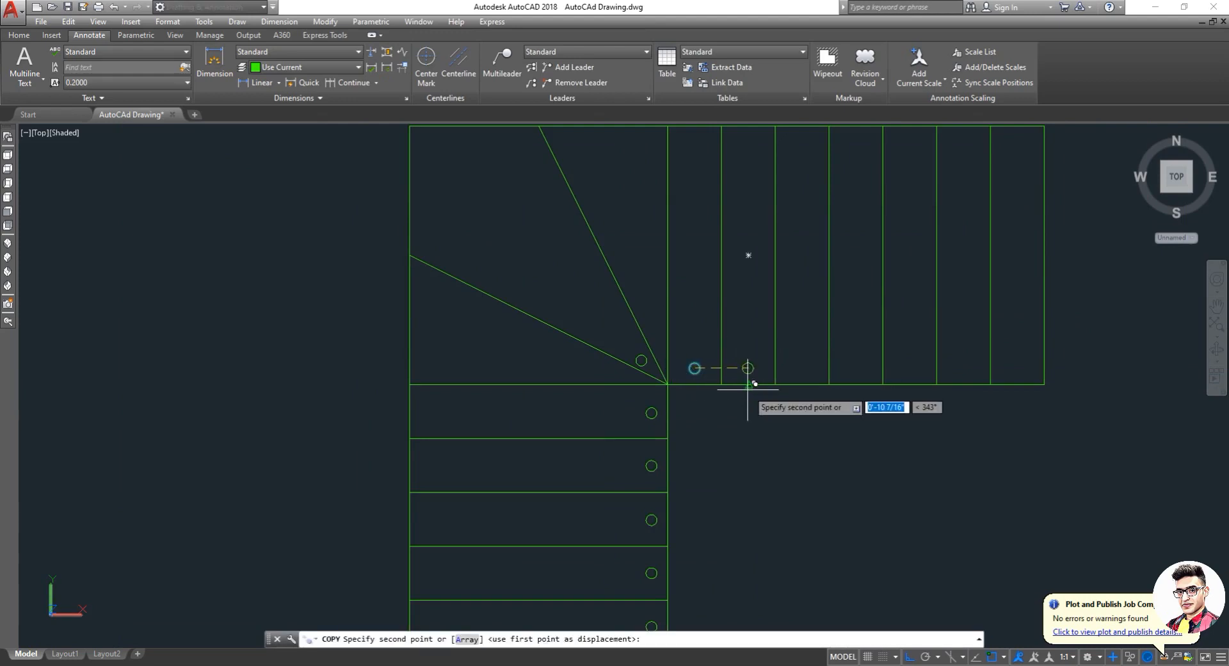
left_click(747, 384)
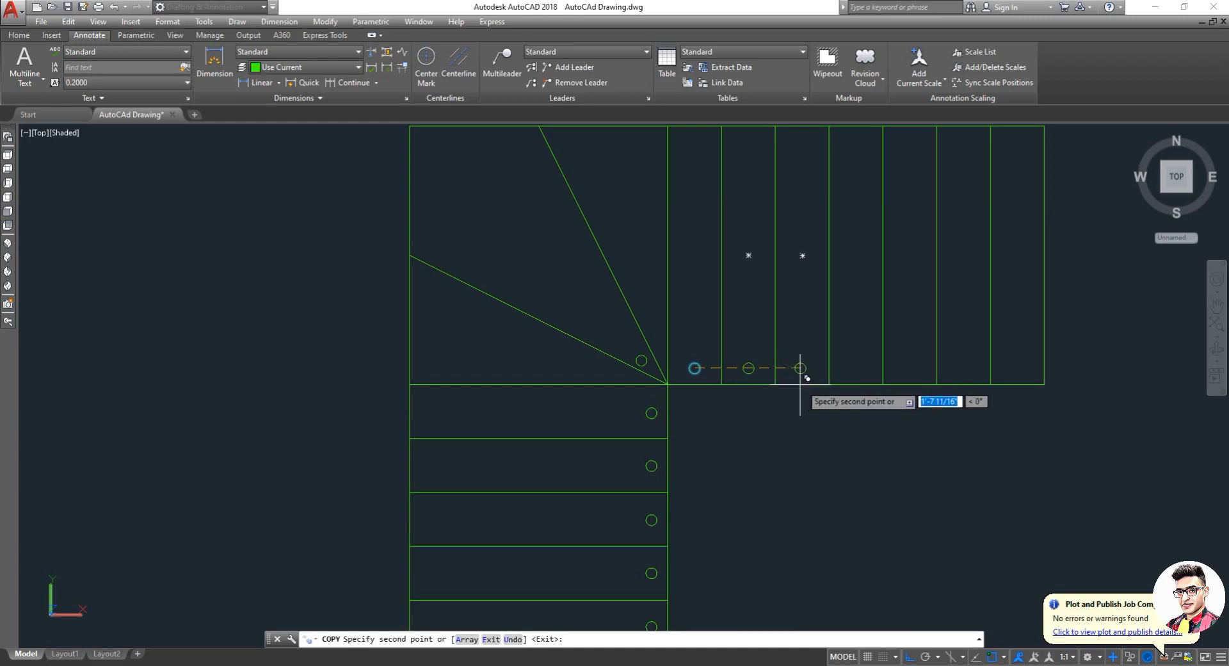
left_click(801, 368)
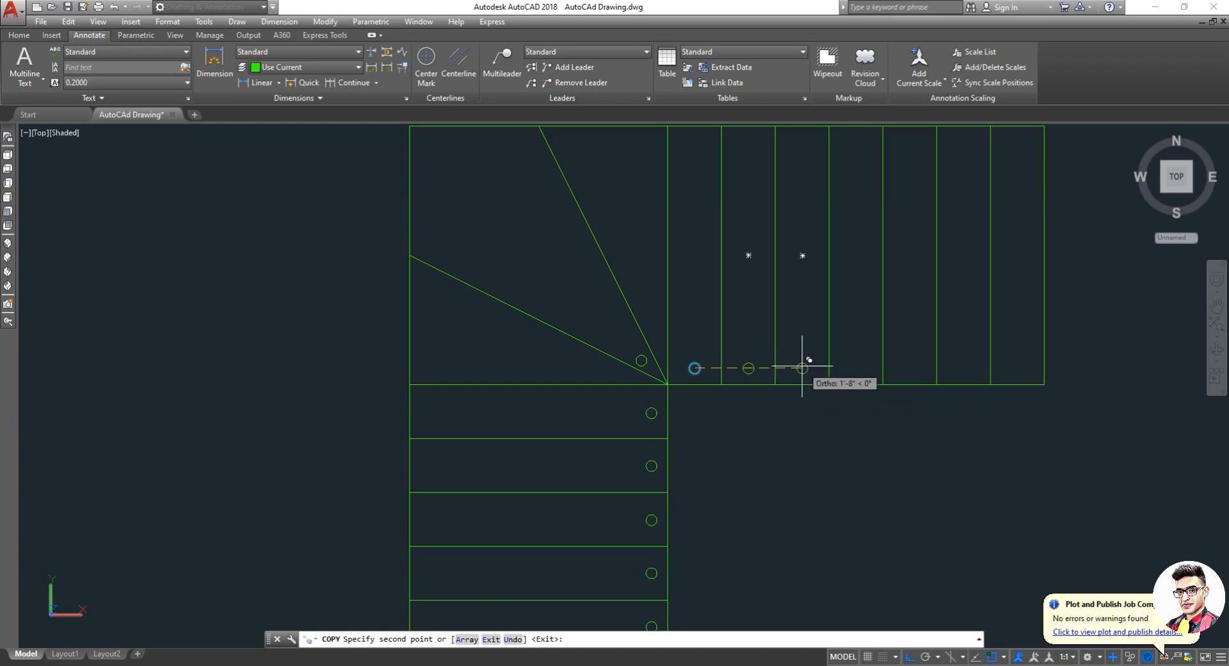
left_click(856, 368)
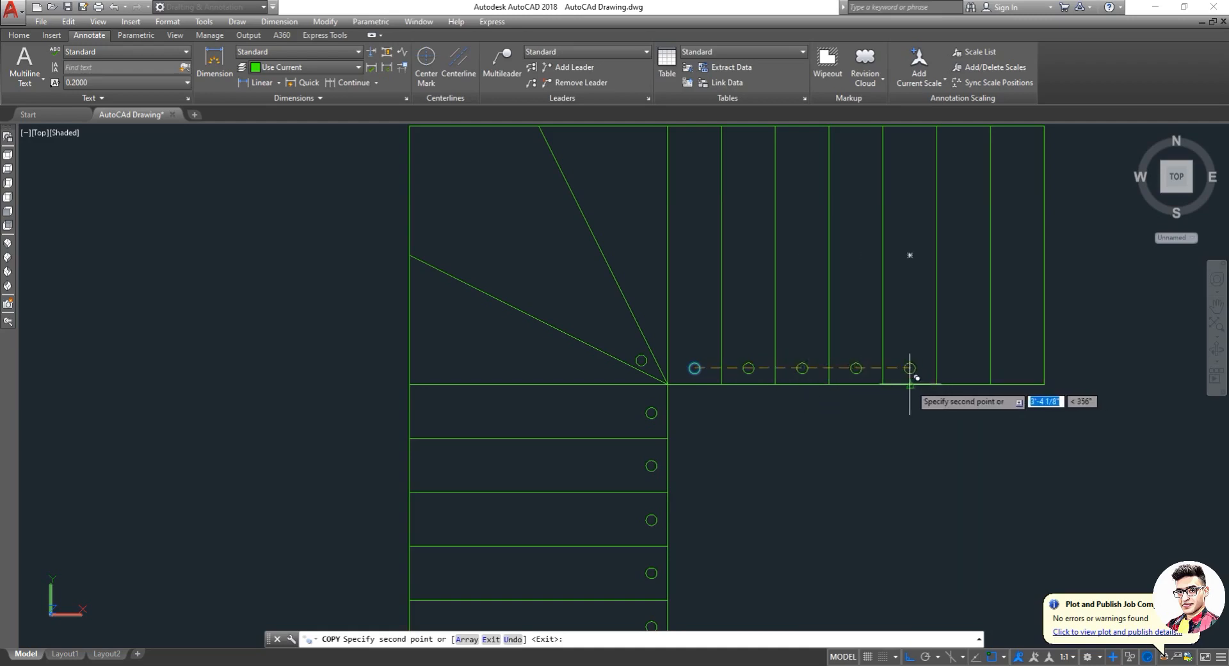
Place circle copies on the upper flight's fifth, sixth and seventh treads, aligned with their edge midpoints, and end the Copy command.
left_click(909, 352)
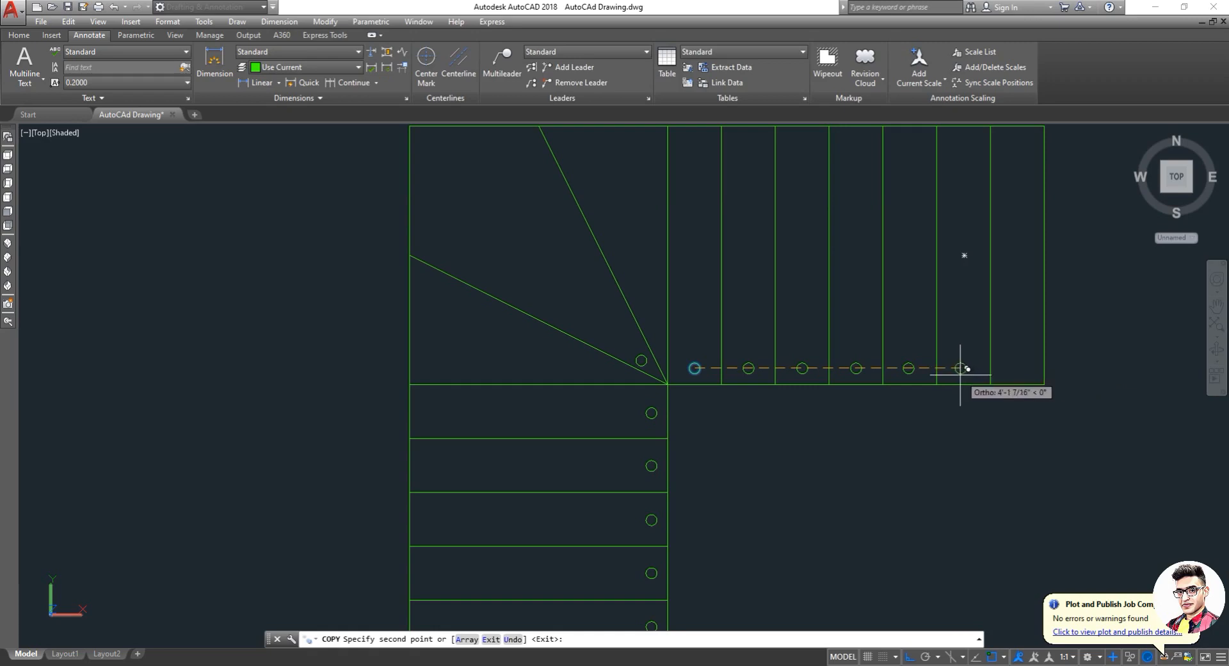
left_click(963, 368)
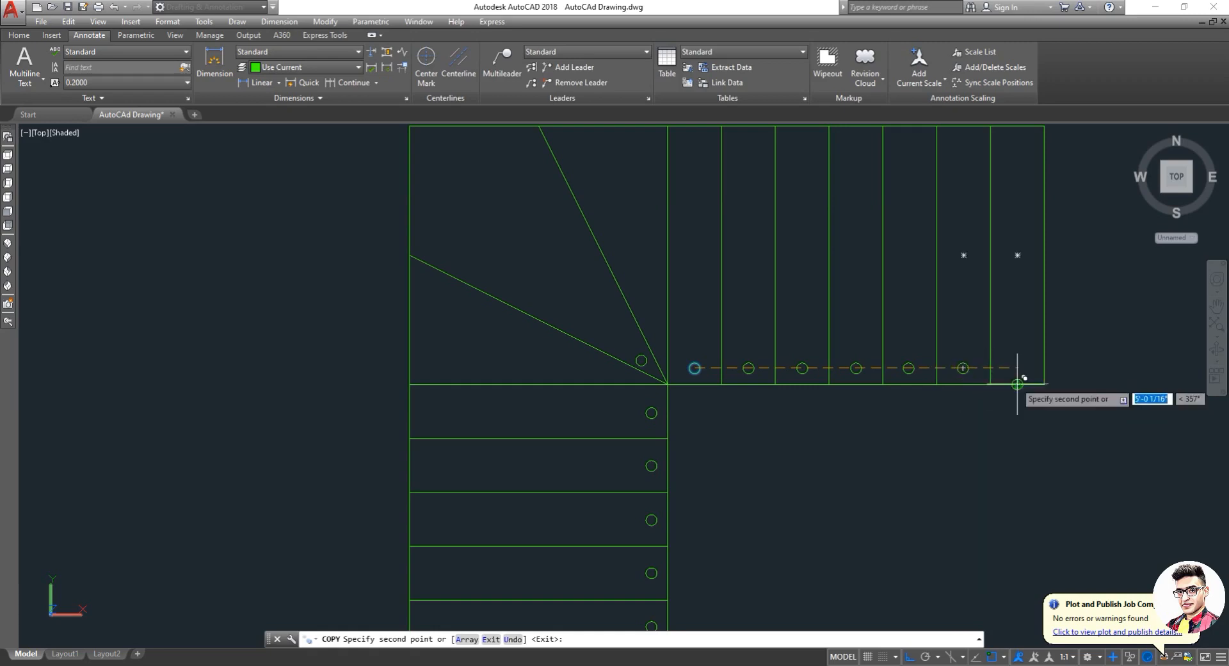
left_click(1017, 368)
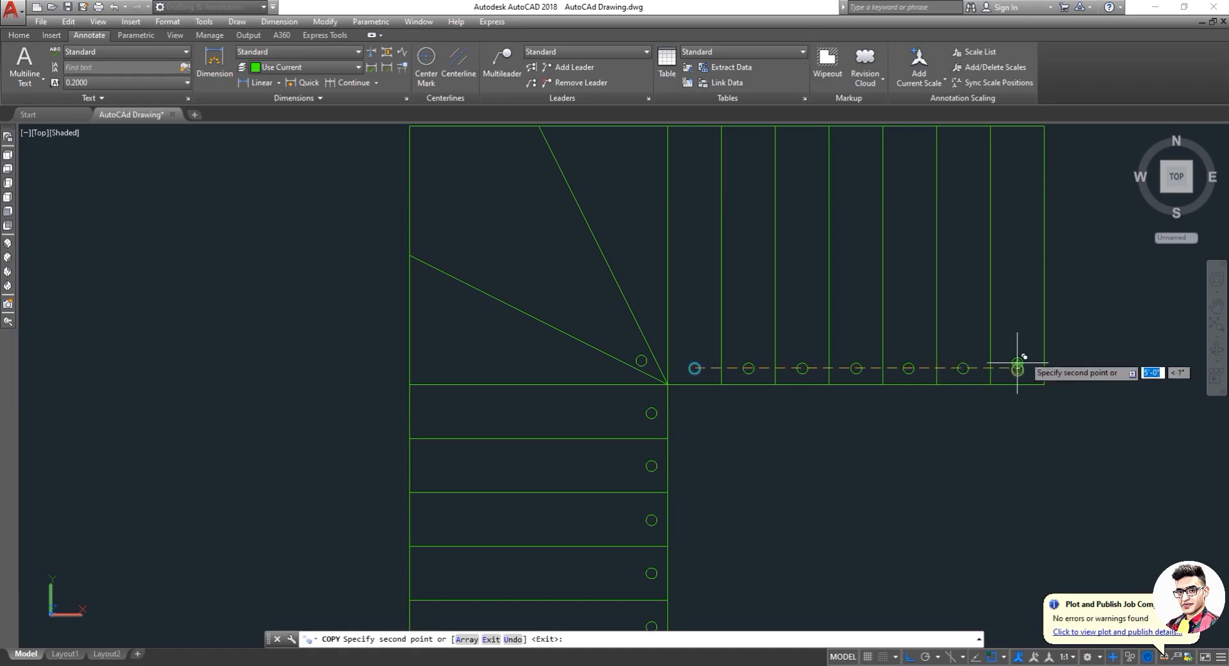
key("Return")
Extrude all the baluster circles along both flights and in the middle winder to a height of 2'.
scroll(934, 355, "down", 2)
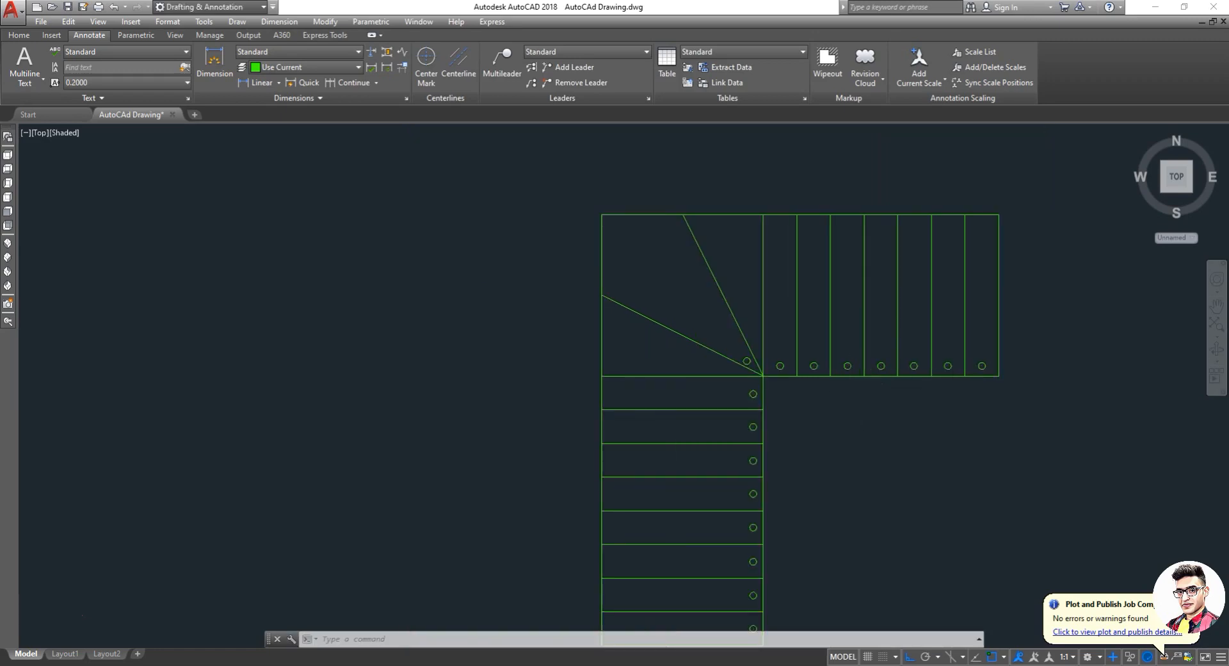
scroll(823, 430, "down", 5)
scroll(818, 429, "up", 4)
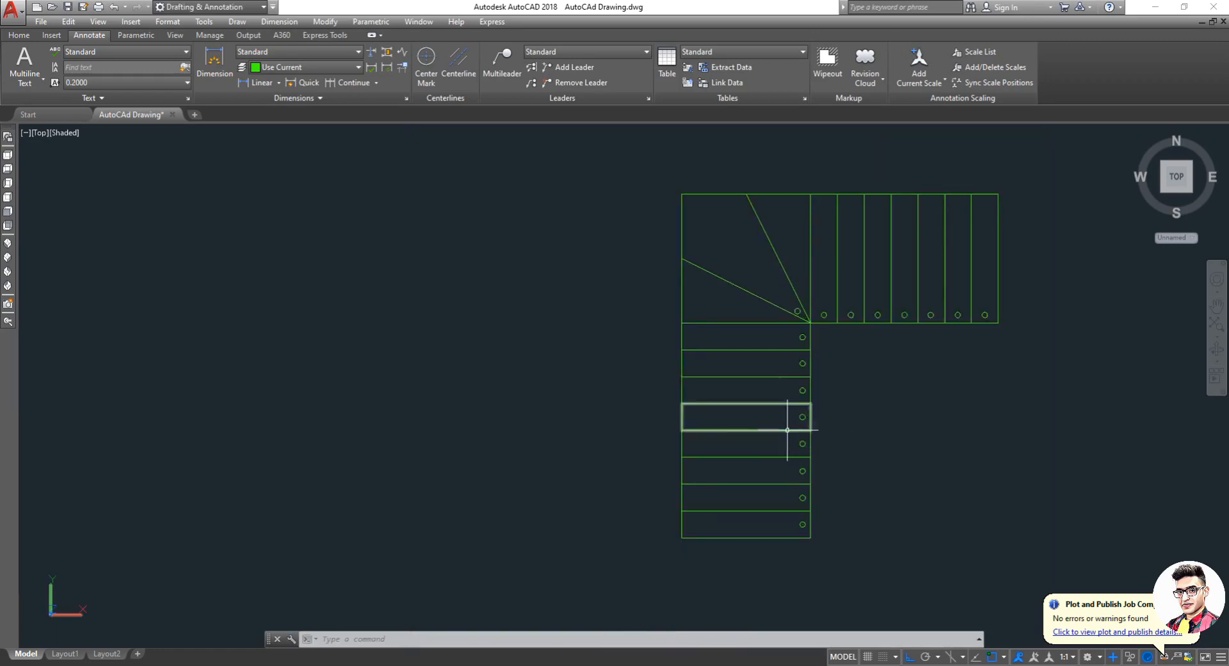
scroll(789, 430, "up", 2)
scroll(781, 442, "down", 3)
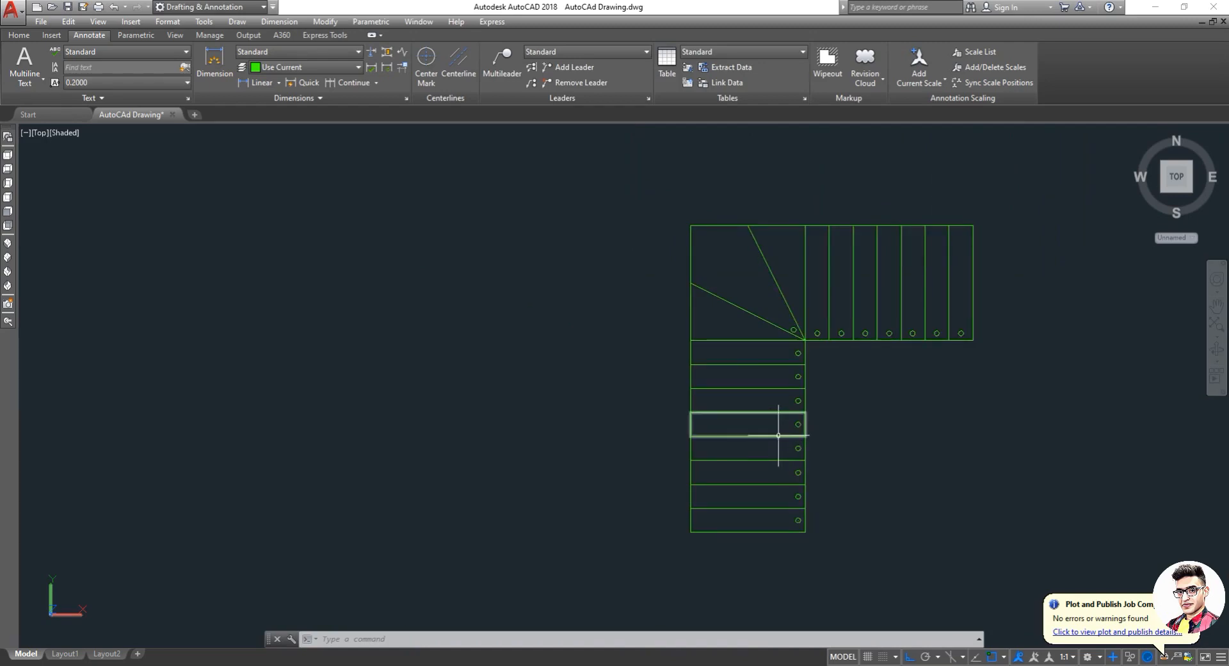
type("ext")
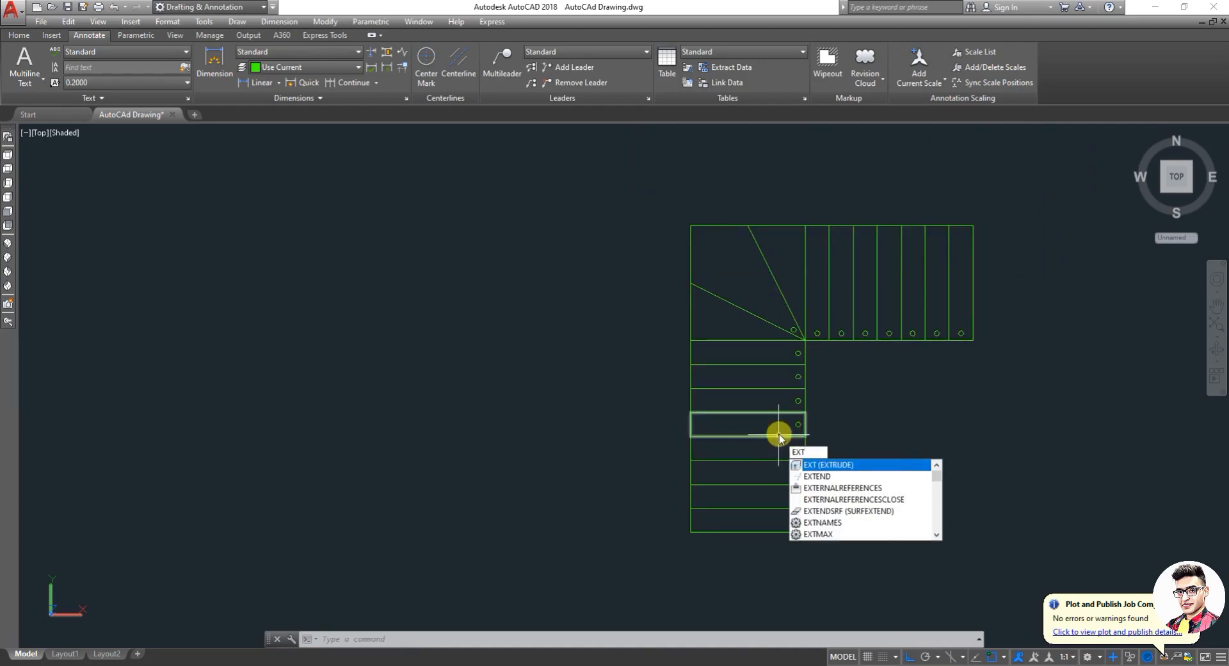
key("Return")
left_click(769, 314)
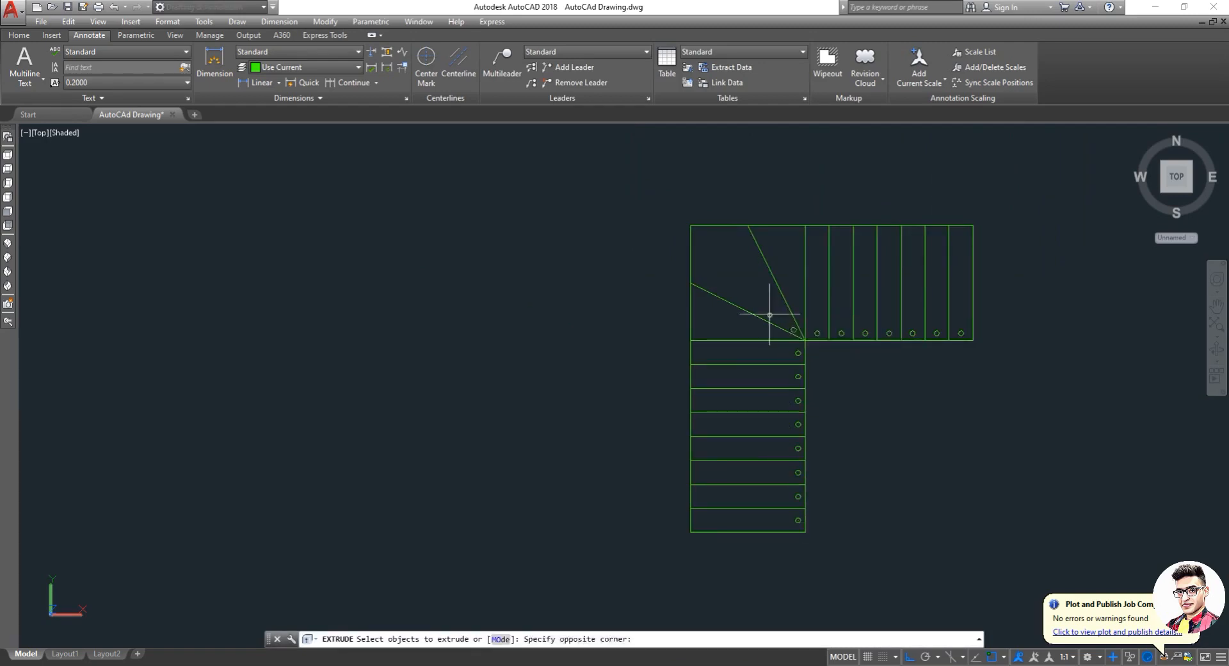
left_click(811, 524)
scroll(925, 320, "up", 3)
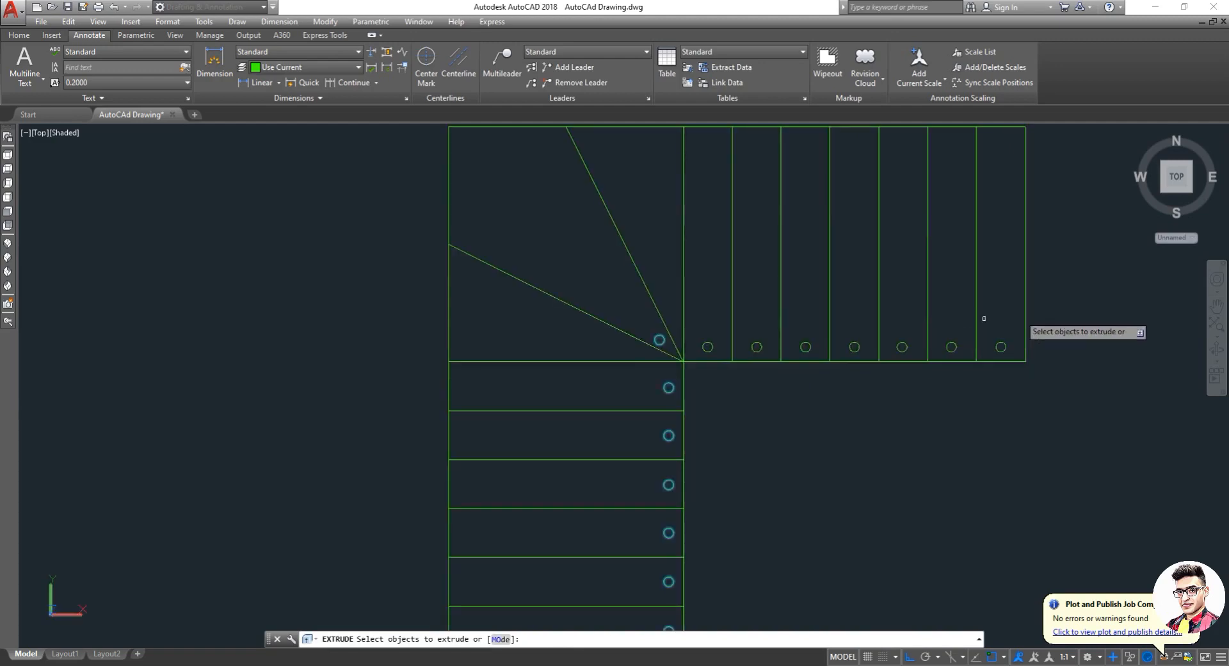
left_click(1035, 315)
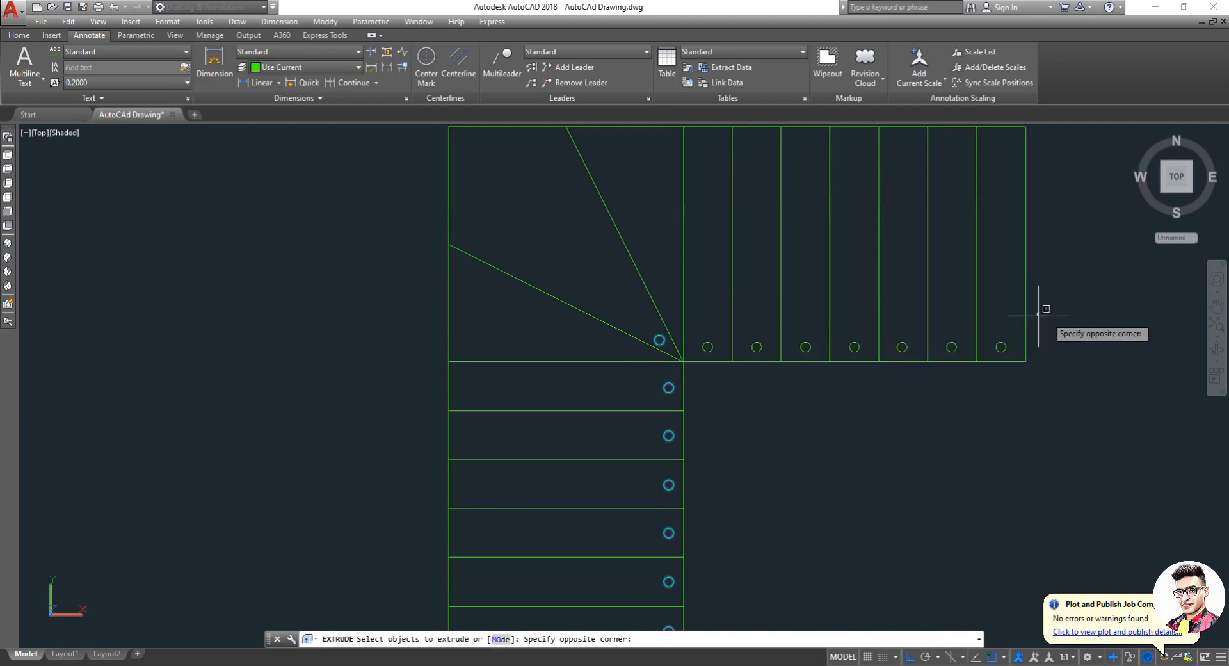
left_click(692, 325)
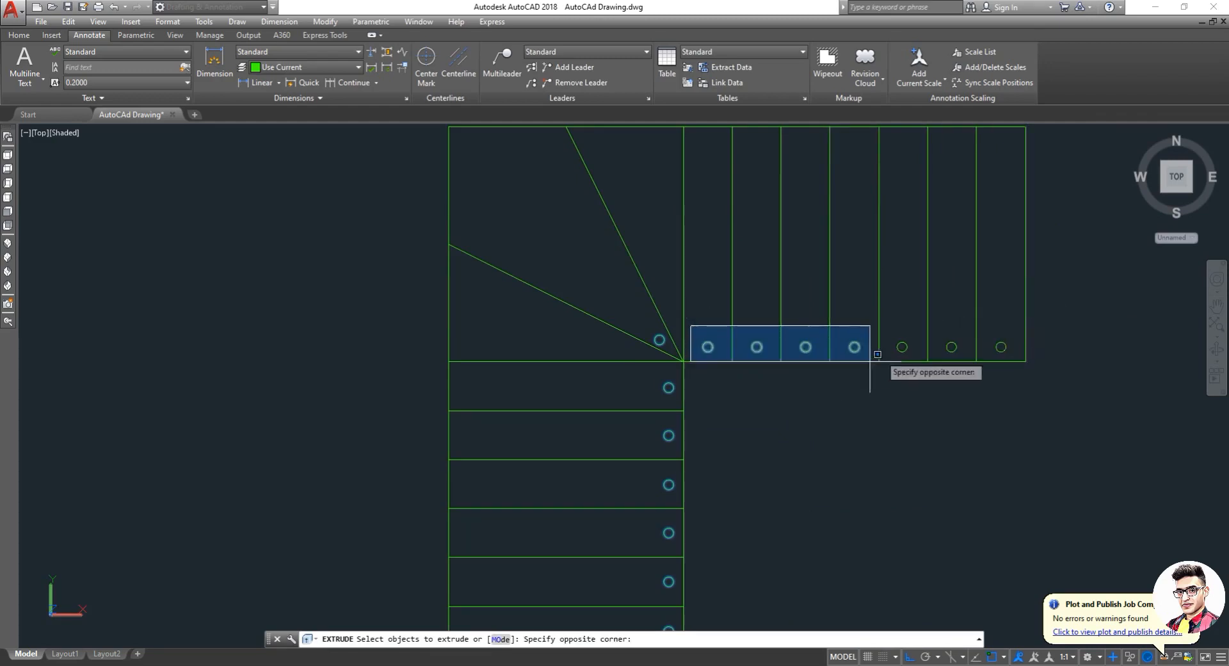
left_click(1011, 354)
scroll(799, 351, "down", 4)
scroll(758, 361, "up", 2)
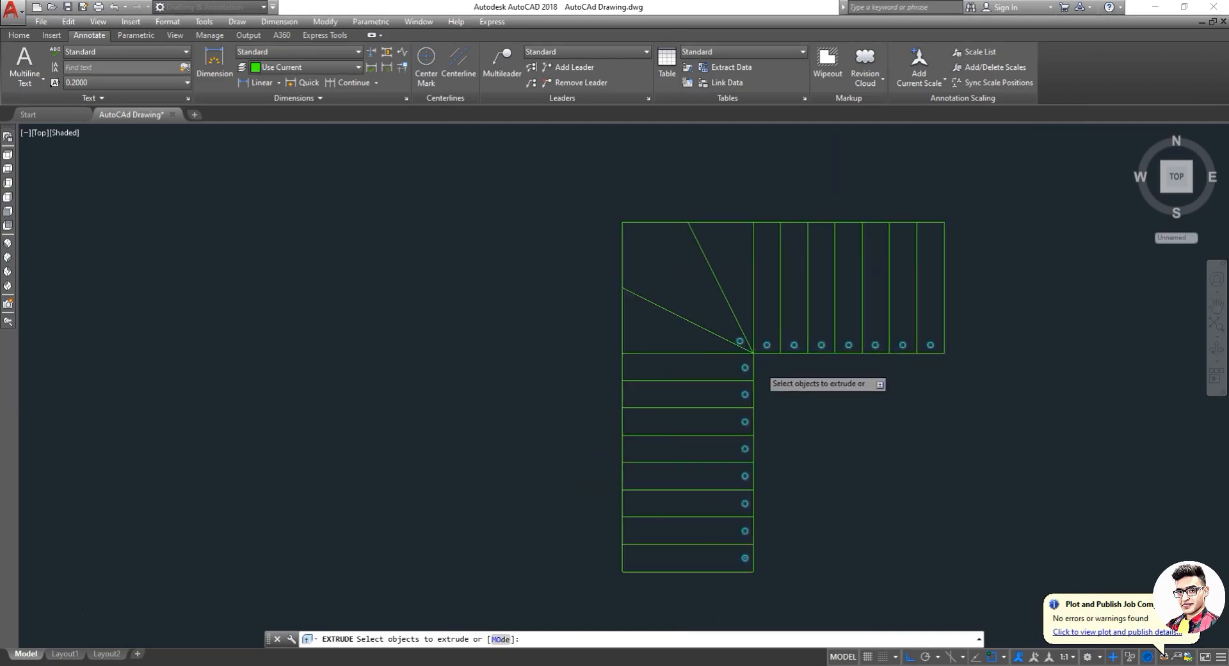
scroll(758, 370, "up", 3)
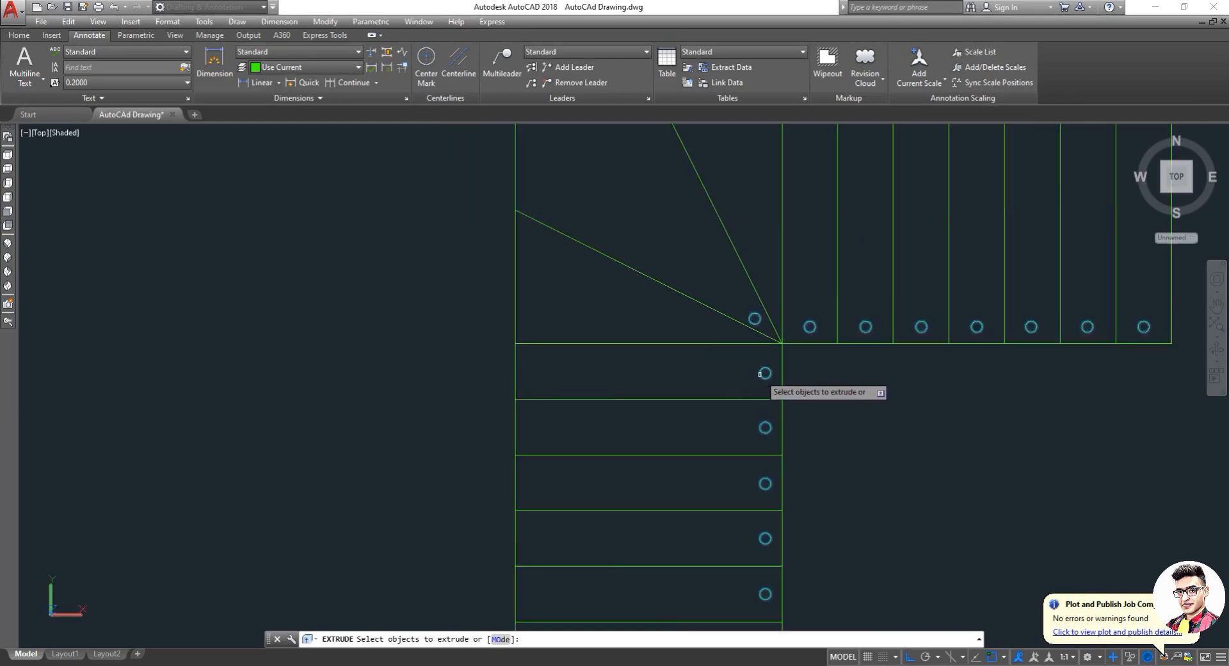
right_click(760, 373)
left_click(808, 383)
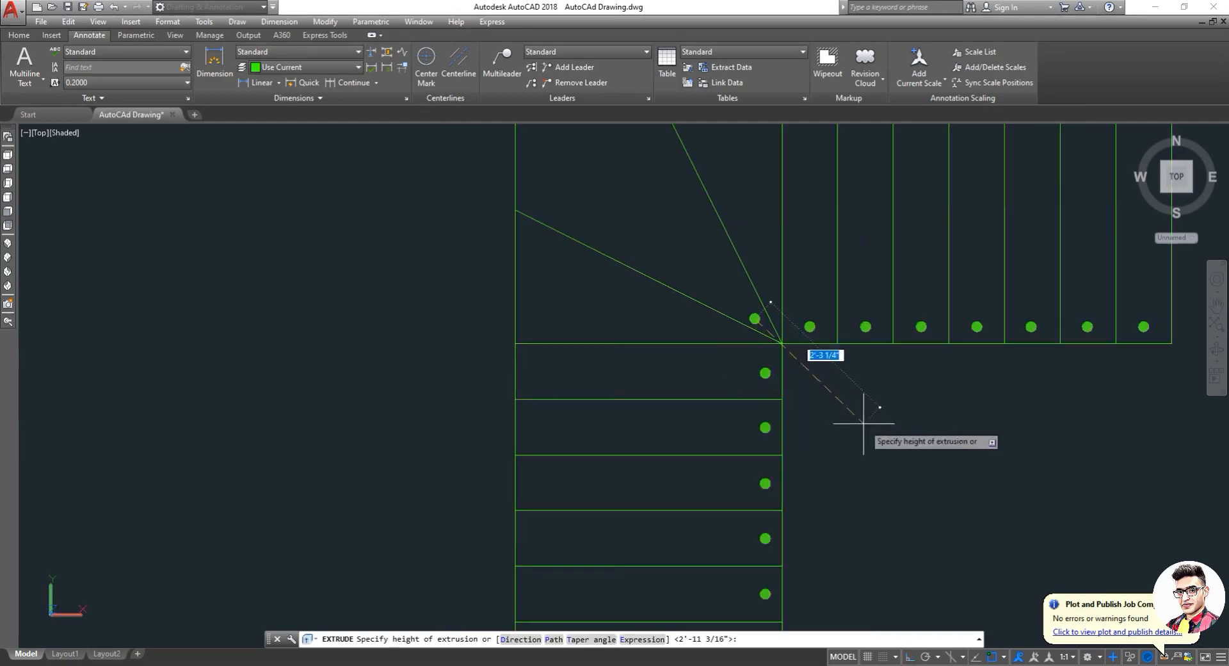
type("2")
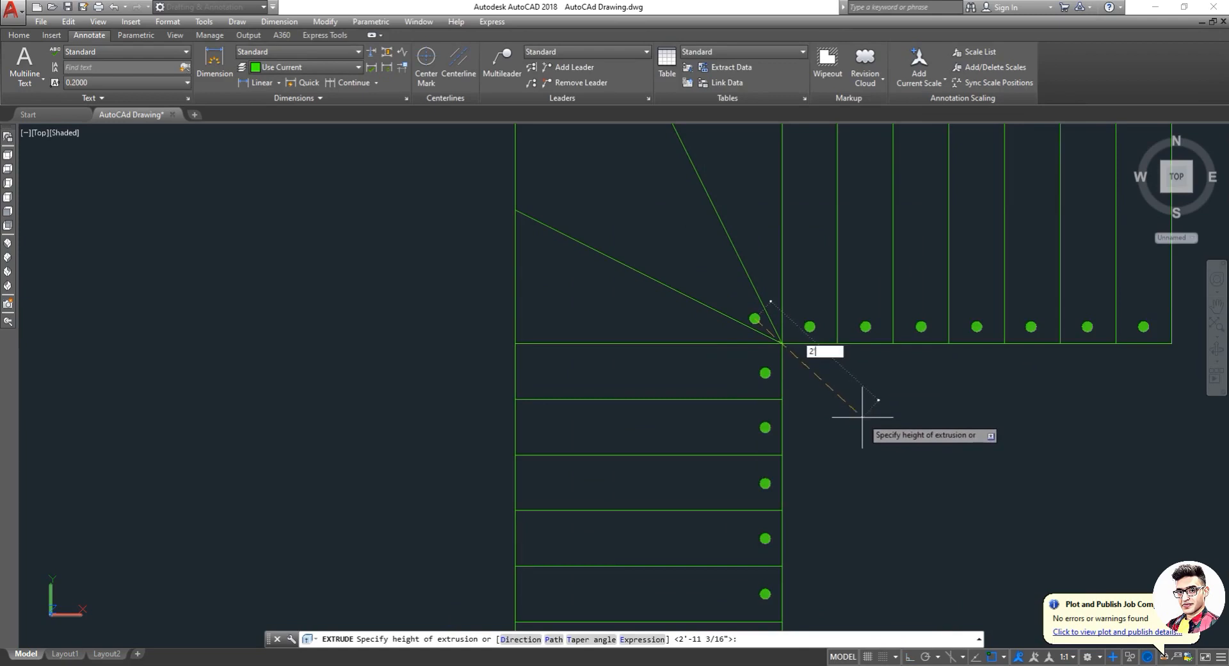
key("Return")
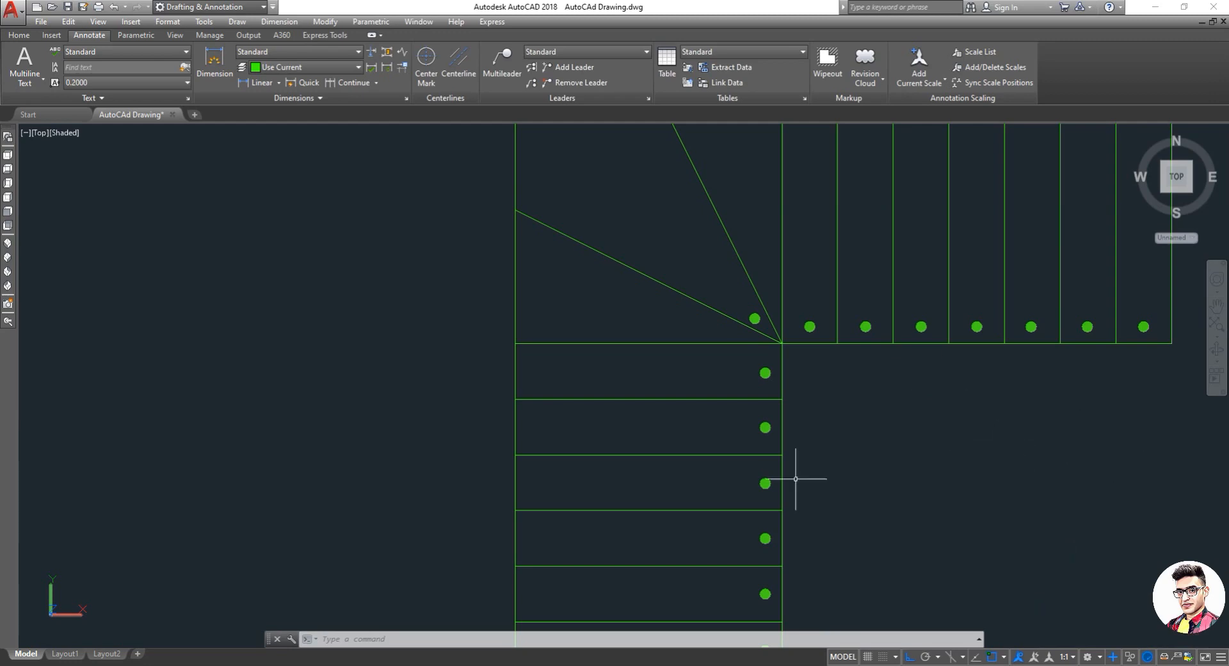
scroll(960, 494, "down", 4)
scroll(911, 454, "up", 5)
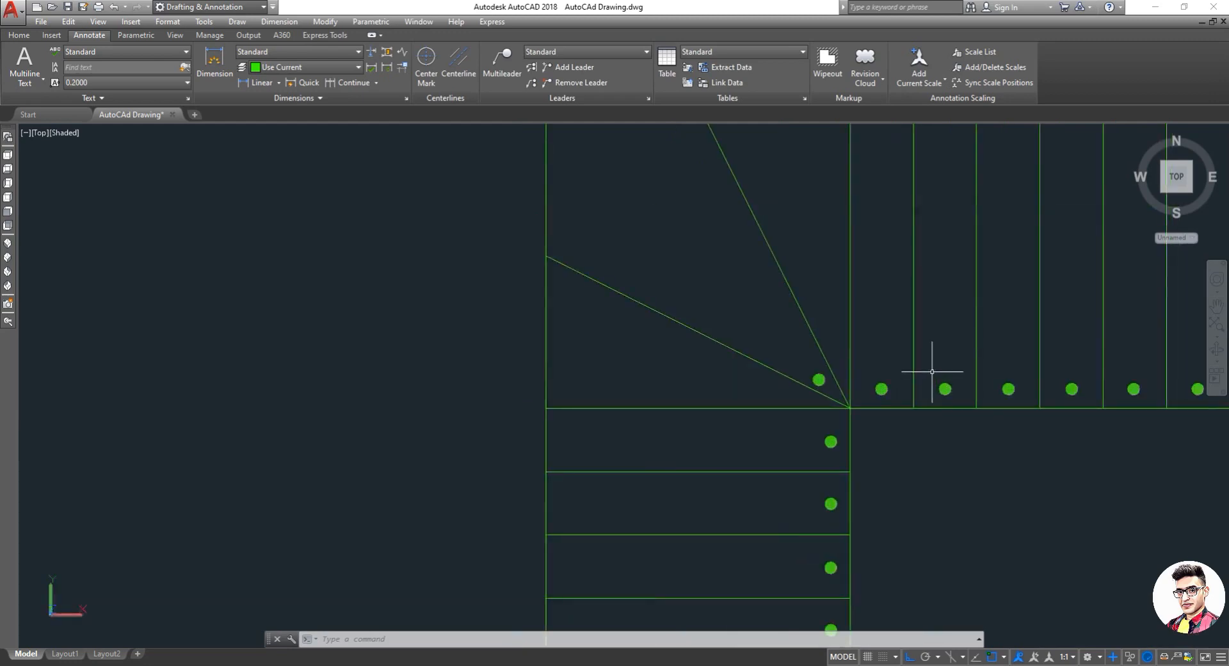
Extrude all the treads of both flights and the winders to a height of 7".
scroll(796, 464, "down", 2)
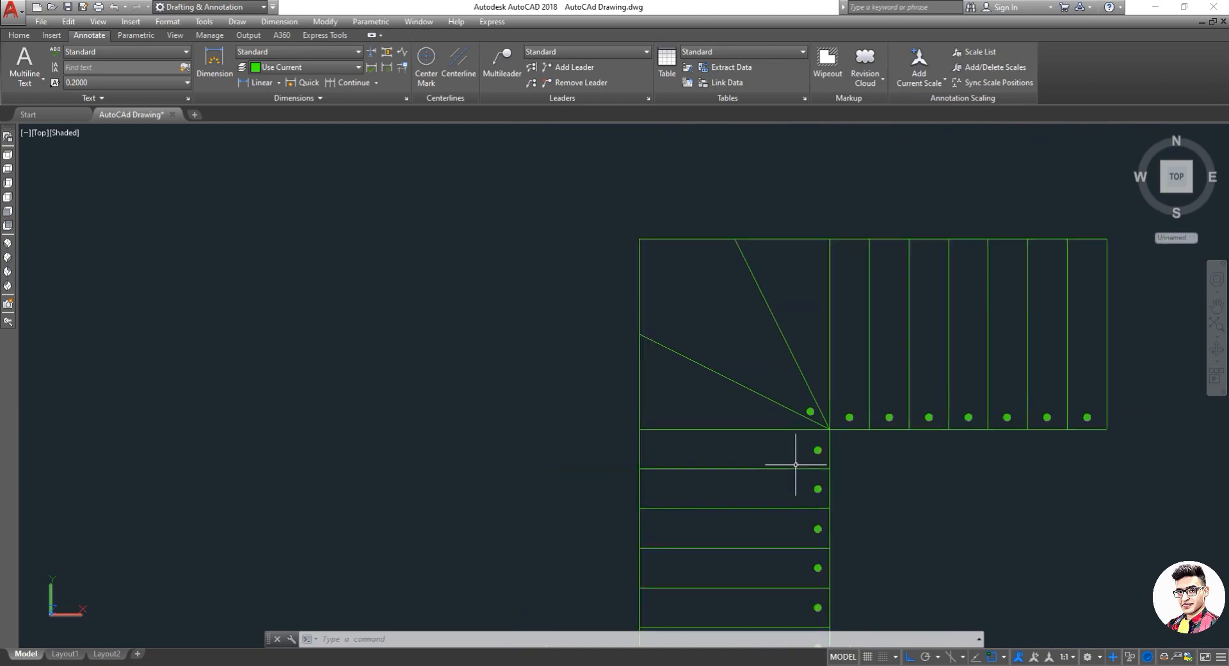
scroll(787, 482, "down", 2)
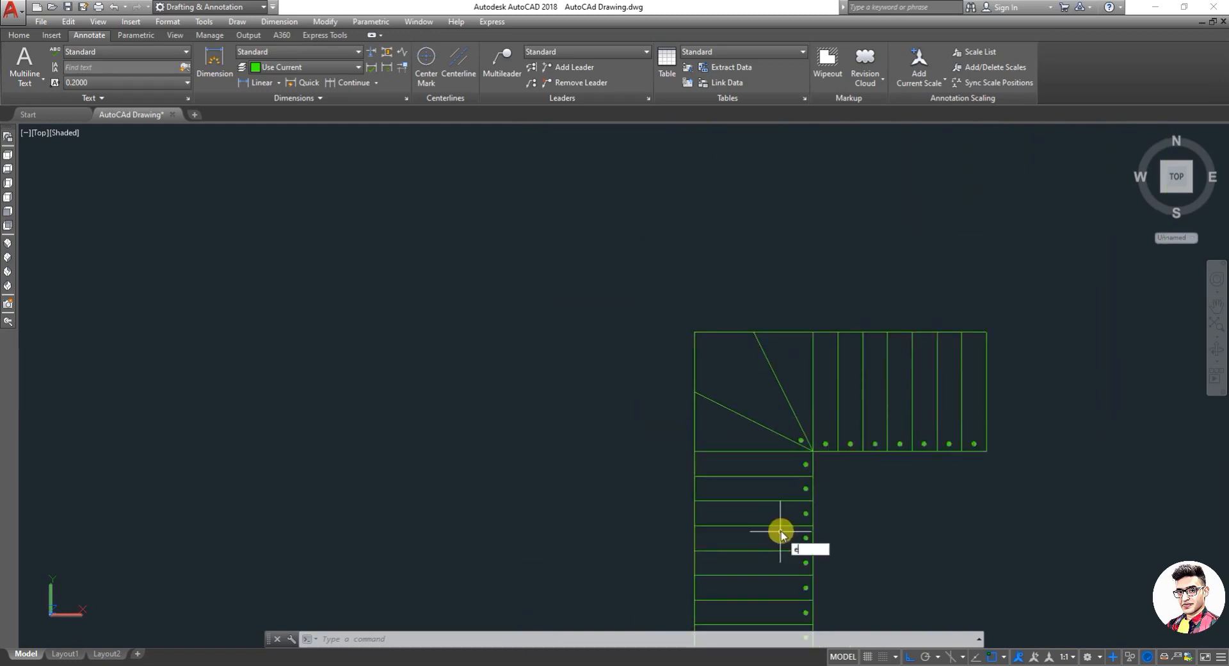
key("Return")
scroll(787, 538, "down", 3)
scroll(791, 563, "up", 2)
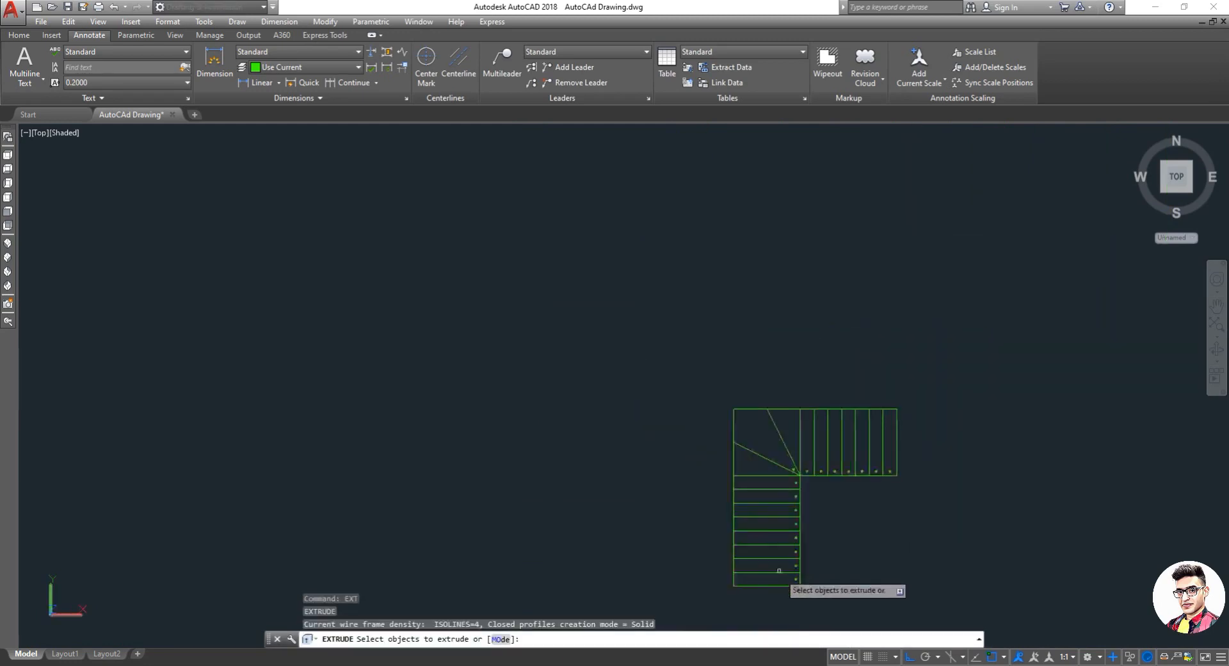
left_click(770, 612)
left_click(722, 414)
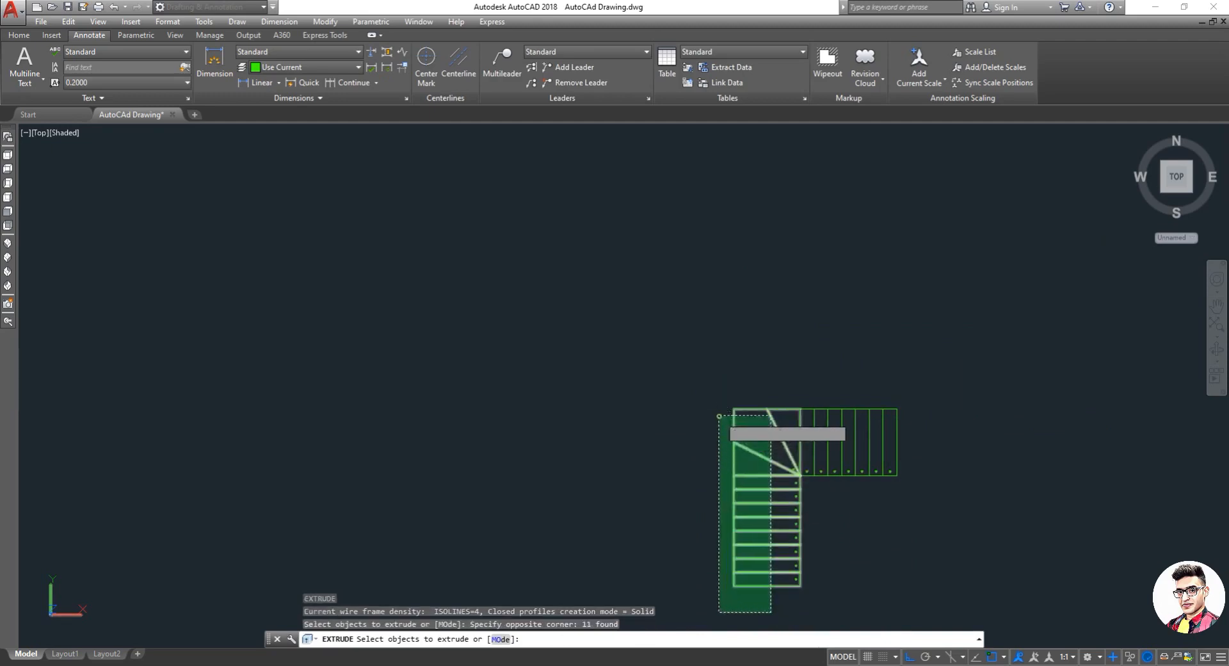
left_click(933, 405)
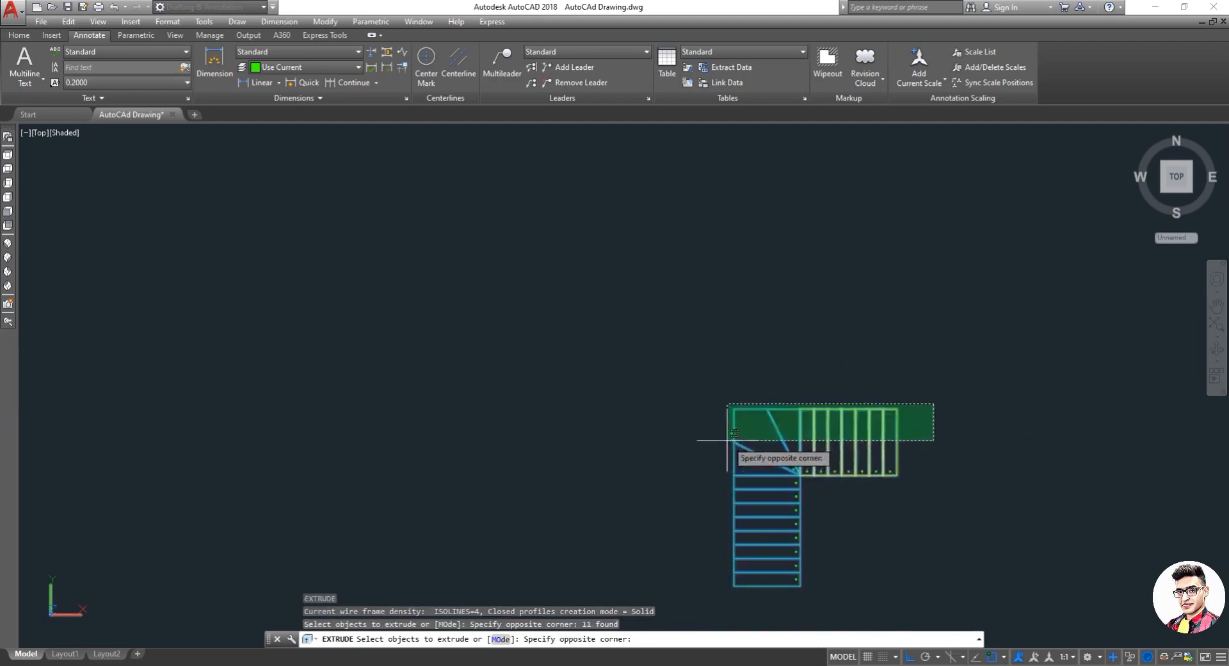
left_click(728, 441)
scroll(865, 419, "up", 2)
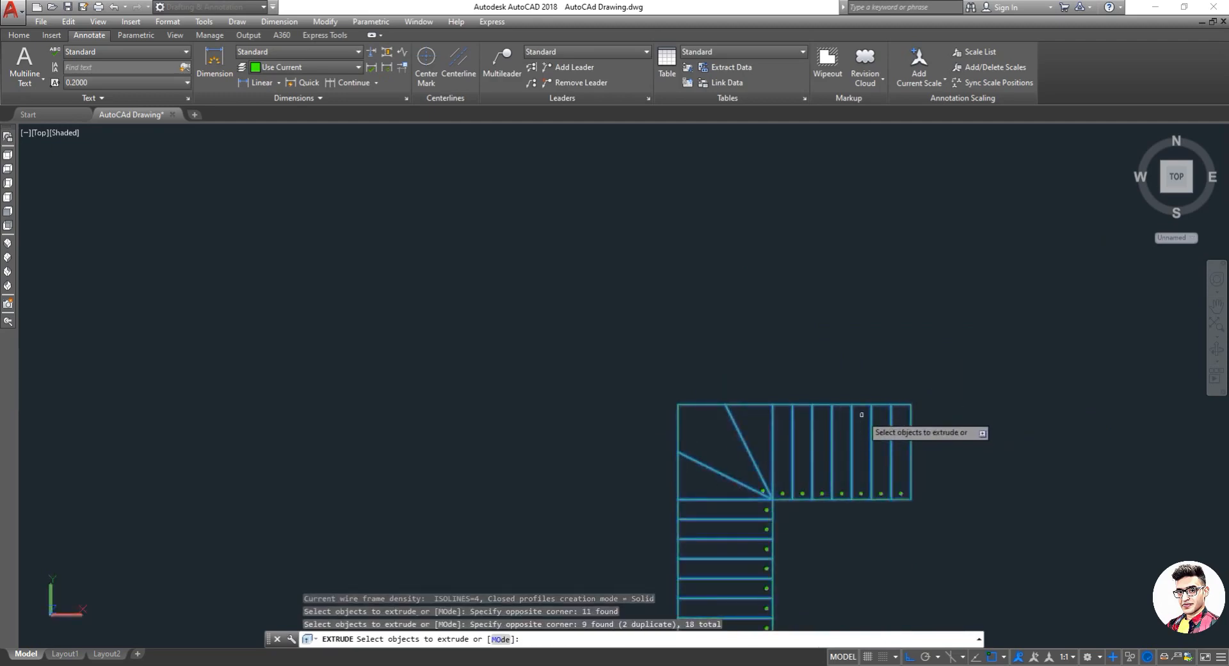
right_click(863, 420)
left_click(890, 427)
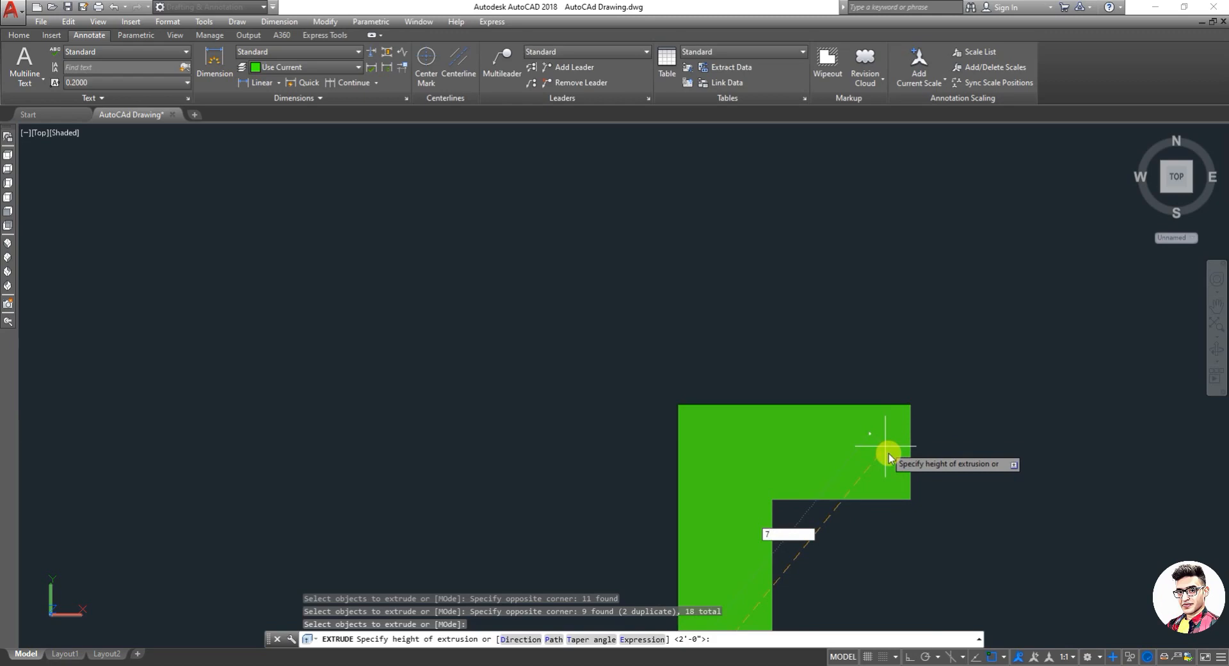
type("7\"")
key("Return")
key("Escape")
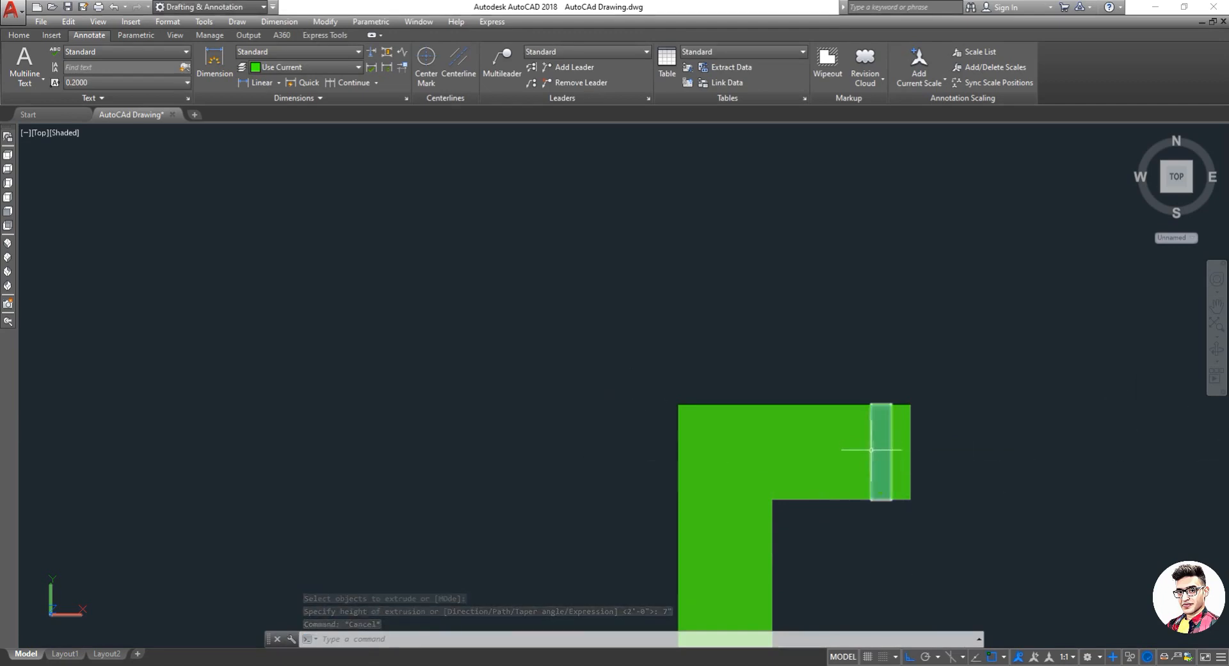
Inspect the extruded stair in 3D and switch to the Front view, framed on the balusters.
left_click(1217, 349)
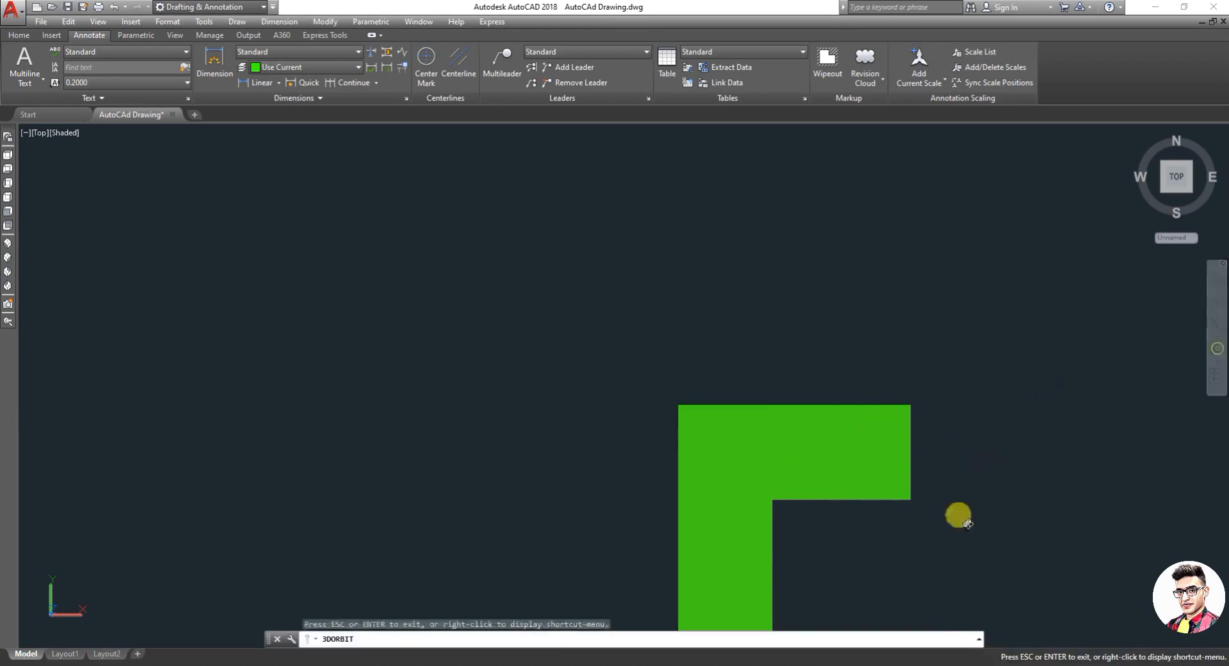
left_click_drag(954, 513, 710, 480)
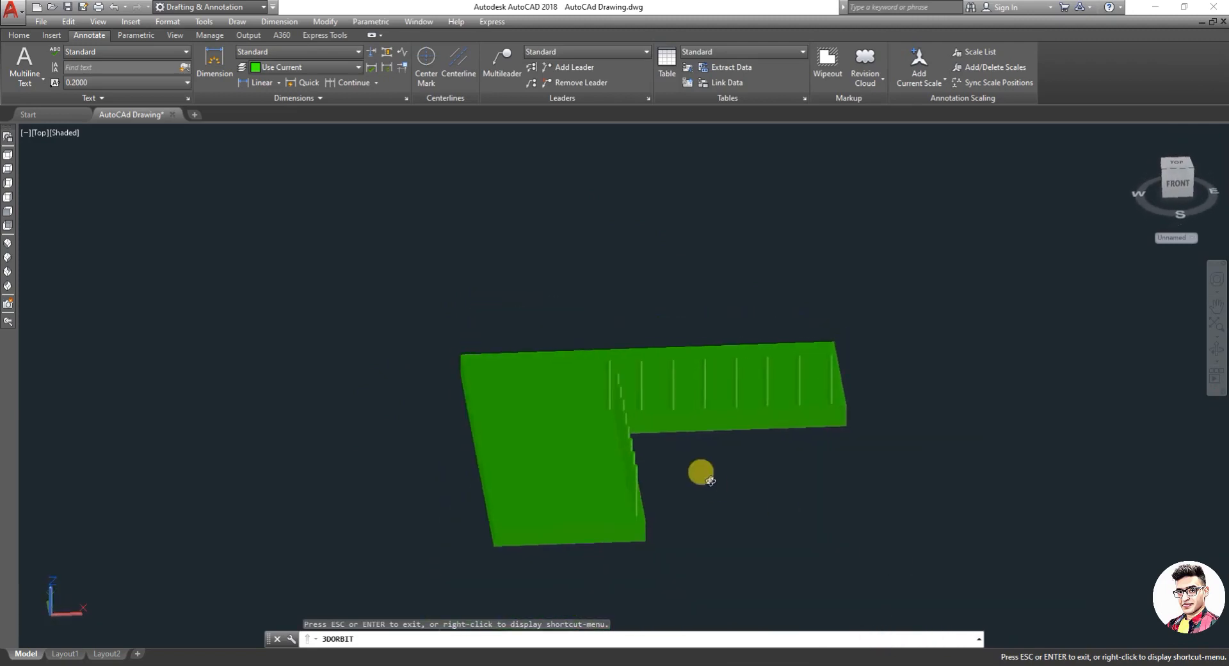
left_click(8, 213)
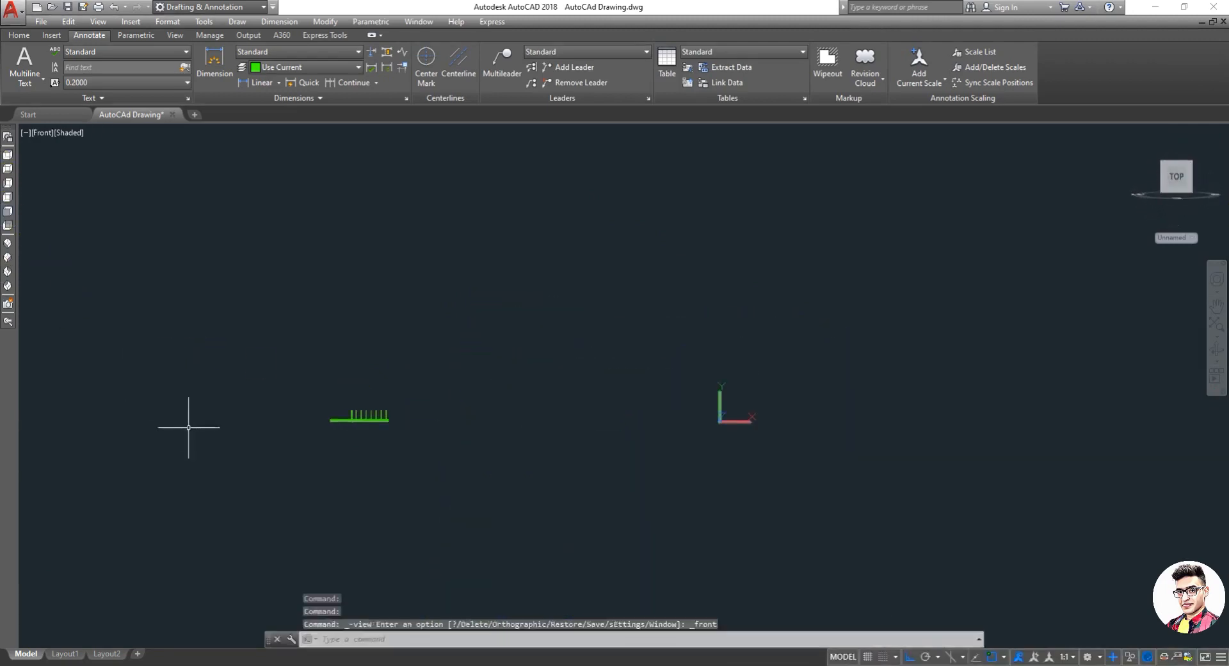
scroll(340, 426, "up", 6)
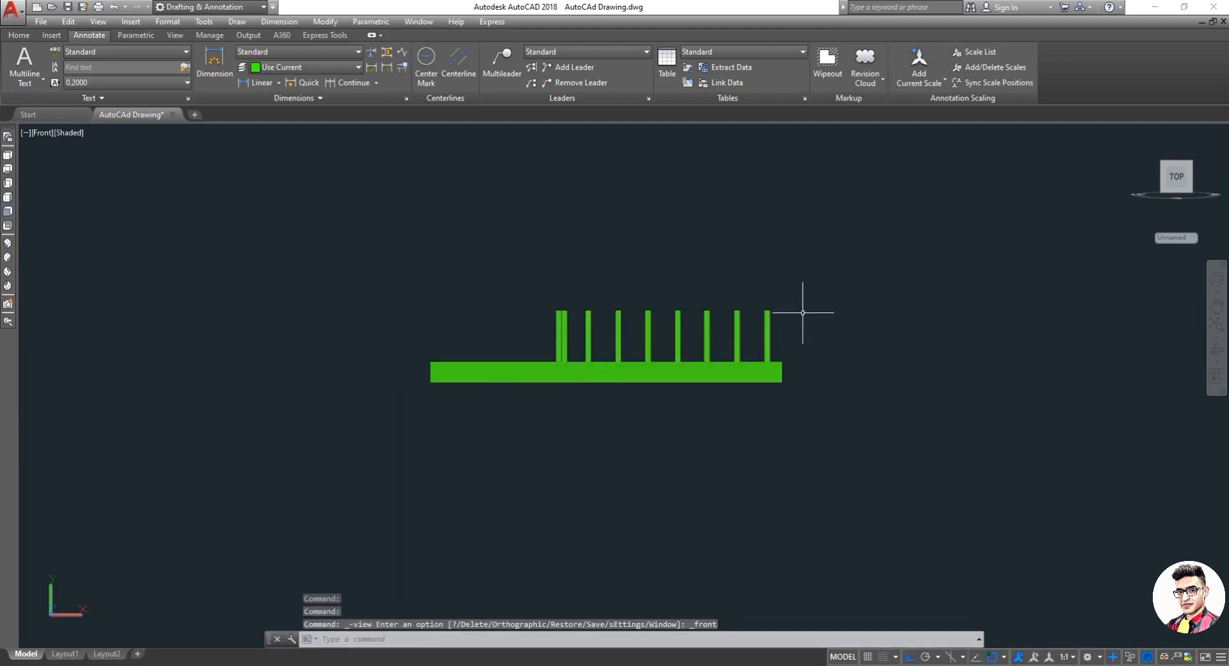
scroll(803, 313, "up", 3)
Try to move all the balusters by 7" from the top corner of one baluster, and undo the move.
type("m")
key("space")
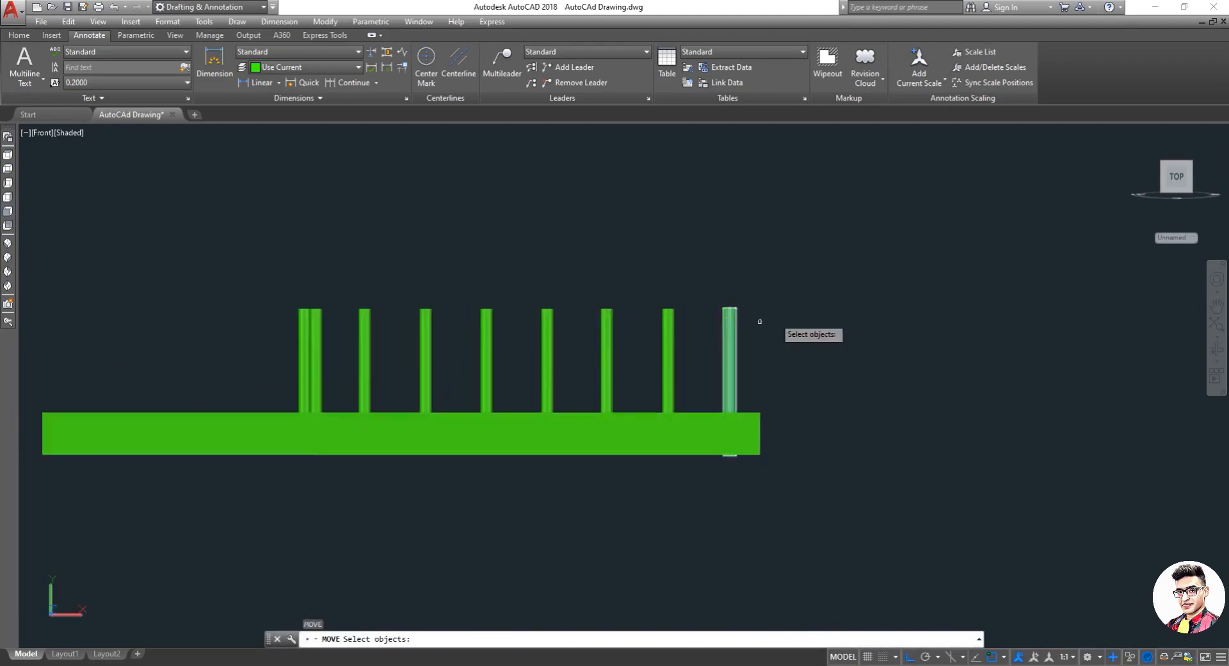
left_click(817, 308)
left_click(223, 343)
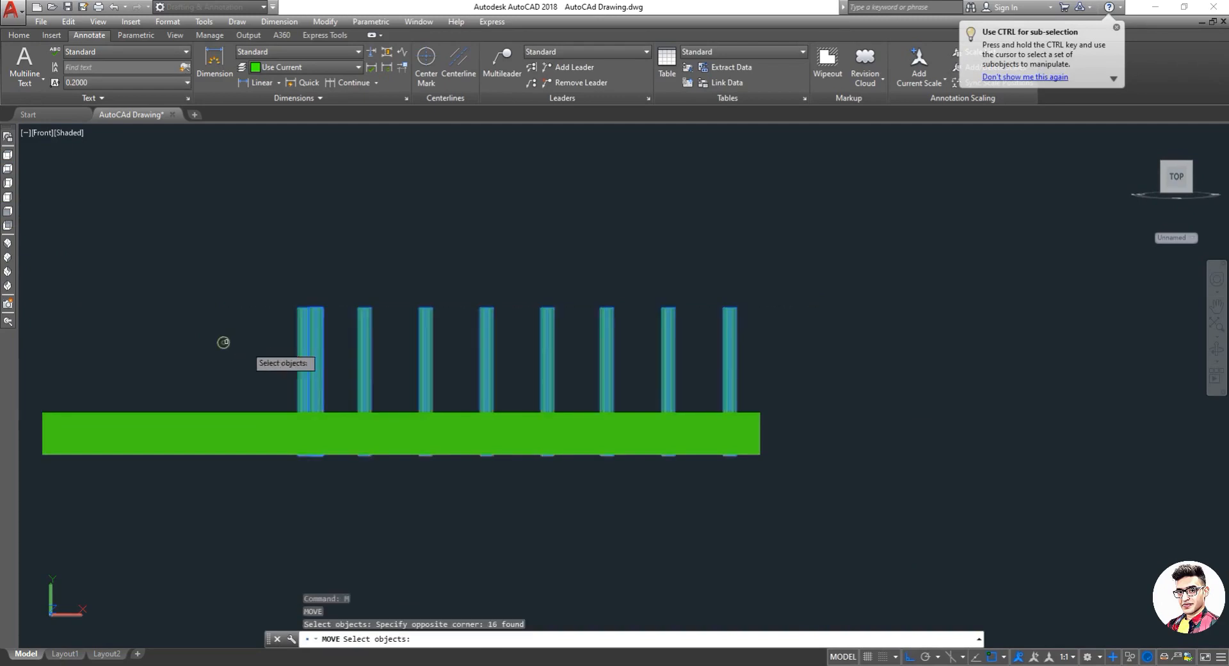
key("space")
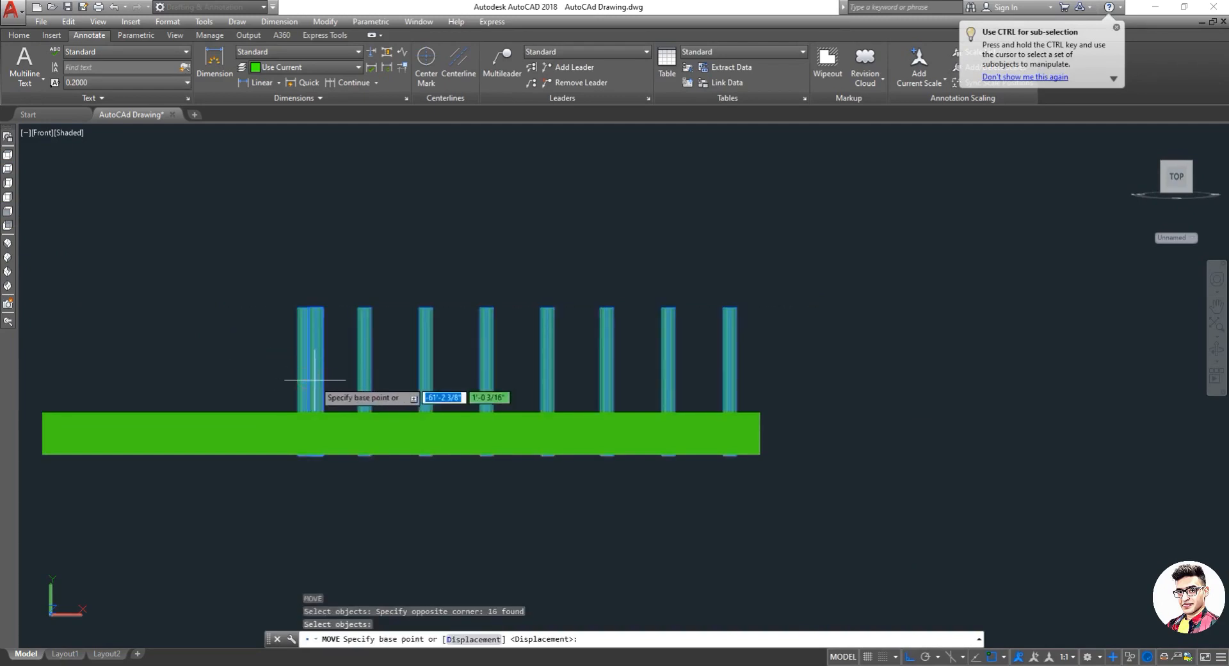
left_click(298, 308)
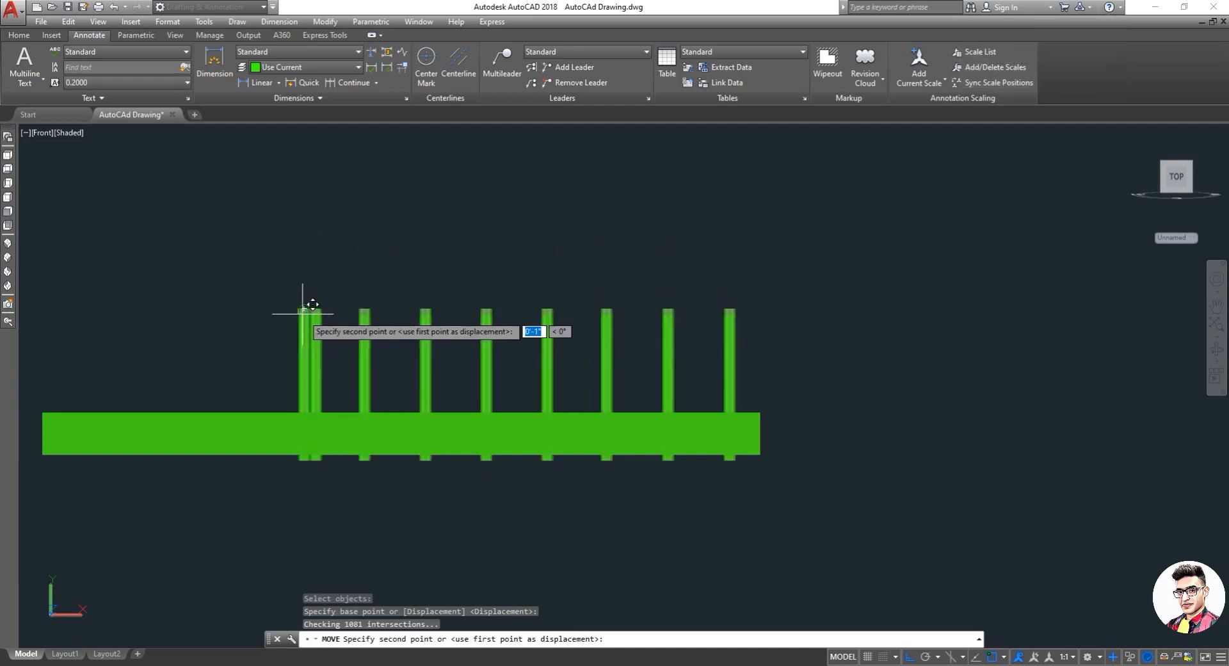
type("7")
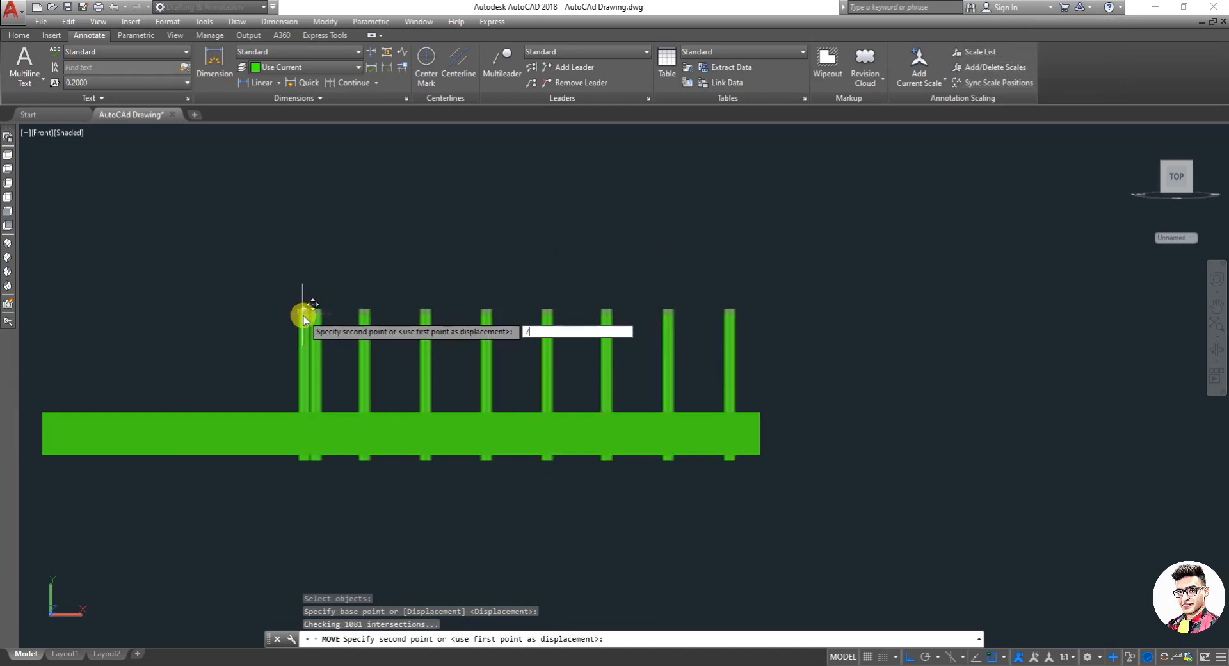
key("Return")
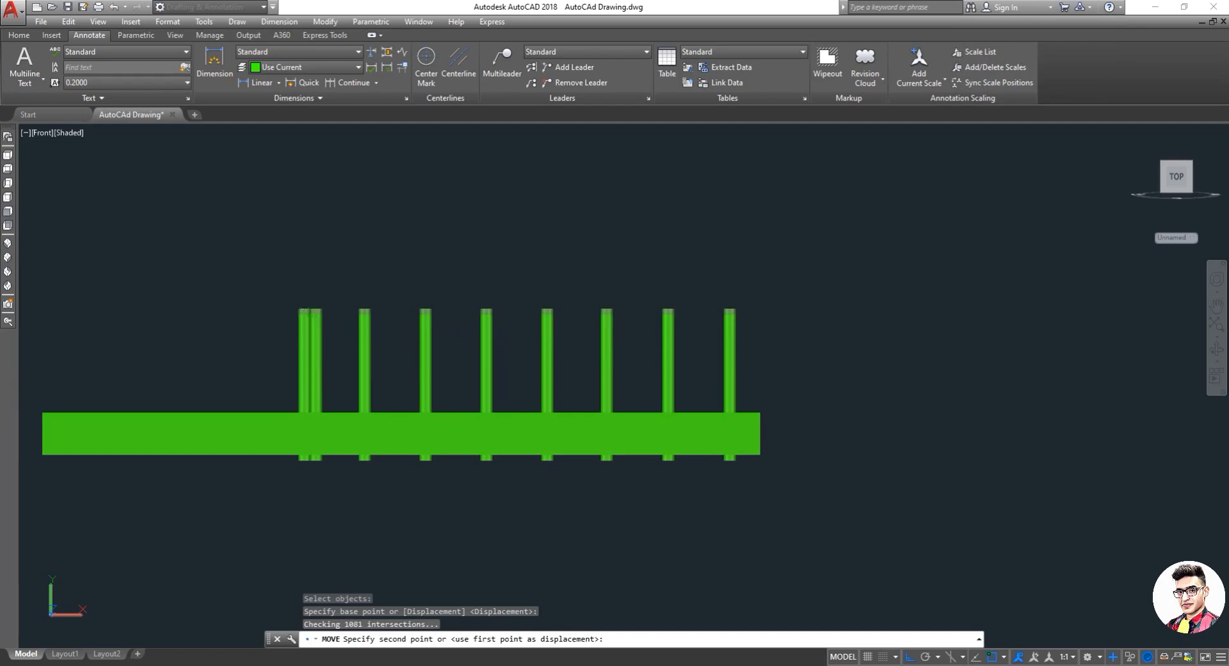
key("ctrl+z")
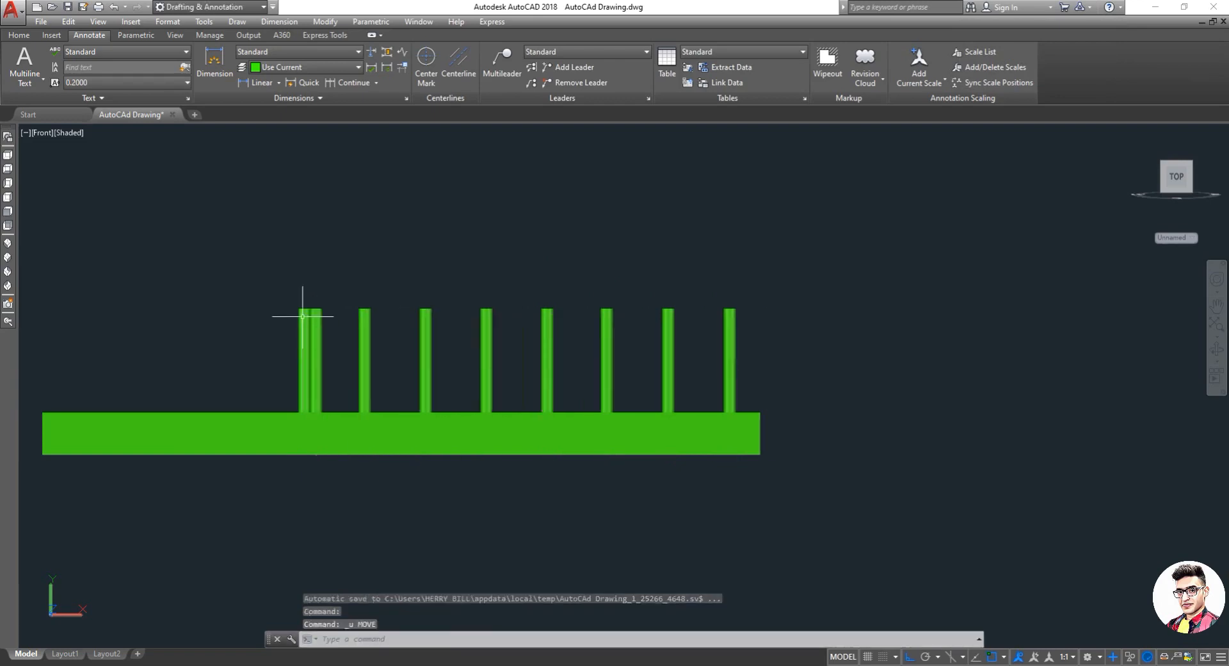
Move all the balusters 7" straight up from a baluster's top corner in the Front view, with Ortho on.
type("m")
key("Return")
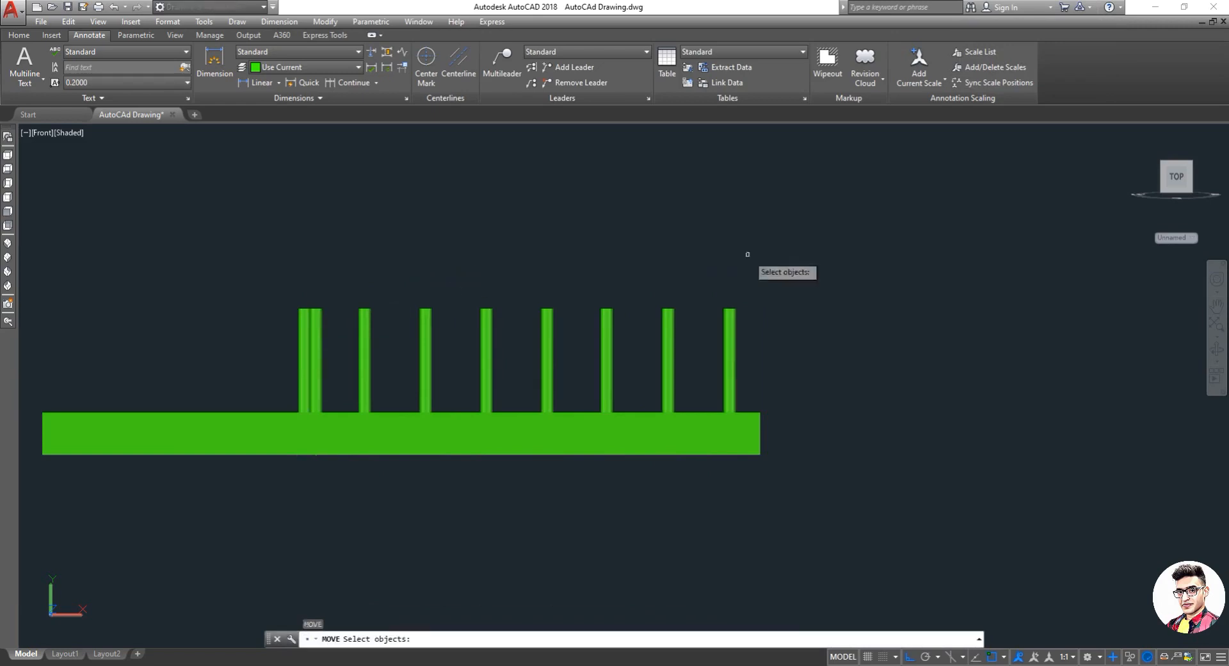
left_click(814, 261)
left_click(190, 359)
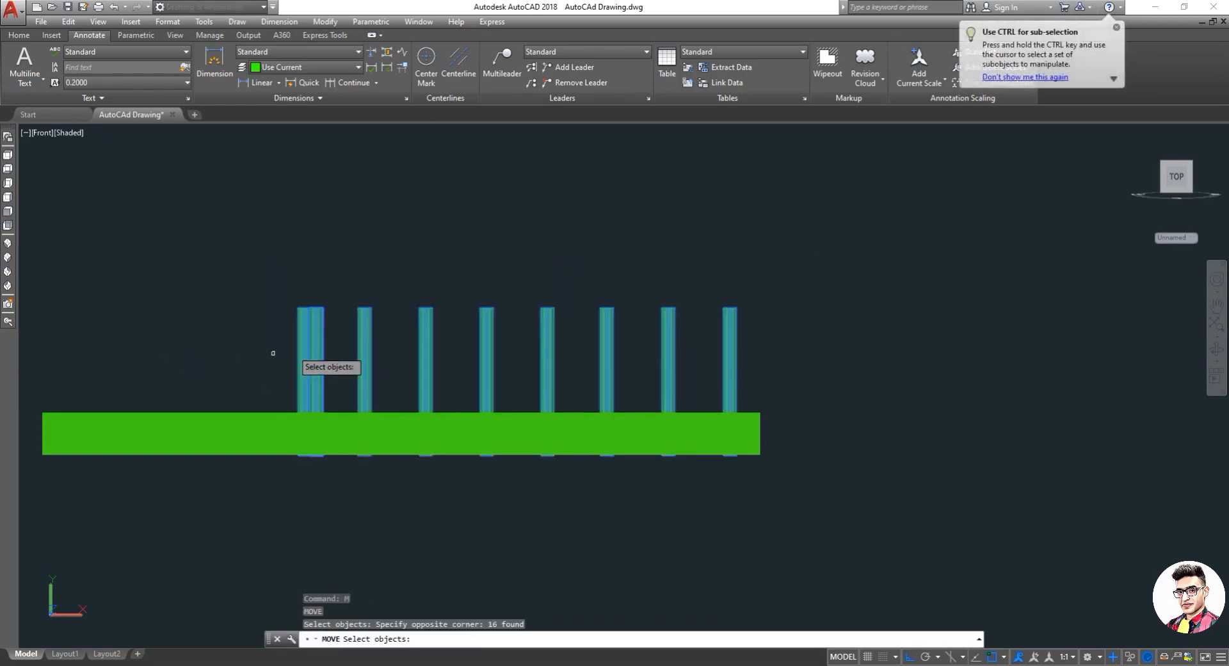
key("Return")
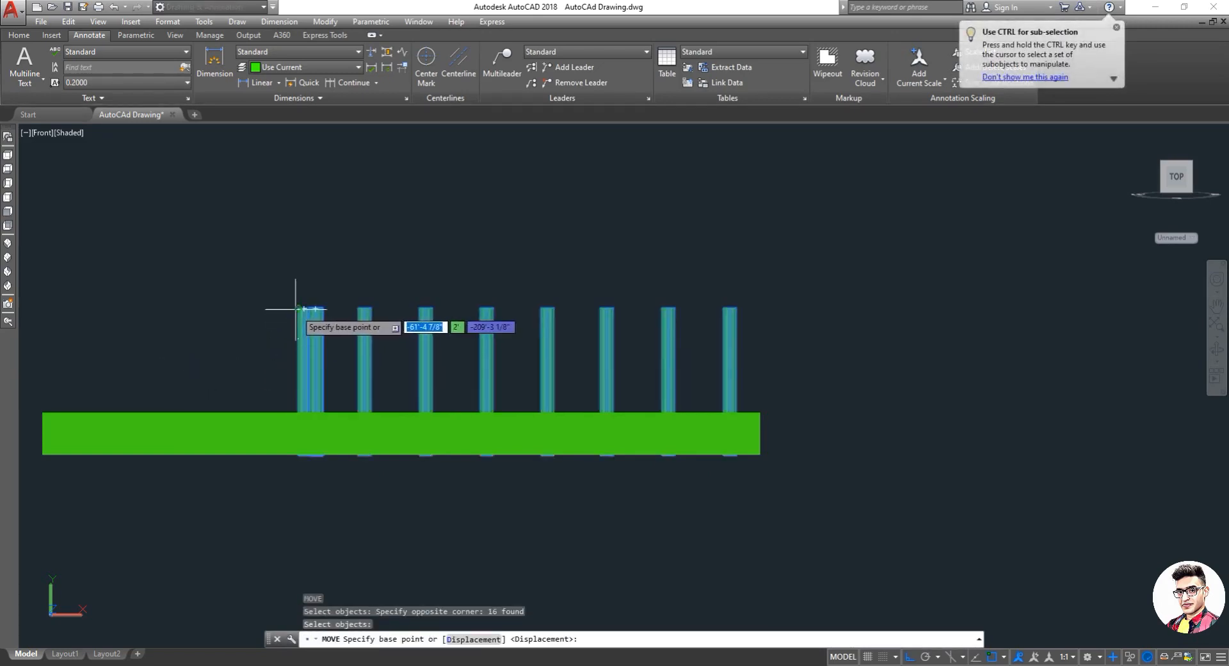
left_click(296, 307)
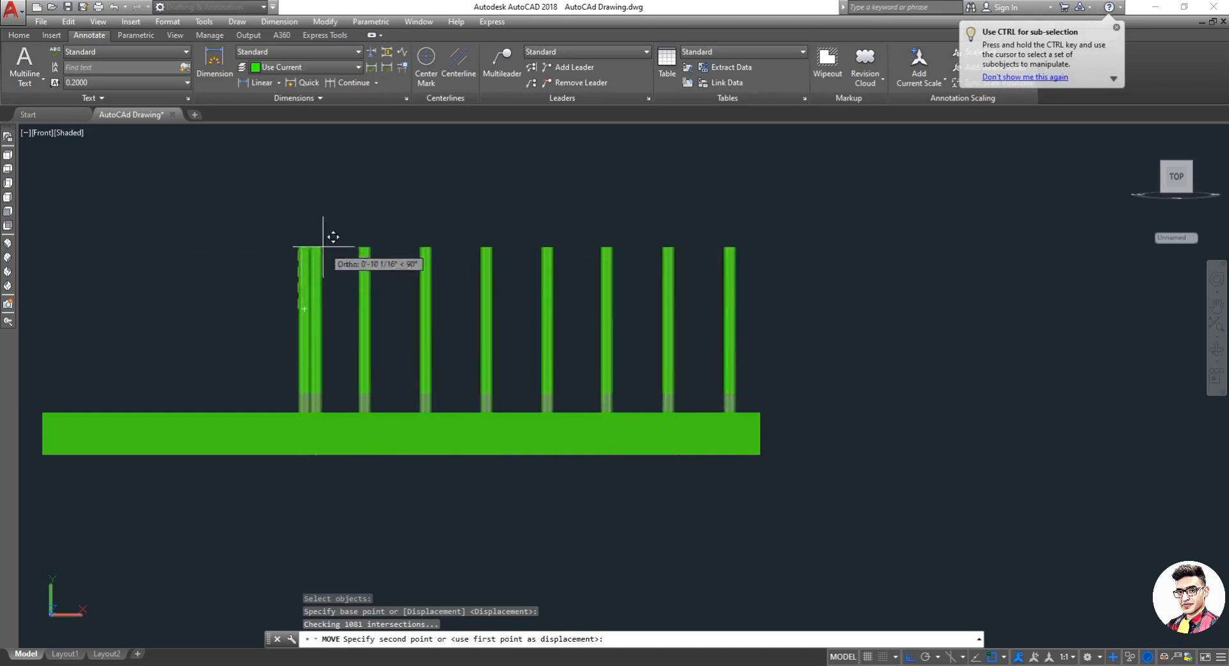
type("7")
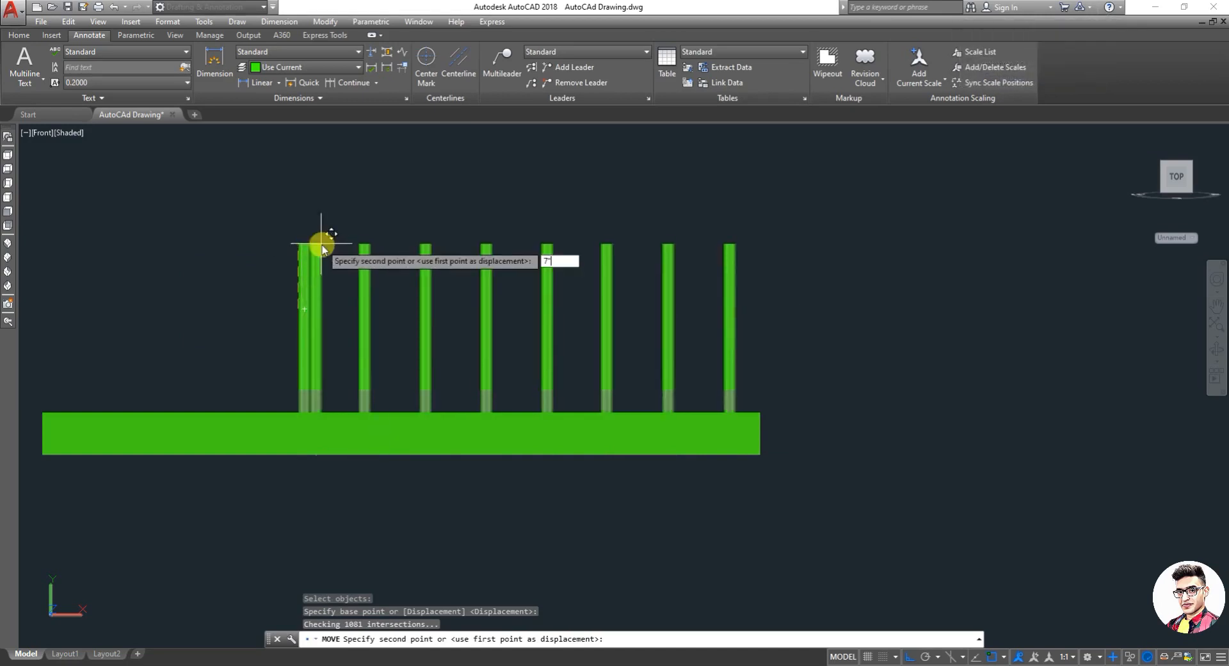
type("\"")
key("Escape")
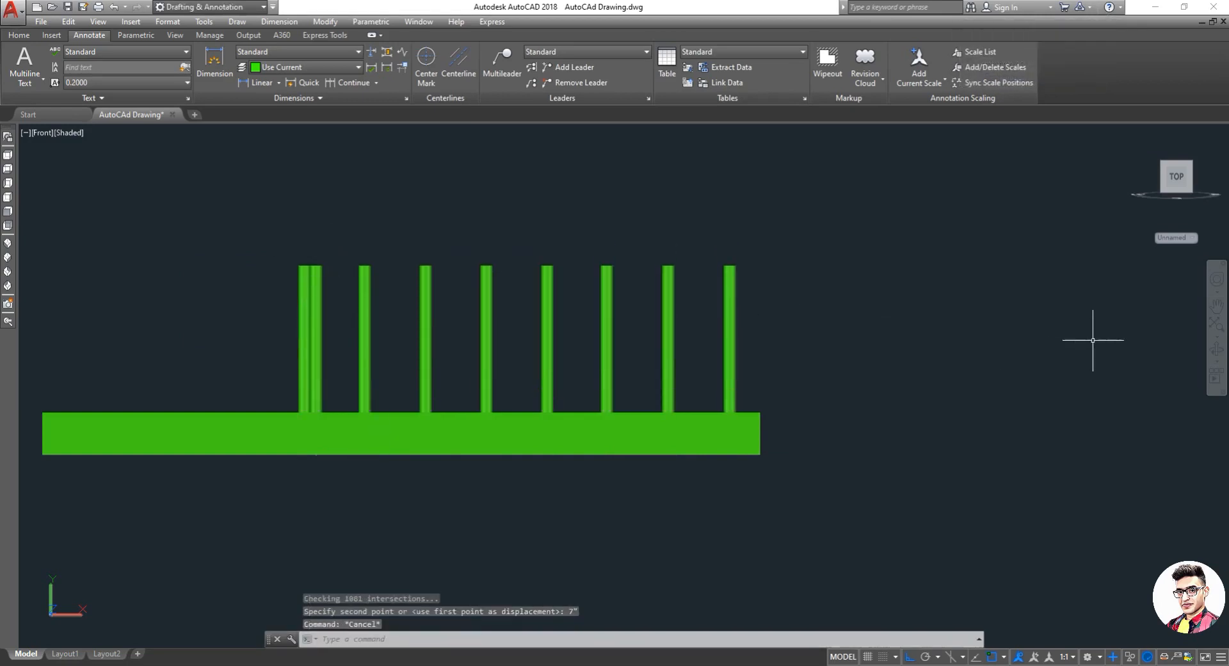
Return to the Top view and limit the running object snap modes to Endpoint only.
left_click(1215, 349)
left_click_drag(672, 403, 412, 415)
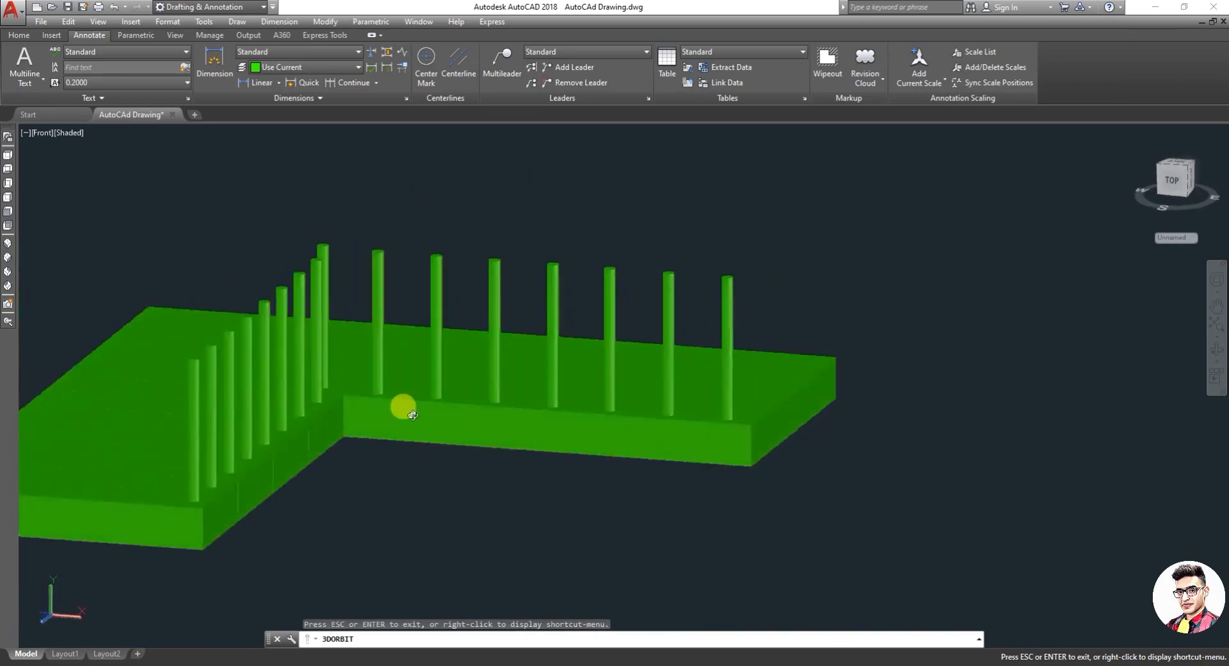
left_click_drag(9, 242, 51, 249)
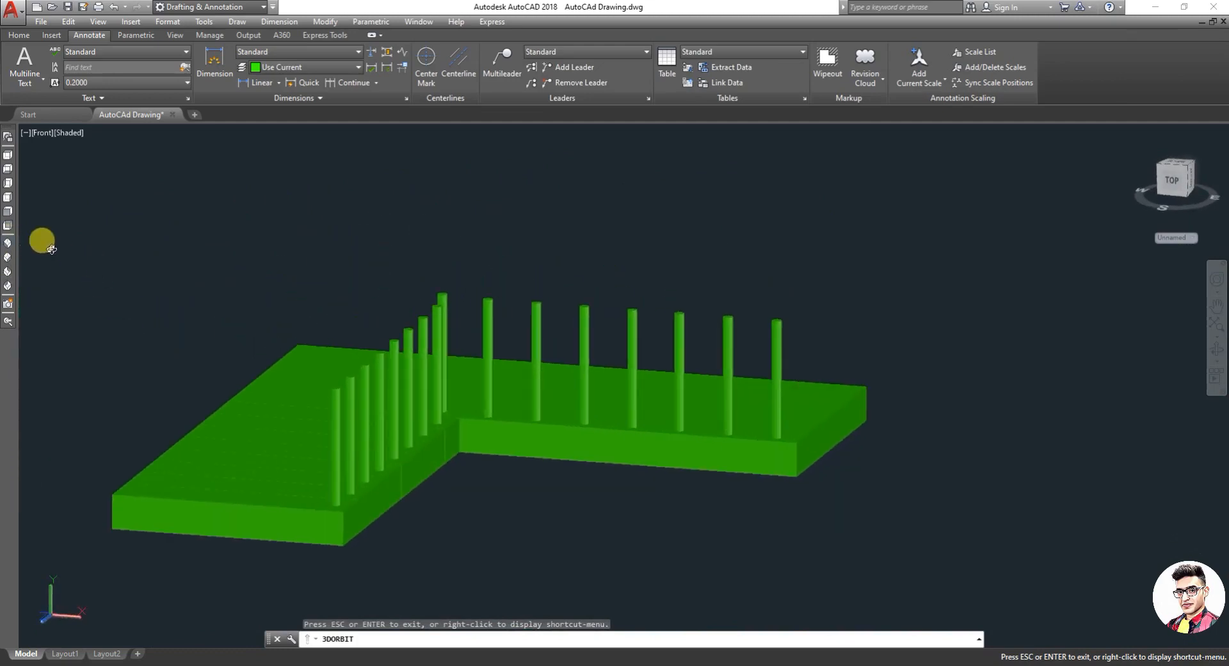
left_click(8, 154)
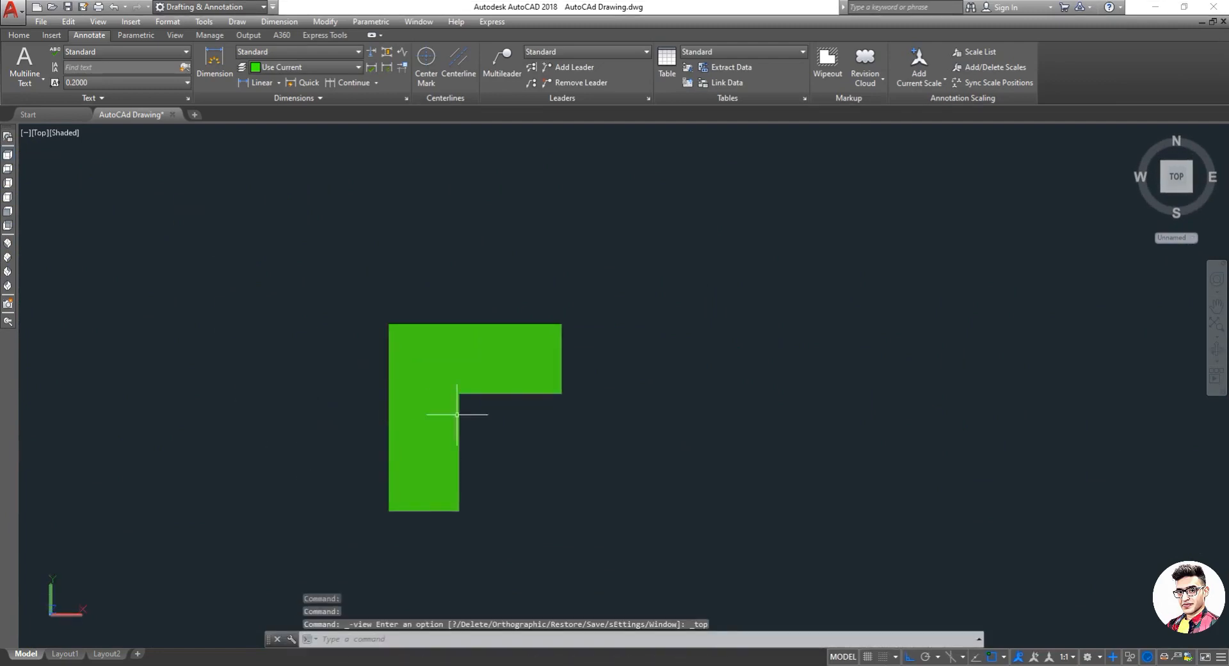
scroll(540, 389, "up", 3)
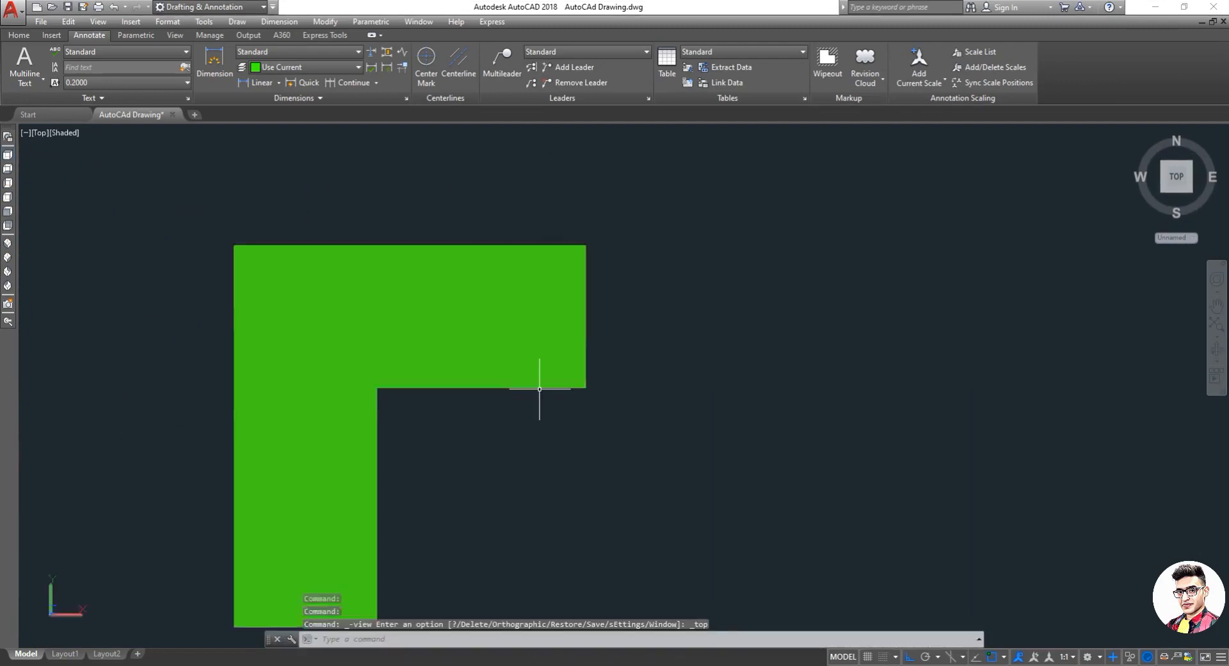
left_click(1005, 657)
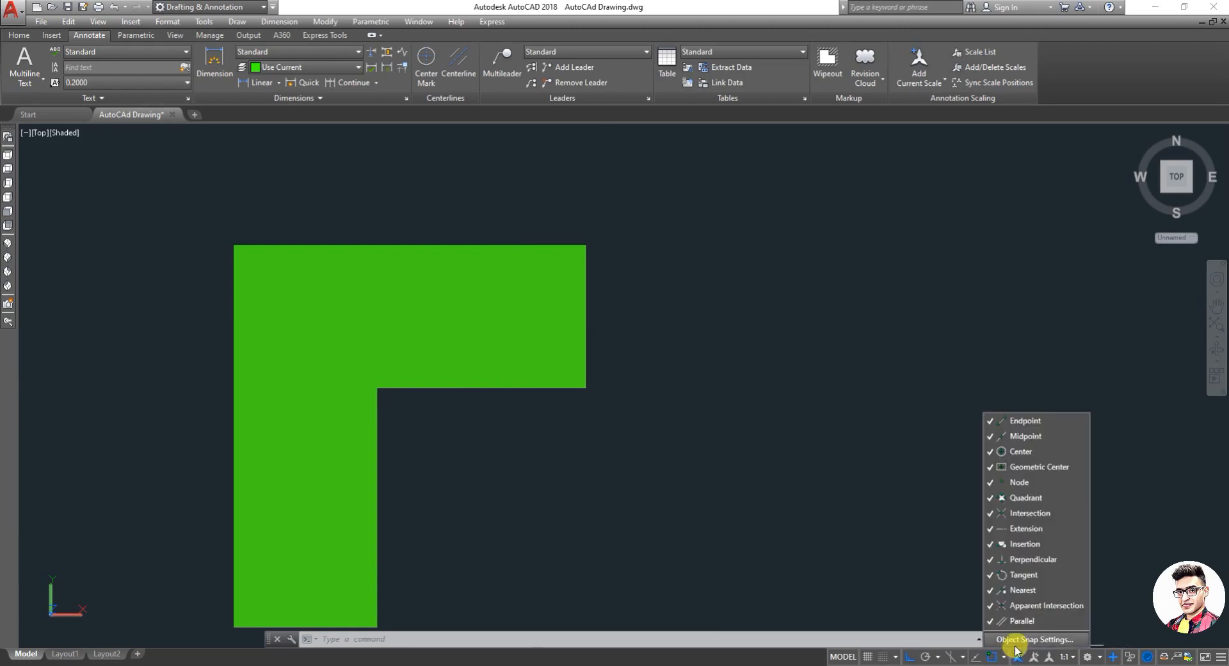
left_click(1010, 640)
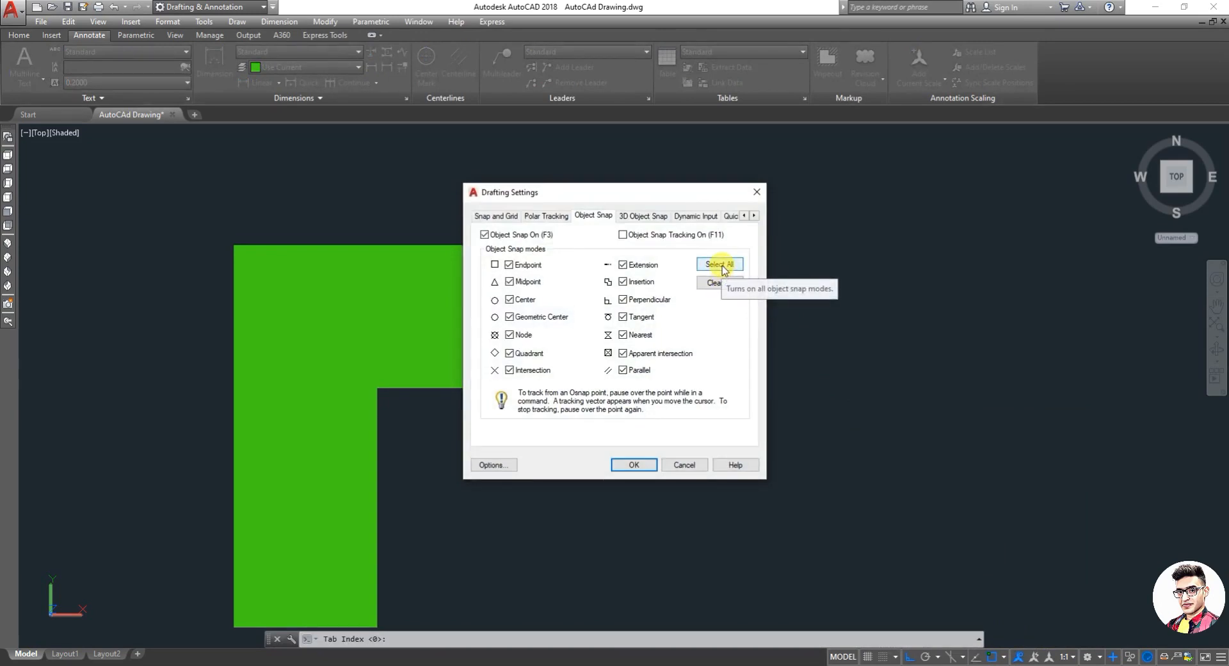
left_click(722, 265)
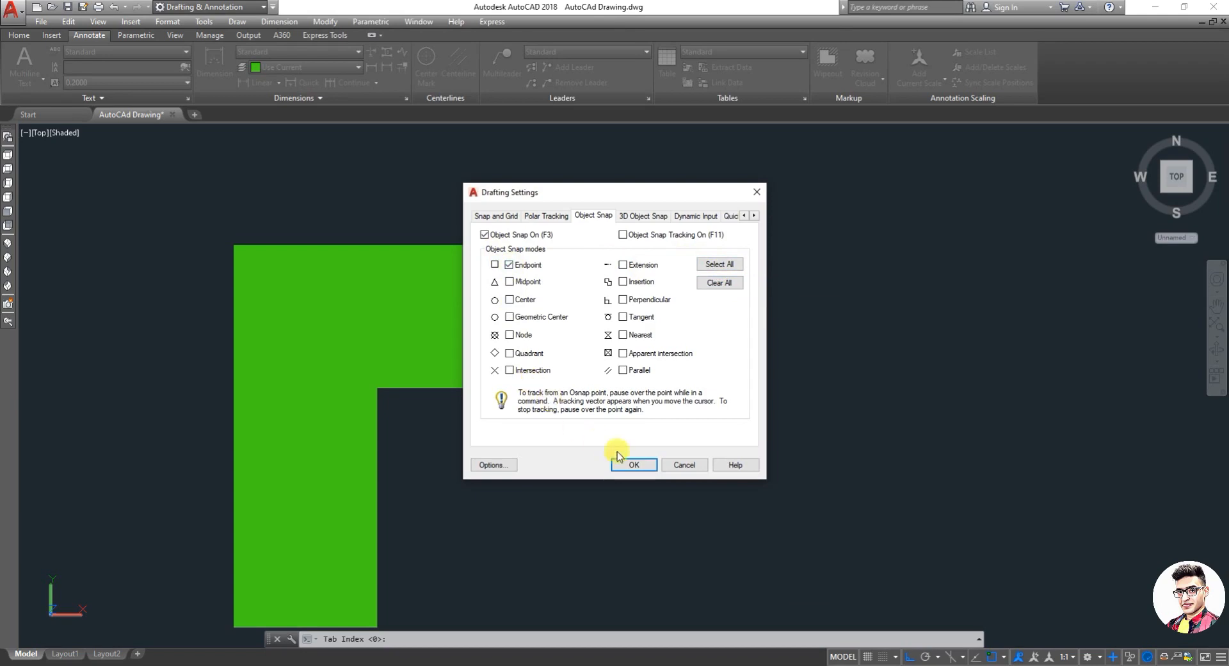
left_click(648, 468)
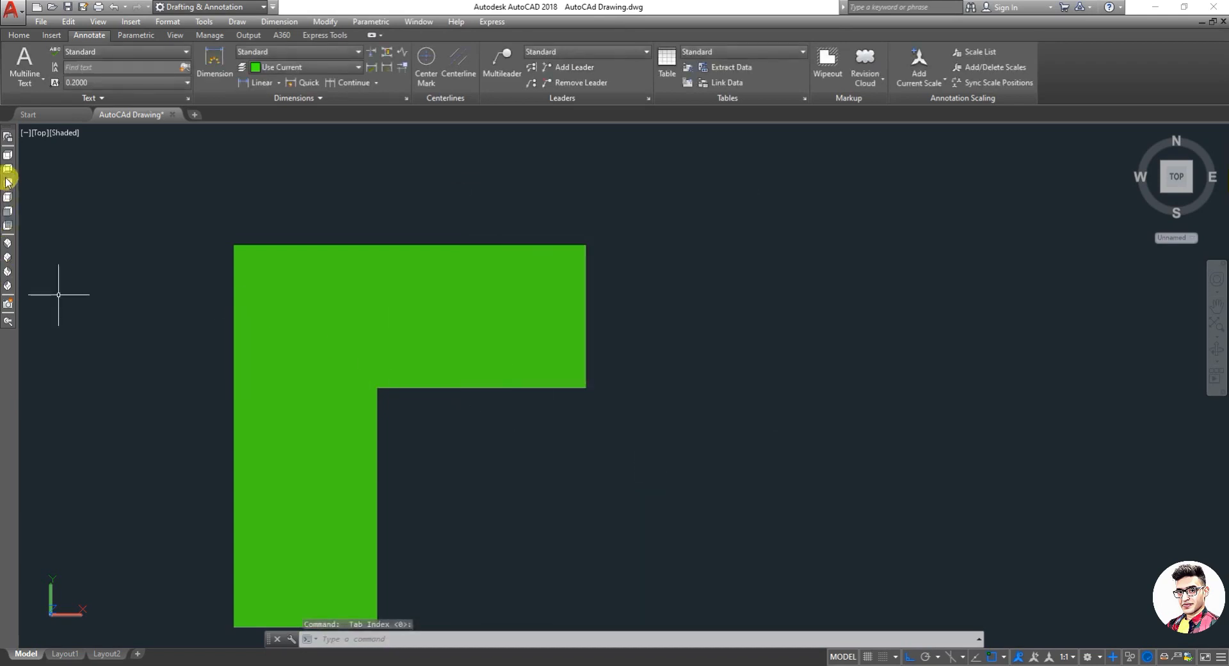
Orbit from the plan to a 3D view and then a left-side view to examine the end tread and the row of balusters.
left_click(1218, 331)
left_click_drag(617, 448, 683, 416)
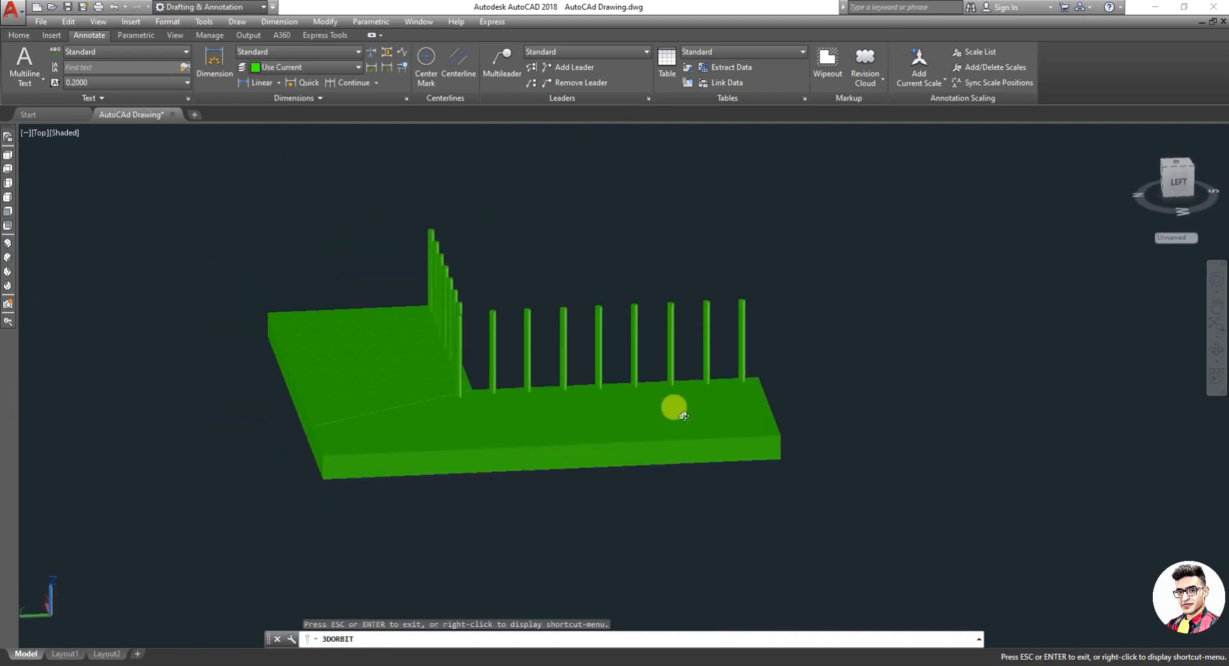
scroll(683, 416, "up", 3)
key("Escape")
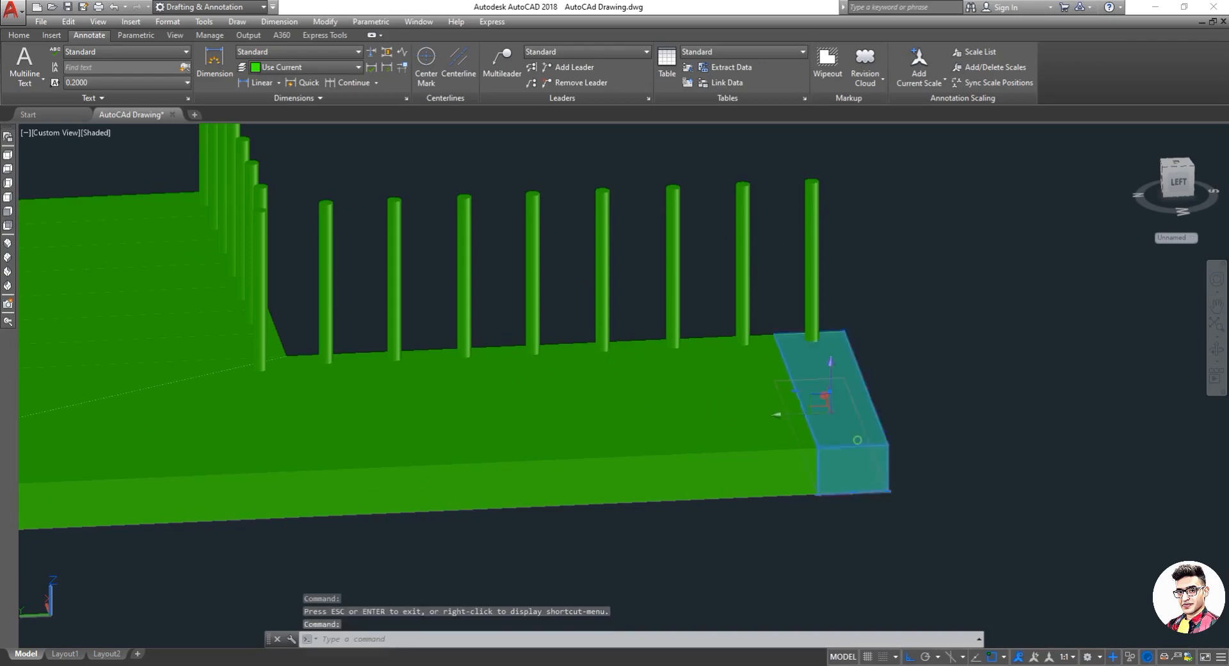
left_click(856, 440)
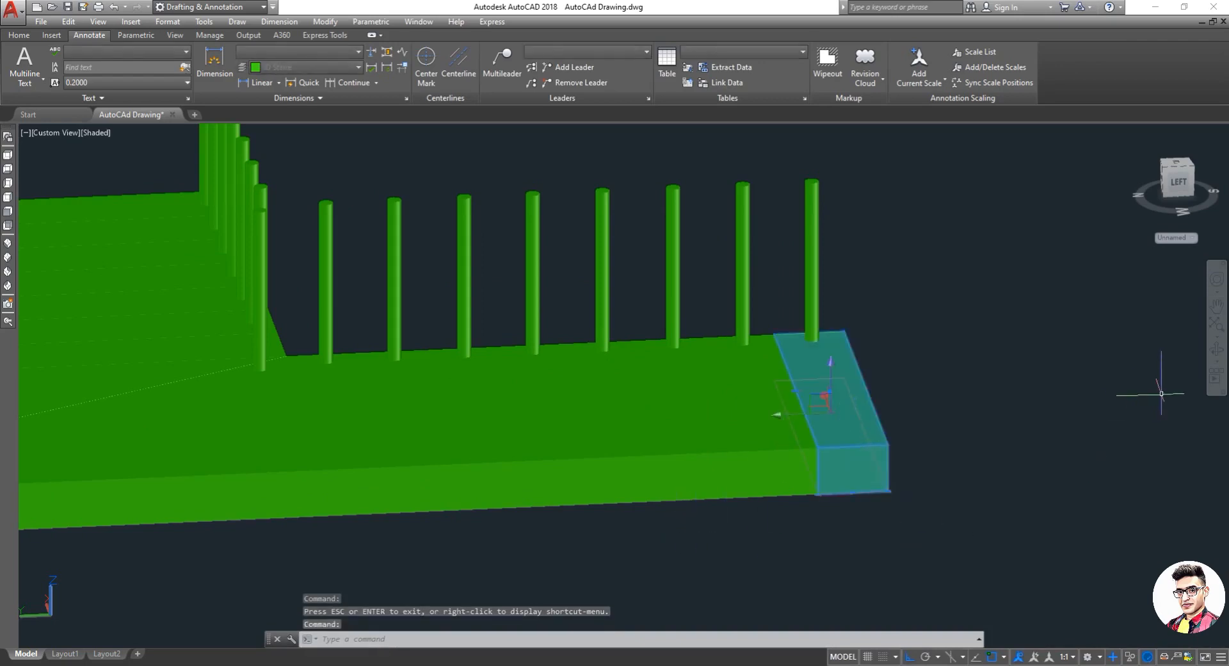
left_click(1213, 341)
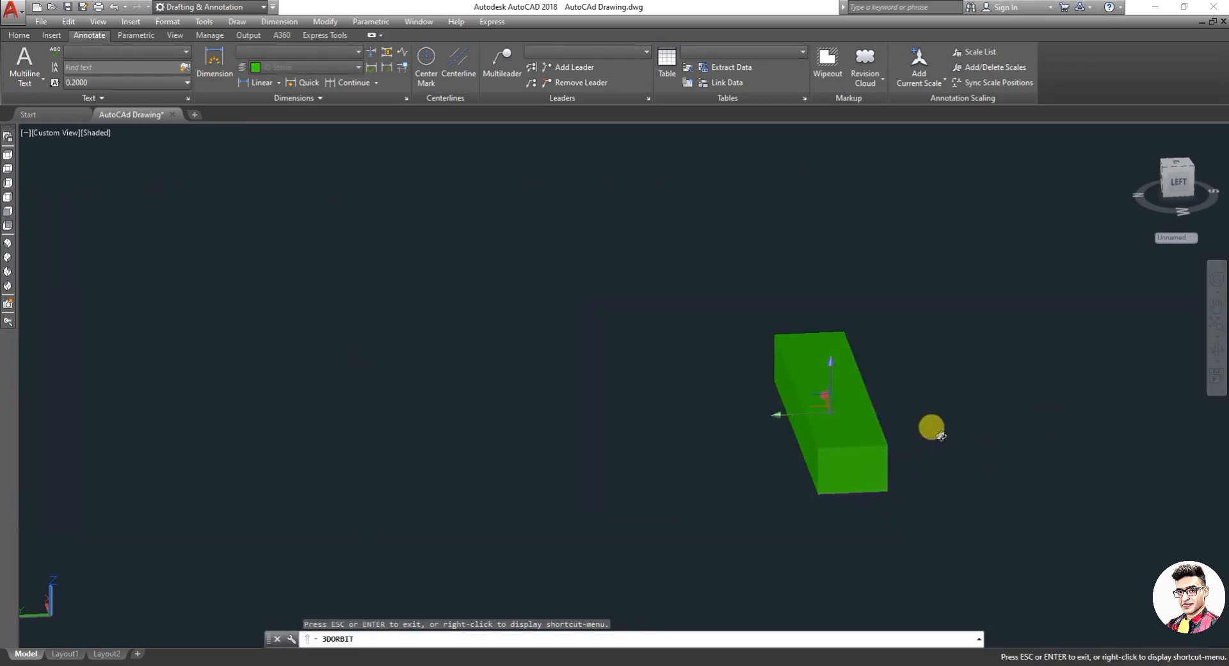
key("Escape")
scroll(810, 570, "down", 5)
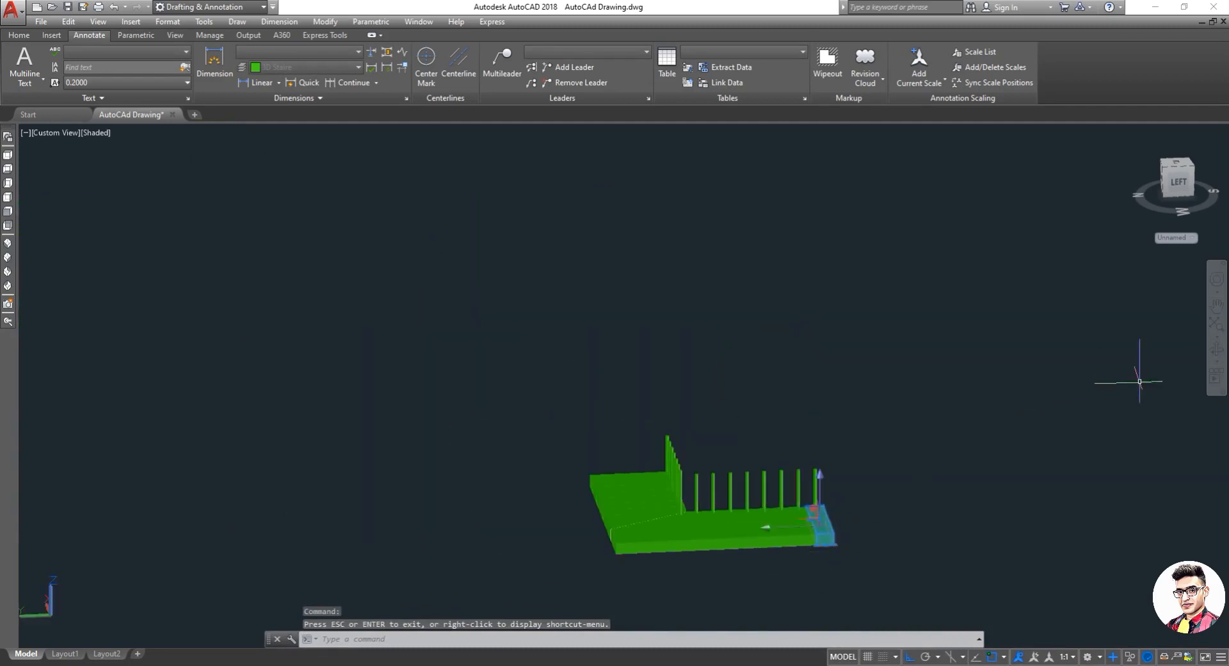
left_click(1216, 349)
left_click_drag(959, 524, 804, 566)
key("Escape")
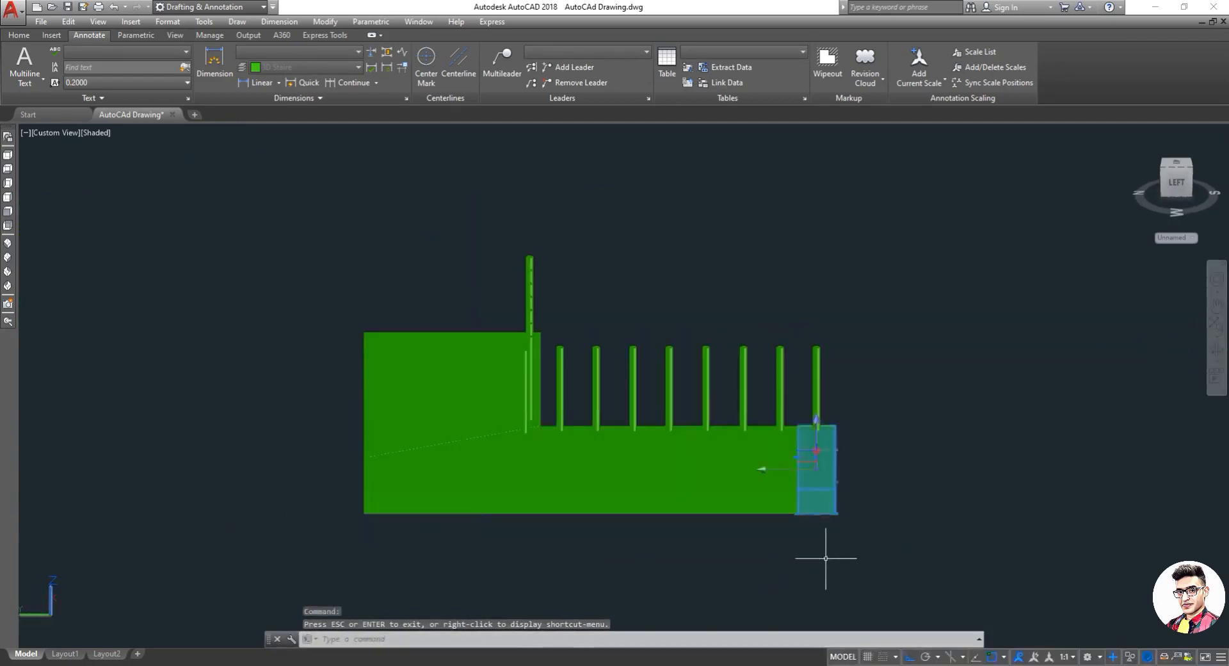
scroll(765, 571, "up", 3)
scroll(756, 567, "down", 4)
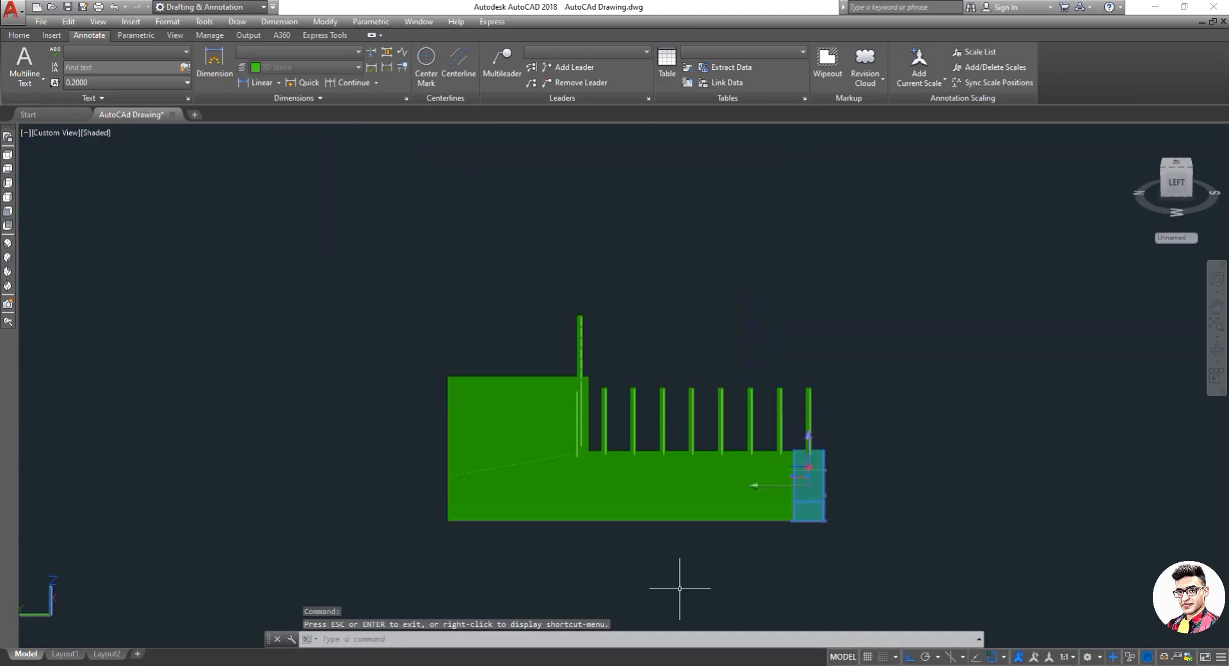
scroll(557, 590, "up", 5)
scroll(593, 563, "down", 5)
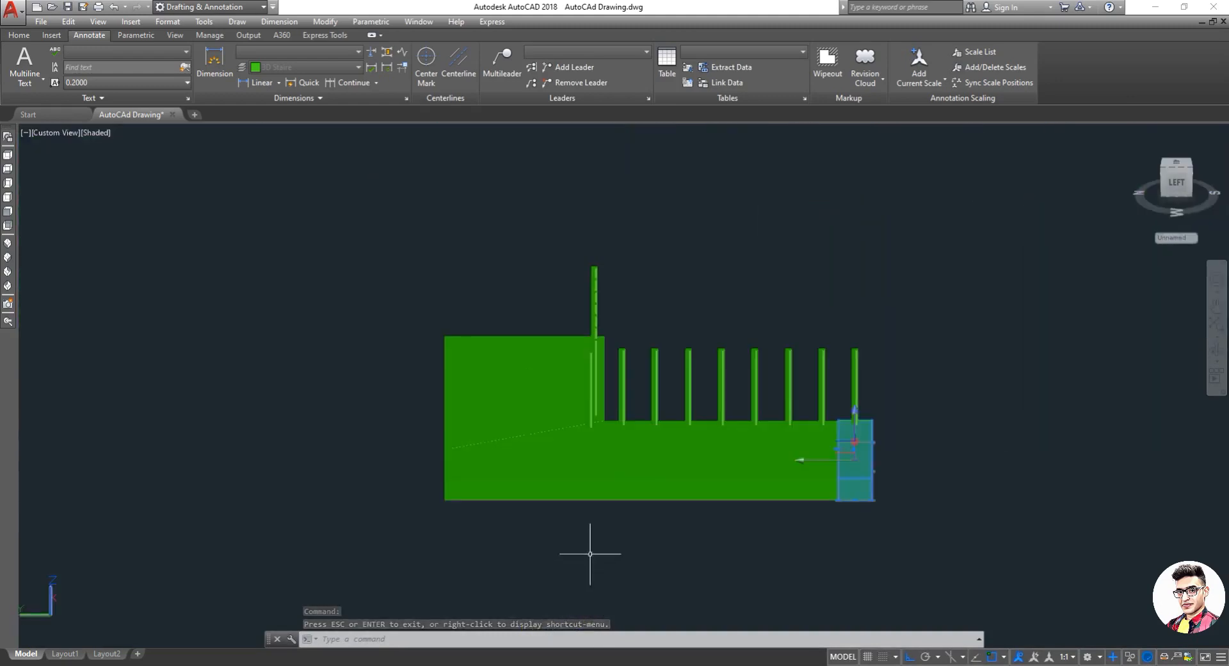
scroll(598, 546, "up", 3)
scroll(597, 546, "down", 2)
scroll(604, 543, "up", 2)
key("Escape")
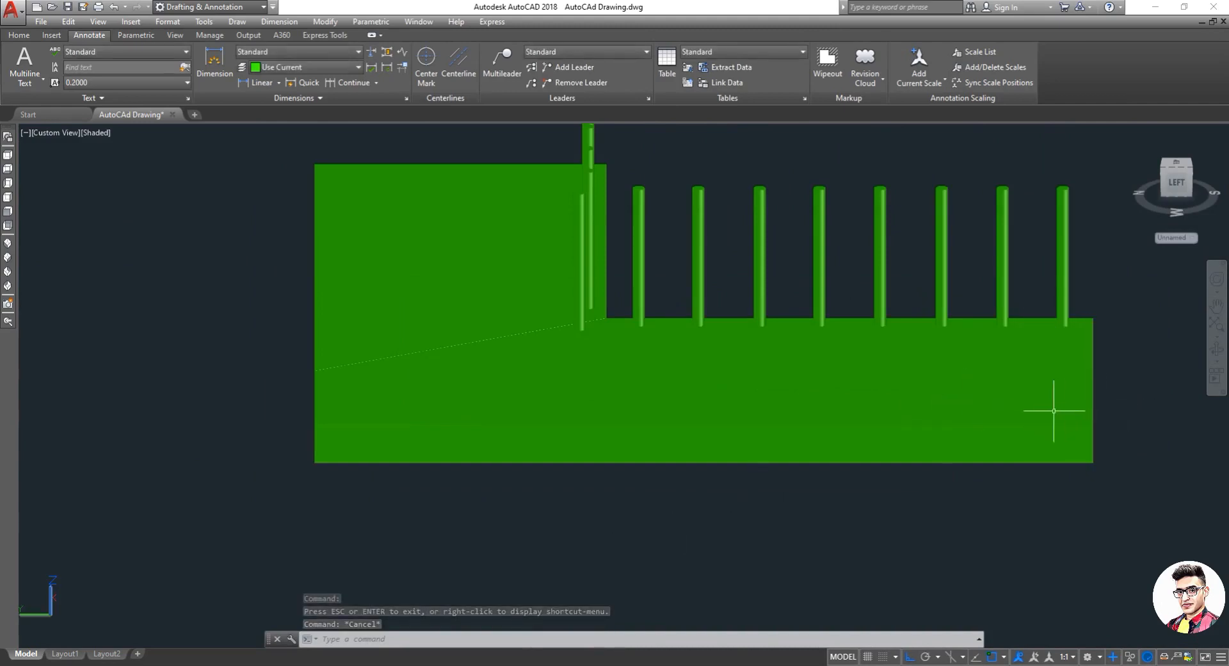
Move the second tread and its baluster straight up 7" from the tread's bottom corner, onto the first tread's top level.
type("M")
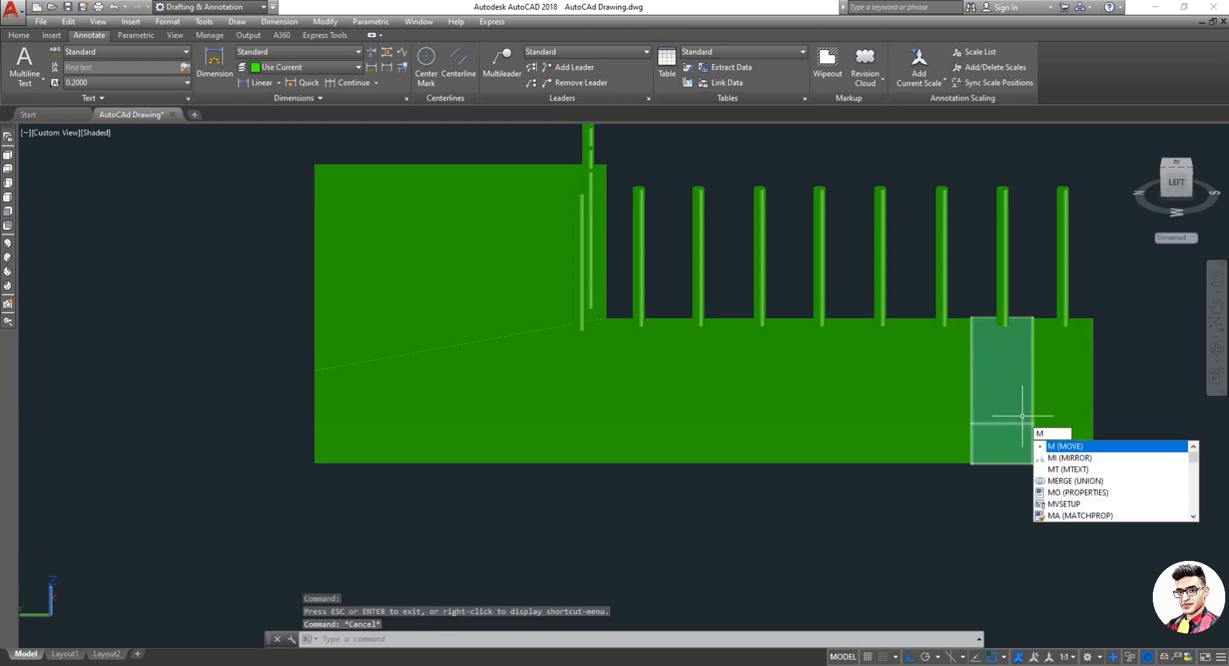
key("Return")
left_click(1021, 418)
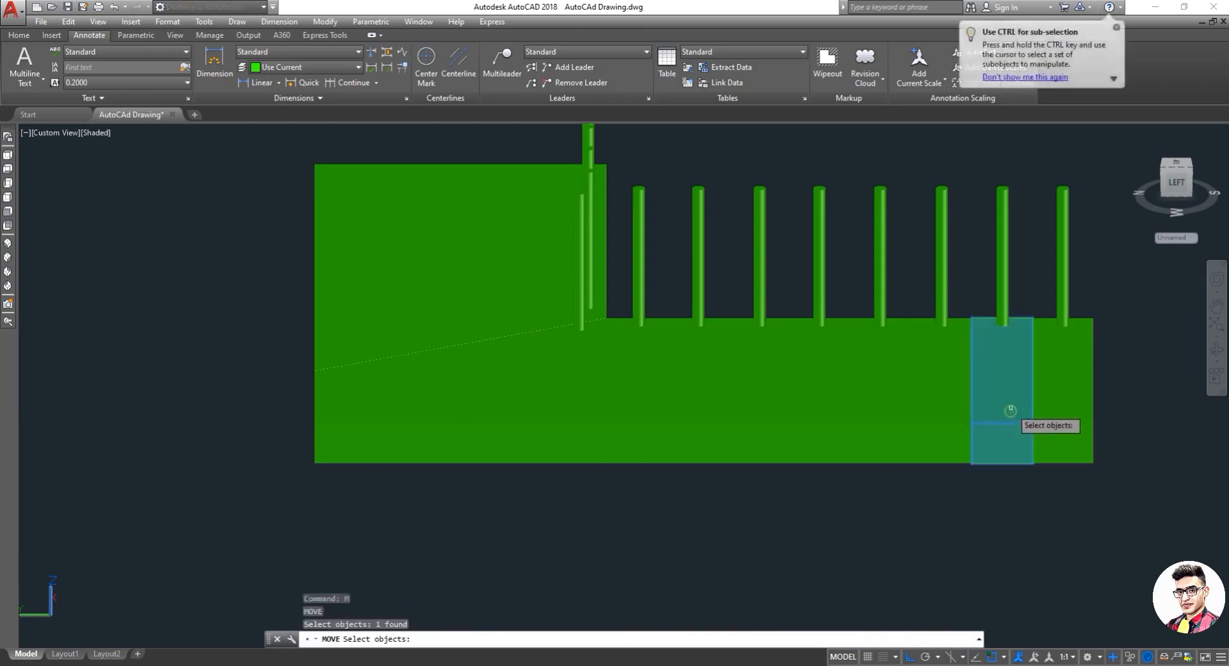
left_click(1003, 272)
key("Return")
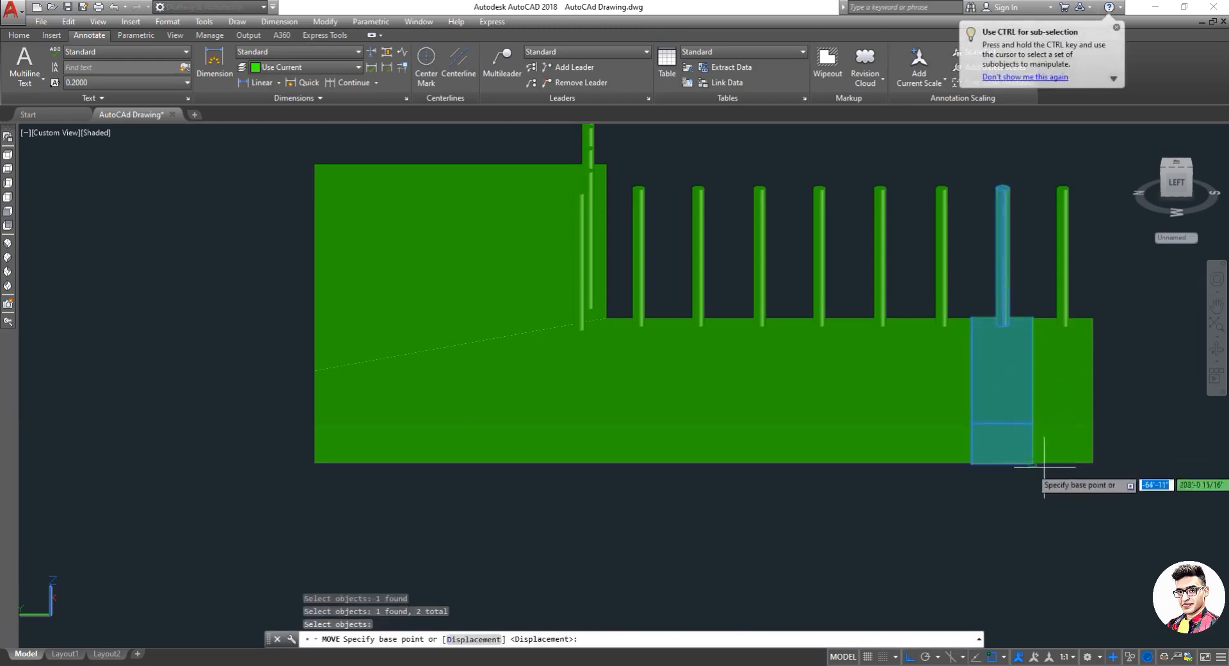
left_click(1032, 462)
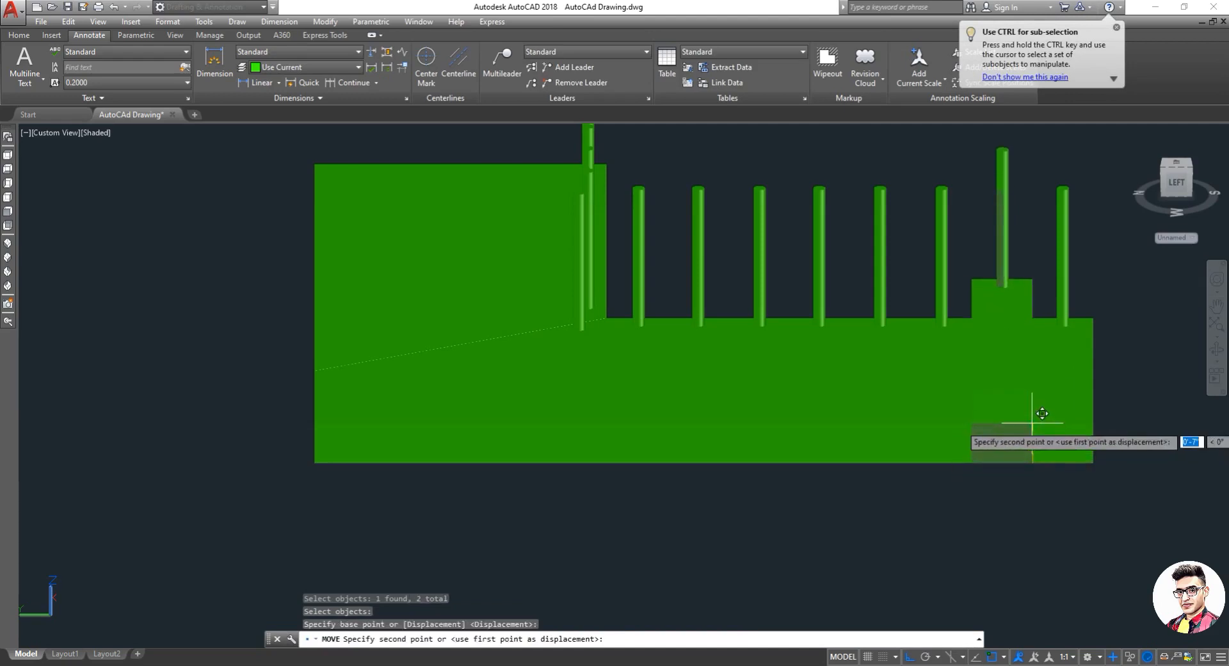
left_click(909, 461)
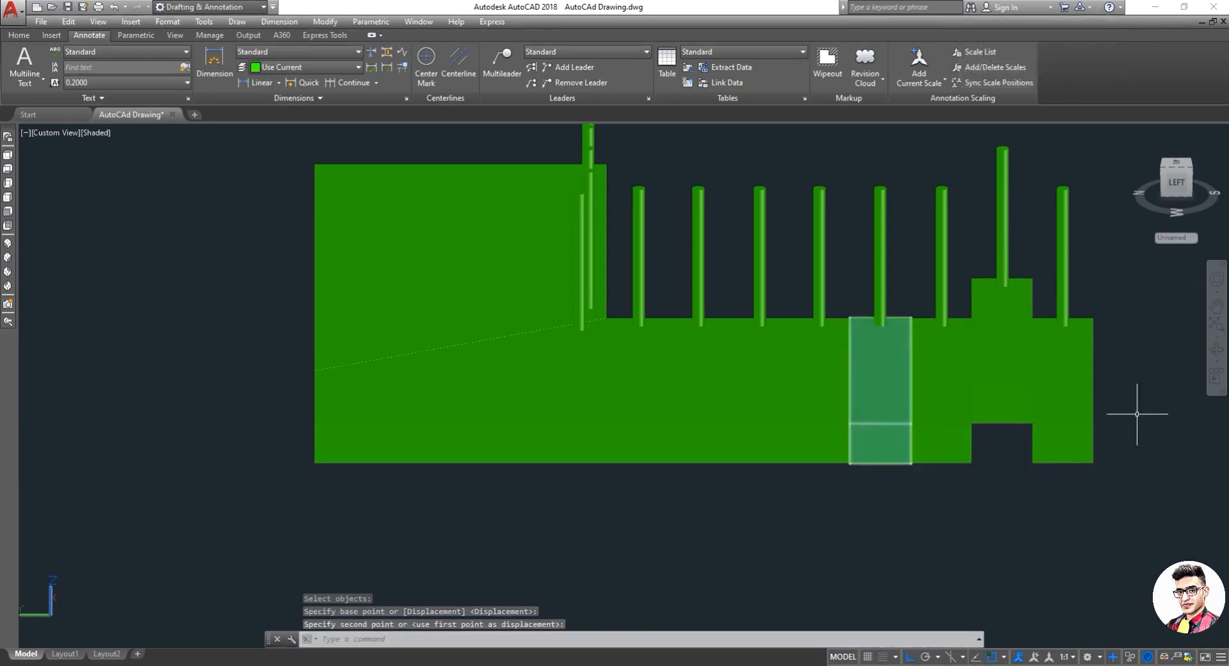
In an orbited 3D view, move the third tread and its baluster up 1'-2", snapping its bottom corner to the second tread's top corner.
left_click(1215, 347)
mouse_move(878, 499)
left_mouse_down()
mouse_move(858, 518)
mouse_move(1043, 497)
left_mouse_up()
left_click_drag(1078, 410, 1025, 410)
key("Escape")
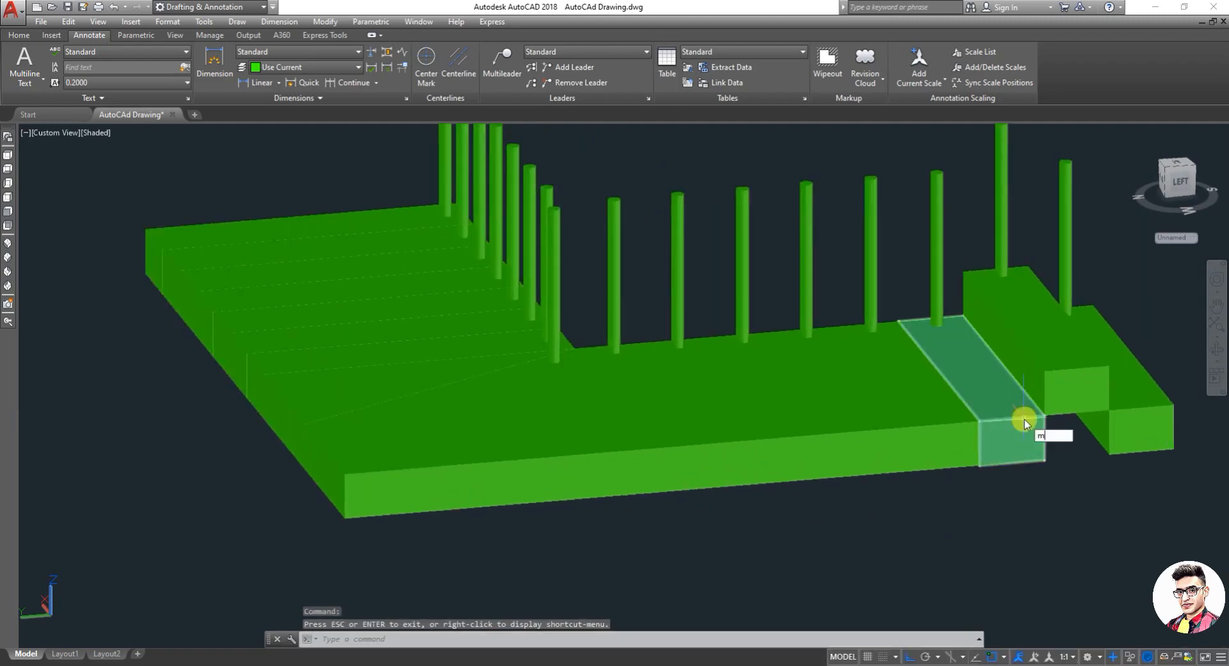
type("m")
key("Return")
left_click(1008, 426)
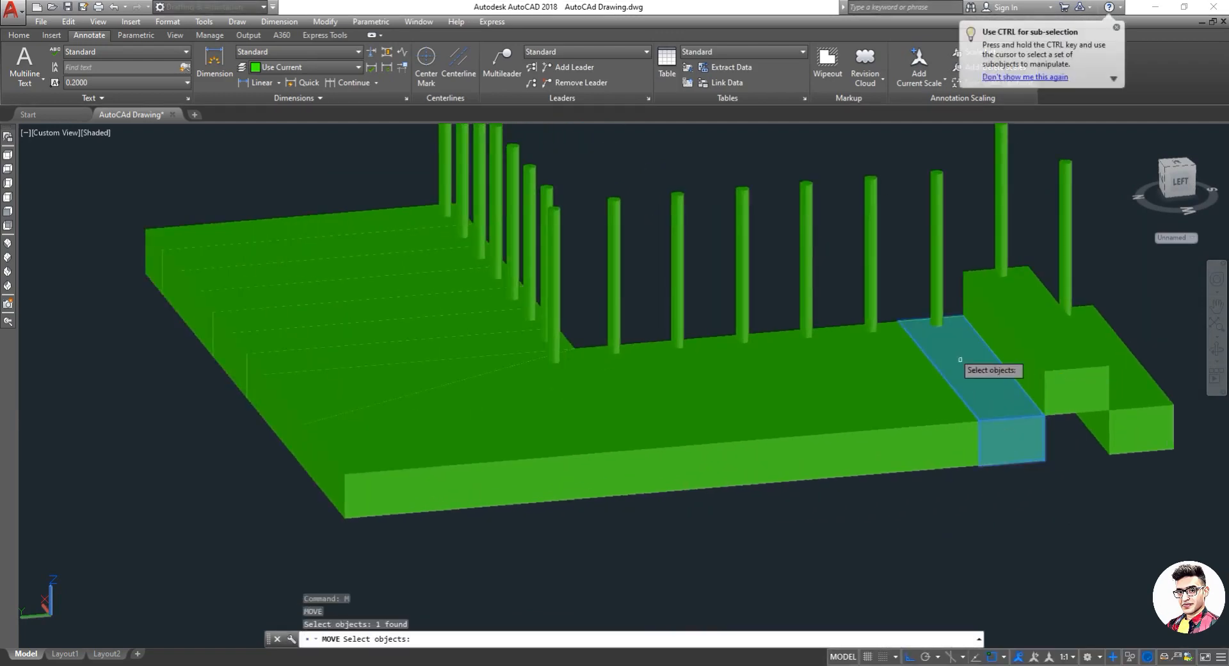
left_click(941, 316)
key("Return")
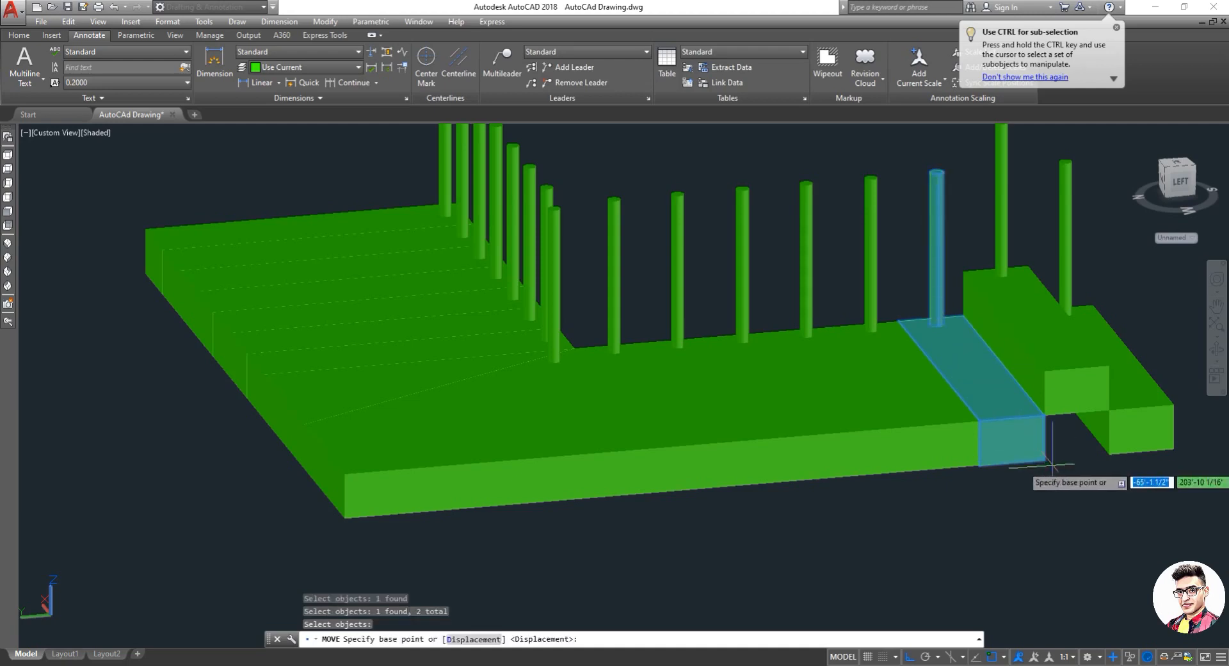
left_click(1045, 461)
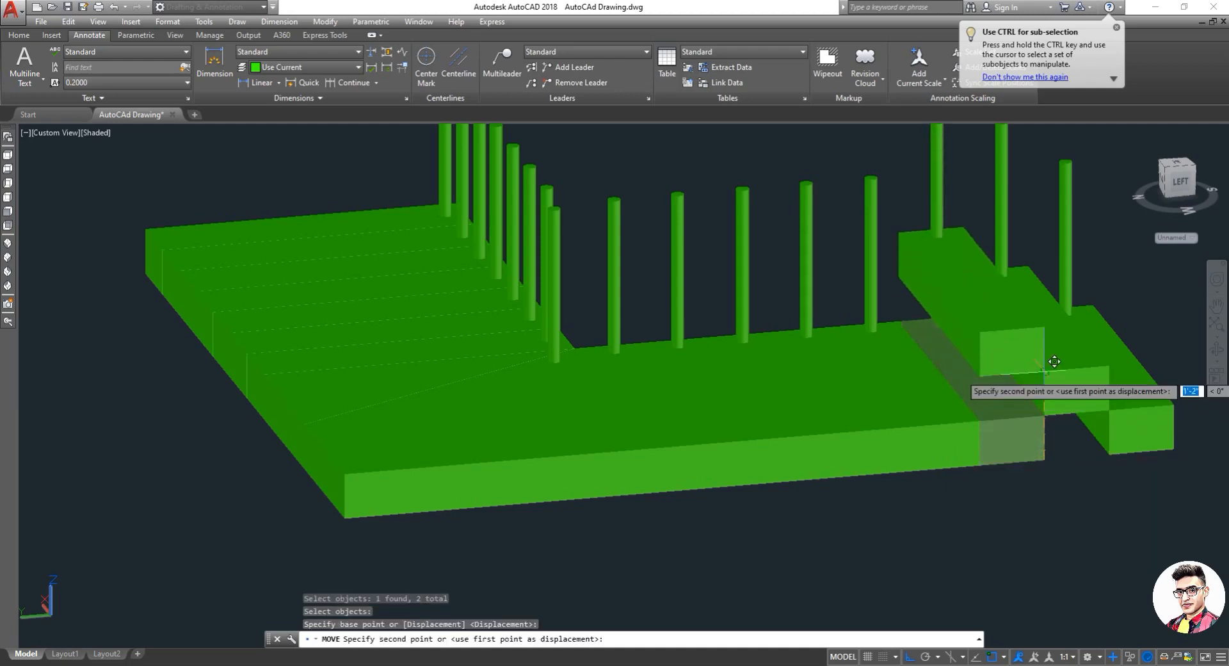
left_click(980, 467)
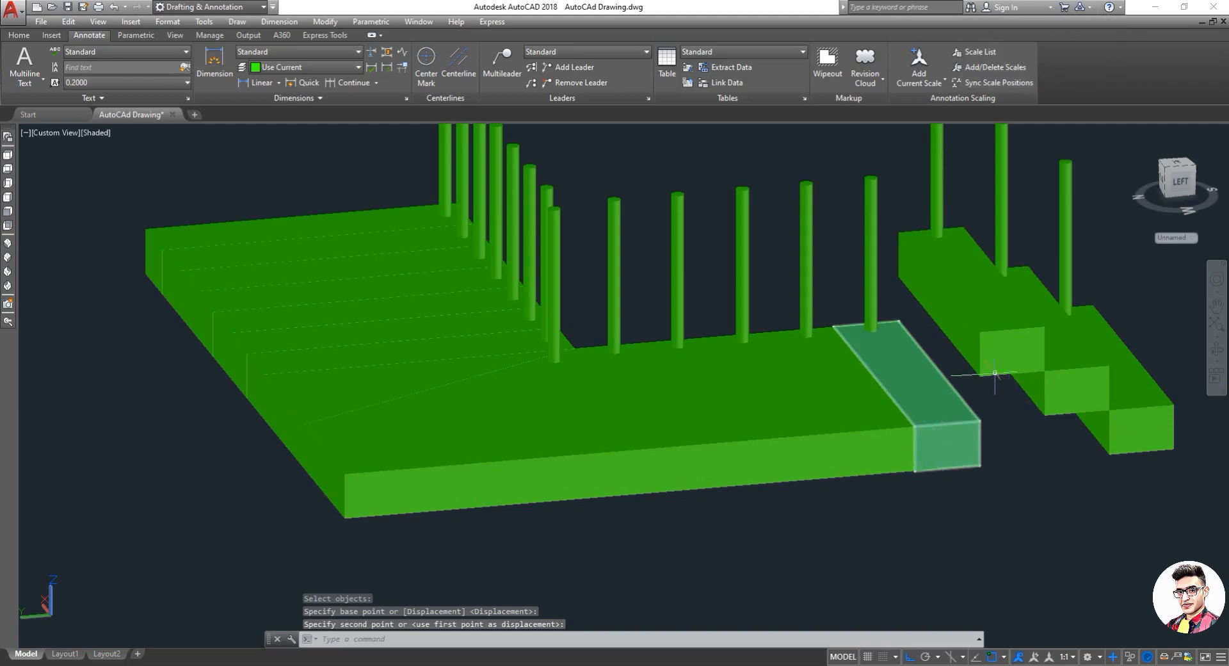
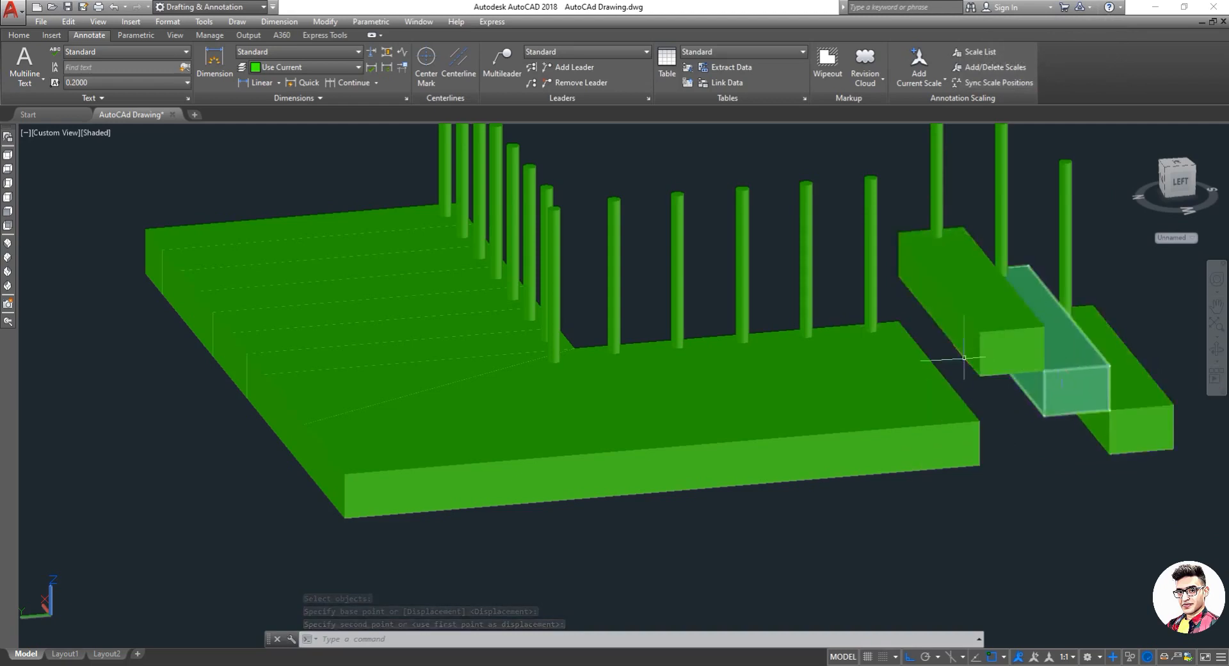
Move the fourth tread and its baluster straight up 1'-9", snapping its bottom corner to the third tread's top corner.
type("m")
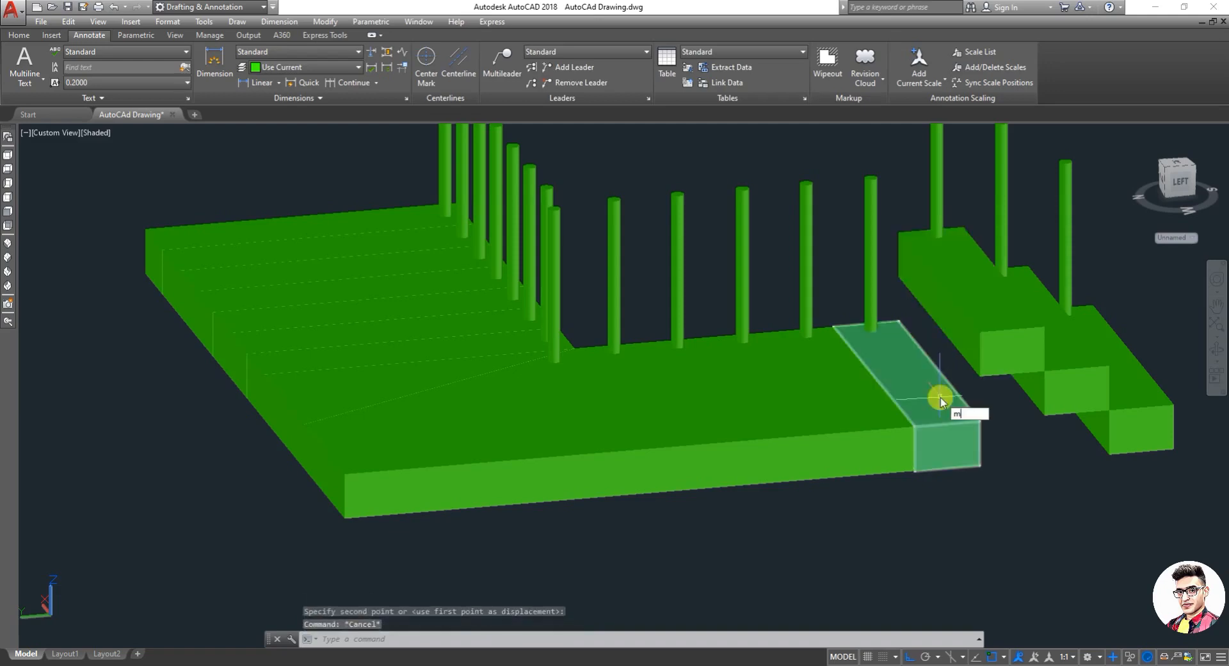
key("Return")
left_click(936, 406)
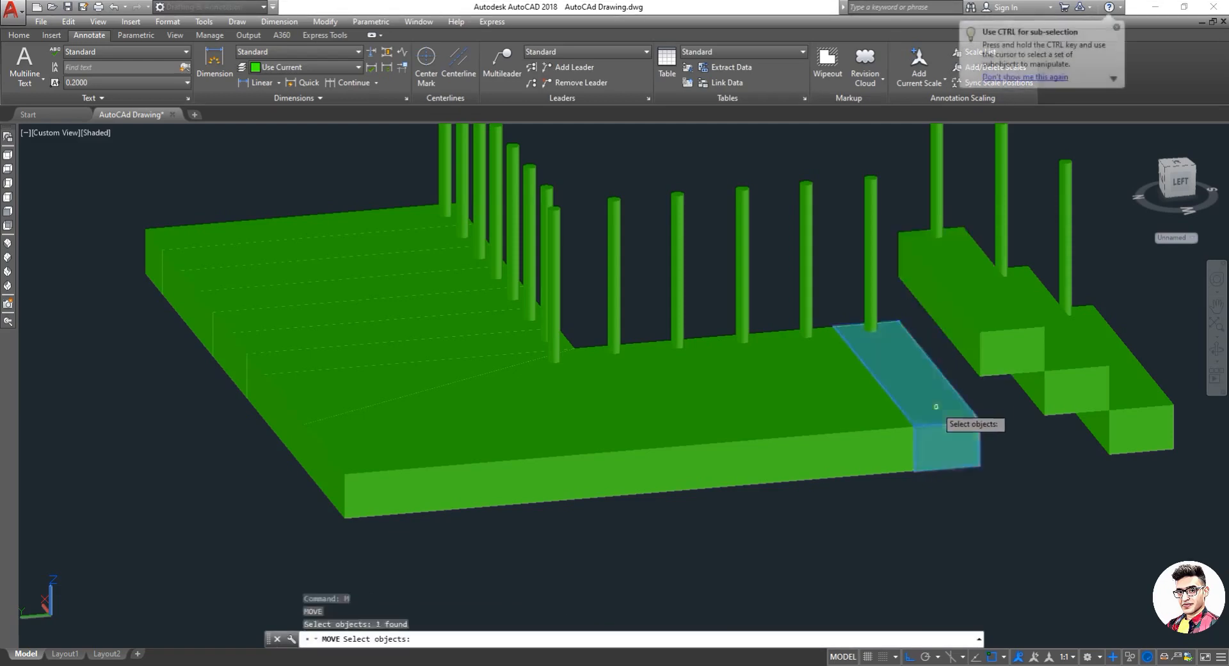
left_click(871, 316)
key("Return")
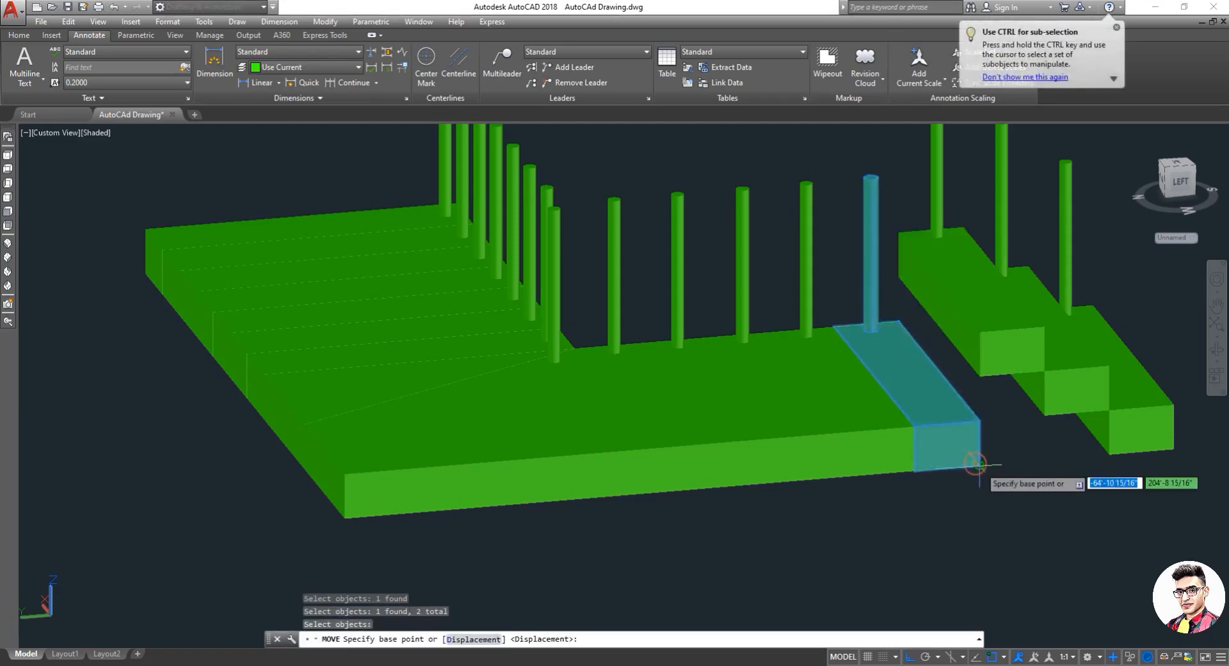
left_click(977, 464)
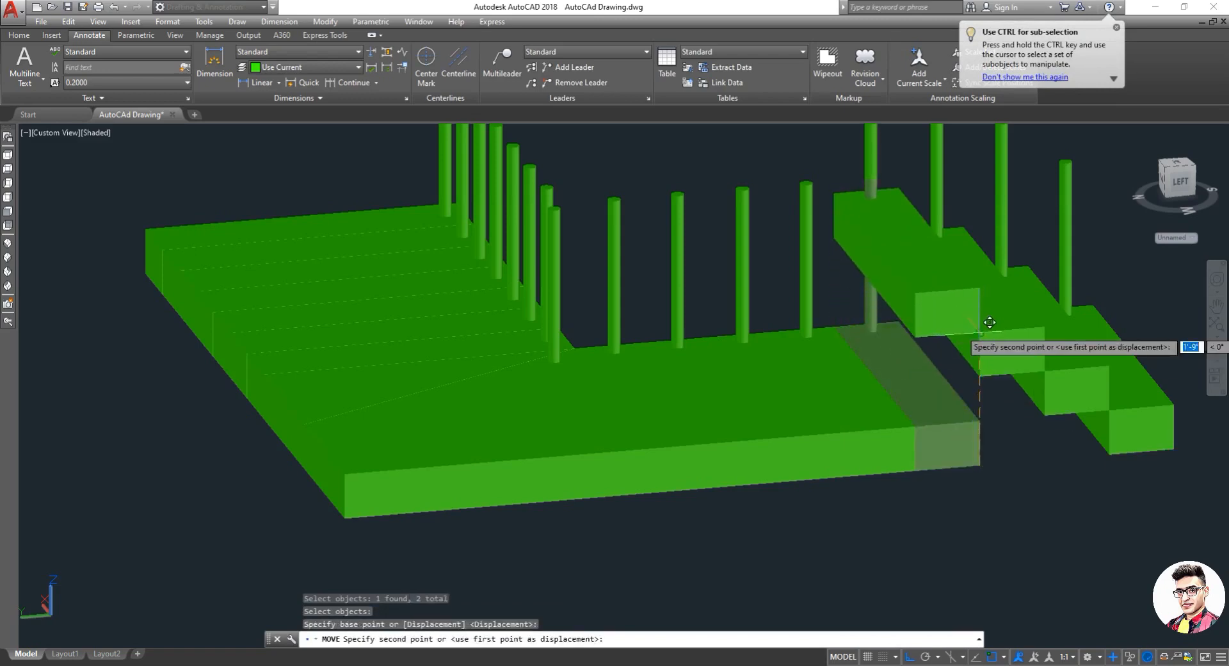
left_click(947, 356)
Move the fifth tread and its baluster straight up so its bottom corner meets the fourth tread's top corner.
scroll(896, 403, "down", 3)
scroll(903, 404, "up", 2)
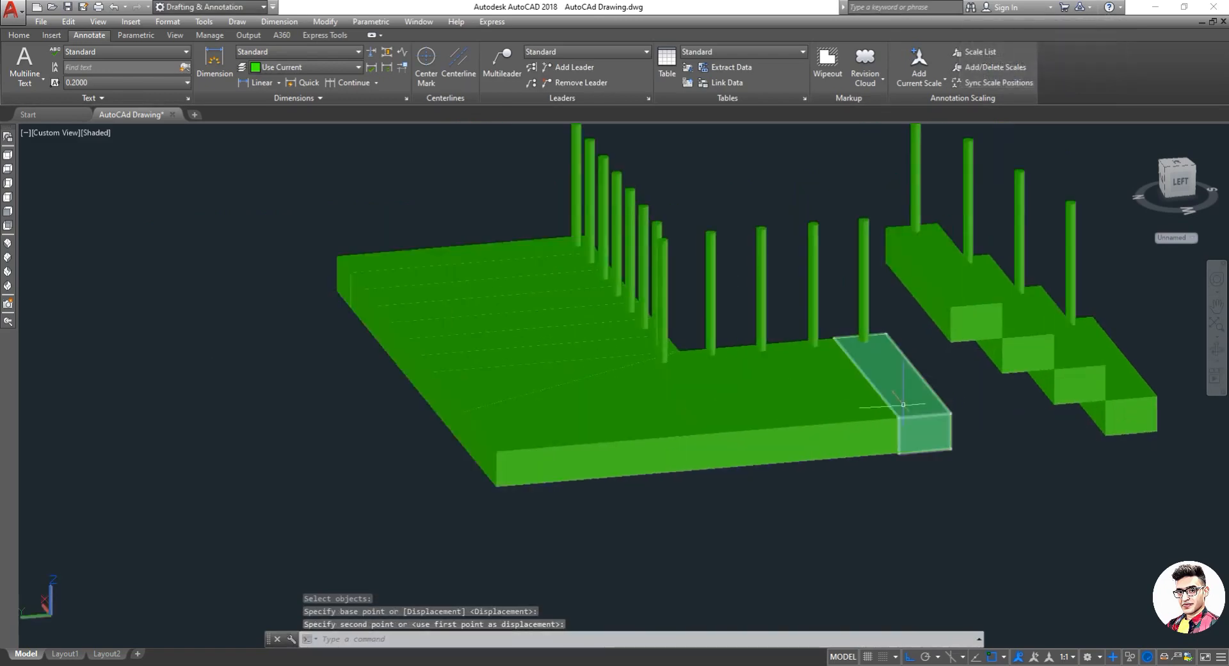
scroll(896, 413, "up", 2)
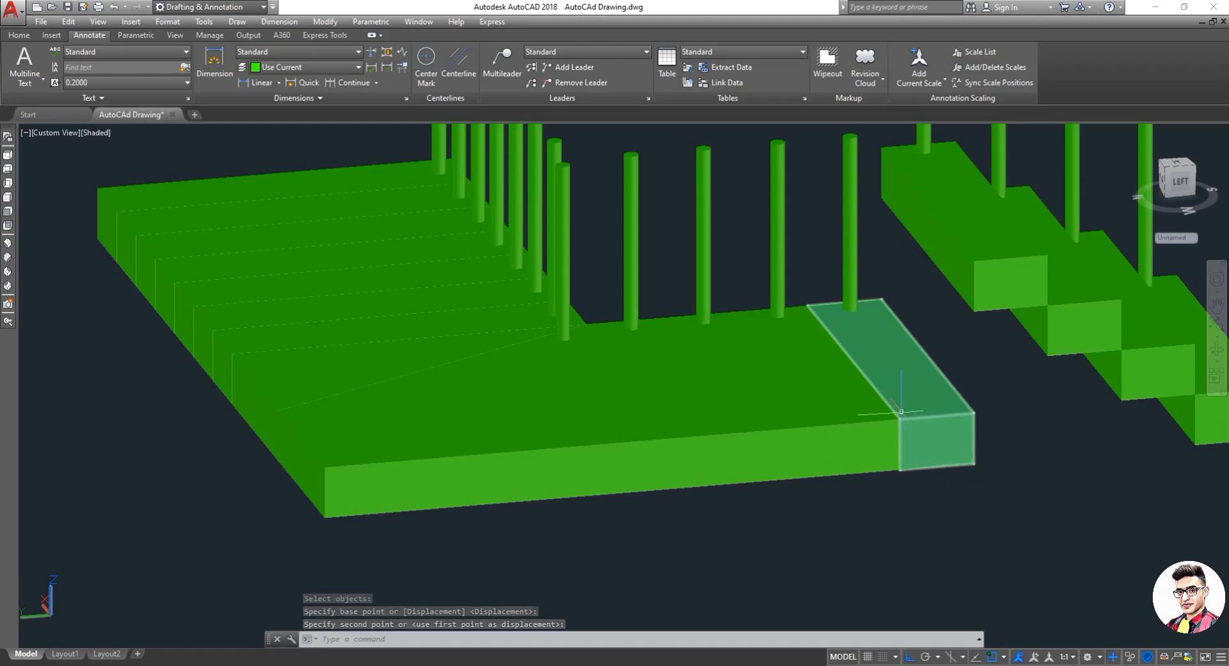
left_click(901, 411)
key("space")
left_click(902, 351)
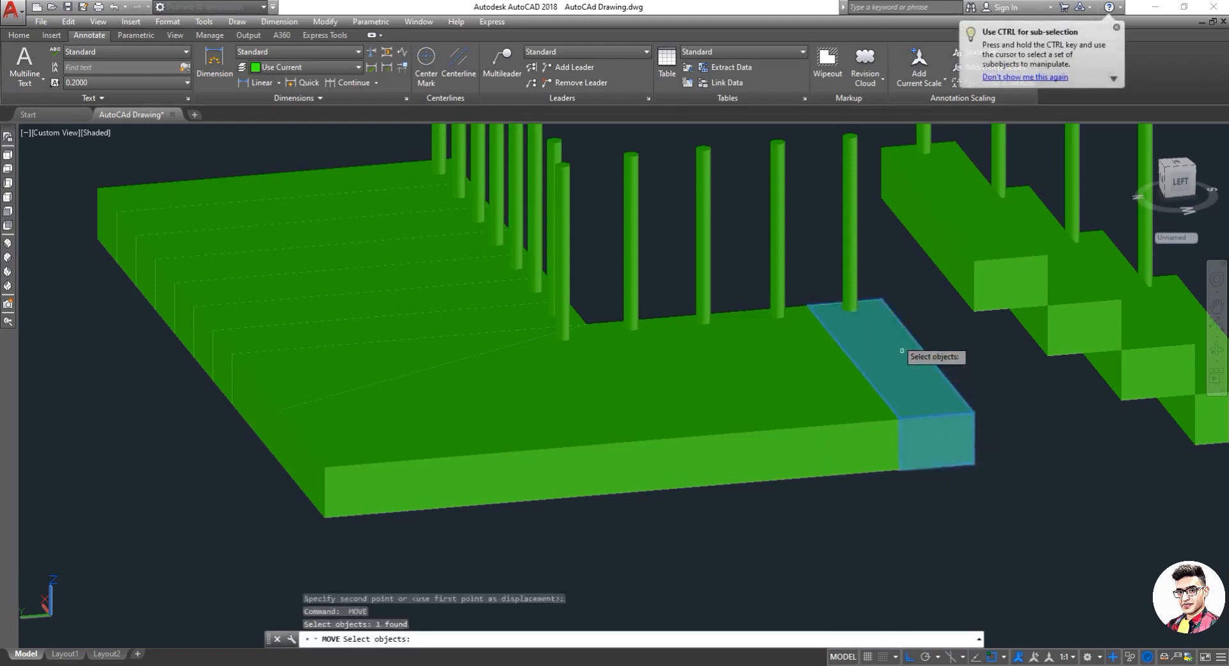
left_click(846, 286)
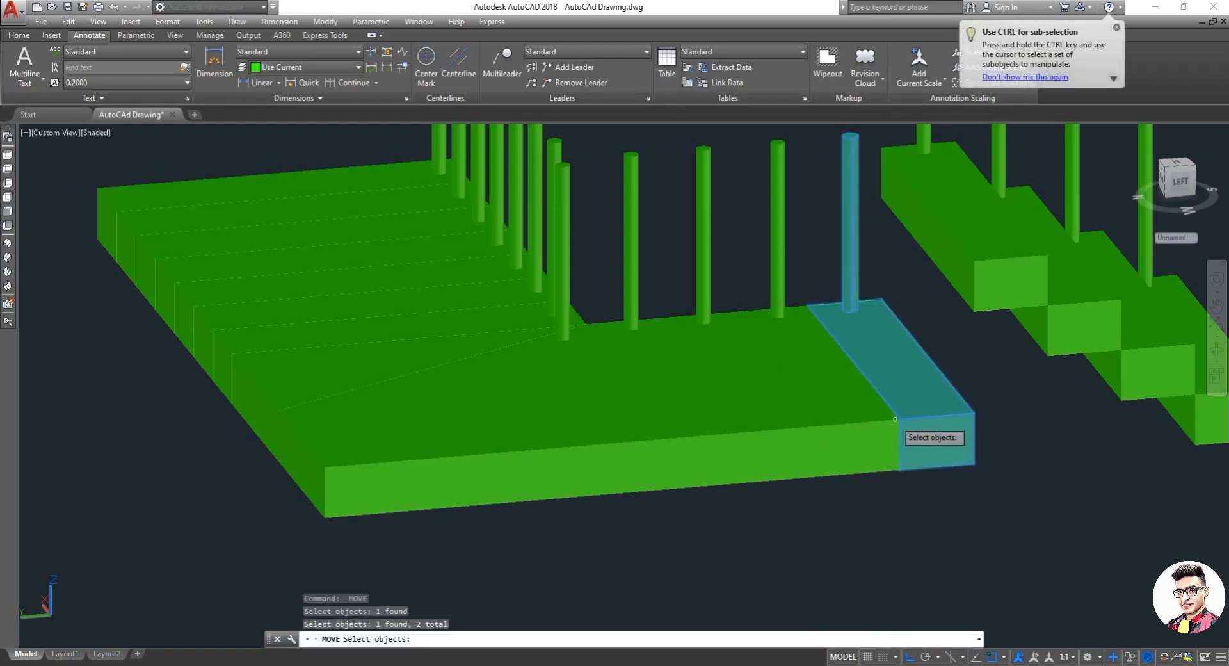
key("space")
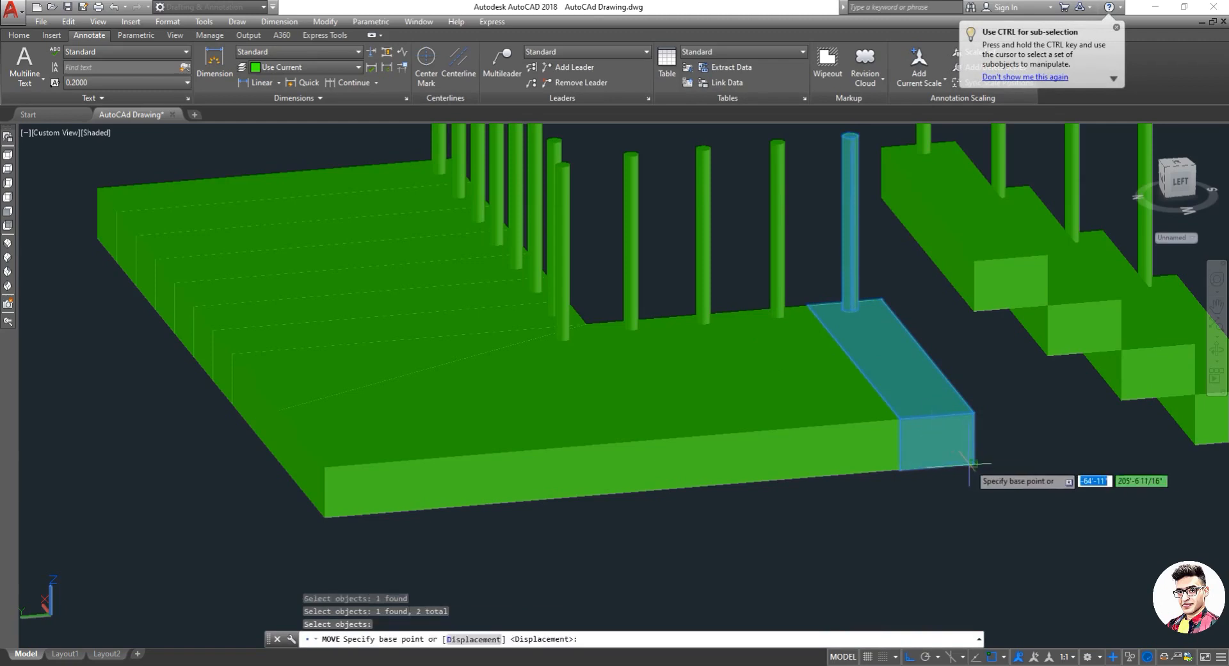
left_click(973, 462)
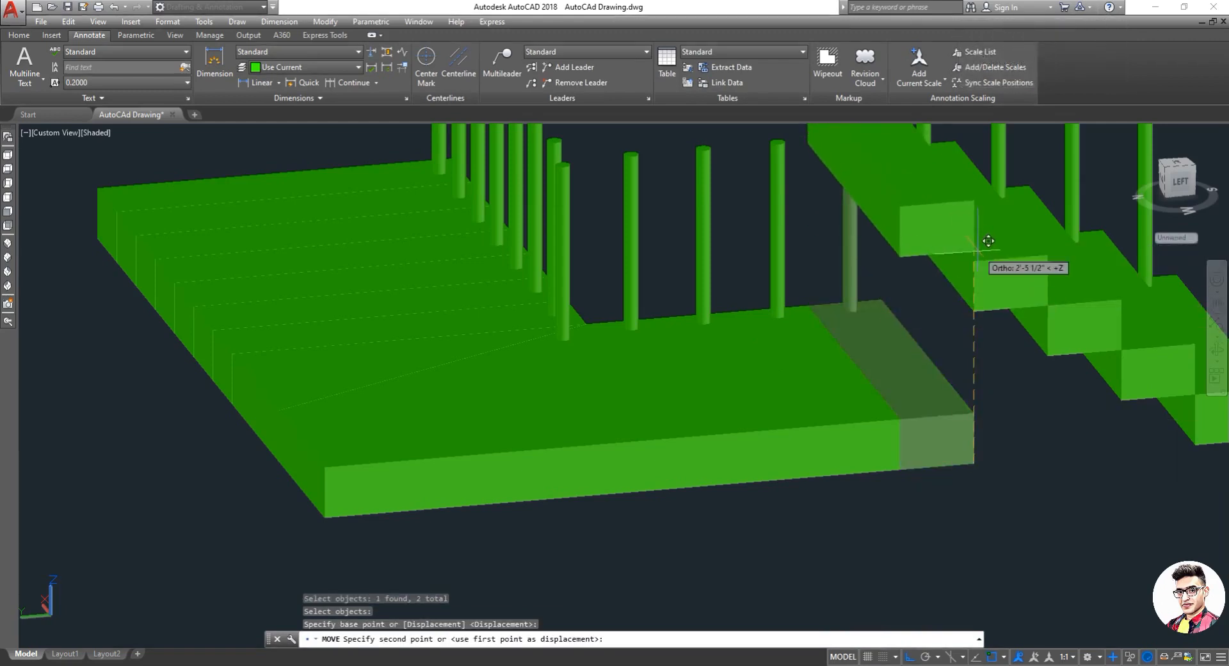
left_click(976, 250)
Raise the sixth tread together with its baluster, from its bottom corner to the top corner of the fifth tread.
scroll(889, 325, "down", 2)
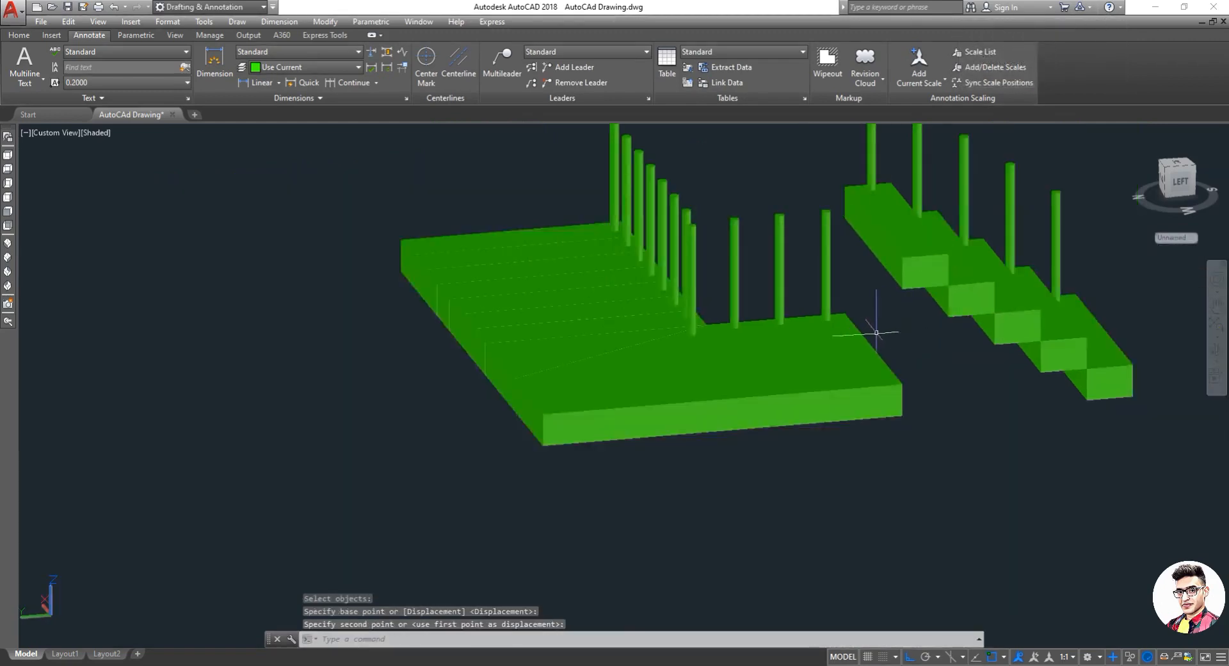
scroll(877, 332, "up", 2)
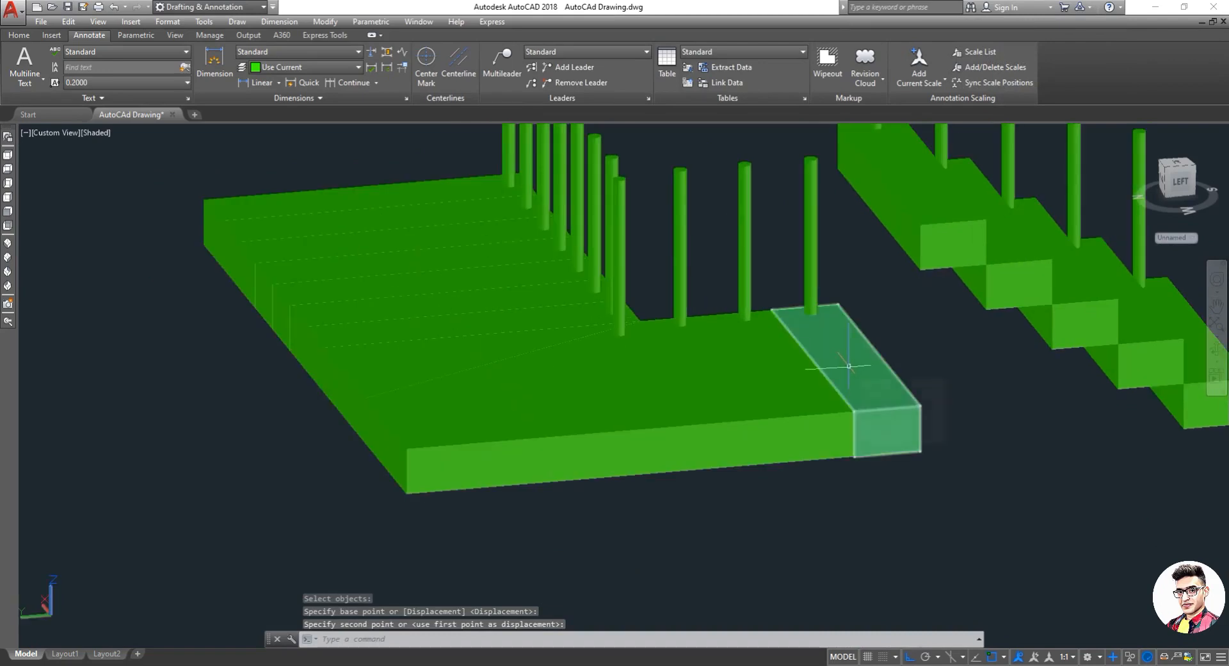
key("Return")
left_click(844, 356)
left_click(810, 265)
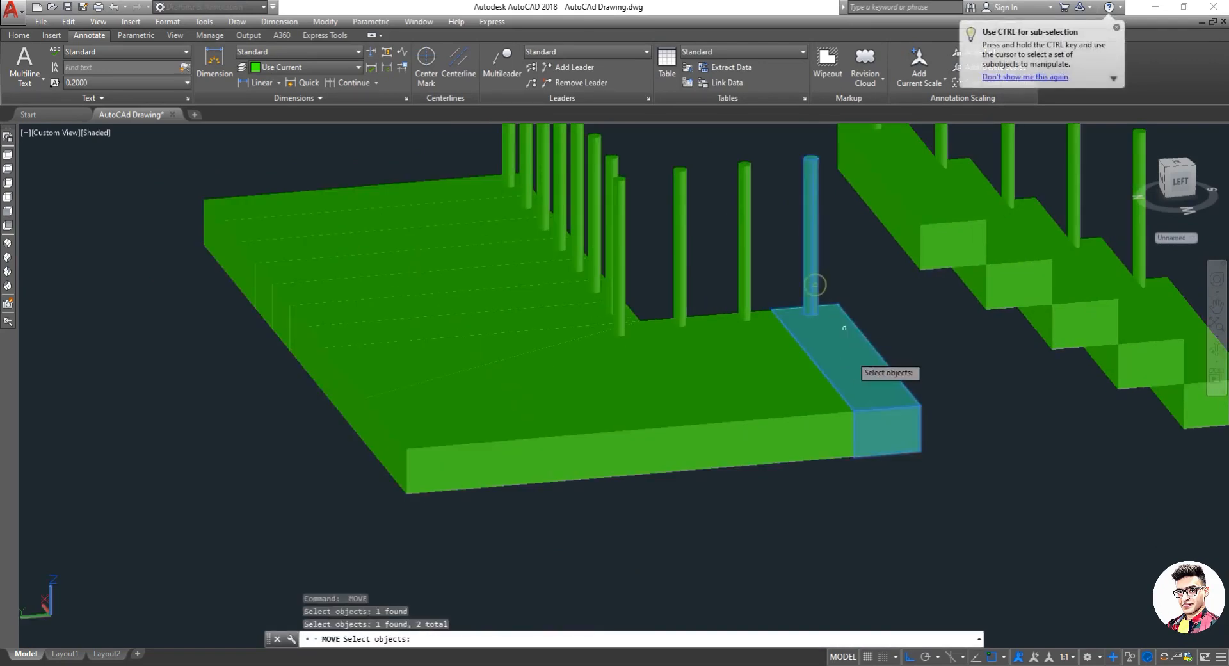
key("Return")
left_click(920, 451)
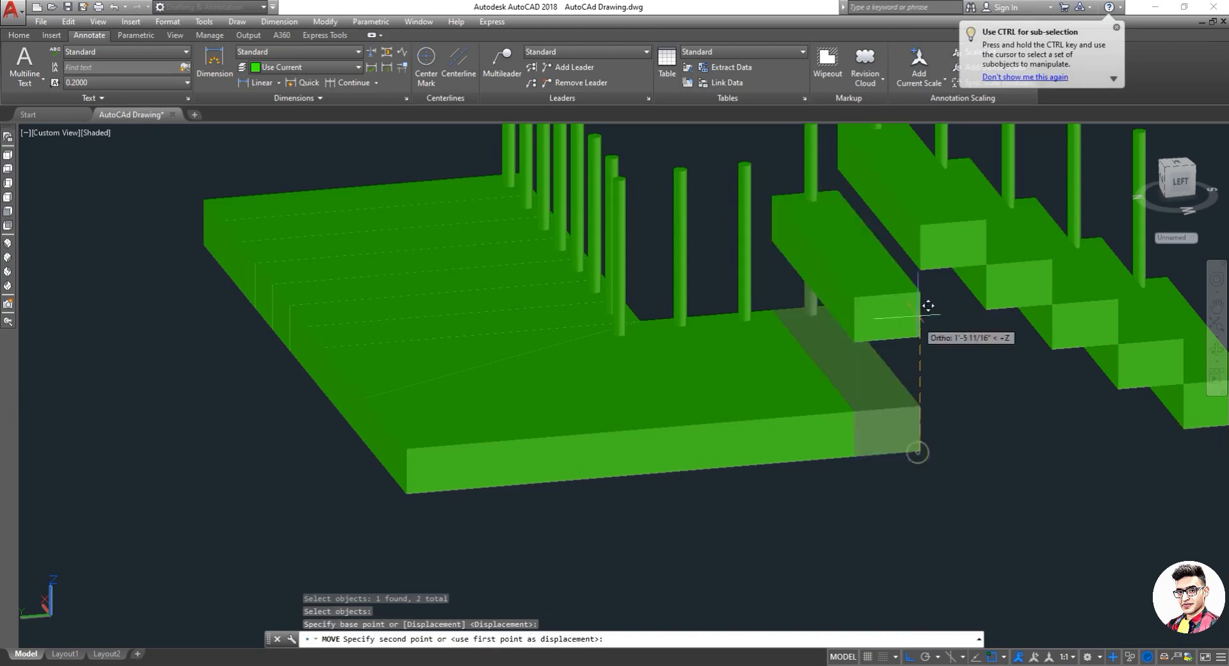
left_click(923, 223)
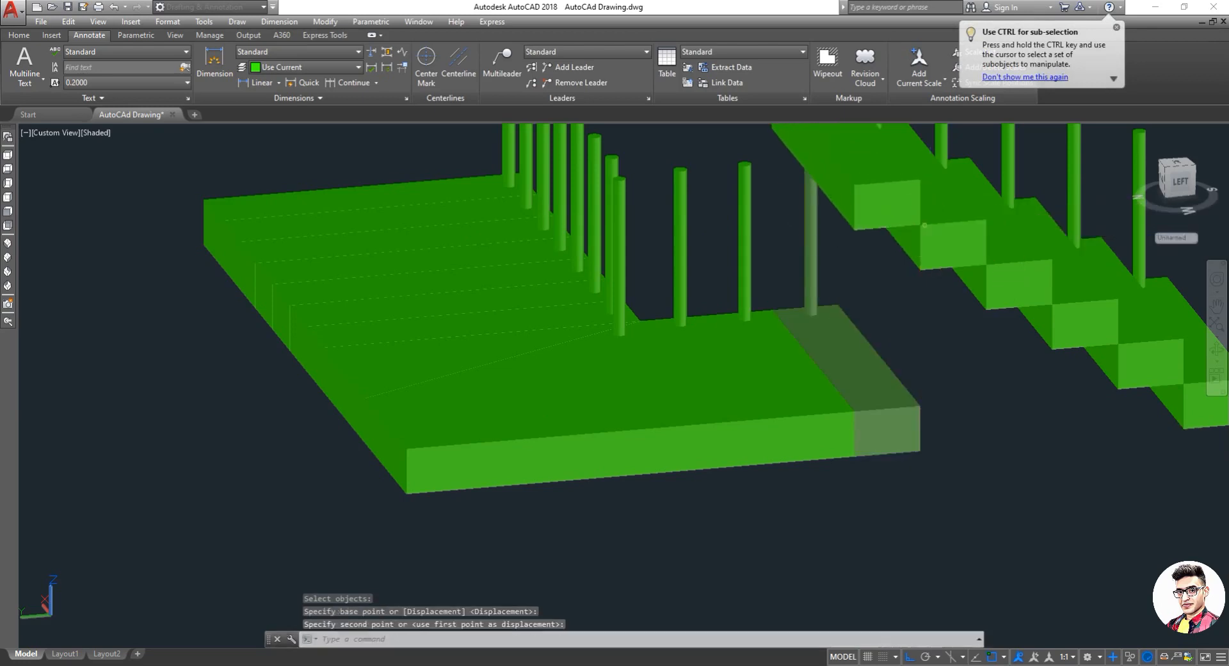
Move the seventh tread and its baluster straight up, snapping its bottom corner to the sixth tread's top corner.
scroll(885, 262, "down", 5)
scroll(884, 248, "up", 3)
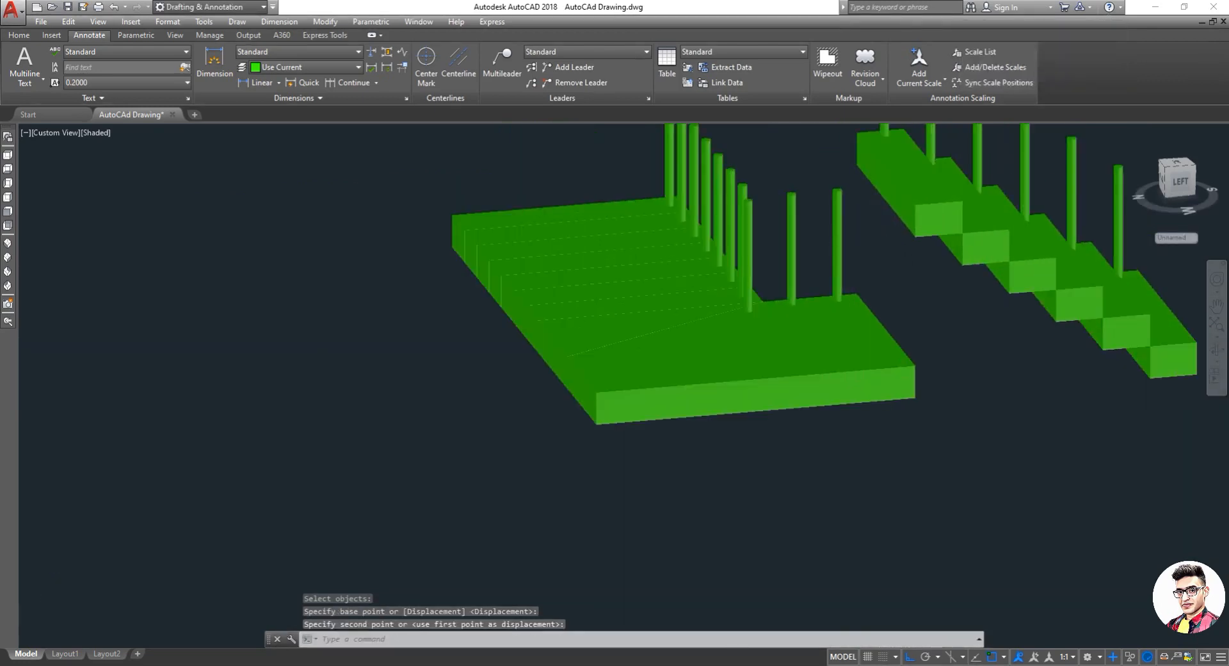
scroll(858, 256, "up", 3)
key("Return")
left_click(890, 450)
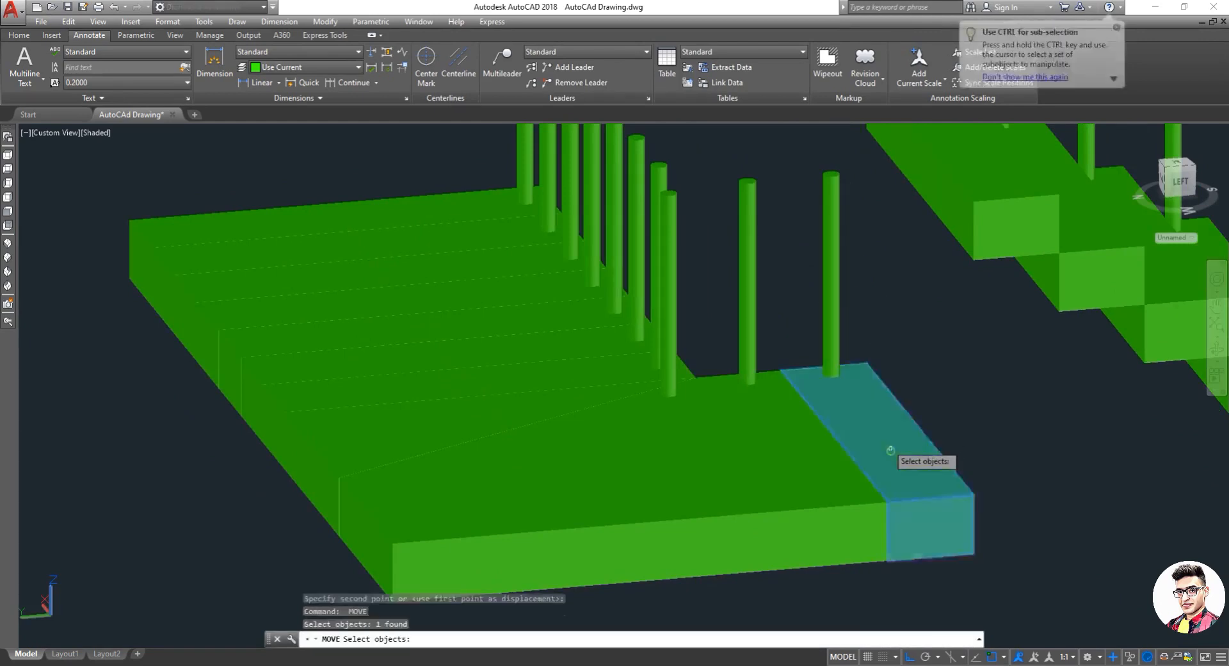
left_click(833, 345)
key("Return")
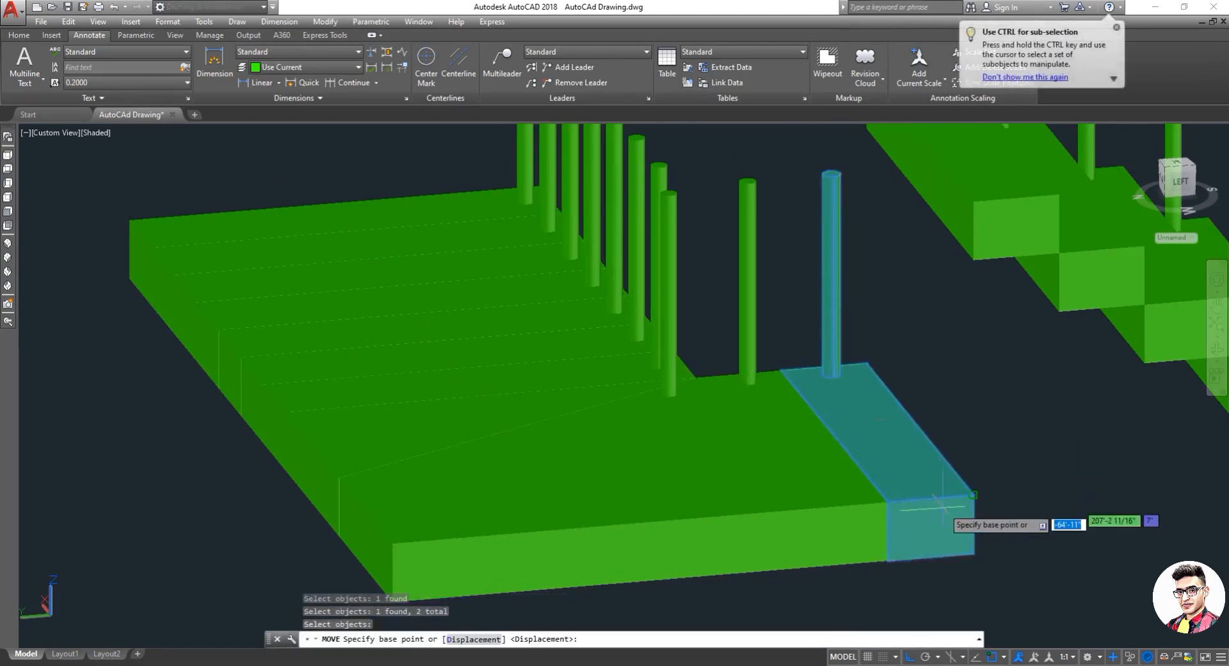
left_click(972, 552)
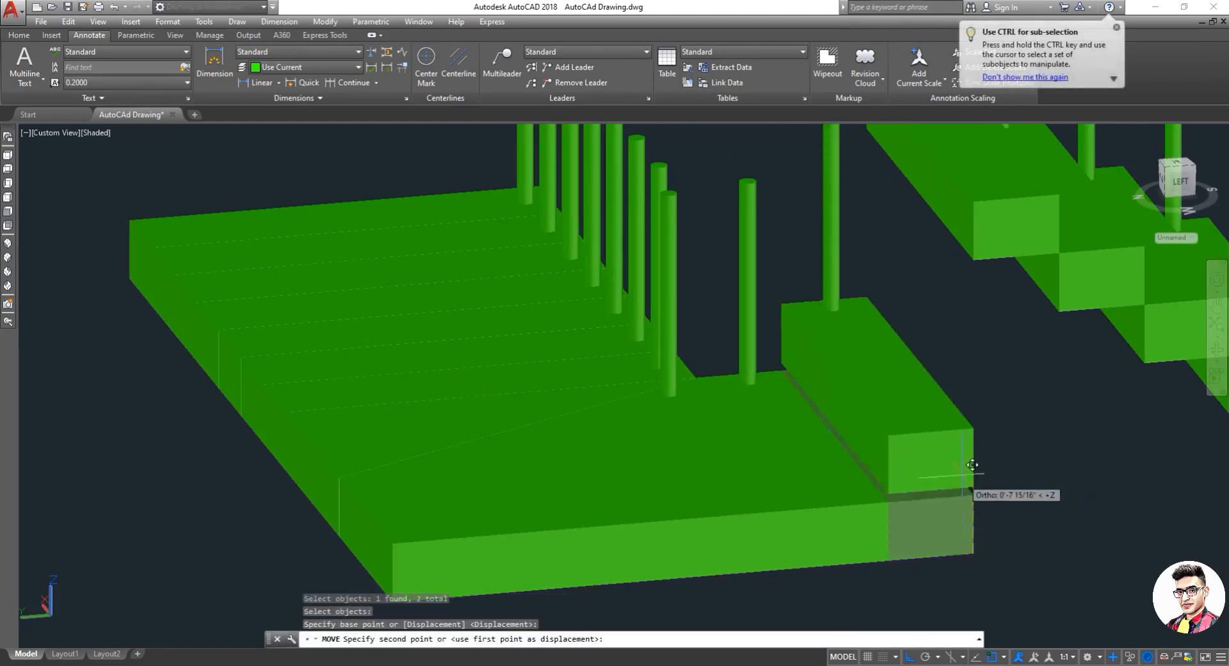
left_click(984, 190)
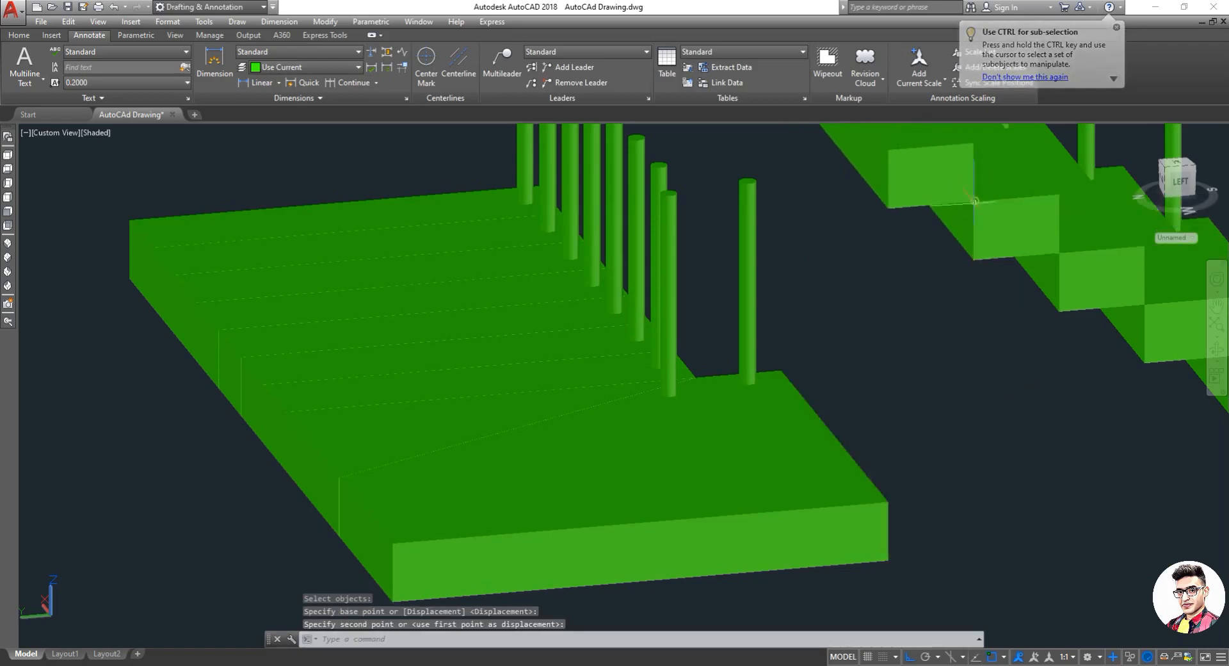
Raise the eighth tread together with its baluster so its bottom corner meets the seventh tread's top corner.
scroll(966, 339, "down", 3)
scroll(951, 284, "up", 2)
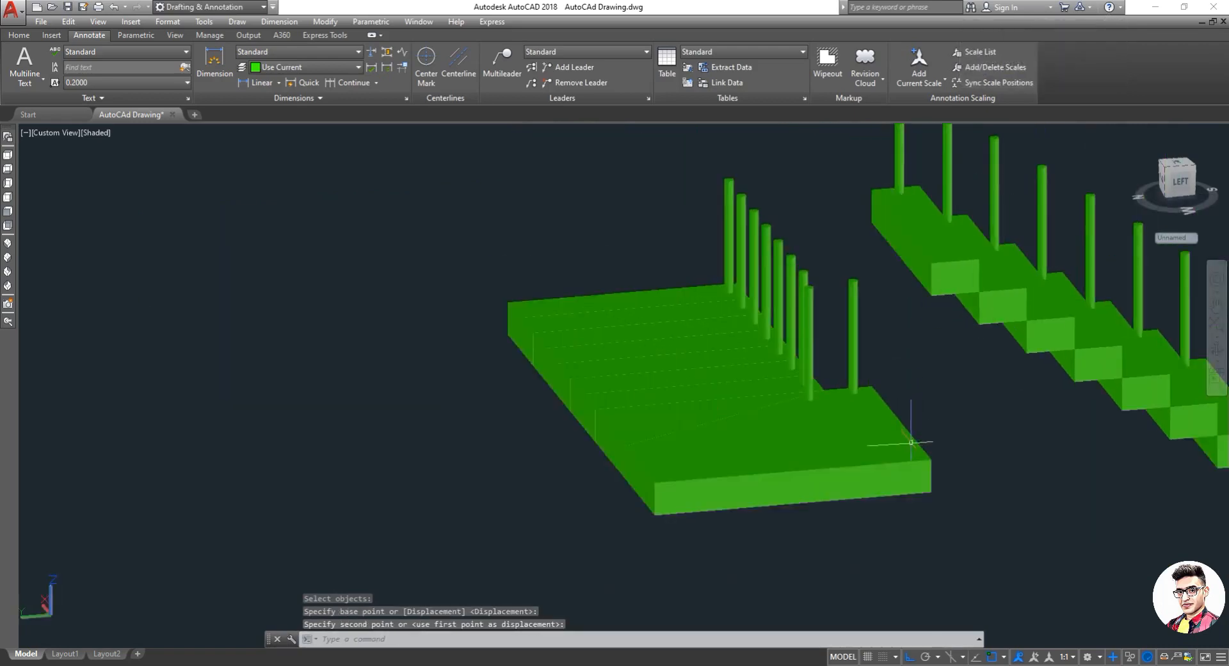
key("Return")
left_click(888, 435)
left_click(856, 383)
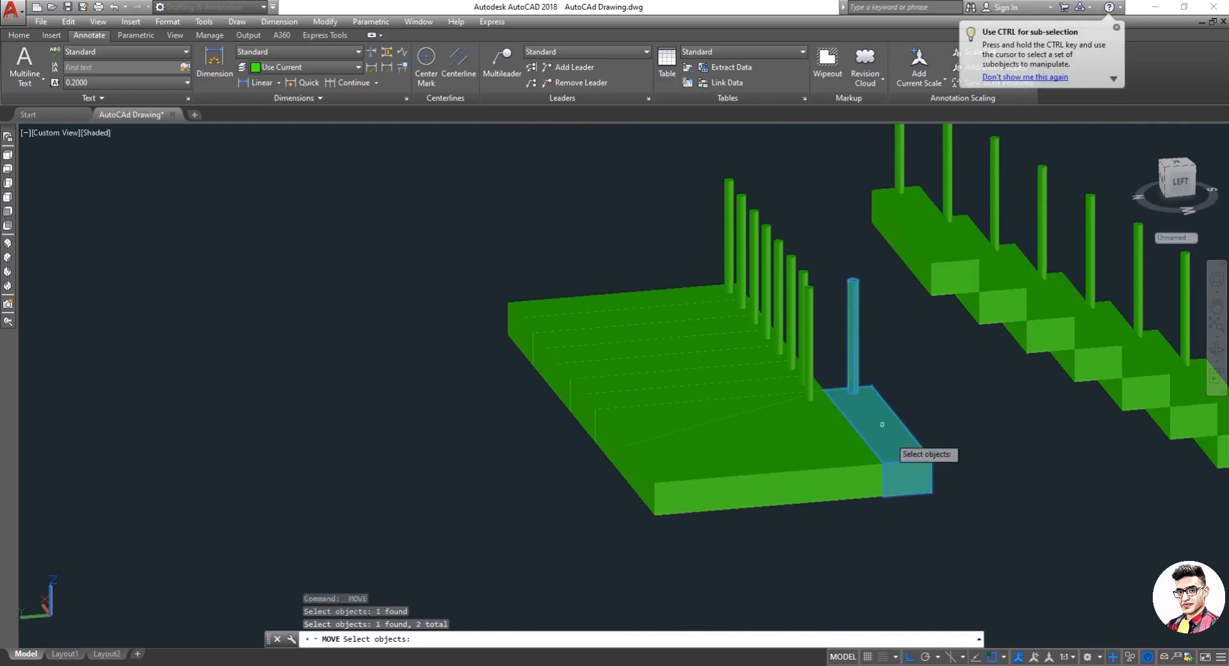
key("Return")
left_click(932, 493)
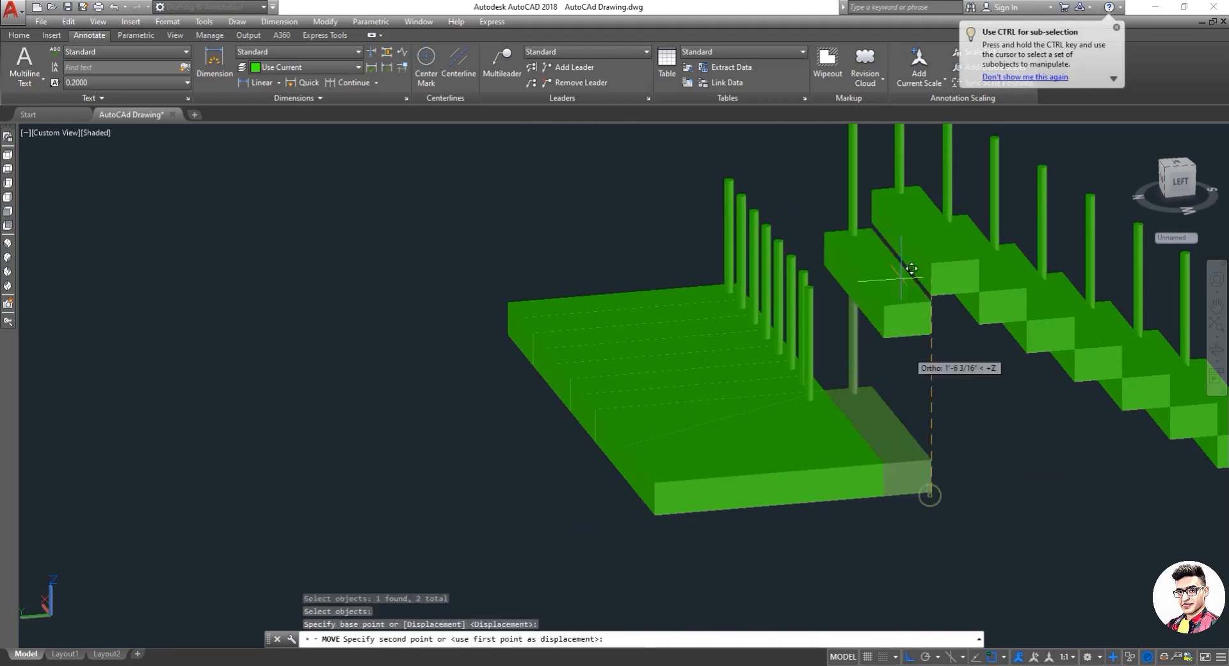
left_click(935, 254)
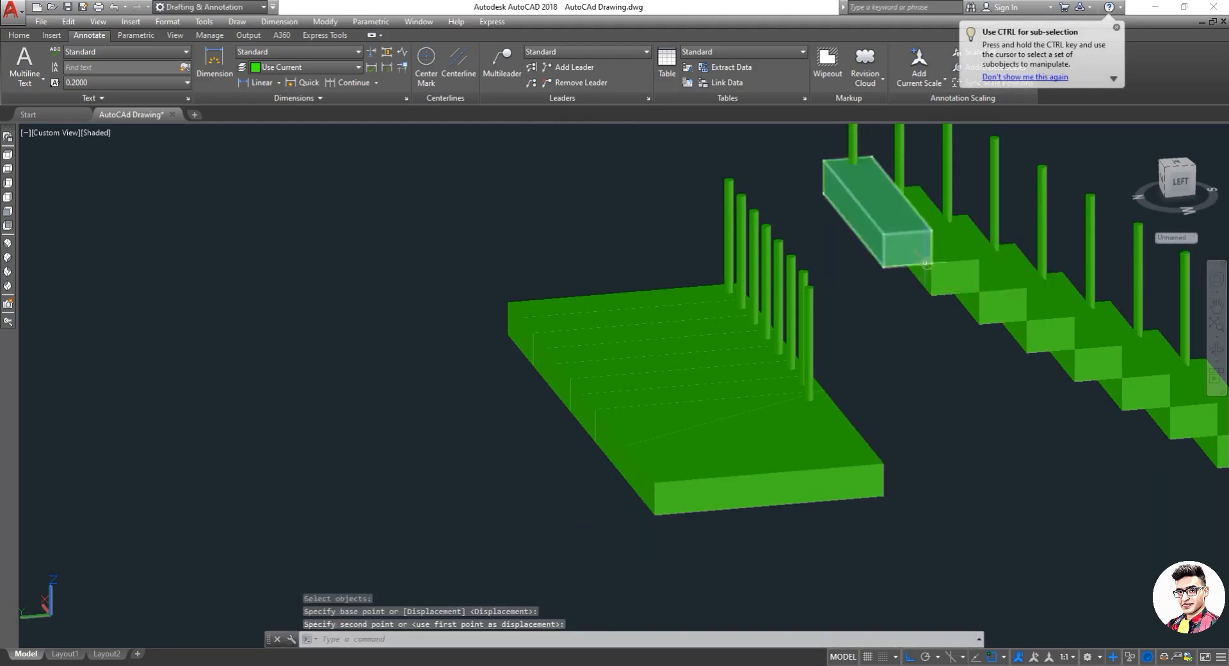
Move the triangular corner tread straight up, without a baluster, from its bottom corner to the eighth tread's top corner.
scroll(823, 308, "down", 4)
scroll(813, 380, "up", 2)
type("m")
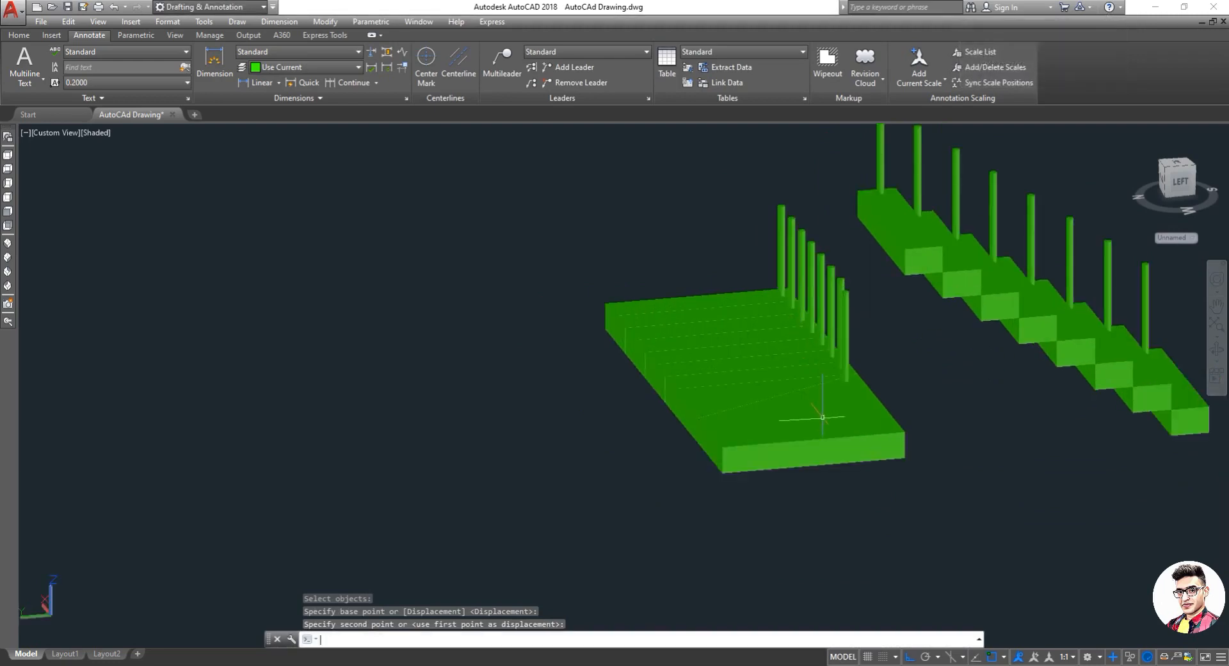
key("Return")
left_click(827, 408)
key("Return")
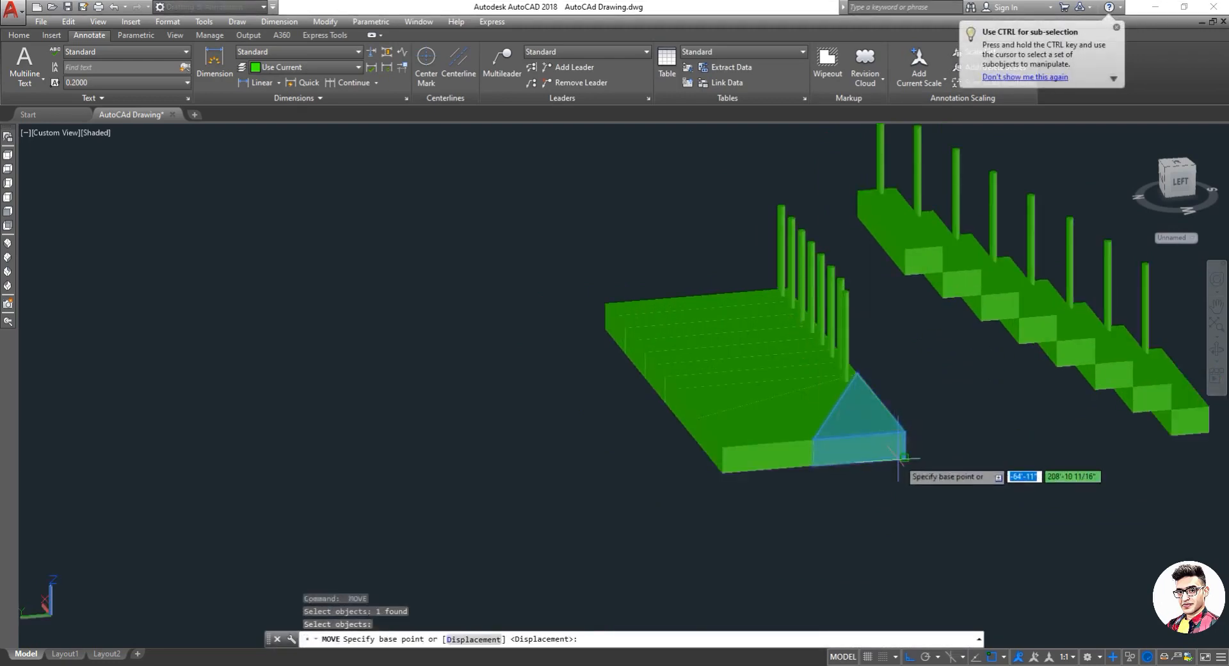
left_click(901, 459)
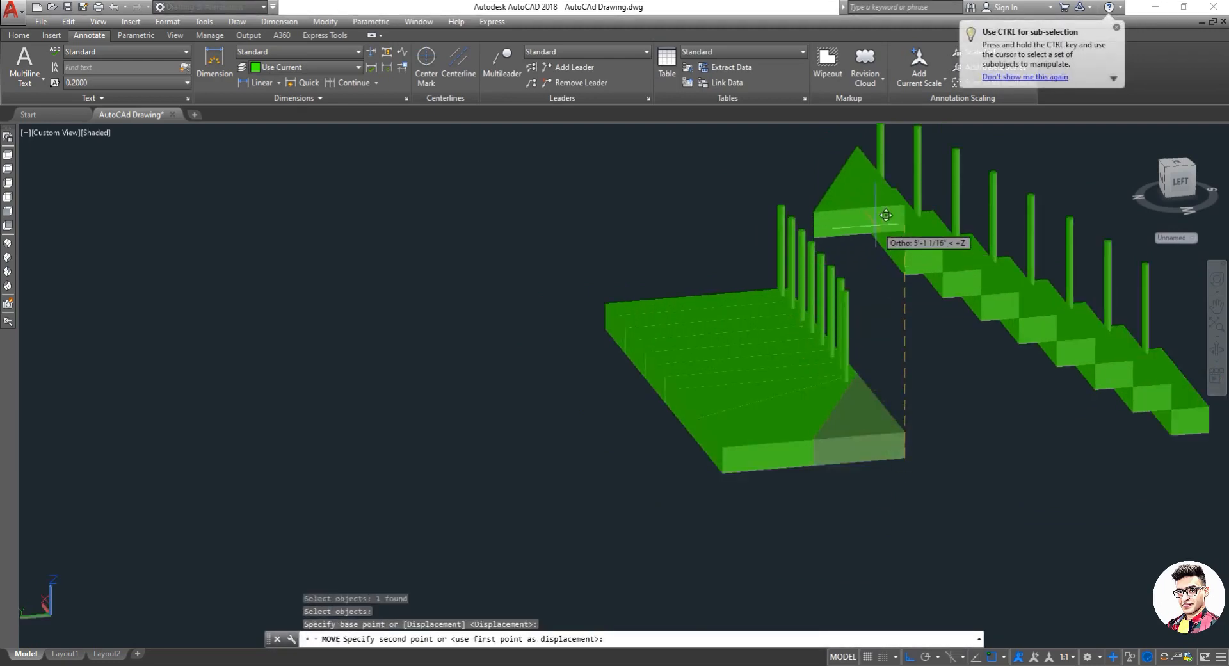
scroll(887, 238, "up", 3)
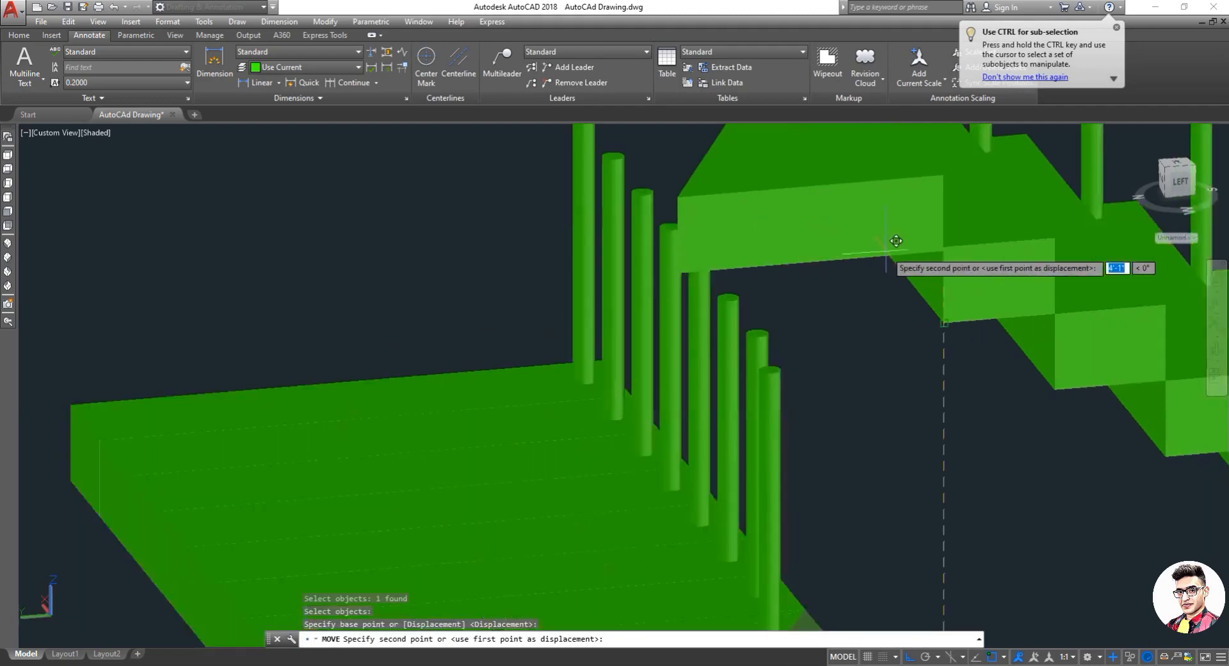
left_click(934, 251)
Orbit the 3D model to view the stair from its back side, with the unraised treads in front.
scroll(878, 282, "down", 6)
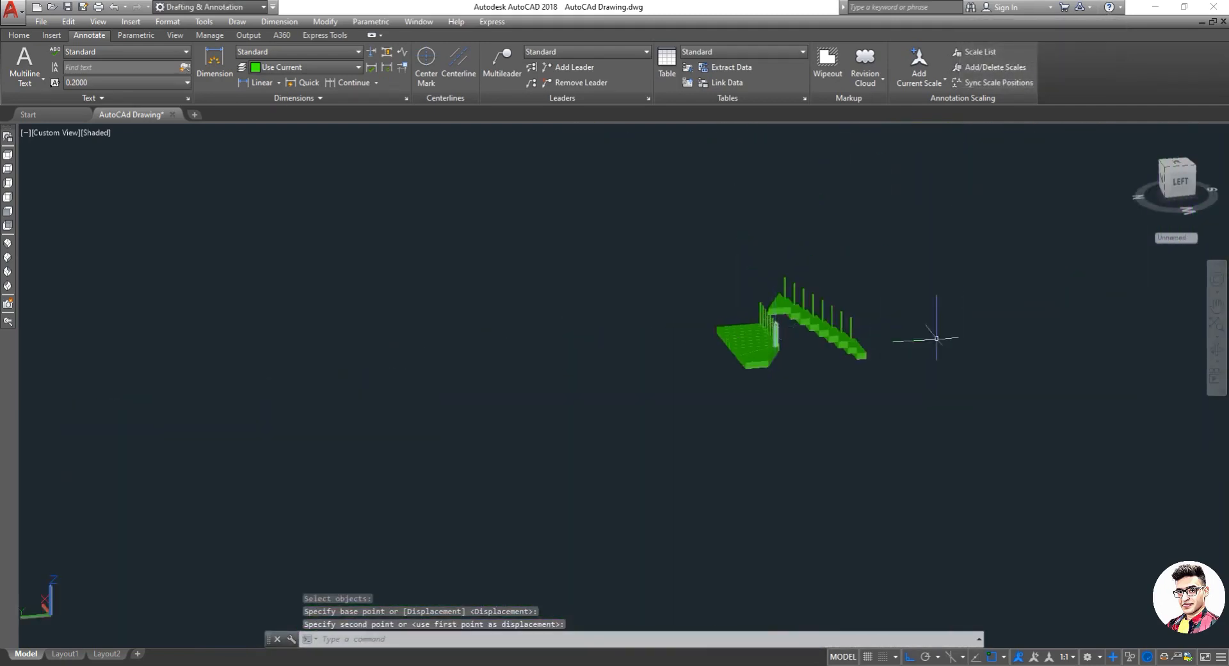
left_click(1215, 349)
left_click_drag(810, 375, 839, 282)
scroll(838, 282, "up", 6)
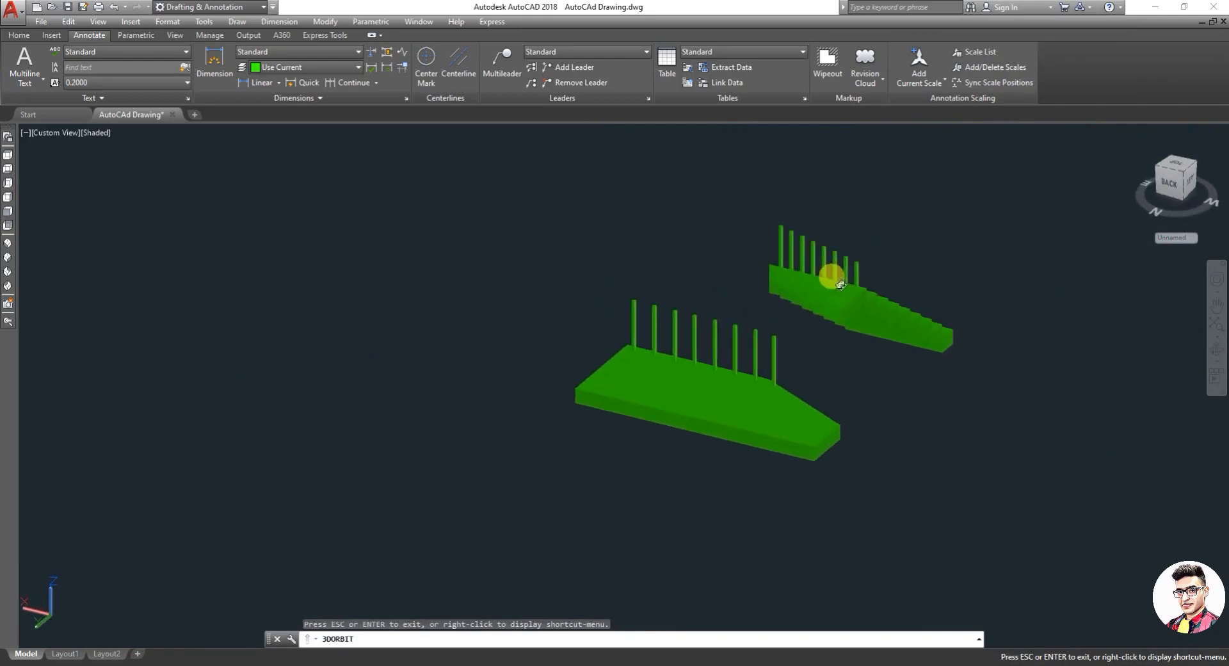
Try to move the tapered end tread and its baluster straight up to the upper stair flight, and undo the move.
key("Escape")
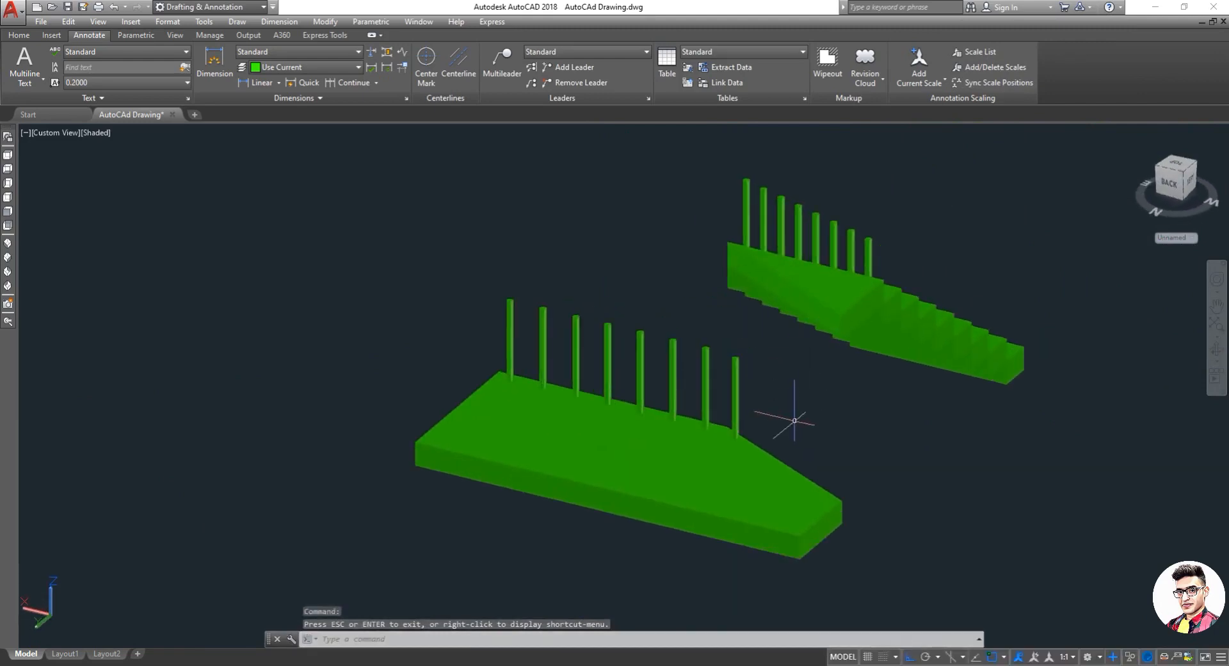
type("m")
key("Return")
left_click(793, 496)
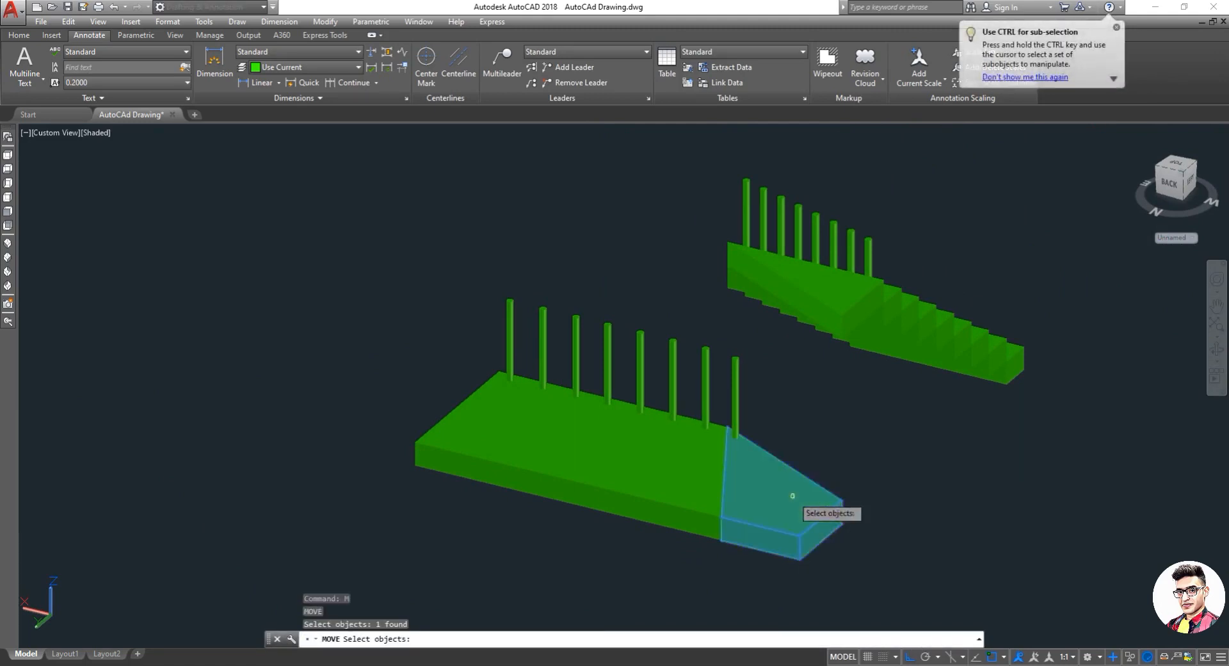
left_click(736, 418)
key("Return")
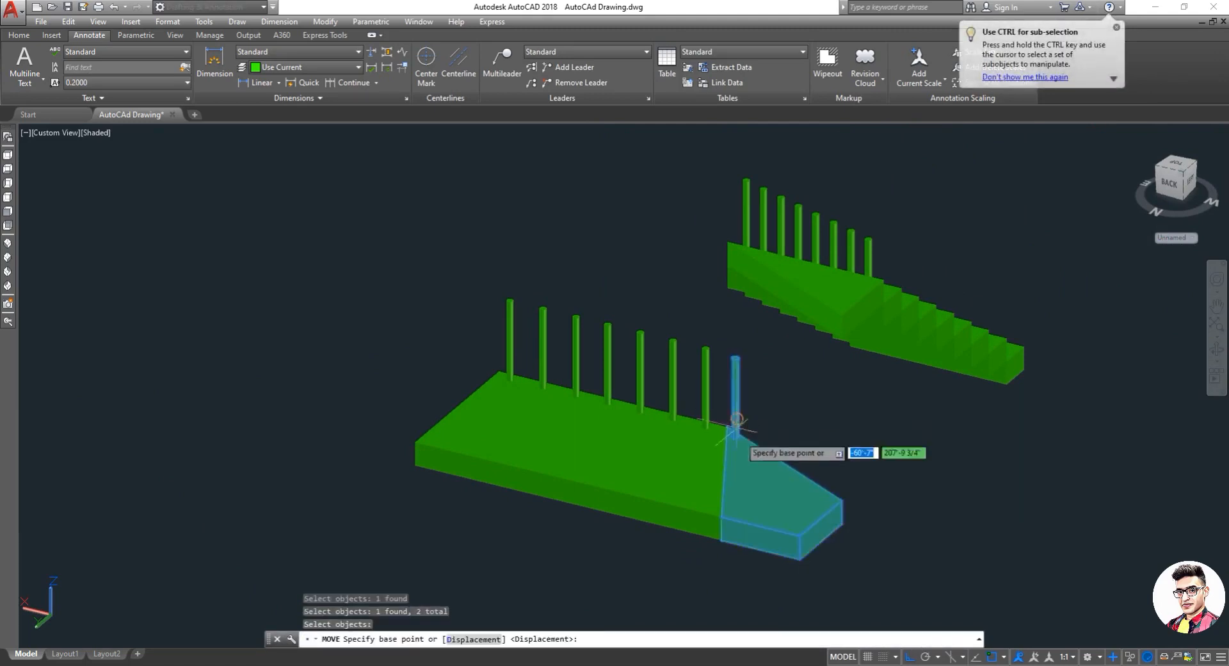
left_click(837, 523)
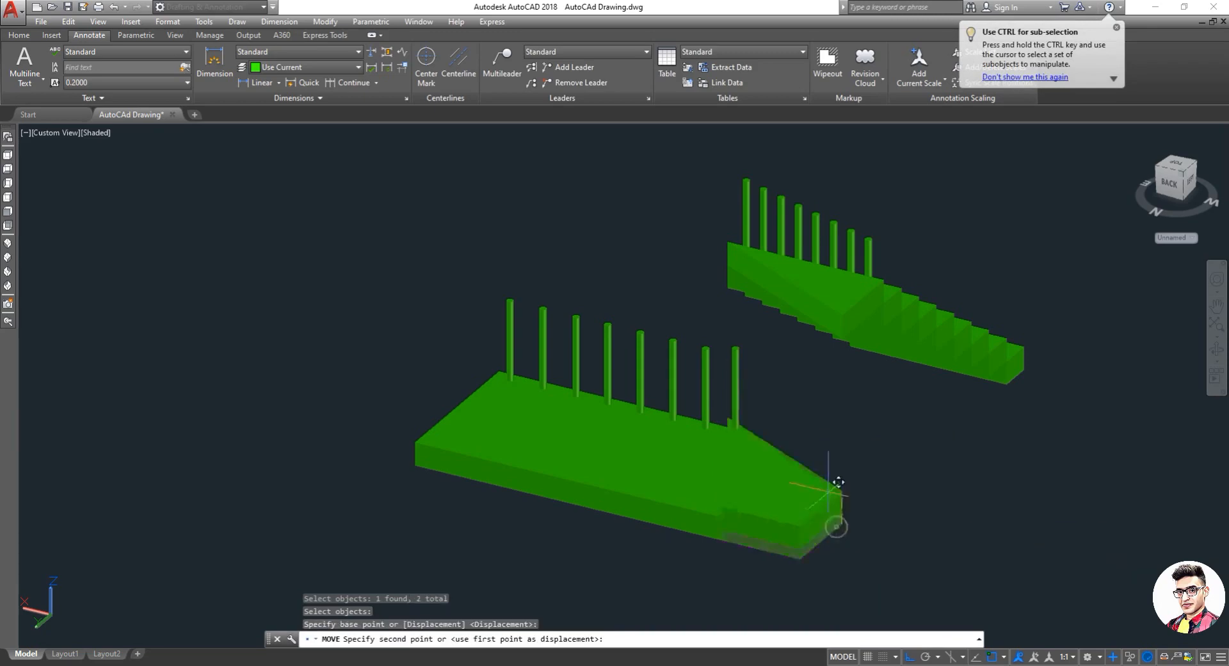
left_click(840, 312)
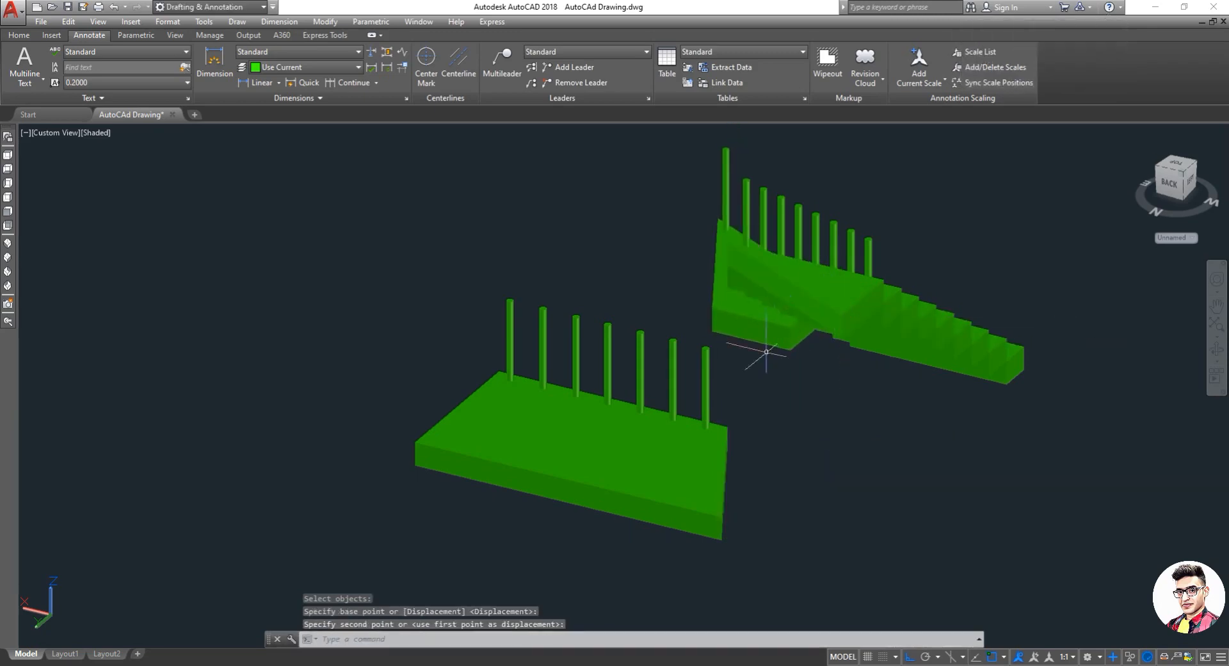
scroll(752, 367, "up", 5)
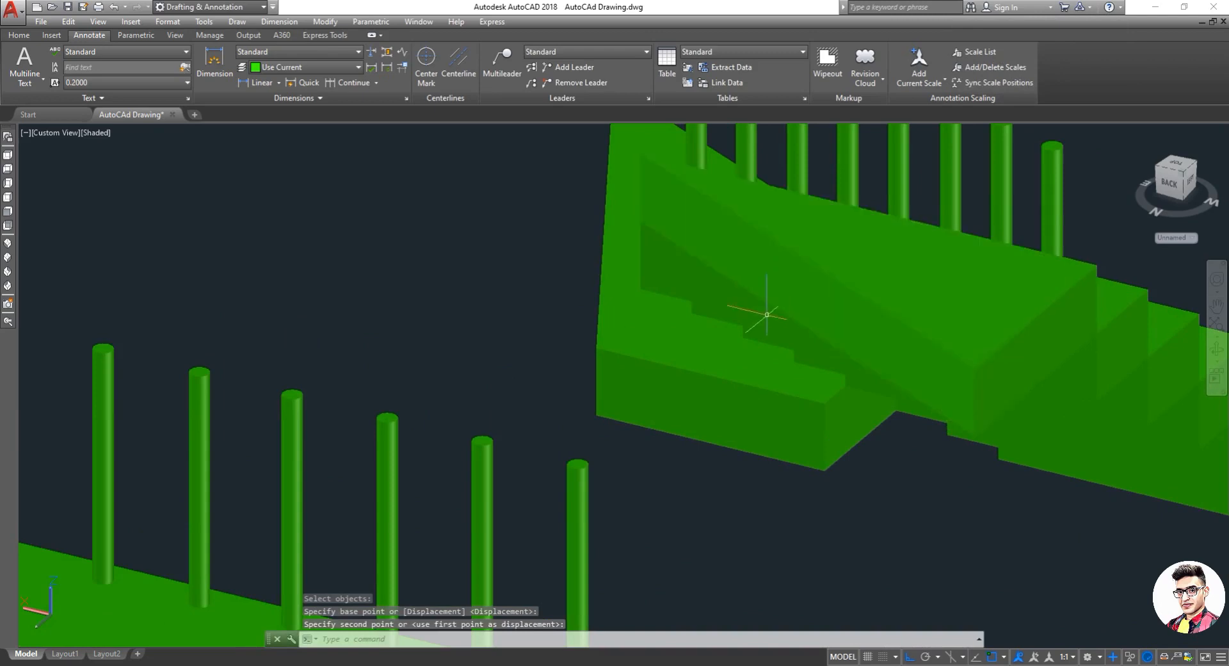
key("ctrl+z")
key("ctrl+z")
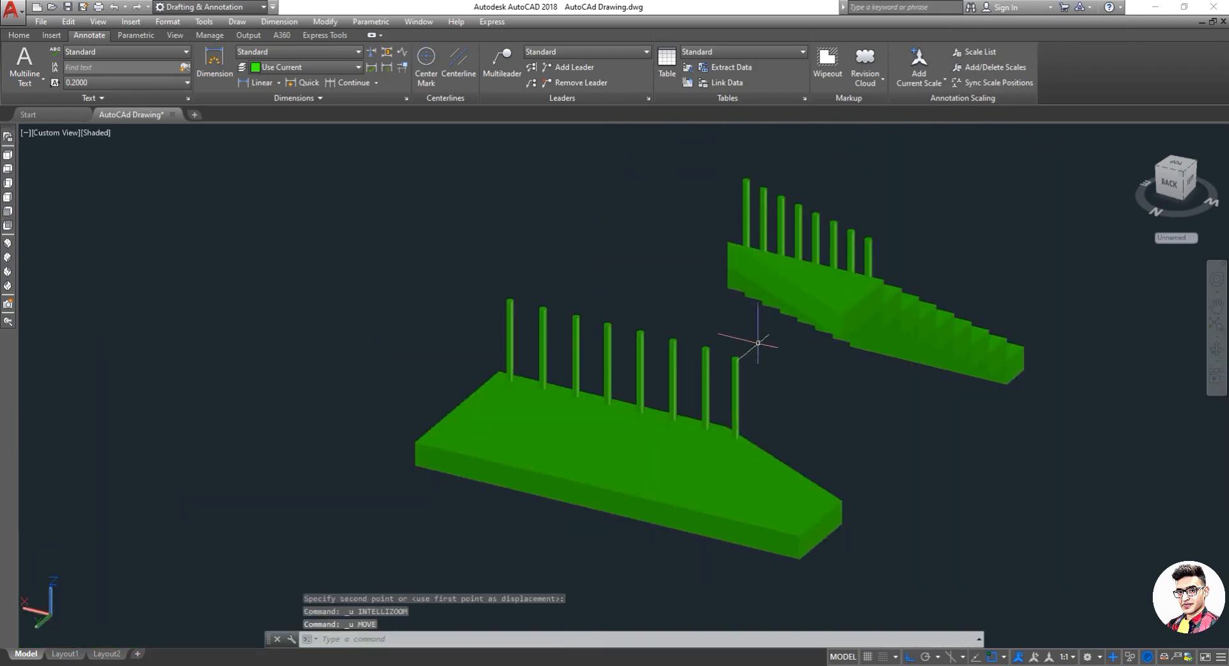
Move the tapered end tread and its baluster straight up until its bottom corner meets the top of the upper flight's last tread.
scroll(741, 342, "up", 3)
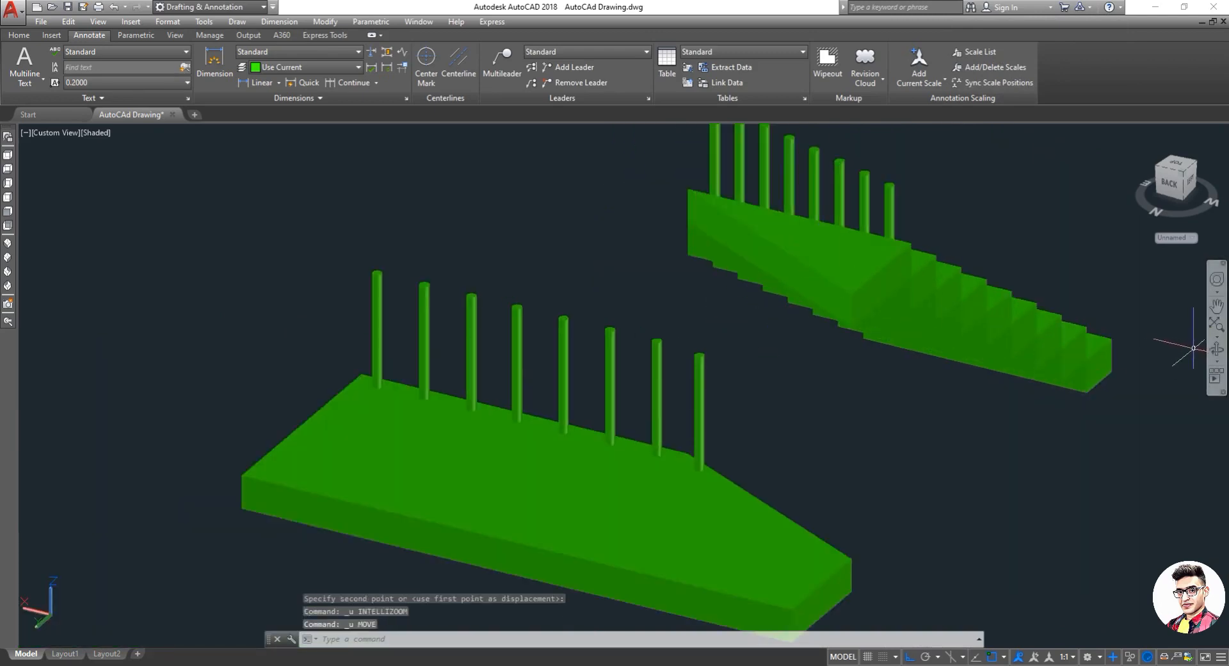
left_click(1212, 357)
left_click_drag(988, 424, 669, 485)
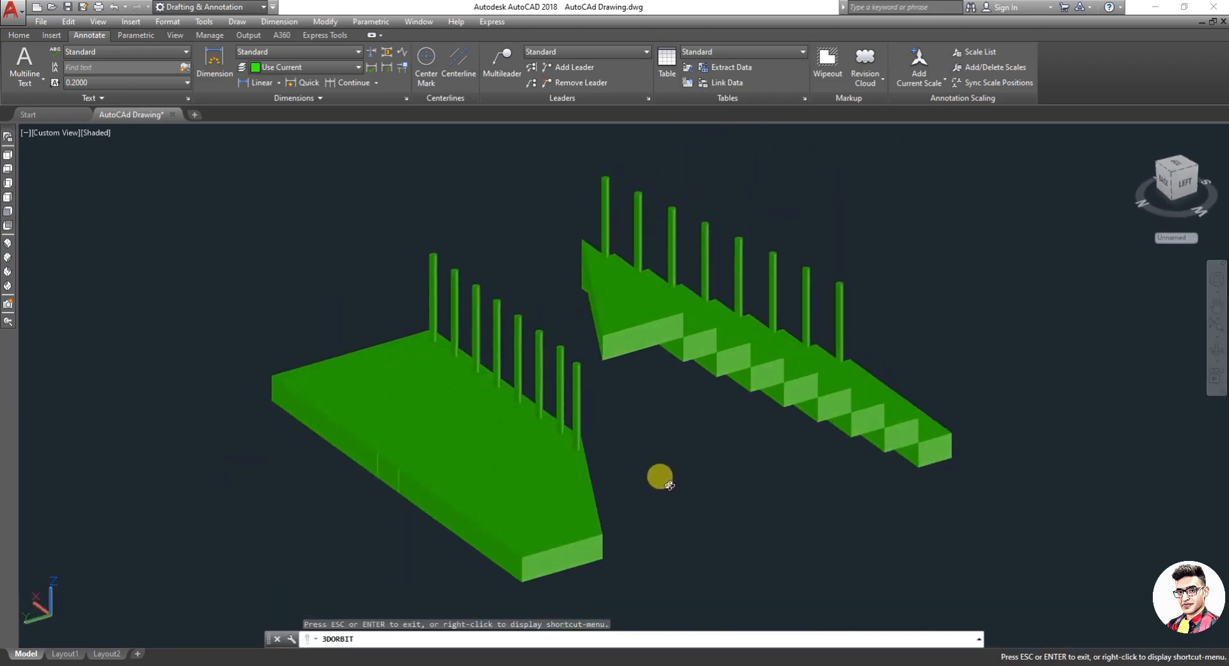
left_click_drag(563, 512, 556, 504)
key("Escape")
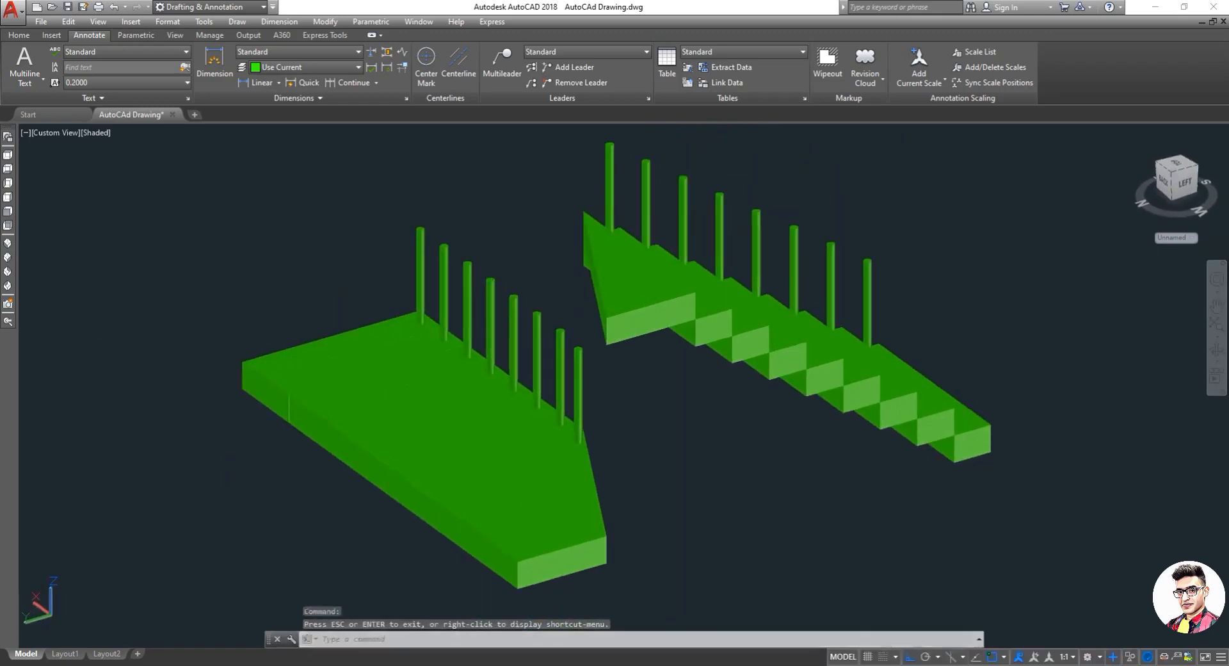
type("m")
key("Return")
left_click(557, 502)
left_click(578, 391)
key("Return")
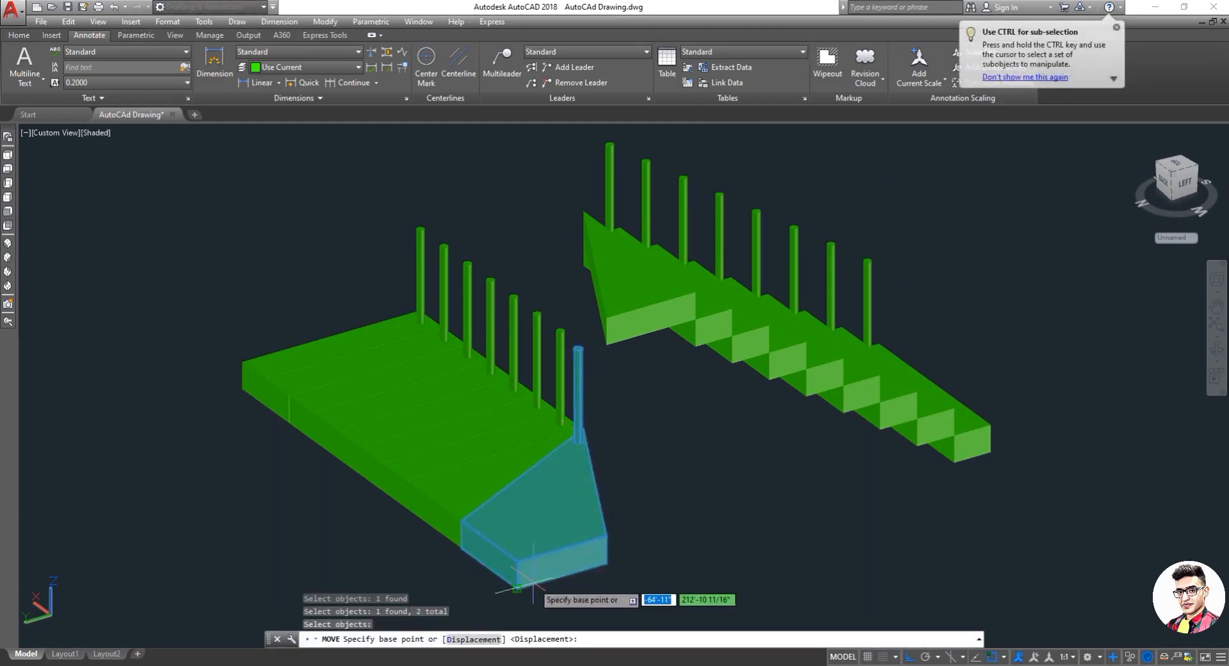
left_click(606, 562)
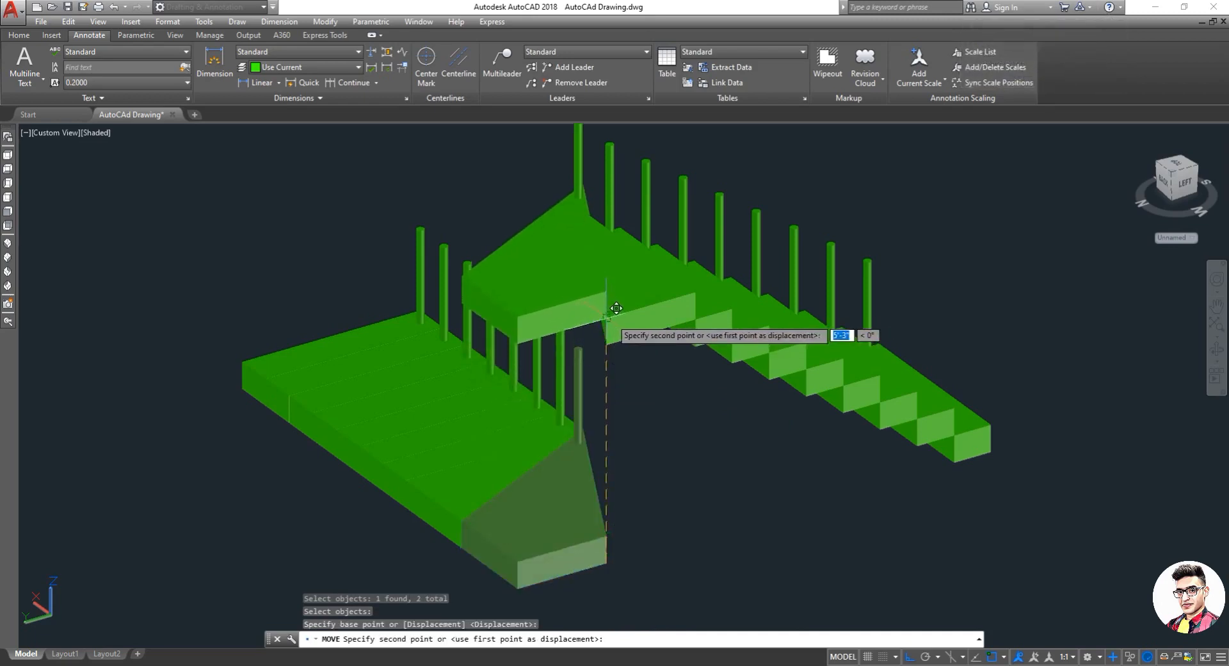
left_click(619, 308)
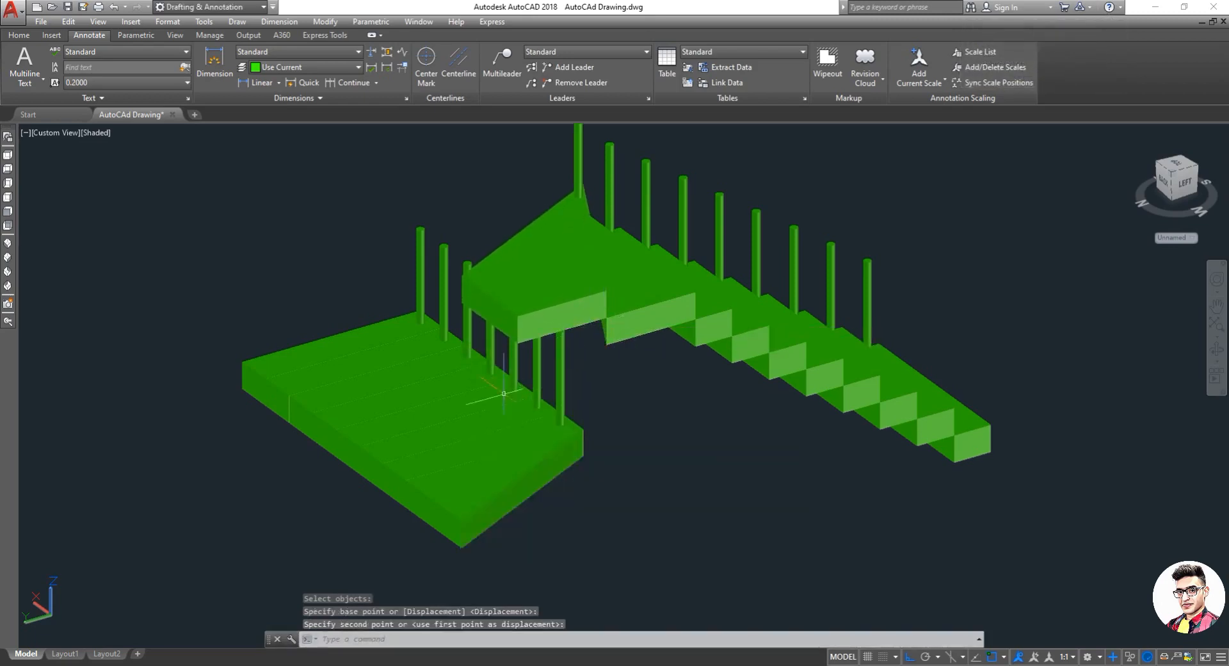
Move the triangular end tread straight up by its bottom outer corner to the top of the tapered tread just raised.
left_click(1215, 355)
left_click_drag(650, 477, 741, 476)
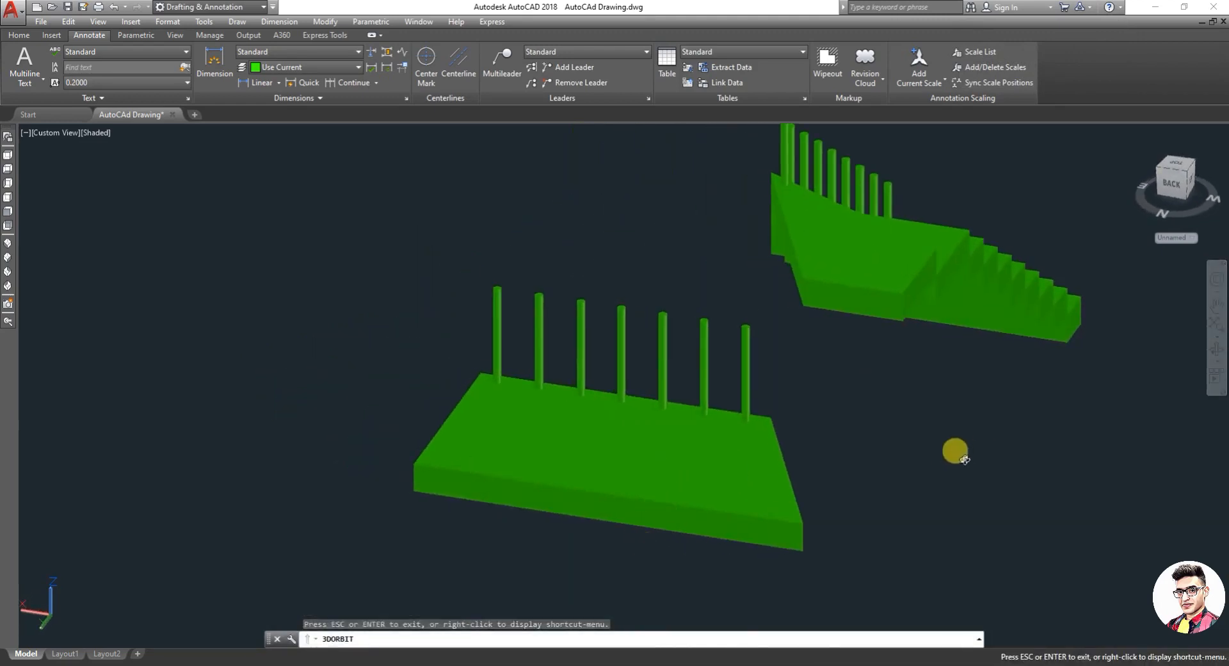
left_click_drag(955, 451, 941, 447)
key("Escape")
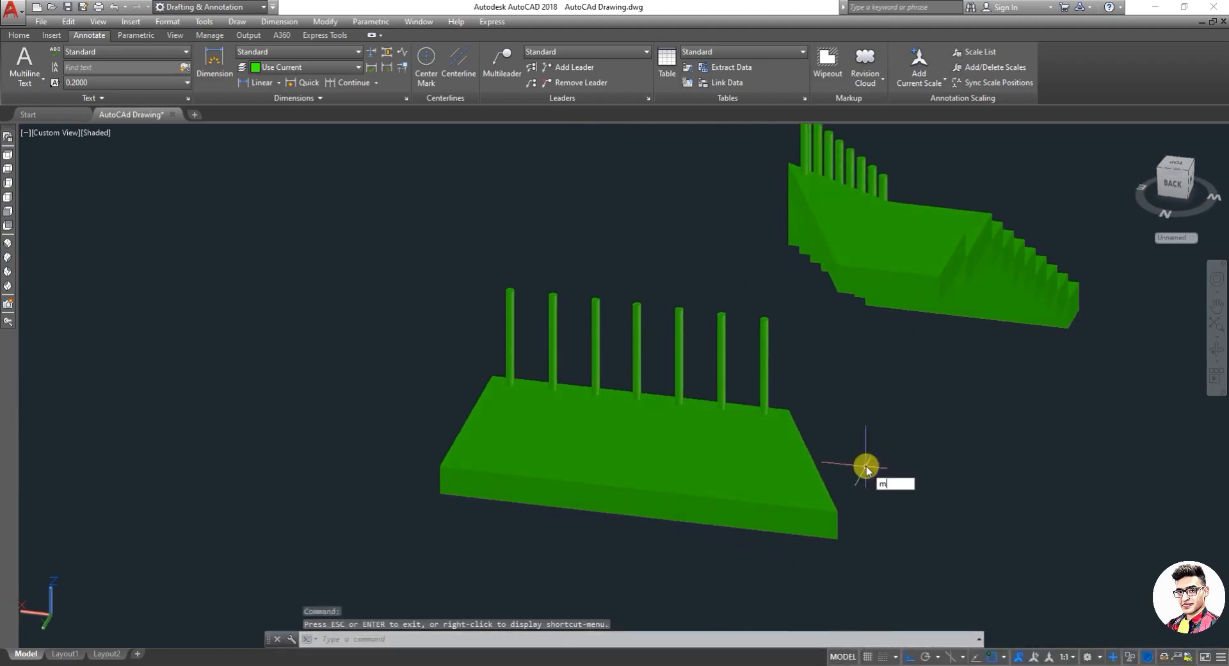
type("m")
key("Return")
left_click(797, 483)
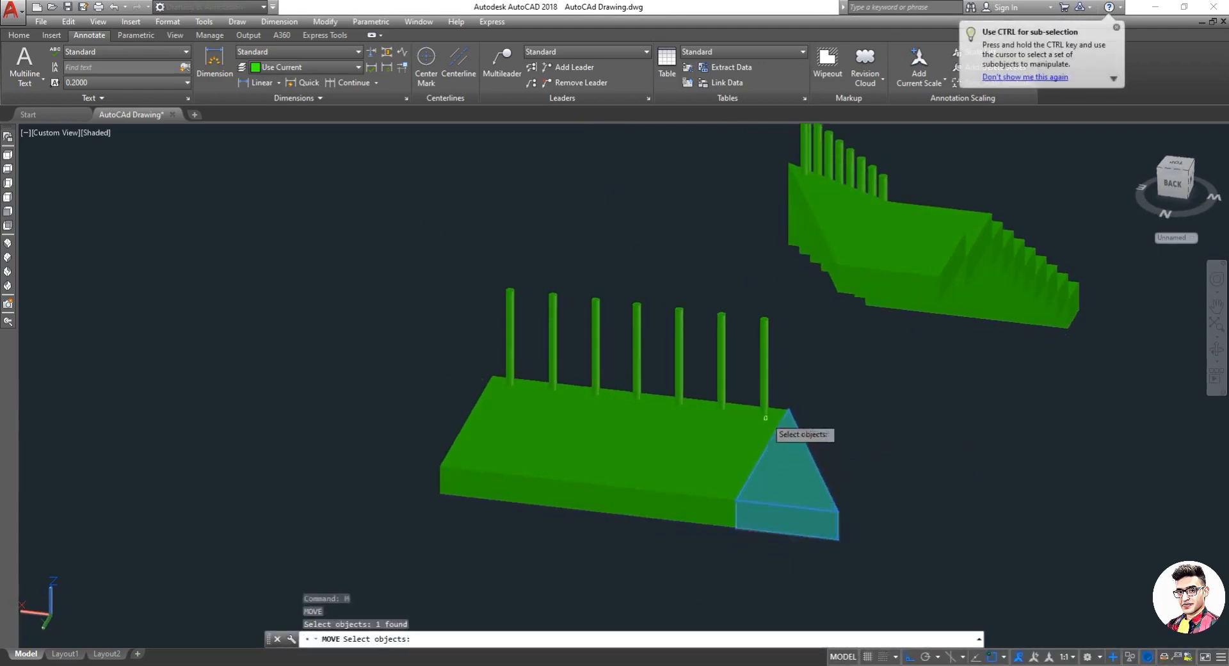
key("Return")
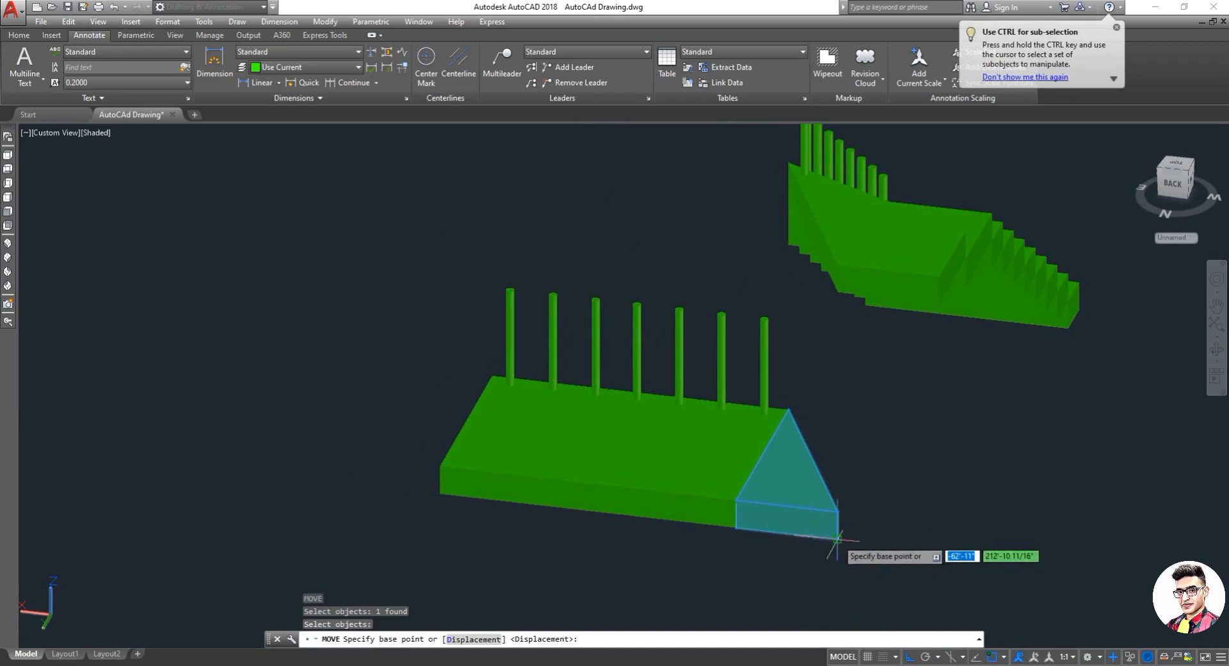
left_click(837, 540)
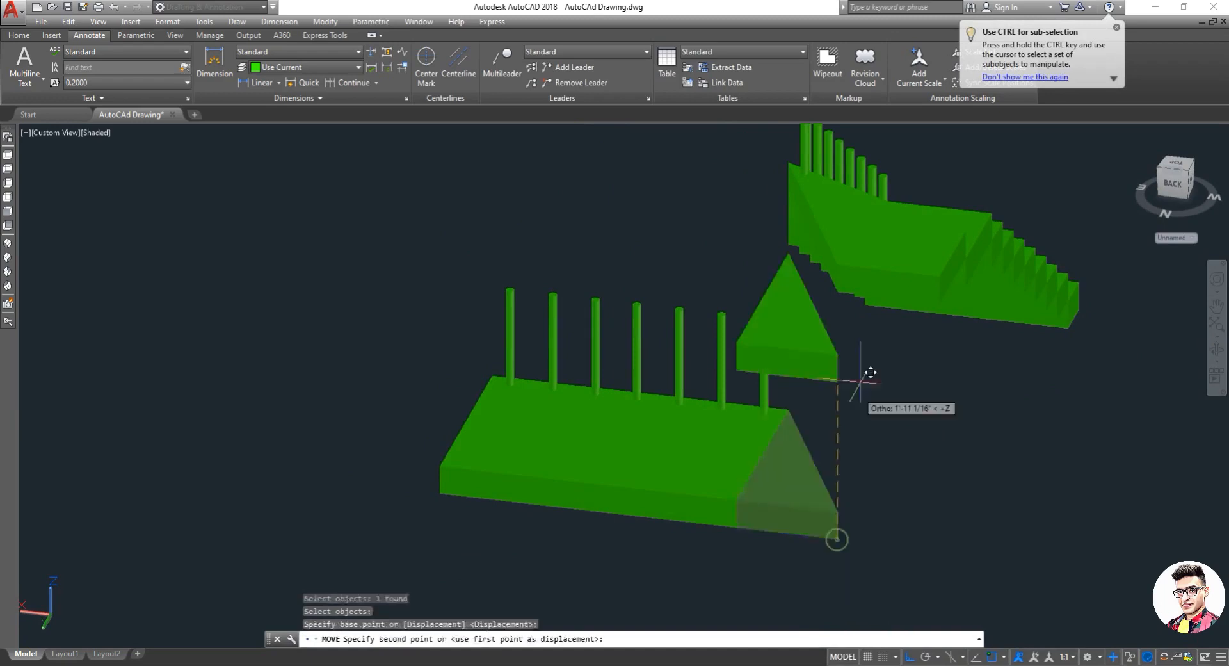
left_click(838, 265)
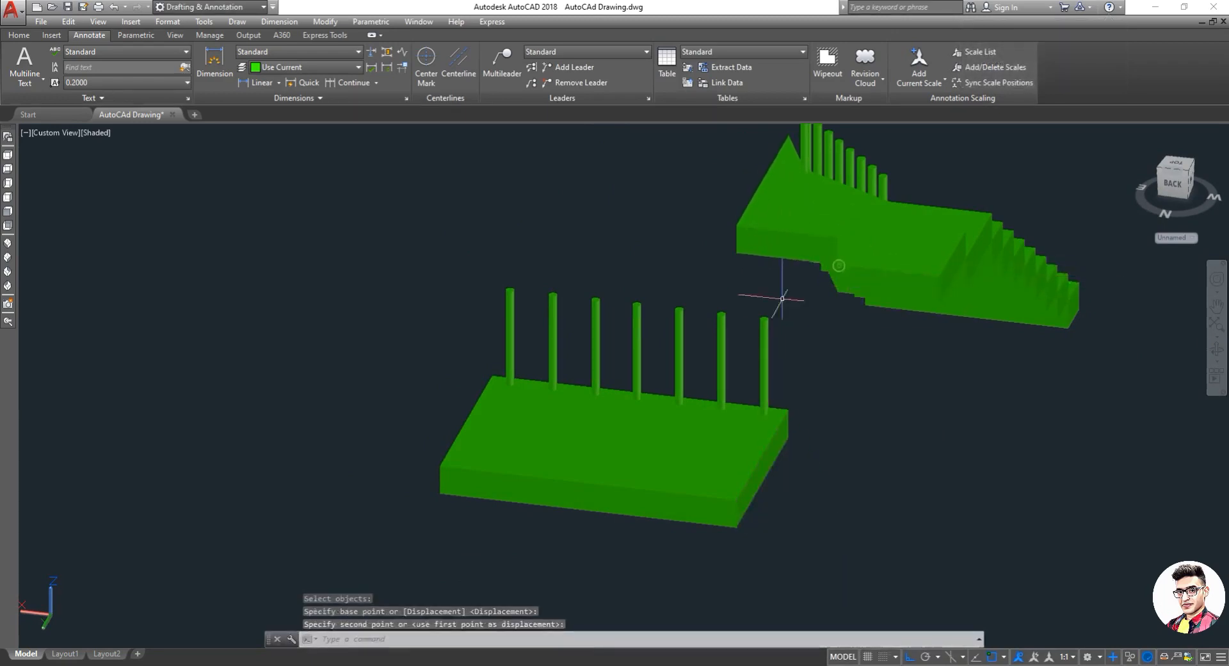
Move the first straight tread of the lower block, with its baluster, straight up to the top of the raised triangular tread.
left_click(1212, 352)
left_click_drag(770, 436, 815, 452)
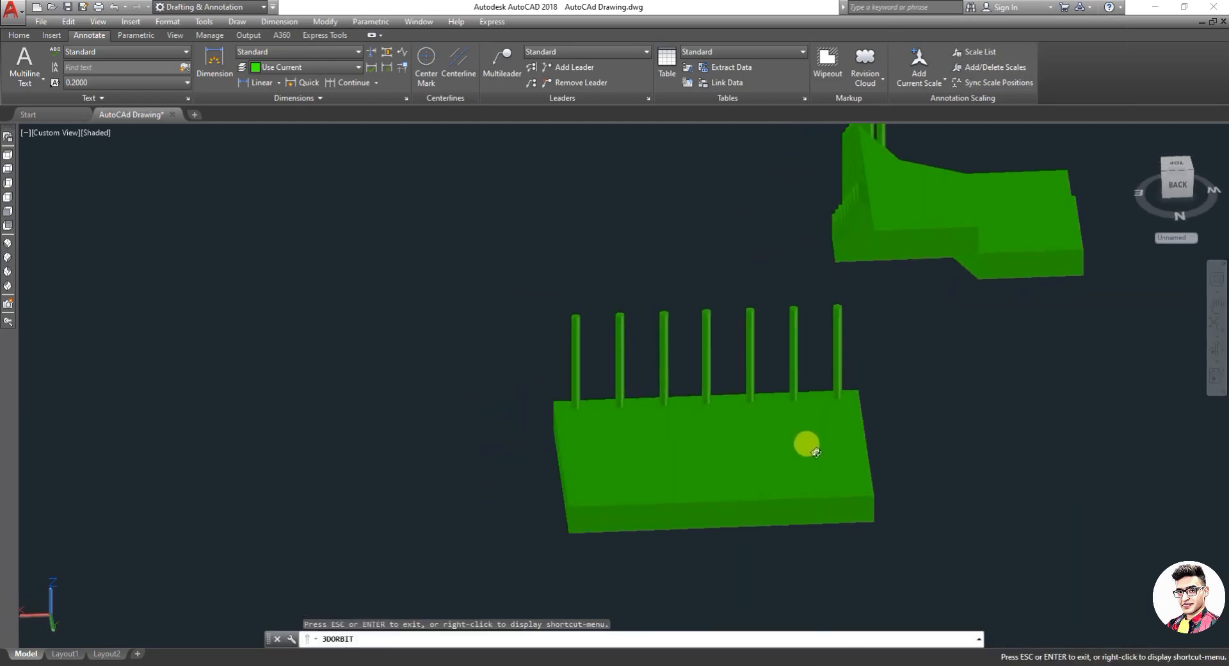
key("Escape")
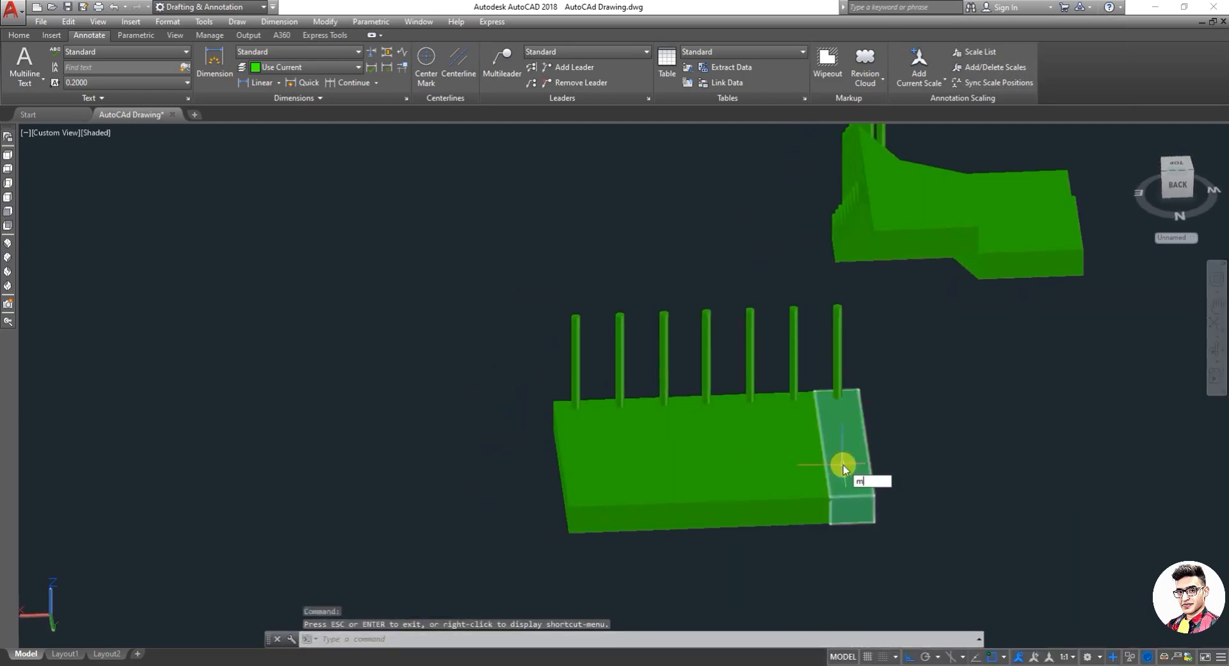
type("m")
key("Return")
left_click(842, 469)
left_click(837, 383)
key("Return")
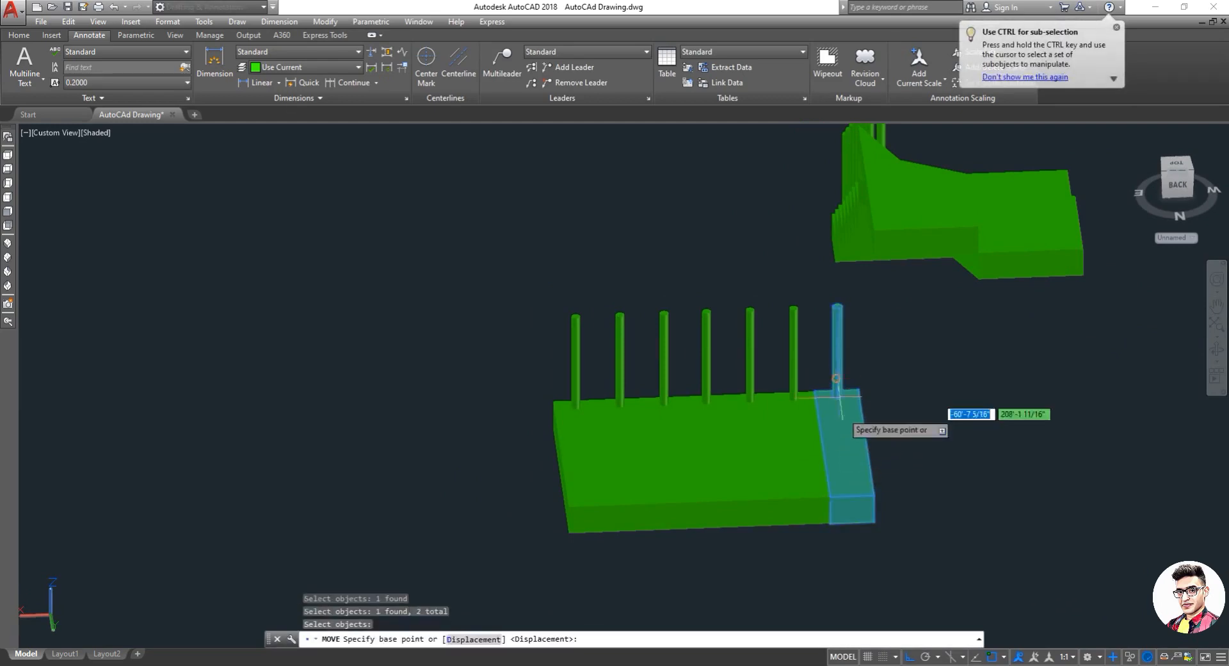
left_click(874, 522)
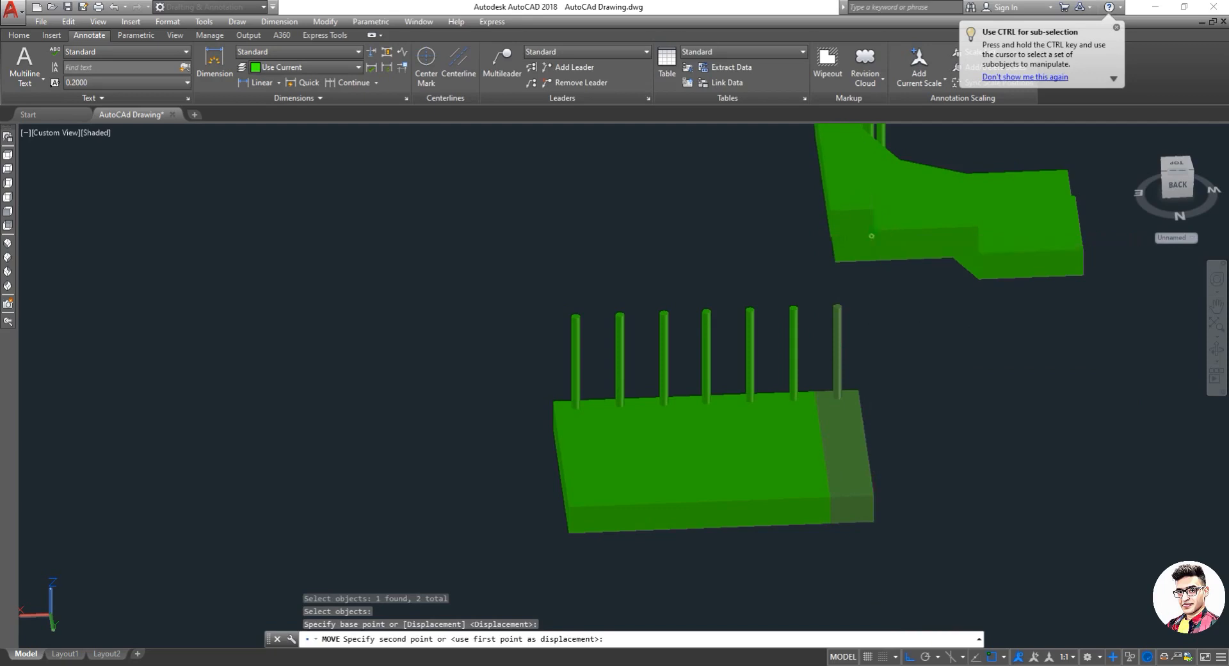
left_click(871, 235)
Move the second straight tread and its baluster straight up from its bottom corner to the top of the first raised straight tread.
scroll(859, 272, "down", 4)
scroll(825, 231, "up", 2)
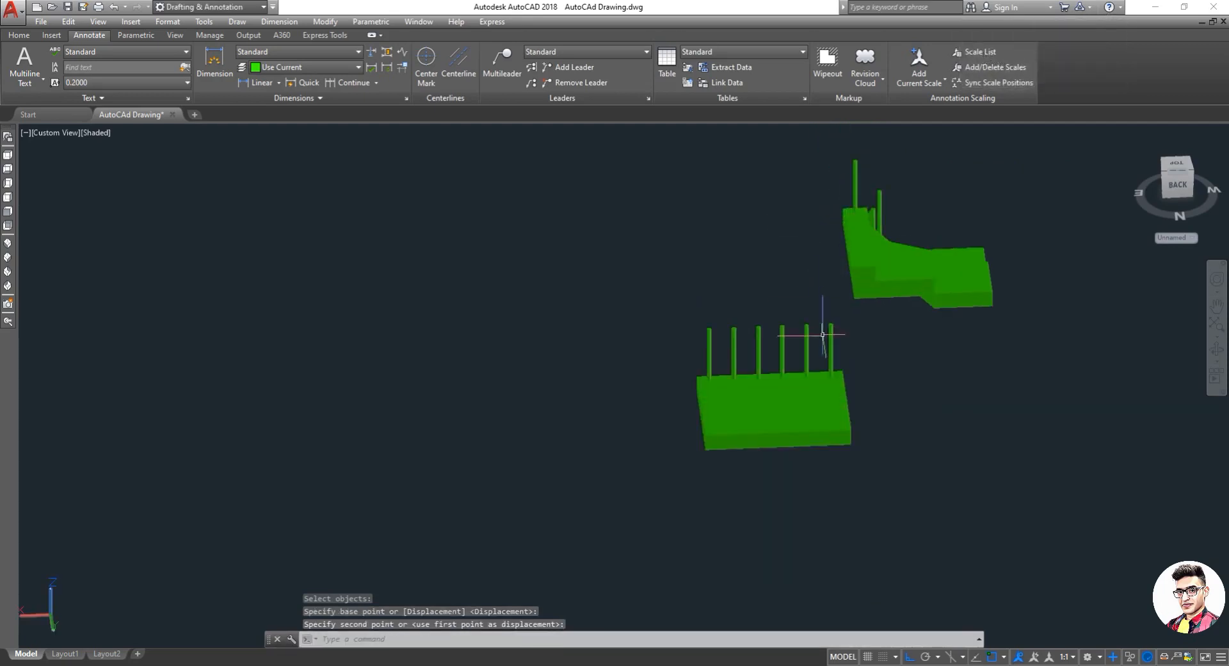
scroll(823, 333, "down", 1)
key("Return")
left_click(833, 384)
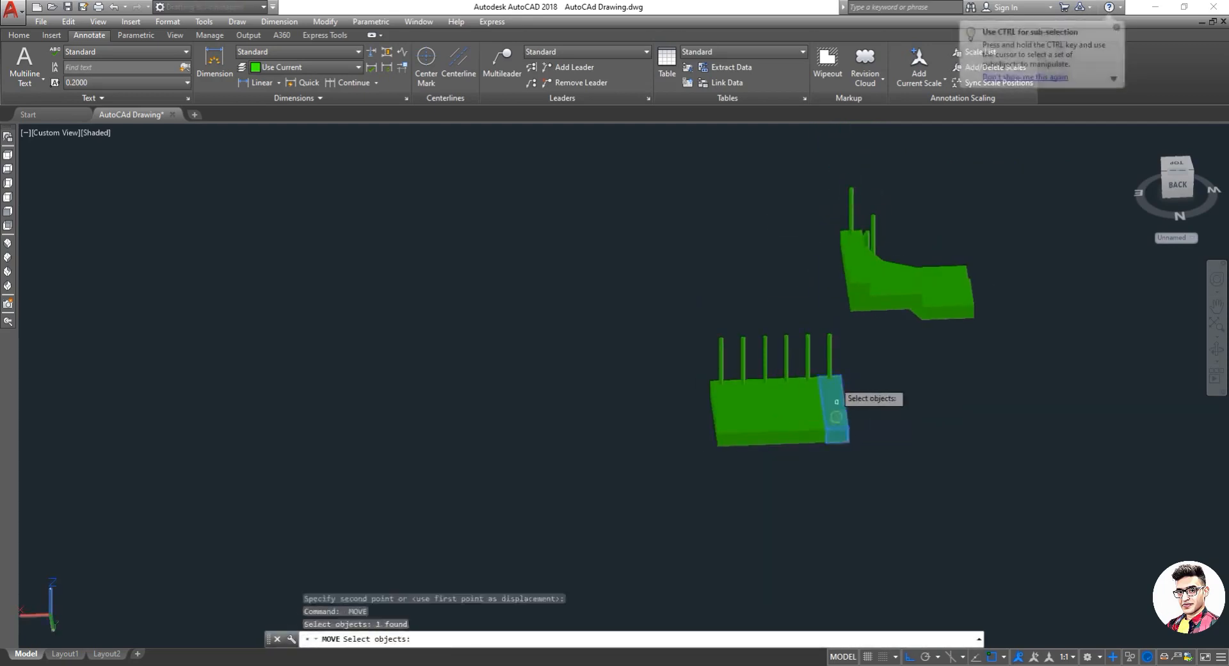
left_click(830, 357)
key("Return")
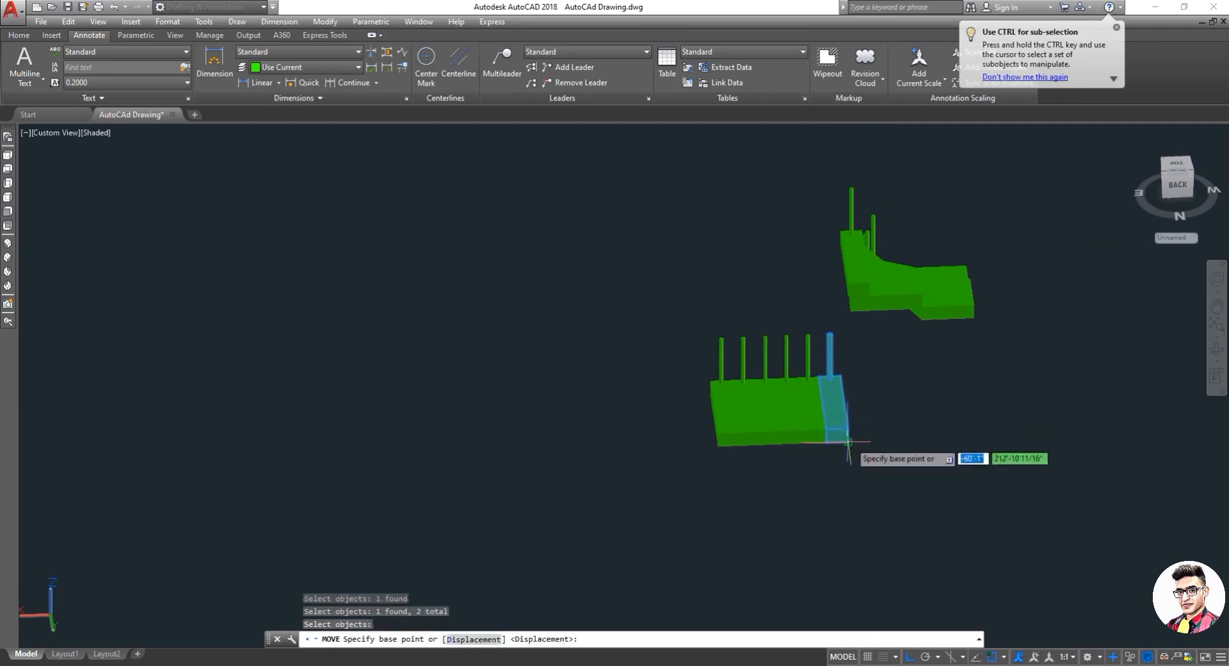
left_click(848, 441)
scroll(858, 295, "up", 4)
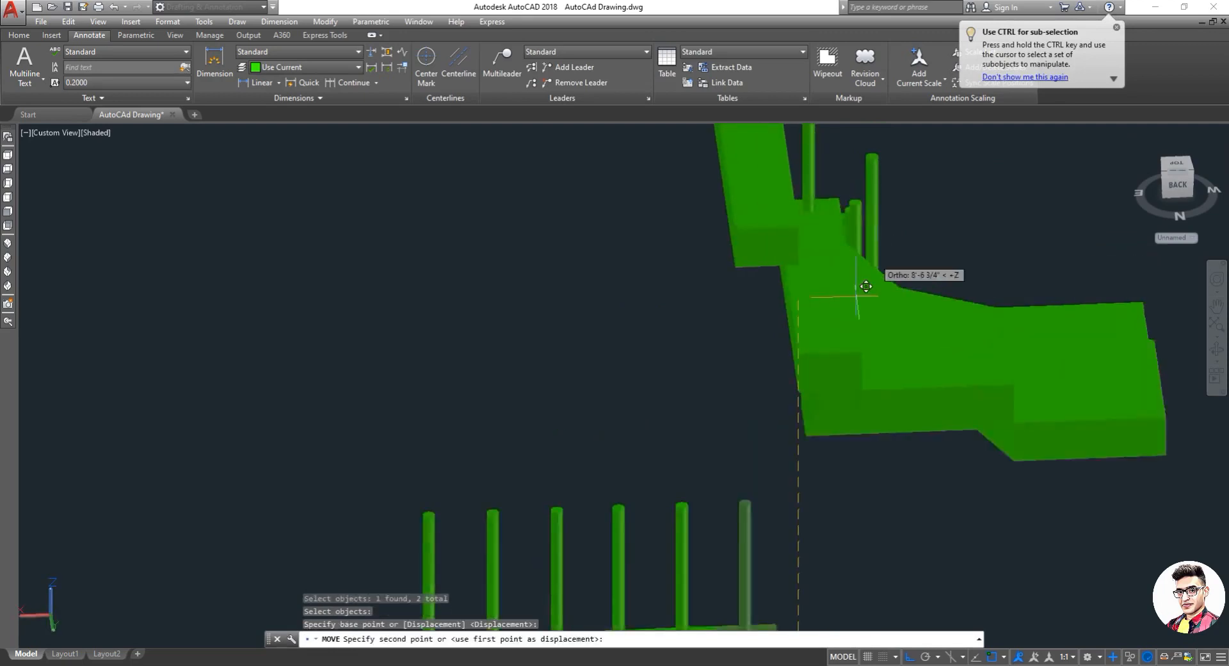
left_click(809, 344)
Move the third straight tread and its baluster straight up from its bottom corner to the top of the second raised straight tread.
scroll(796, 357, "down", 5)
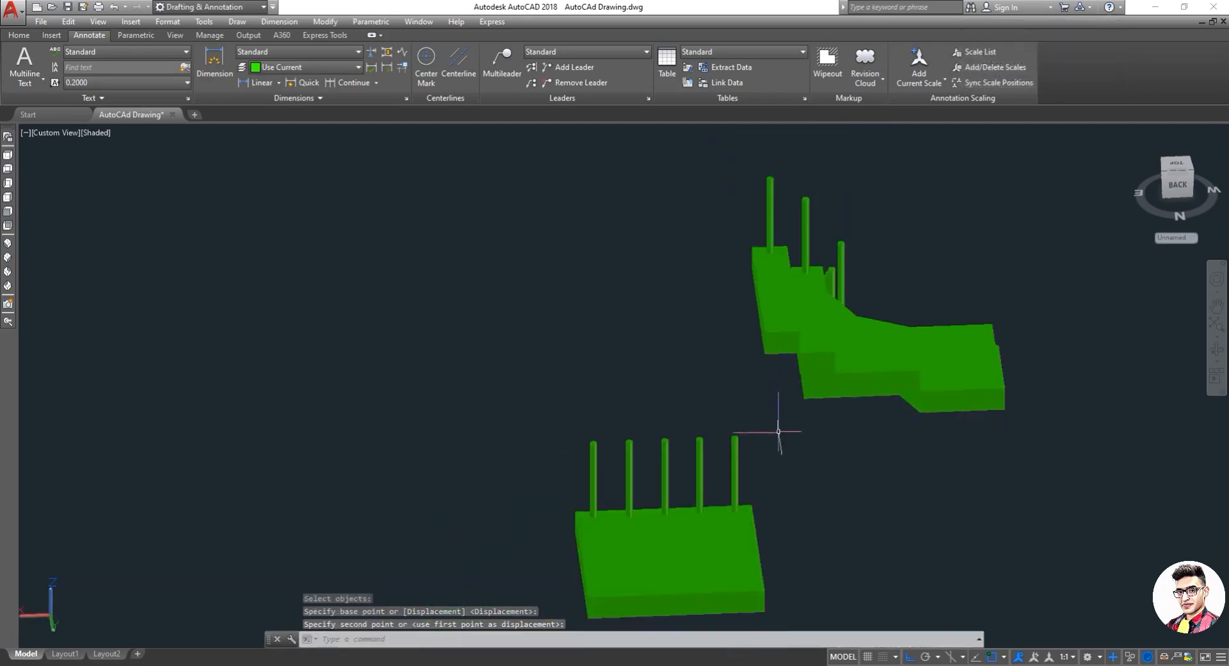
scroll(768, 486, "up", 3)
key("Return")
left_click(733, 542)
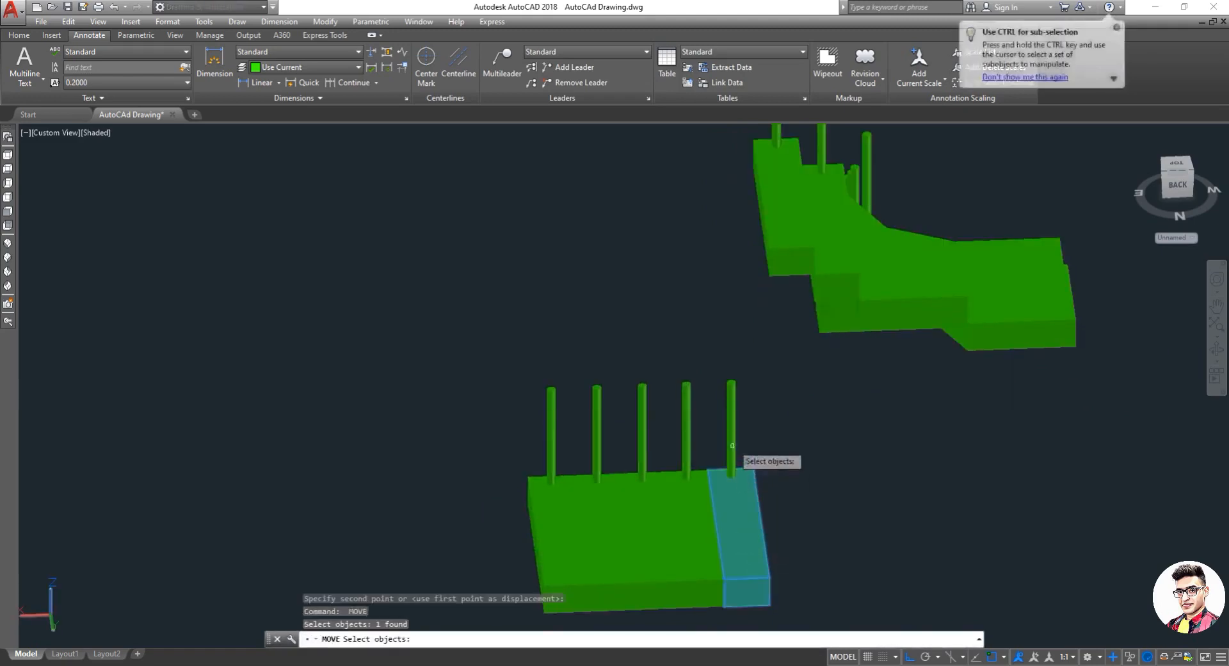
left_click(731, 442)
key("Return")
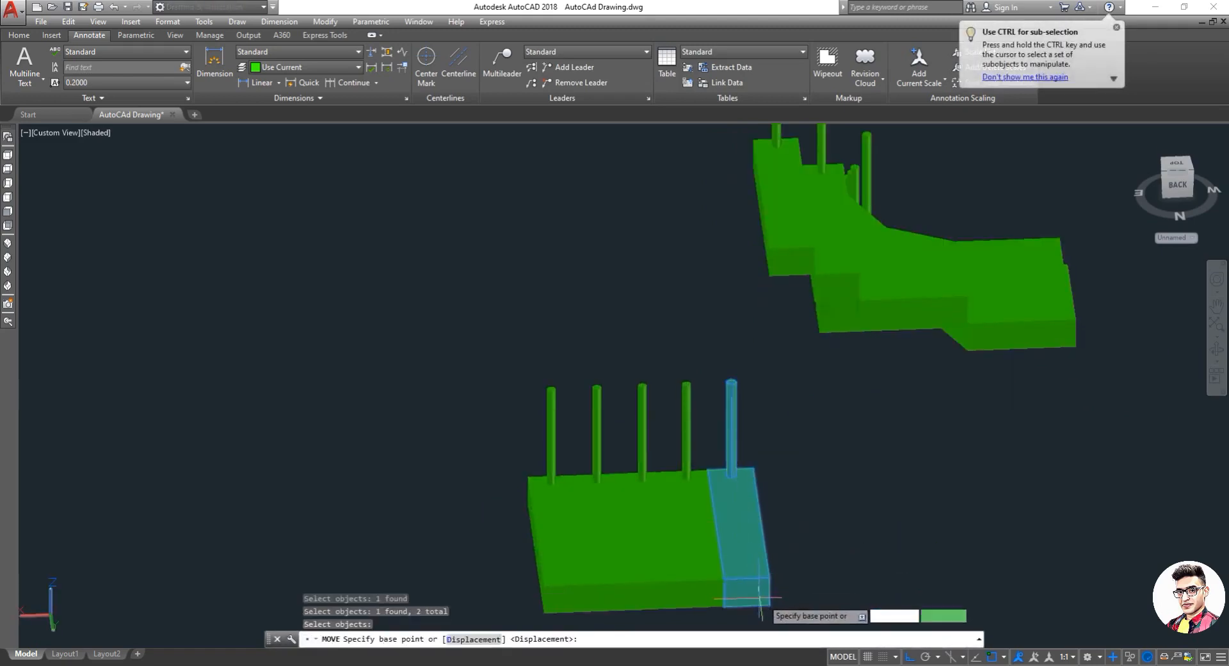
left_click(770, 604)
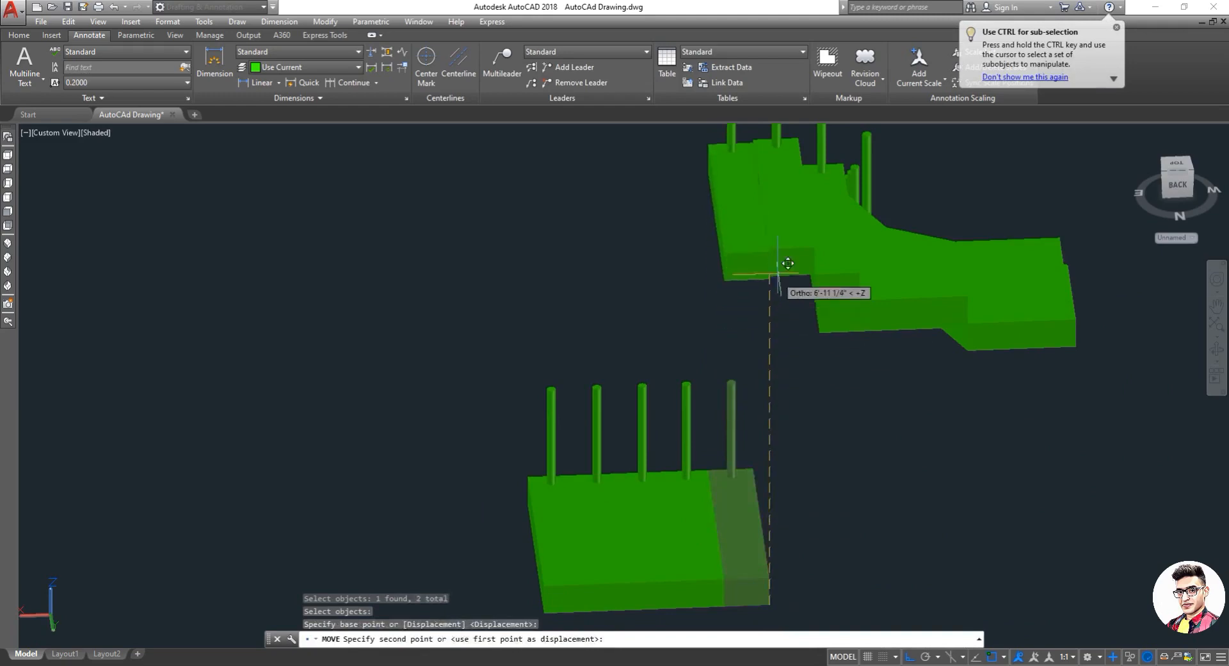
left_click(779, 238)
Move the fourth straight tread and its baluster straight up from its bottom corner to the top of the third raised straight tread.
scroll(747, 376, "down", 4)
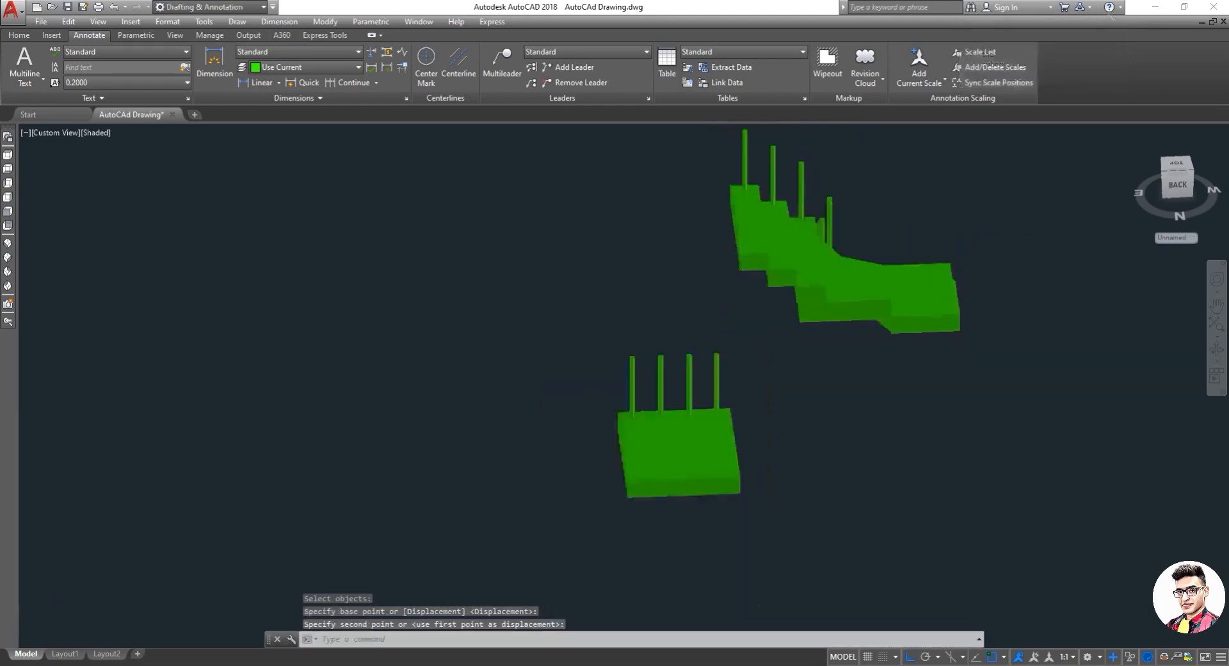
scroll(747, 377, "up", 2)
key("Return")
left_click(759, 467)
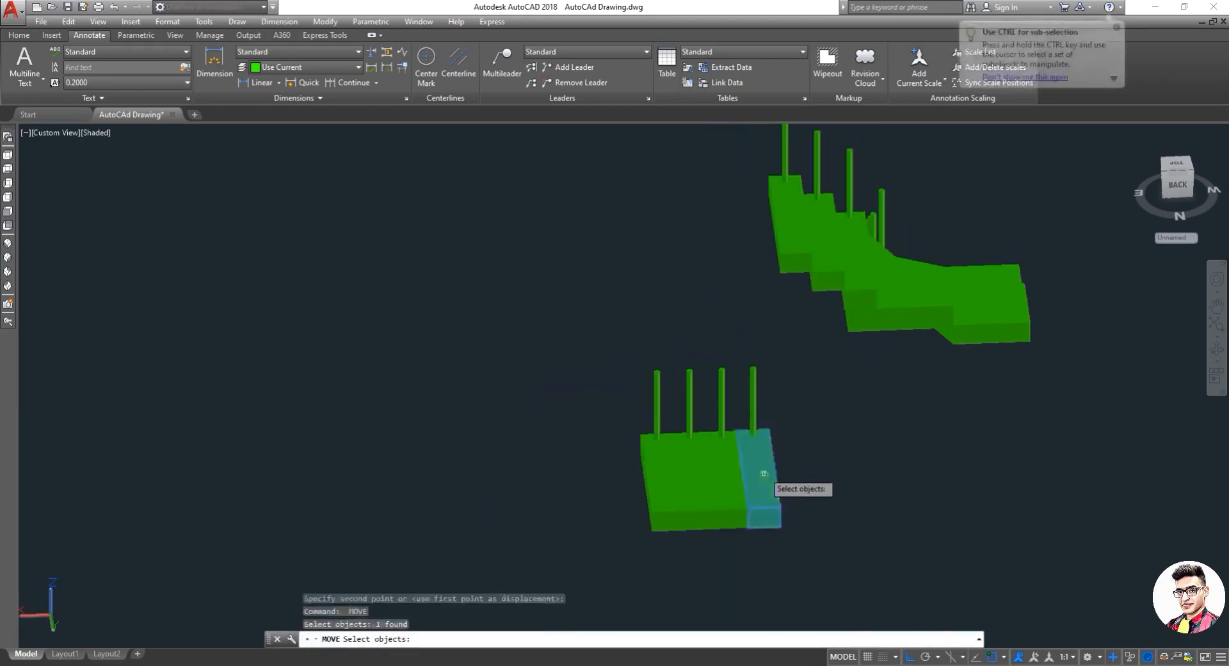
left_click(752, 407)
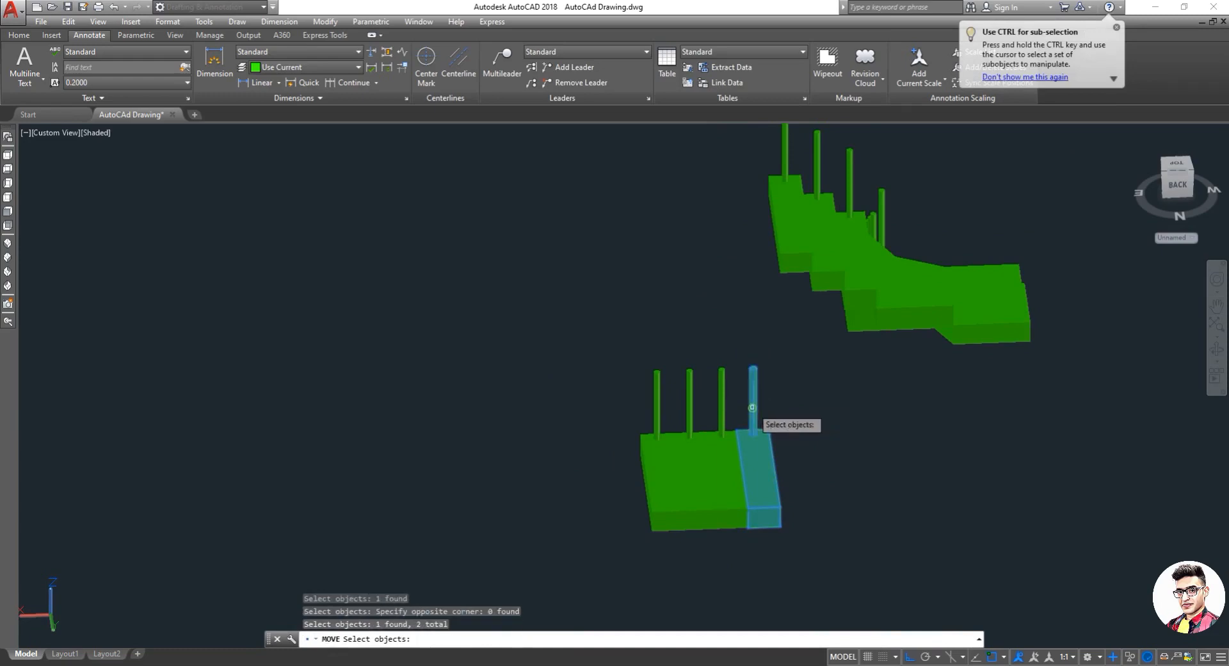
key("Return")
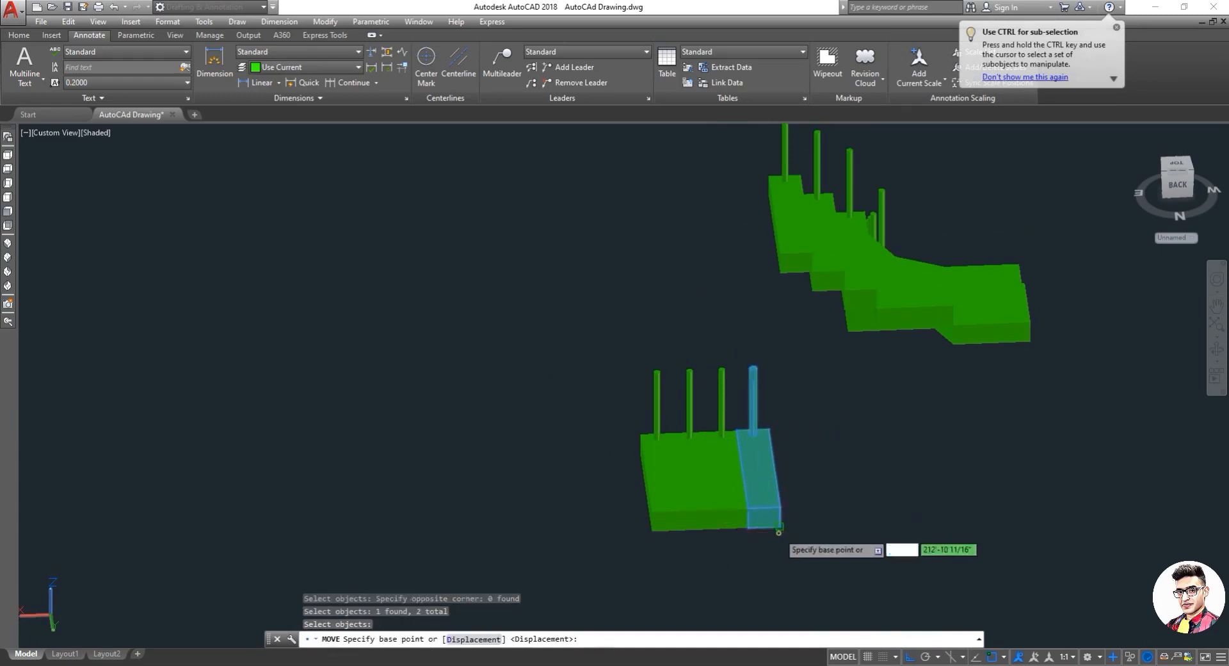
left_click(778, 529)
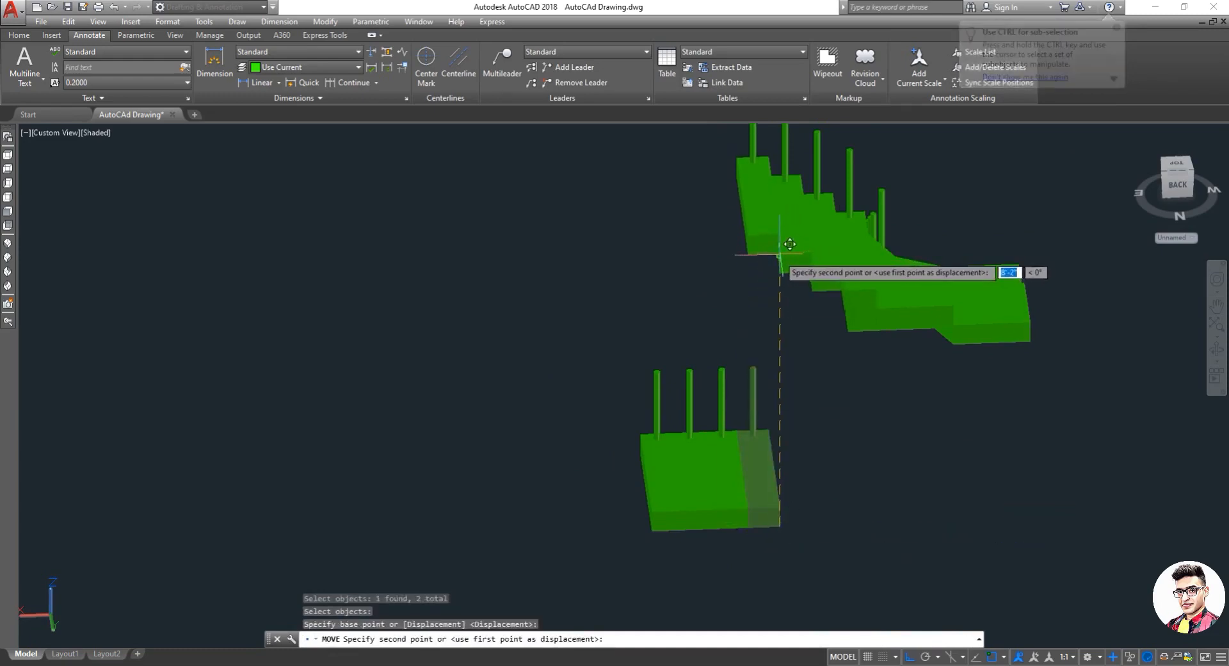
left_click(789, 244)
Move the fifth straight tread and its baluster straight up from its bottom corner to the top of the fourth raised straight tread.
scroll(719, 310, "down", 2)
scroll(723, 307, "up", 5)
key("Return")
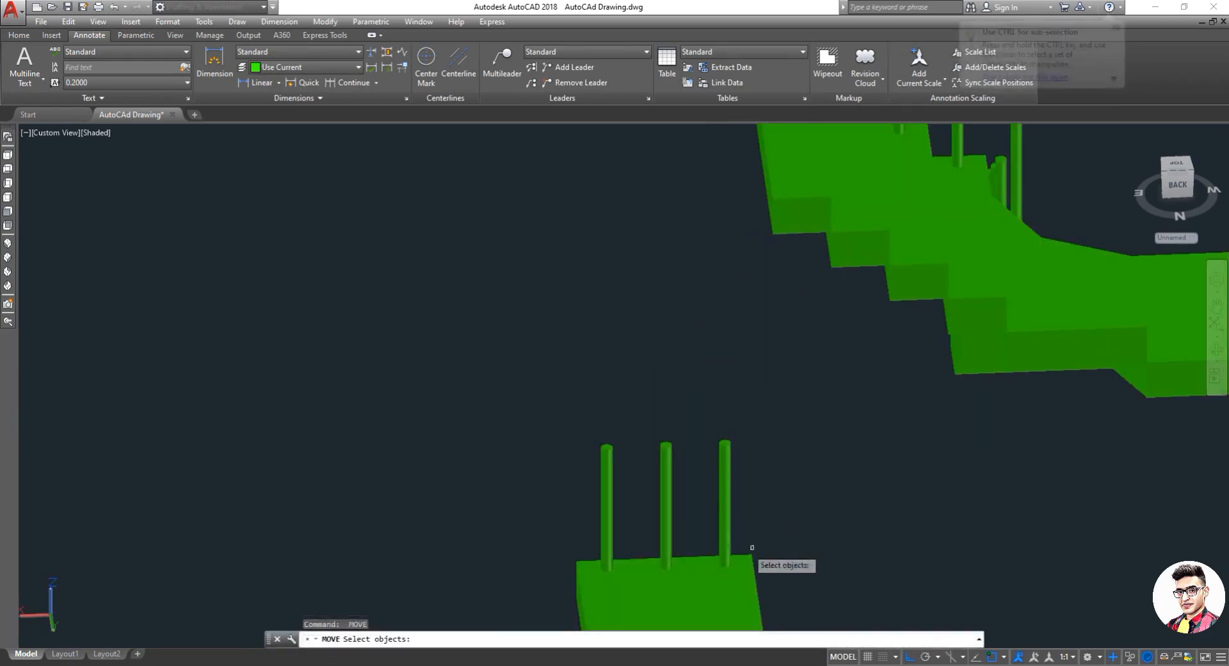
left_click(726, 531)
left_click(734, 572)
scroll(730, 583, "down", 2)
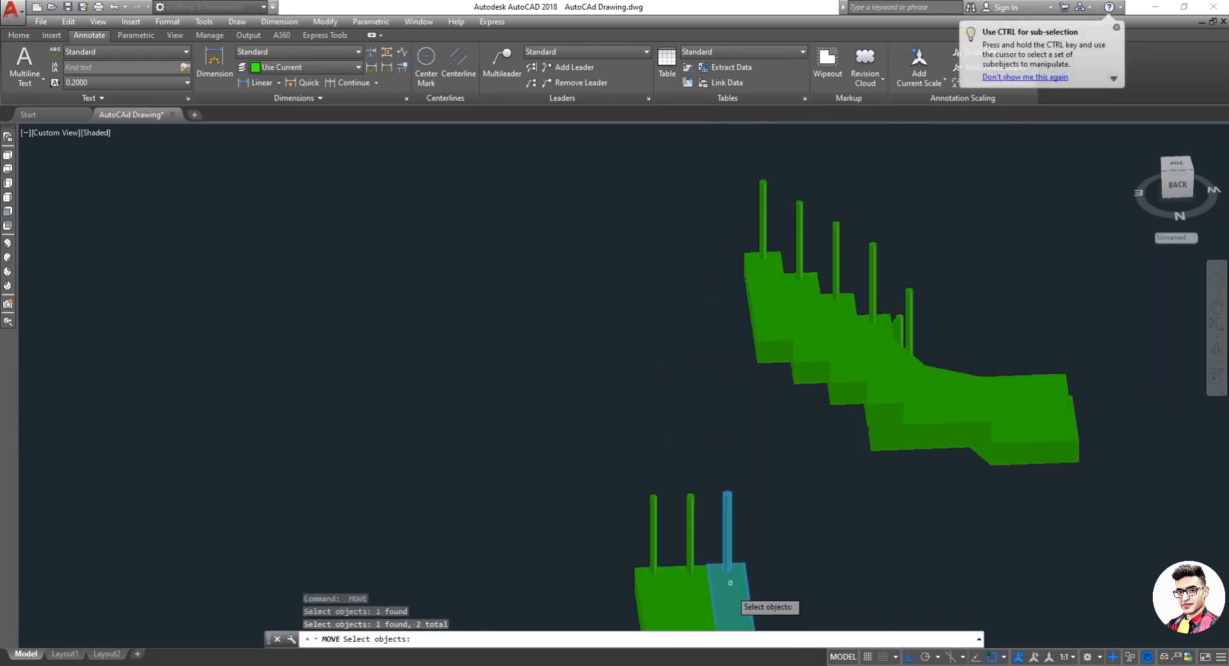
scroll(731, 583, "down", 6)
scroll(728, 570, "up", 3)
scroll(730, 571, "down", 2)
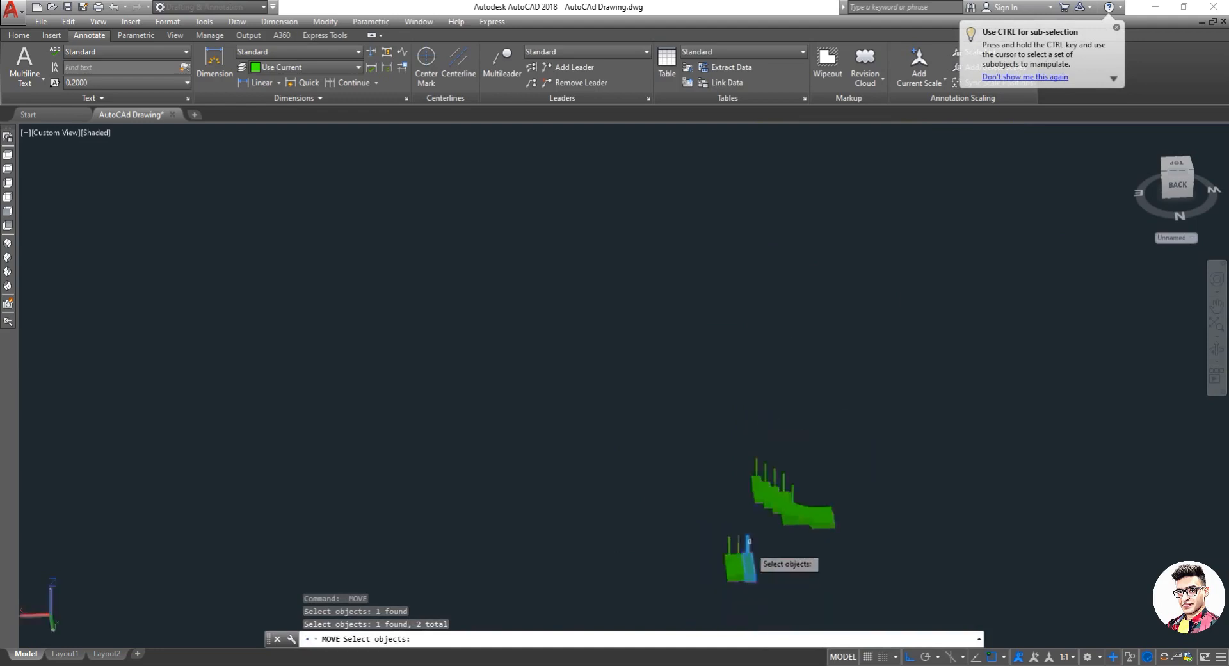
scroll(733, 570, "up", 6)
key("Return")
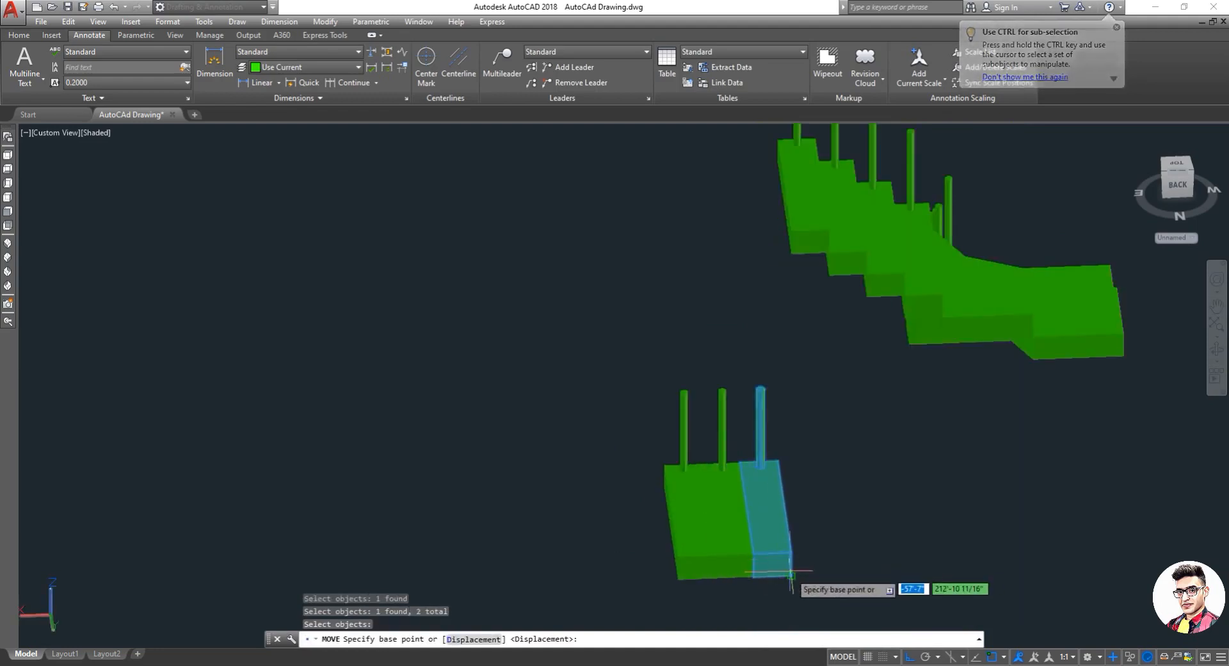
left_click(791, 573)
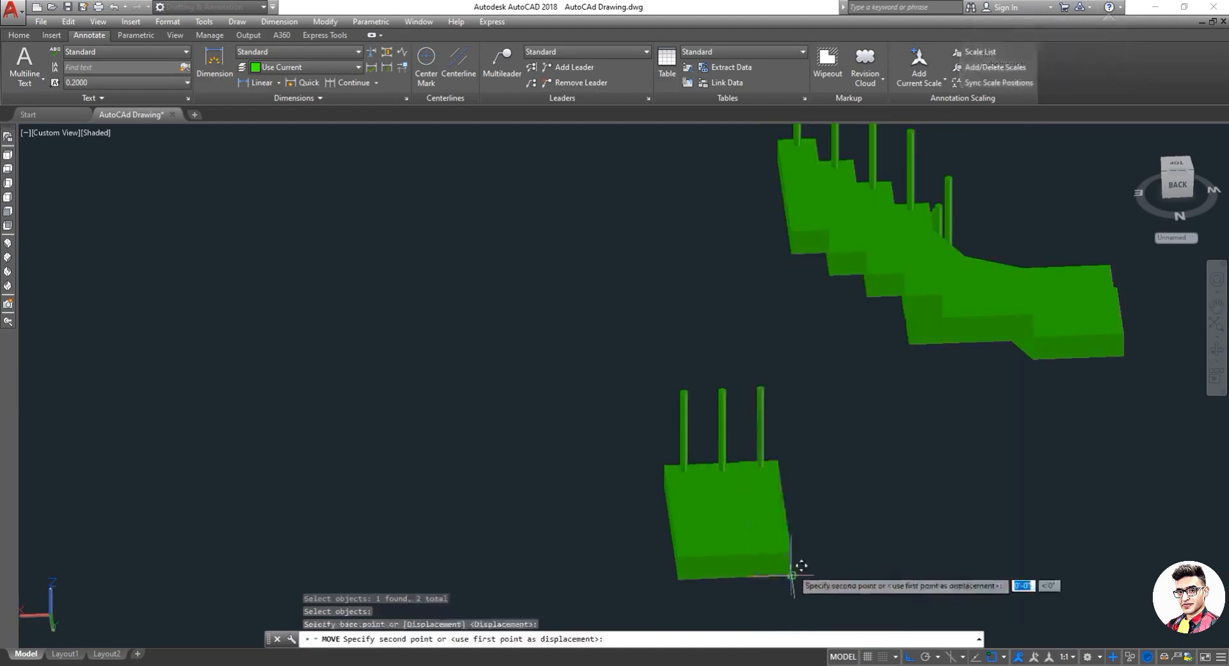
left_click(801, 221)
Move the sixth straight tread and its baluster straight up from its bottom corner to the top of the fifth raised straight tread.
type("m")
key("Return")
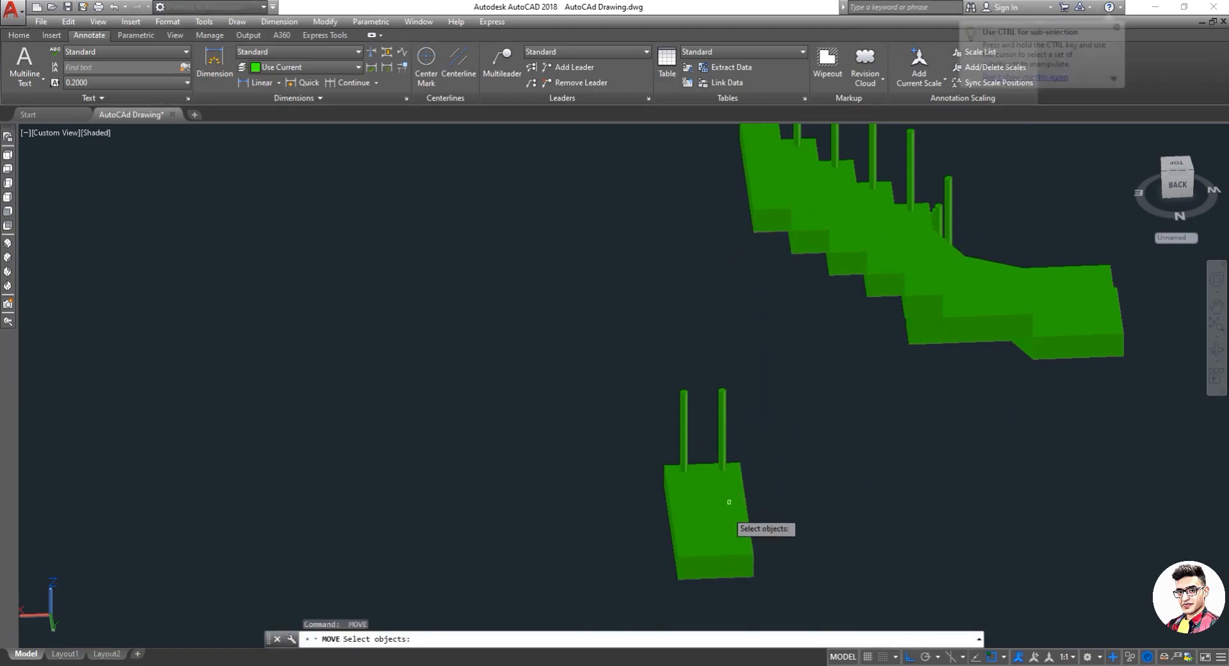
left_click(725, 506)
left_click(722, 448)
key("Return")
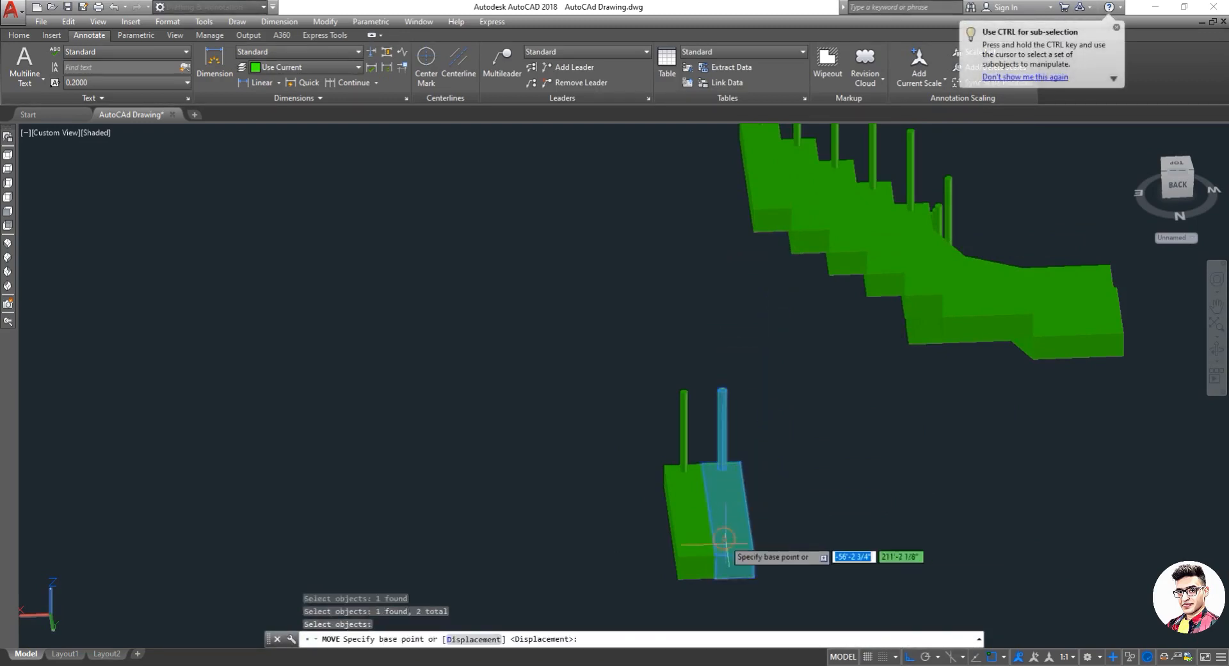
left_click(754, 576)
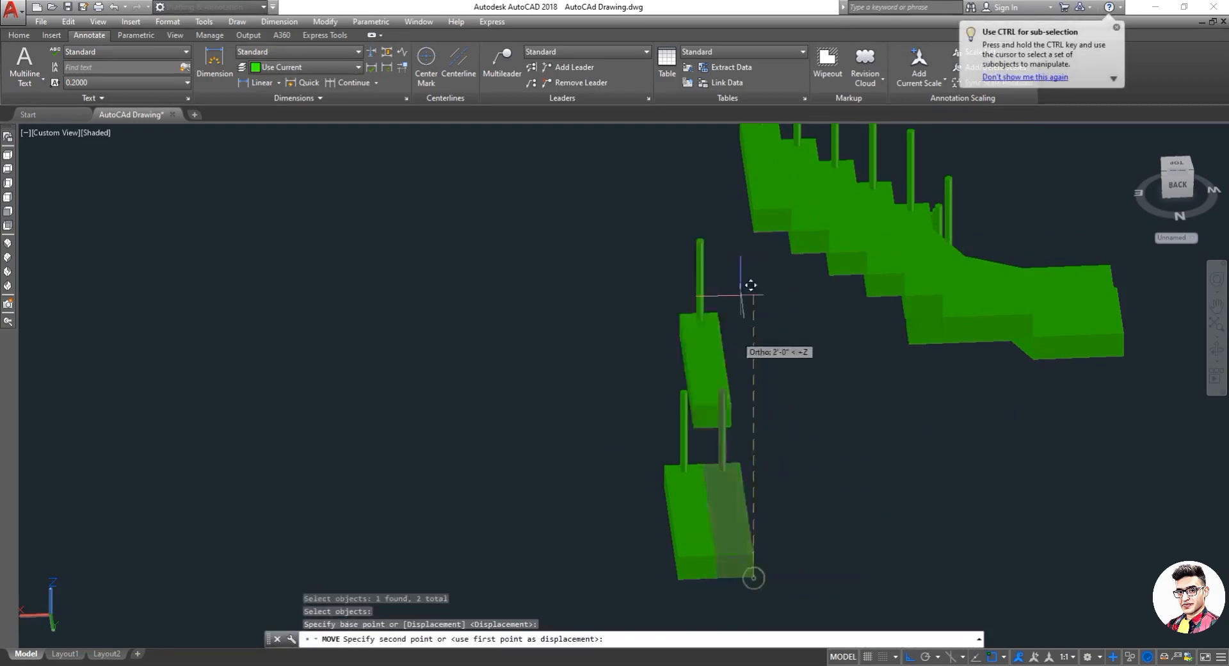
left_click(764, 199)
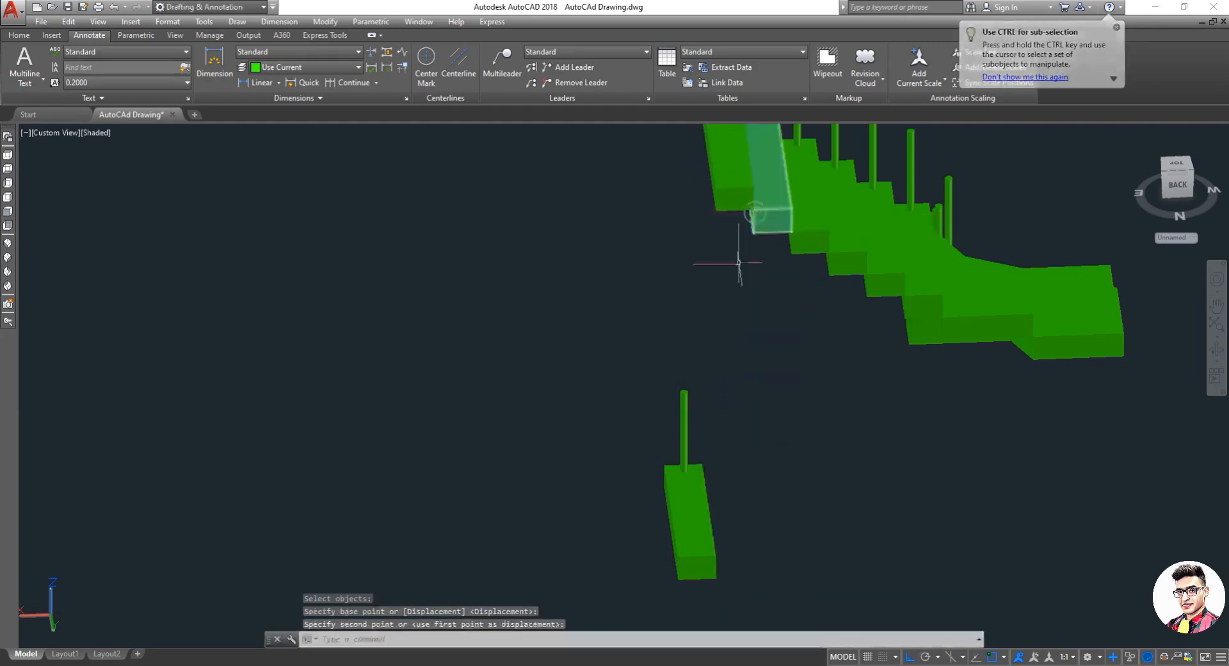
Move the last straight tread and its baluster straight up from its bottom corner to the top of the sixth raised straight tread.
type("m")
key("Return")
left_click(694, 499)
left_click(684, 442)
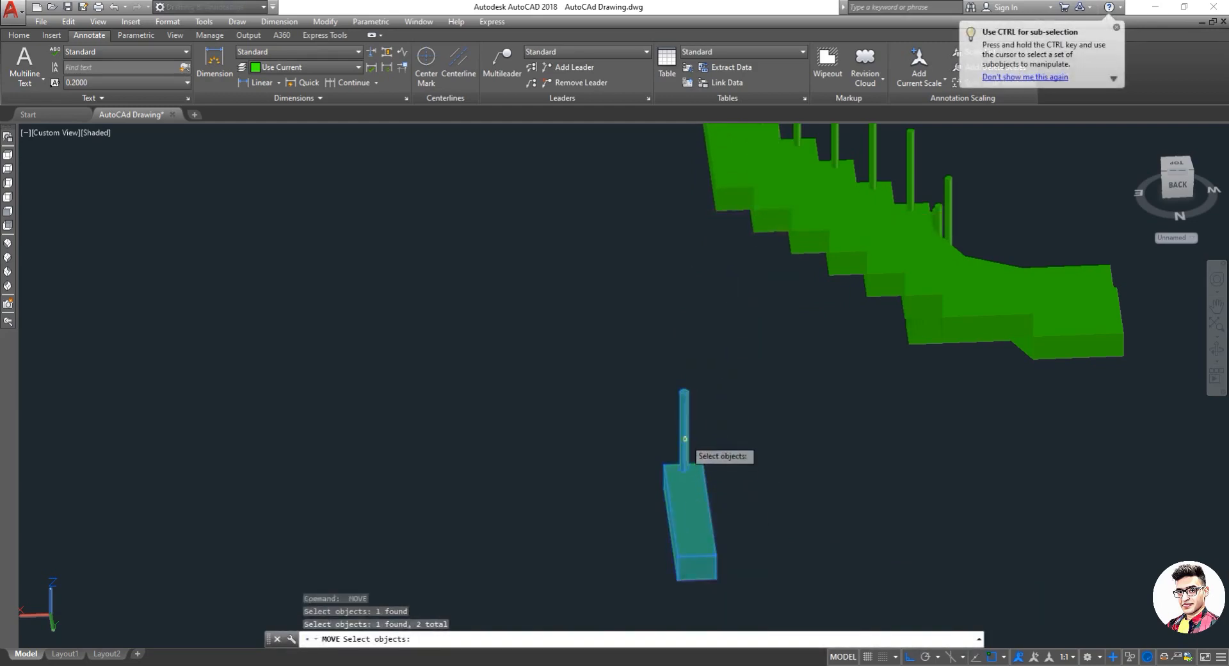
key("Return")
left_click(715, 576)
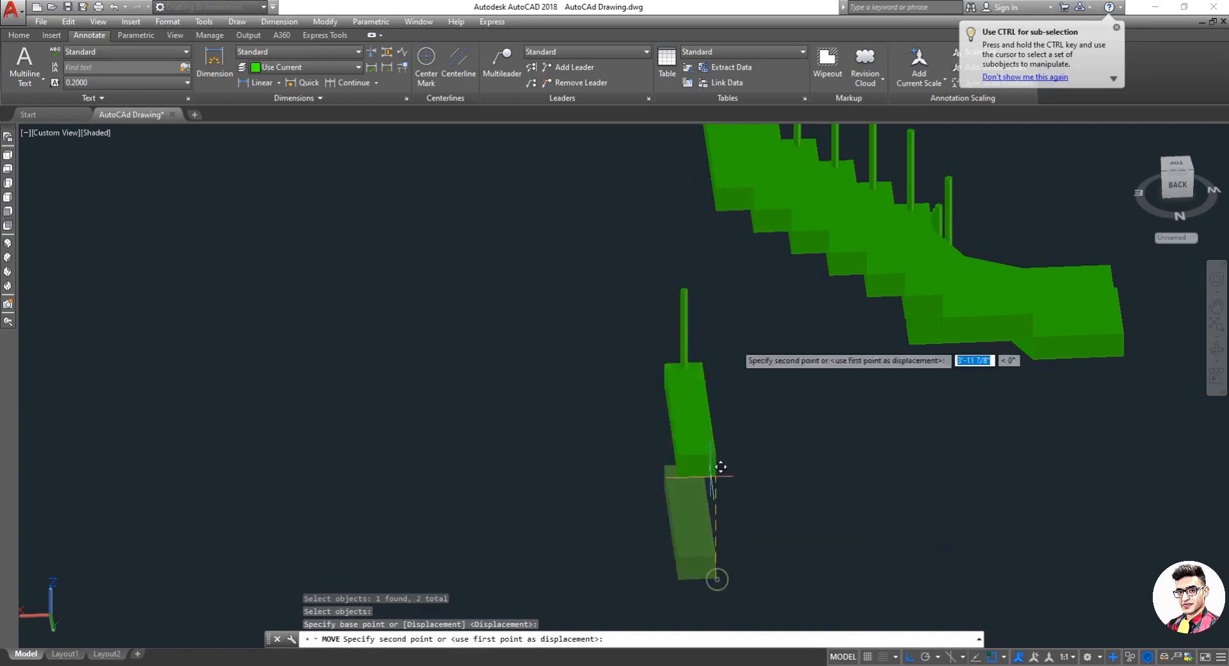
left_click(748, 167)
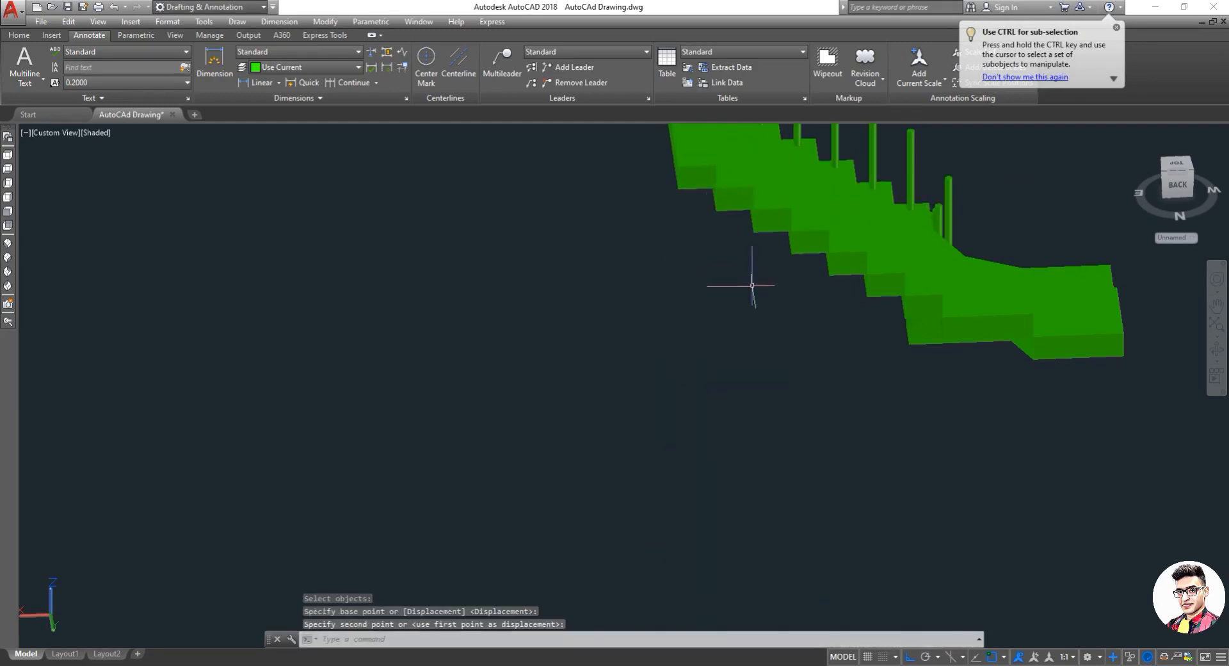
scroll(779, 293, "down", 5)
key("Escape")
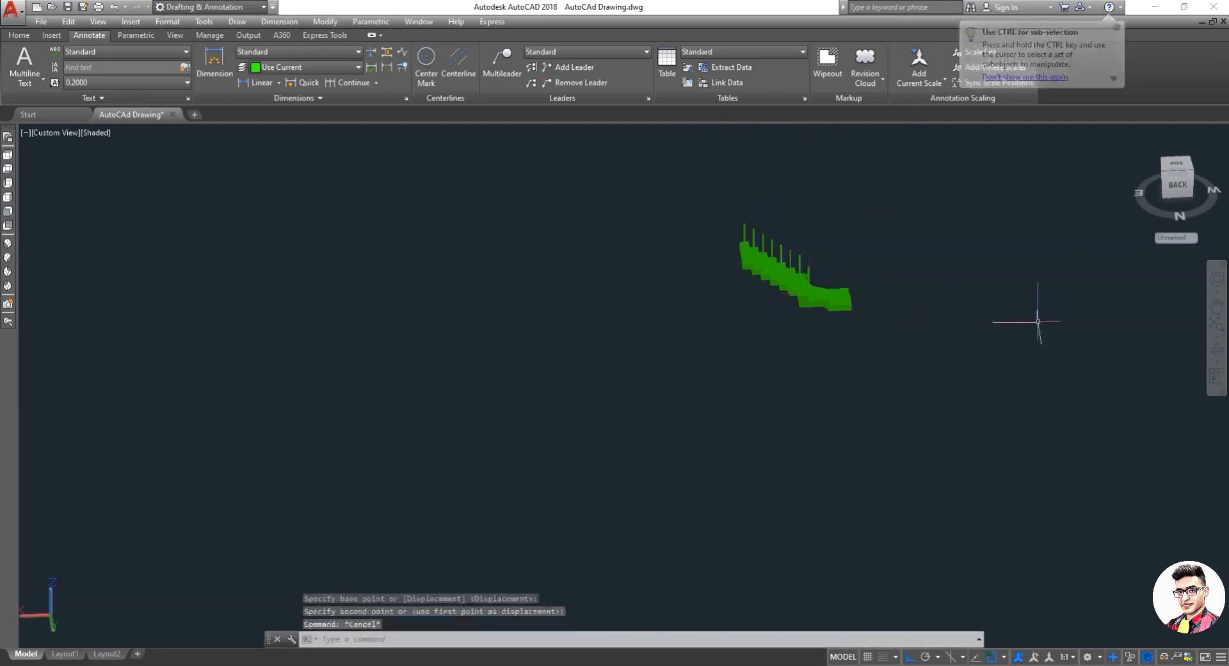
Orbit around the whole staircase to the front and check both flights, the tapered corner treads and the balusters.
left_click(1217, 350)
left_click_drag(792, 326, 628, 312)
scroll(628, 312, "up", 4)
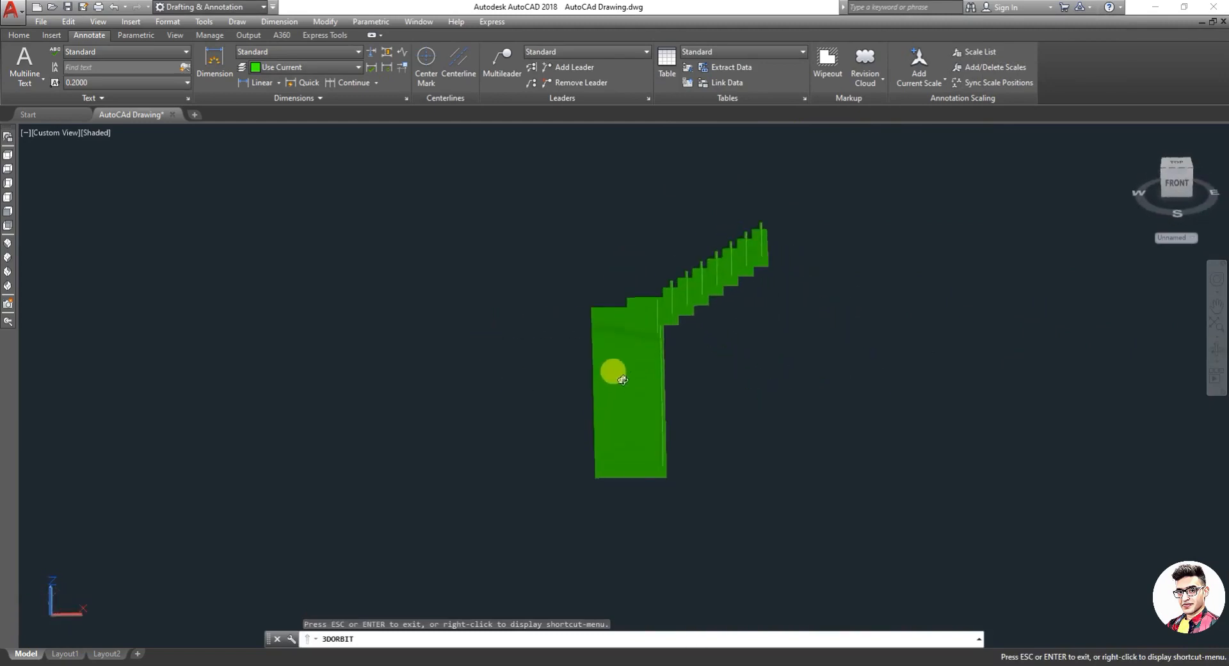
scroll(632, 328, "up", 2)
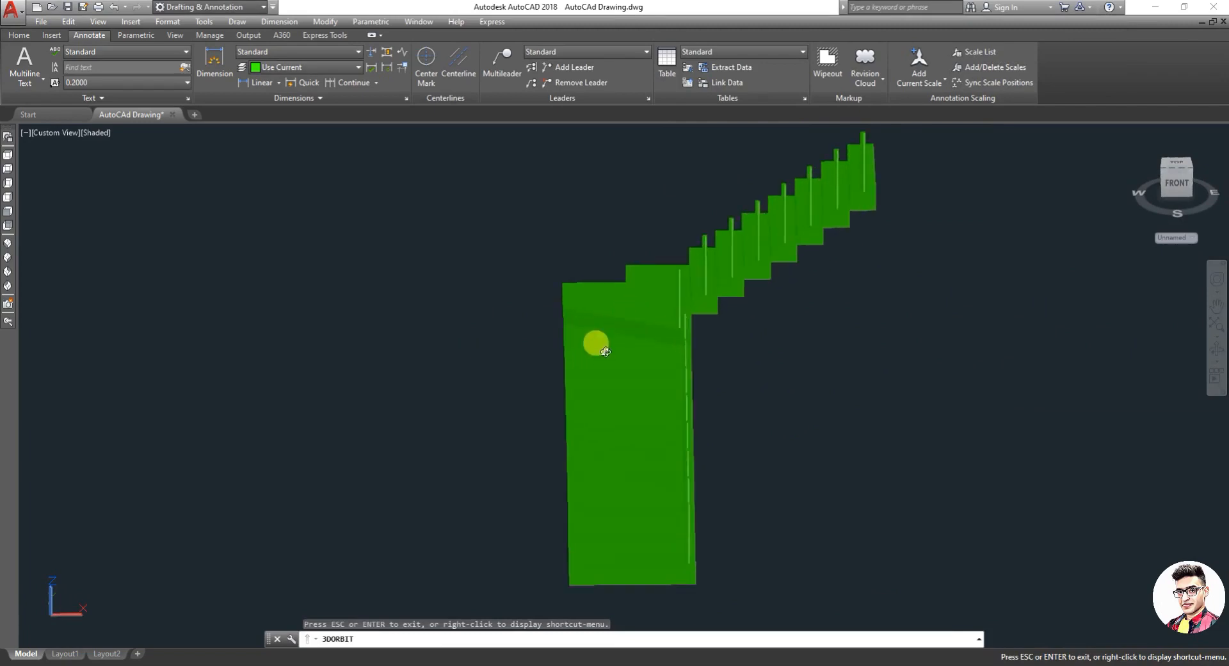
left_click_drag(543, 401, 843, 354)
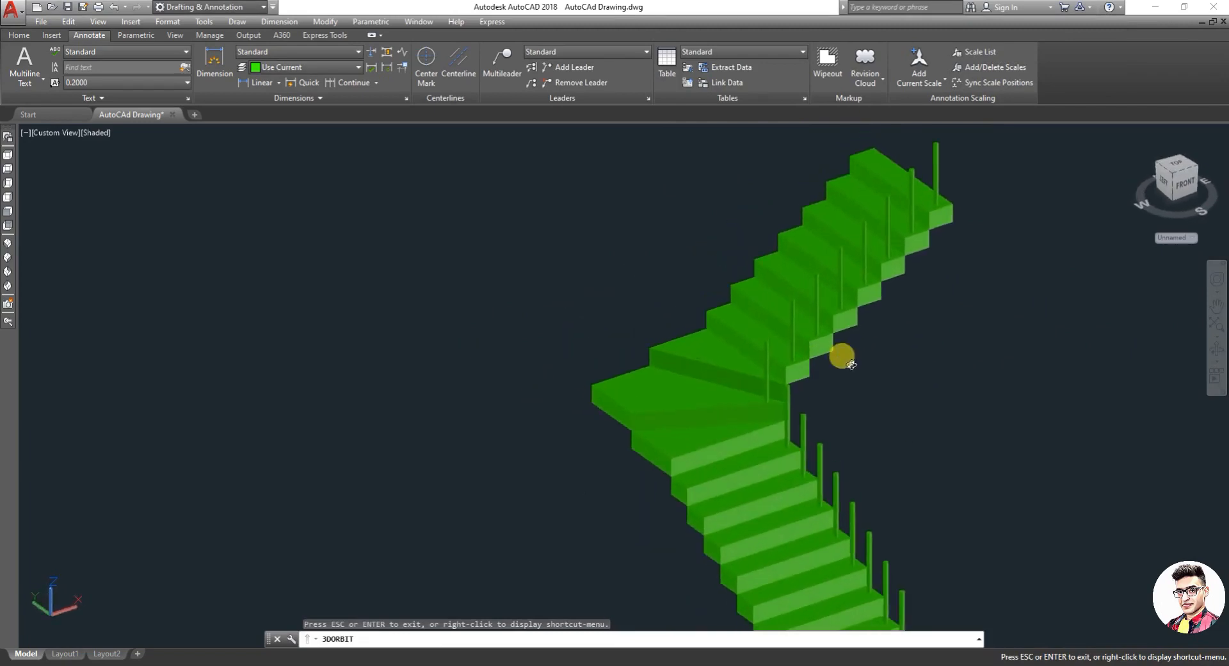
scroll(714, 402, "up", 2)
scroll(714, 403, "up", 4)
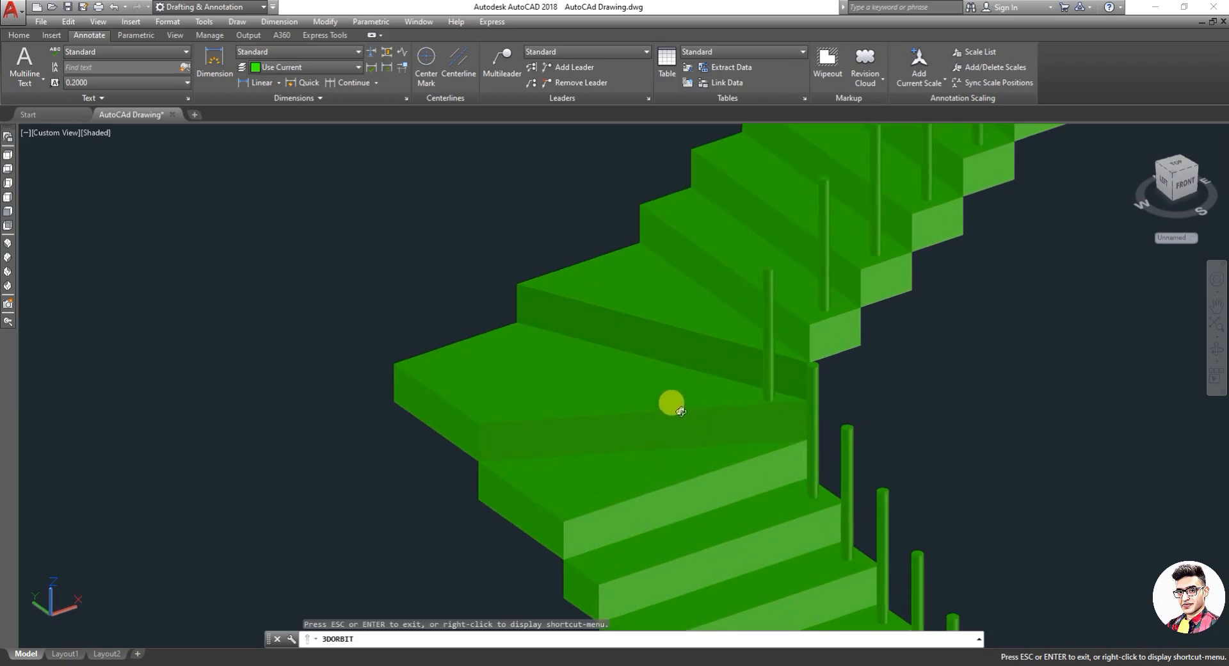
scroll(669, 281, "down", 2)
scroll(729, 443, "down", 2)
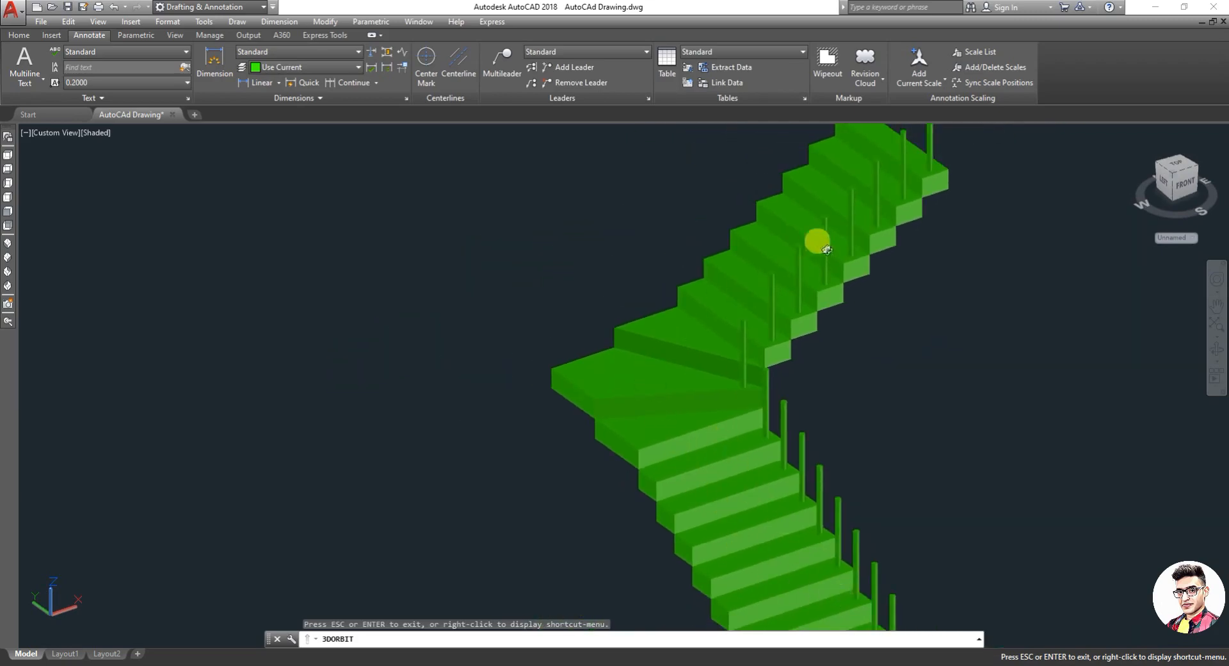
left_click_drag(896, 162, 868, 264)
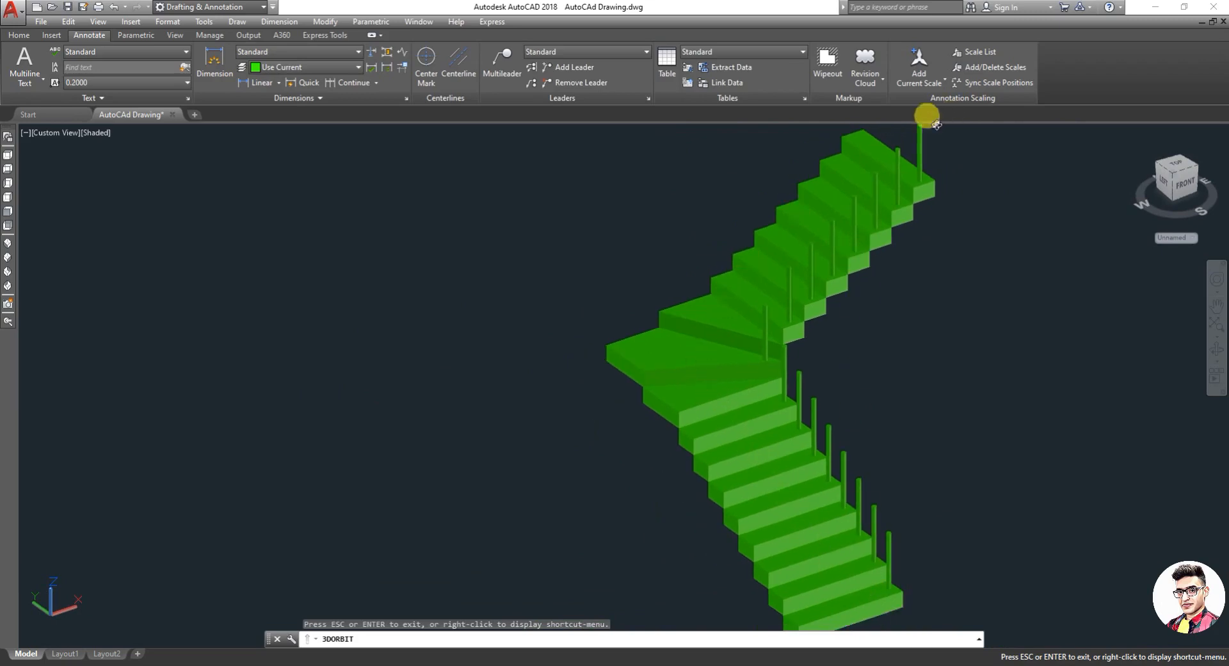
left_click_drag(935, 125, 869, 346)
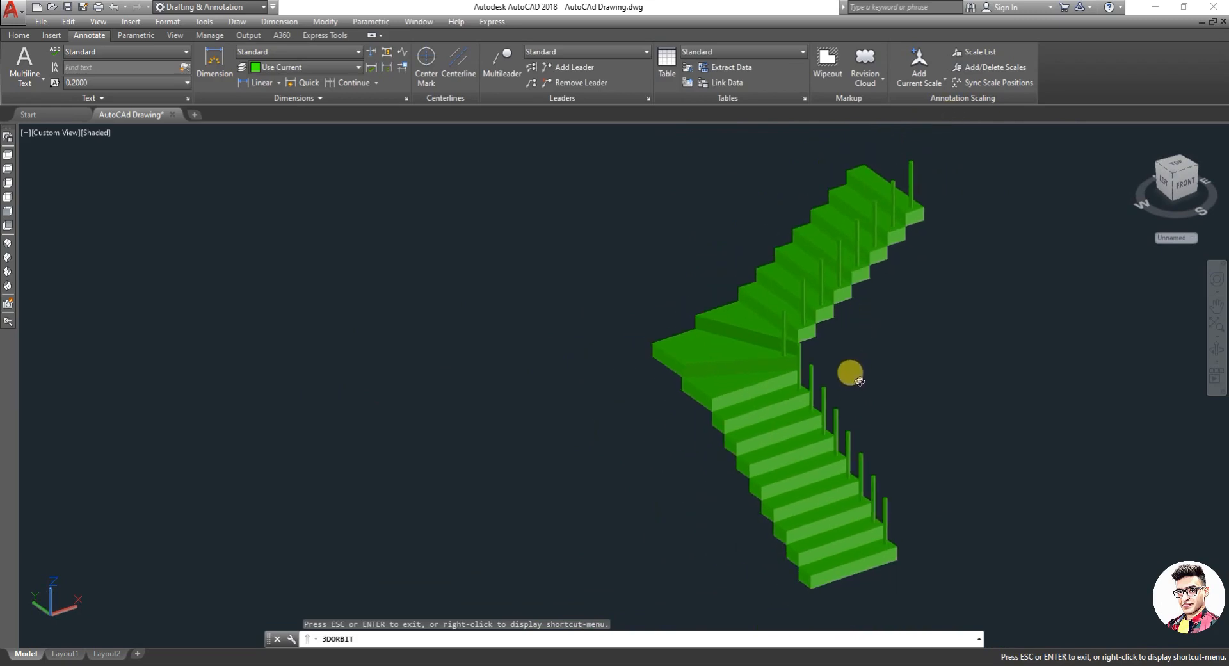
key("Escape")
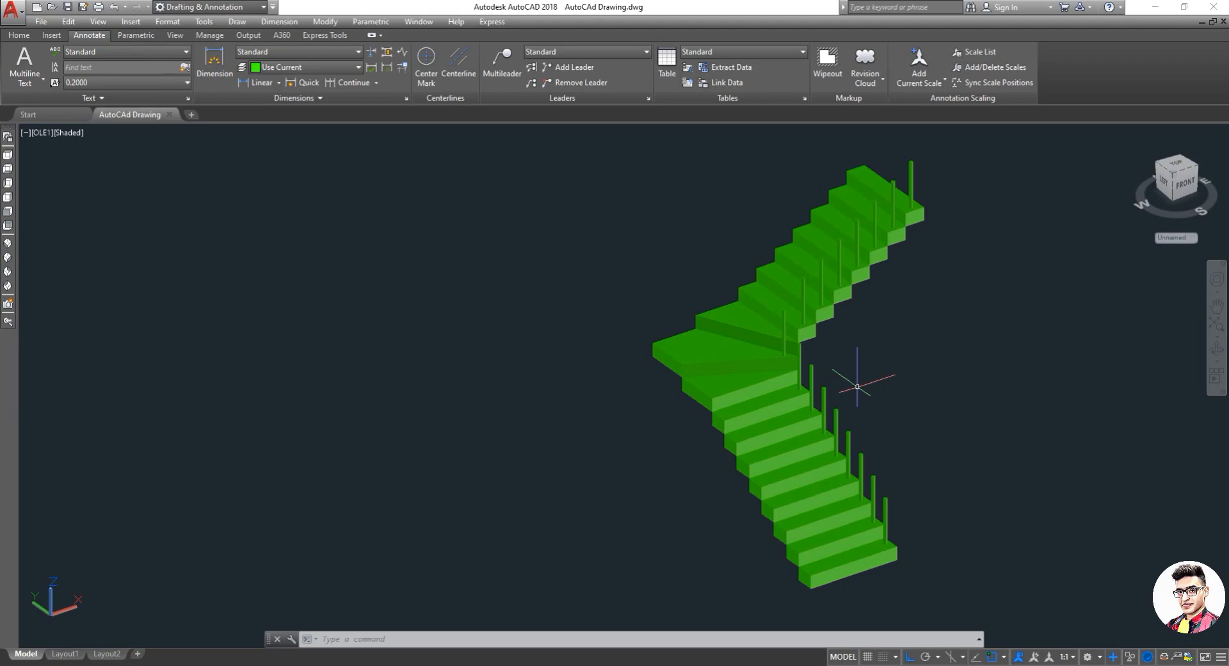
Save the staircase drawing.
key("ctrl+s")
key("Escape")
Switch the model to the preset Left view to show the lower flight from its side.
scroll(817, 319, "up", 3)
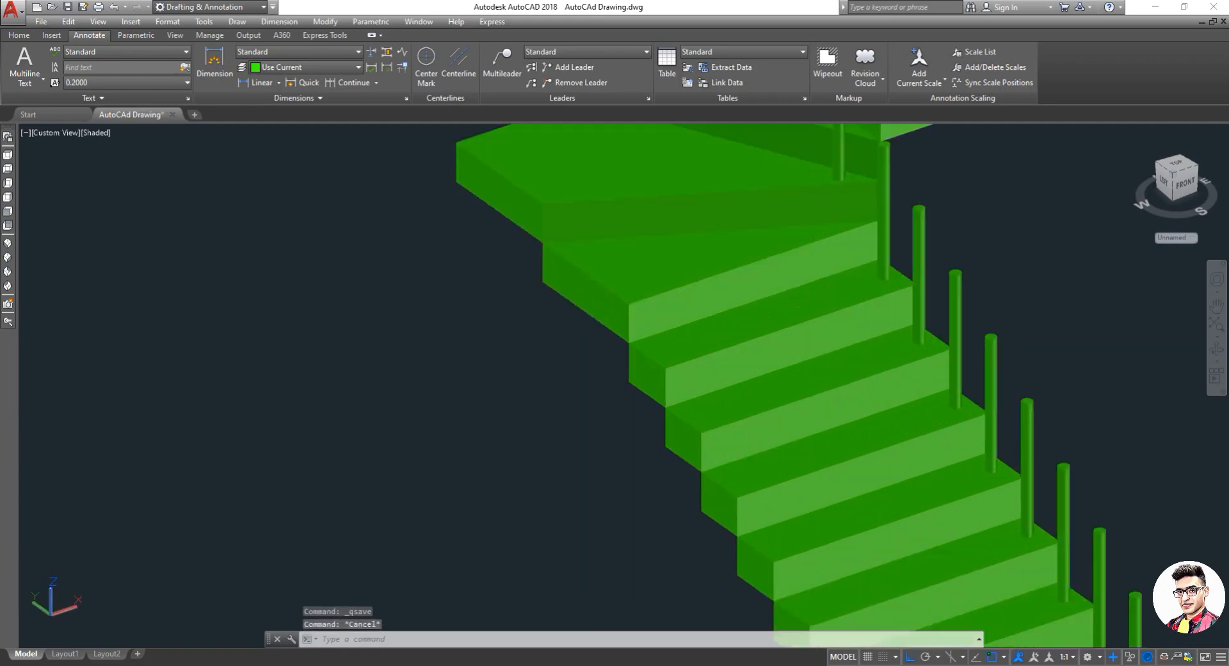
scroll(756, 464, "down", 4)
scroll(754, 467, "up", 5)
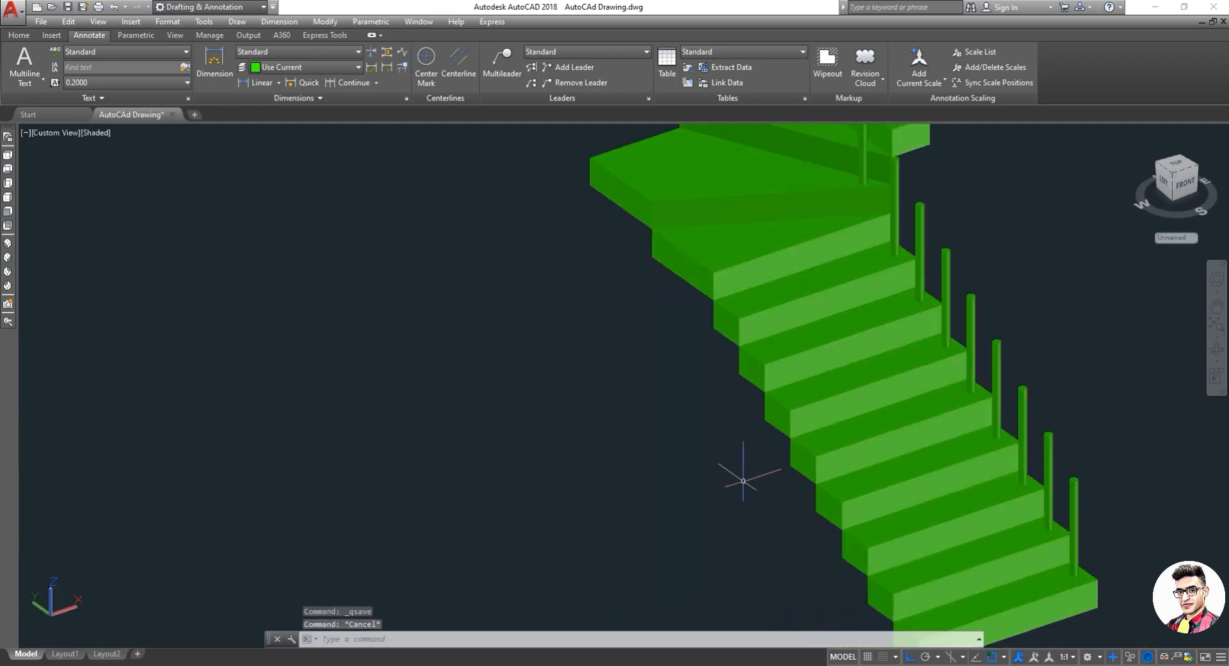
left_click(1215, 350)
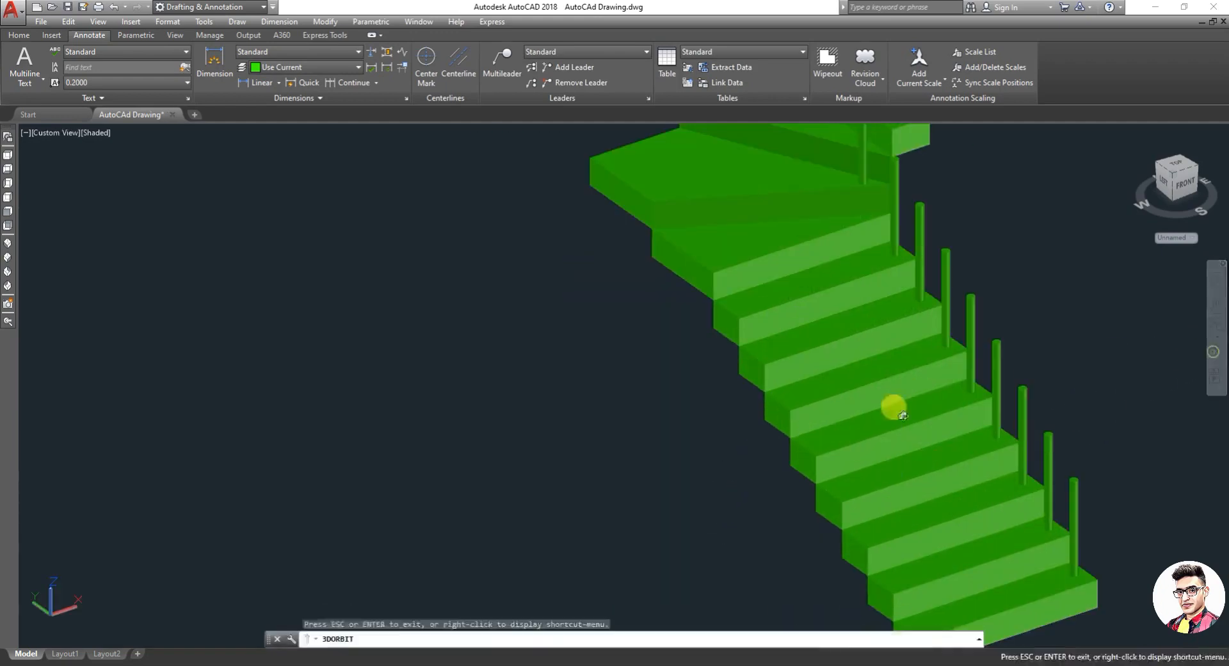
left_click_drag(892, 409, 993, 433)
left_click_drag(1108, 418, 1132, 431)
scroll(1136, 452, "up", 6)
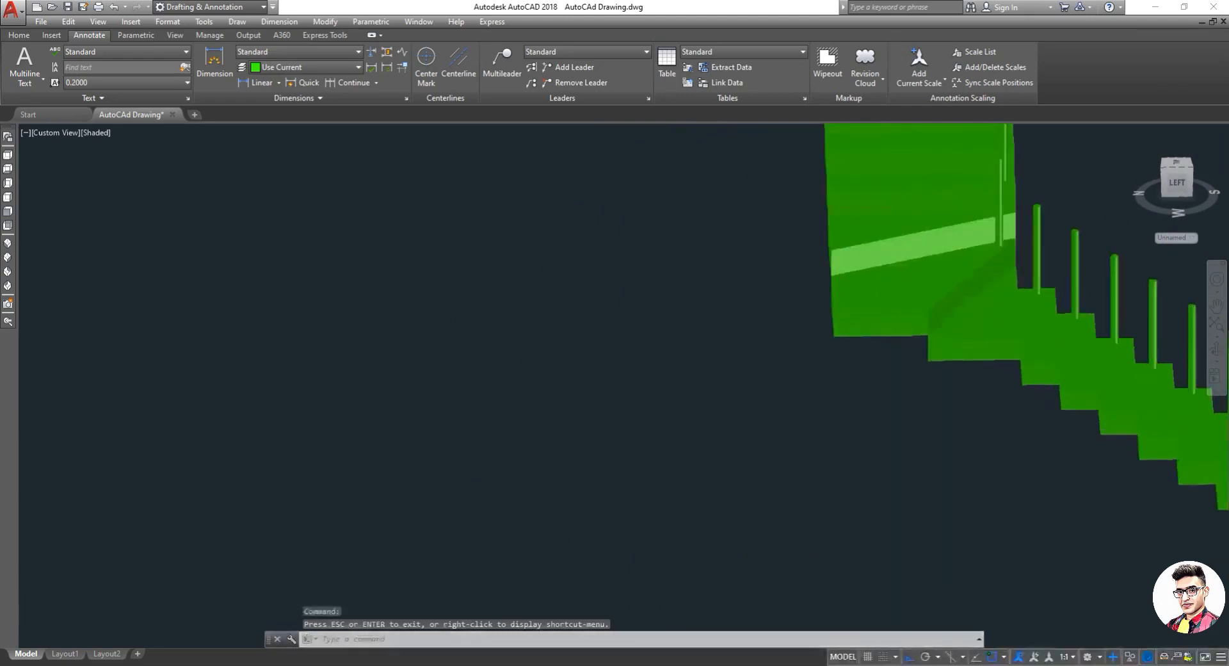
scroll(1119, 448, "down", 5)
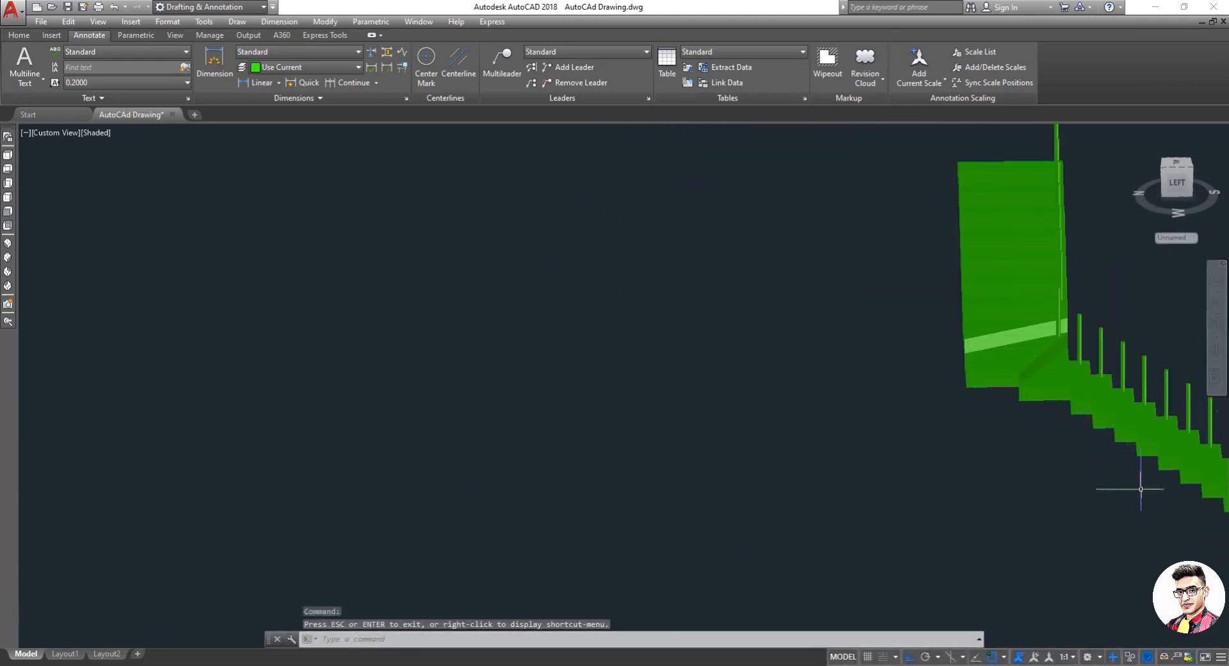
scroll(1092, 439, "up", 3)
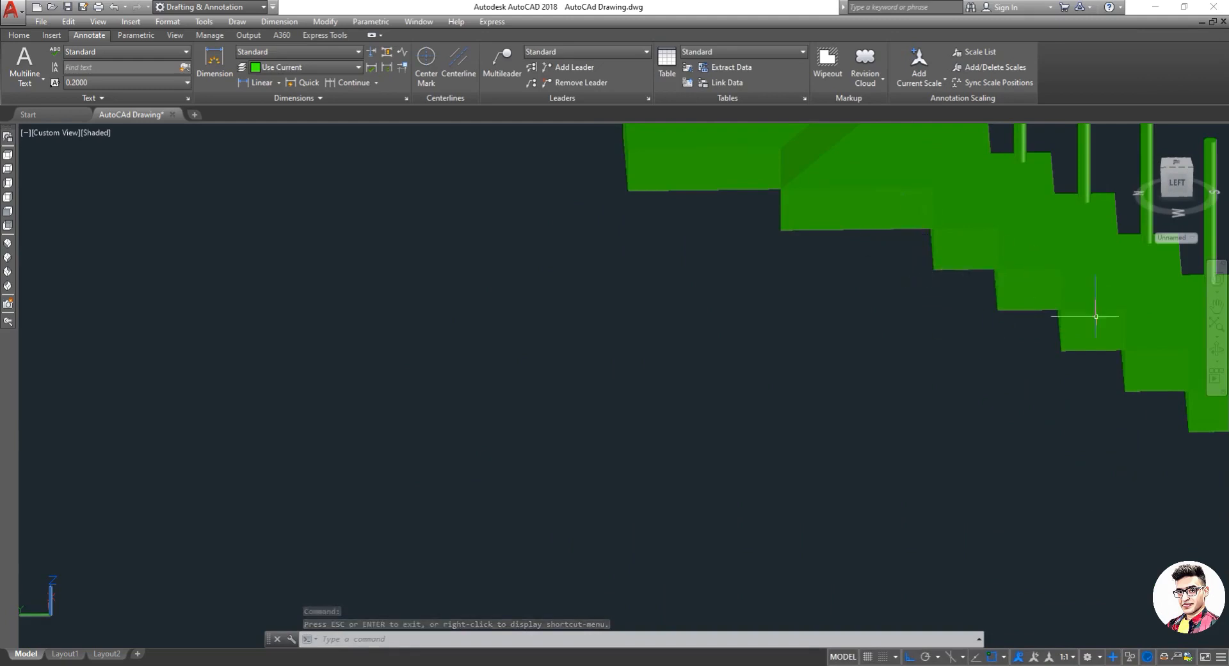
scroll(916, 276, "down", 4)
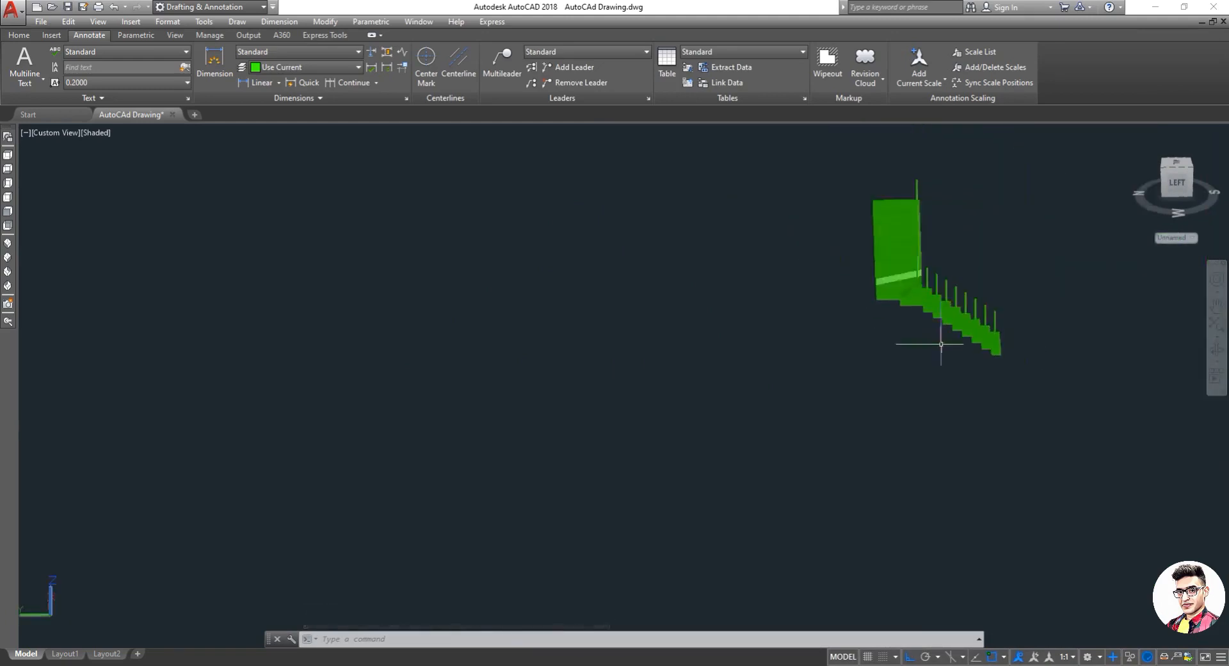
scroll(945, 330, "up", 2)
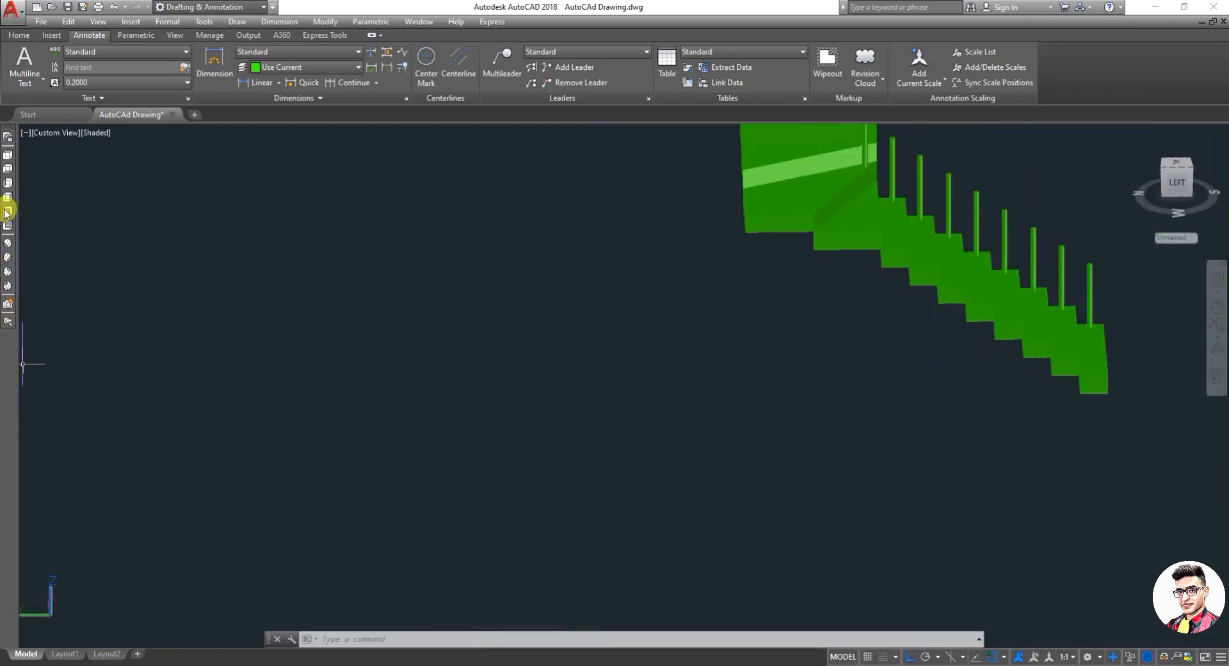
left_click(8, 184)
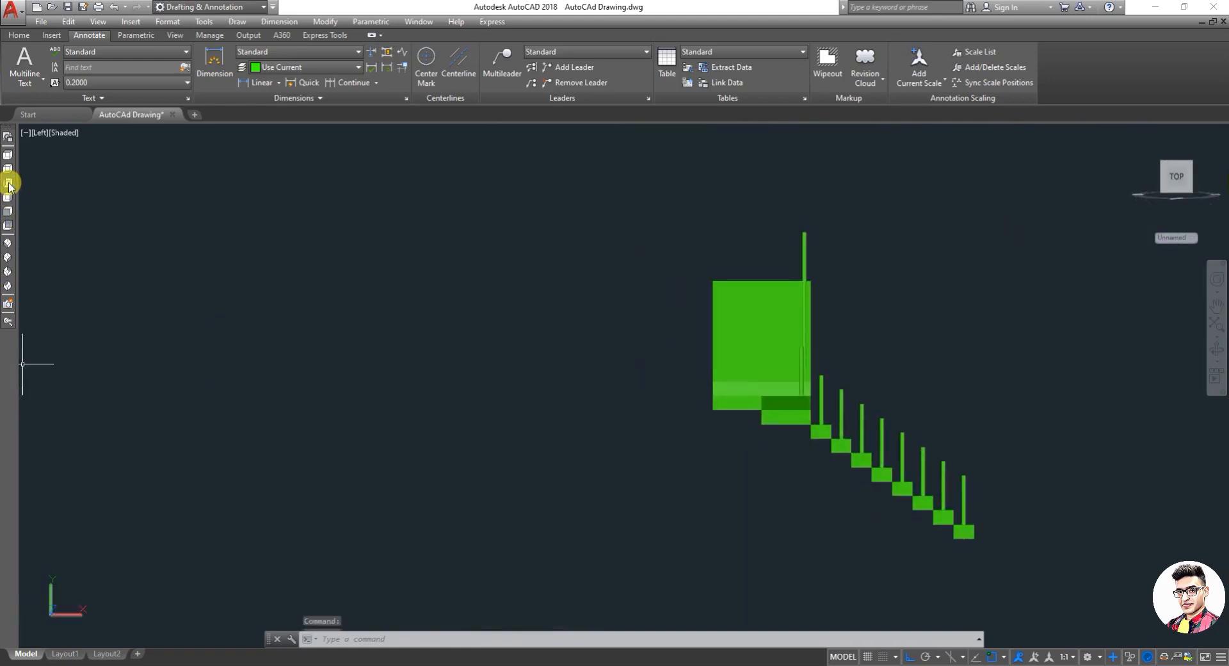
Draw a closed triangular polyline under the lower flight's highest straight tread, joining its two bottom corners to the next tread's lower inner corner.
scroll(930, 531, "up", 5)
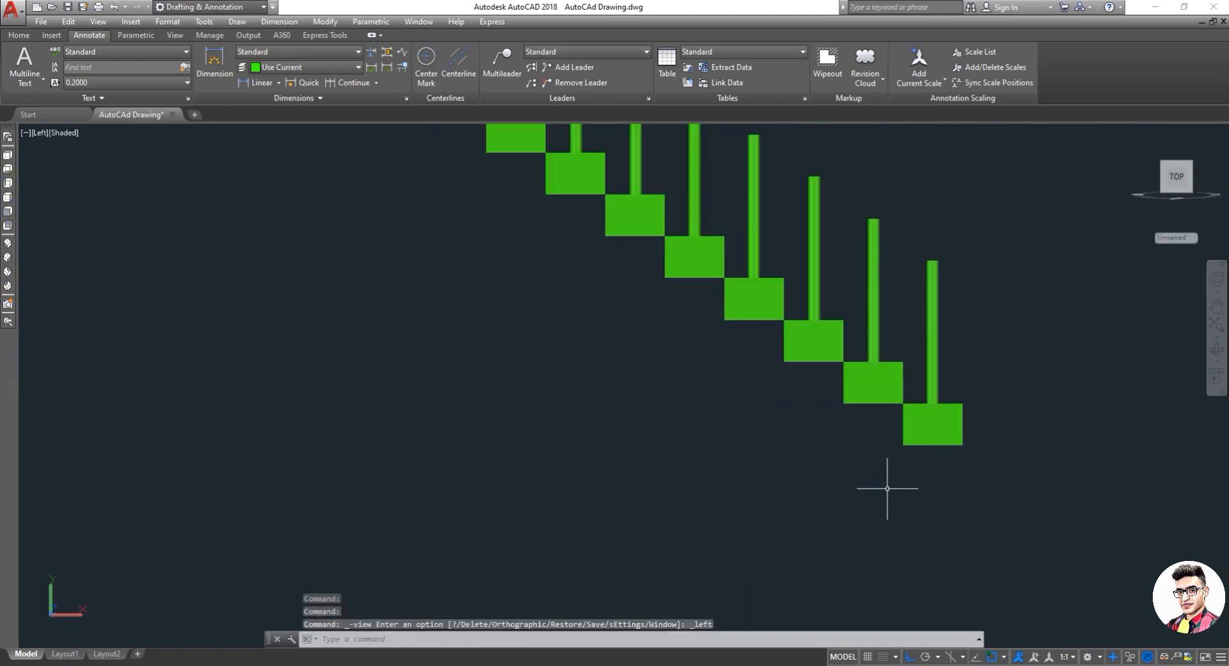
scroll(880, 480, "down", 5)
scroll(761, 394, "up", 4)
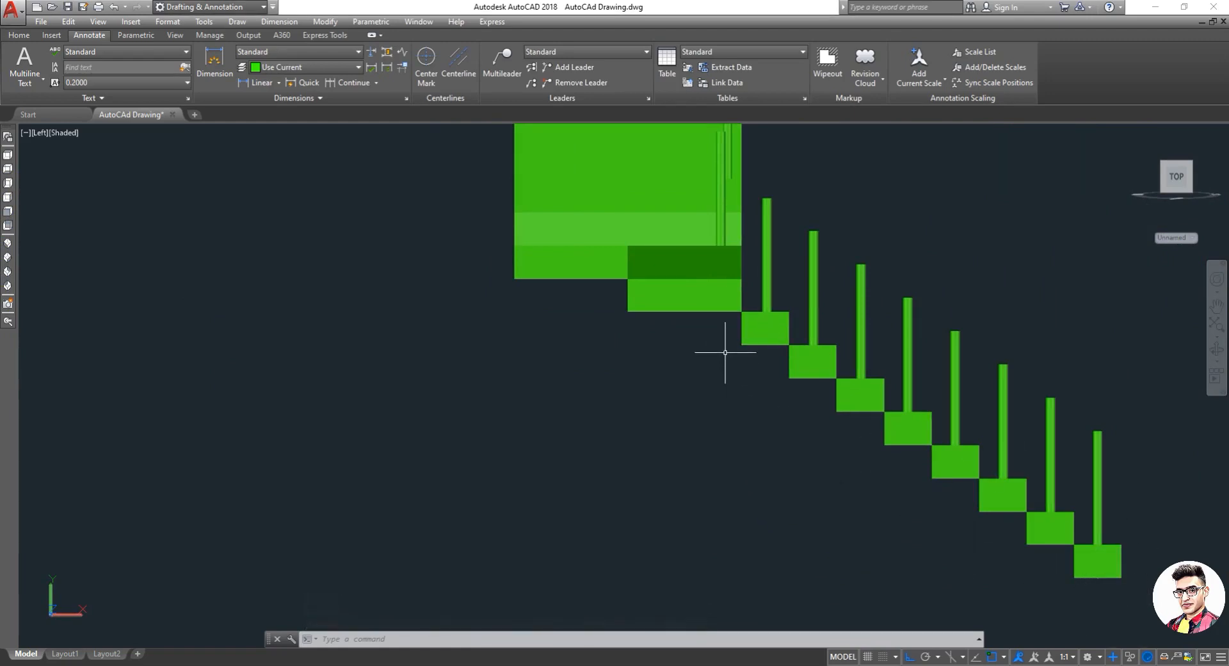
scroll(725, 351, "up", 2)
key("Escape")
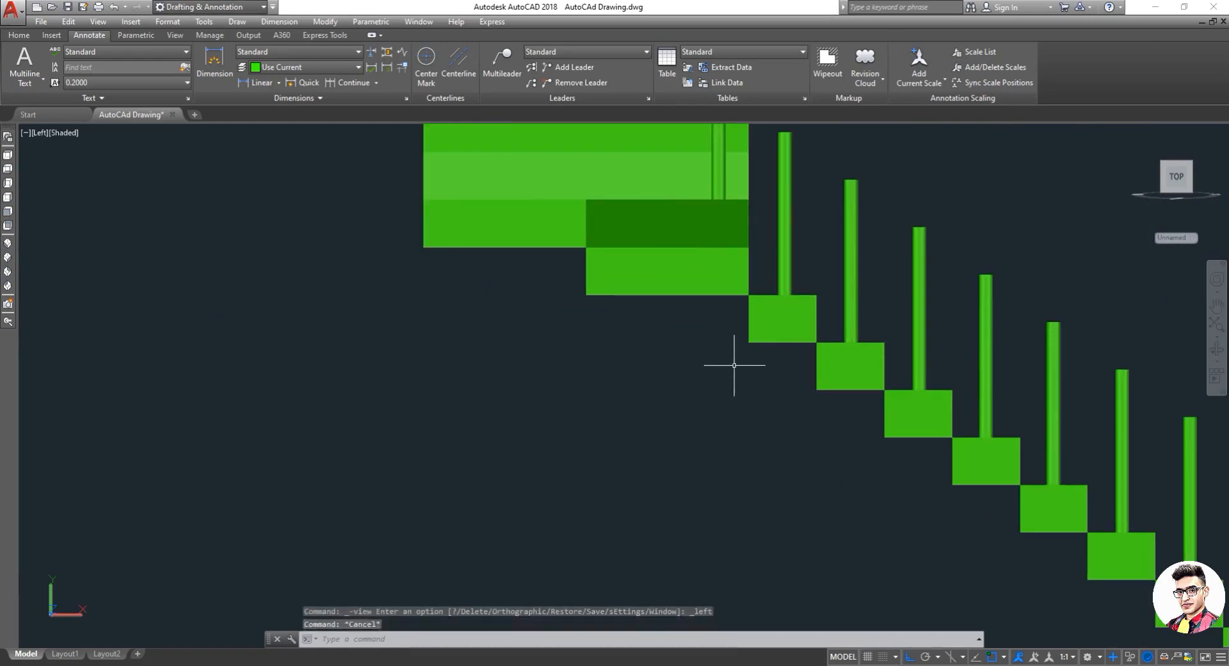
type("pol")
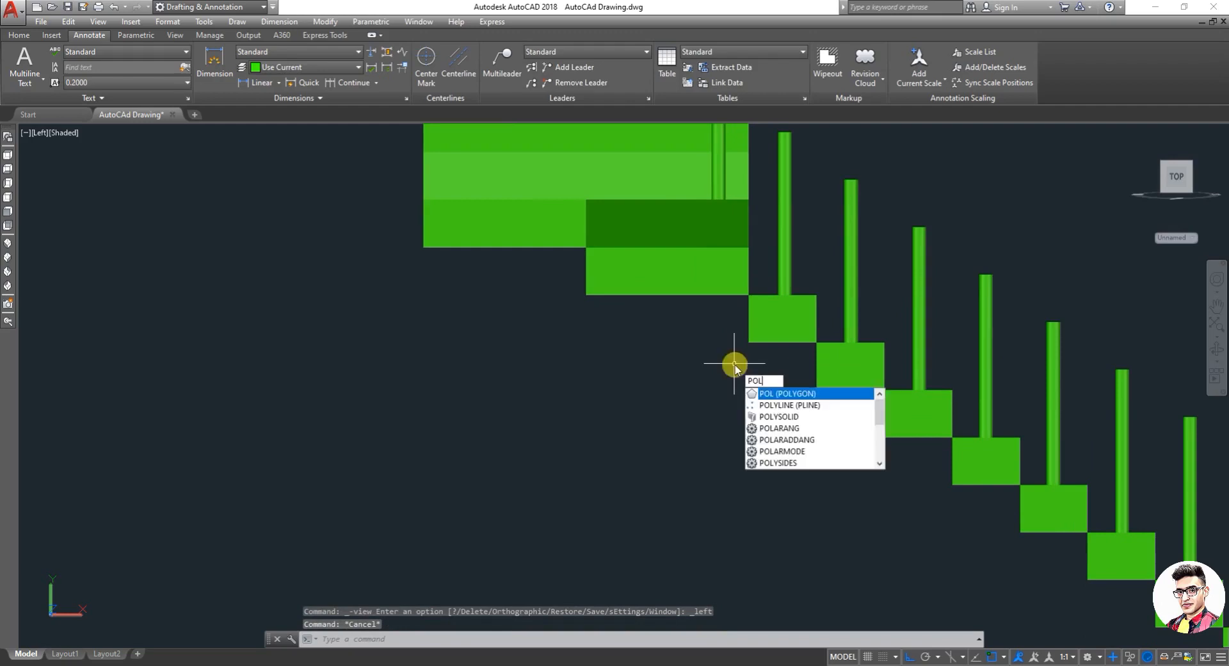
key("Down")
key("Down")
key("Return")
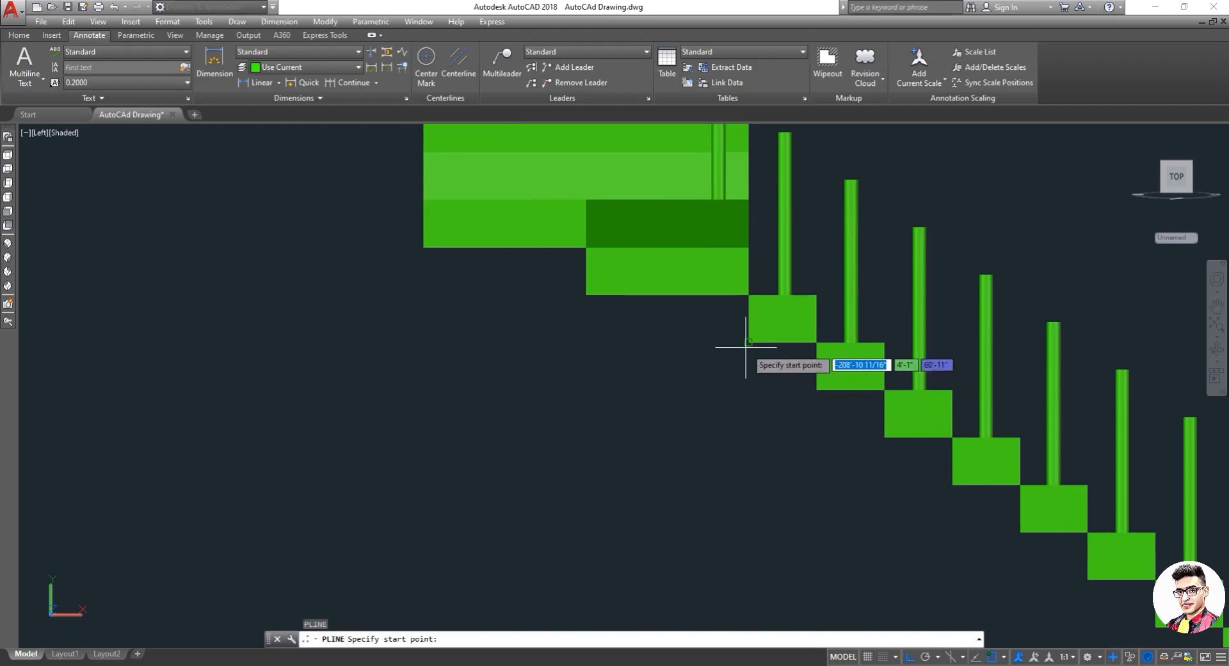
left_click(749, 343)
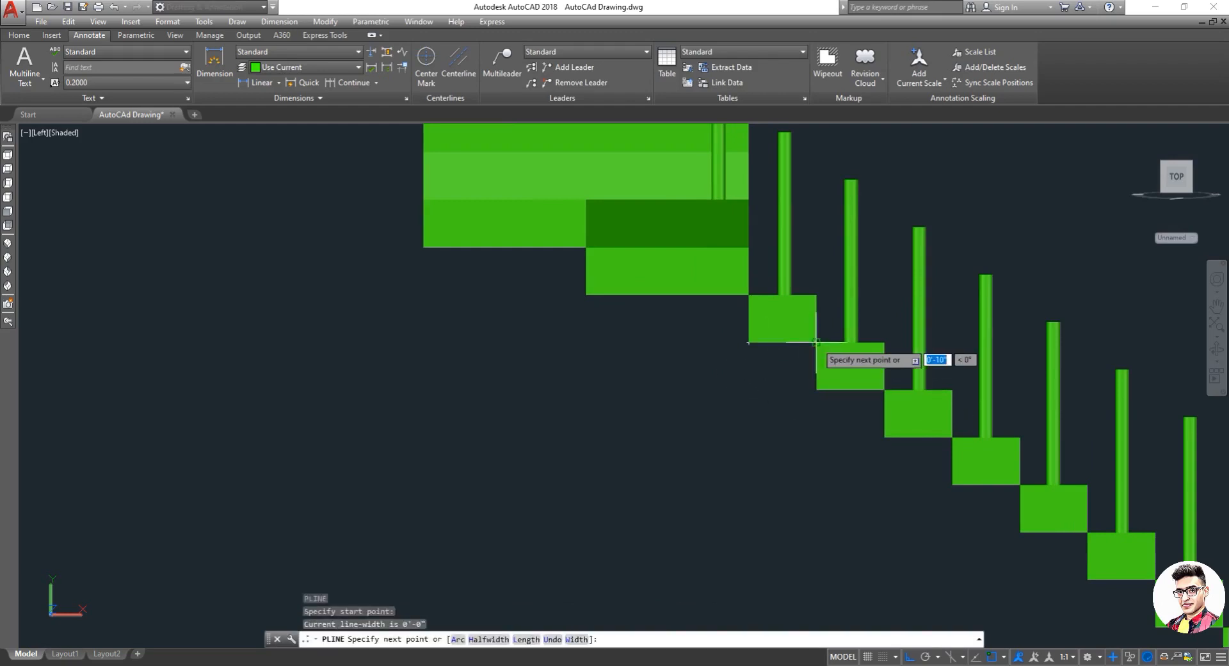
left_click(817, 342)
left_click(816, 389)
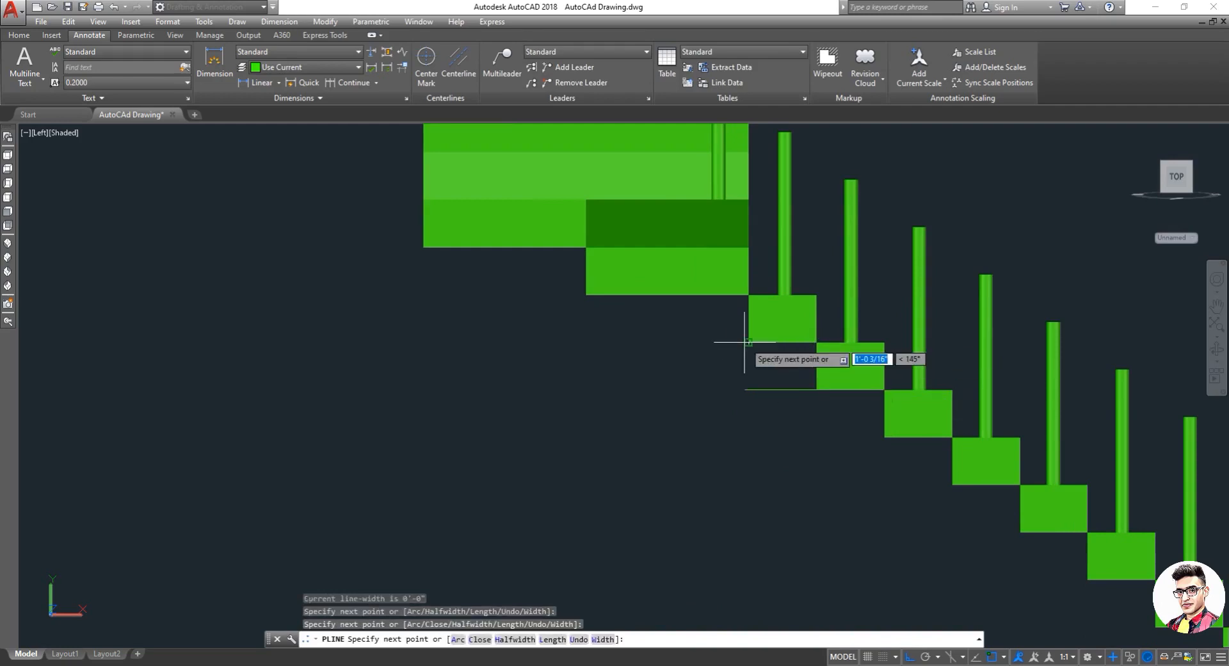
left_click(749, 343)
key("Escape")
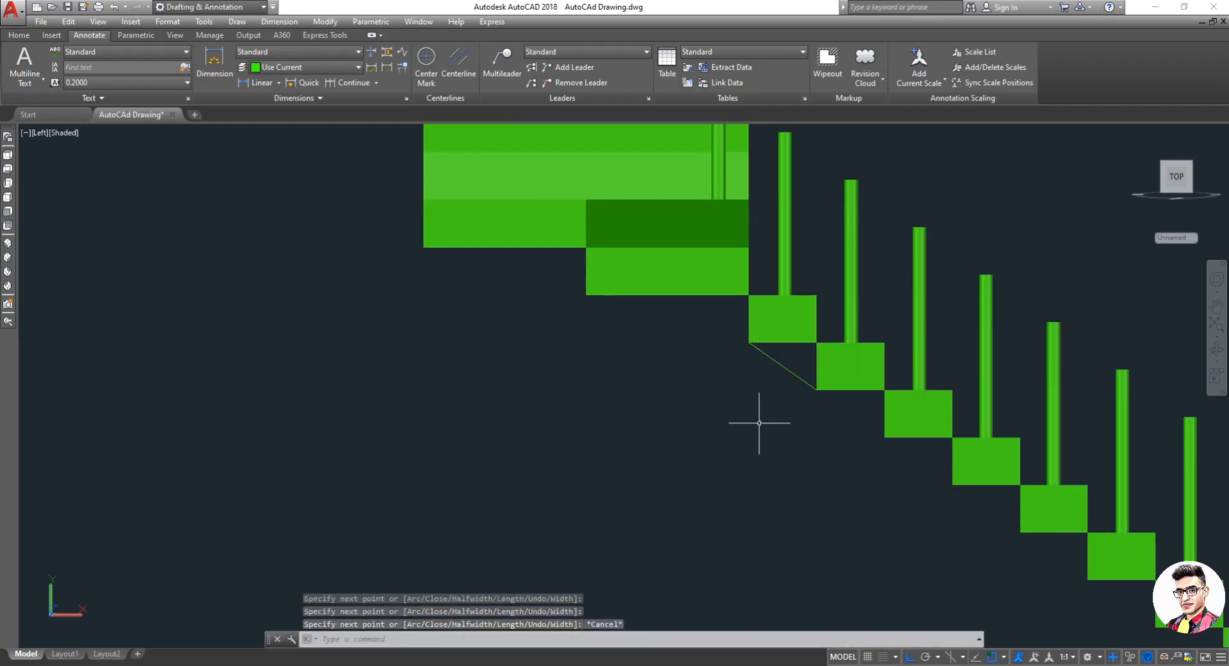
Extrude the triangular profile under the highest straight tread by 3.5'.
type("ext")
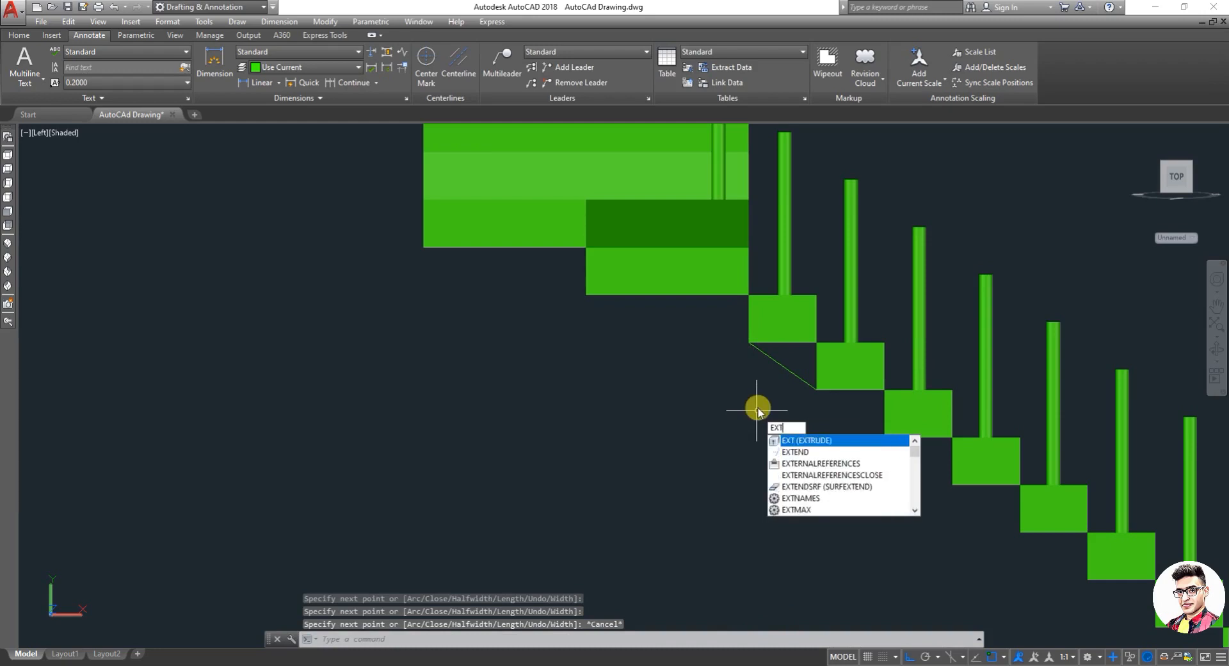
key("Return")
left_click(782, 366)
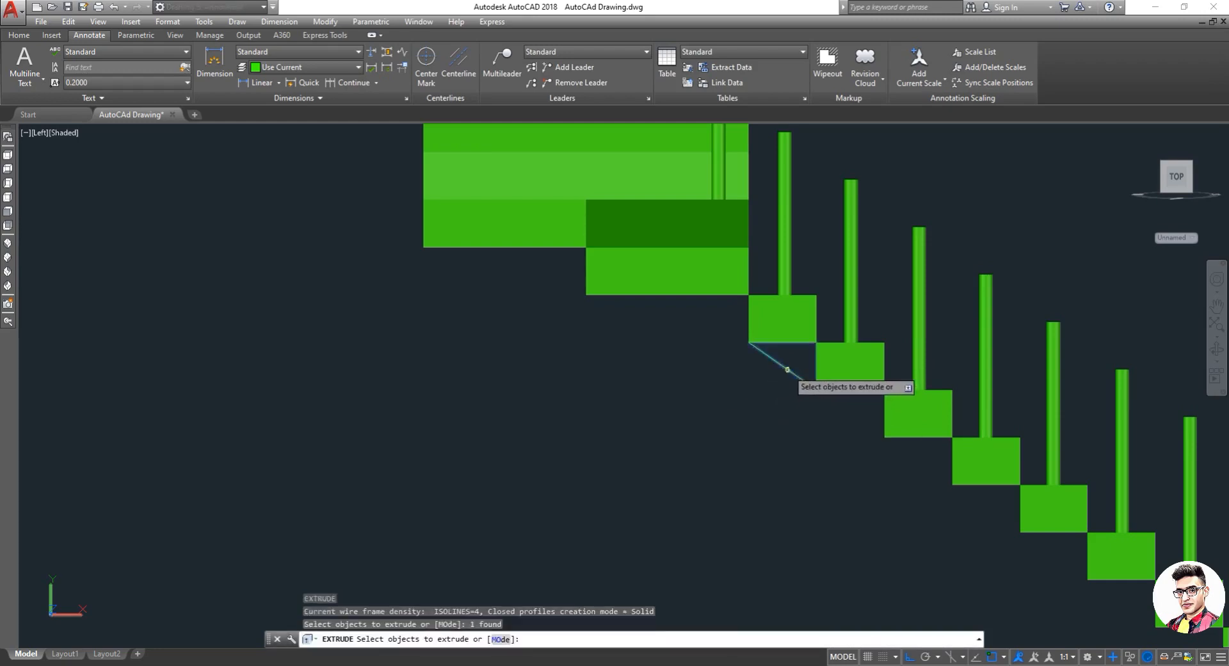
right_click(787, 372)
left_click(813, 379)
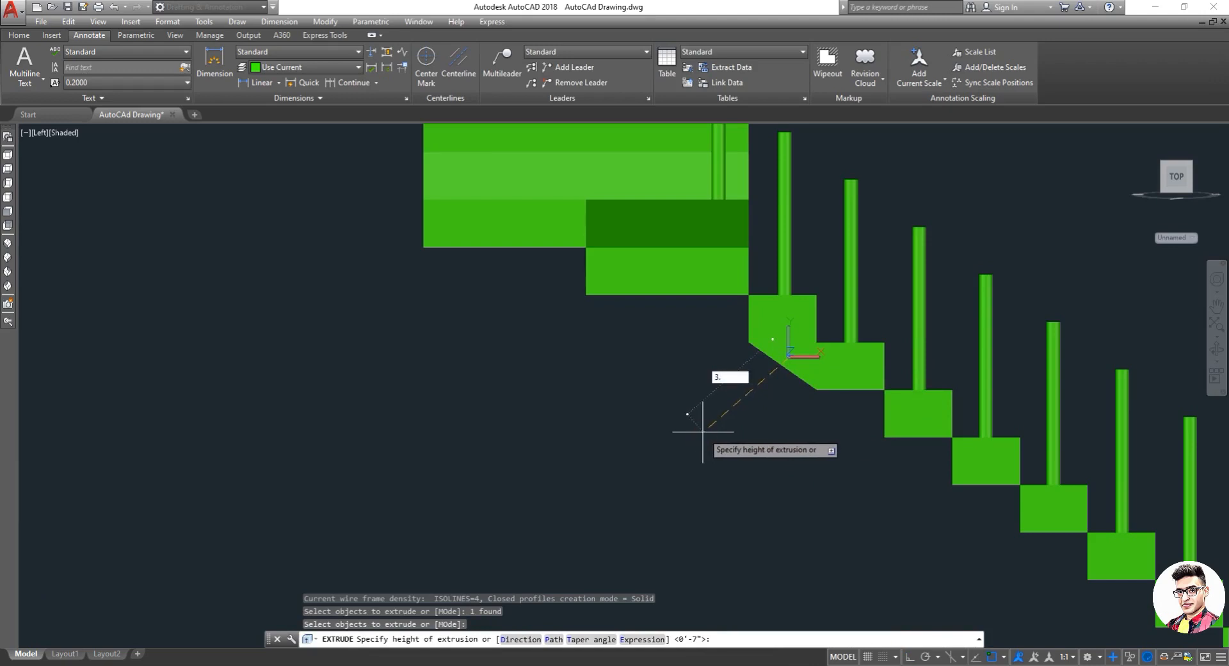
type("'")
key("Return")
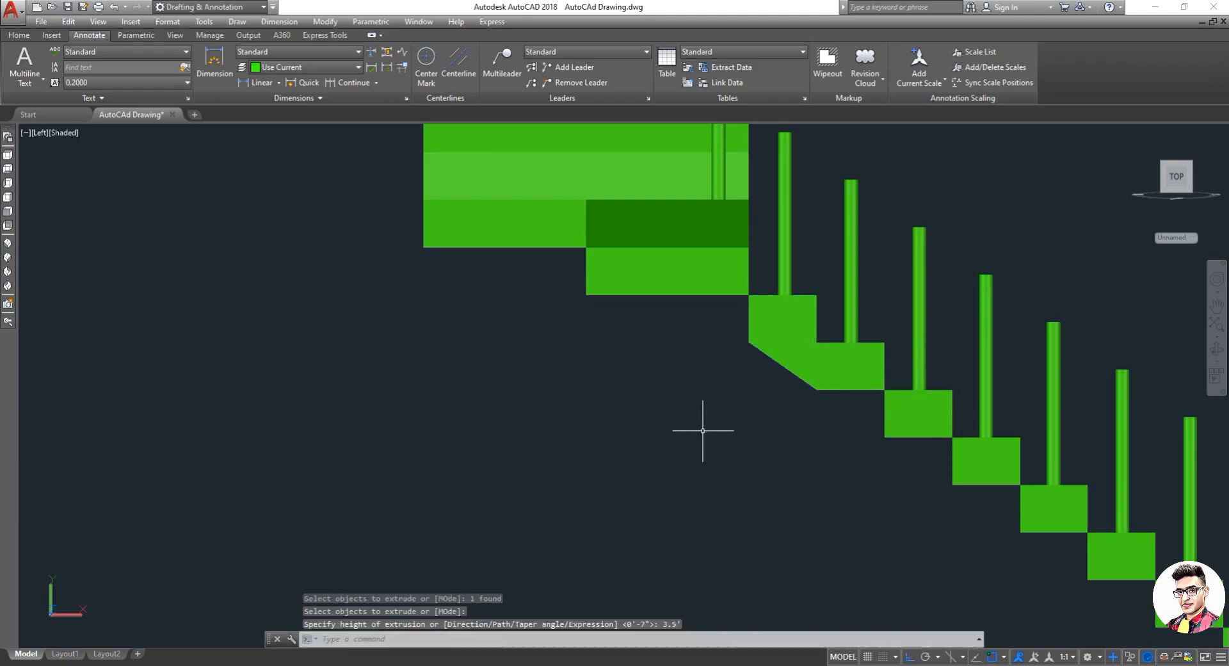
key("Escape")
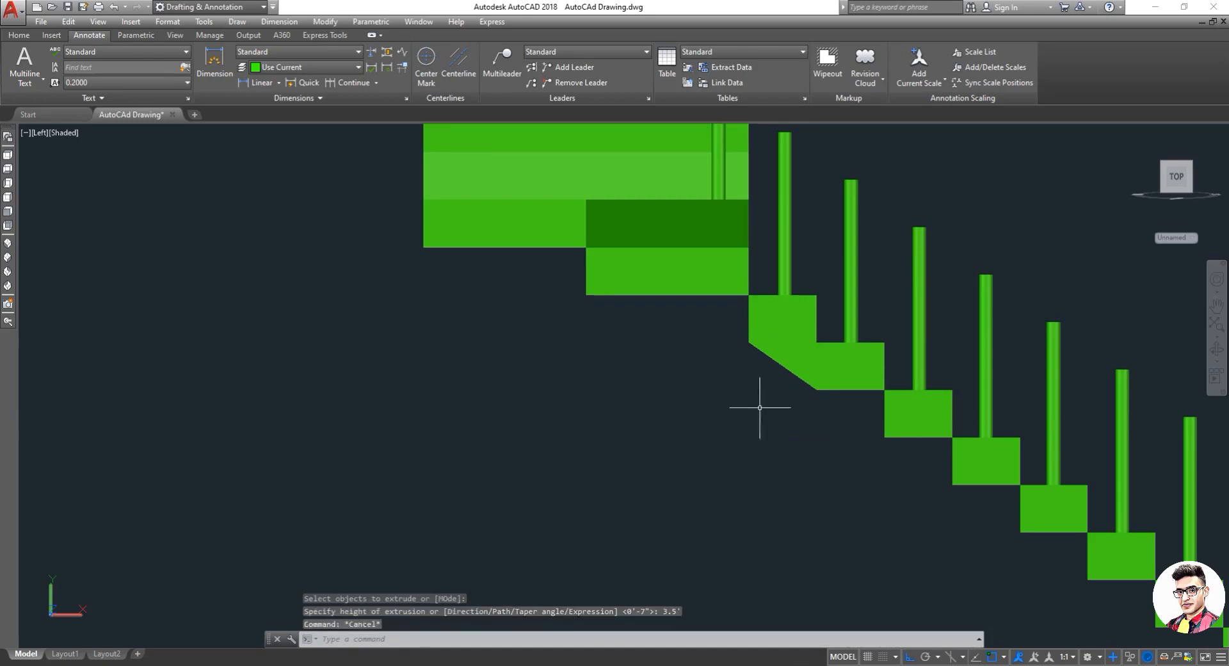
Orbit around the extruded wedge, then undo the orbit, the extrusion and the triangular polyline.
left_click(1217, 351)
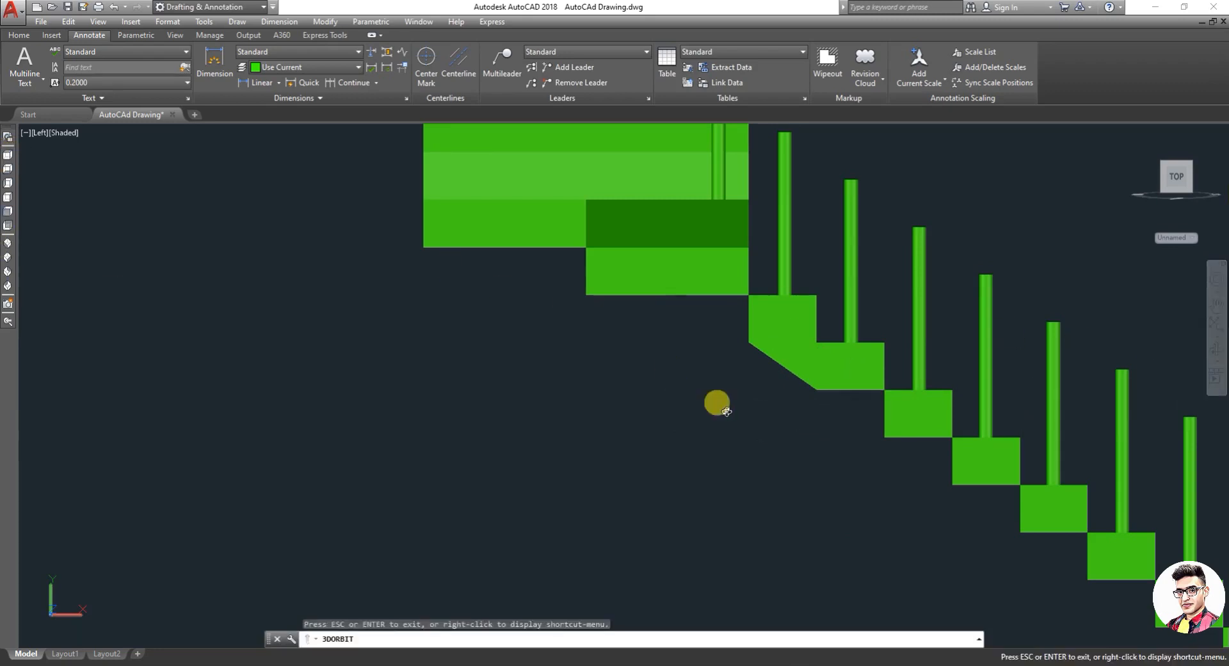
left_click_drag(726, 411, 771, 497)
key("Escape")
key("ctrl+z")
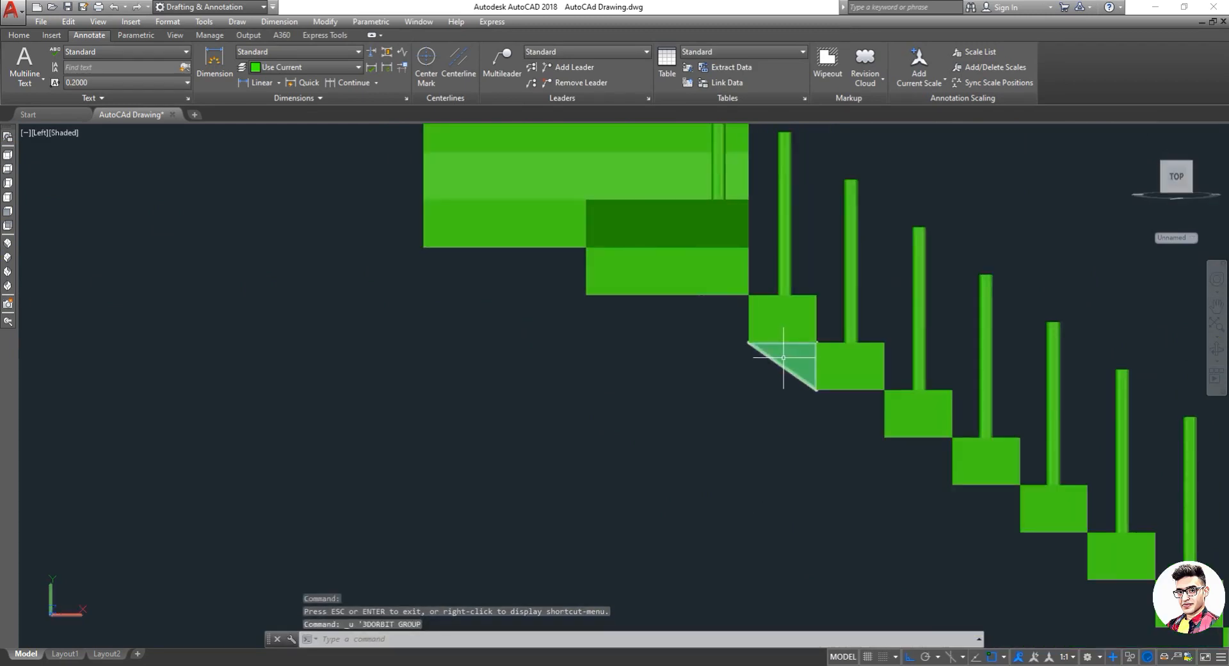
key("ctrl+z")
key("ctrl+z")
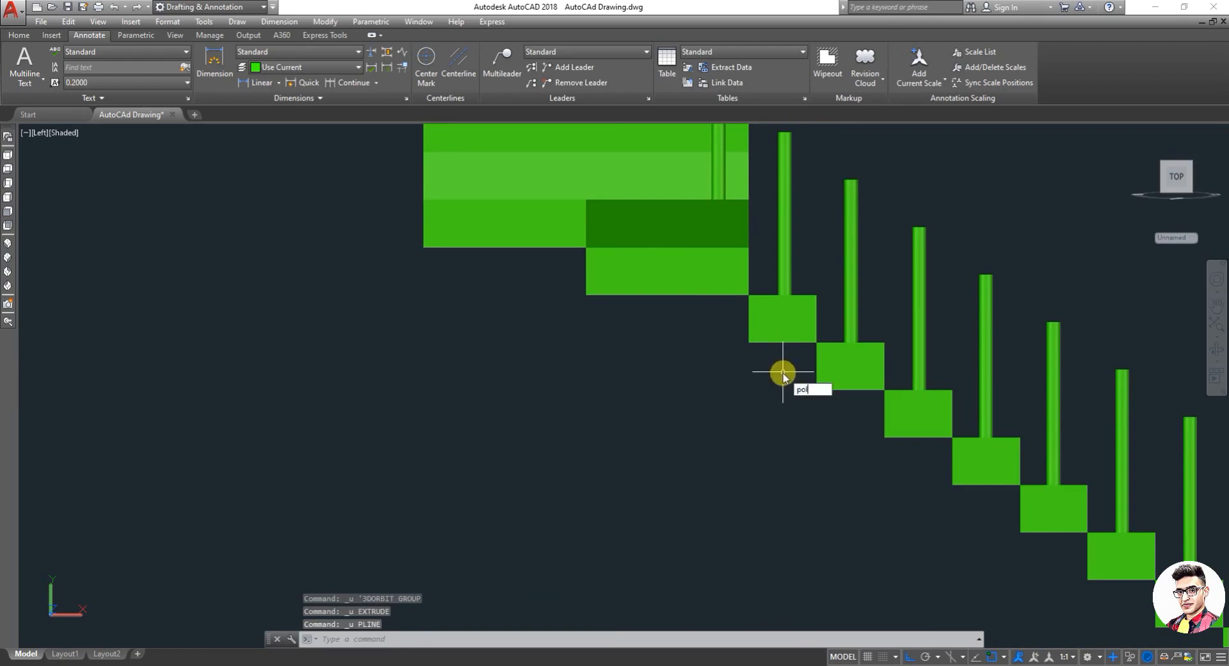
Redraw the closed triangular polyline in the notch between the undersides of the lower flight's two highest straight treads.
key("Return")
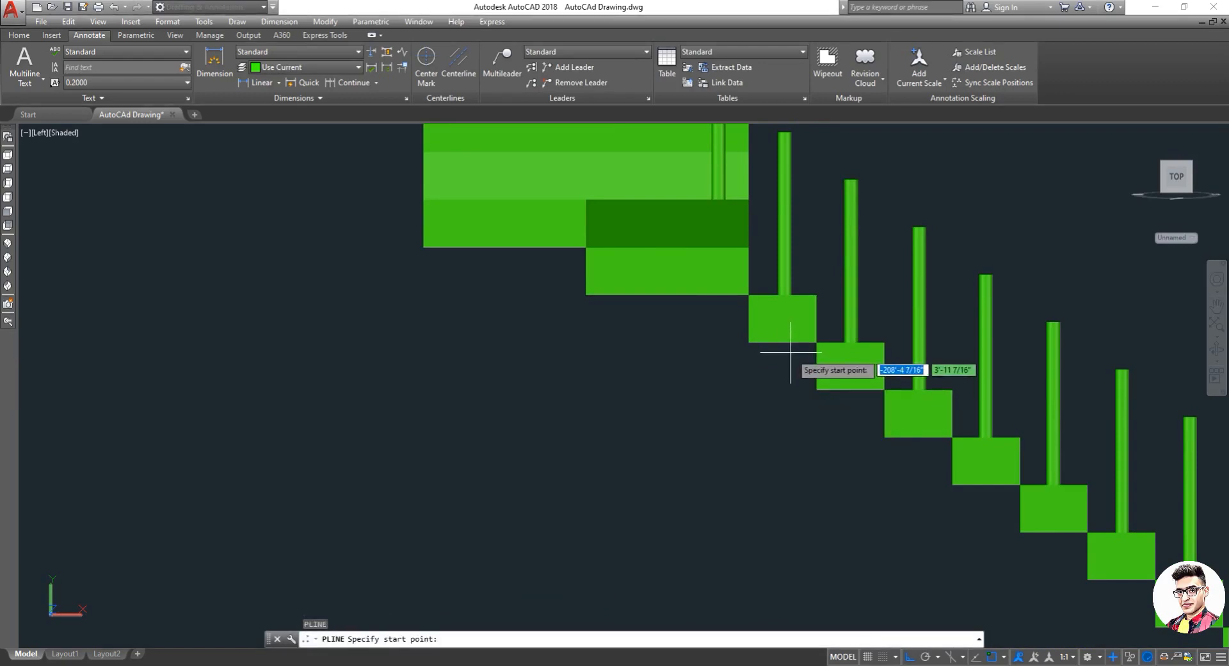
left_click(749, 342)
left_click(815, 343)
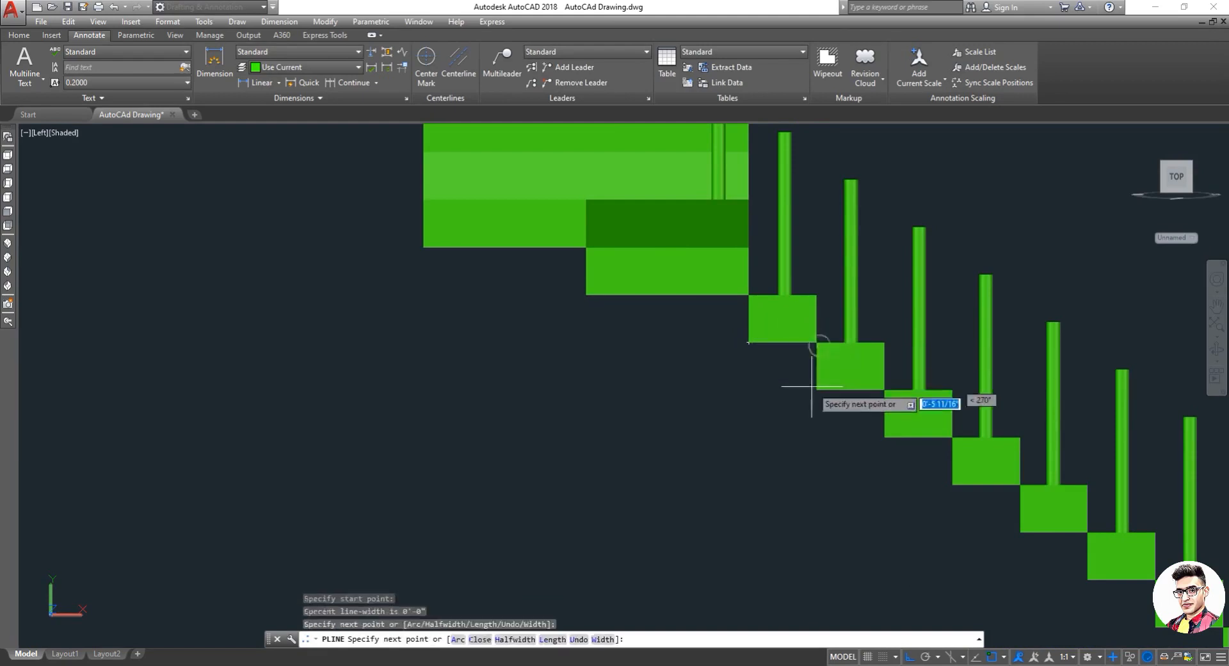
left_click(817, 389)
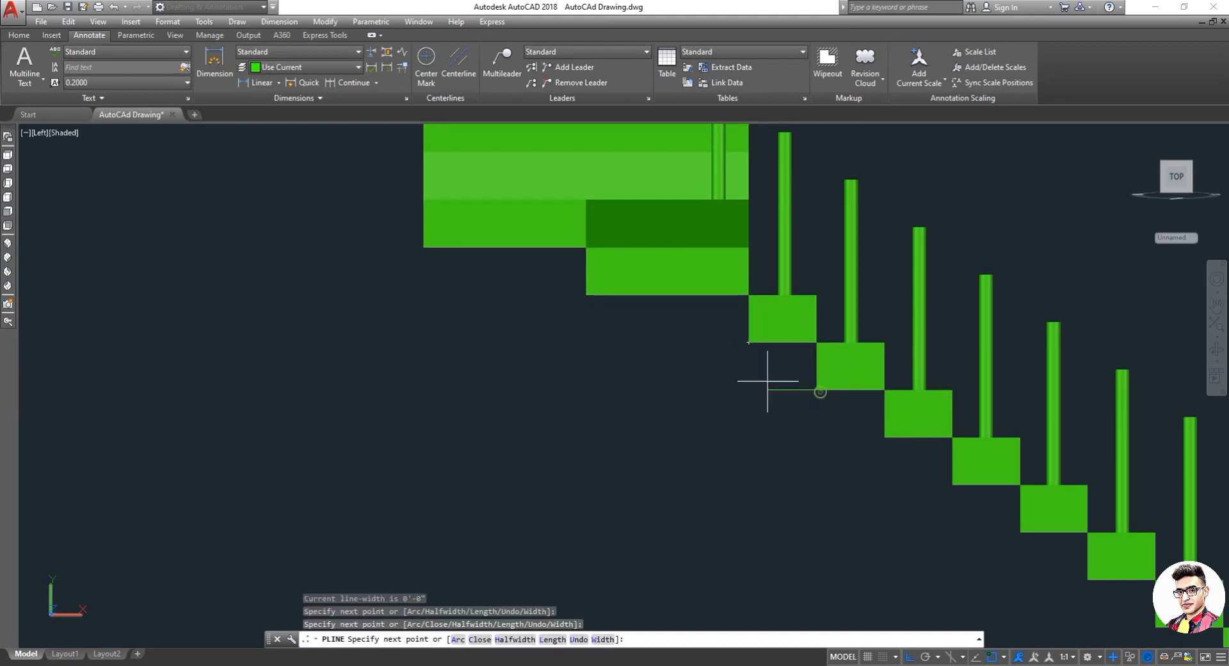
left_click(749, 343)
key("Escape")
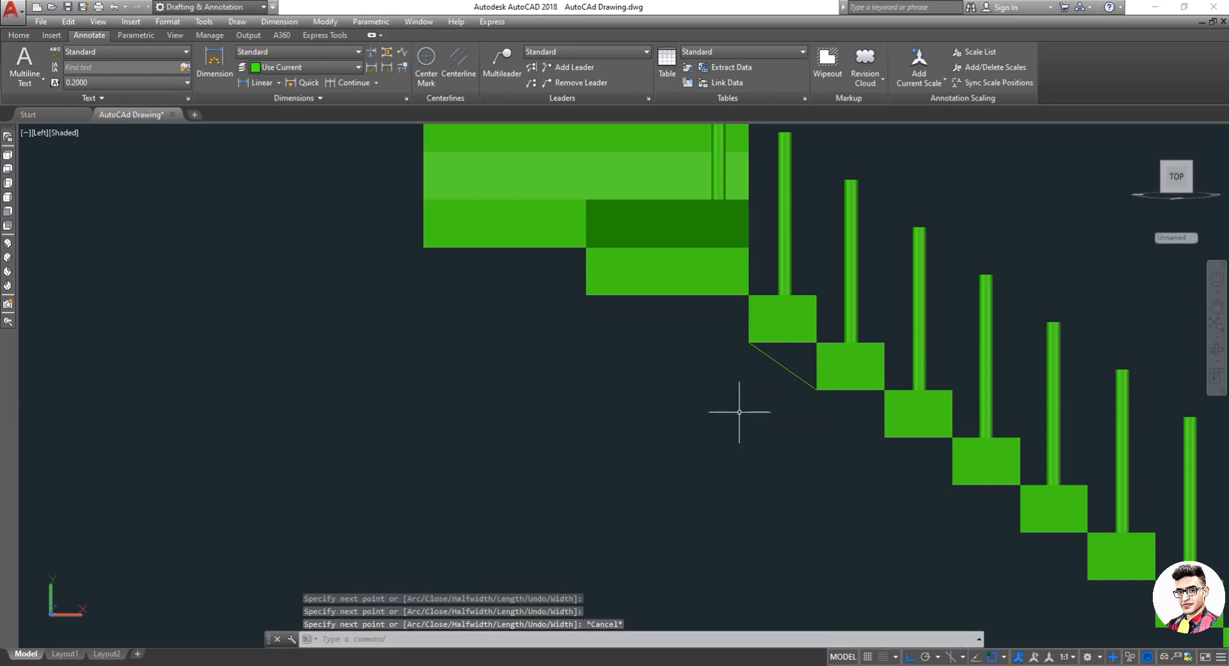
Extrude the redrawn triangular profile by 4' to form a solid wedge under the tread.
type("ext")
key("Return")
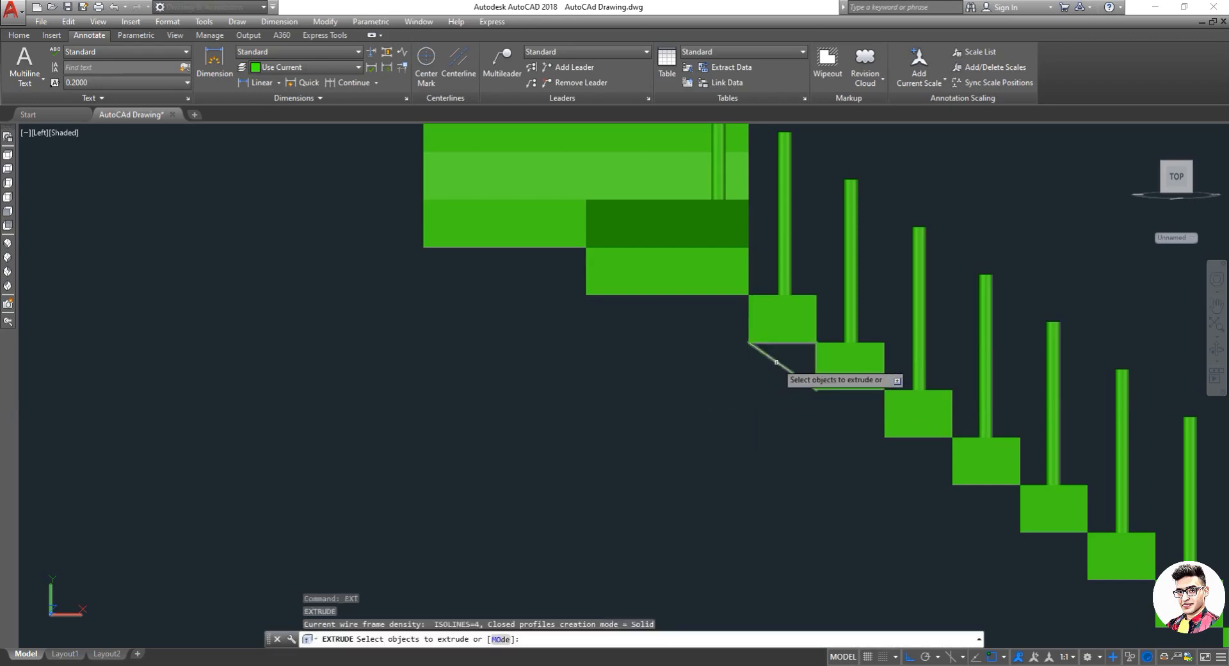
left_click(777, 361)
right_click(777, 363)
left_click(808, 372)
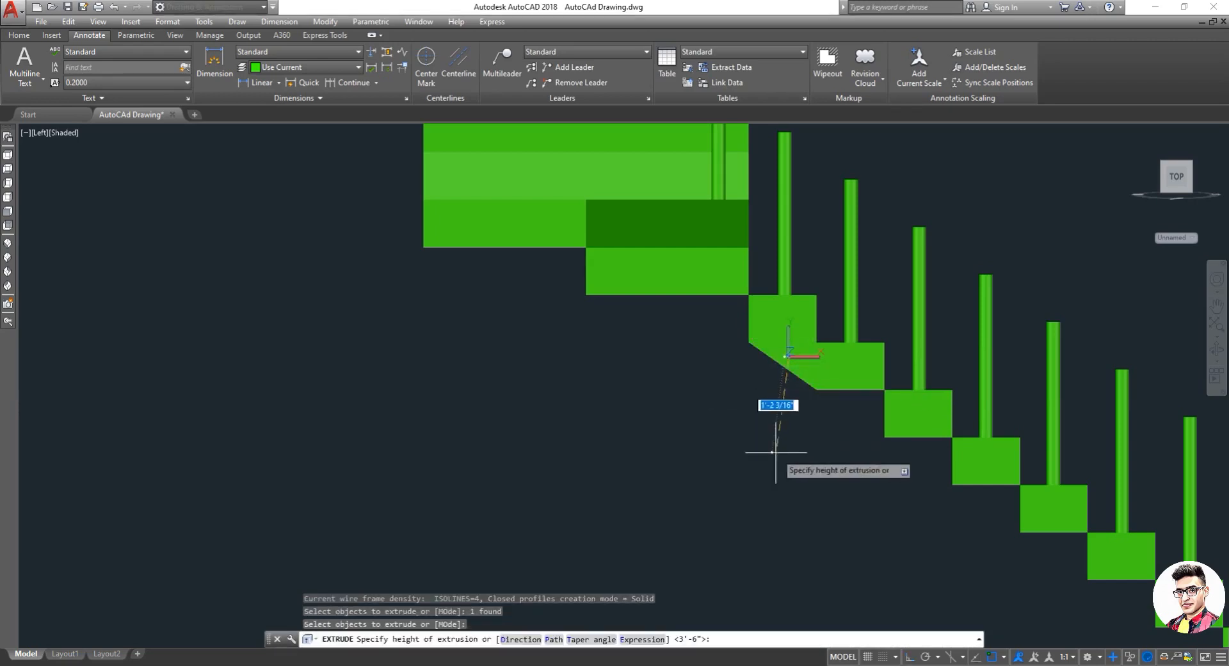
type("4'")
key("Return")
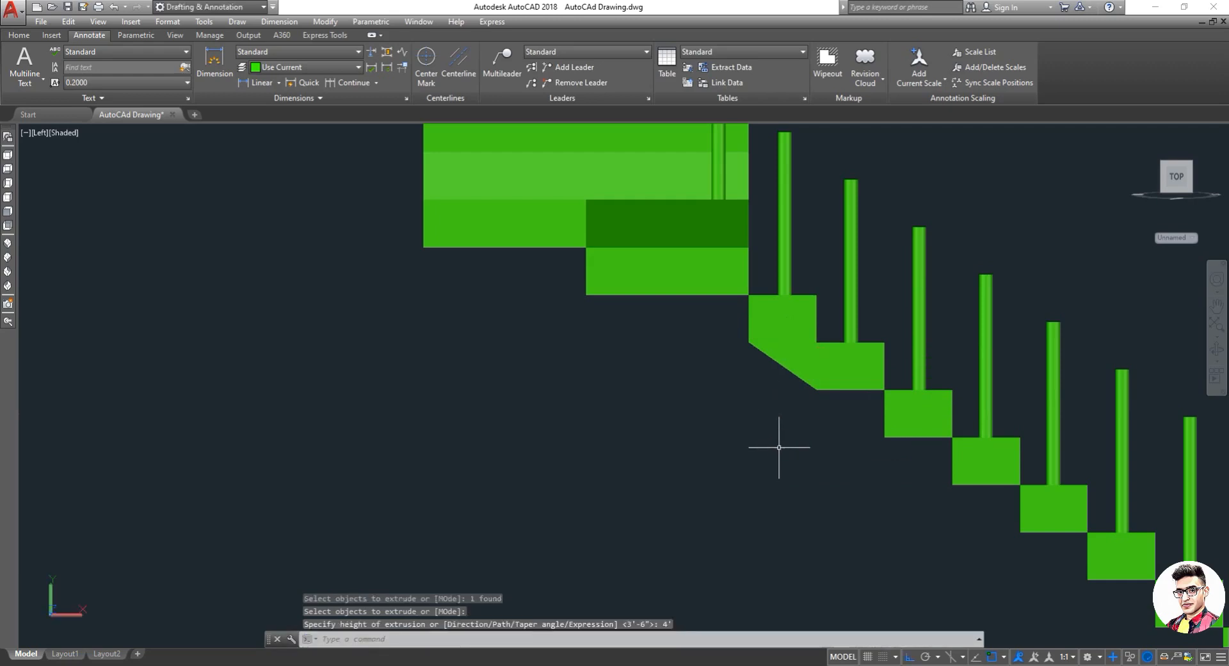
key("Escape")
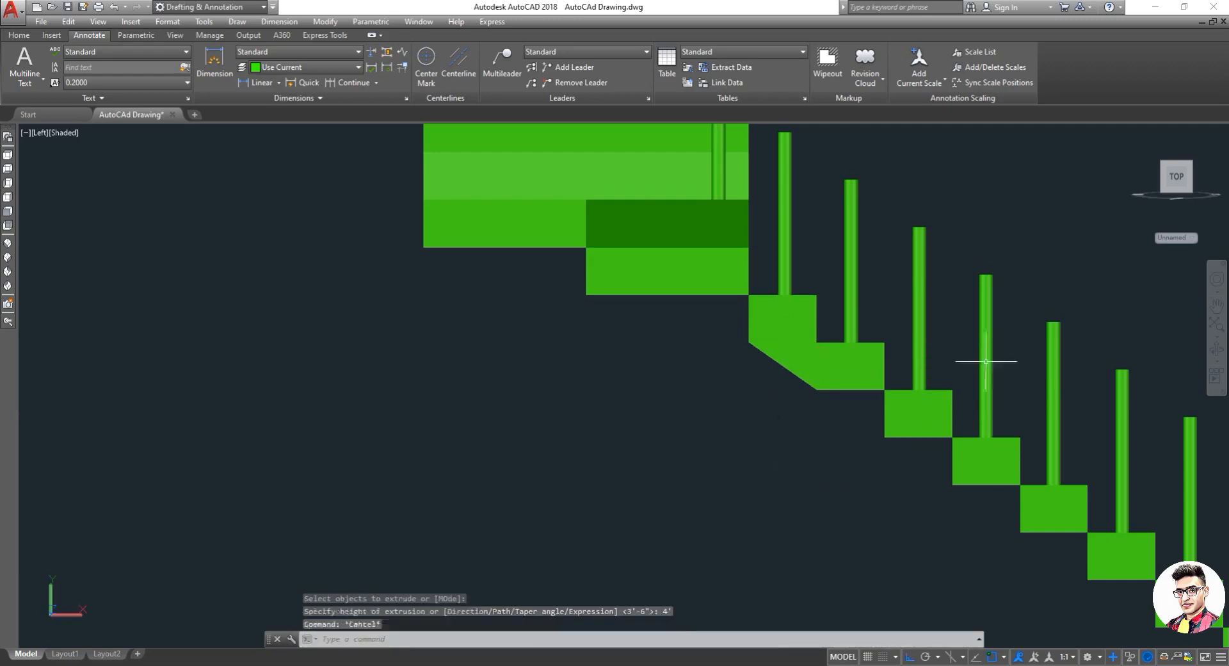
Orbit beneath the lower flight and check how the wedge spans the tread's width.
left_click(1215, 348)
left_click_drag(974, 417, 1075, 315)
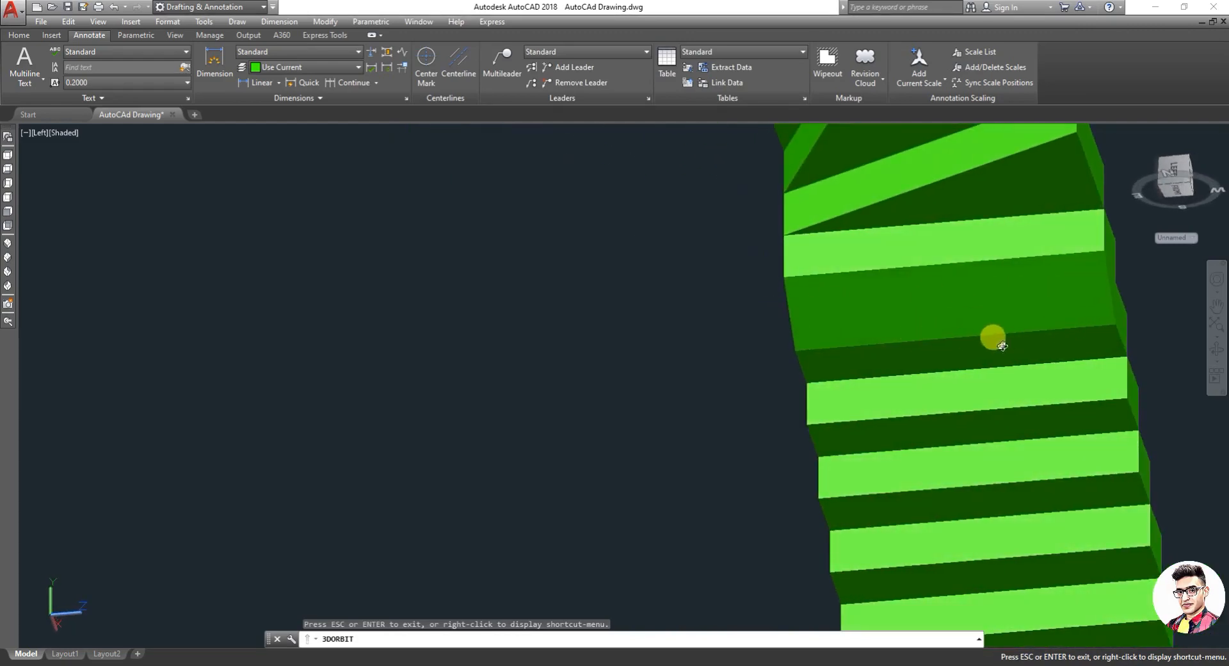
left_click_drag(1003, 345, 834, 431)
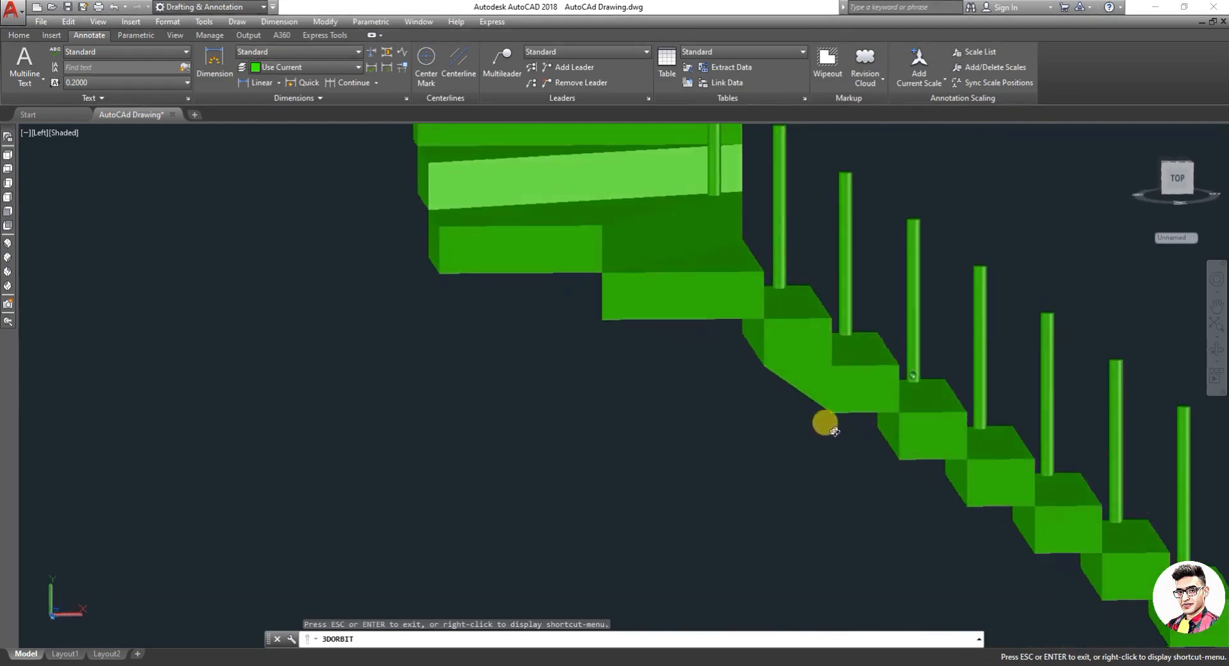
Switch the model to the preset Right view to show the lower flight and its wedge from that side.
left_click(8, 213)
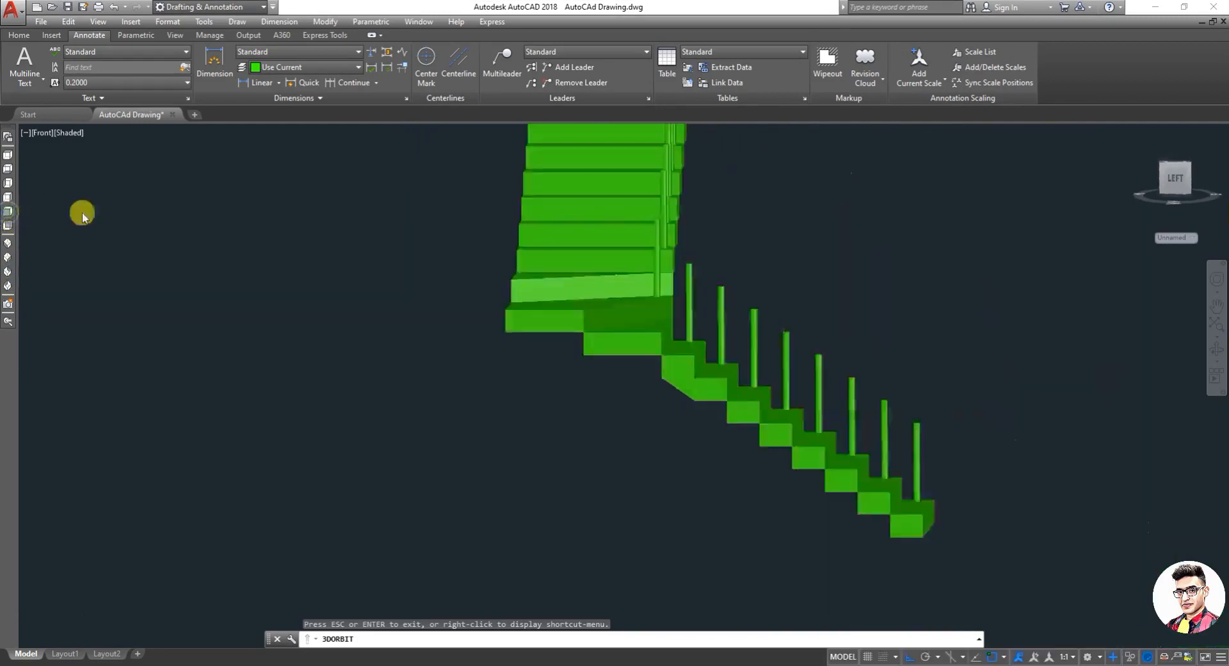
left_click(9, 201)
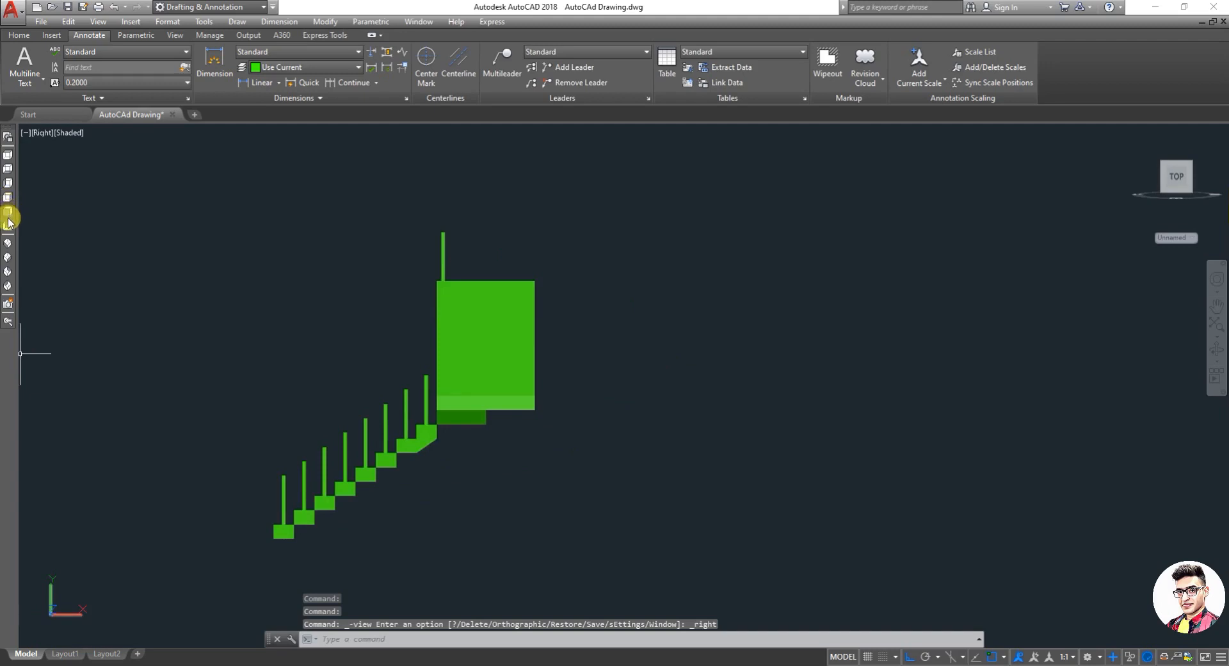
scroll(296, 507, "up", 2)
scroll(290, 549, "down", 2)
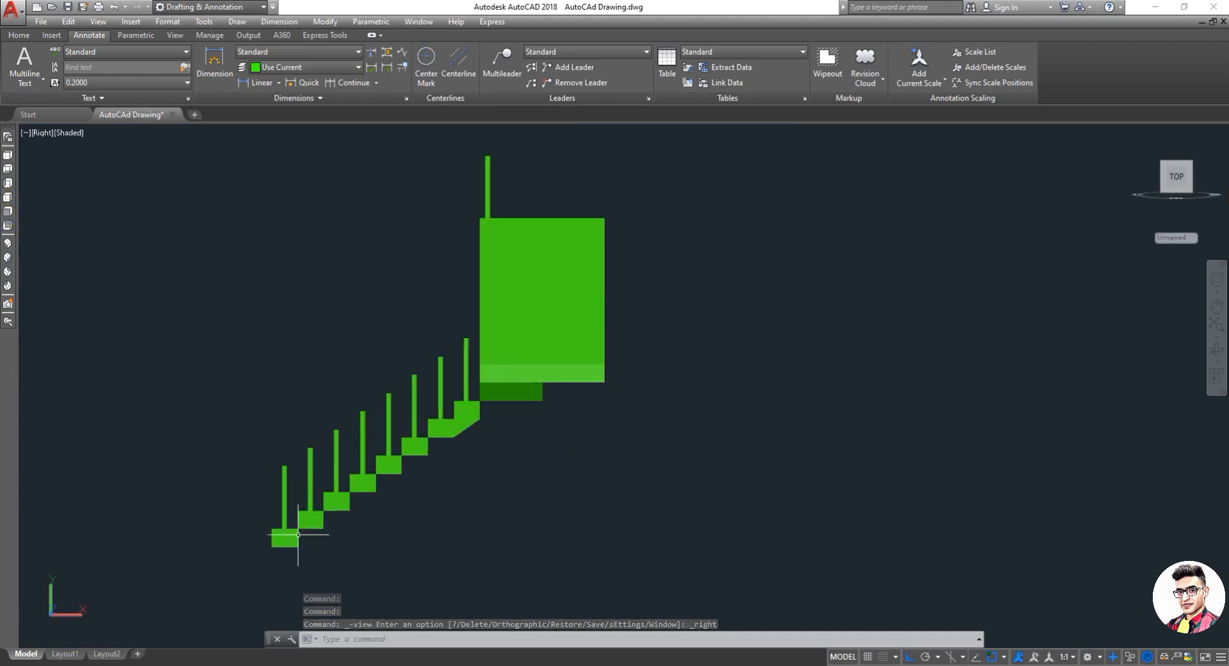
scroll(290, 541, "up", 4)
scroll(363, 493, "down", 1)
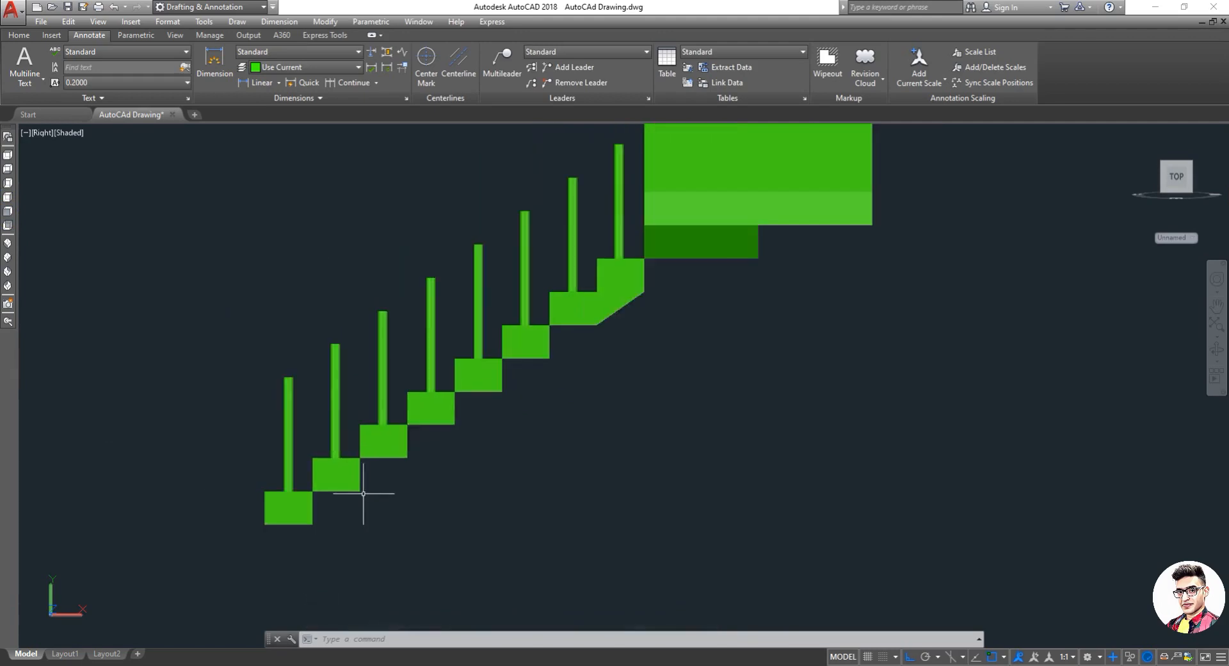
scroll(505, 349, "up", 1)
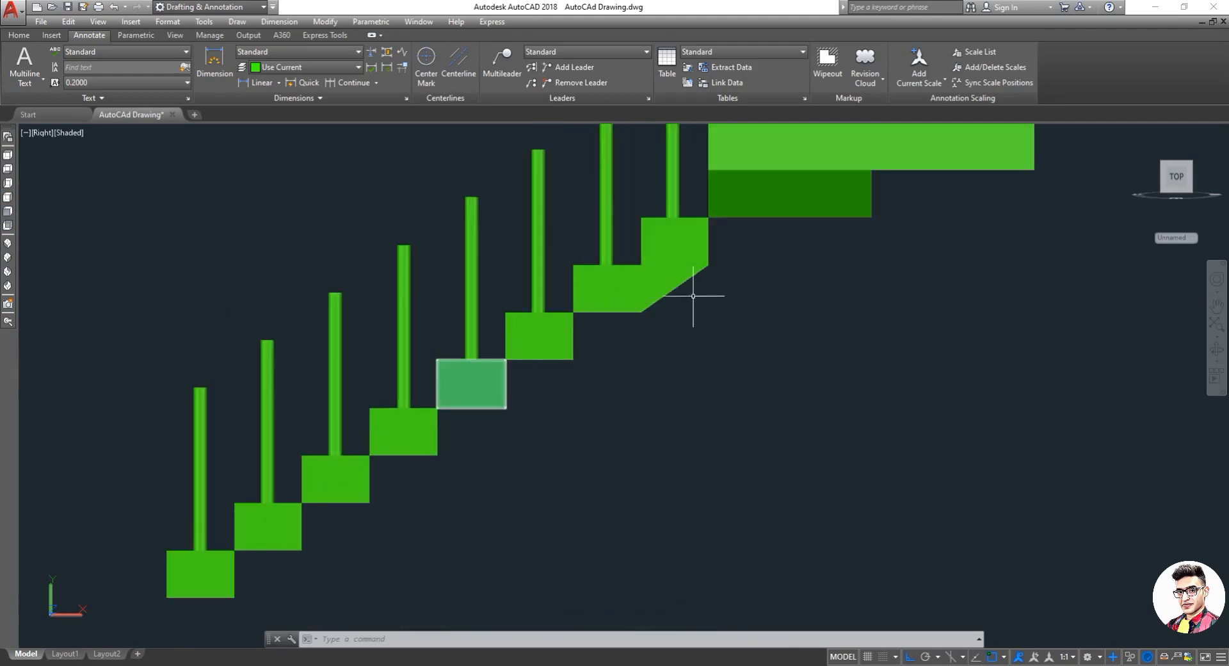
Copy the triangular wedge down the lower flight into the notch beneath each of the remaining straight treads.
left_click(676, 275)
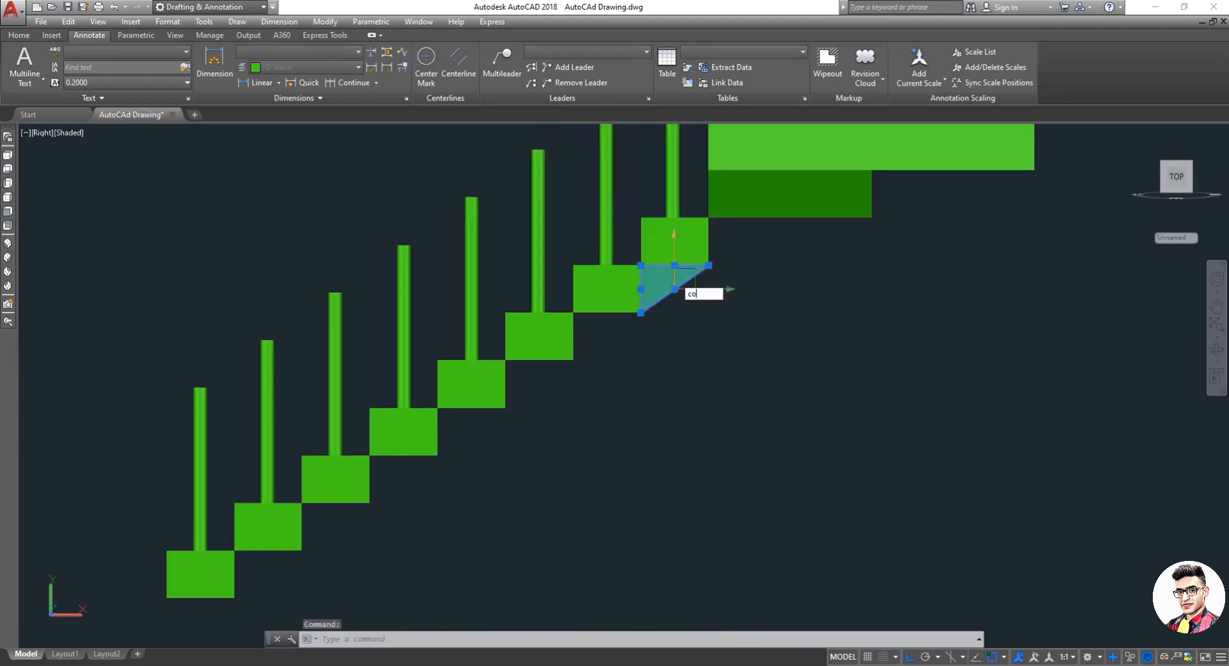
key("Return")
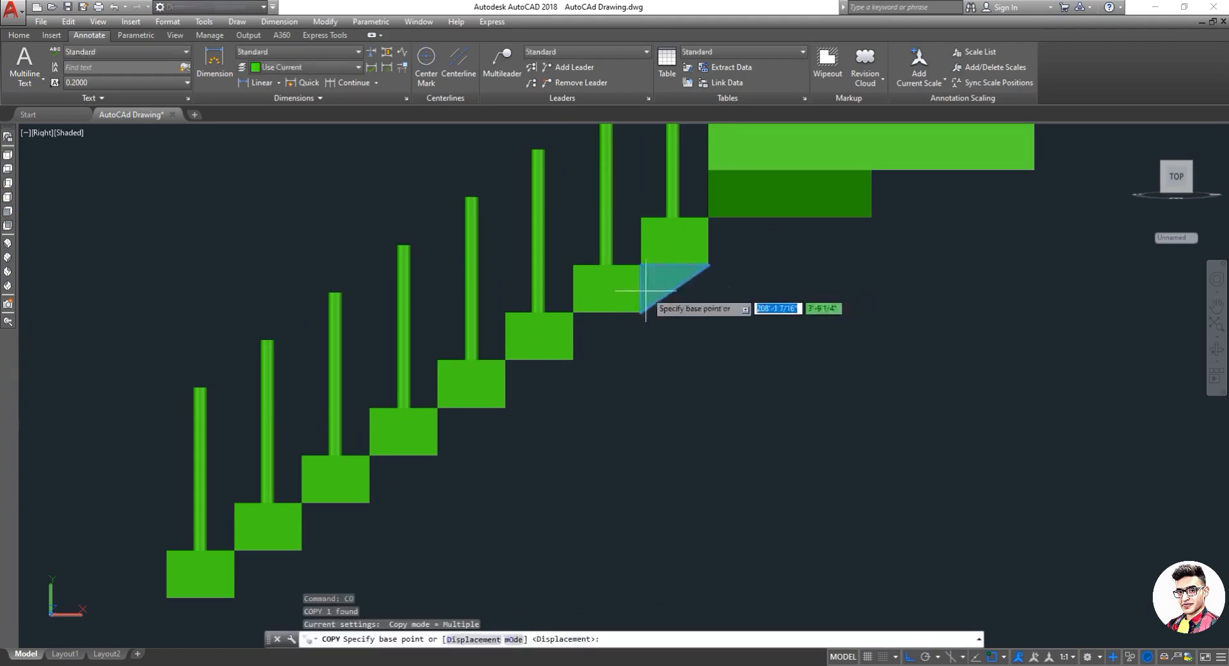
left_click(641, 312)
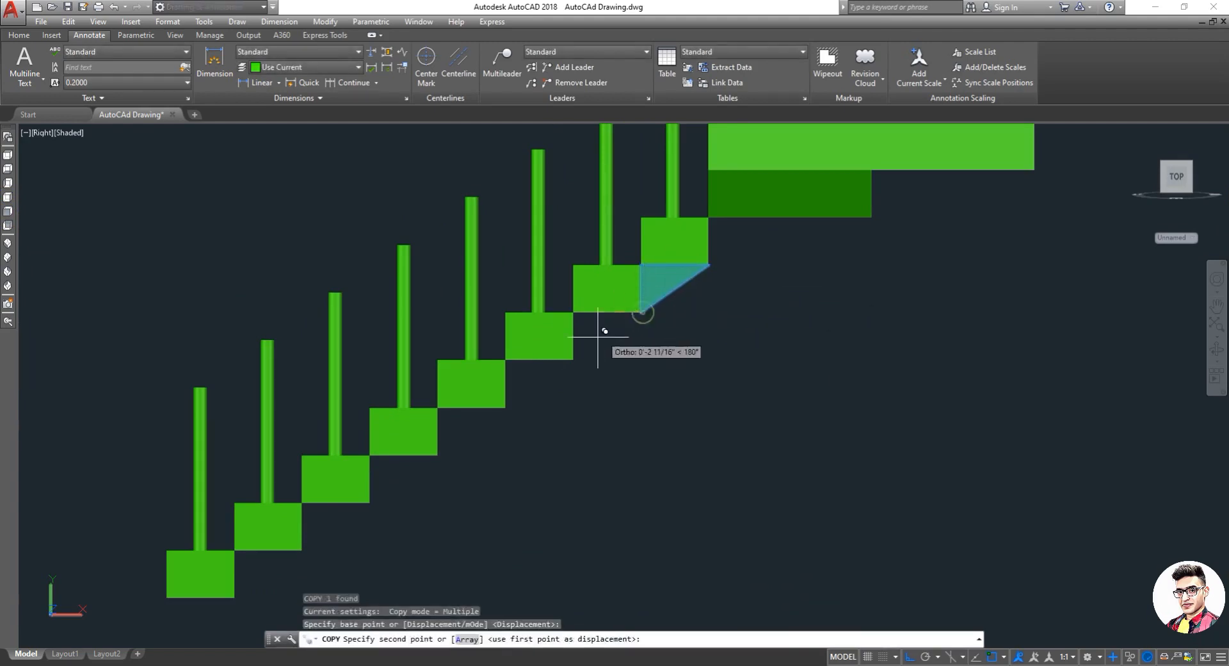
left_click(573, 359)
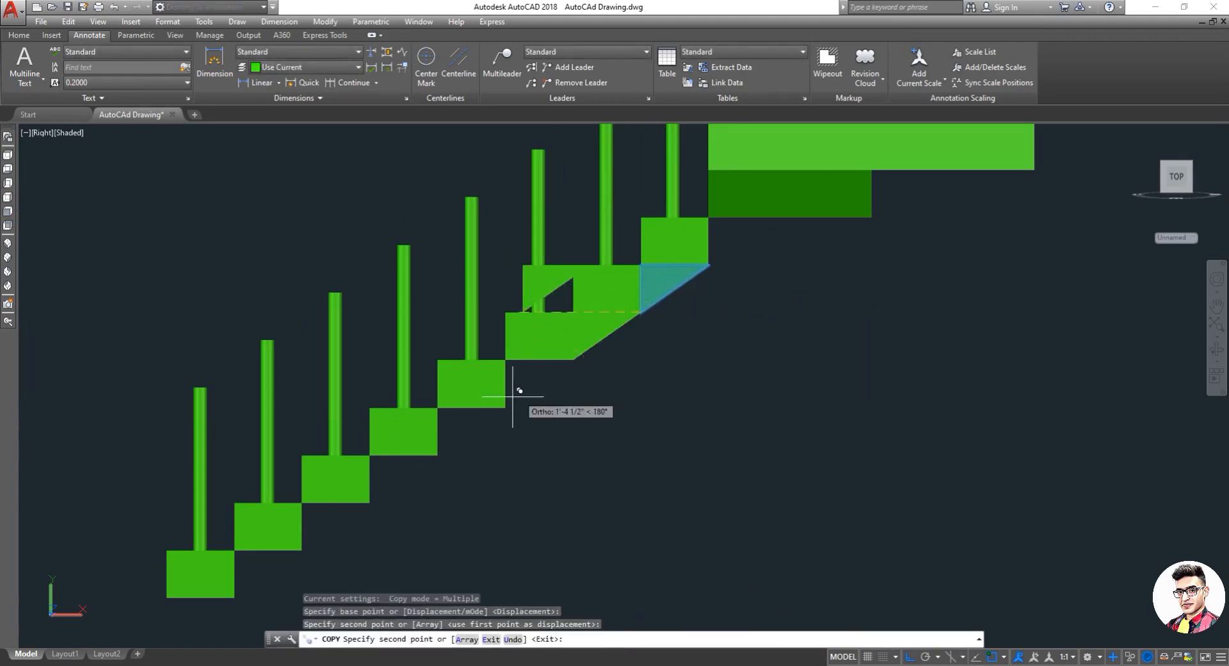
left_click(438, 455)
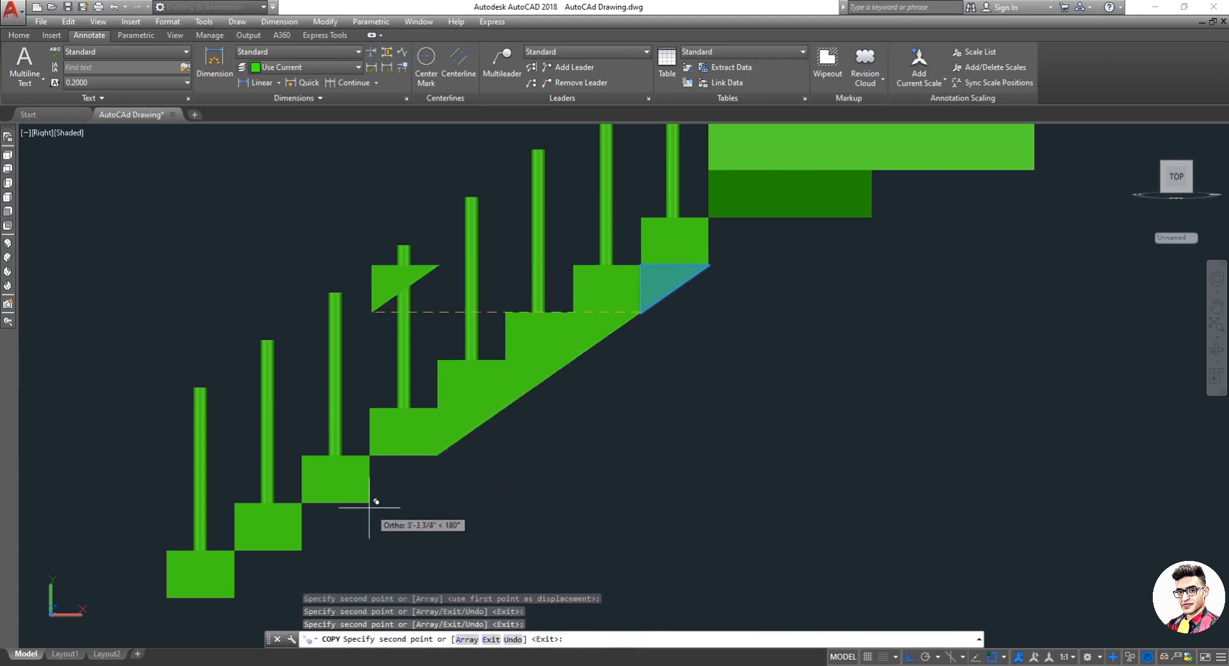
left_click(370, 504)
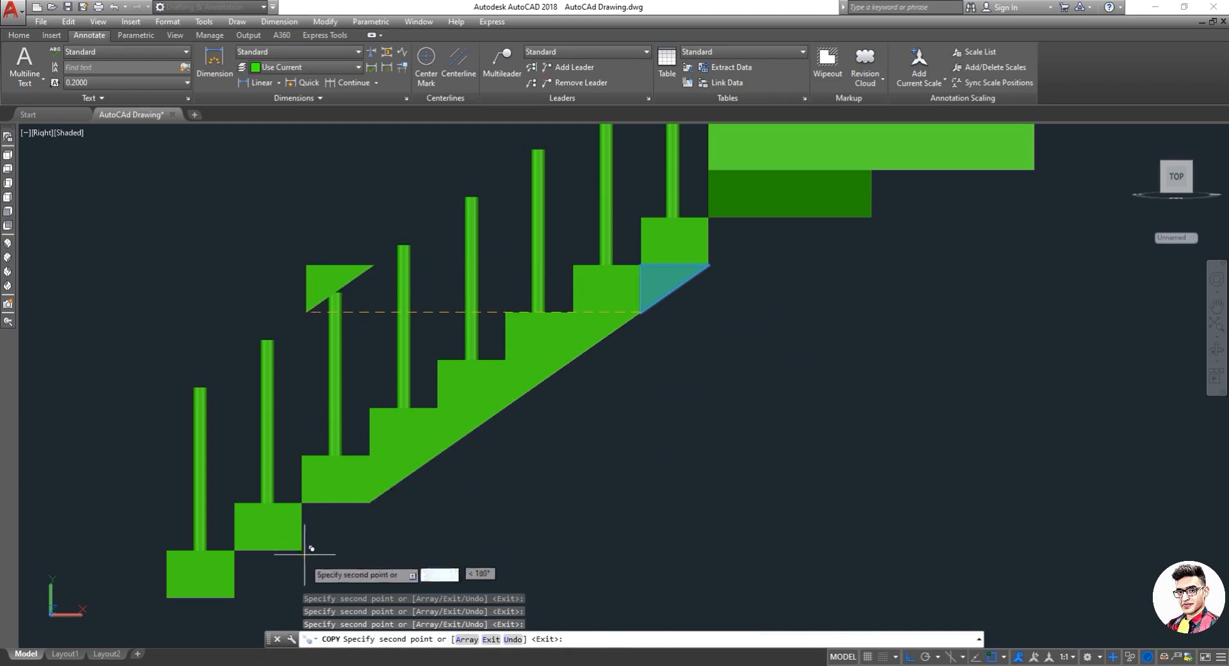
left_click(302, 550)
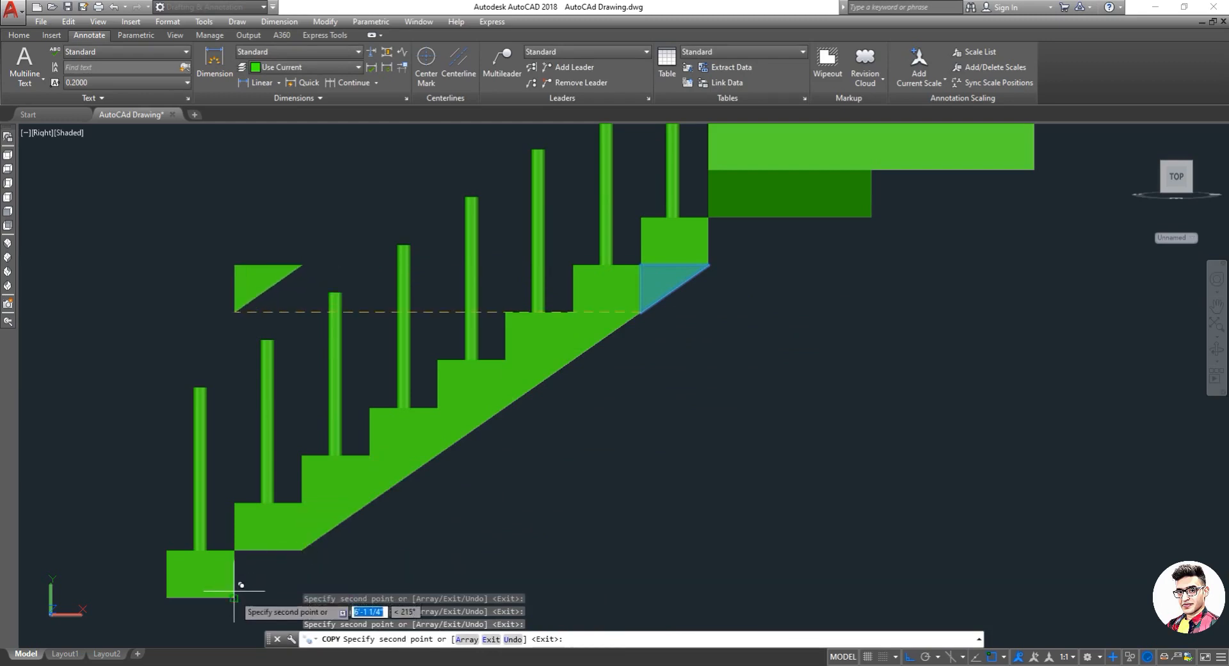
left_click(235, 598)
key("Escape")
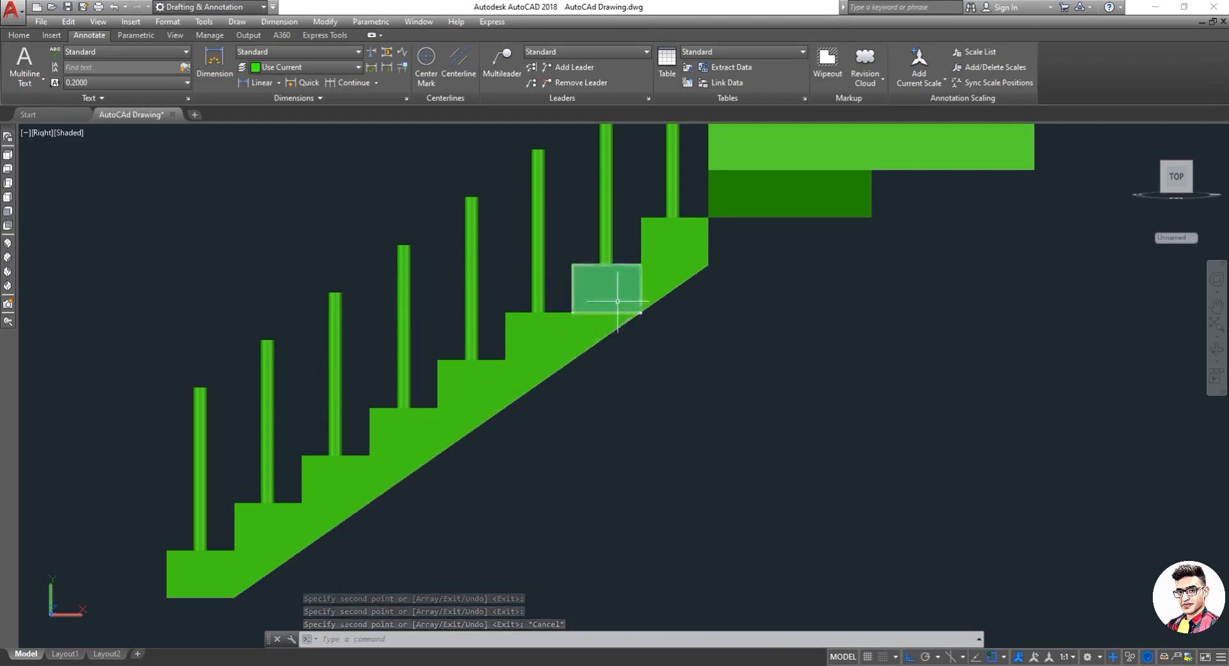
Try to merge the lower flight's eight straight treads and seven wedges with the Join command.
type("un")
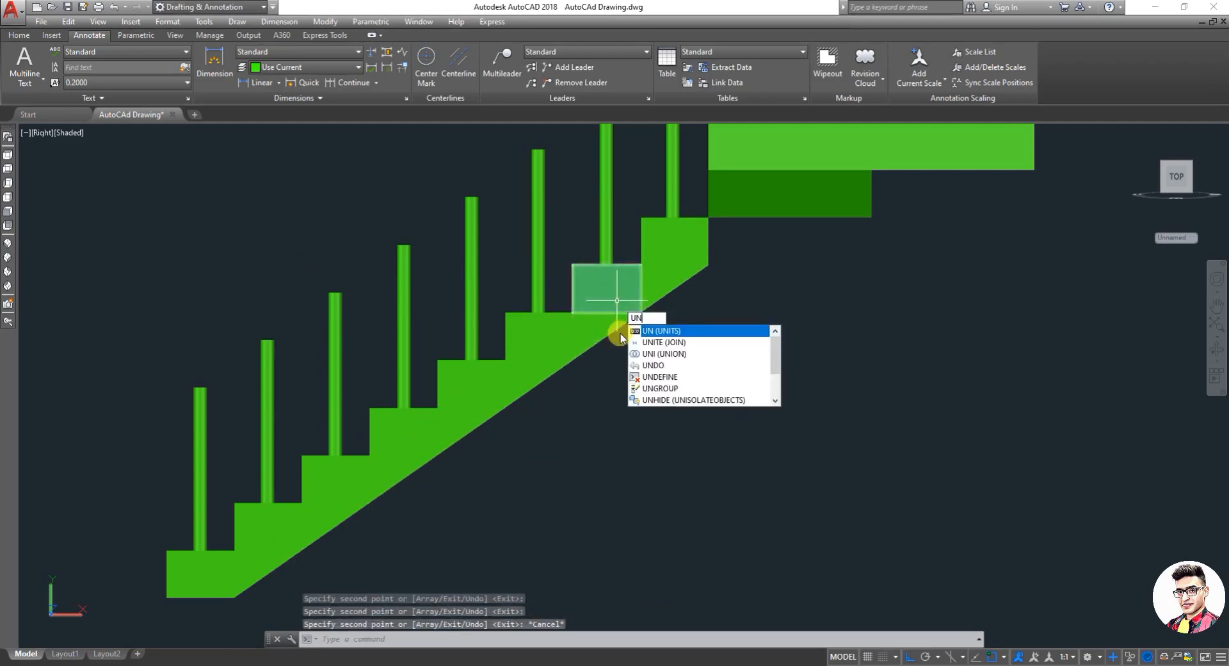
left_click(678, 343)
left_click(721, 375)
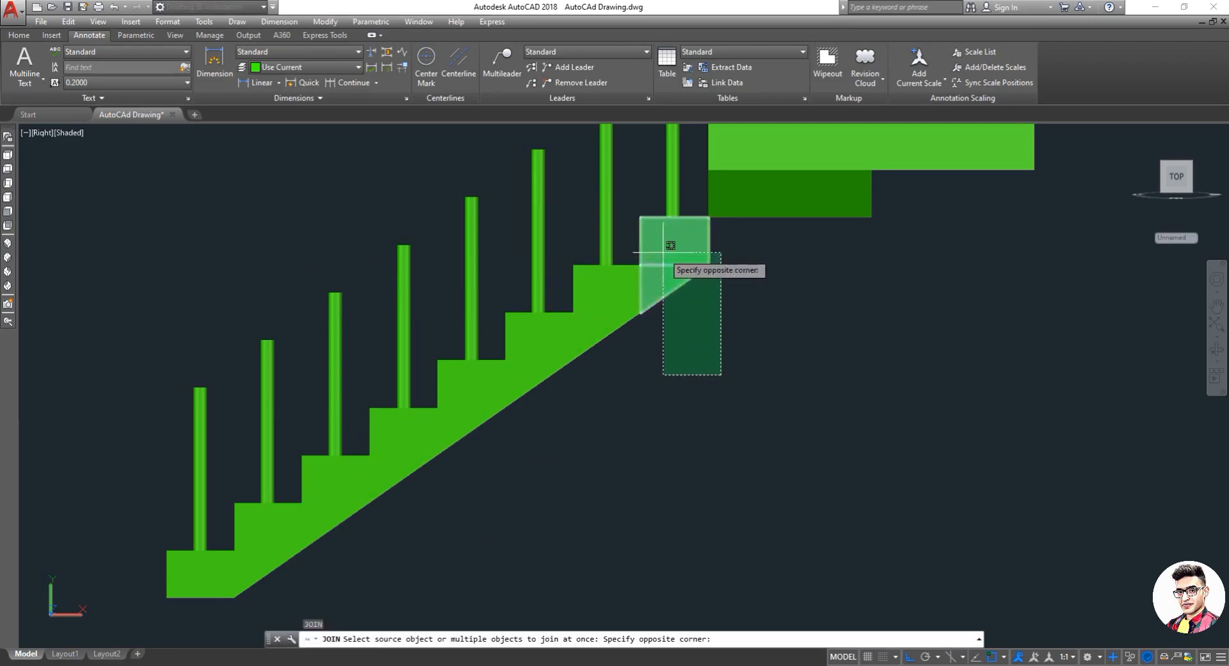
left_click(640, 221)
left_click(662, 376)
left_click(598, 306)
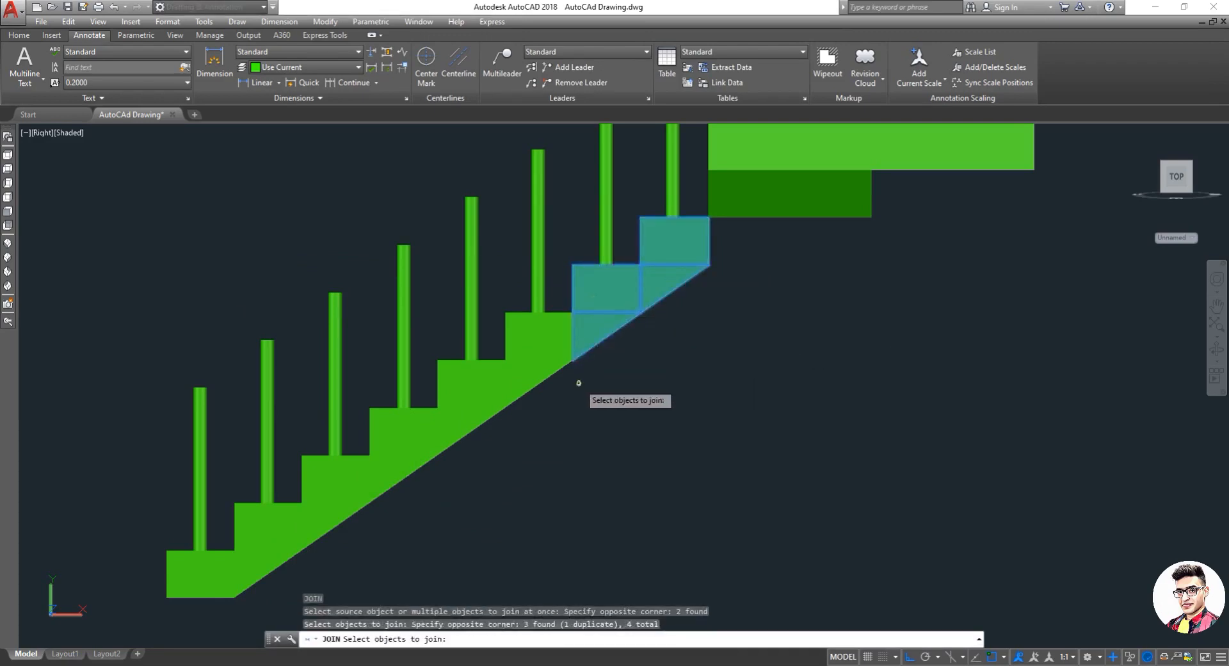
left_click(581, 386)
left_click(518, 350)
left_click(506, 445)
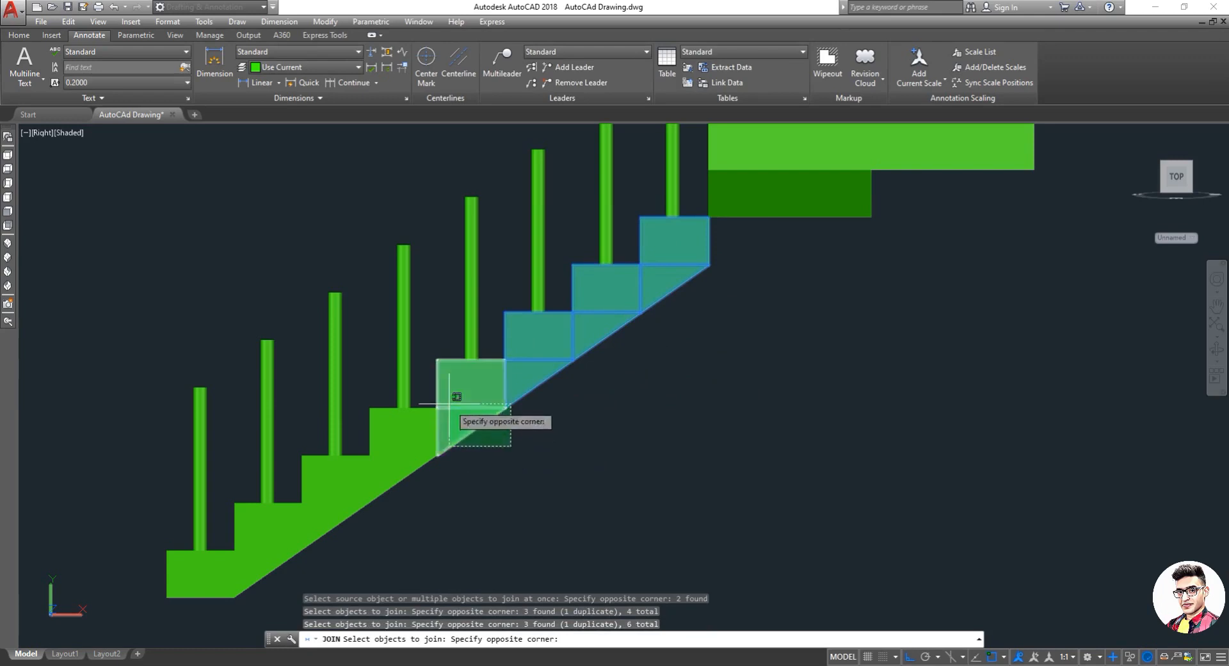
left_click(442, 362)
left_click(452, 518)
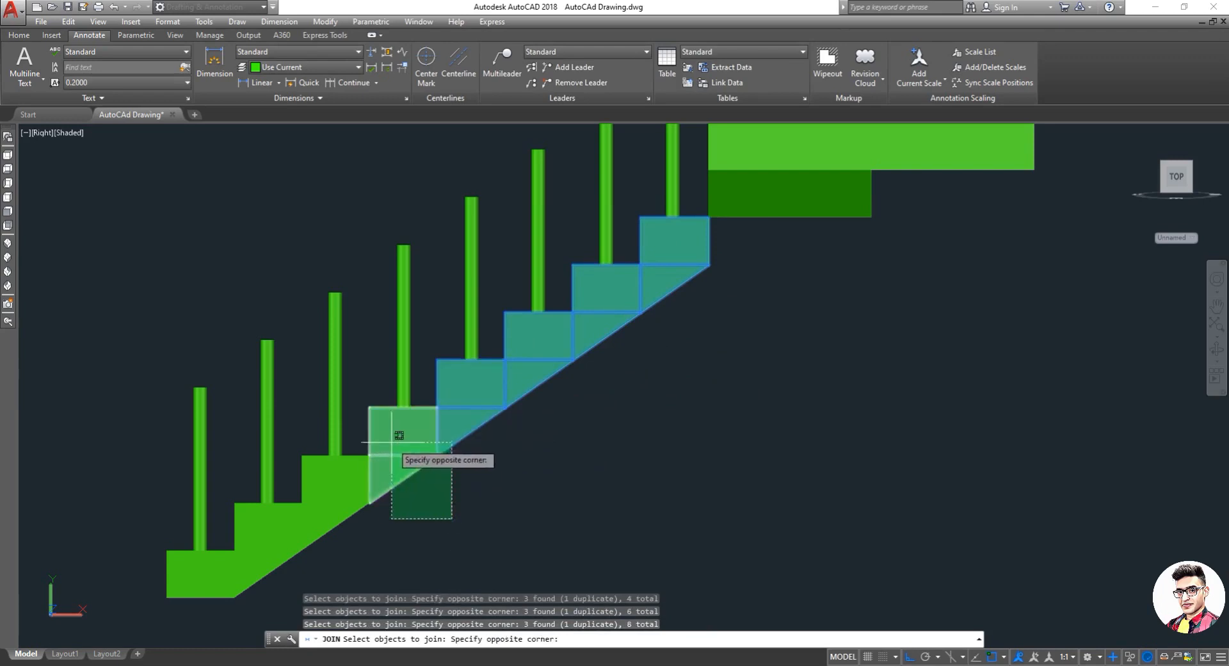
left_click(370, 411)
left_click(373, 540)
left_click(321, 491)
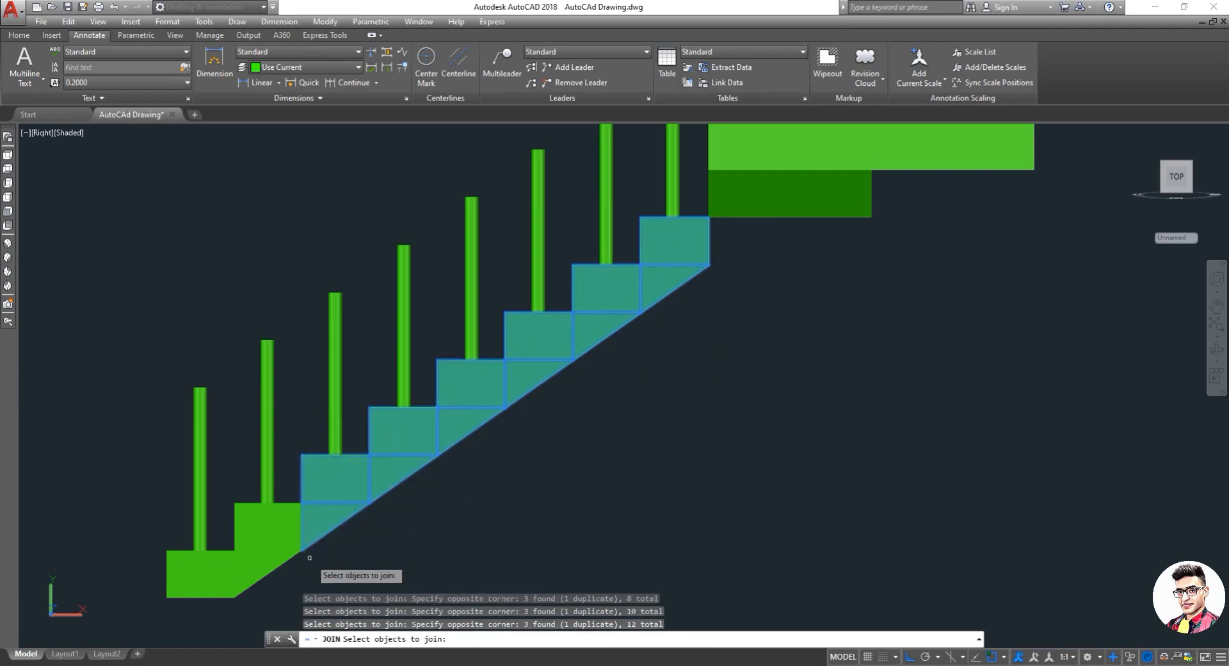
left_click(309, 586)
left_click(257, 541)
left_click(211, 585)
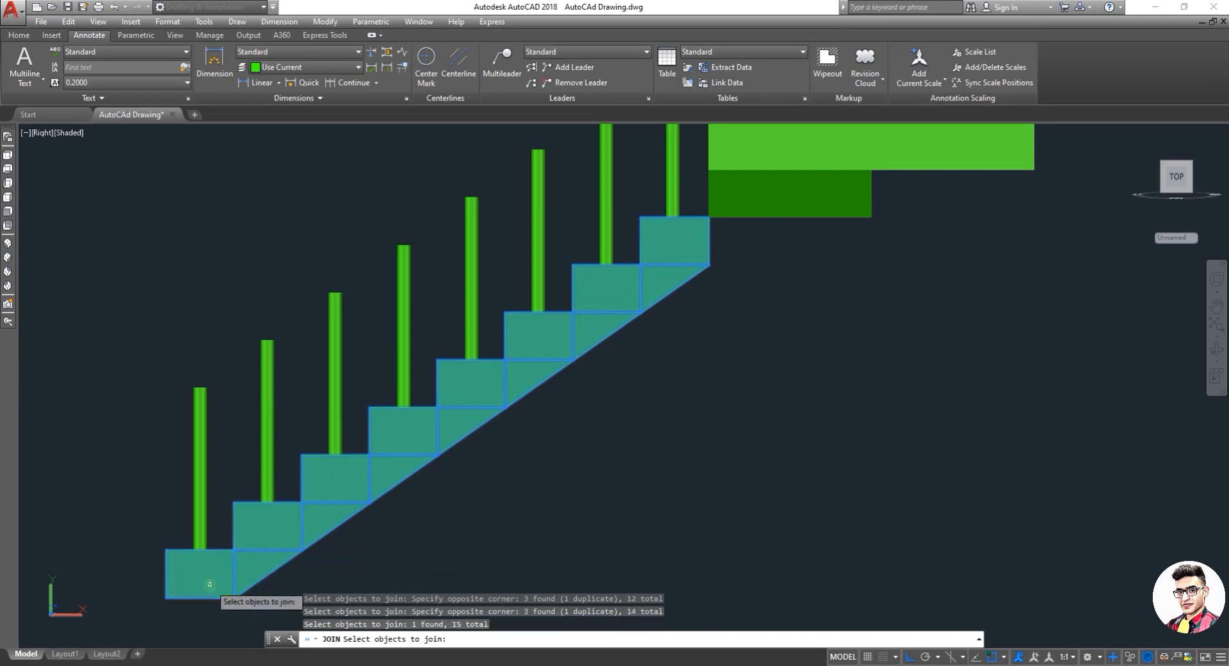
key("Return")
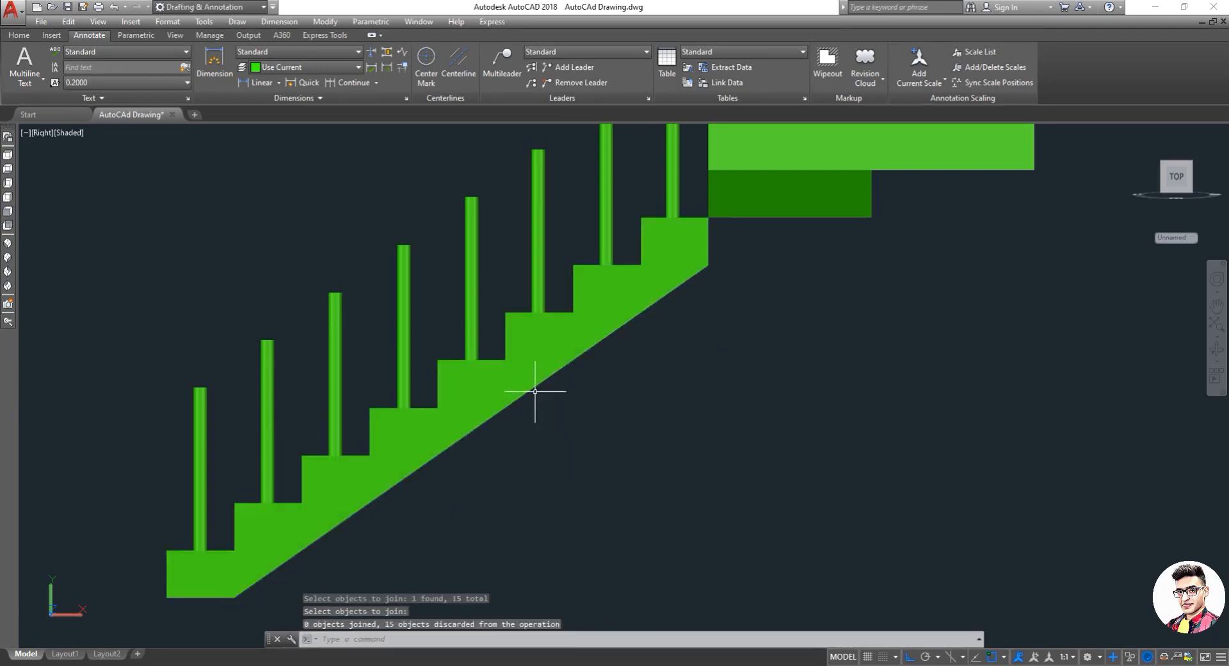
key("Escape")
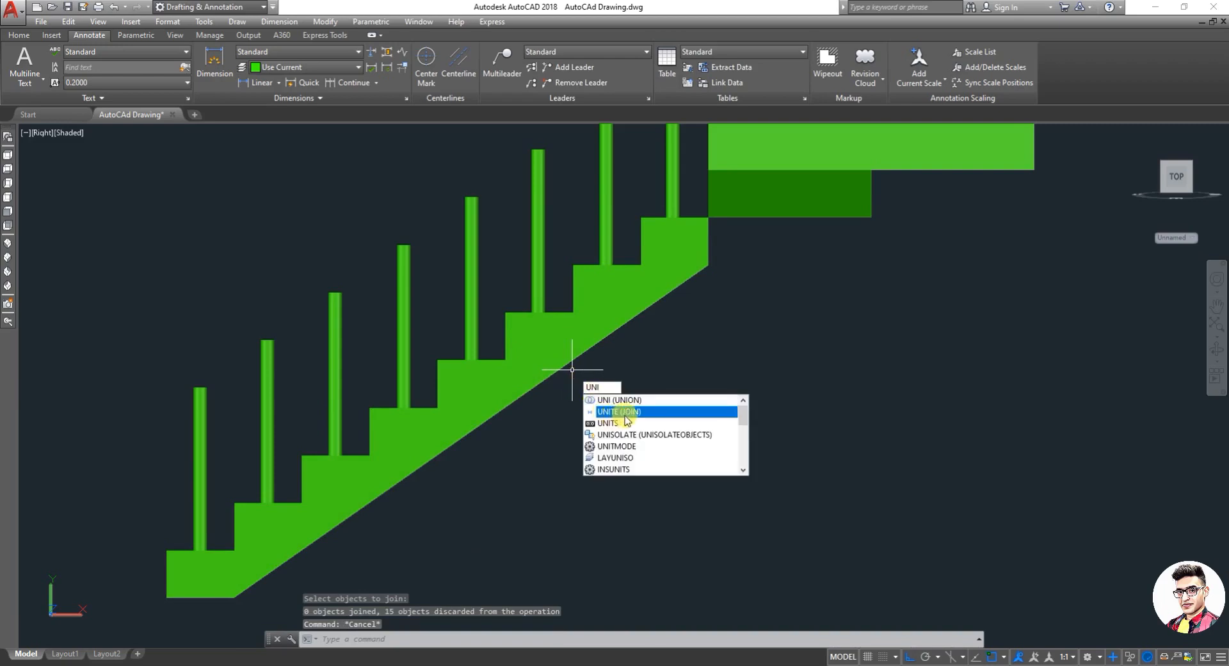
Union the lower flight's eight straight treads and seven wedges into a single solid, leaving out the balusters.
type("UNI")
key("Return")
left_click(739, 400)
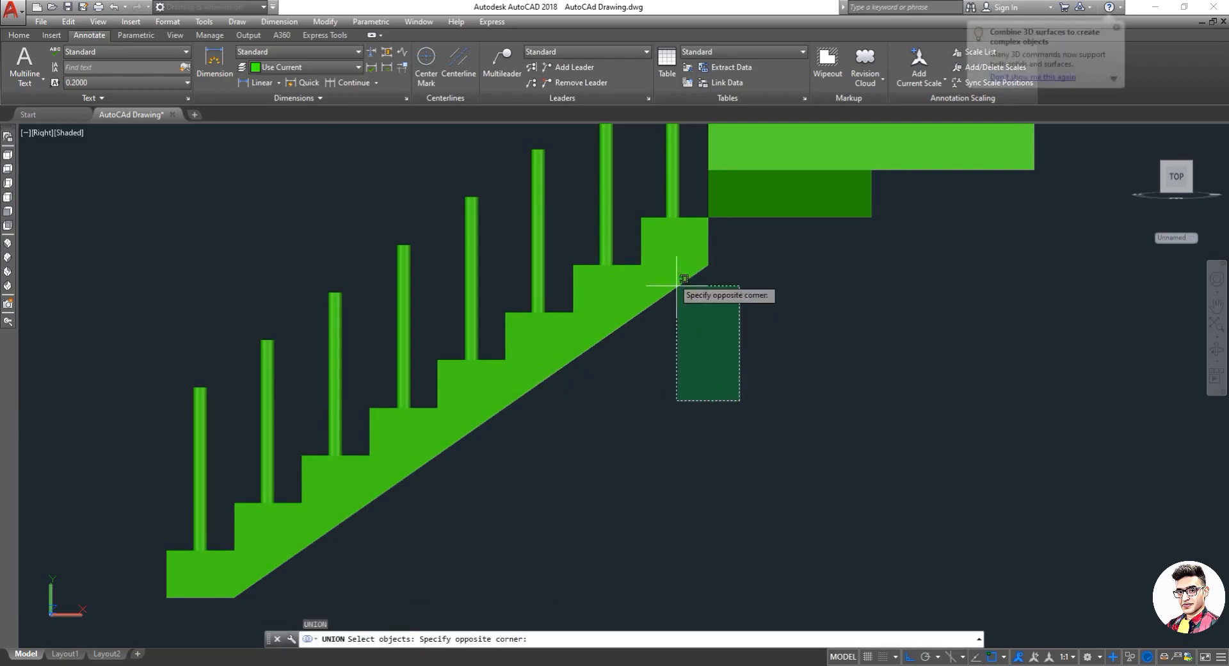
left_click(665, 263)
left_click(648, 397)
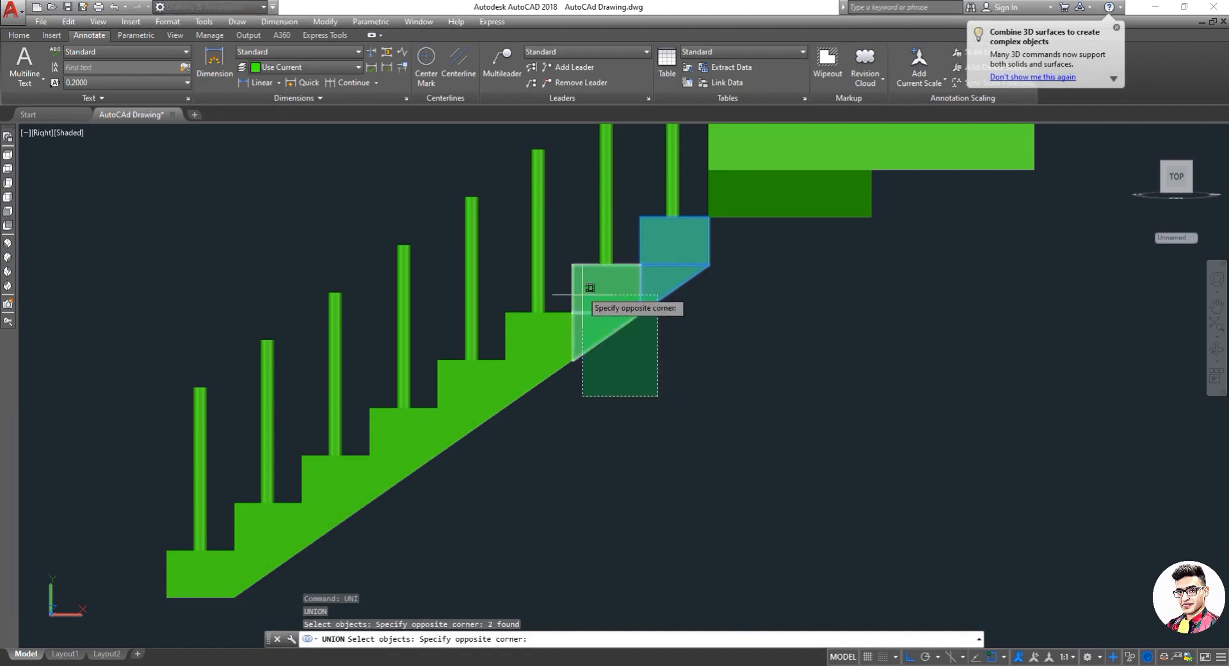
left_click(584, 282)
left_click(607, 398)
left_click(506, 311)
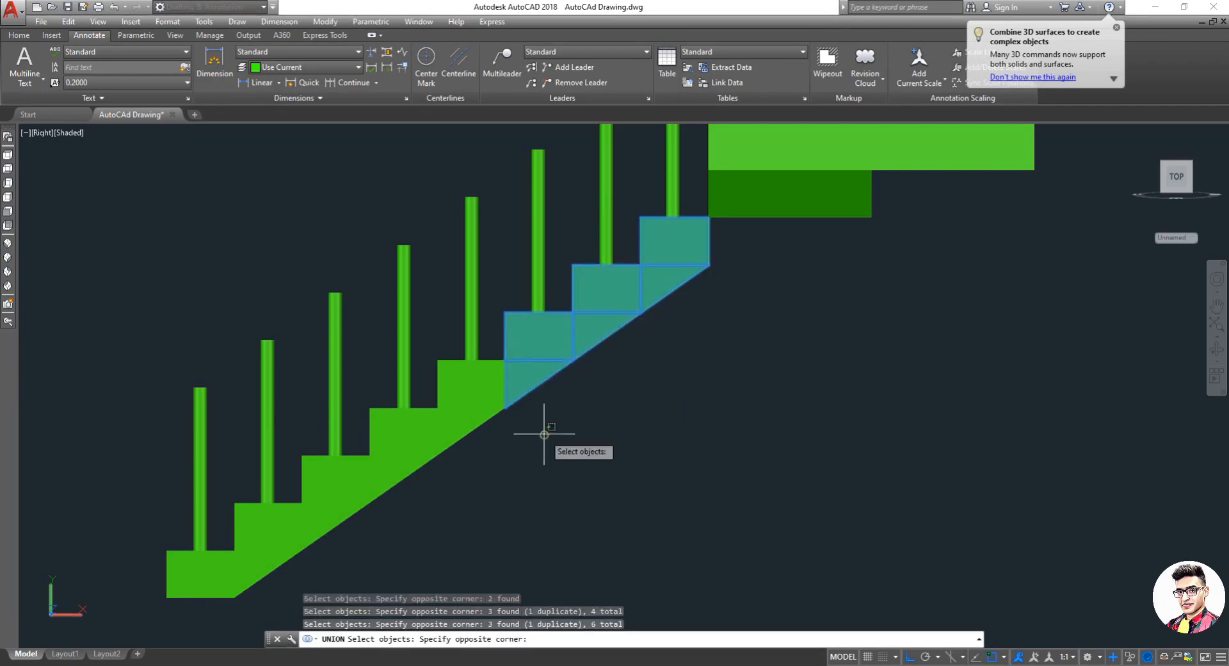
left_click(544, 434)
left_click(435, 371)
left_click(474, 474)
left_click(372, 429)
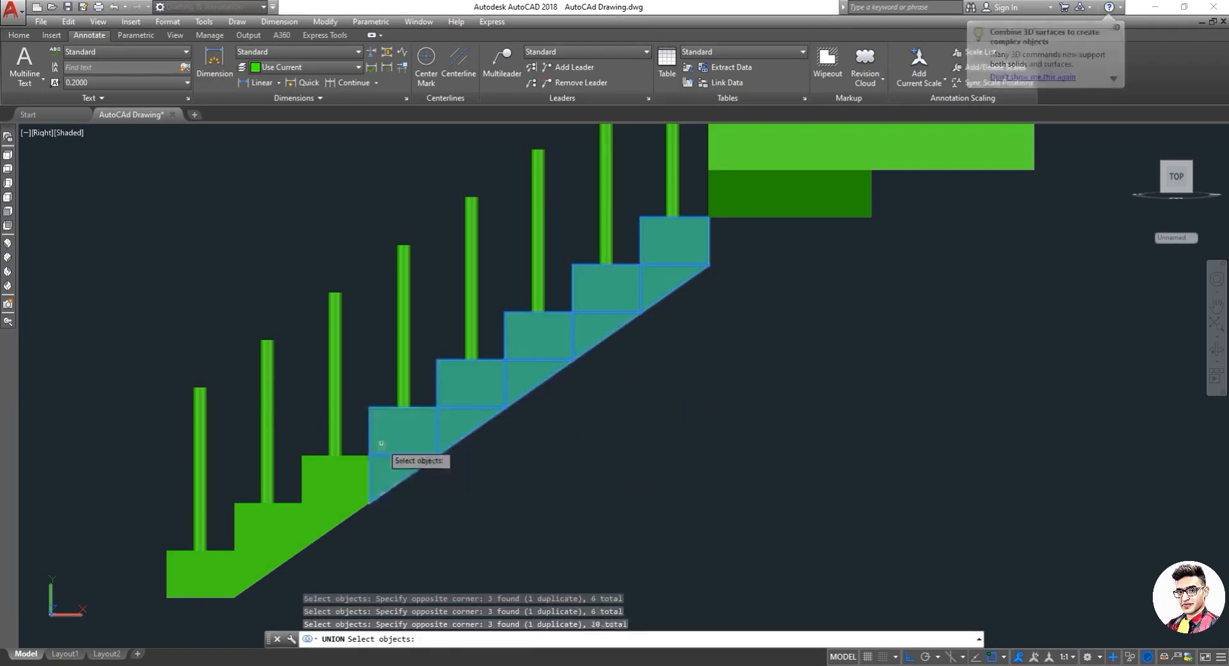
left_click(397, 531)
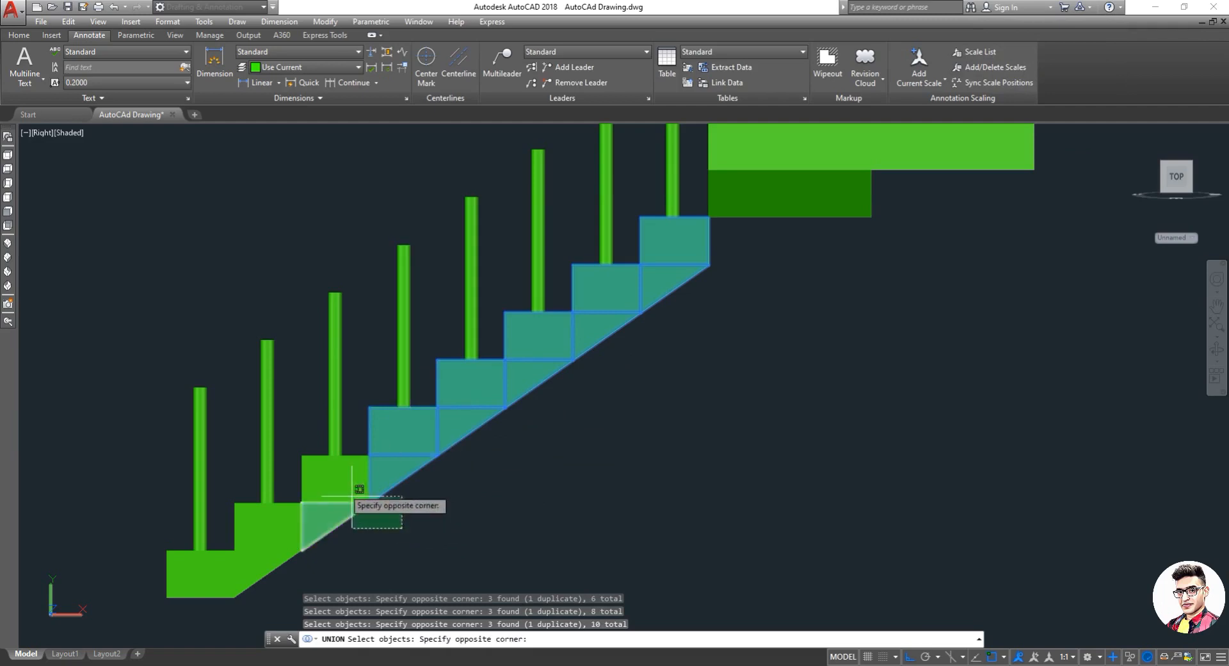
left_click(336, 491)
left_click(322, 572)
left_click(233, 501)
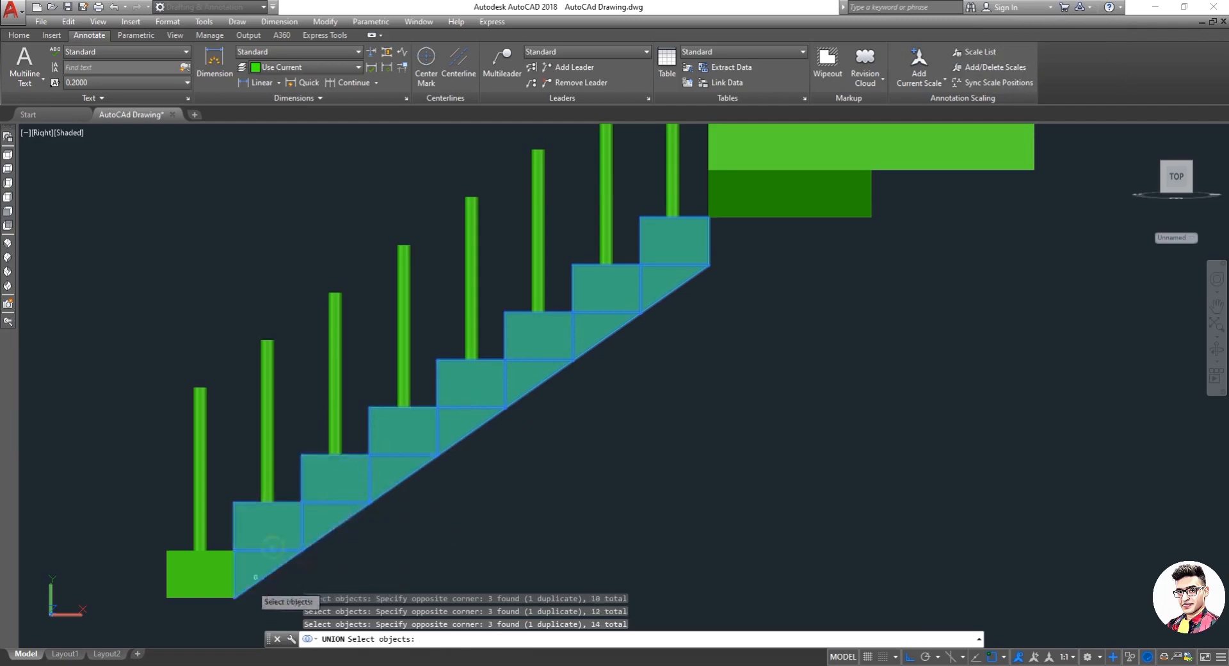
left_click(228, 609)
left_click(199, 580)
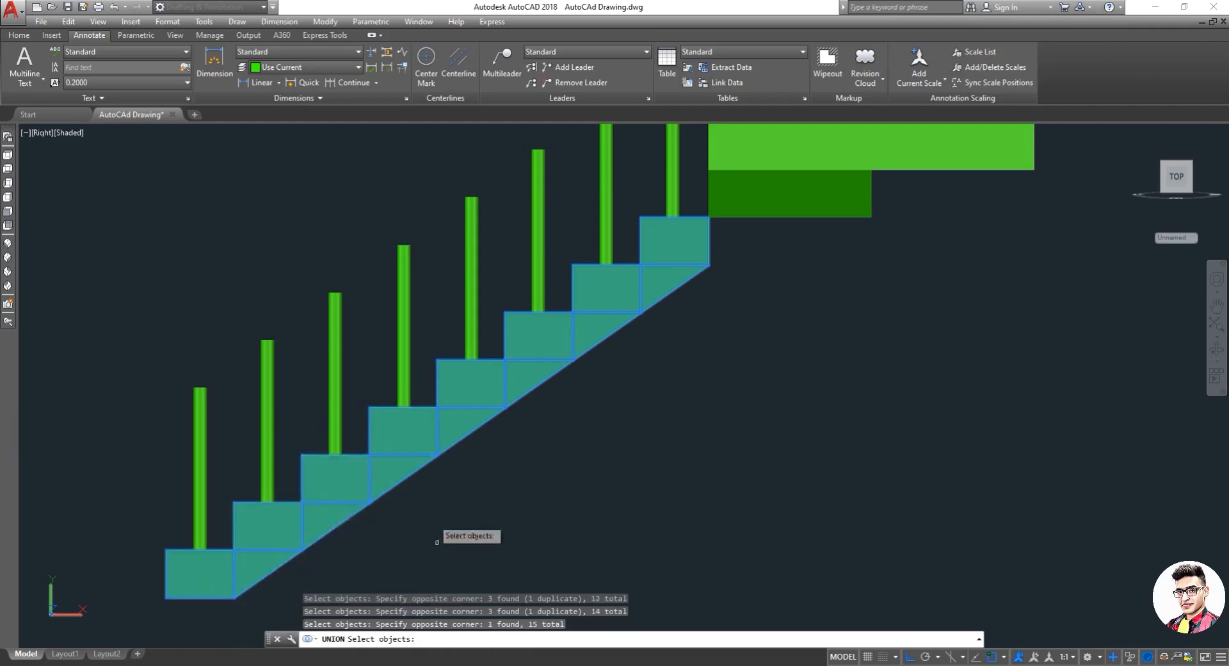
key("Return")
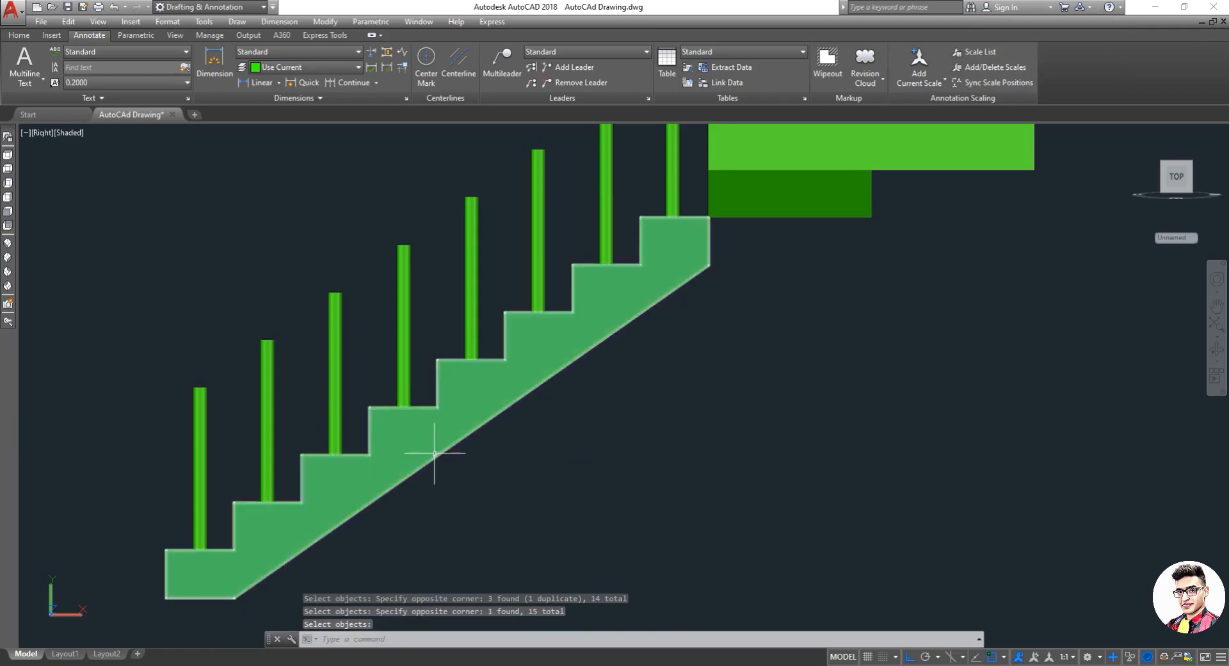
key("Escape")
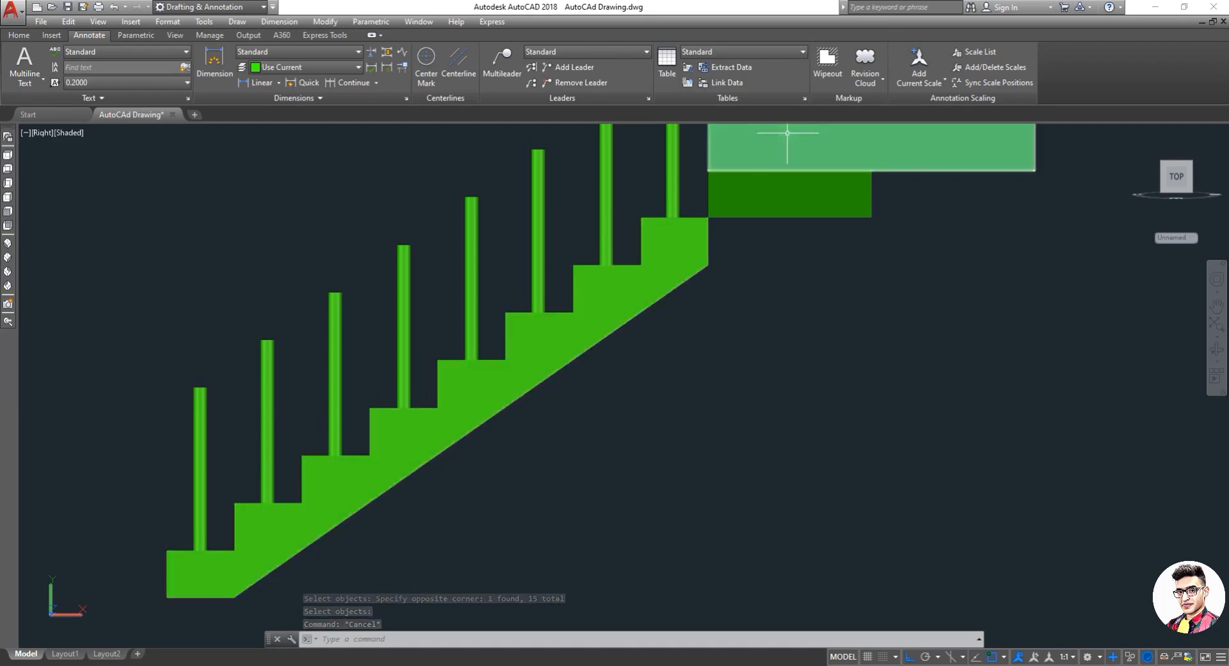
Orbit around the united lower flight, and switch to the preset Back view facing the side of the upper flight.
left_click(1212, 348)
left_click_drag(800, 393, 660, 350)
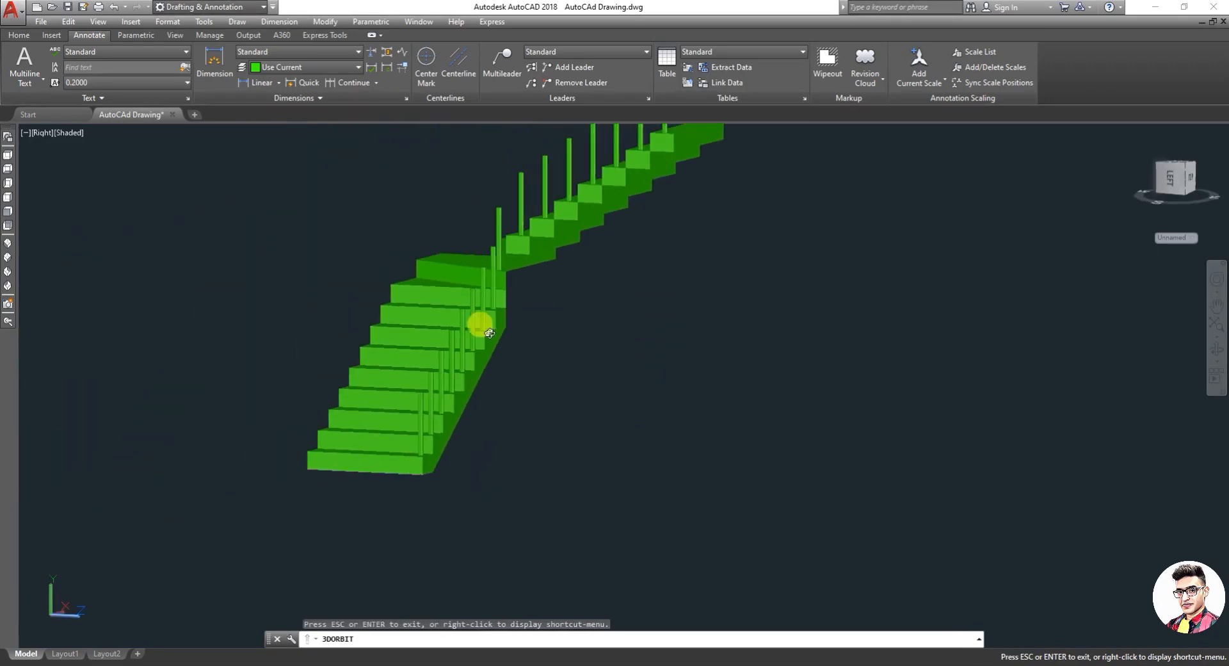
left_click(11, 224)
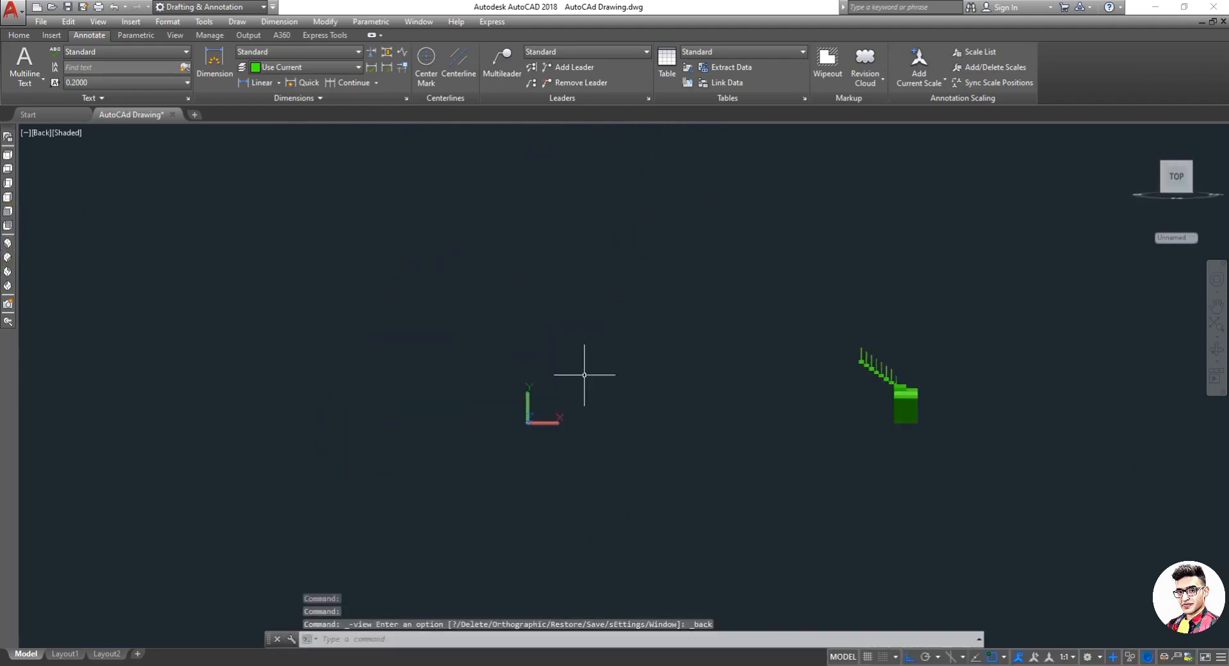
scroll(800, 390, "up", 6)
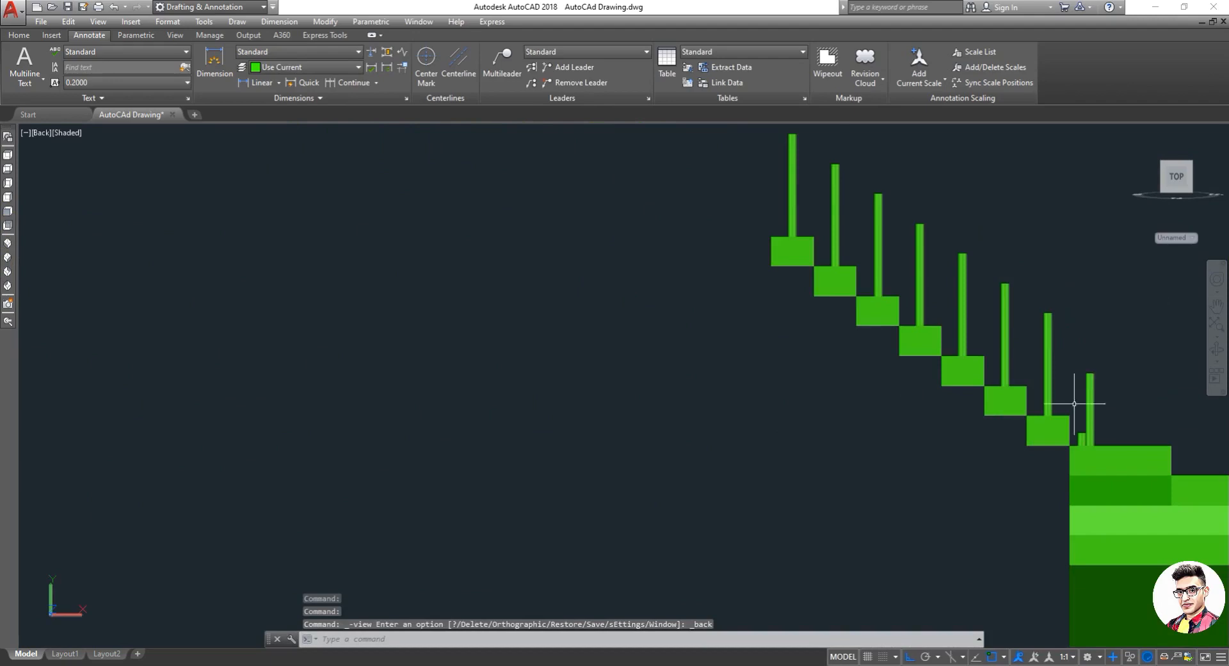
scroll(1082, 409, "down", 3)
scroll(1043, 394, "up", 5)
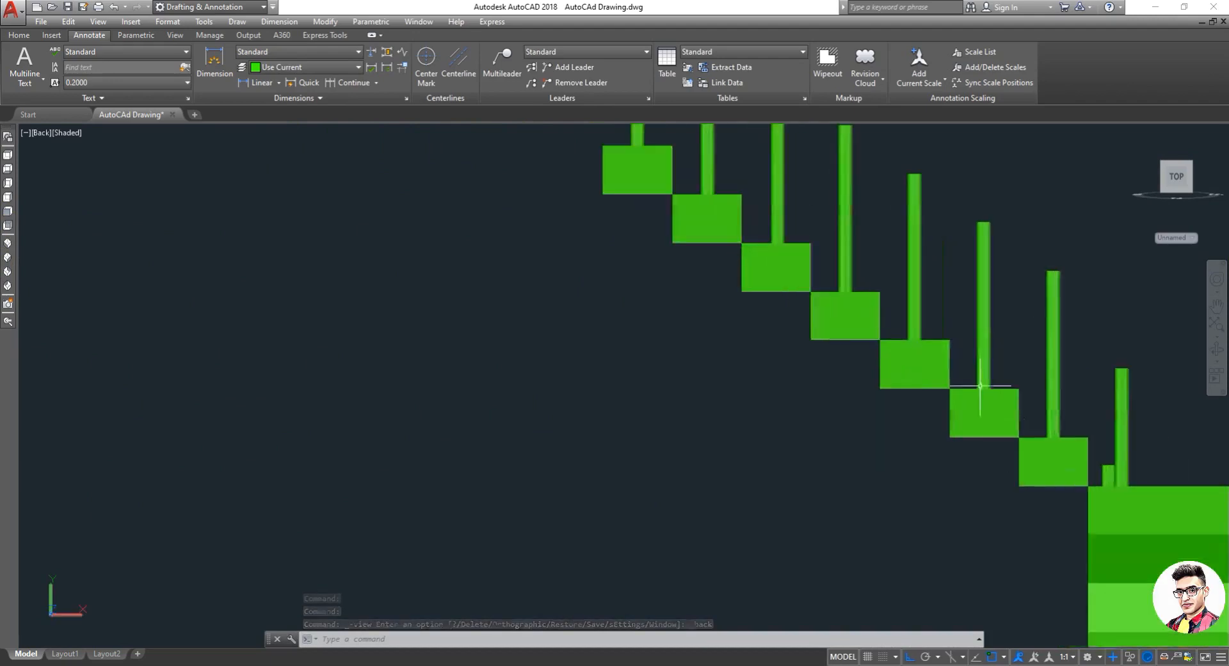
scroll(679, 256, "up", 3)
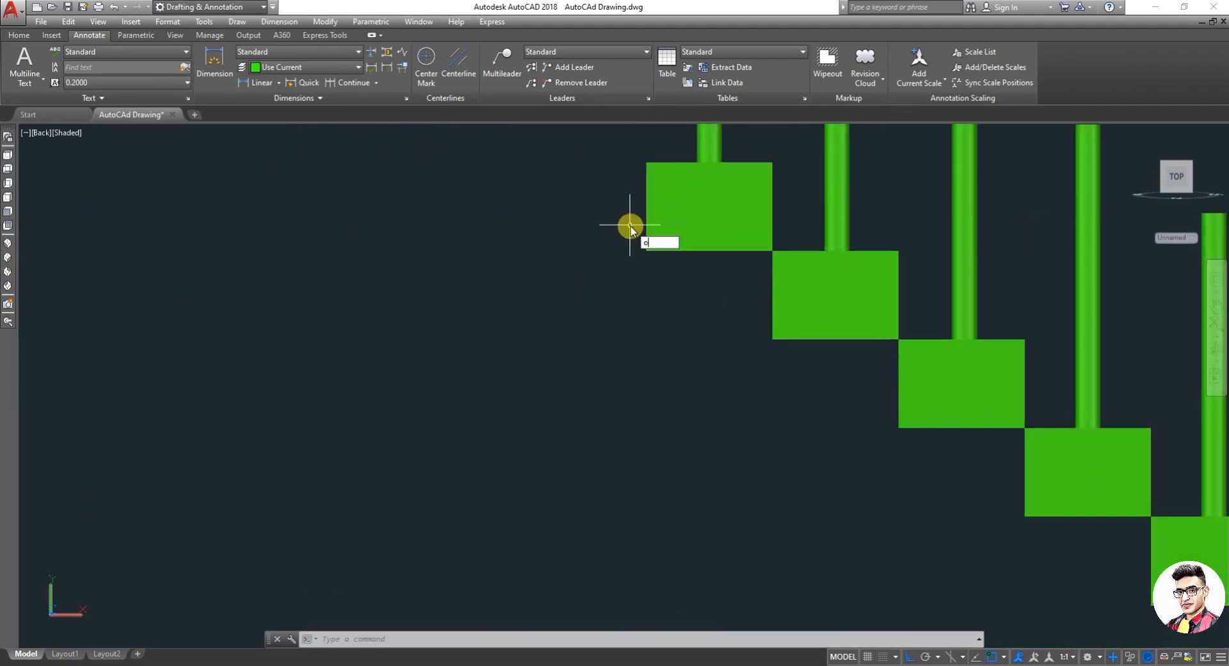
Draw a closed triangular polyline in the notch between the undersides of the upper flight's two highest treads.
key("BackSpace")
key("Down")
key("Return")
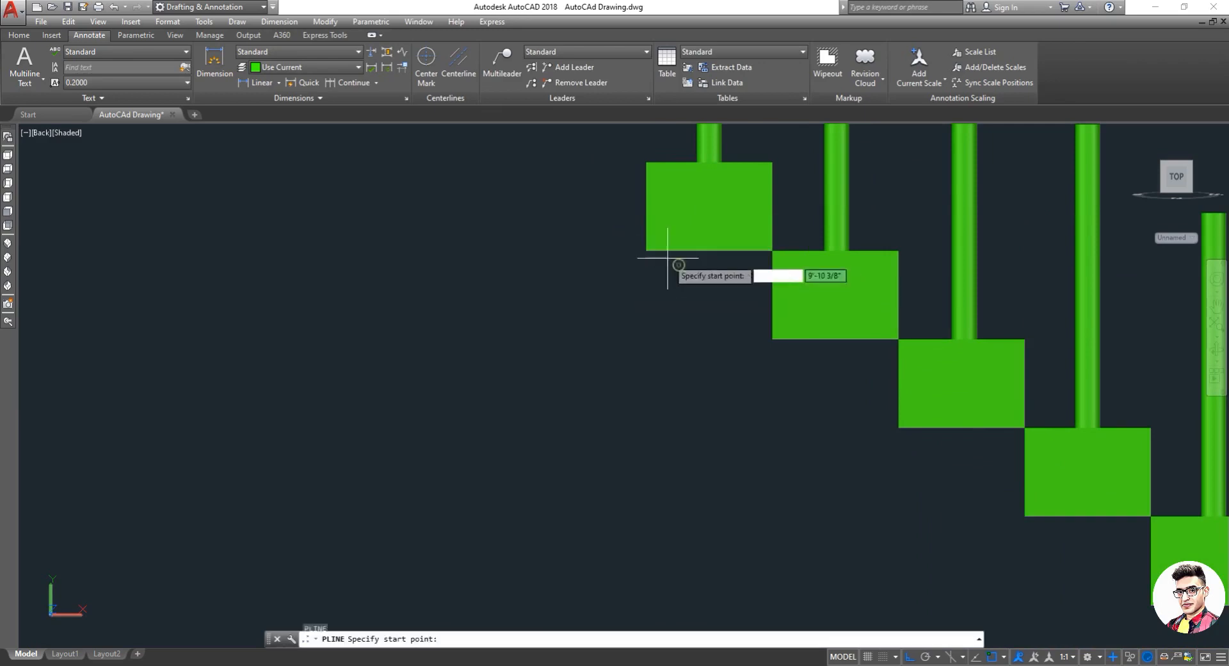
left_click(646, 250)
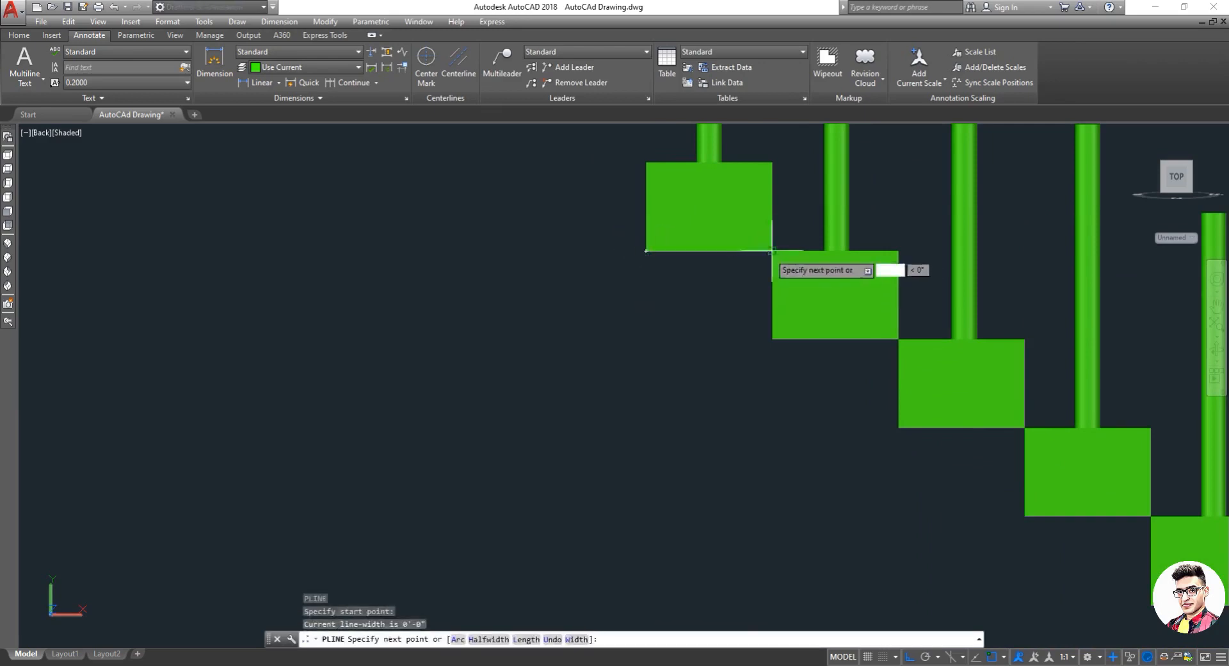
left_click(771, 339)
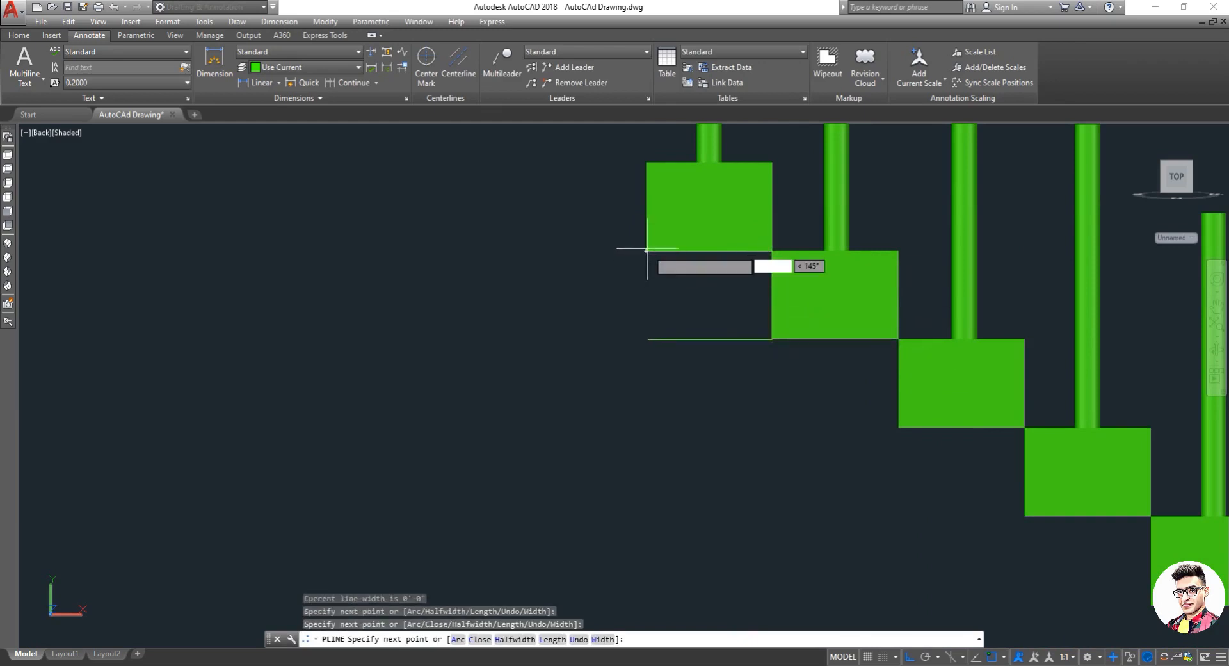
key("Escape")
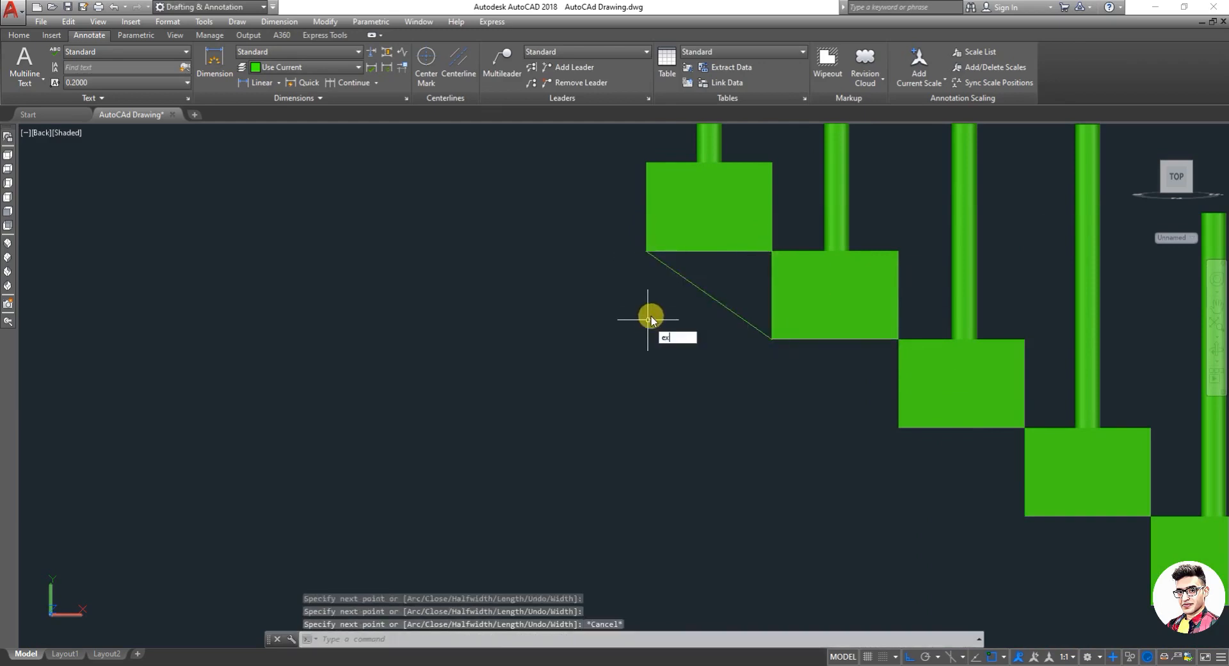
Extrude the triangular profile under the upper flight's highest tread by 4' to form a wedge.
type("ext")
key("Return")
left_click(686, 279)
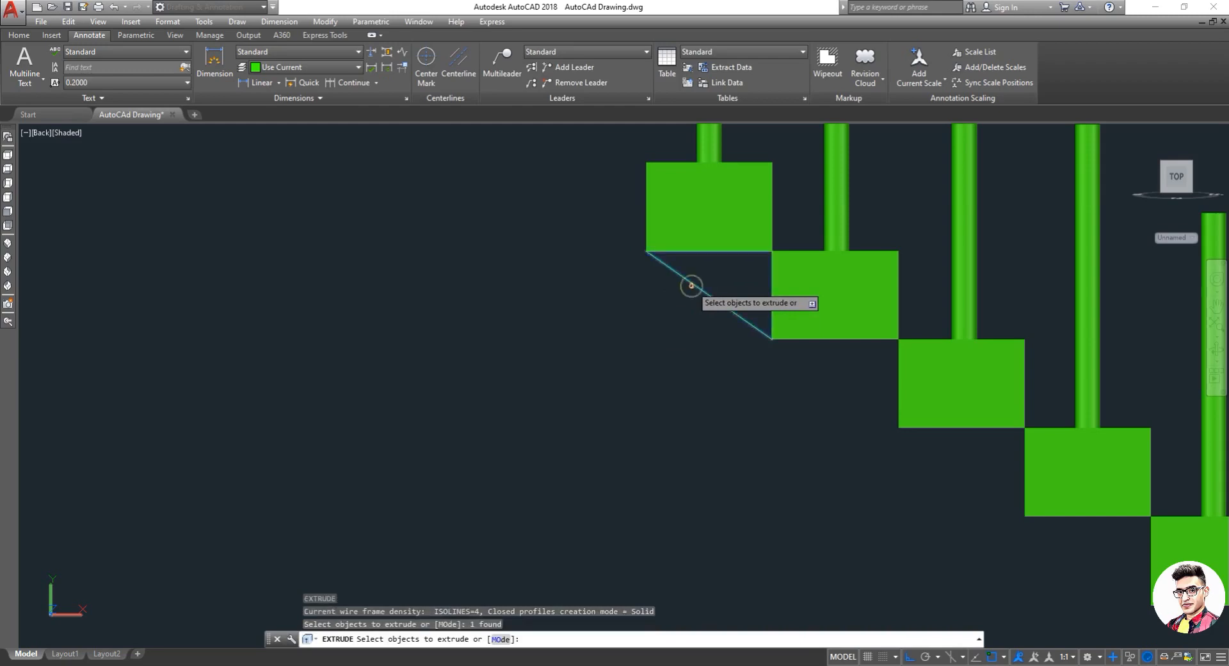
right_click(693, 288)
left_click(722, 295)
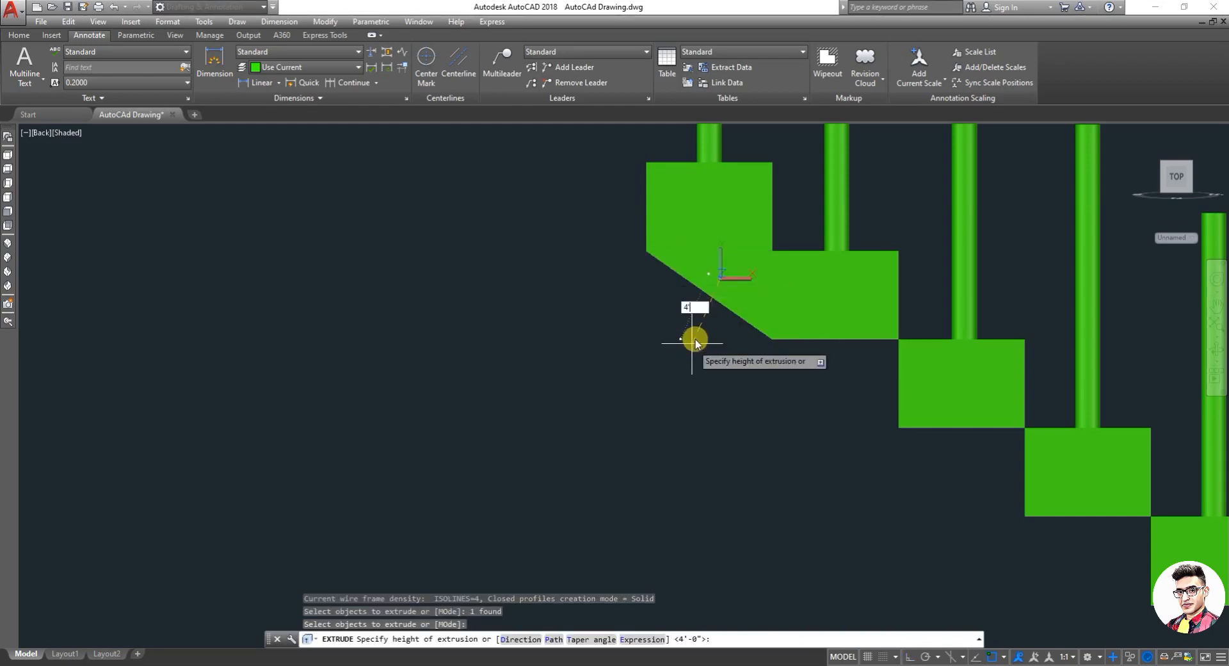
type("4'")
key("Return")
key("Escape")
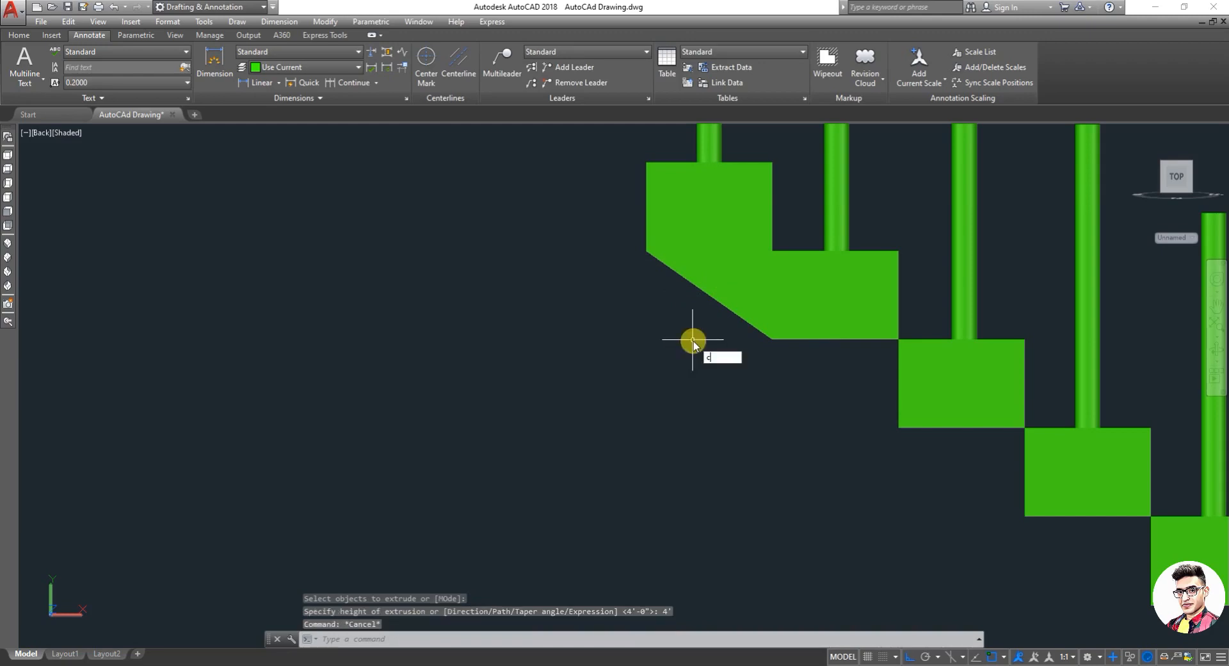
Copy the wedge from its lowest corner into the six remaining notches under the upper flight, down to the corner treads.
key("Return")
left_click(746, 314)
key("Return")
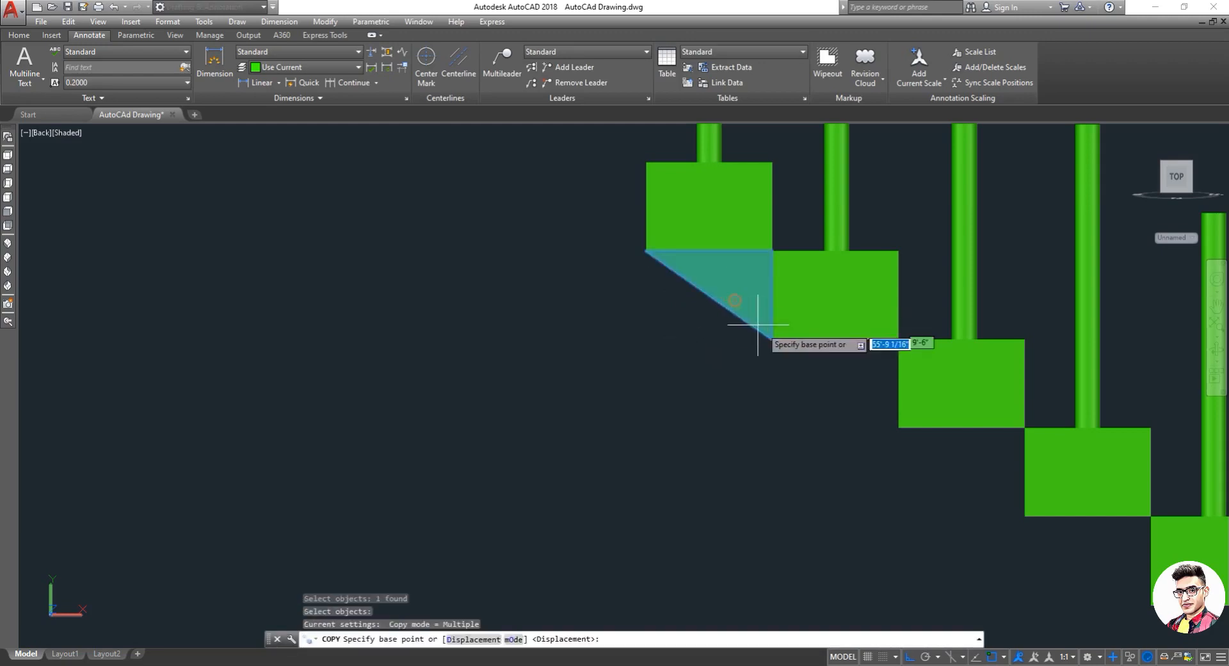
left_click(771, 334)
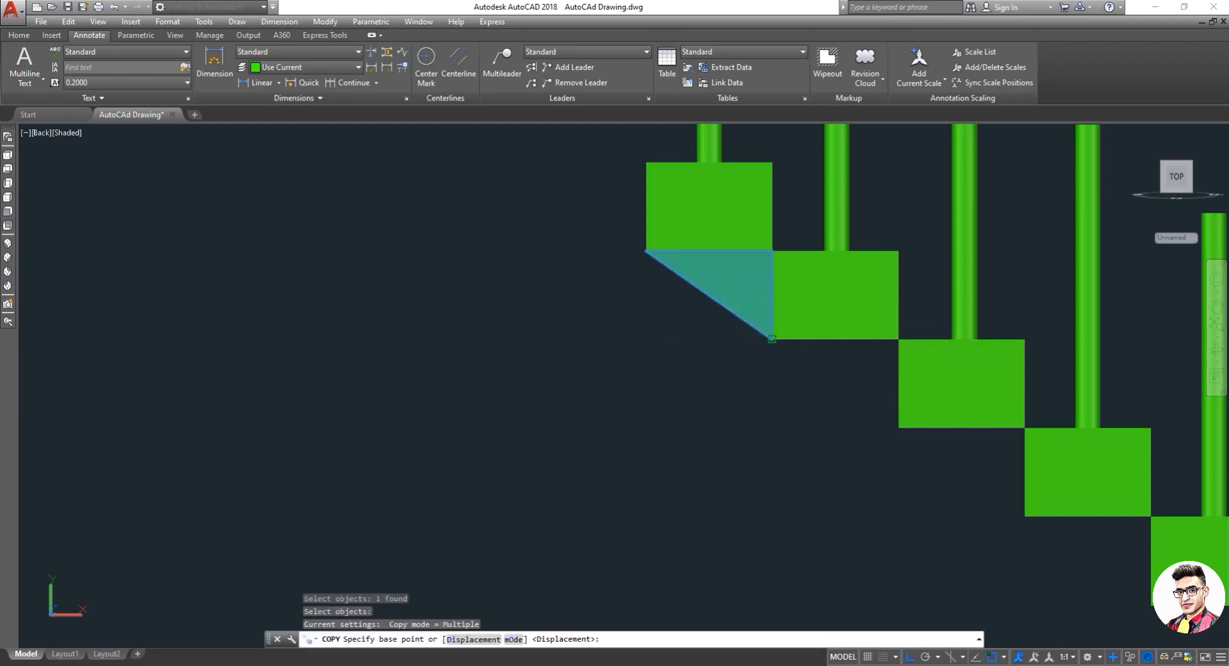
left_click(889, 426)
scroll(914, 459, "down", 3)
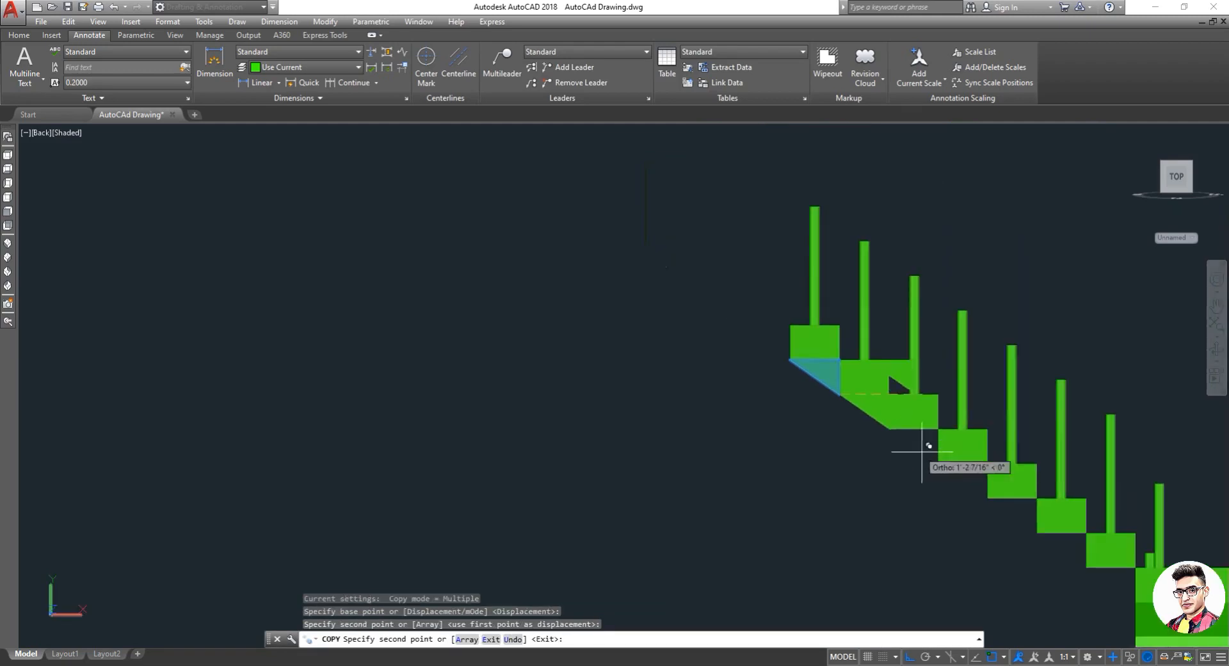
scroll(928, 460, "up", 1)
left_click(936, 463)
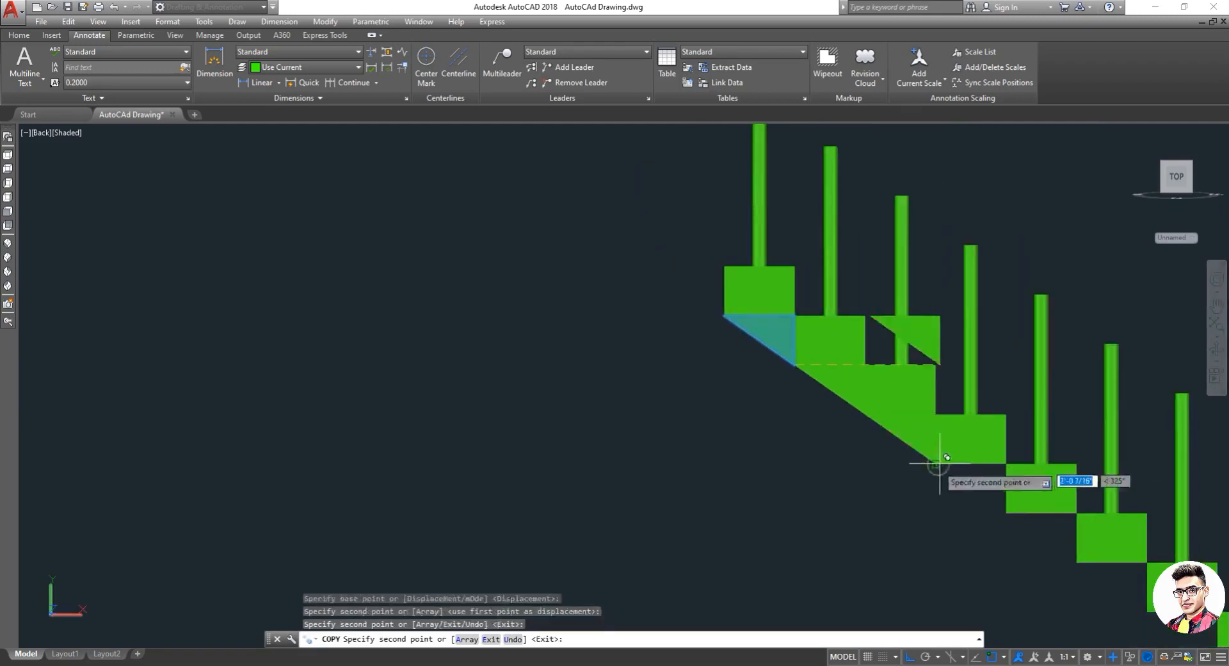
left_click(1006, 512)
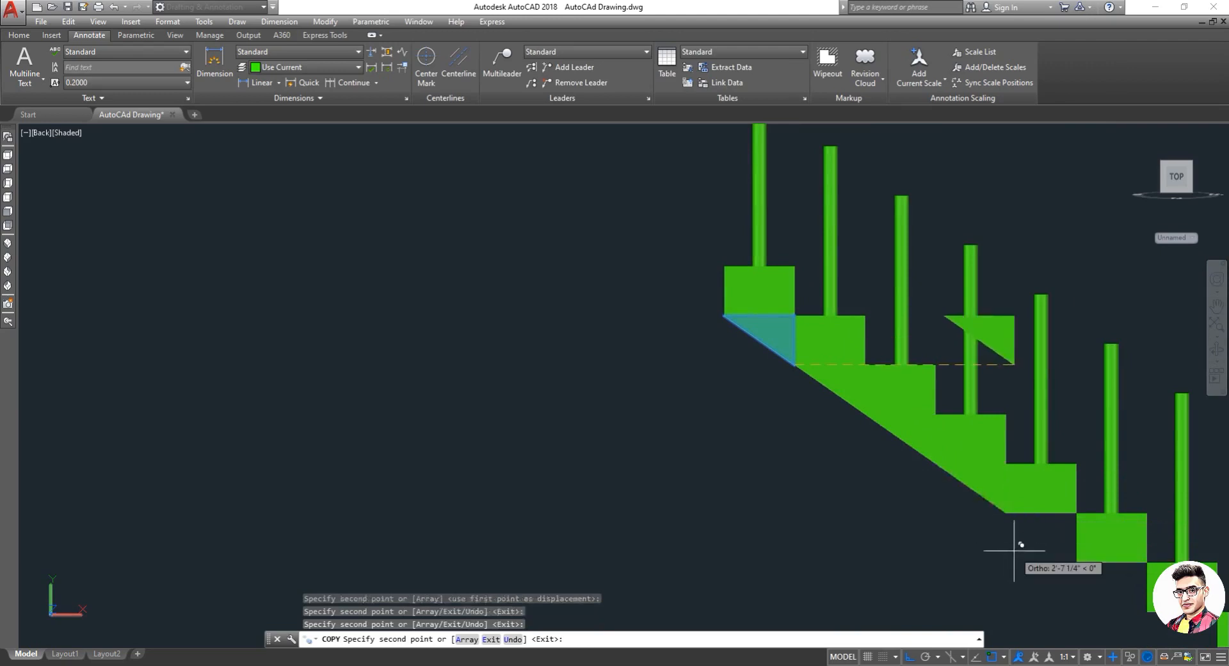
scroll(1018, 543, "down", 4)
scroll(1049, 570, "up", 4)
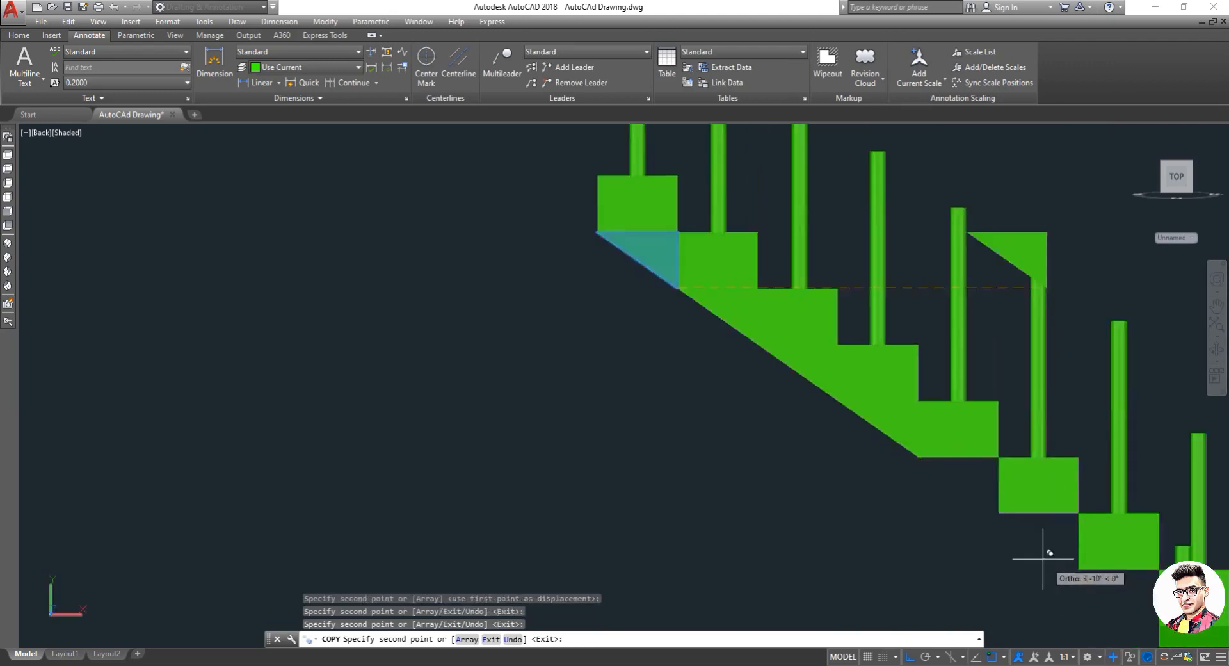
left_click(1000, 513)
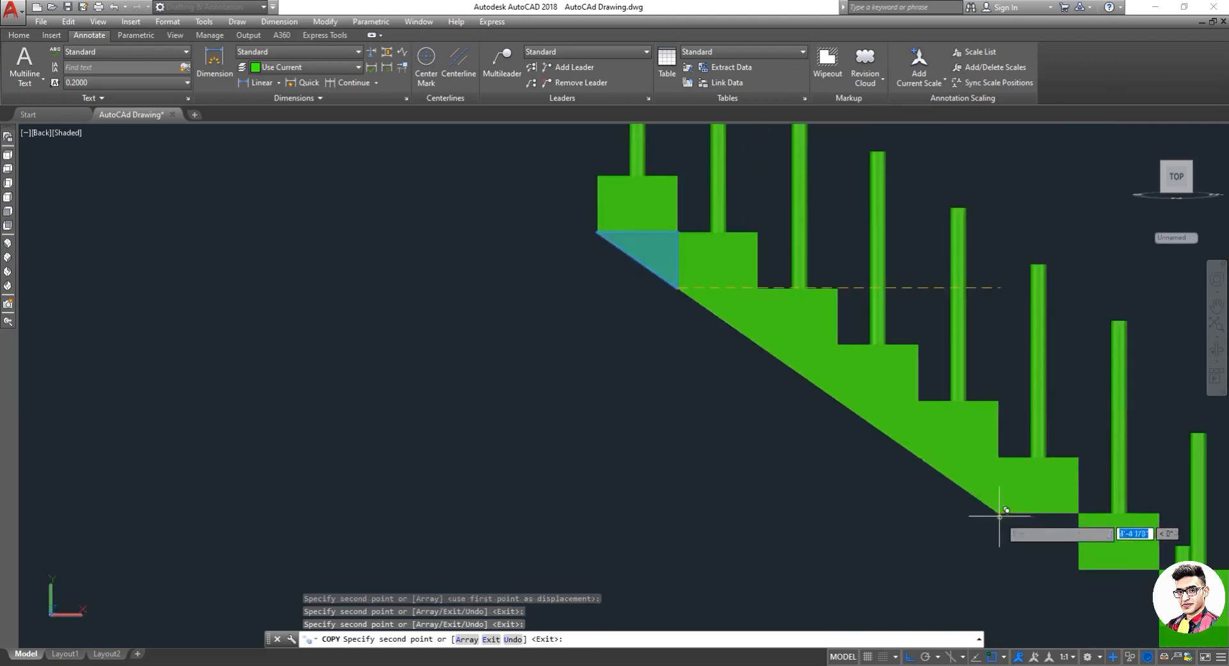
left_click(1079, 568)
scroll(1079, 568, "down", 4)
scroll(1079, 569, "up", 3)
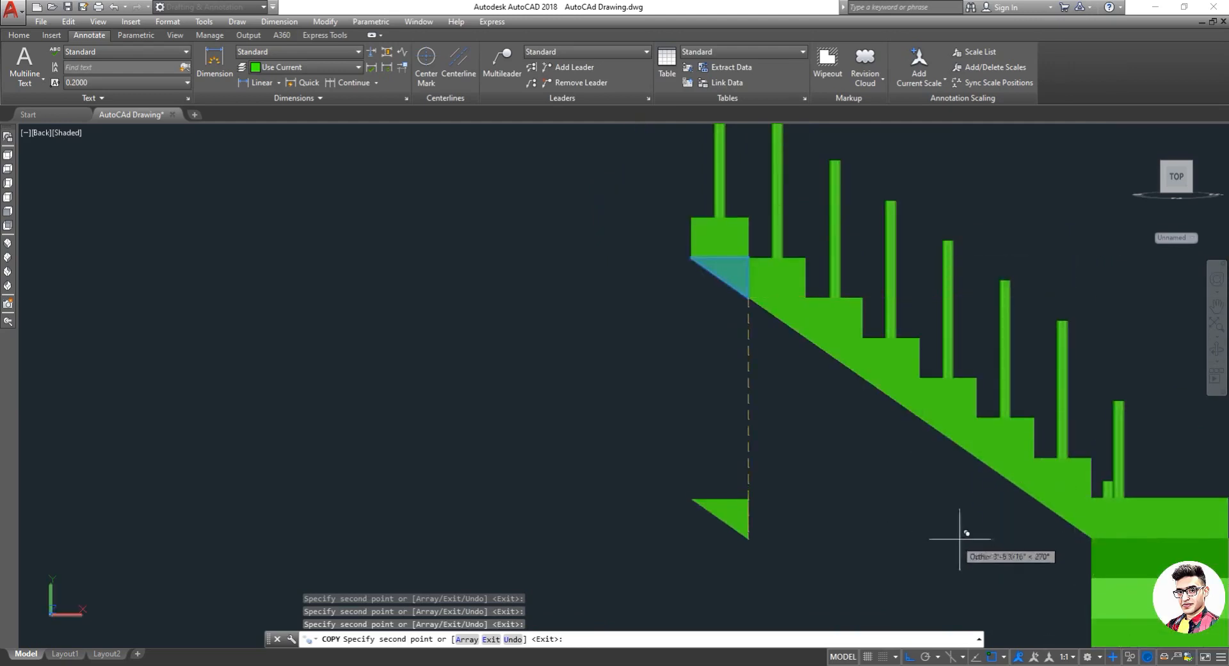
key("Escape")
Union the upper flight's seven straight treads and seven wedges into a single solid, leaving out the balusters.
scroll(1082, 535, "up", 5)
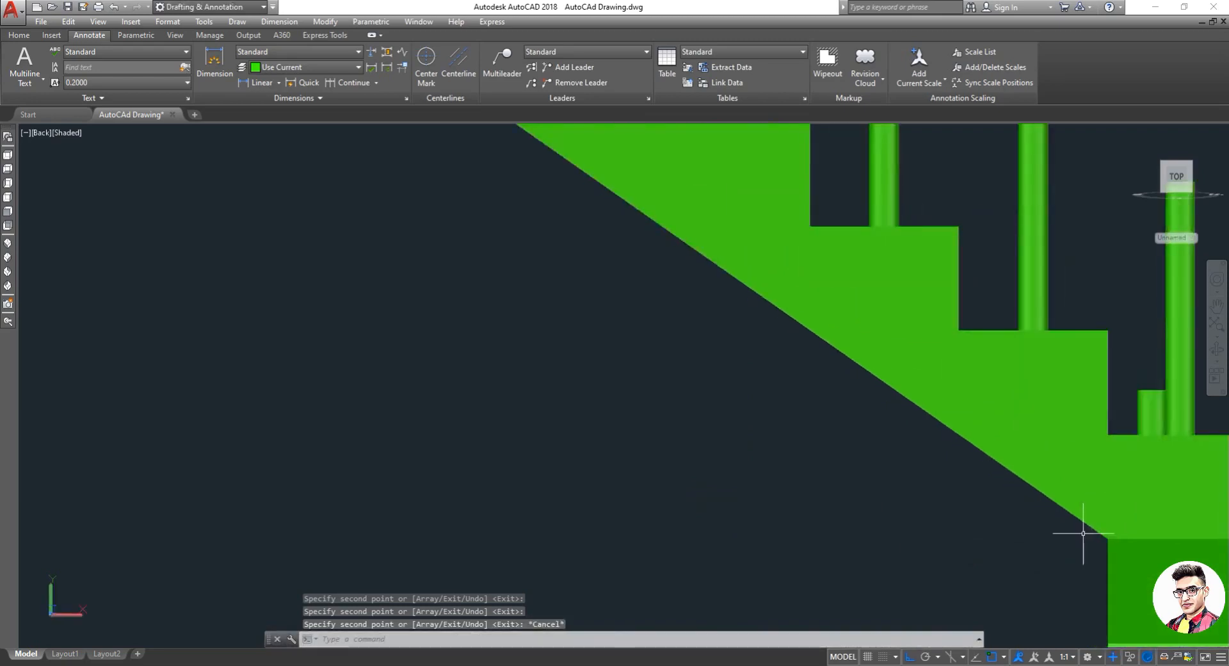
scroll(1082, 536, "down", 5)
scroll(859, 385, "up", 3)
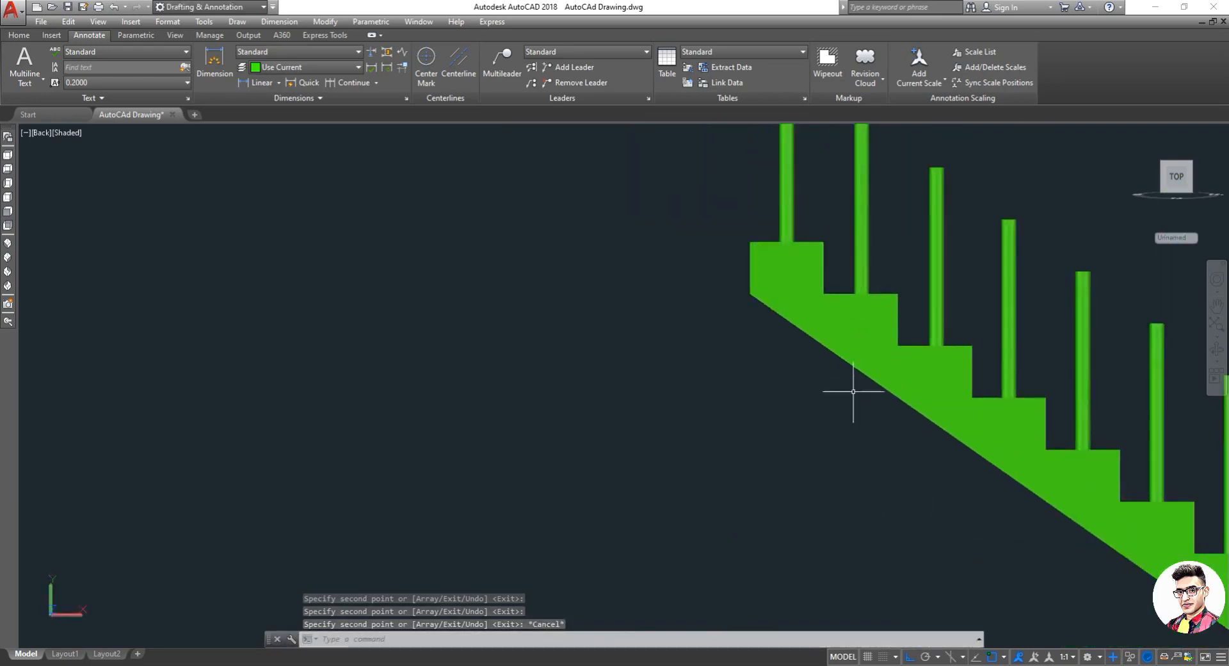
type("u")
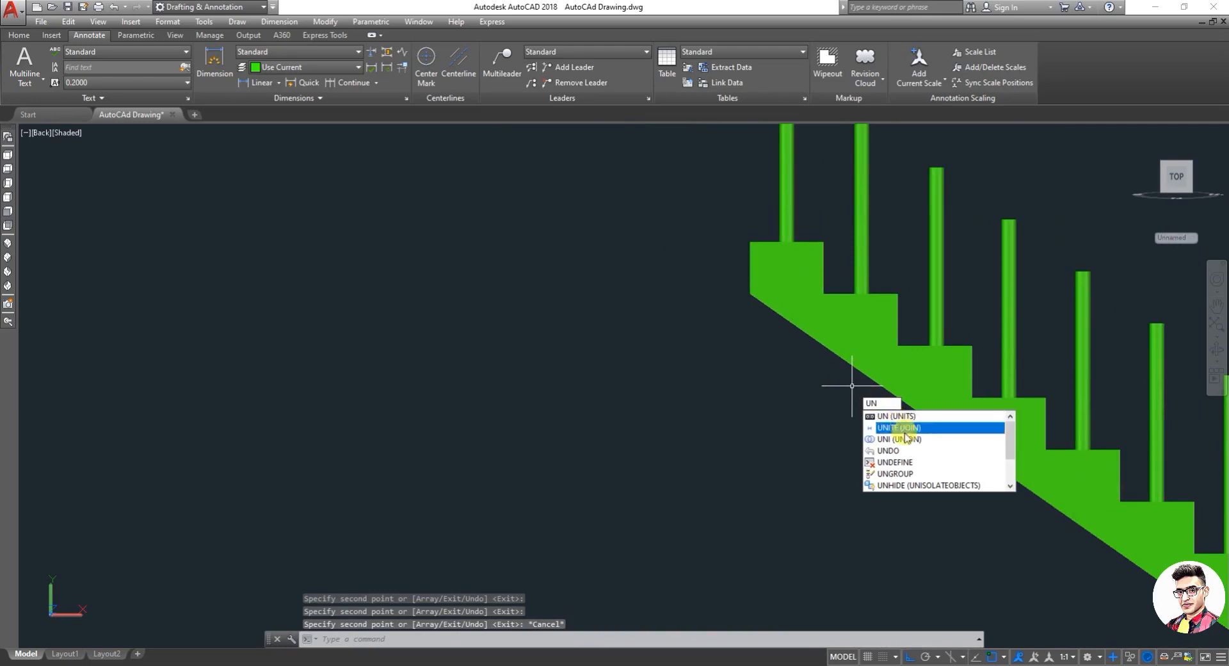
left_click(892, 428)
left_click(908, 447)
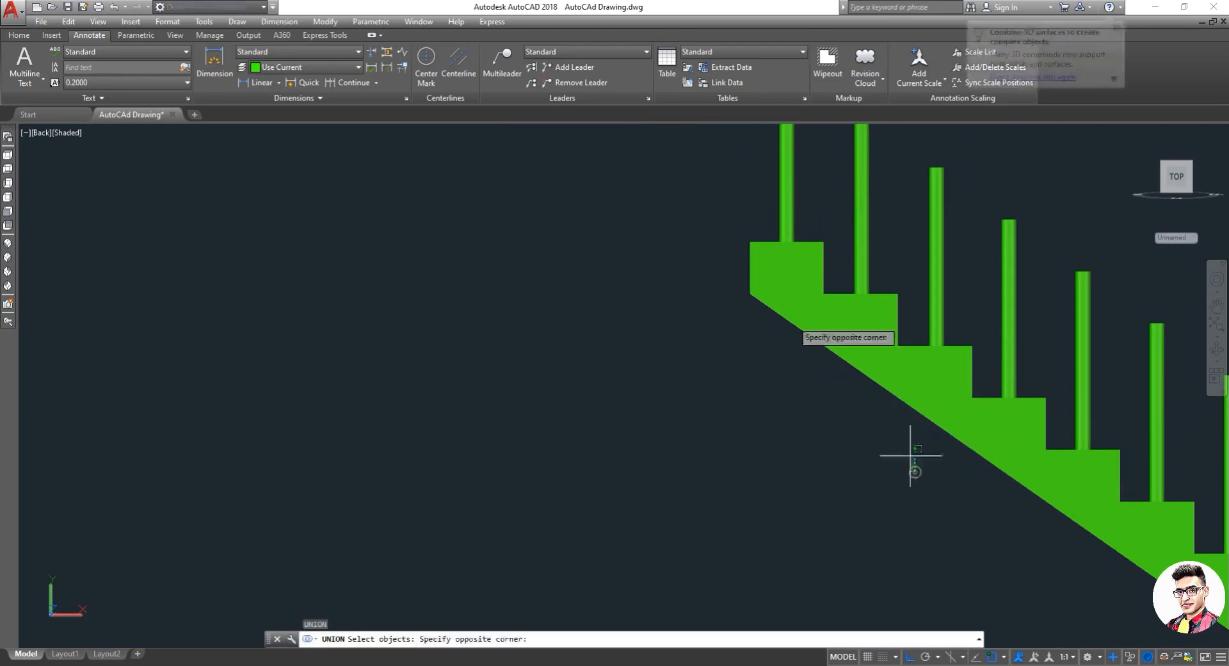
left_click(758, 335)
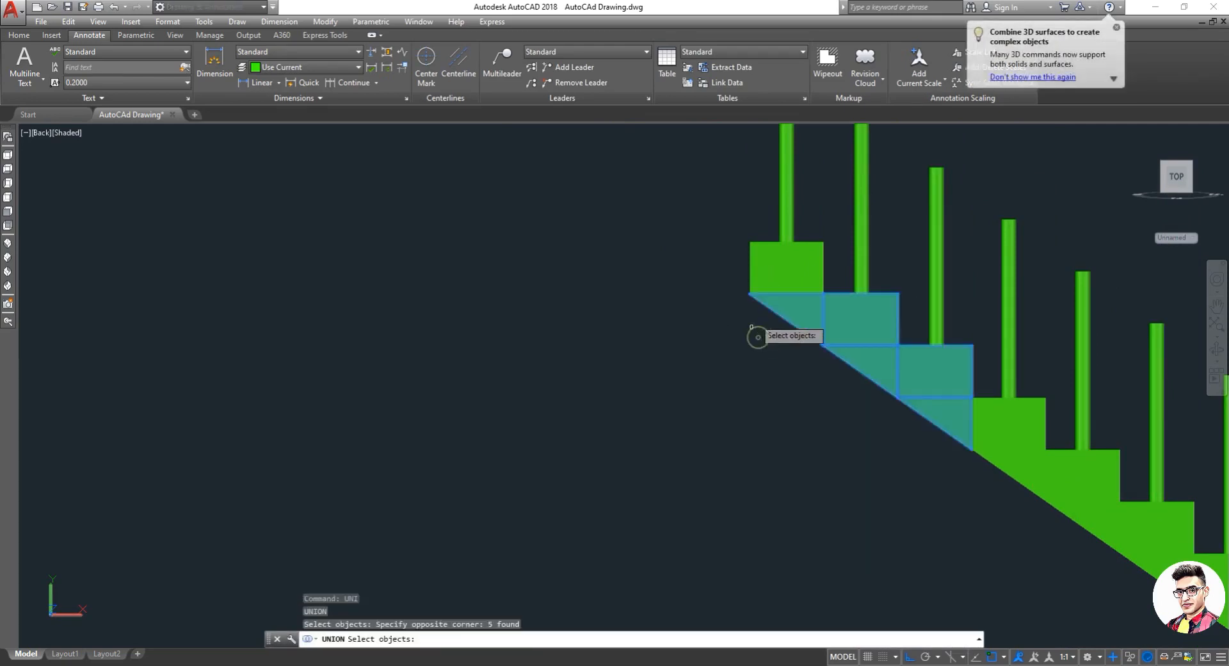
left_click(758, 285)
left_click(989, 425)
left_click(993, 453)
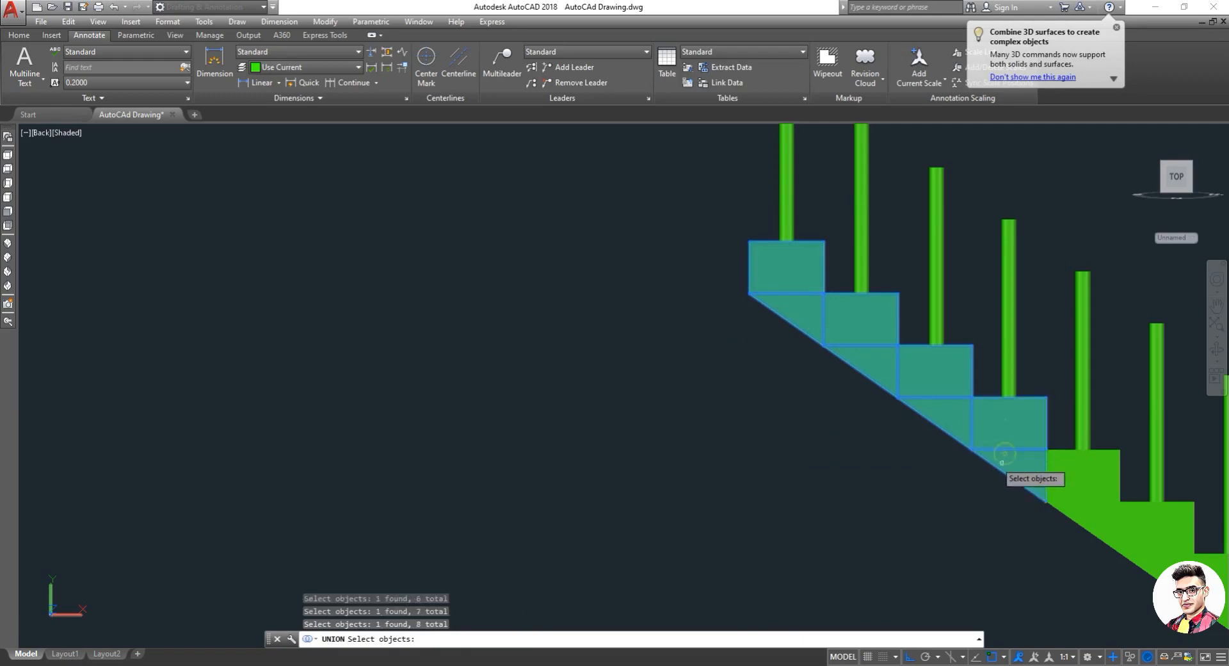
scroll(994, 458, "down", 1)
scroll(1114, 548, "down", 3)
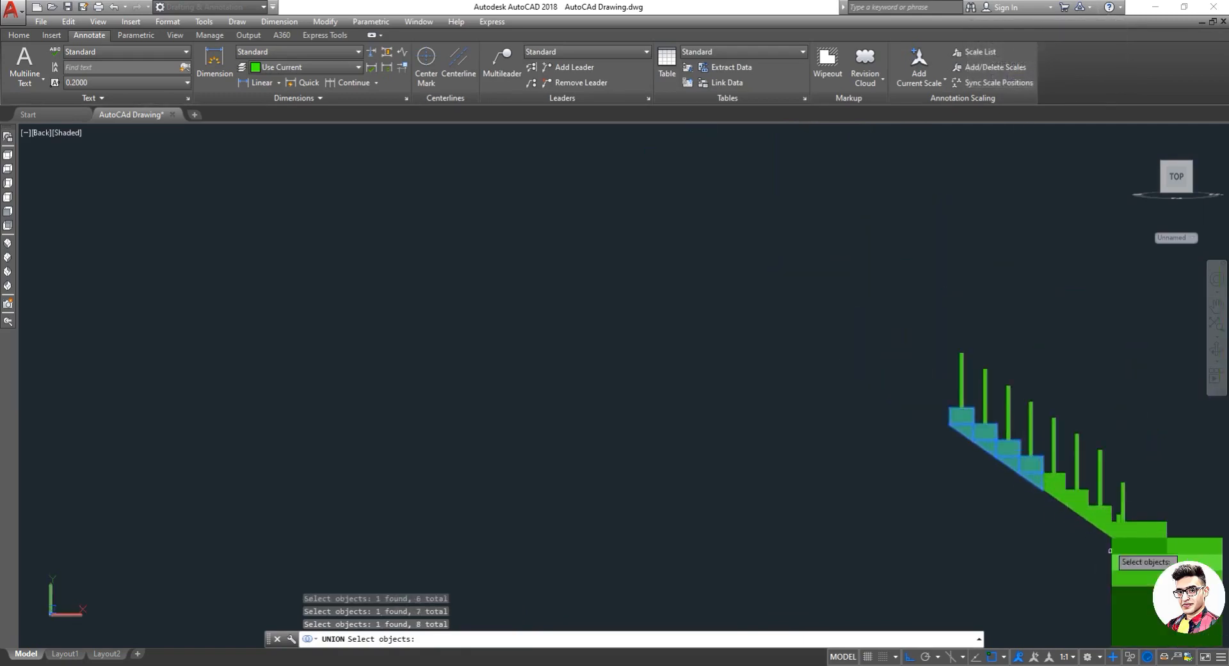
scroll(1092, 542, "up", 5)
left_click(1085, 572)
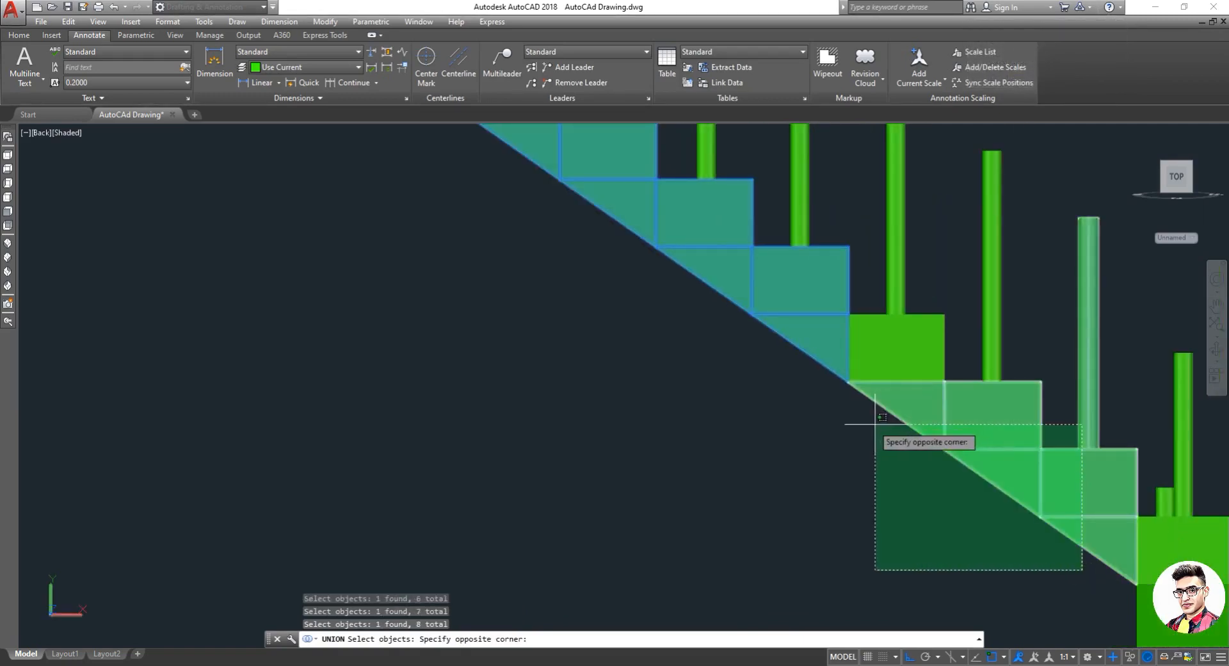
left_click(901, 471)
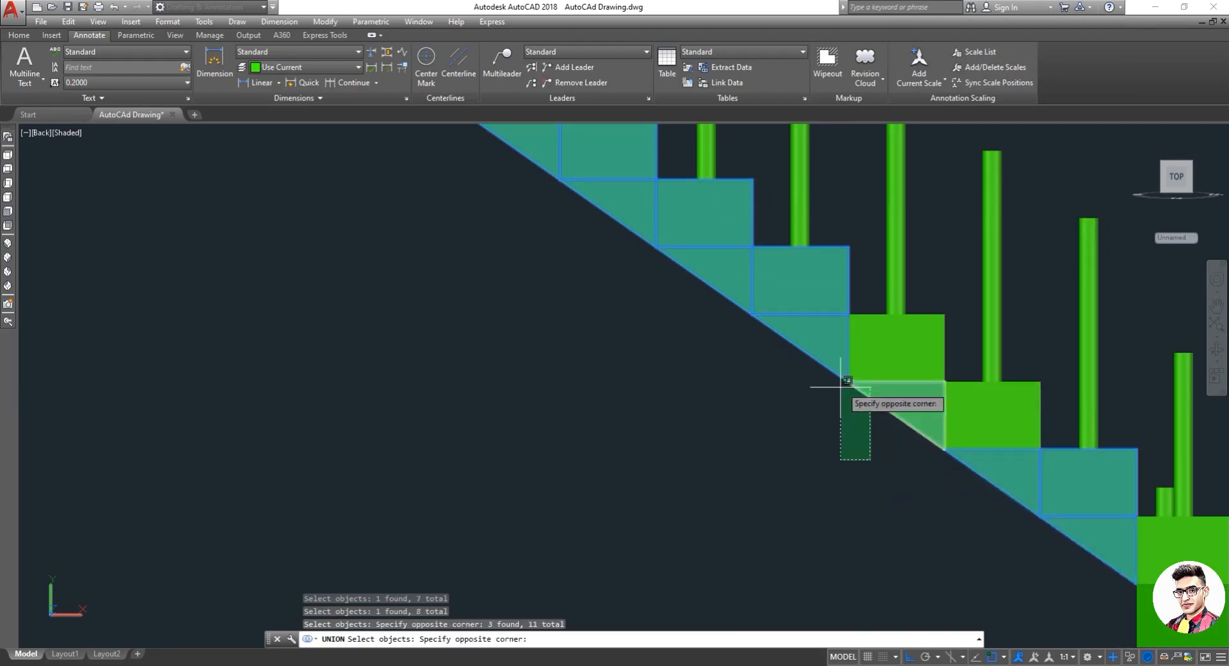
left_click(846, 359)
left_click(949, 424)
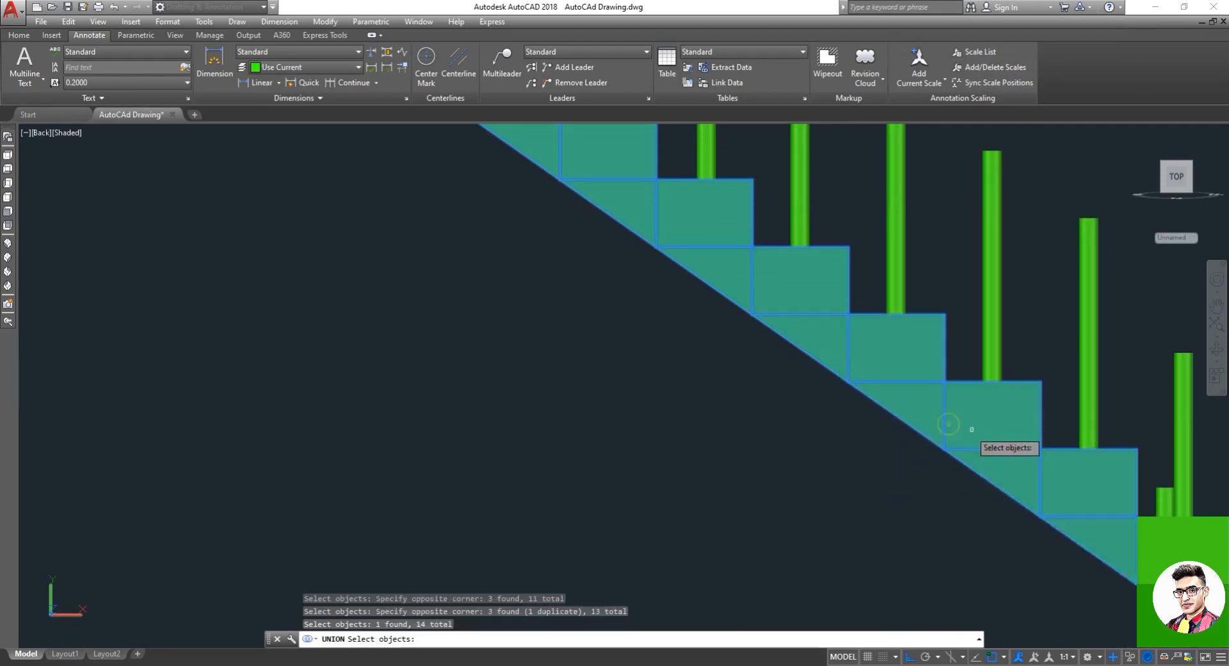
scroll(1090, 550, "down", 2)
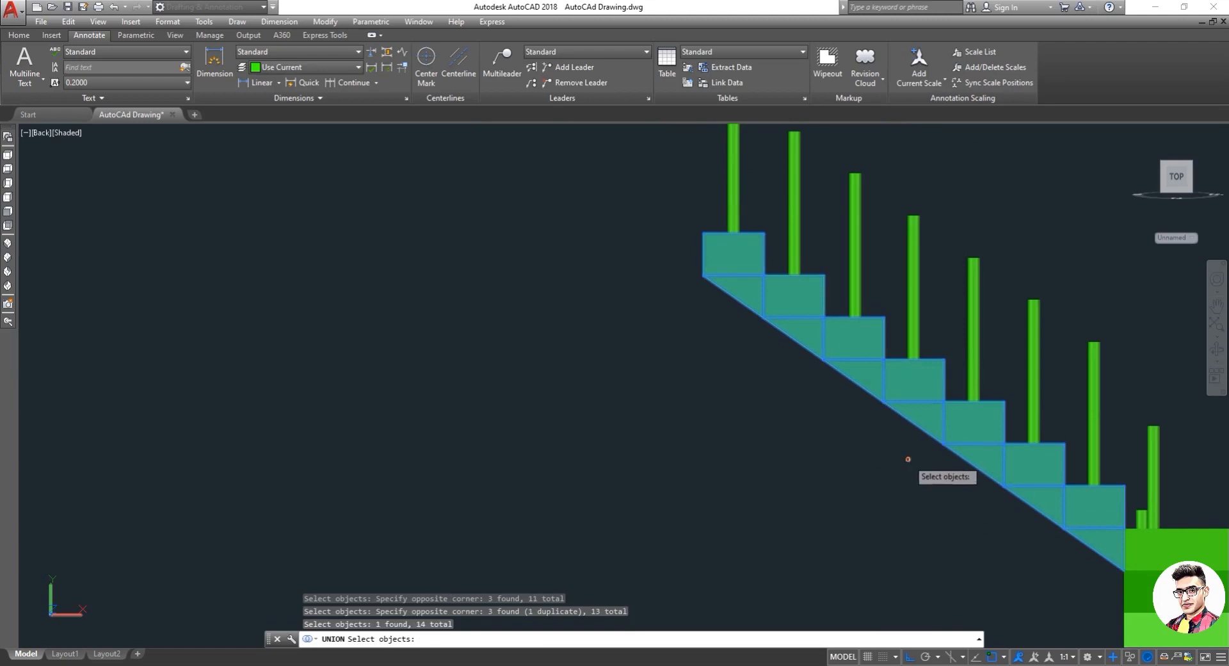
key("Return")
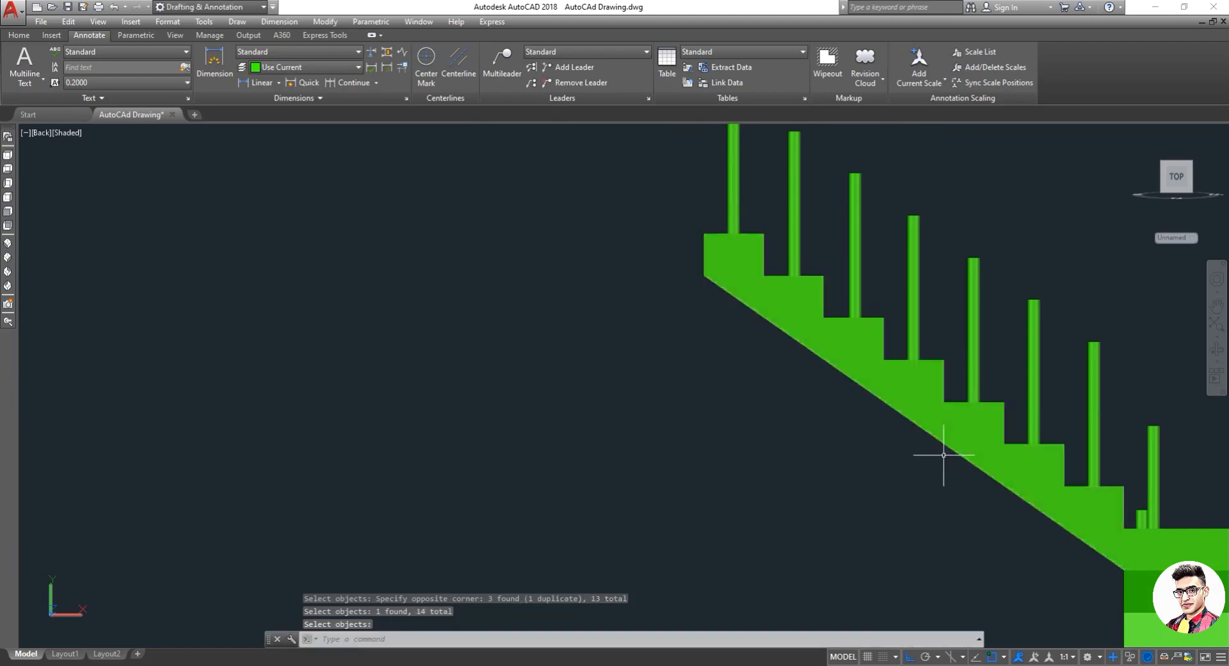
key("Escape")
Orbit to an angled 3D view showing both united flights and save the drawing.
left_click(1216, 347)
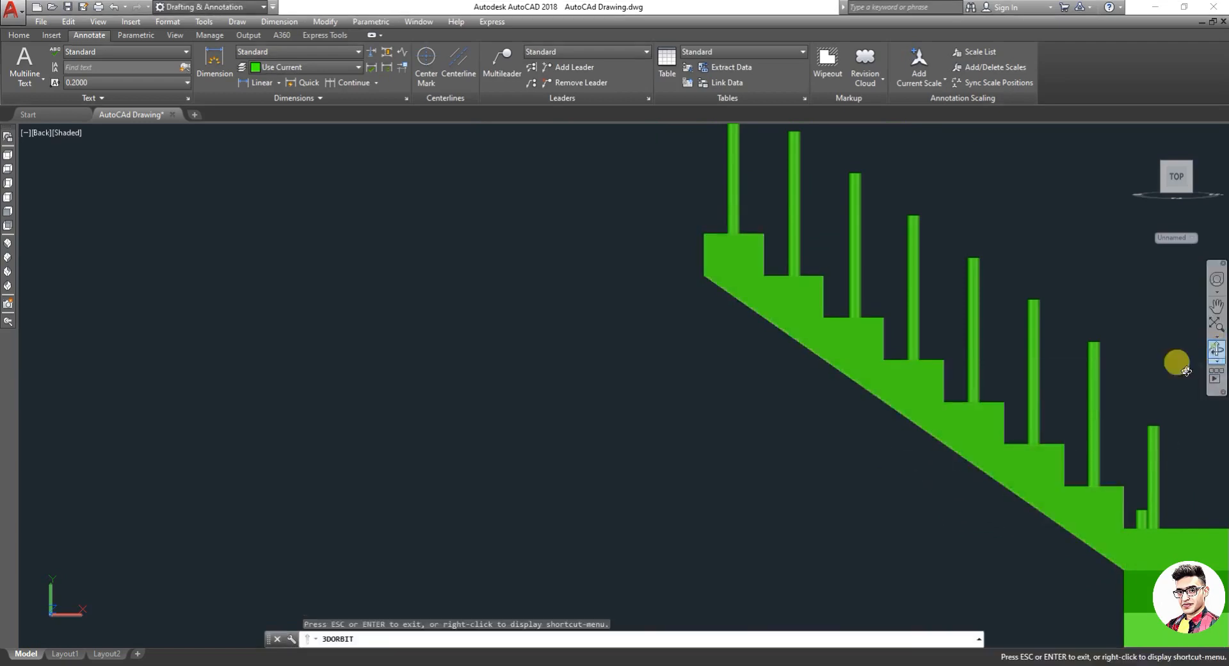
left_click_drag(1174, 360, 960, 482)
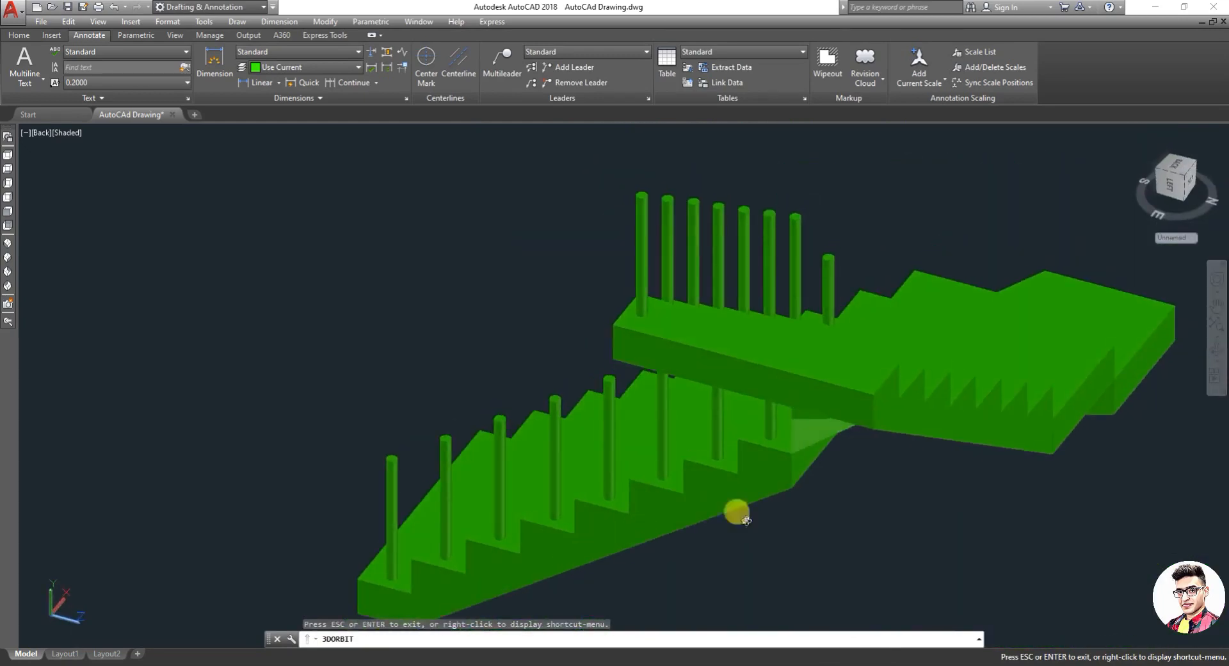
left_click_drag(872, 457, 837, 411)
key("Escape")
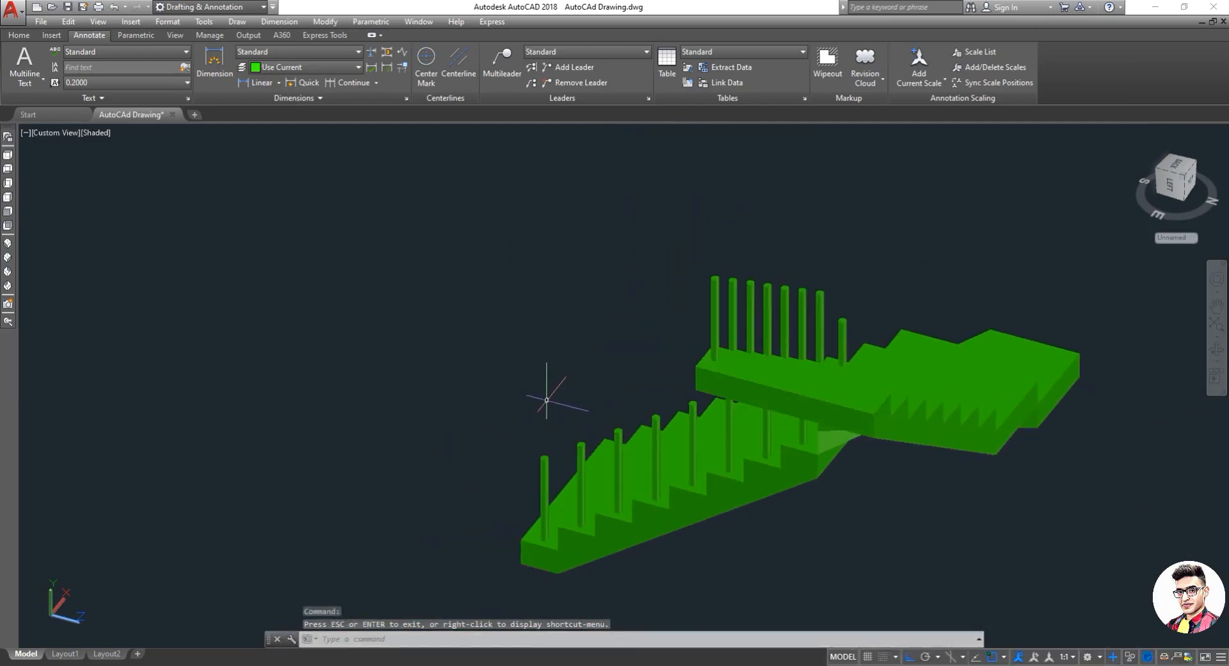
key("ctrl+s")
scroll(651, 415, "down", 3)
scroll(651, 415, "up", 7)
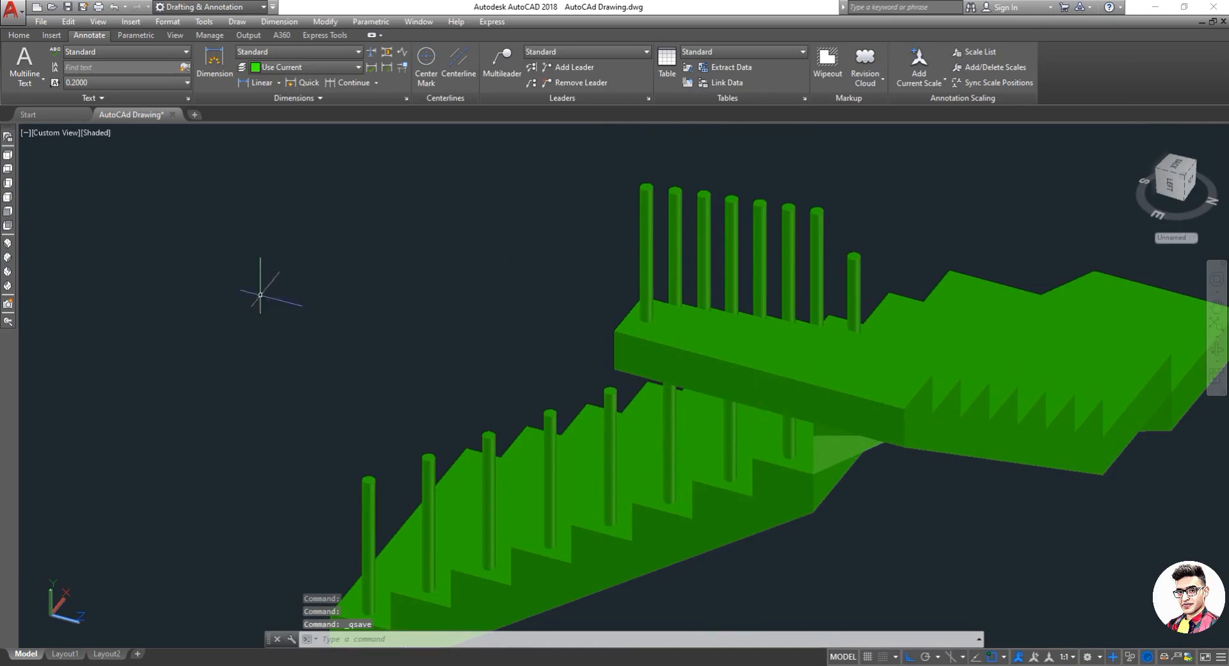
Switch to the preset Top view of the staircase and set the visual style to Hidden.
left_click(8, 156)
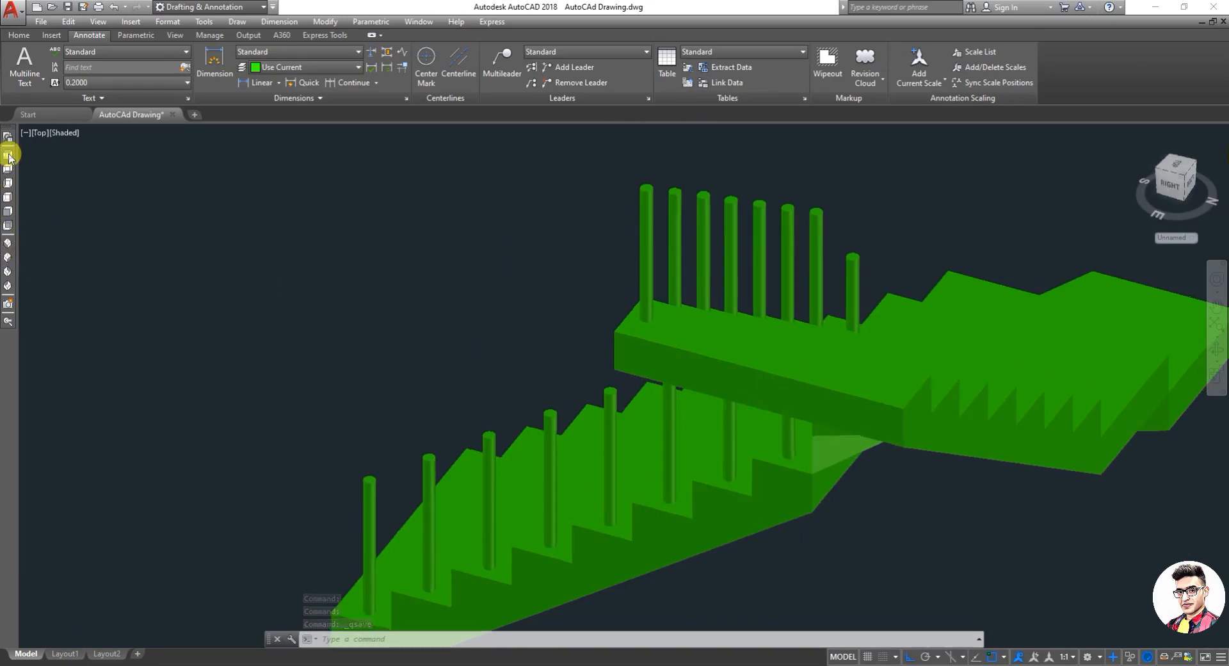
scroll(269, 429, "up", 5)
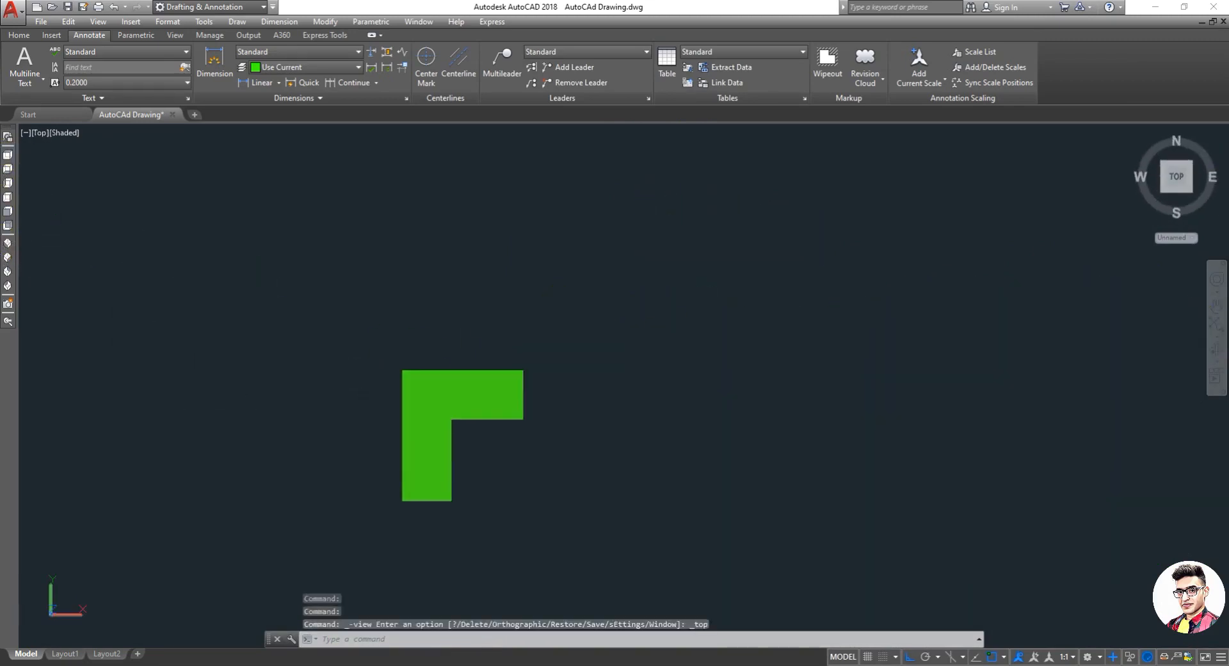
scroll(275, 445, "down", 4)
scroll(282, 442, "up", 6)
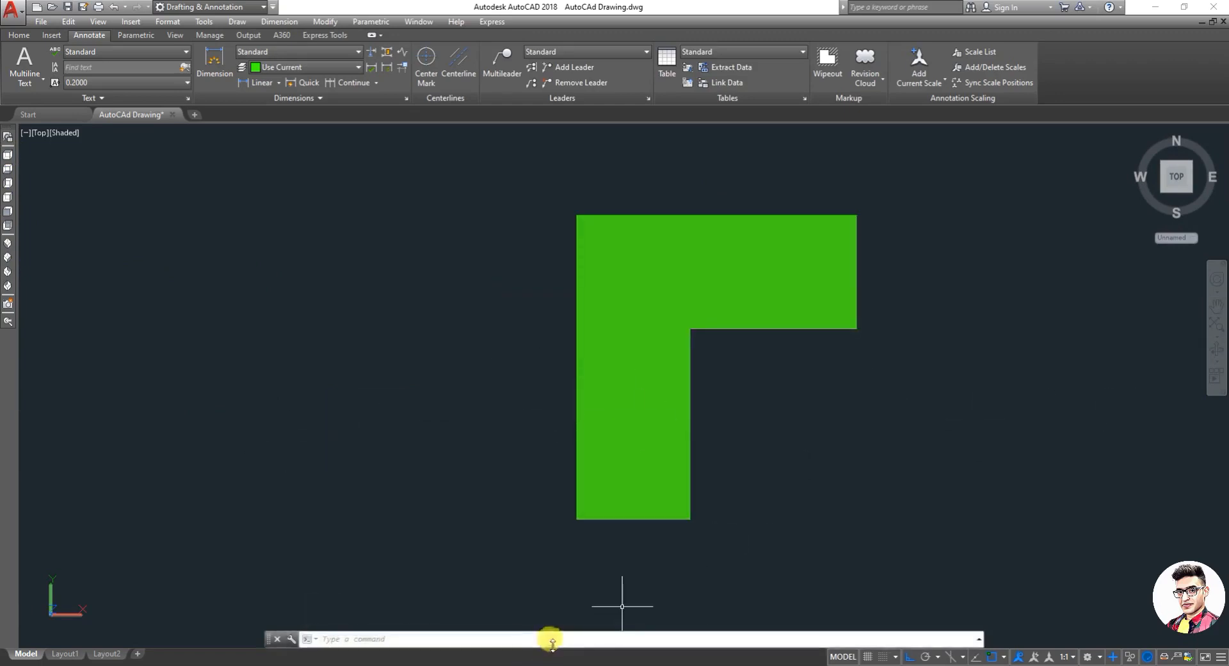
key("Escape")
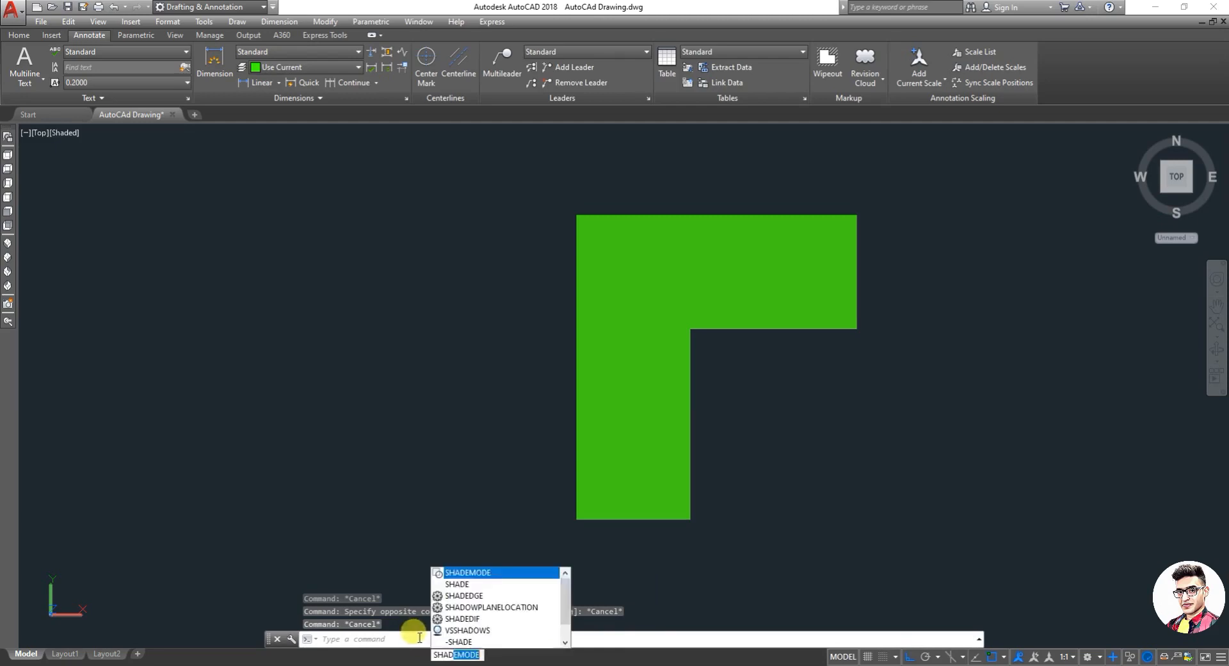
left_click(478, 570)
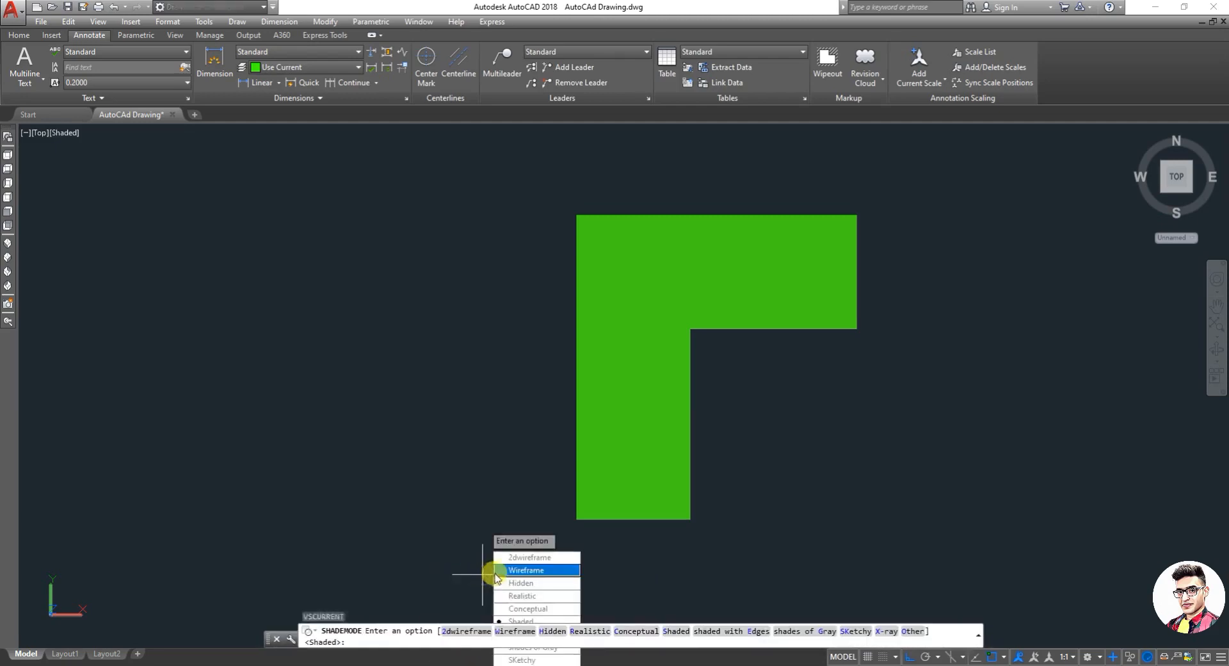
left_click(549, 583)
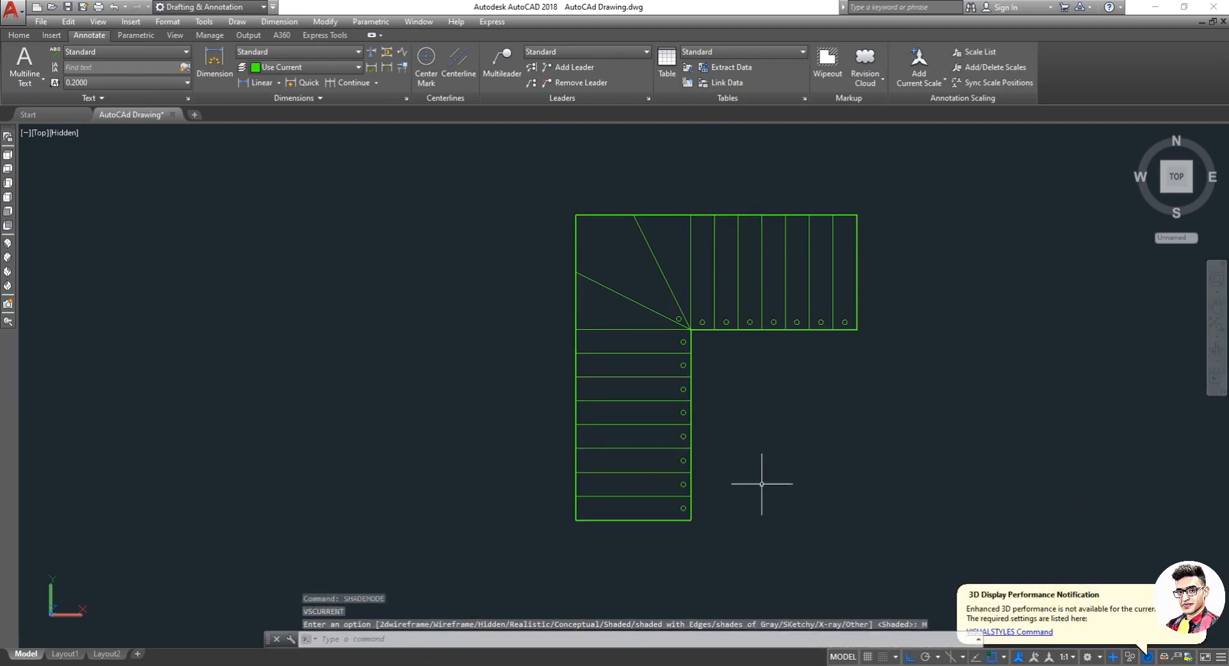
Clear all running object snap modes and enable only the Center snap.
left_click(1004, 656)
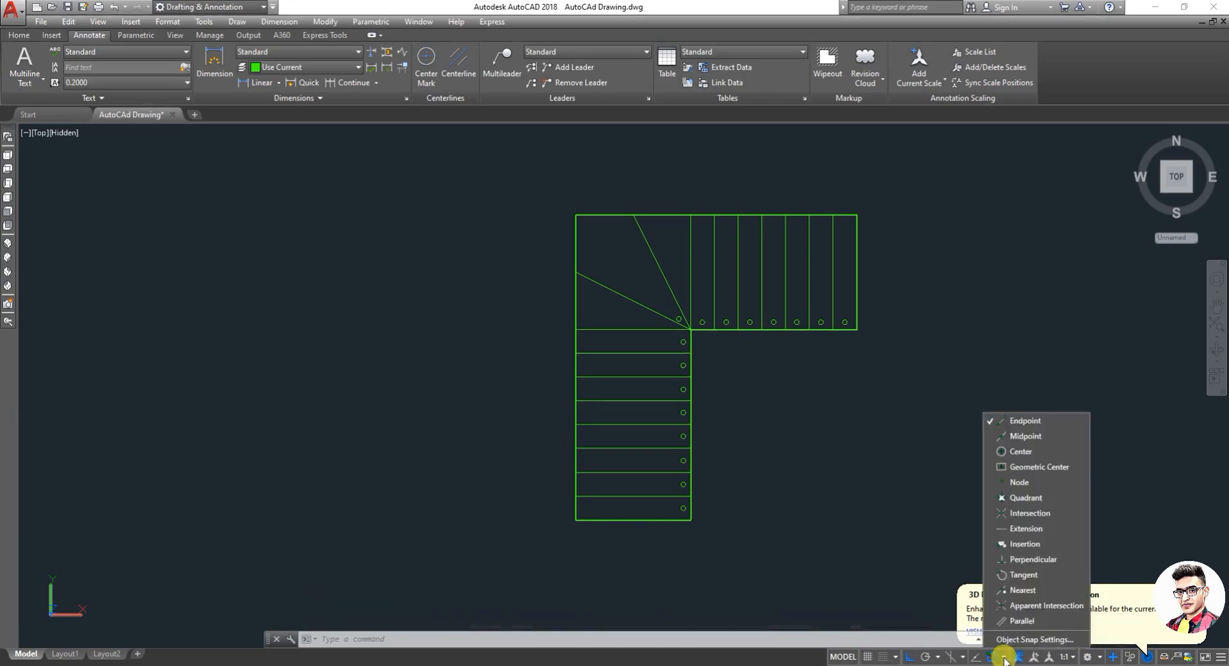
left_click(1046, 639)
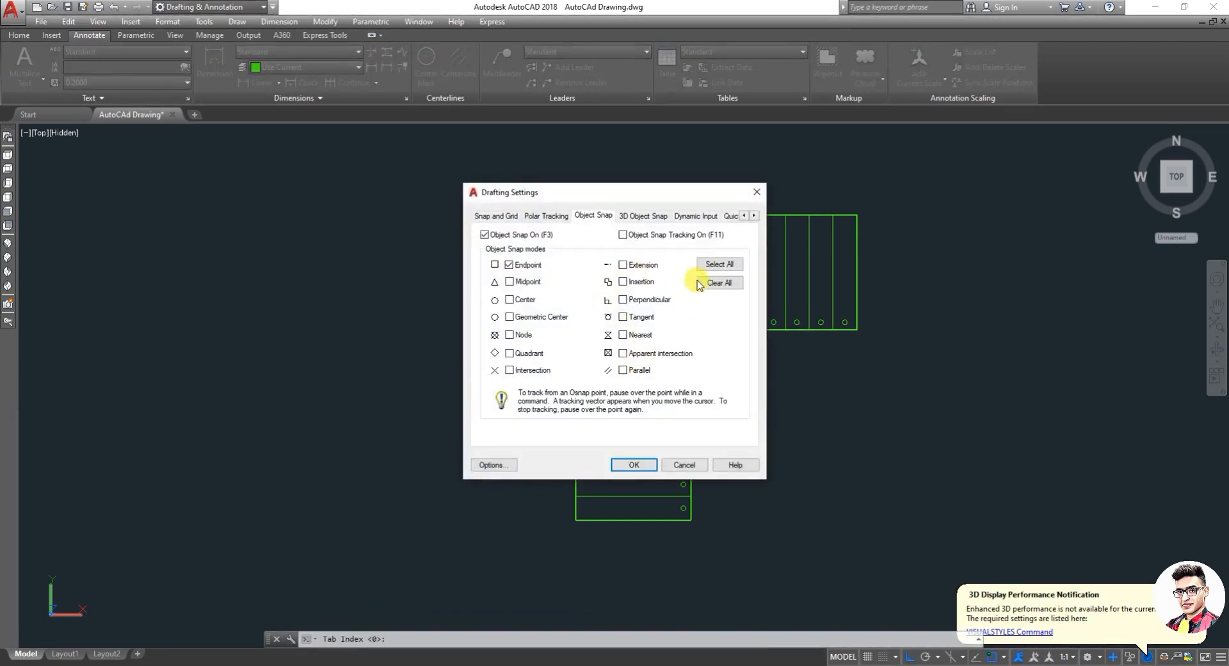
left_click(711, 282)
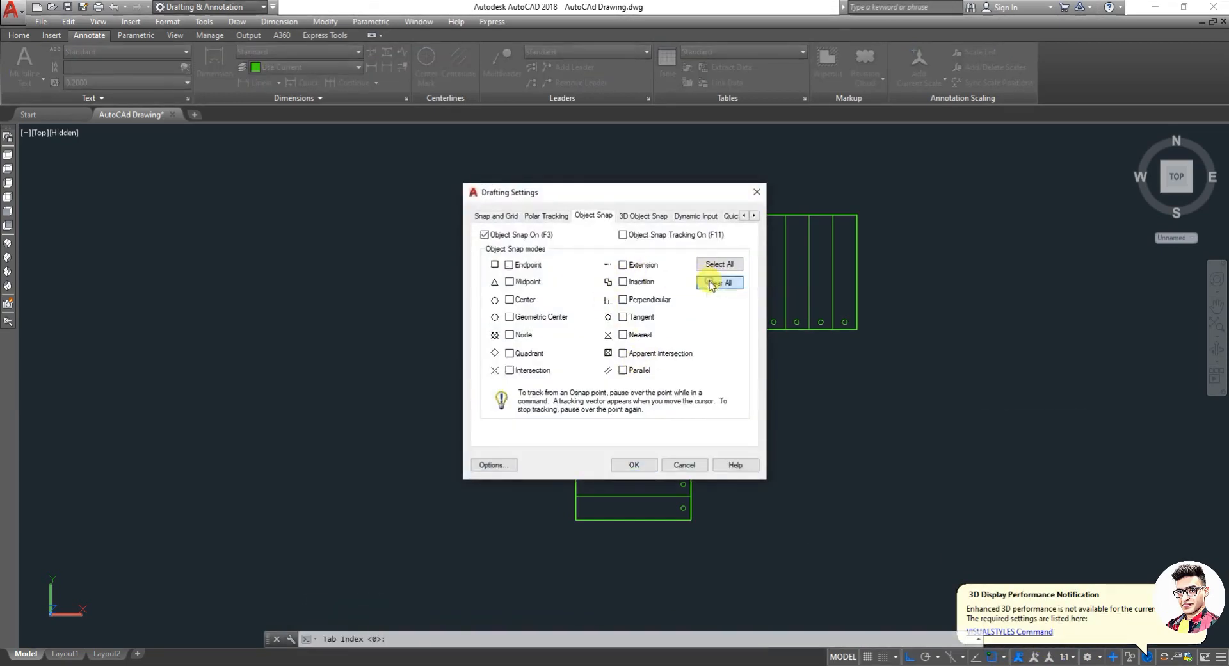
left_click(510, 301)
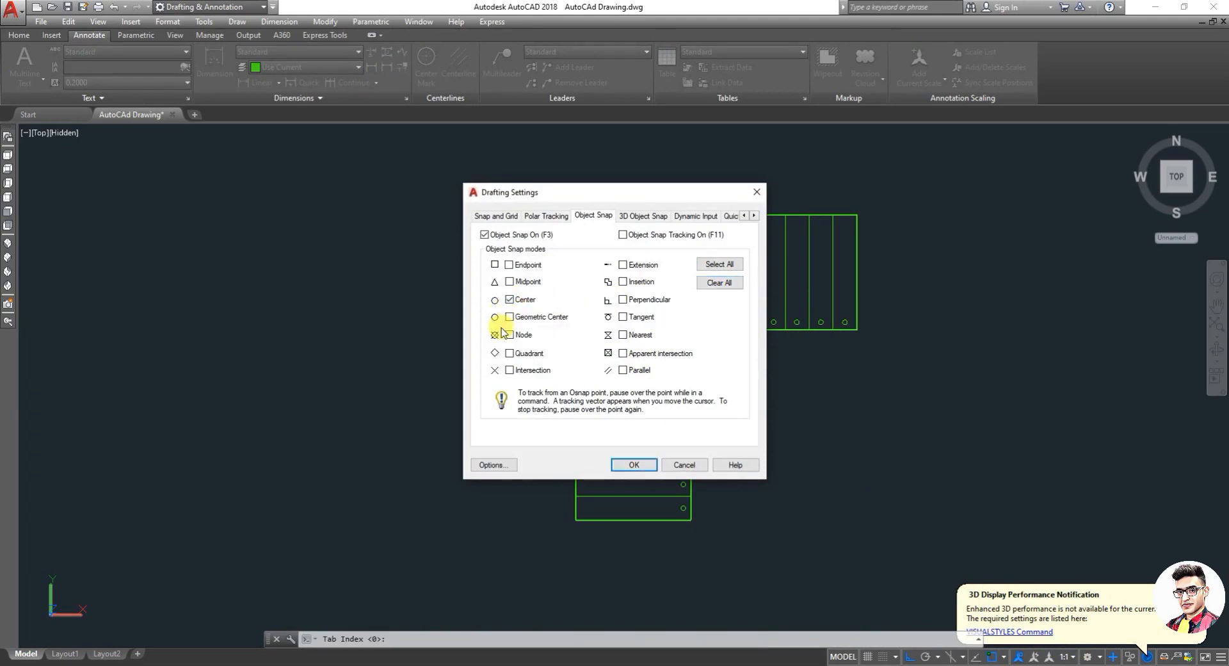
left_click(632, 465)
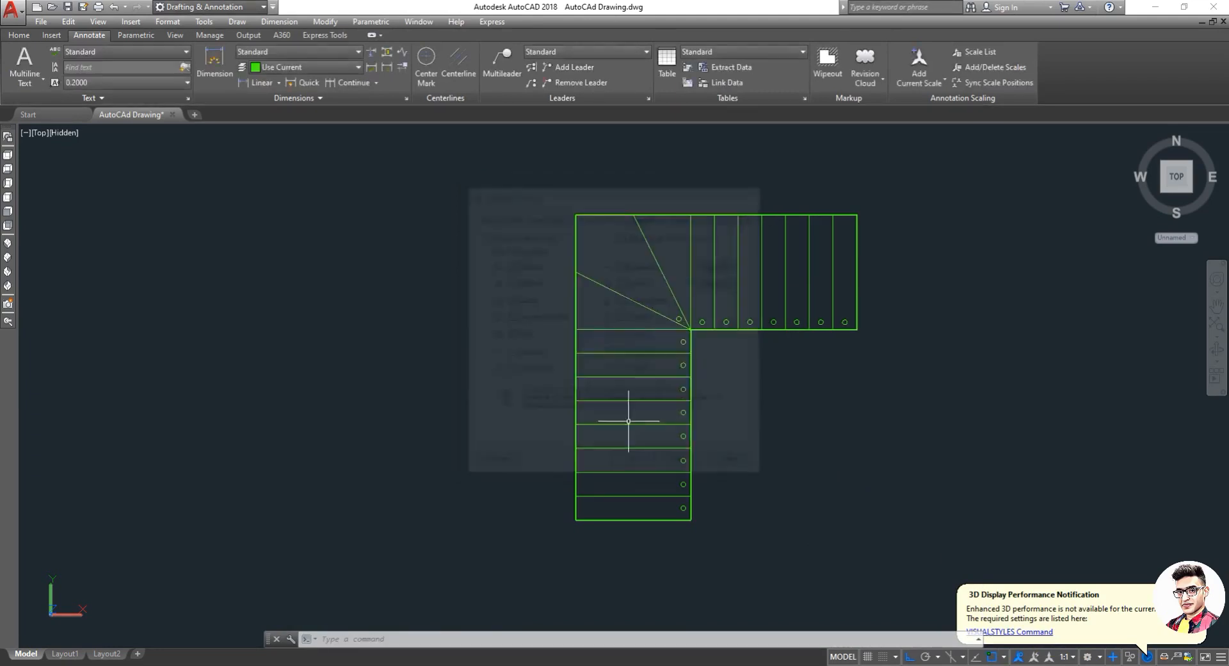
key("Escape")
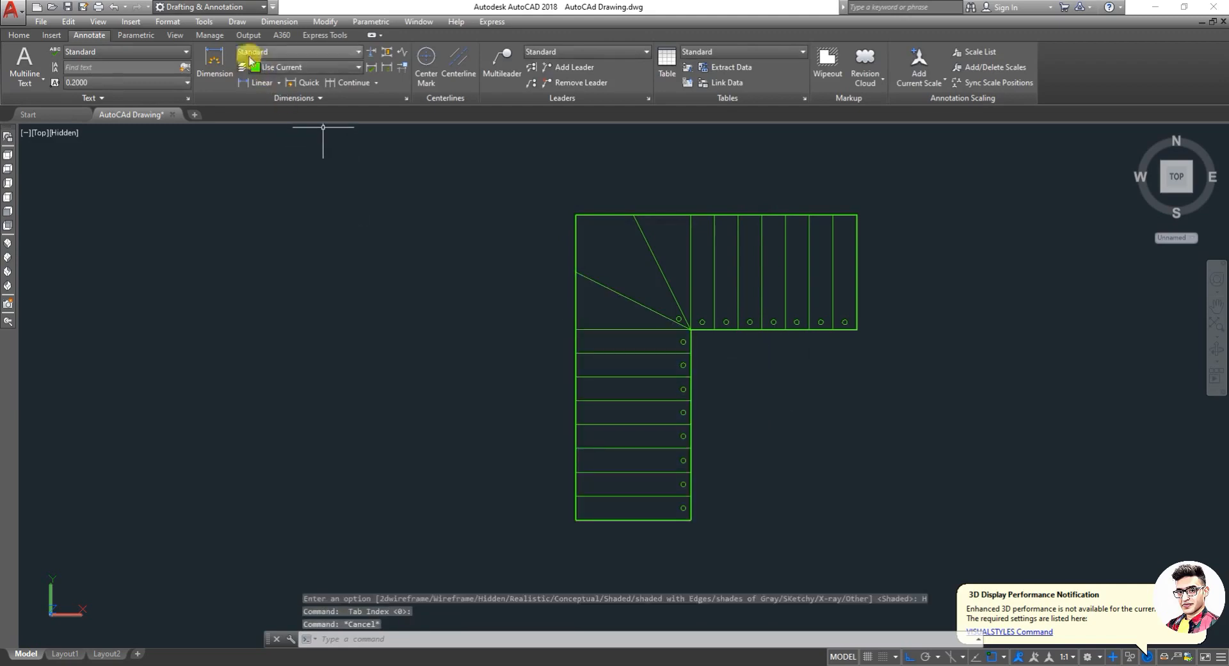
Start a 3D polyline at the top centre of the upper flight's highest baluster, seen from an angled front view.
left_click(218, 23)
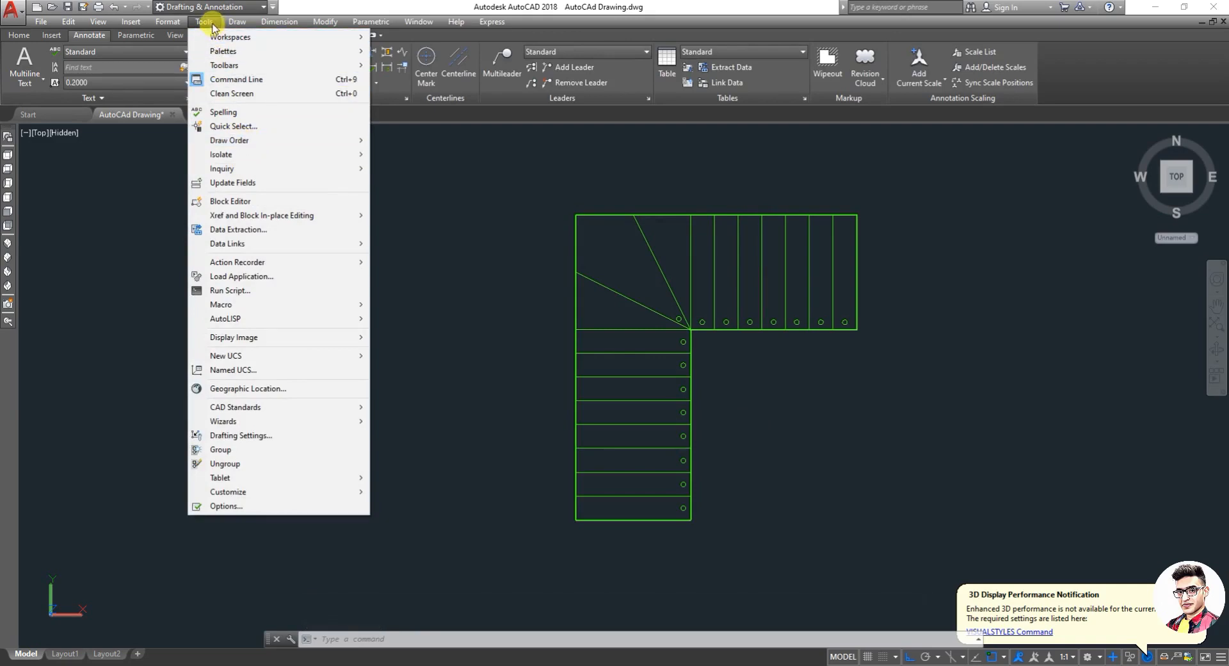
mouse_move(237, 24)
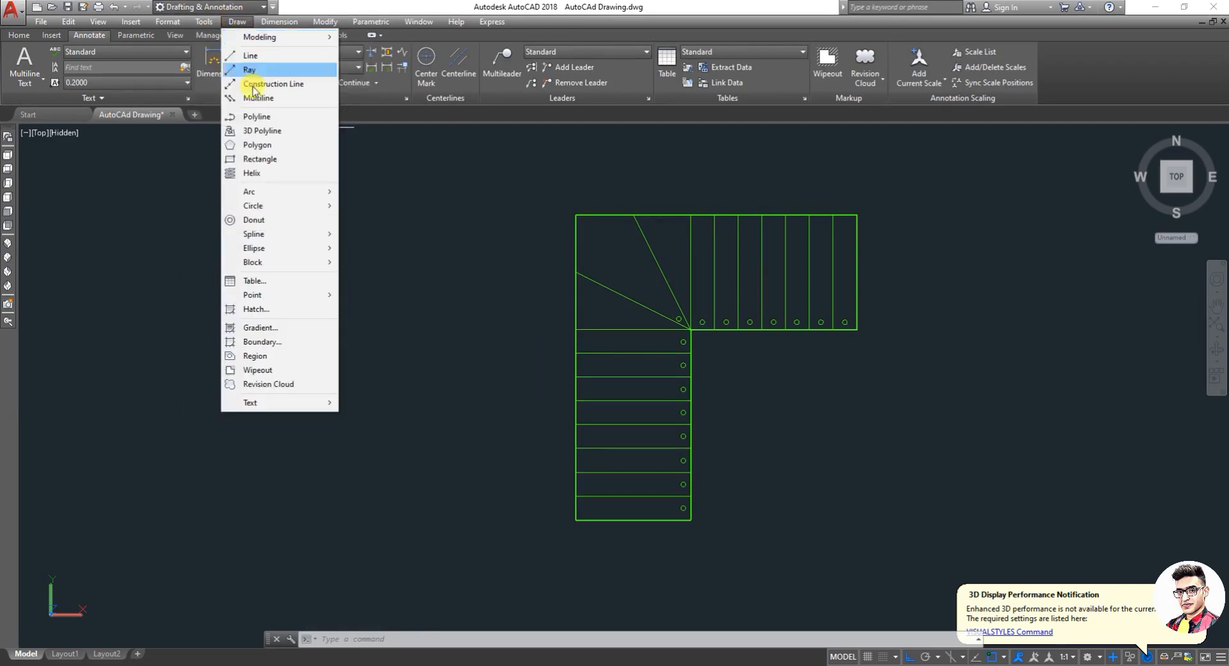
left_click(286, 133)
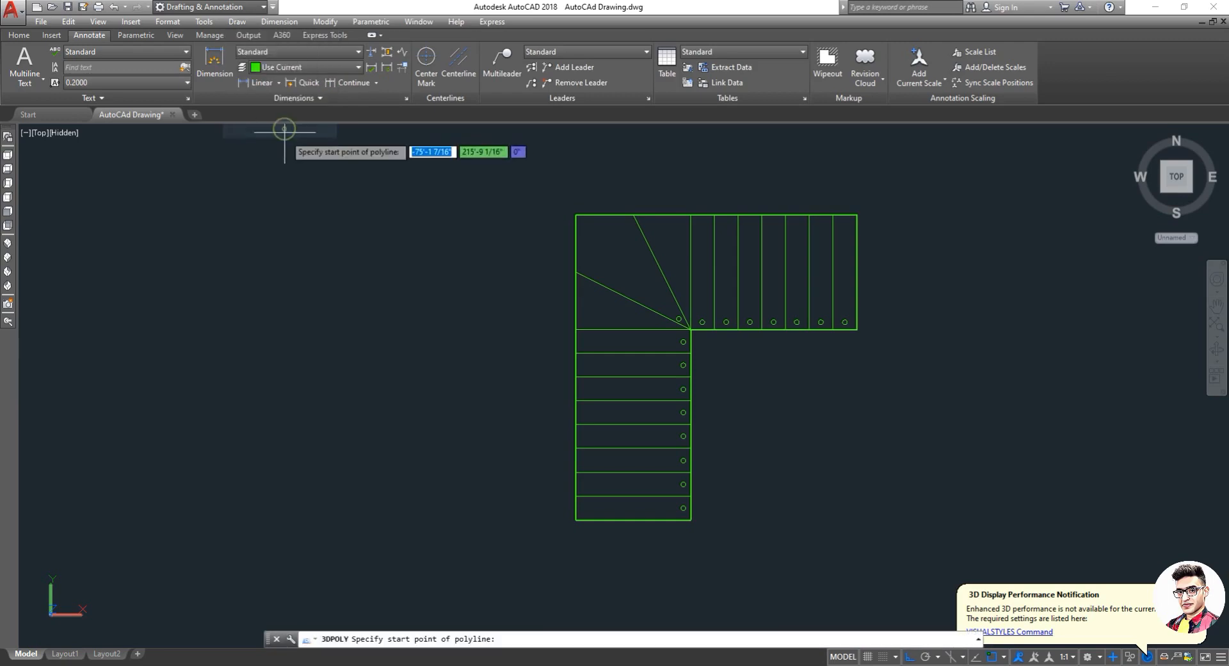
scroll(598, 331, "up", 3)
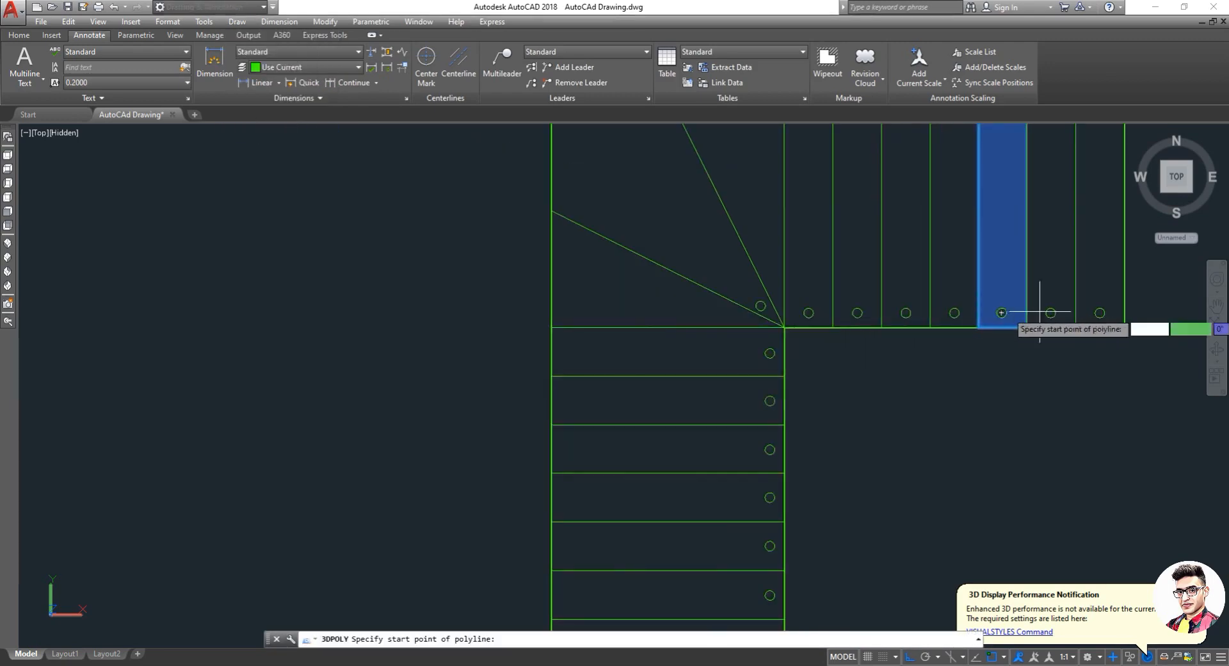
scroll(1075, 305, "up", 3)
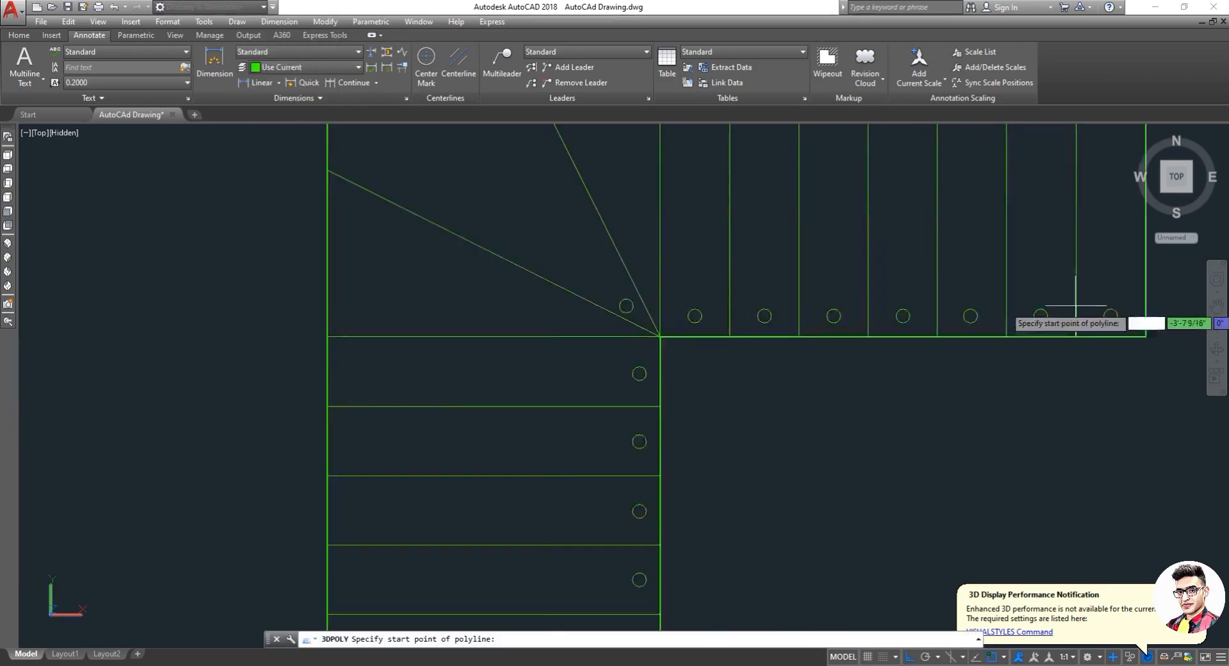
left_click(1217, 349)
left_click_drag(1029, 417, 990, 240)
key("Escape")
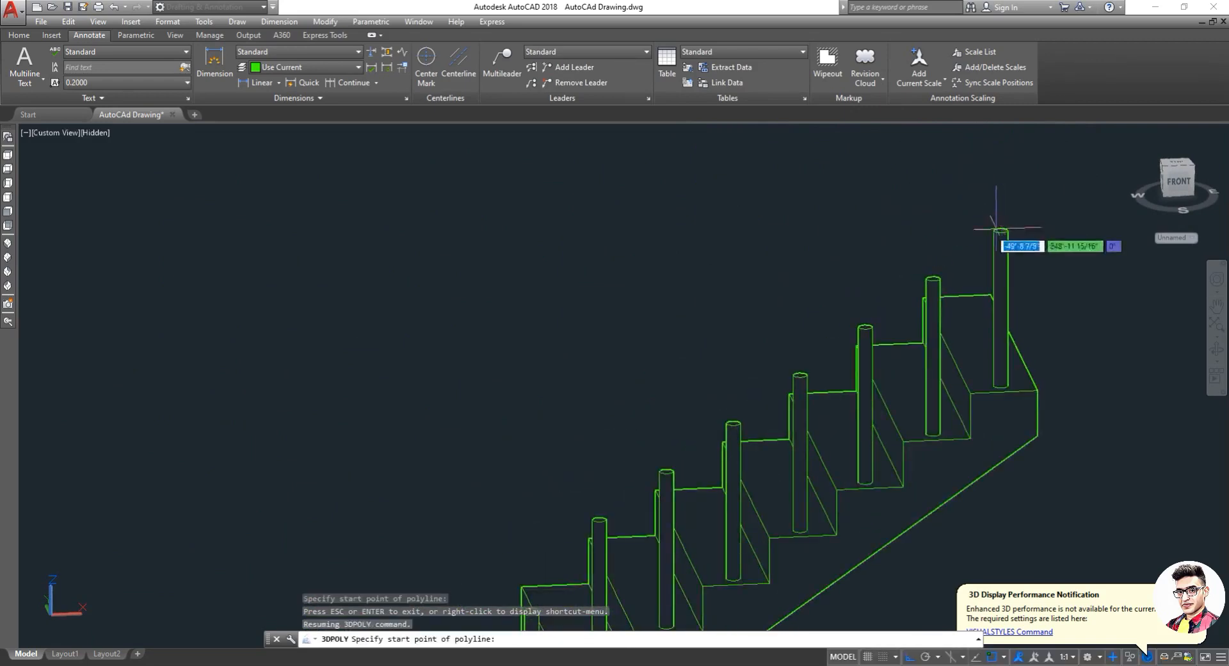
left_click(1000, 231)
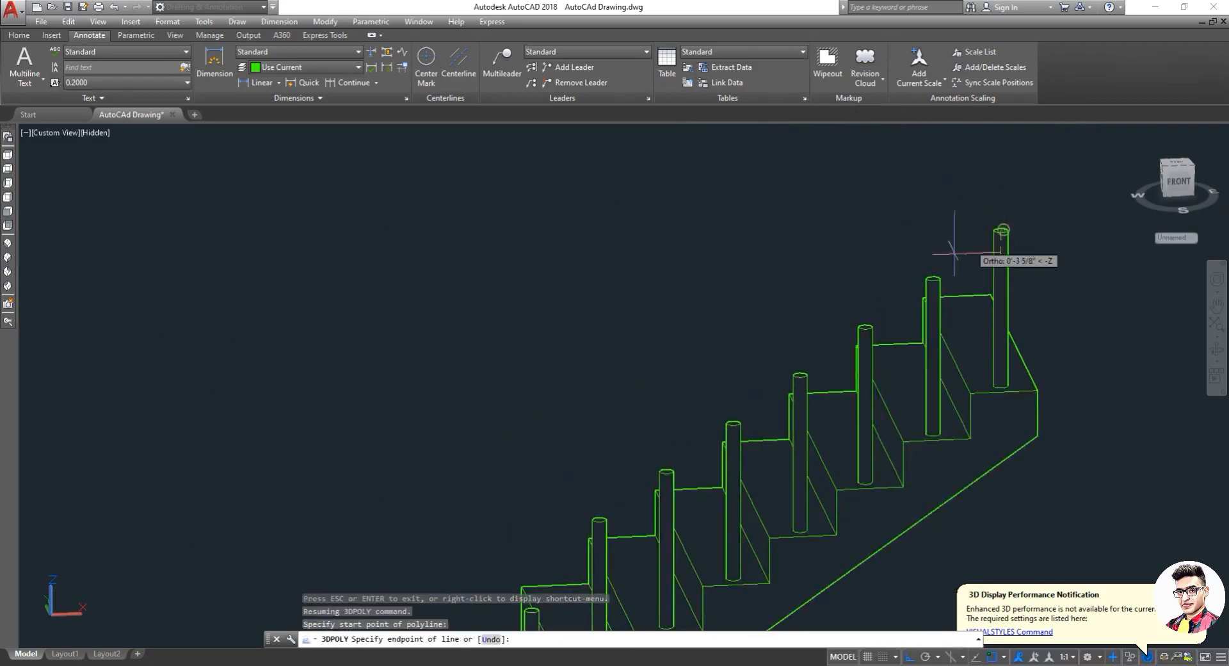
Extend the 3D polyline down the upper flight through the top centres of its remaining six straight-tread balusters.
left_click(933, 279)
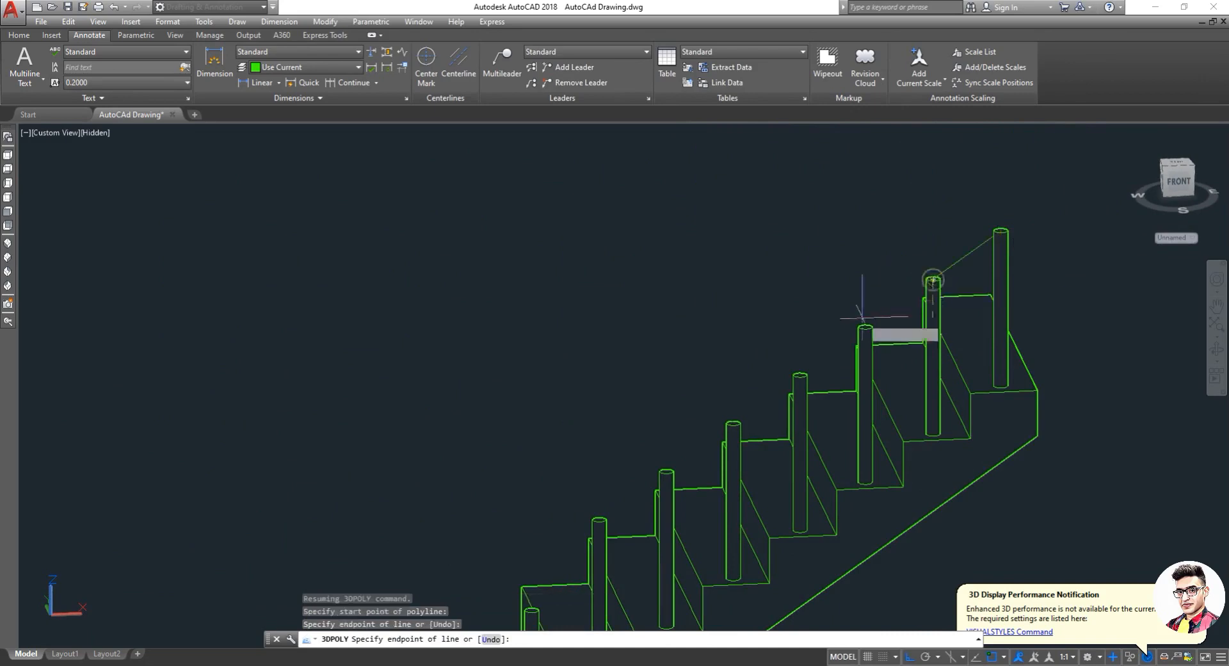
left_click(866, 329)
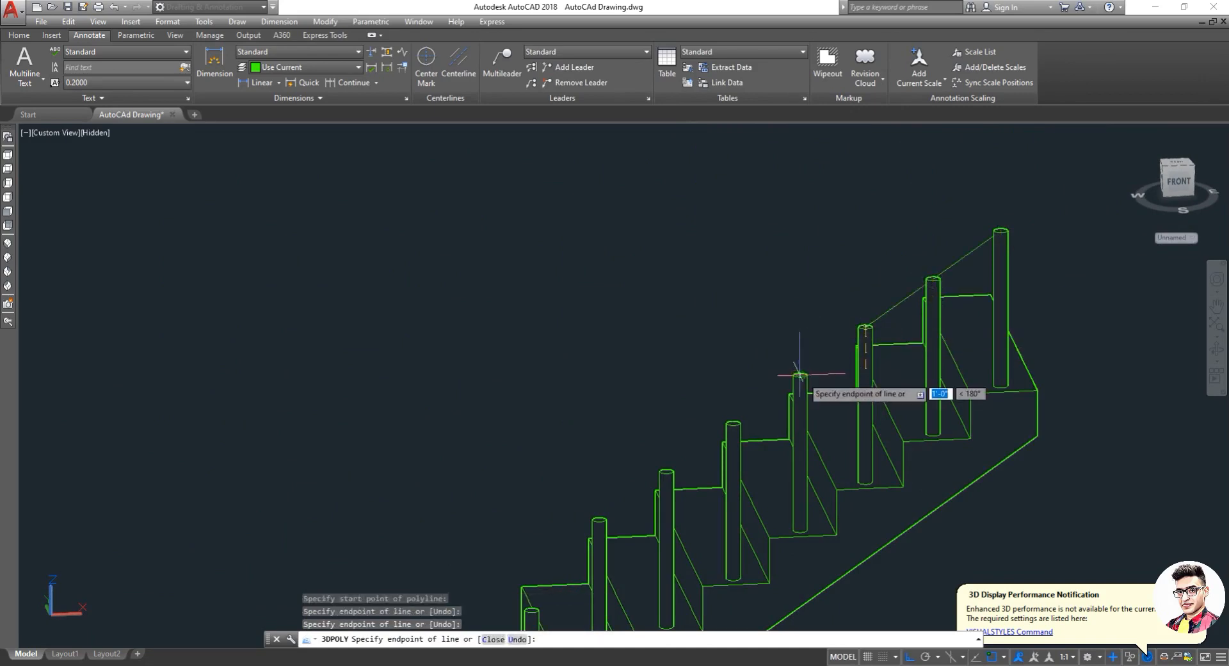
left_click(800, 374)
left_click(732, 423)
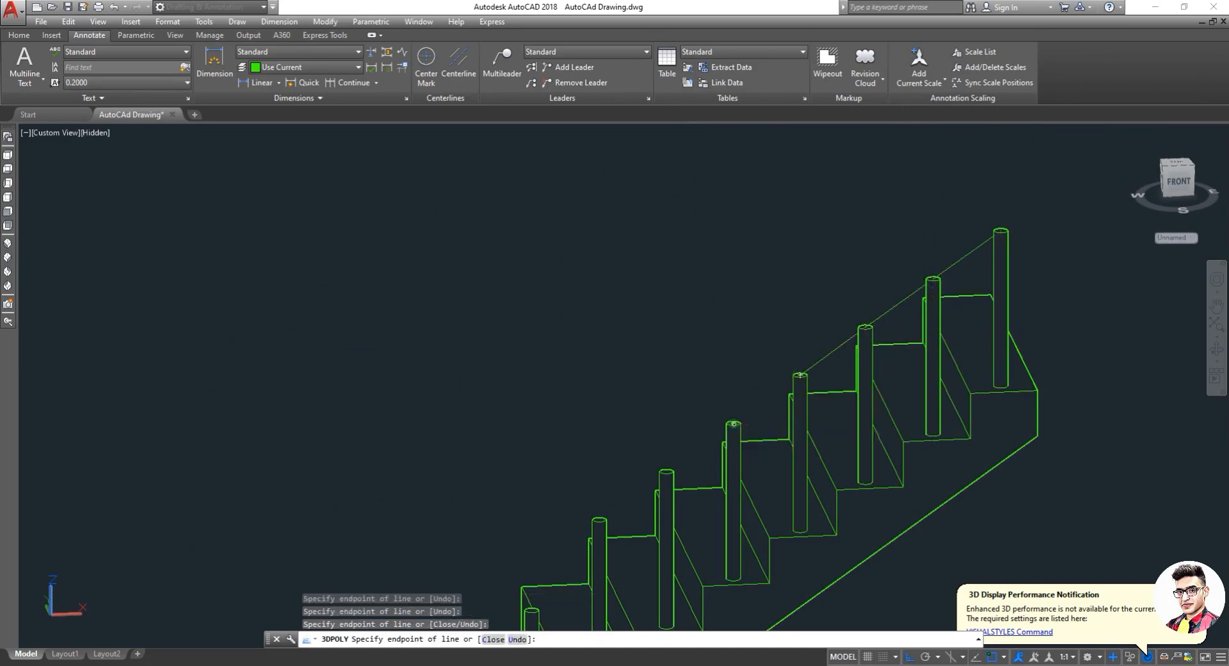
left_click(666, 472)
scroll(666, 473, "down", 8)
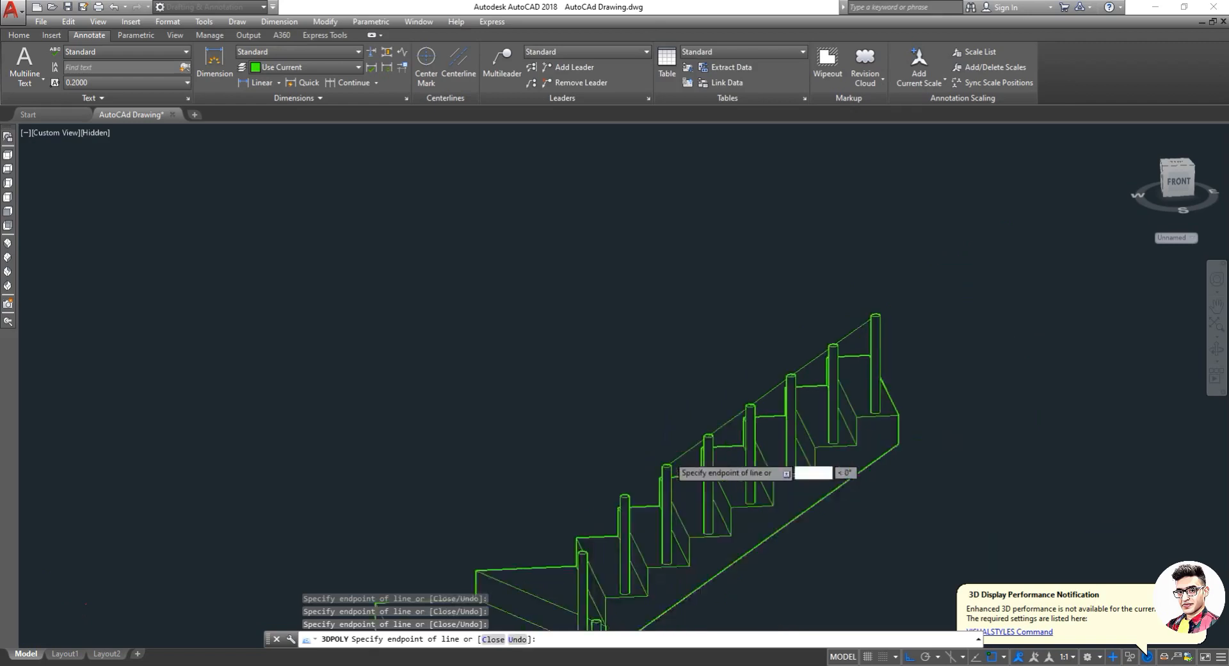
scroll(653, 500, "up", 10)
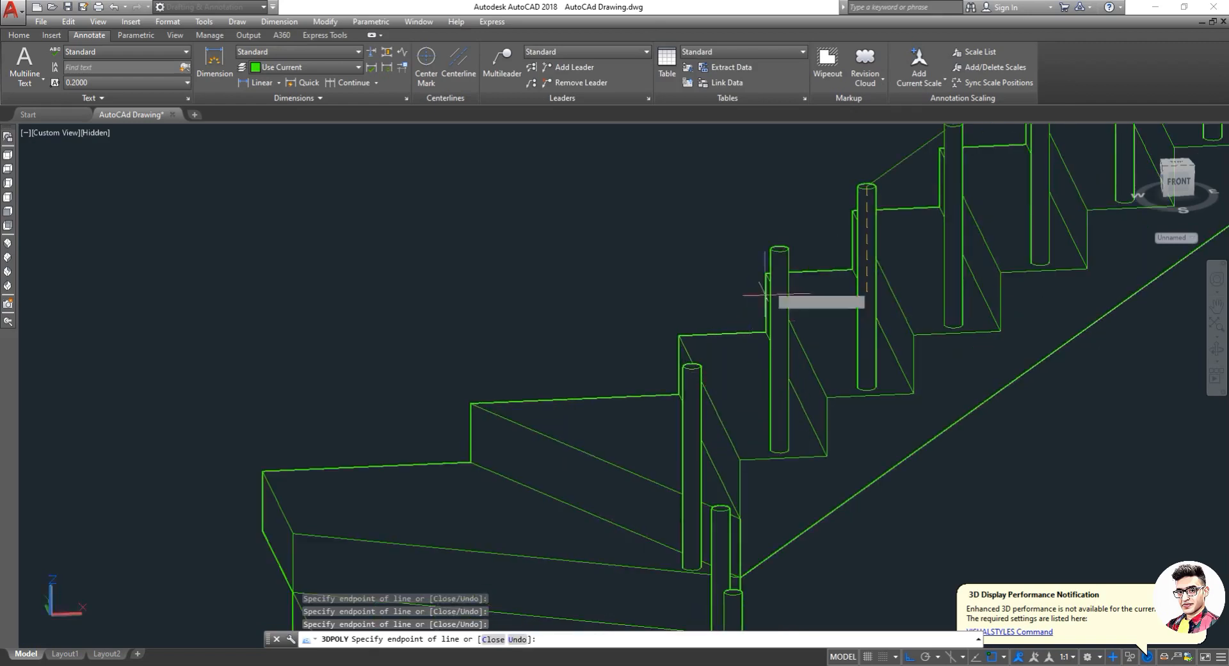
left_click(780, 250)
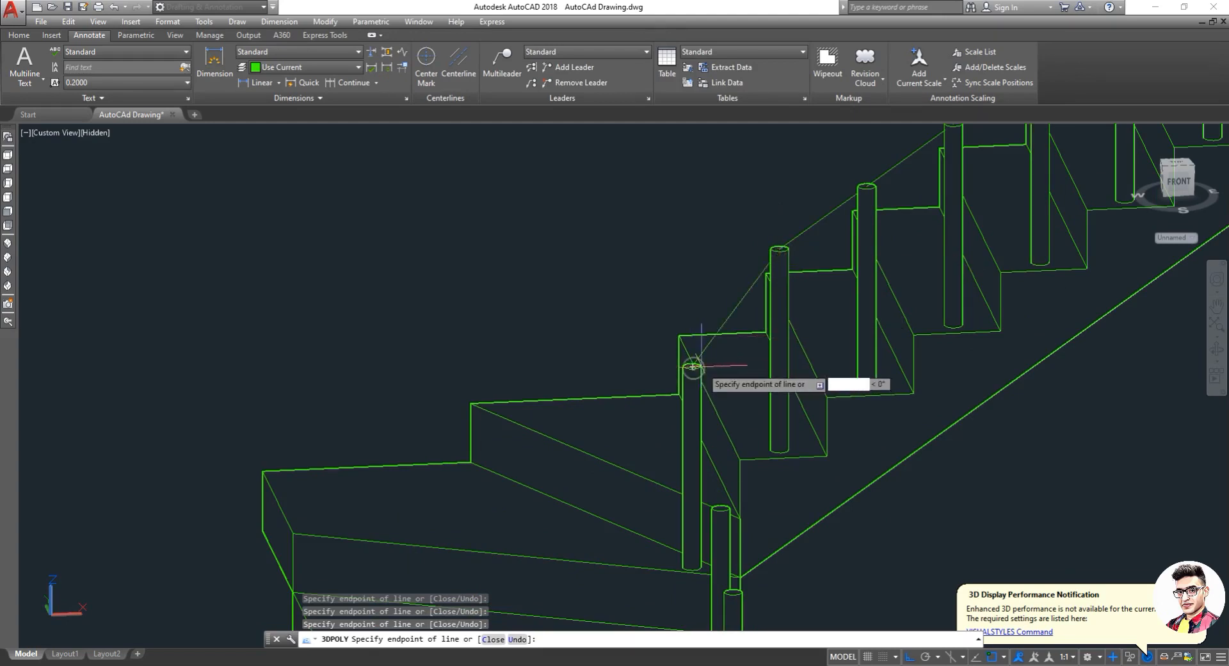
Continue the 3D polyline from the corner baluster through the top centres of the lower flight's first six balusters.
scroll(694, 363, "down", 9)
scroll(700, 378, "up", 6)
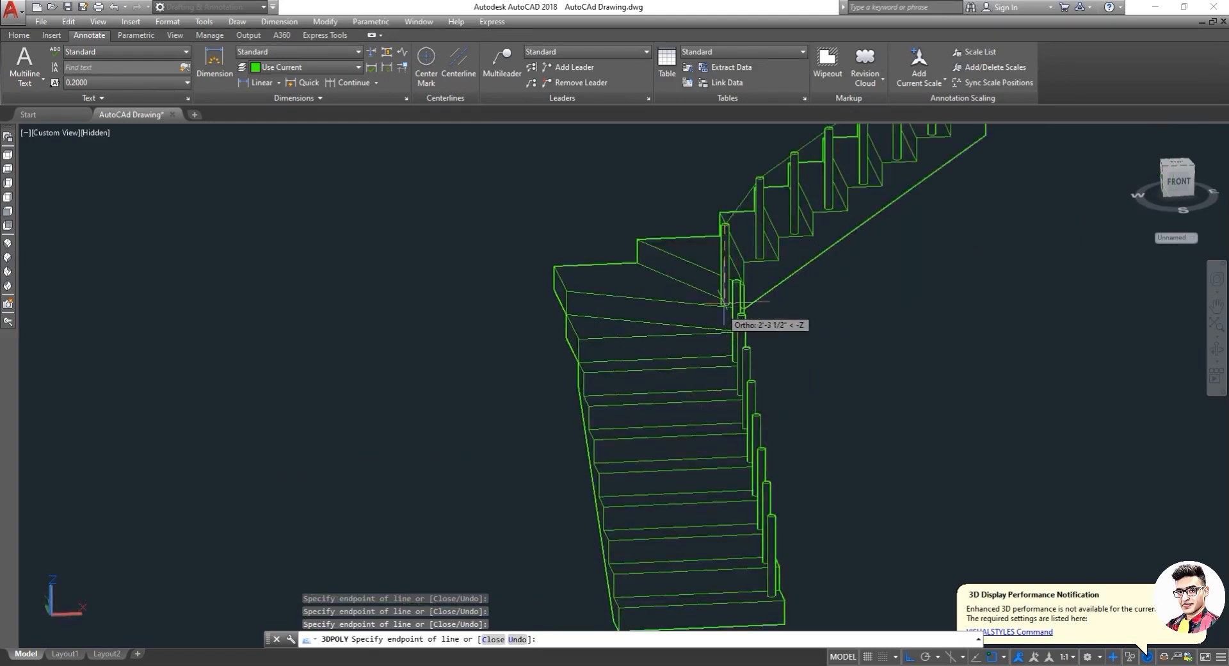
scroll(745, 263, "up", 1)
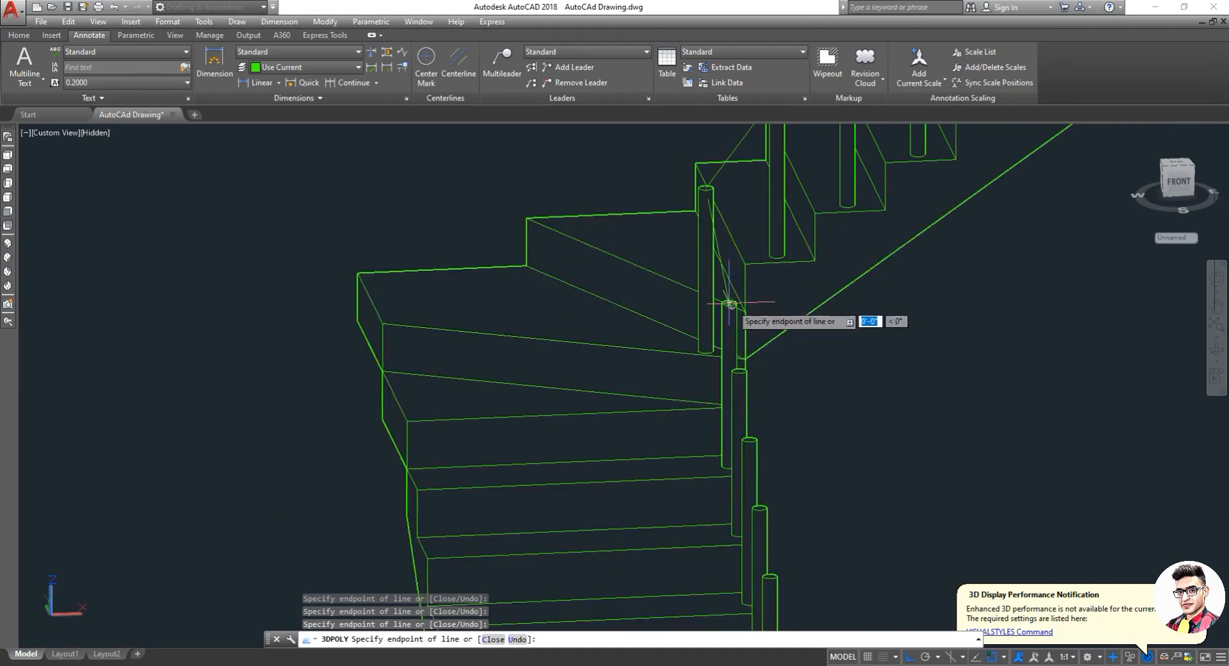
left_click(749, 439)
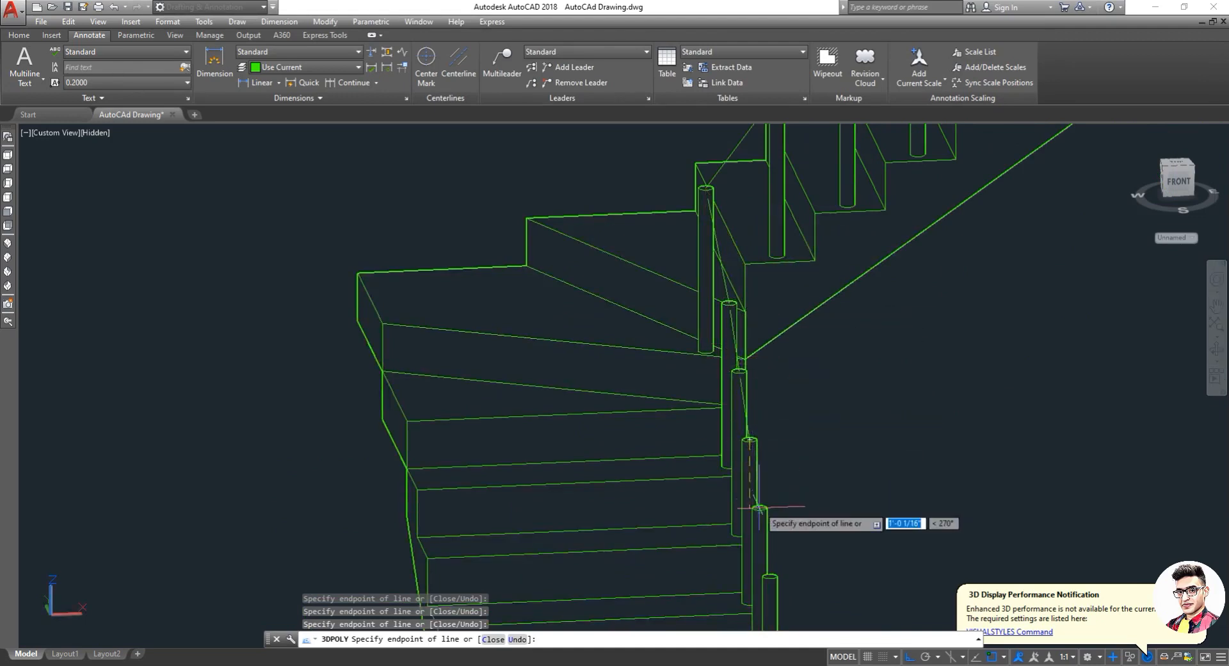
scroll(761, 512, "down", 4)
scroll(765, 506, "up", 4)
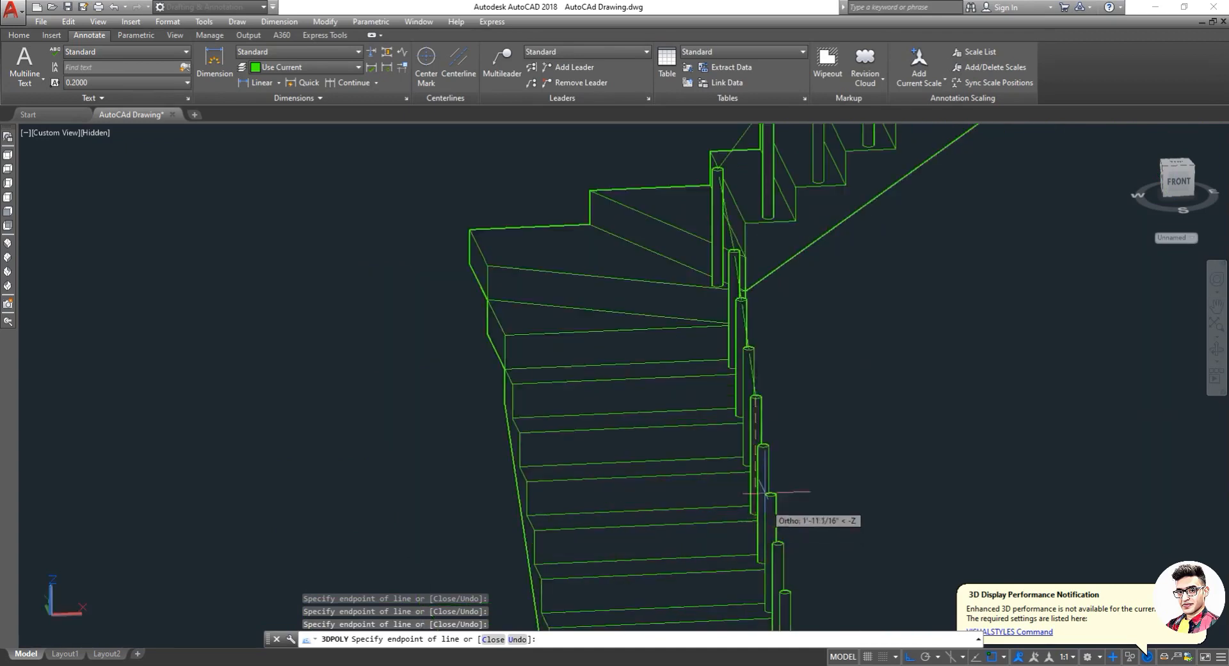
left_click(763, 446)
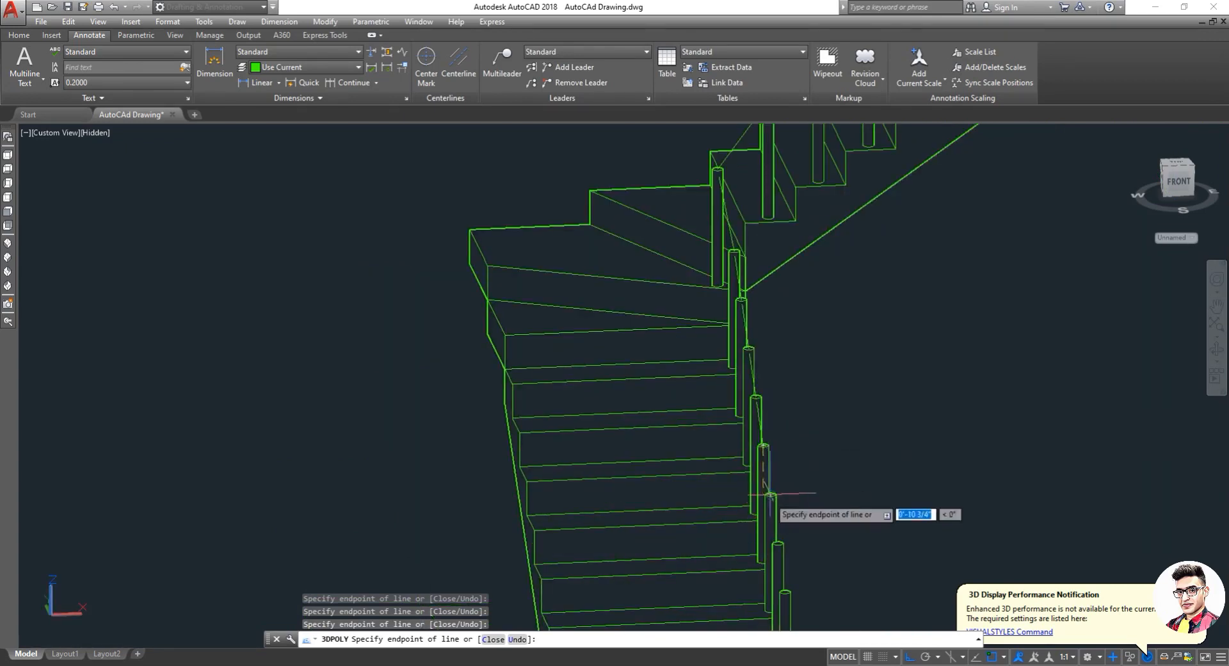
left_click(770, 495)
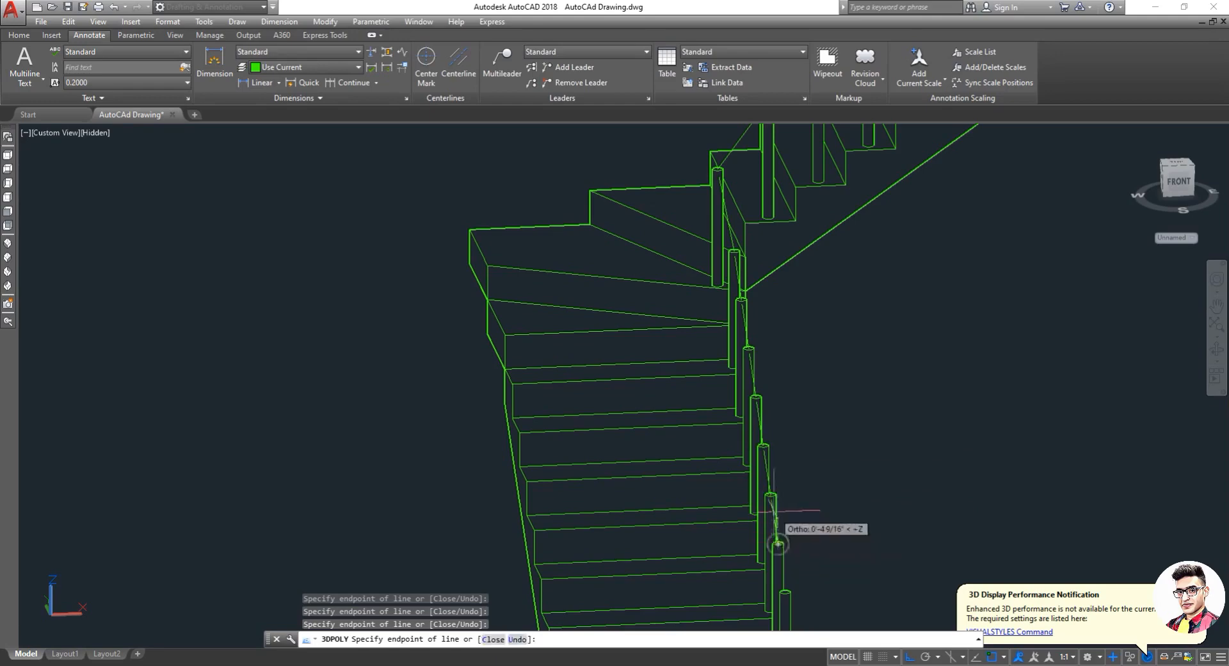
Finish the 3D polyline through the top centres of the lower flight's last two balusters and end the command.
scroll(776, 522, "down", 4)
scroll(776, 530, "up", 6)
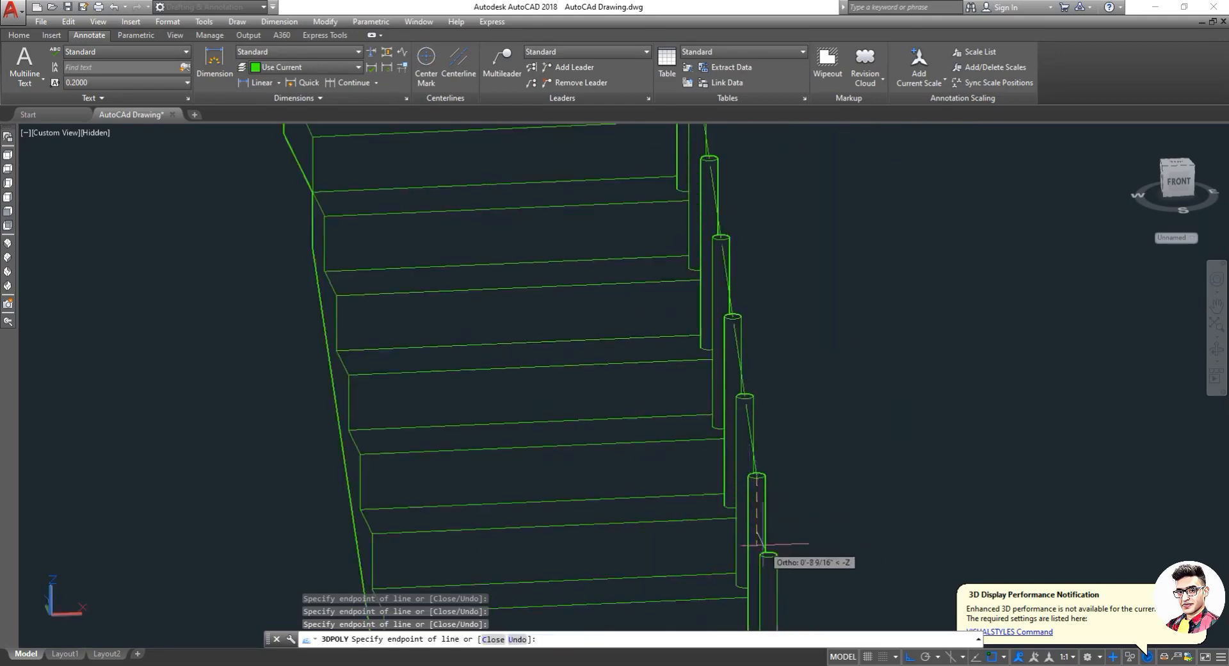
scroll(768, 538, "down", 5)
scroll(772, 517, "up", 8)
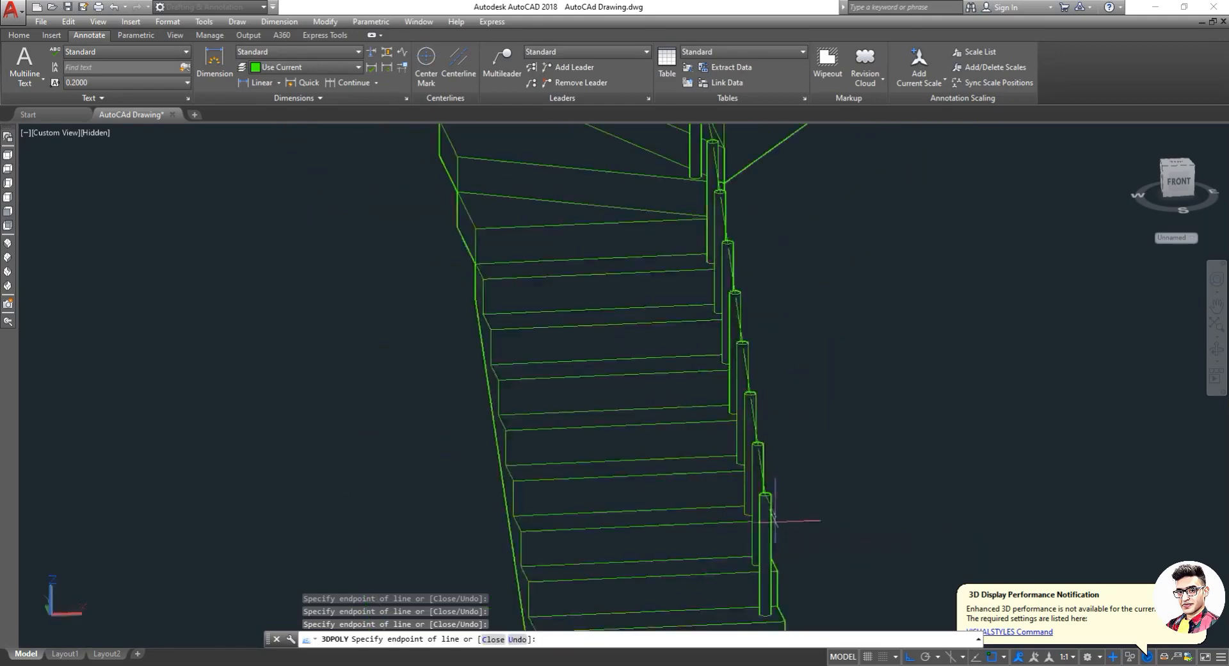
scroll(777, 512, "up", 3)
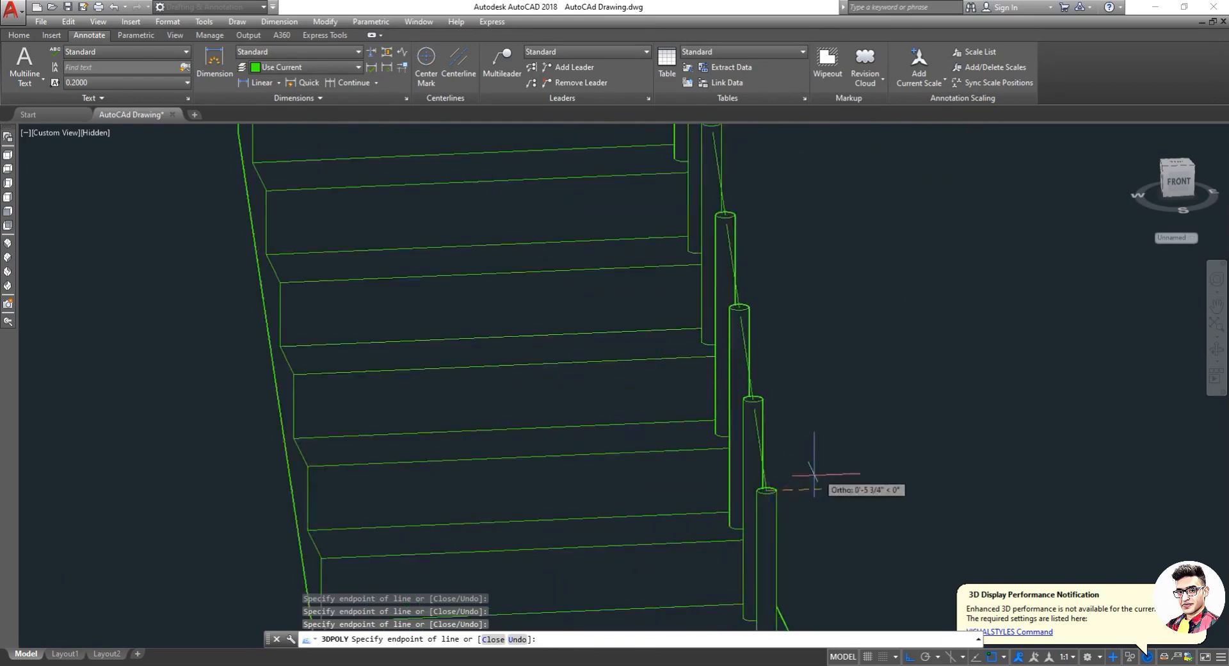
scroll(825, 448, "down", 4)
scroll(854, 481, "down", 5)
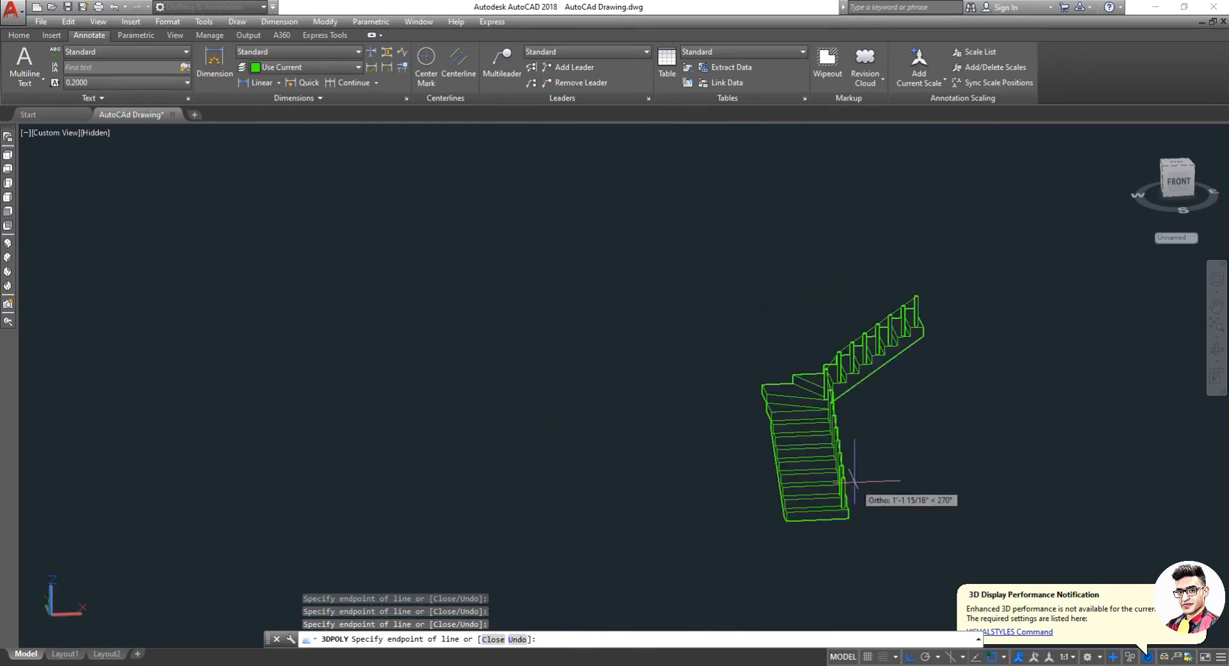
scroll(854, 479, "up", 3)
key("Escape")
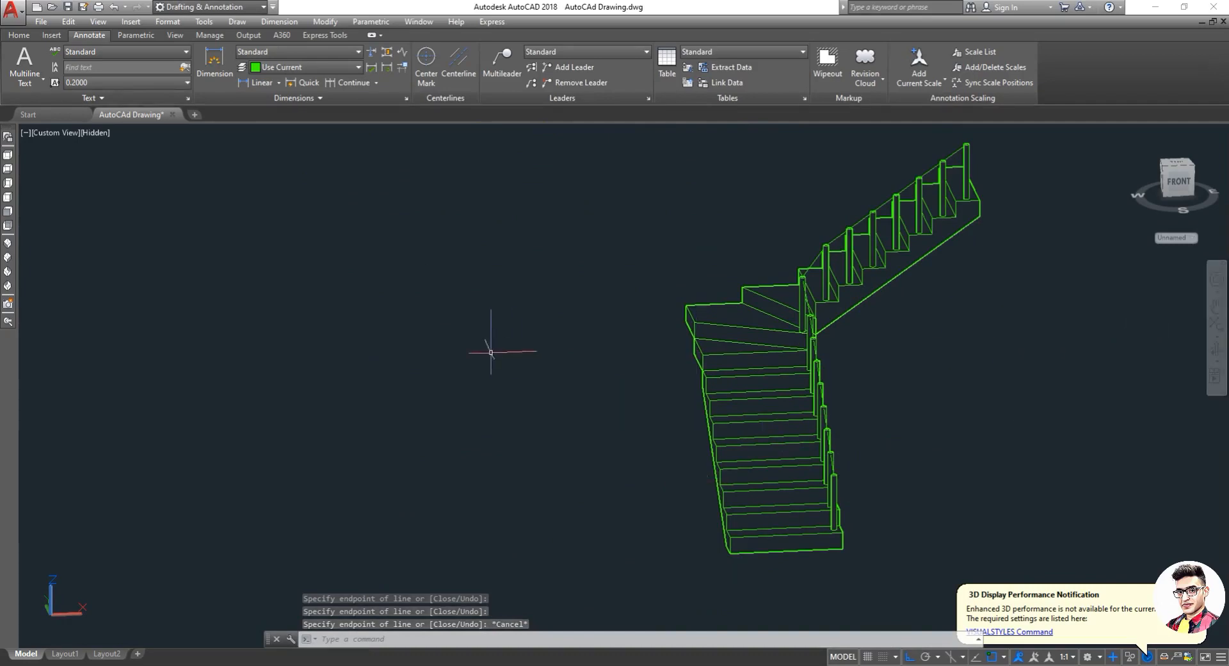
Examine the polyline along the lower flight in the preset Top view and switch to the preset Front view.
left_click(8, 212)
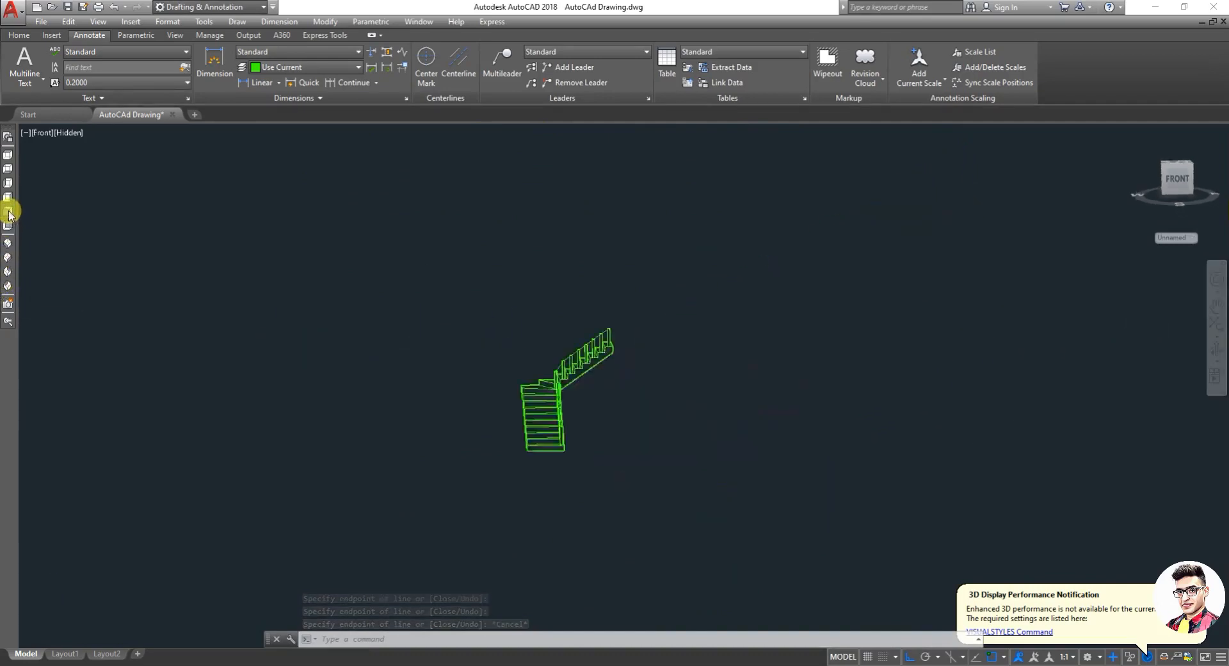
left_click(9, 154)
scroll(316, 421, "up", 9)
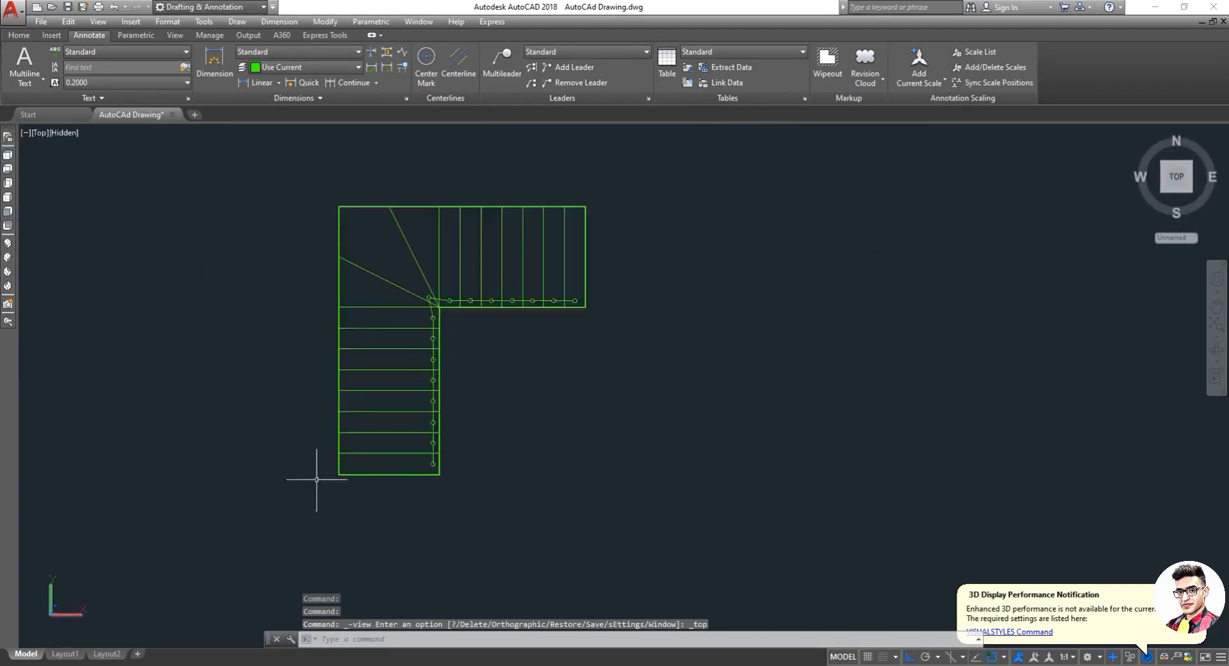
scroll(625, 440, "down", 5)
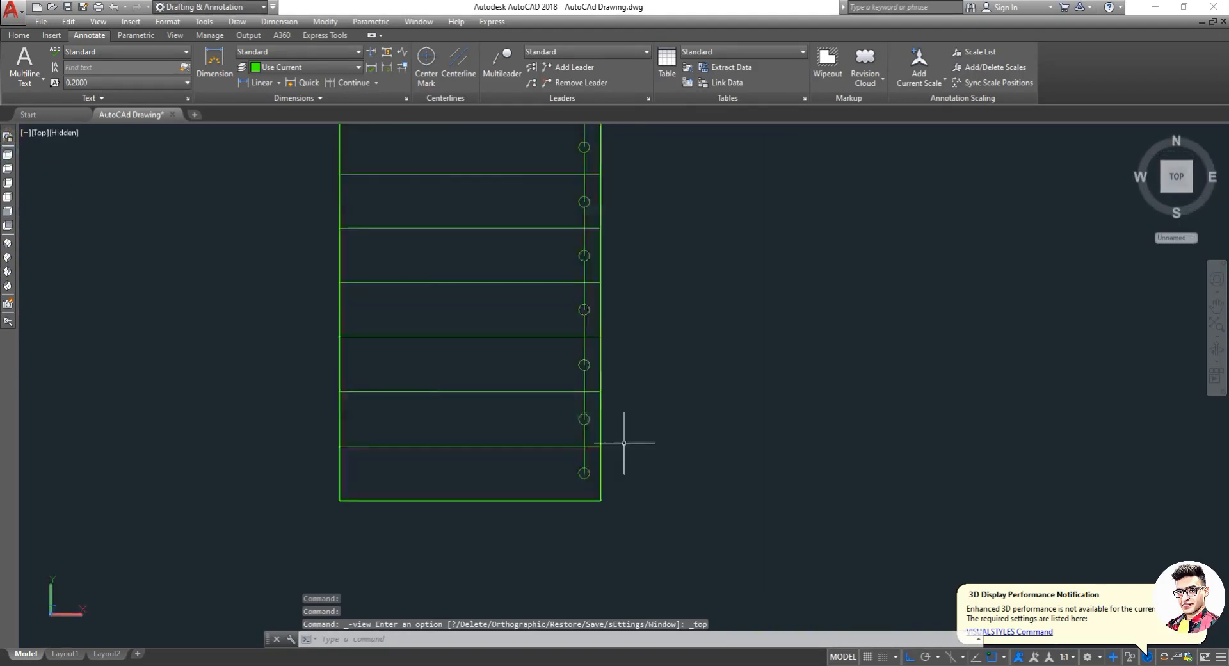
scroll(590, 461, "up", 4)
key("Escape")
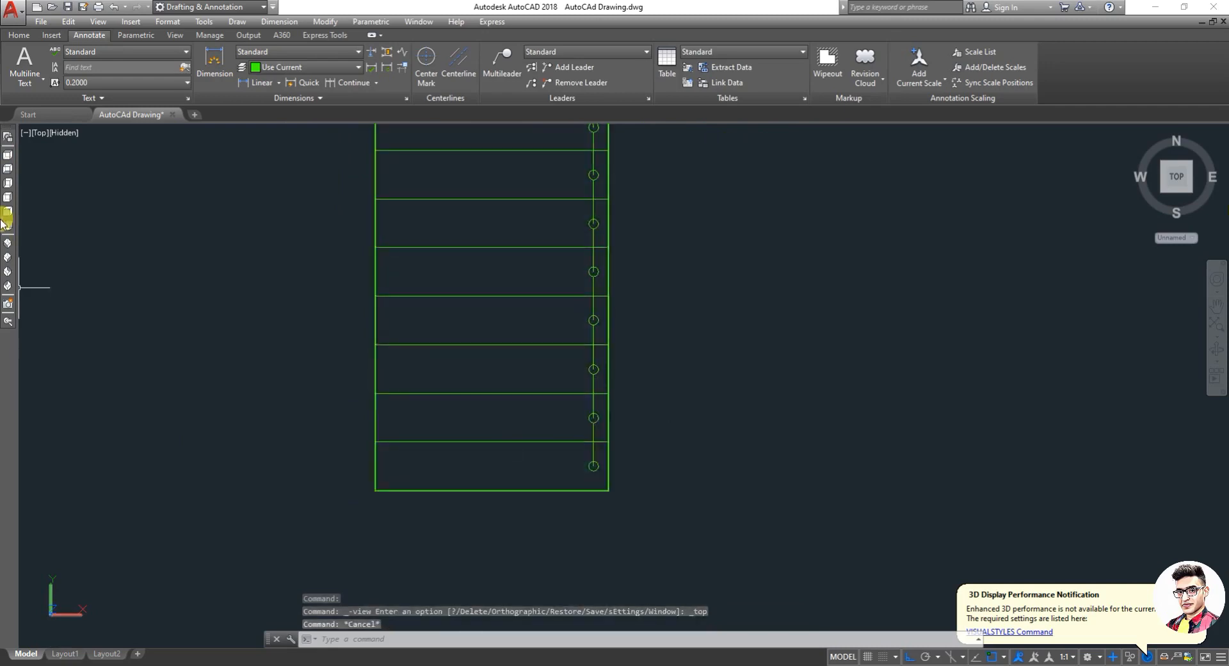
left_click(7, 212)
left_click(7, 210)
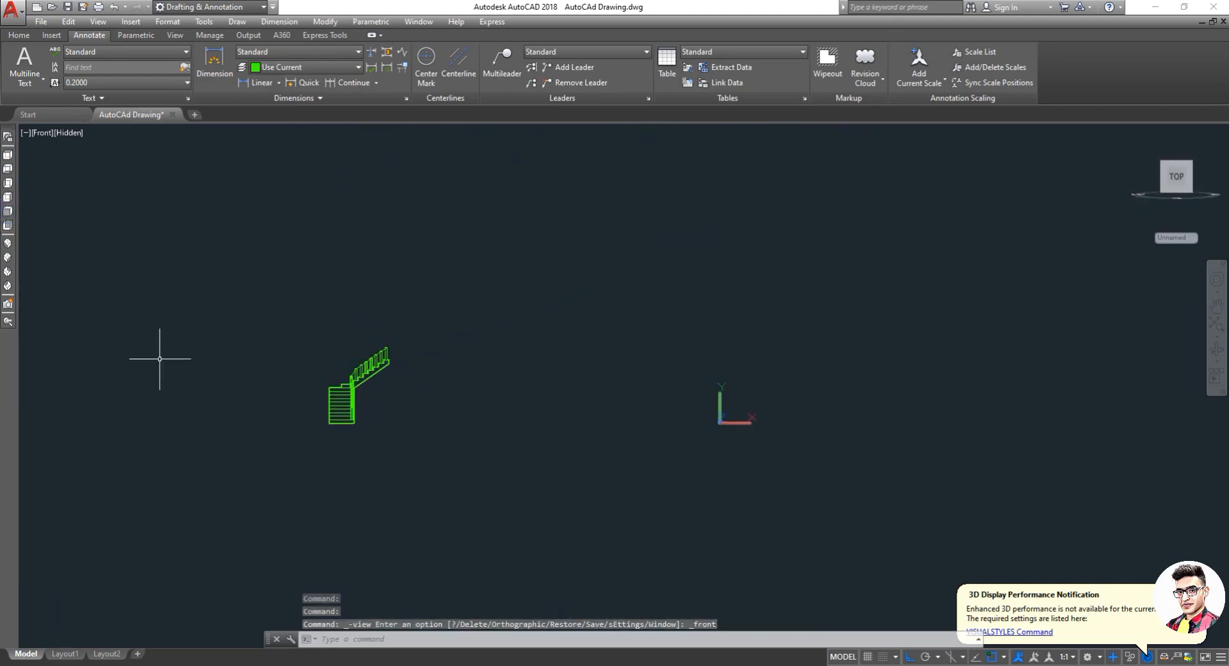
In the preset Left view, draw a 2" radius circle centred on the polyline's end at the top of the lowest baluster.
left_click(7, 197)
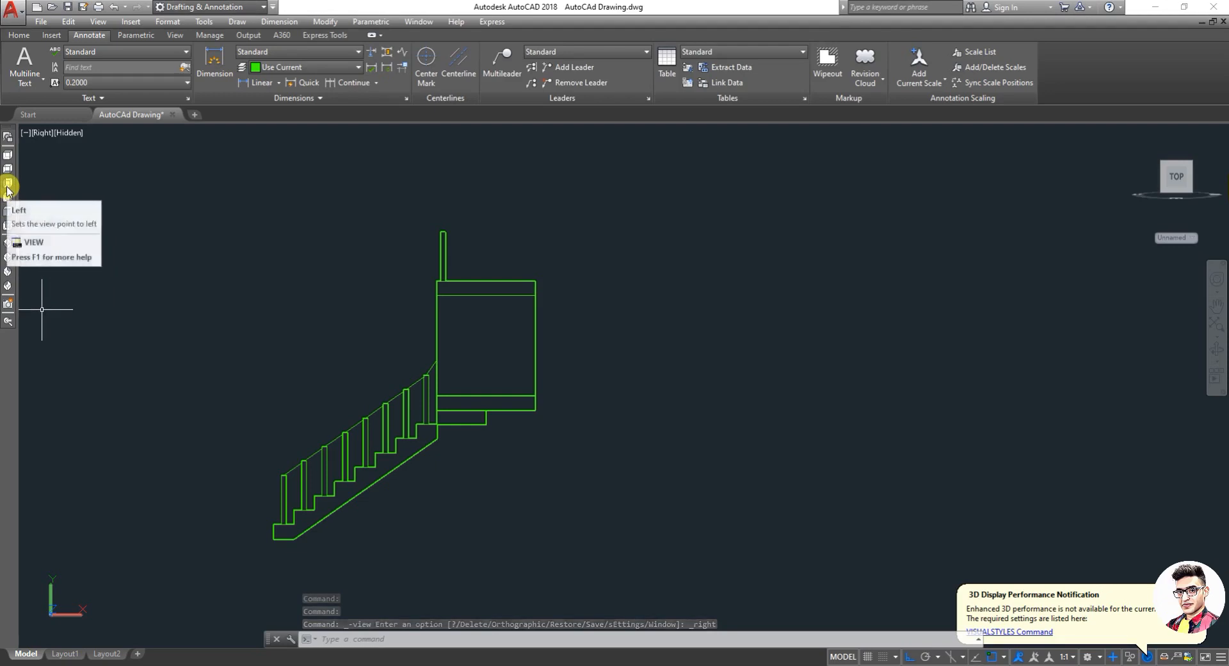
left_click(7, 185)
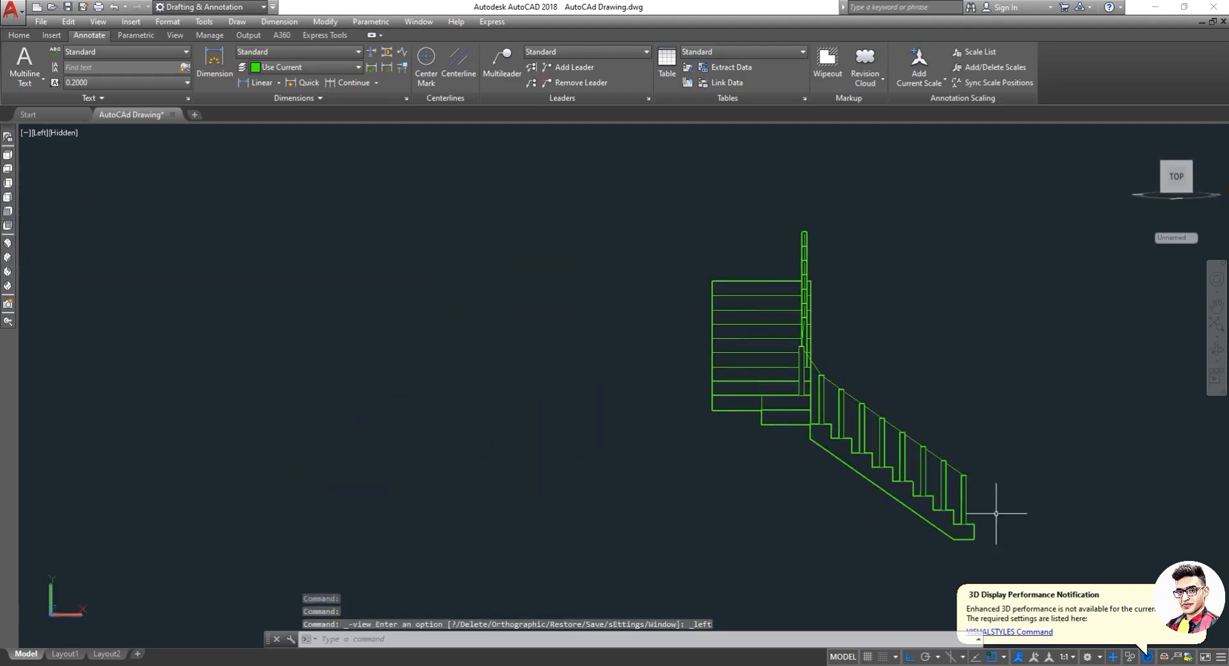
scroll(1012, 493, "up", 4)
scroll(842, 460, "up", 3)
scroll(708, 351, "up", 2)
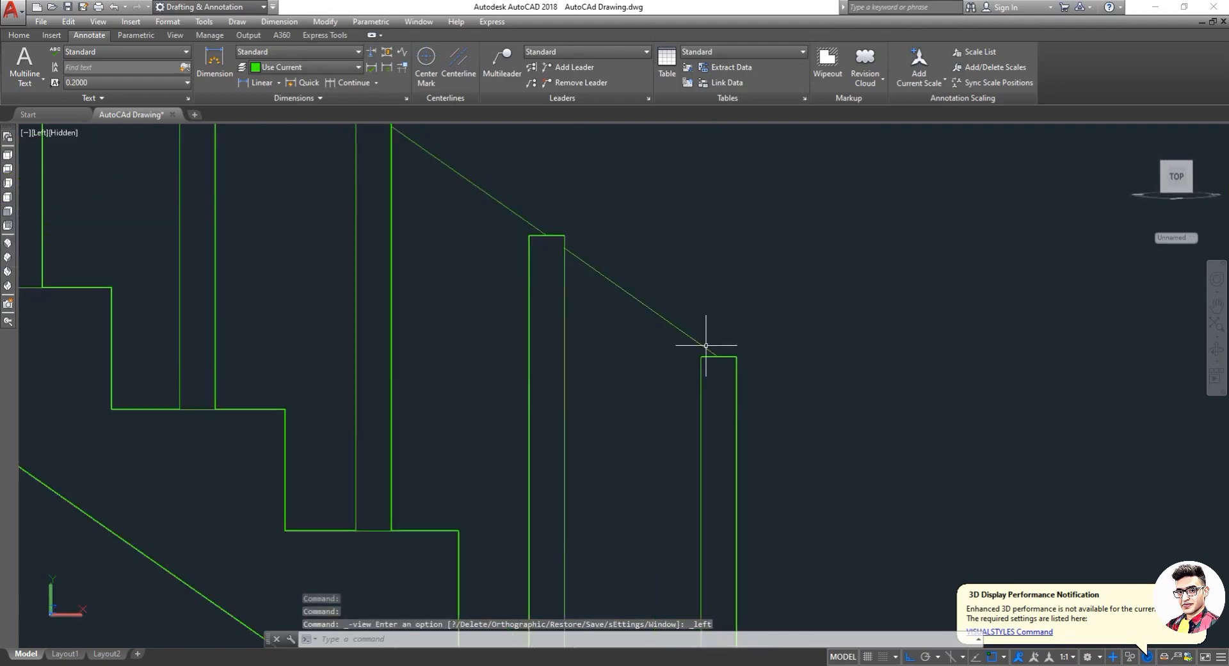
type("c")
key("Return")
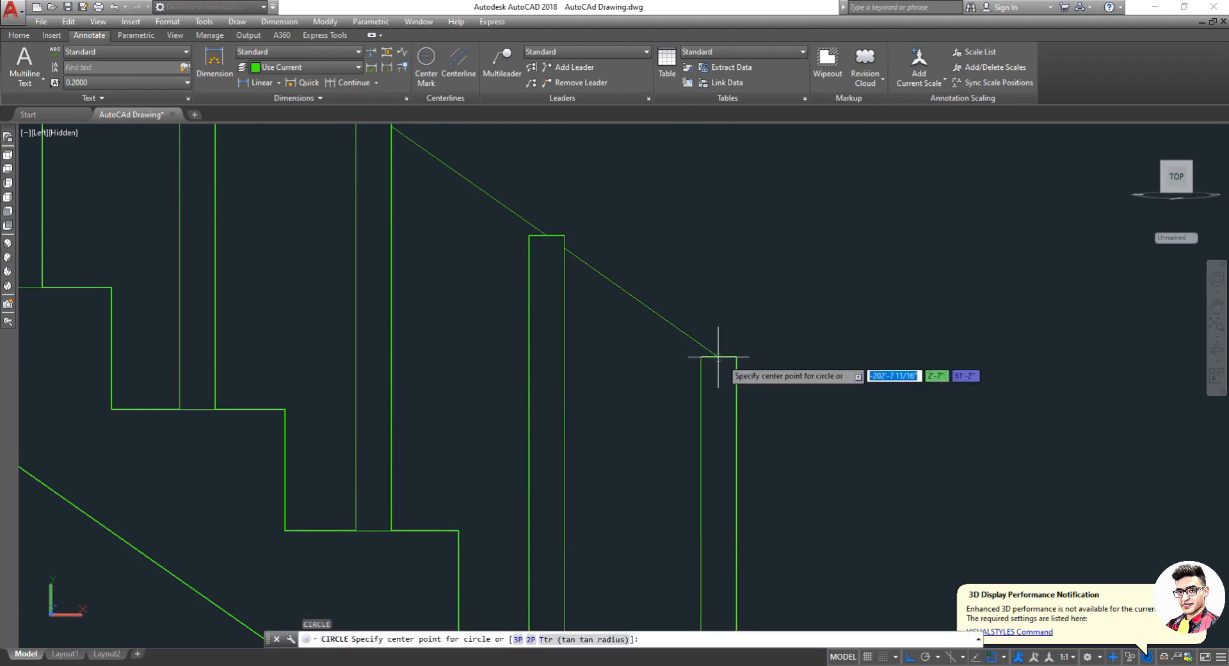
left_click(719, 358)
type("2")
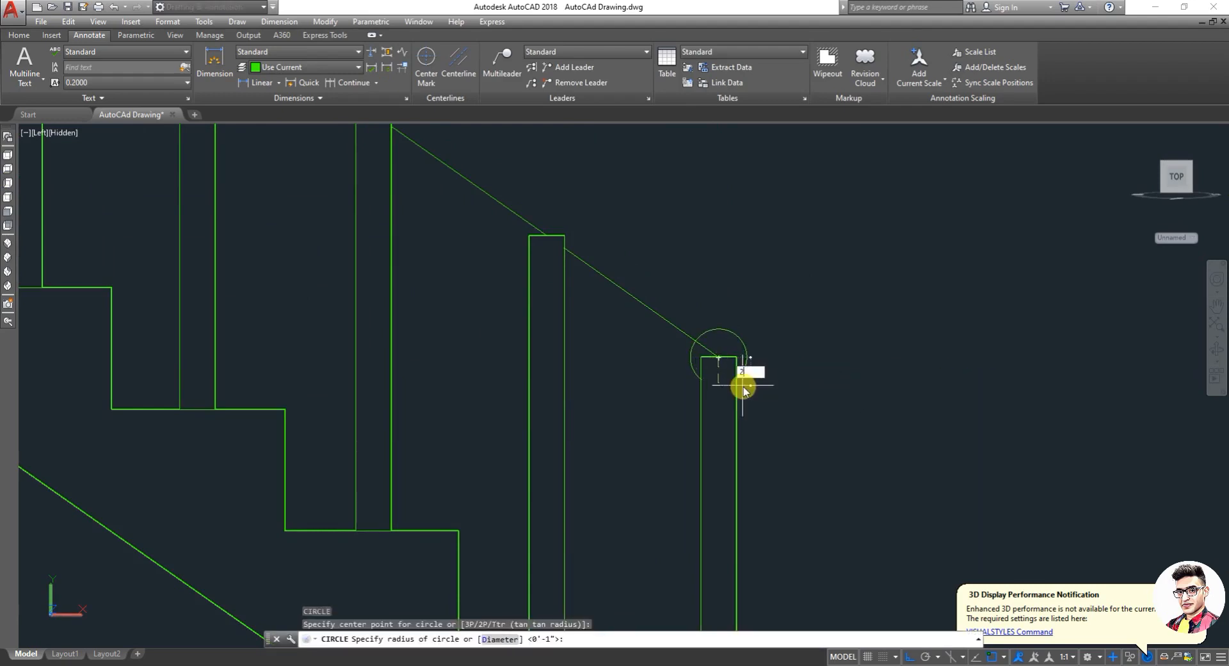
key("Return")
key("Escape")
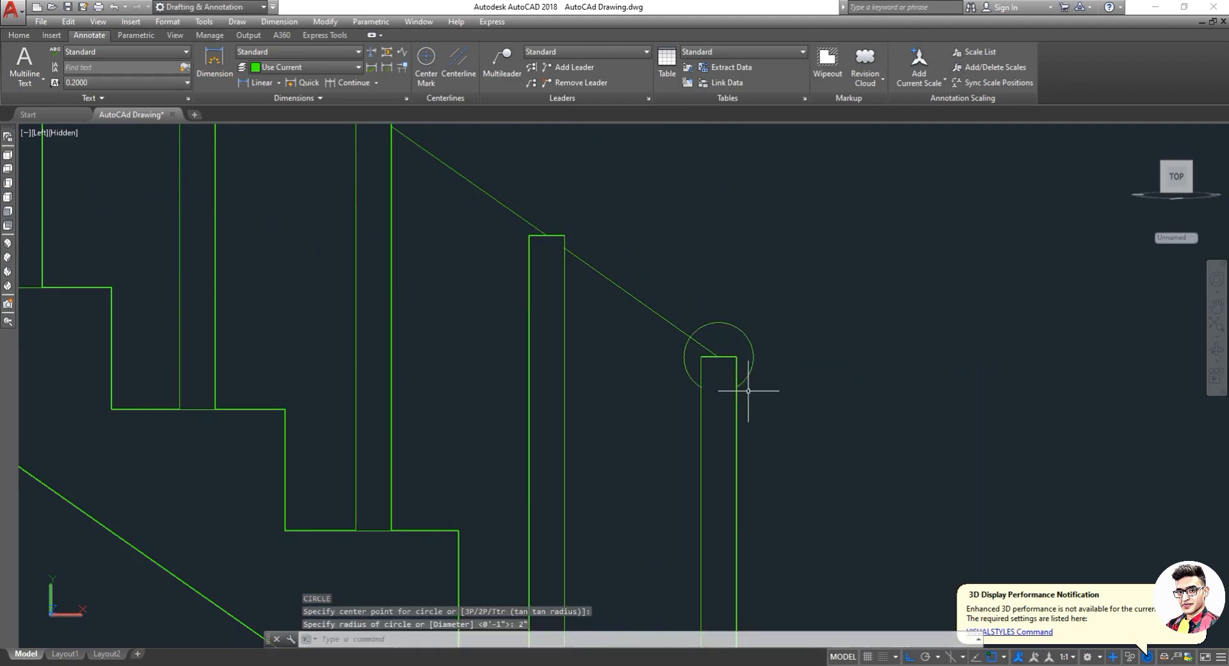
key("Escape")
key("Escape")
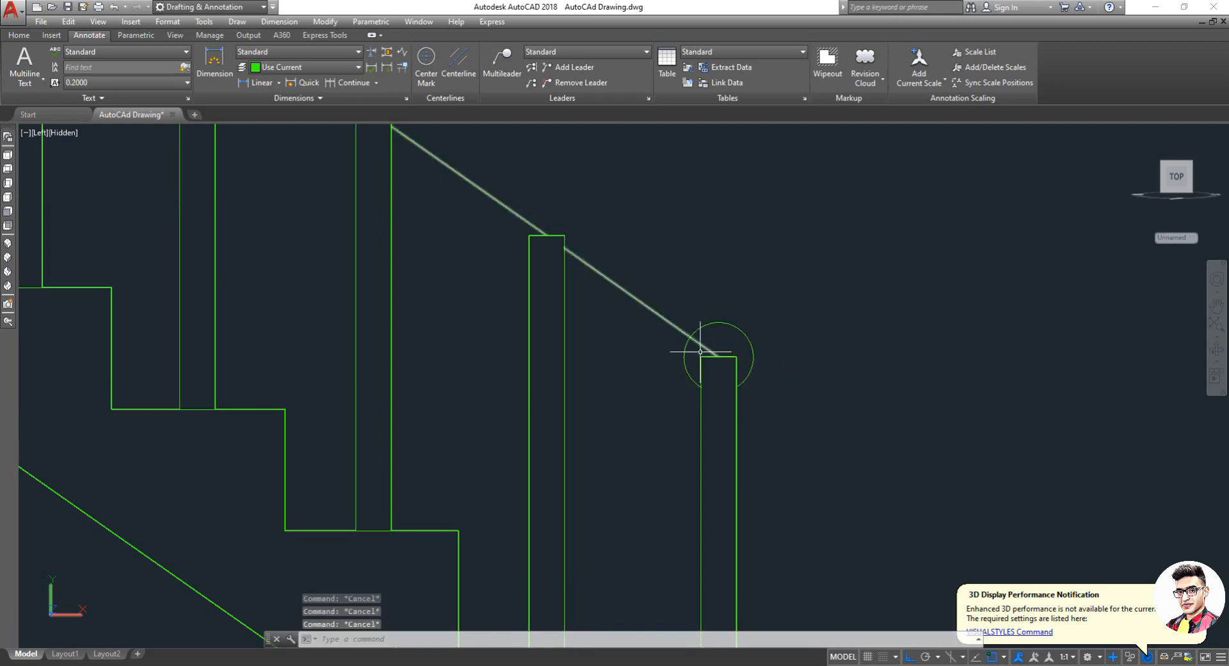
In the preset Top view, rotate the handrail profile circle 90 degrees about its centre so it stands perpendicular to the polyline.
left_click(9, 155)
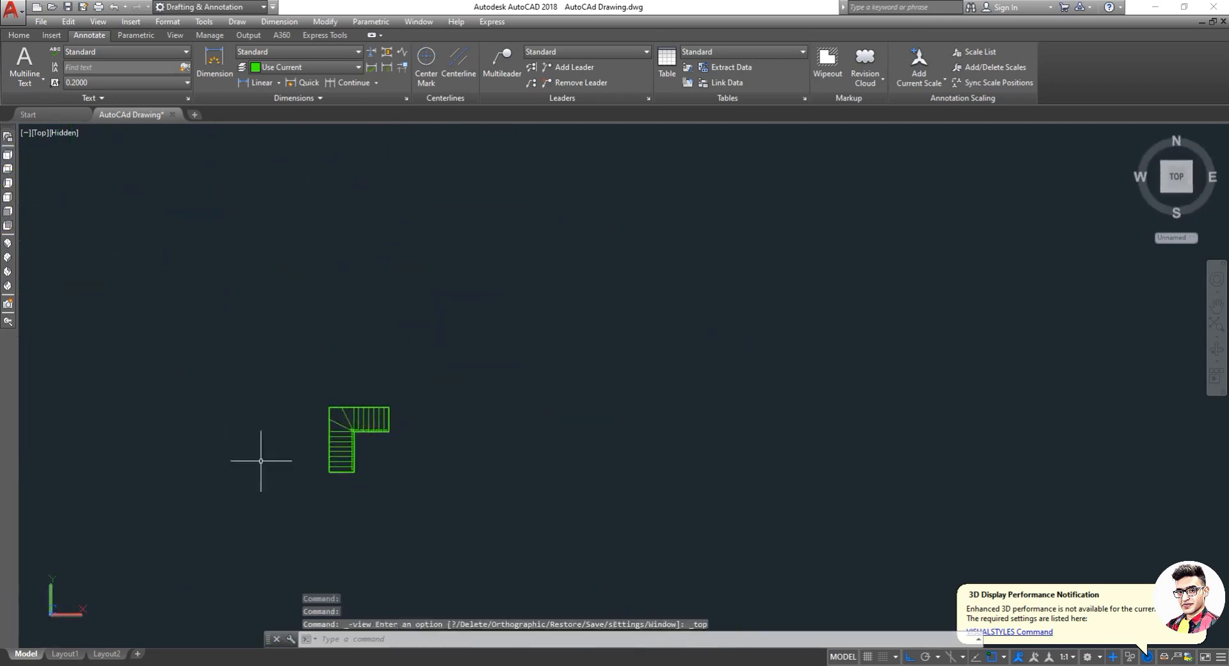
scroll(286, 479, "up", 5)
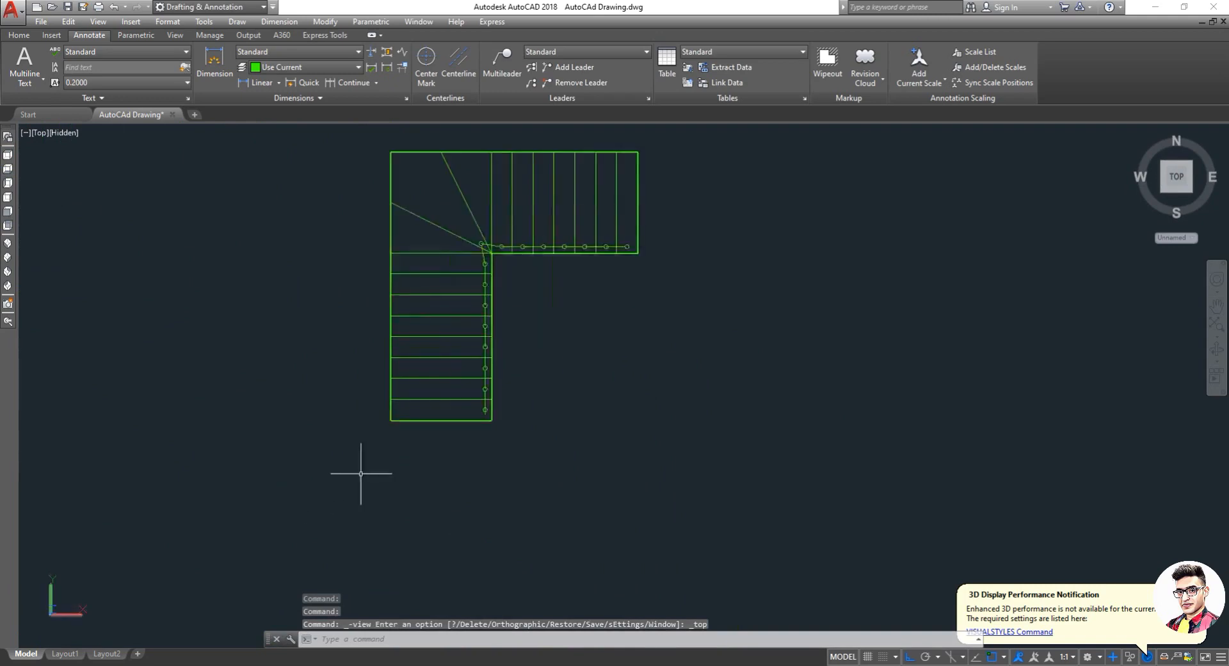
scroll(440, 453, "up", 2)
scroll(493, 356, "up", 4)
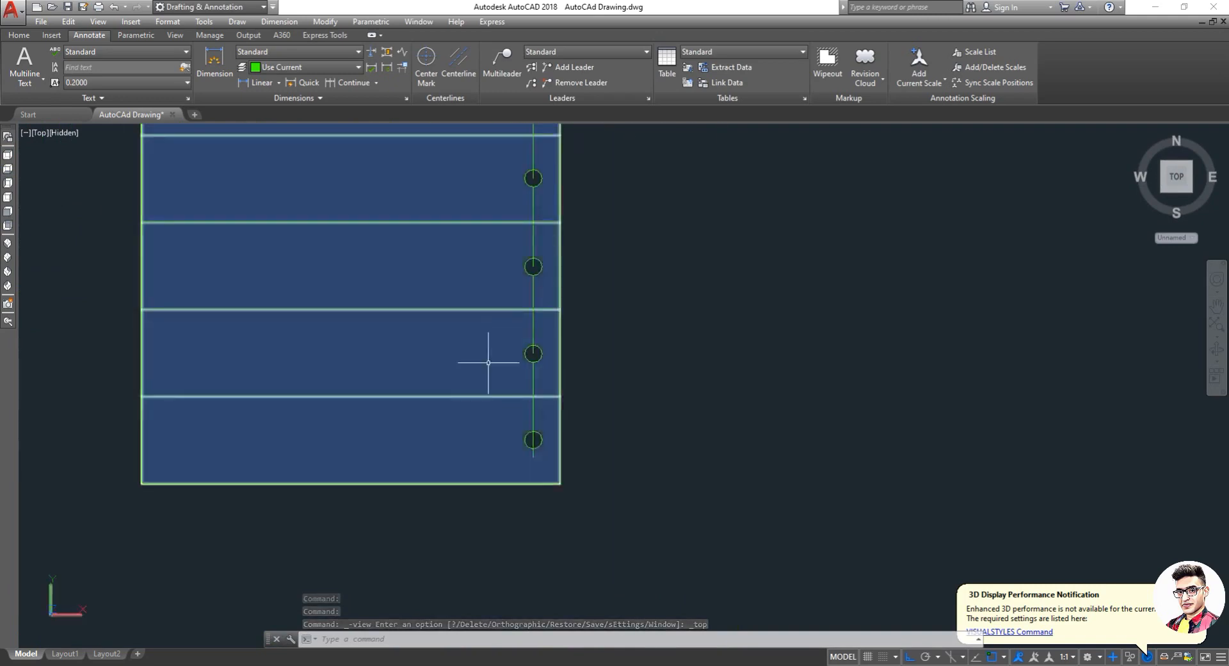
scroll(509, 419, "up", 5)
key("Escape")
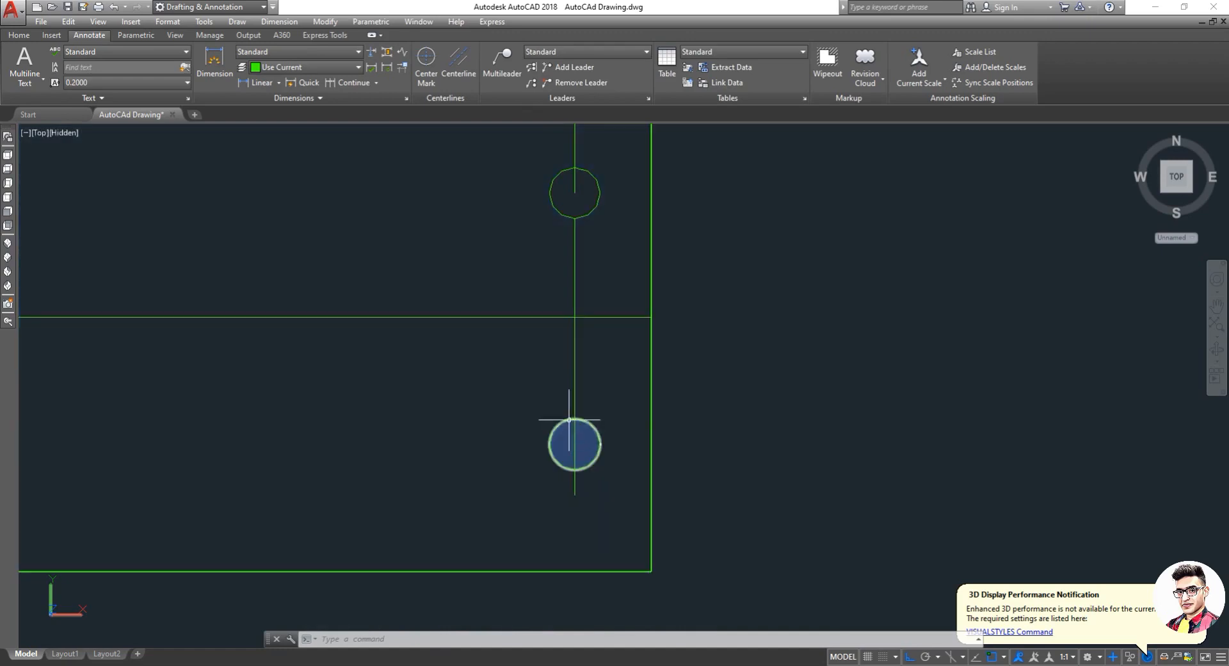
key("Escape")
key("Escape")
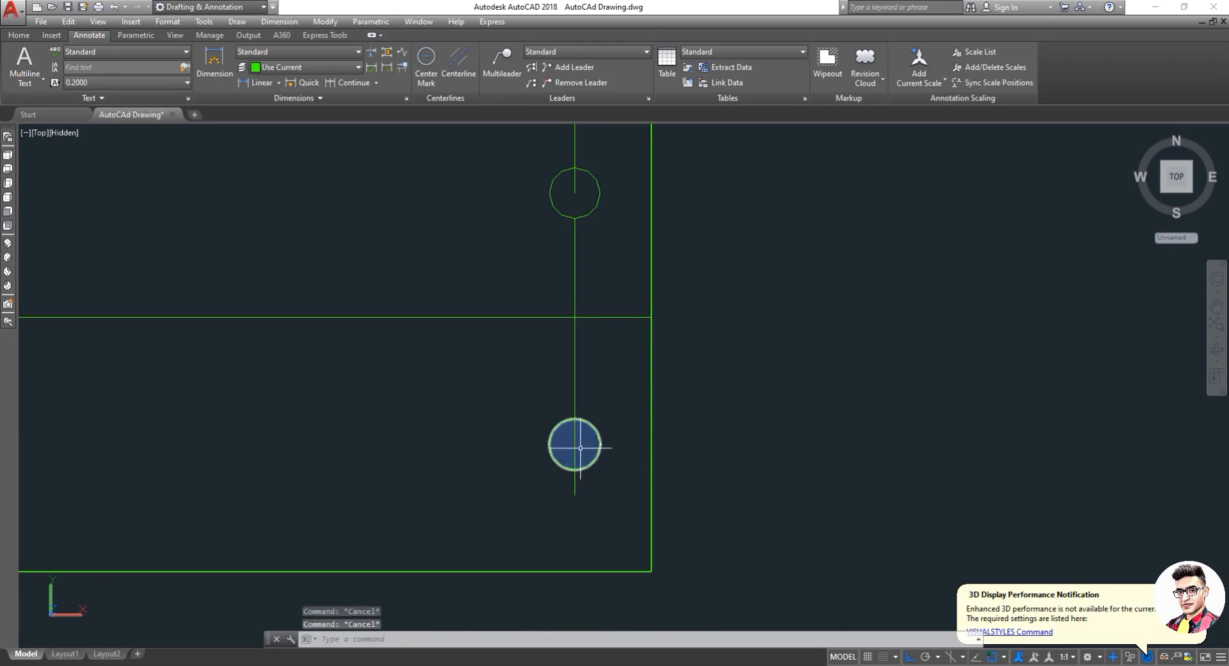
type("RO")
key("Return")
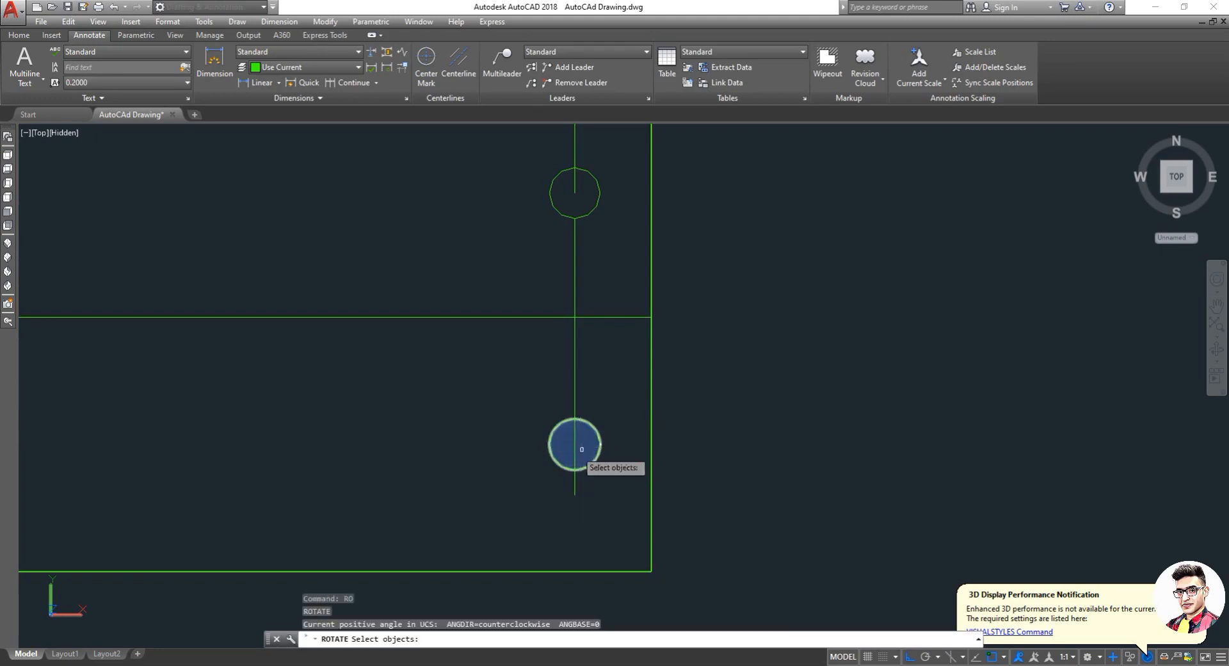
left_click(575, 451)
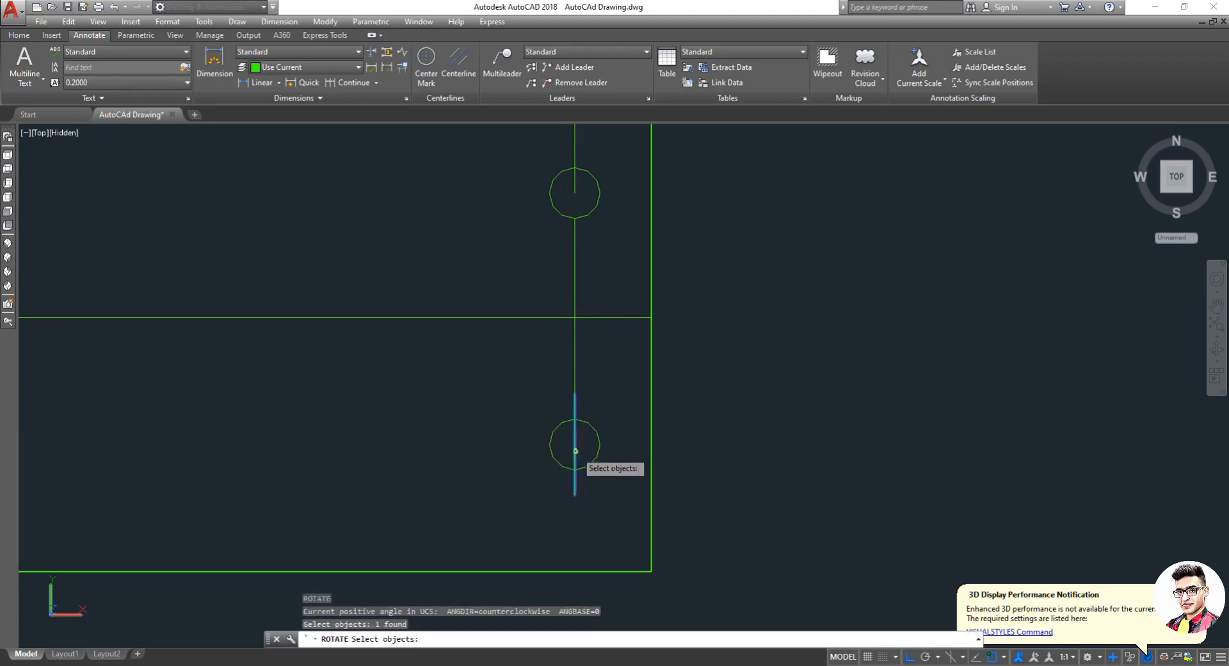
key("Return")
left_click(575, 444)
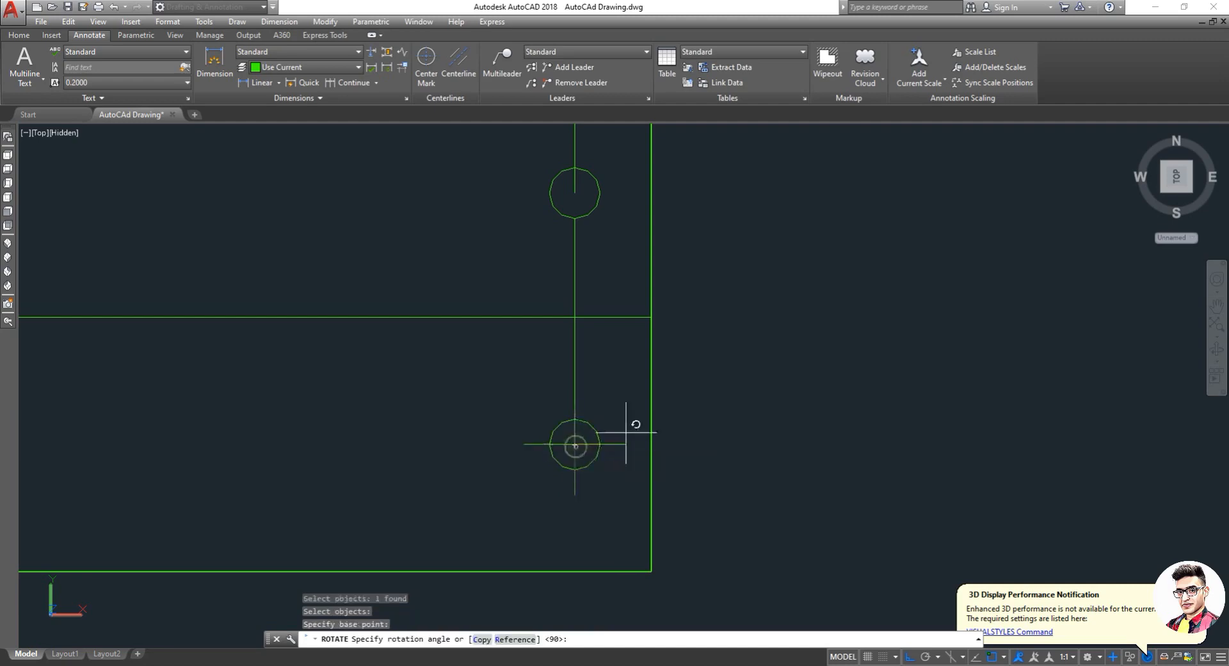
left_click(696, 386)
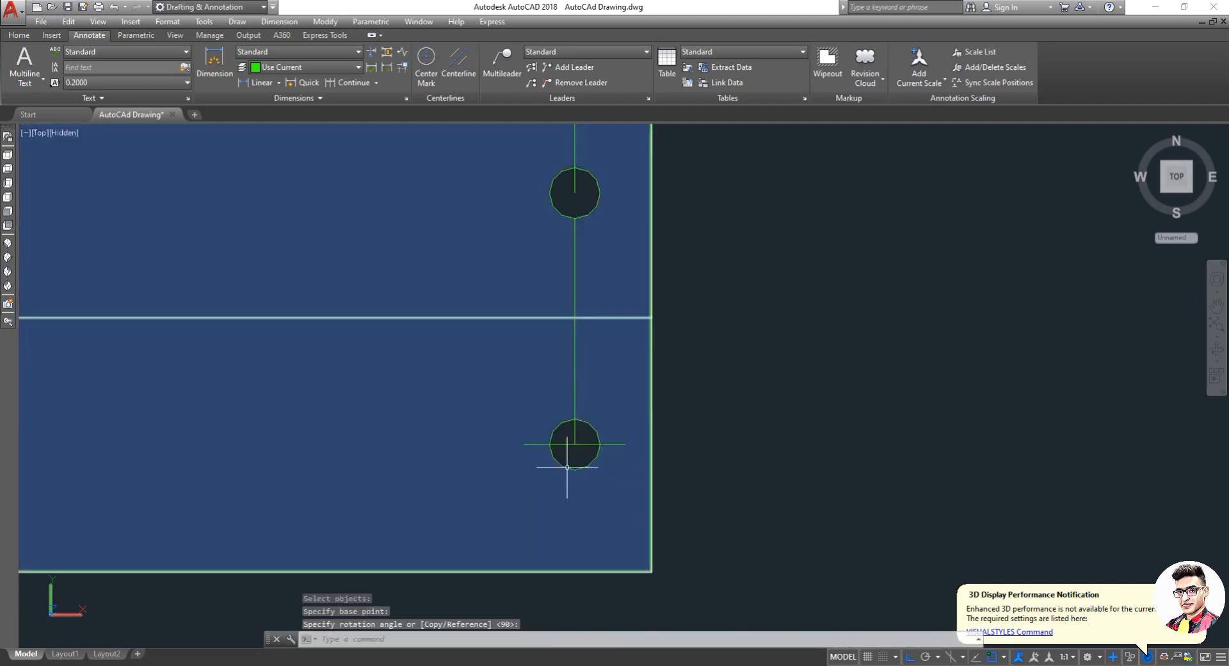
key("Escape")
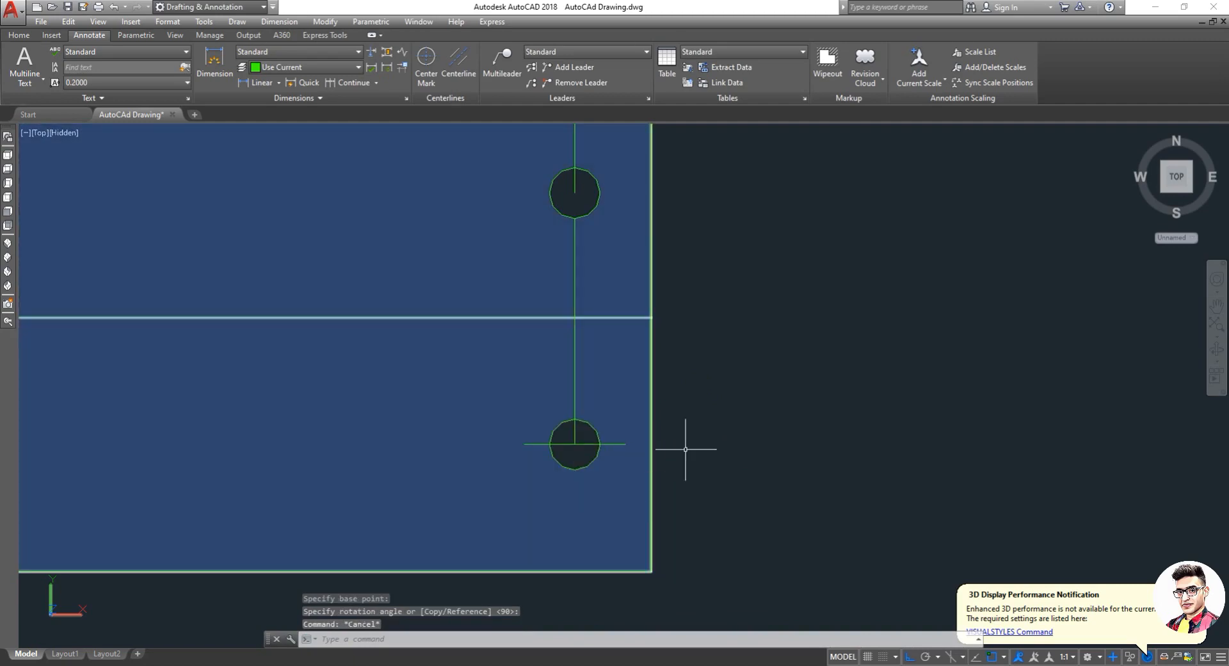
key("Escape")
key("Escape")
Extrude the profile circle along the 3D polyline with the Path option to form the handrail over both flights.
type("EXT")
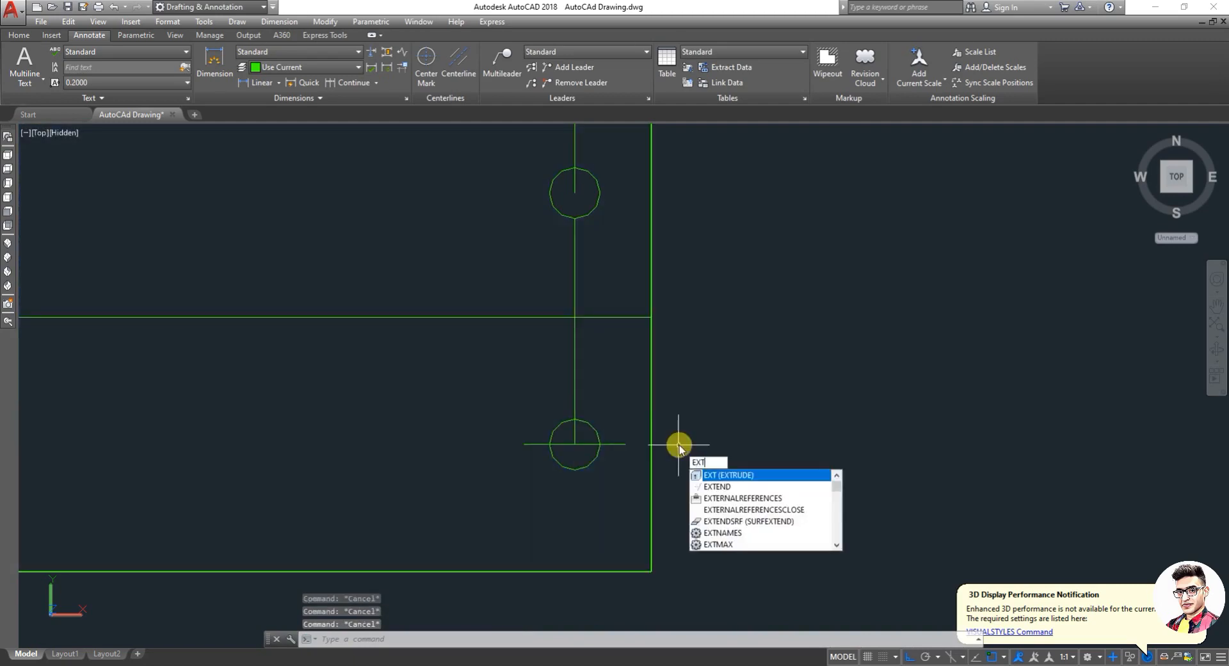
key("Return")
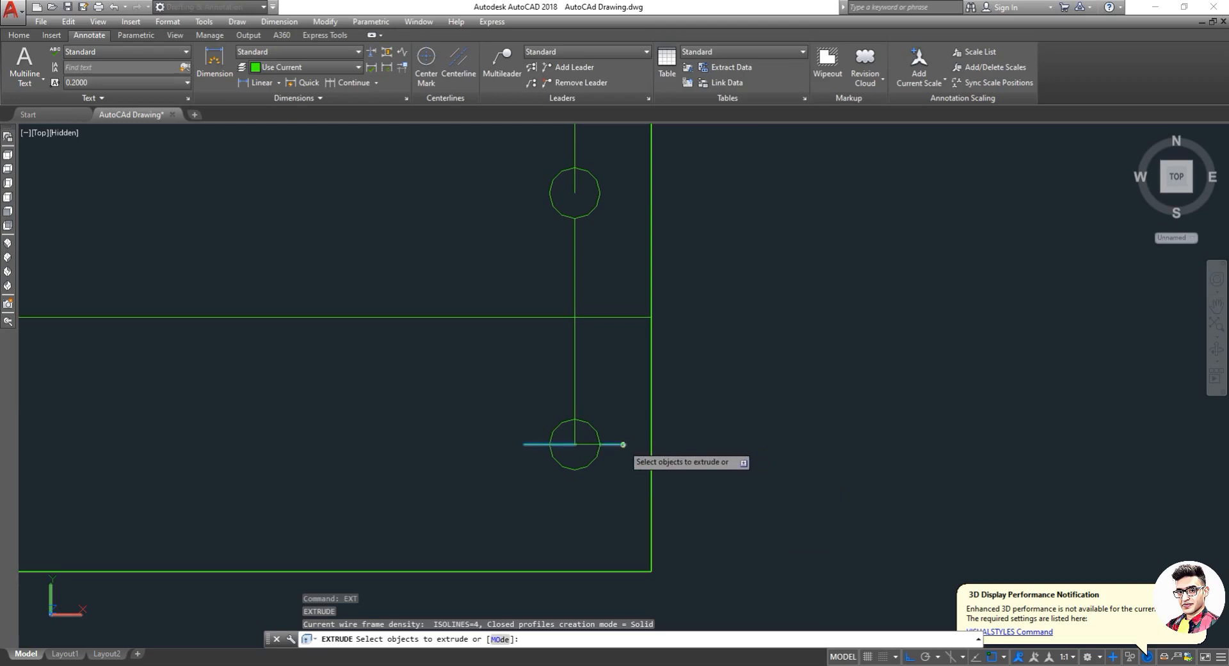
left_click(623, 443)
right_click(624, 445)
left_click(659, 456)
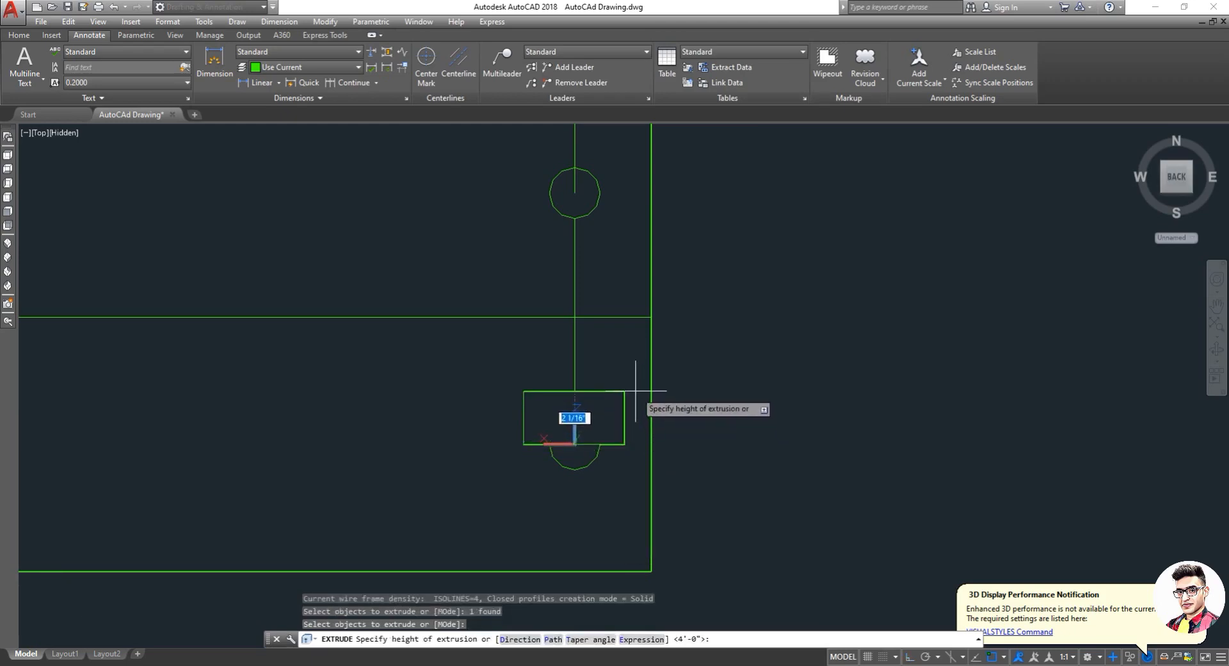
type("p")
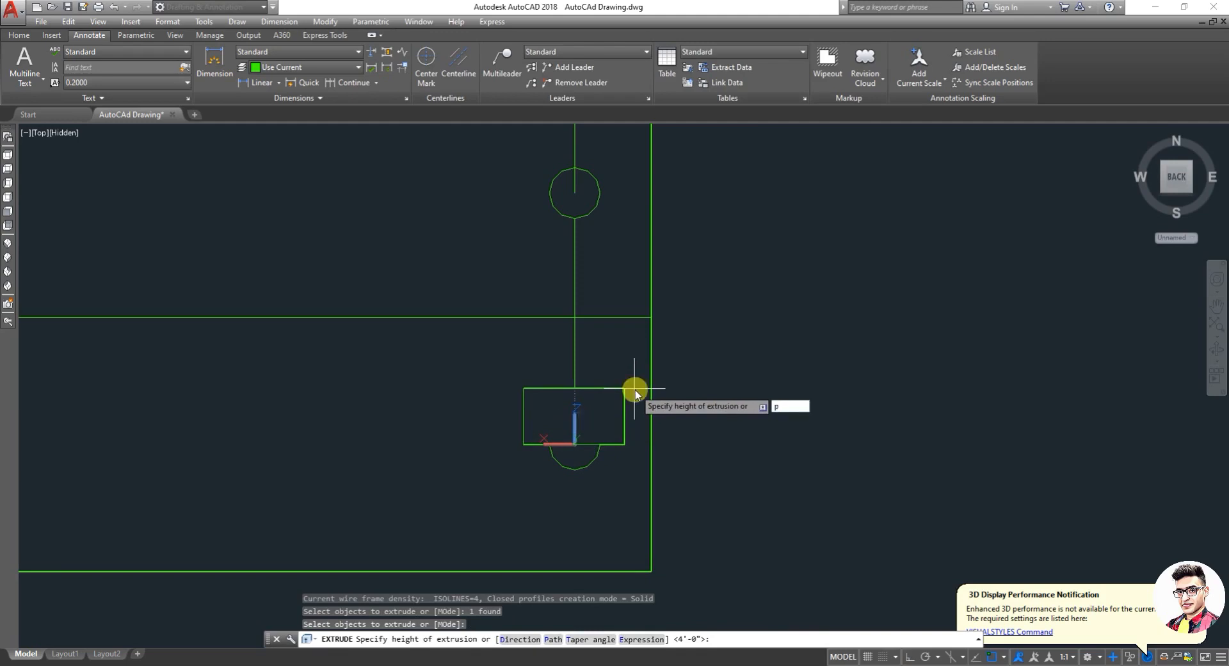
key("Return")
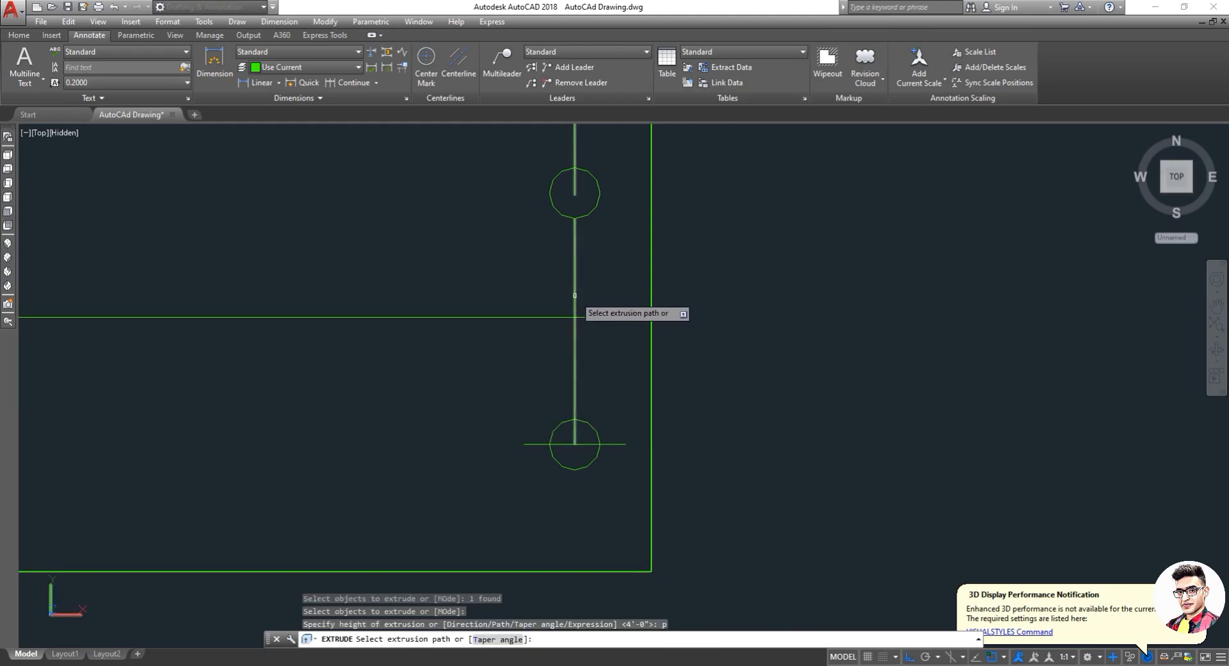
left_click(575, 295)
scroll(579, 337, "down", 3)
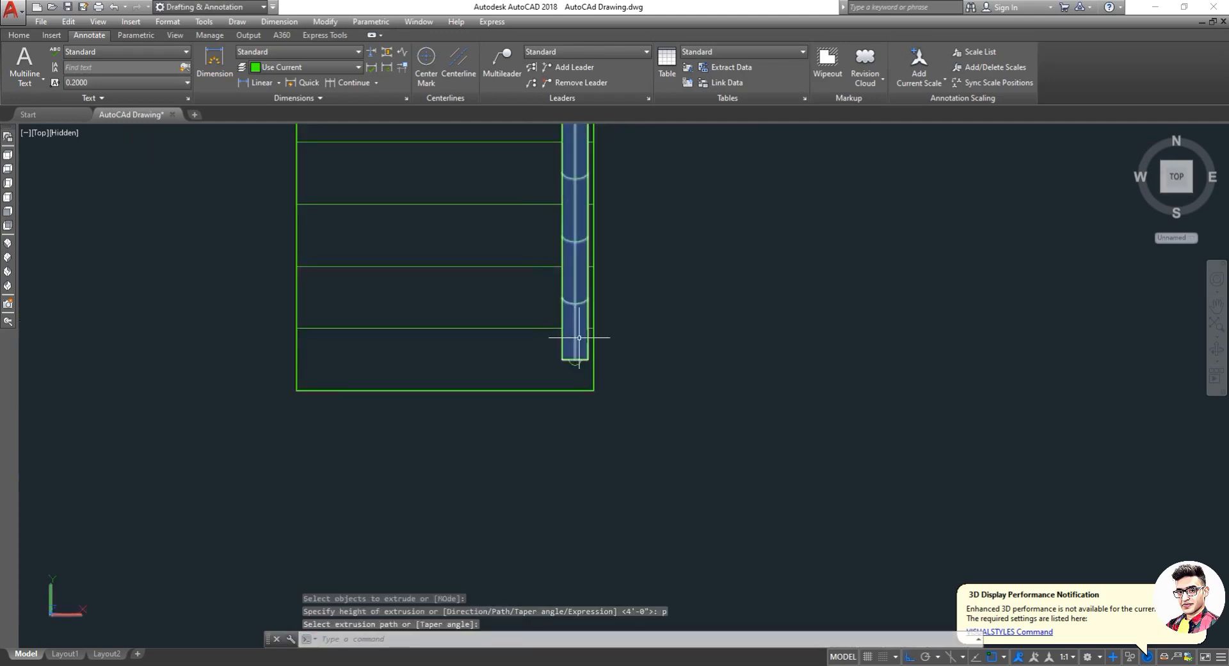
scroll(580, 338, "down", 3)
key("Escape")
scroll(666, 202, "up", 5)
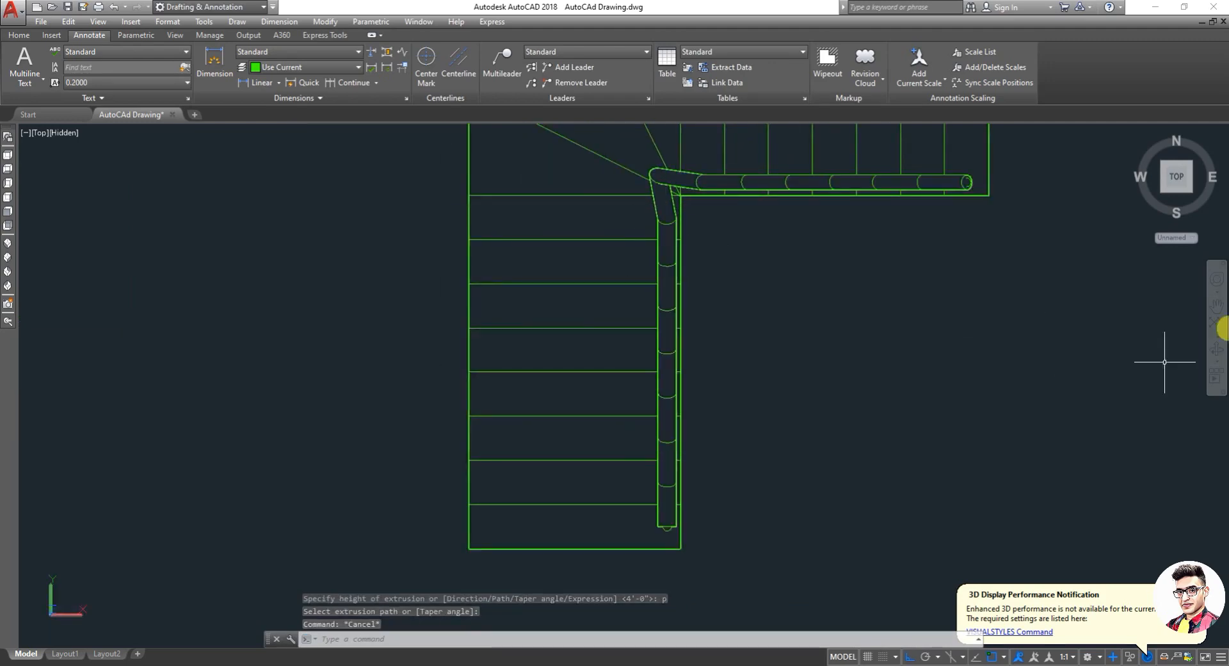
Orbit the staircase into a 3D view showing the handrail and apply the SHADE command to the model.
left_click(1216, 348)
left_click_drag(835, 453, 890, 238)
key("Escape")
scroll(961, 400, "up", 2)
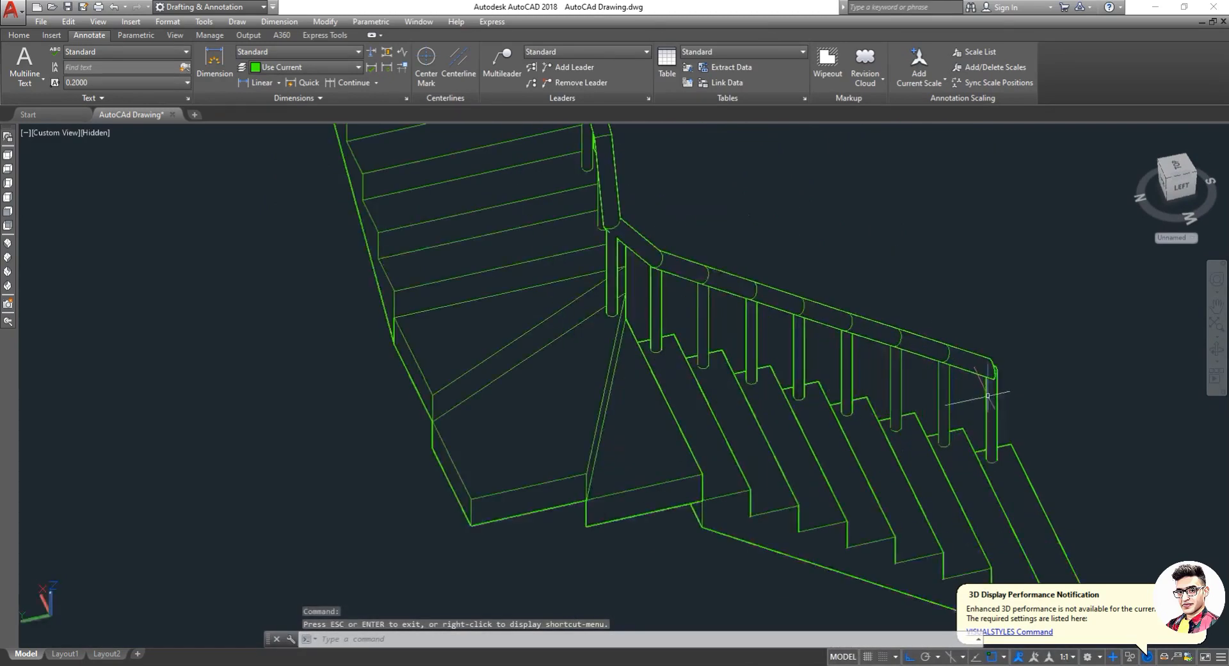
scroll(964, 409, "down", 4)
scroll(992, 384, "up", 4)
key("Escape")
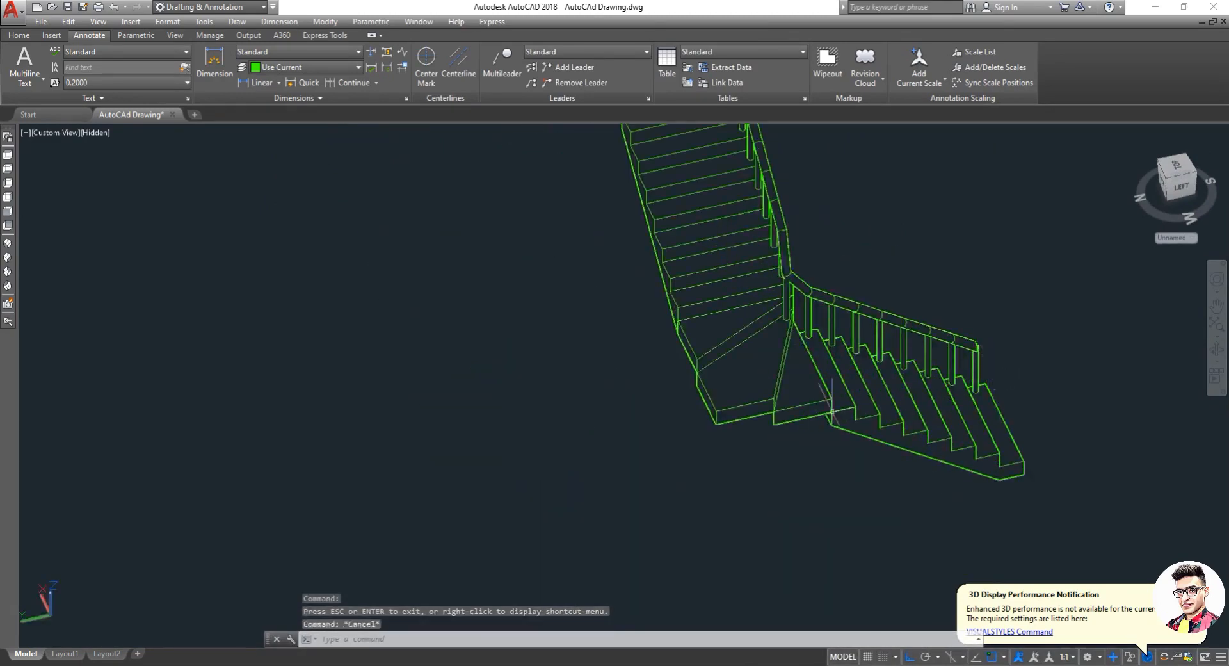
type("s")
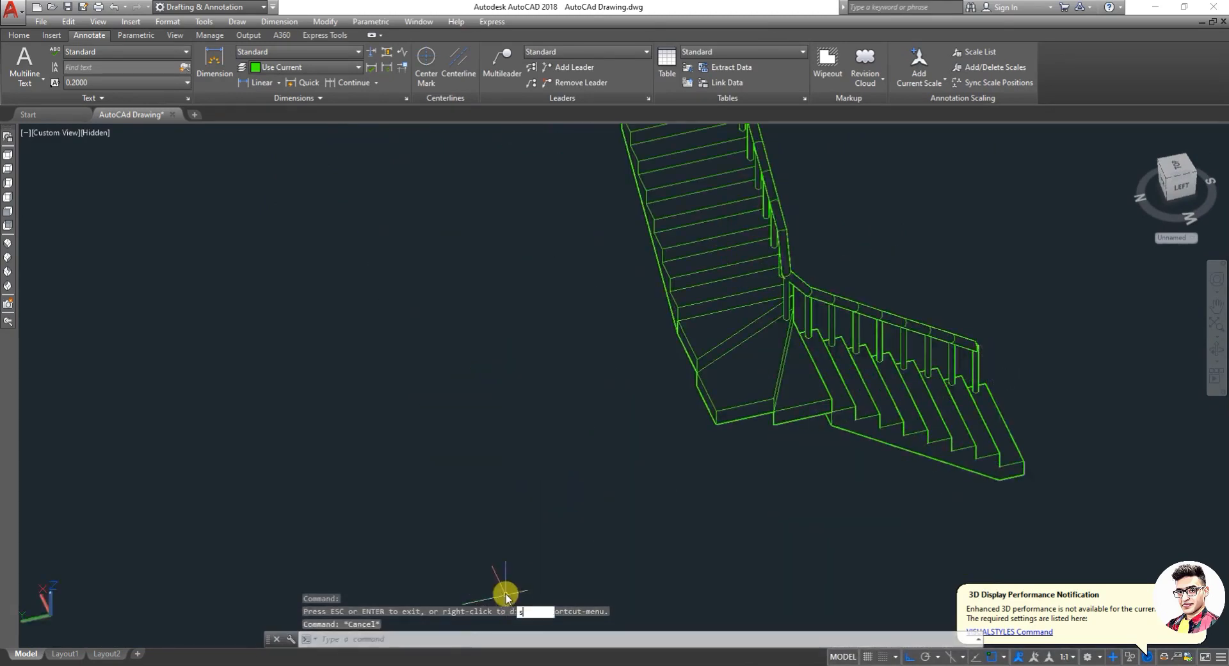
type("had")
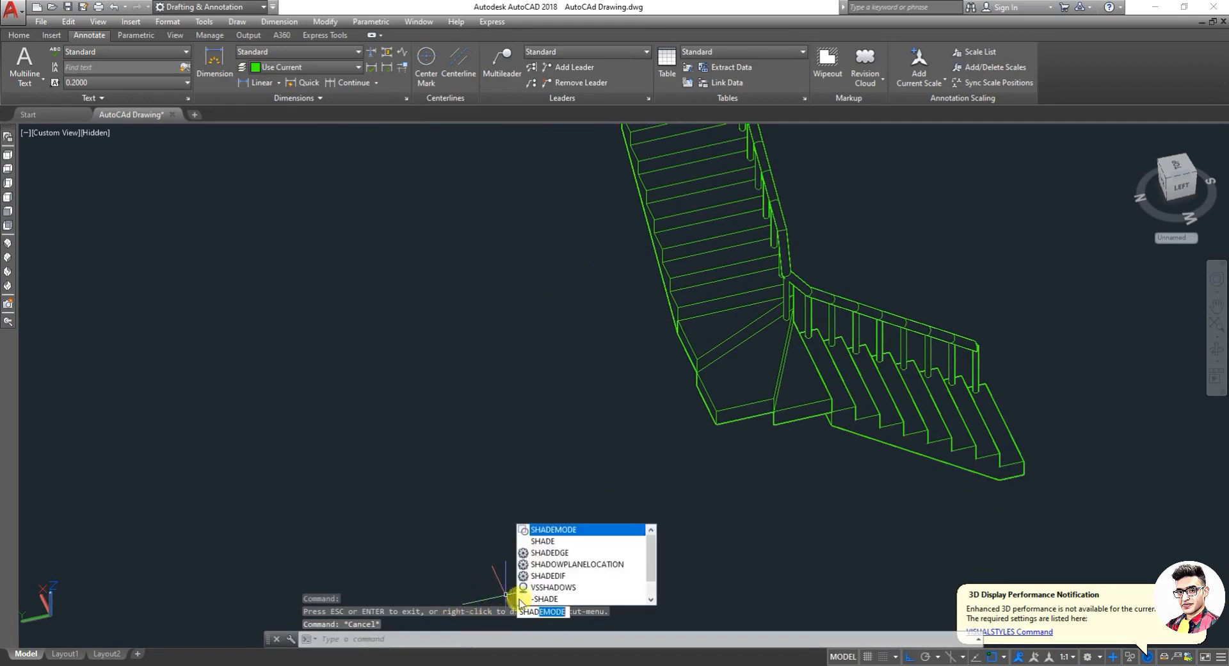
left_click(560, 546)
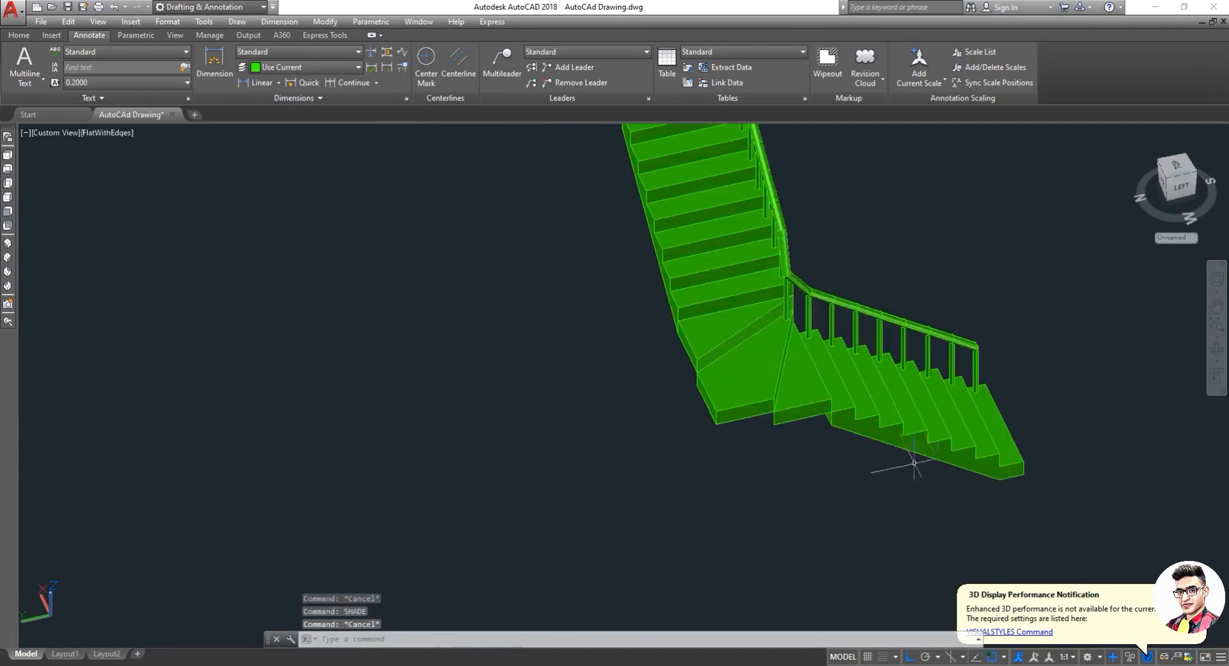
Examine the shaded staircase, balusters and handrail from several directions, ending on a raised view from the front left.
scroll(941, 451, "down", 3)
scroll(963, 419, "up", 6)
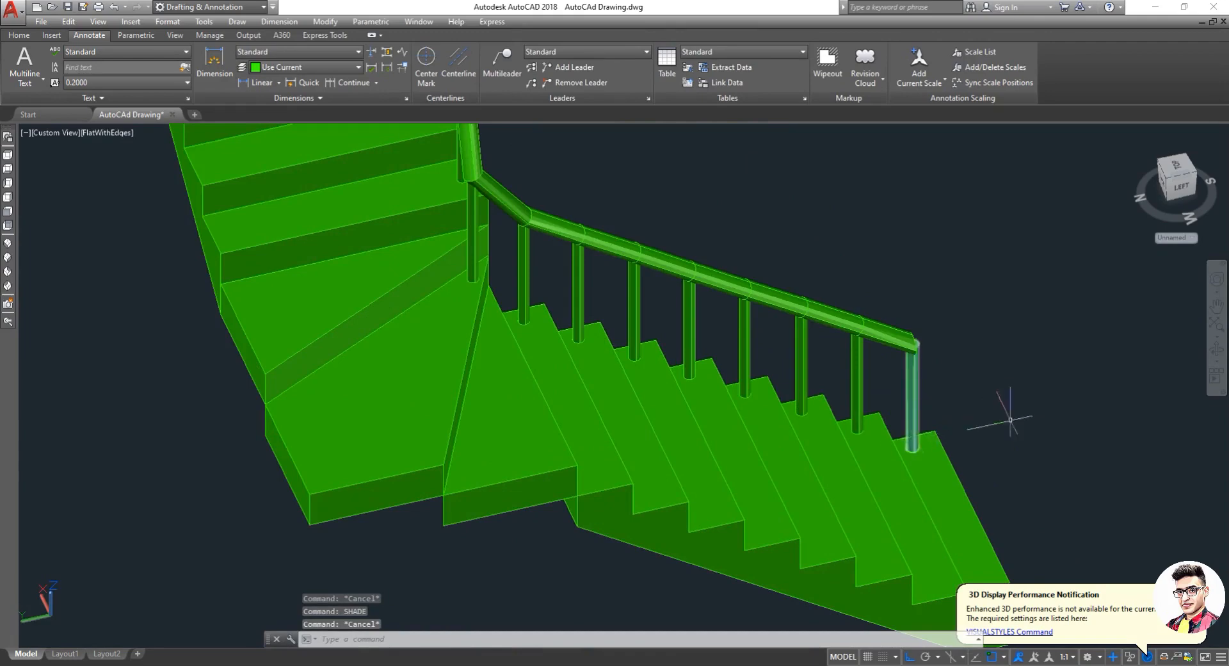
middle_click_drag(1067, 391, 700, 236, "shift")
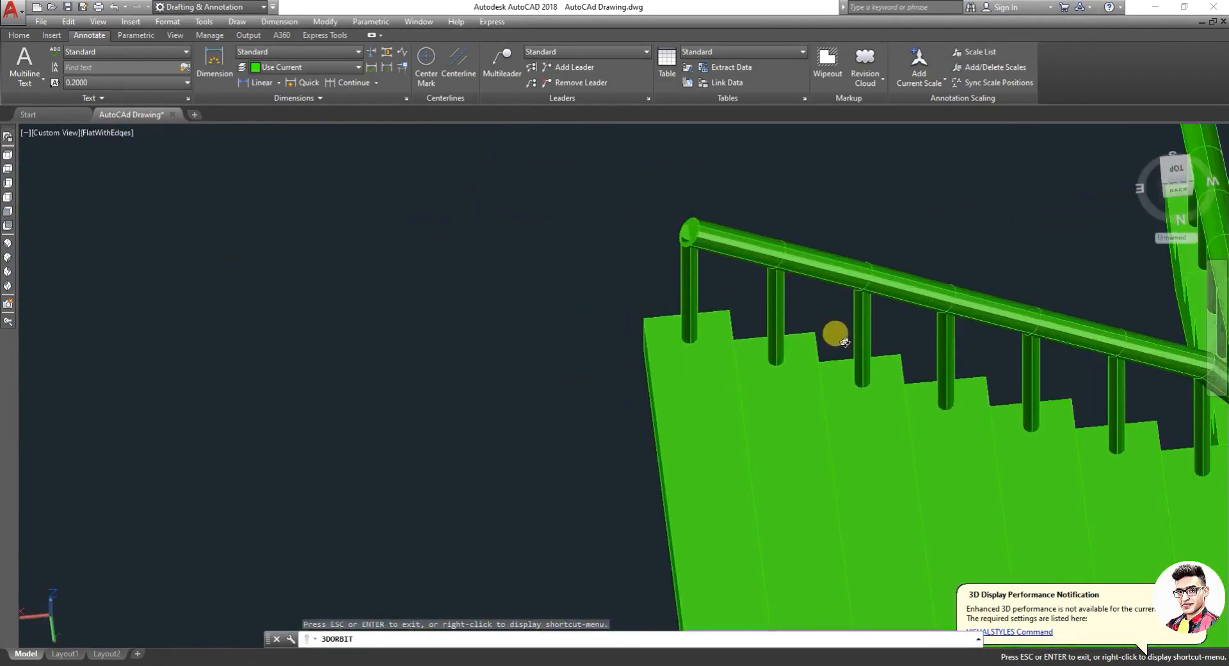
middle_click_drag(837, 334, 646, 468, "shift")
middle_click_drag(777, 469, 882, 407, "shift")
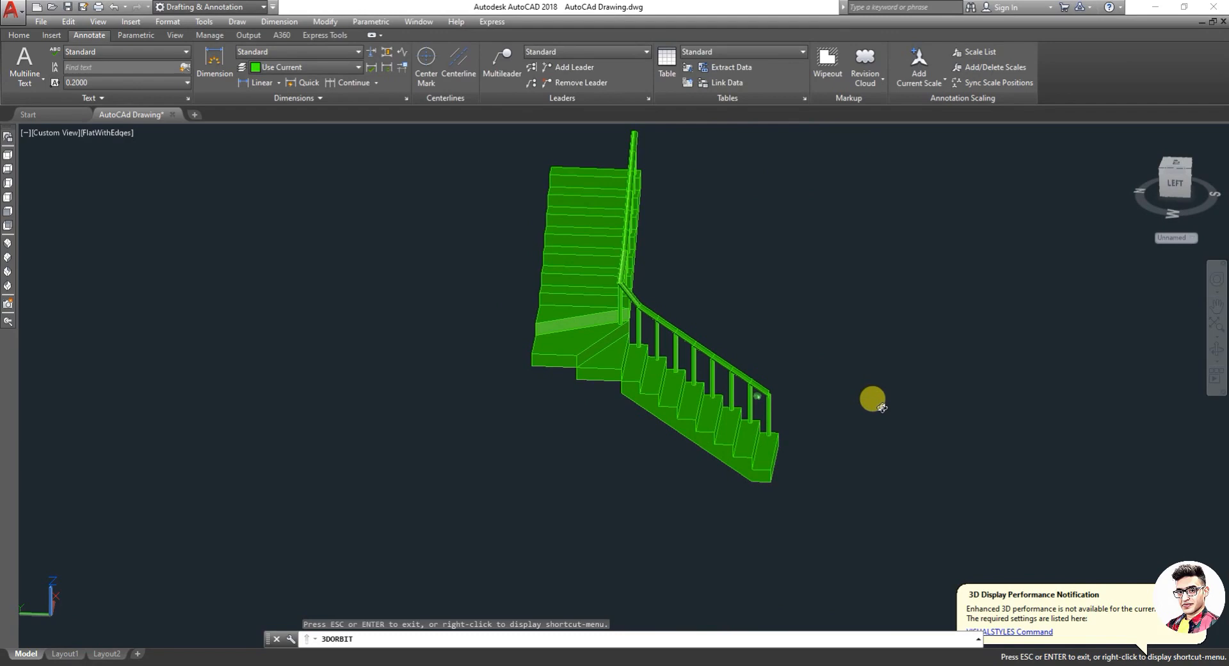
middle_click_drag(882, 407, 662, 321, "shift")
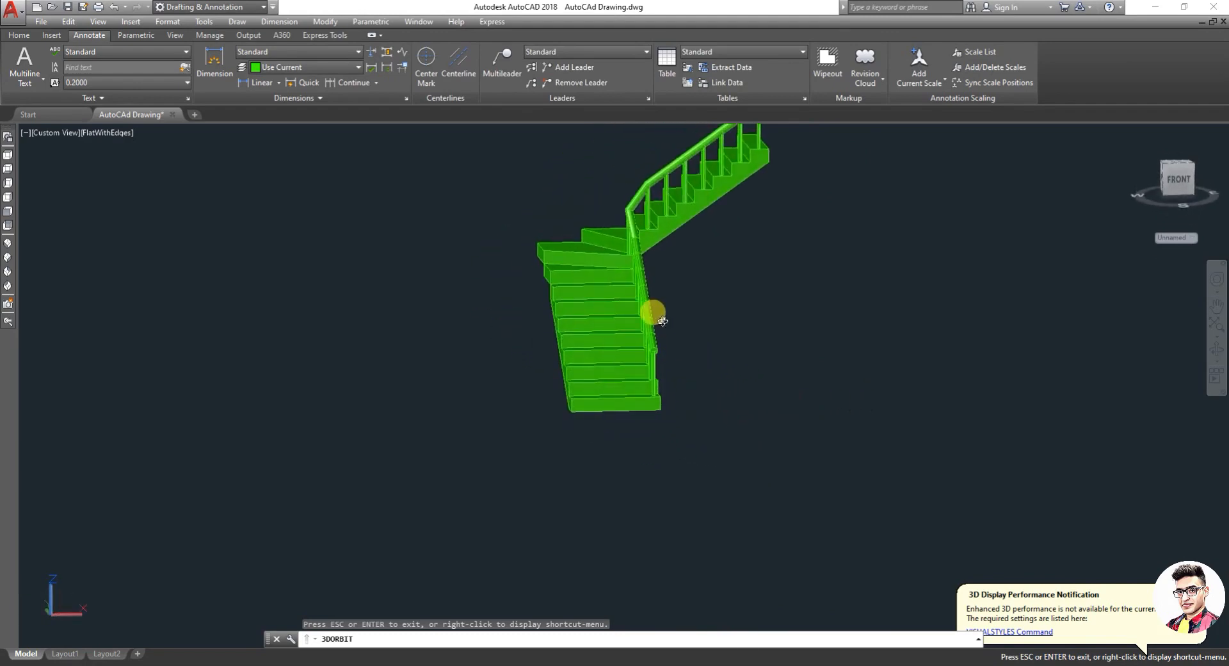
left_click_drag(670, 372, 658, 262)
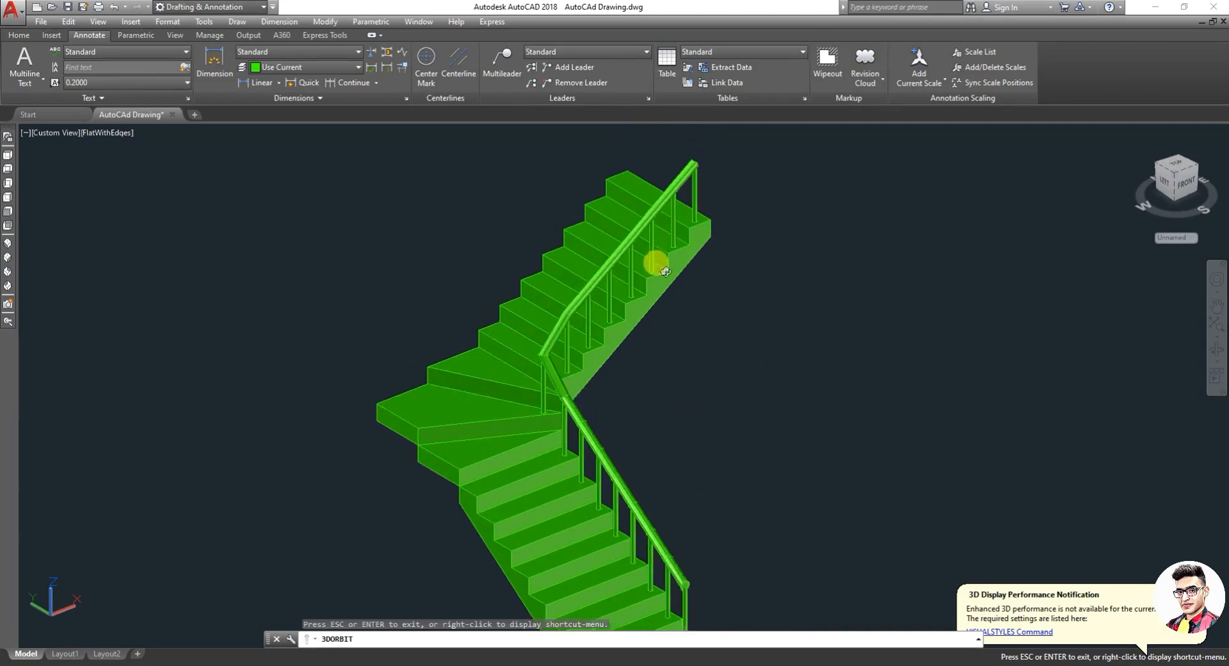
key("Escape")
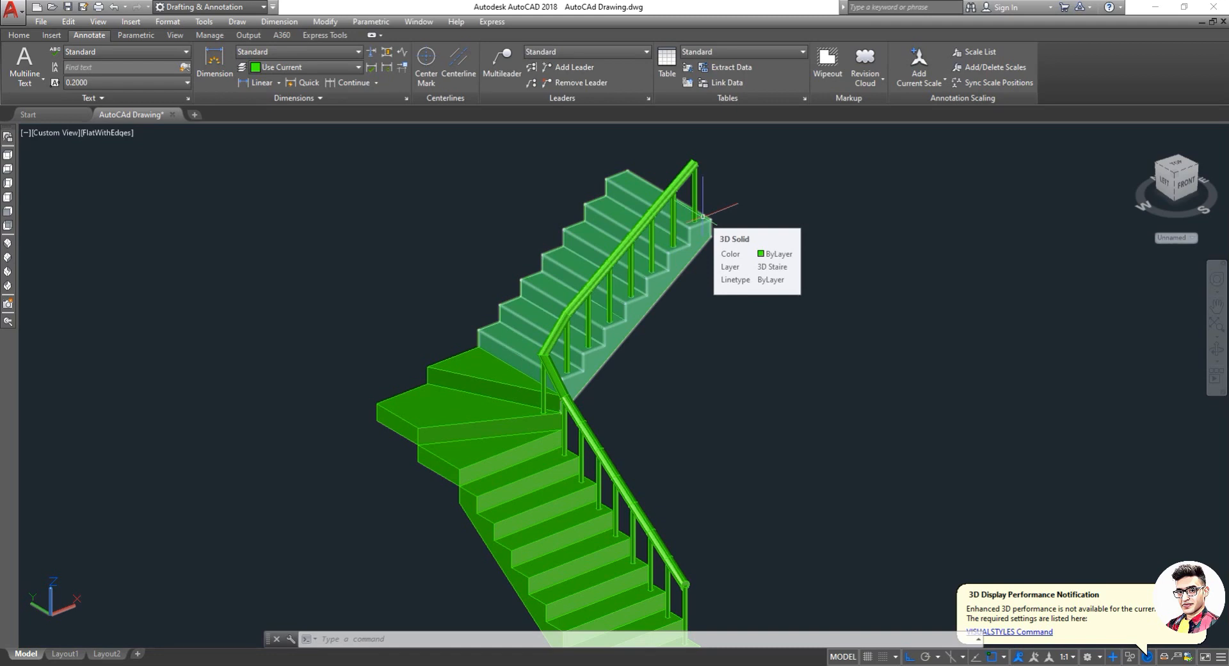
Turn on the 3D Roof, 3D Walls, 3D Doors and 0 layers to display the house around the staircase.
key("Escape")
key("Escape")
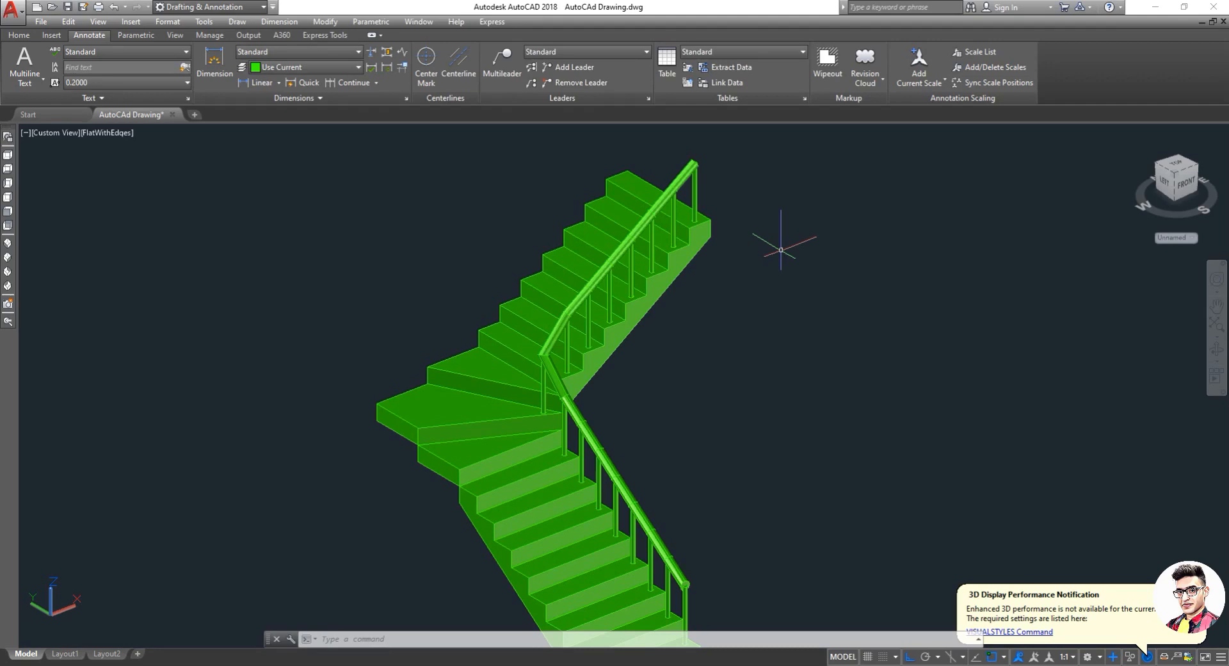
scroll(680, 261, "down", 5)
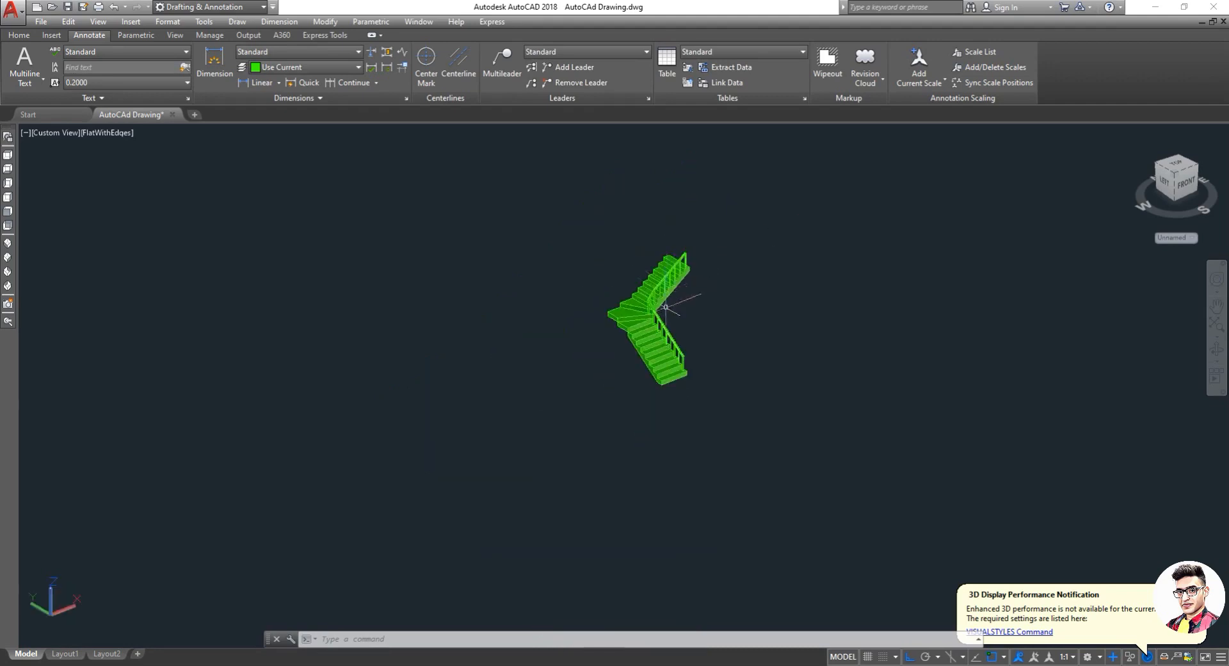
scroll(687, 270, "up", 3)
key("Escape")
key("Escape")
type("la")
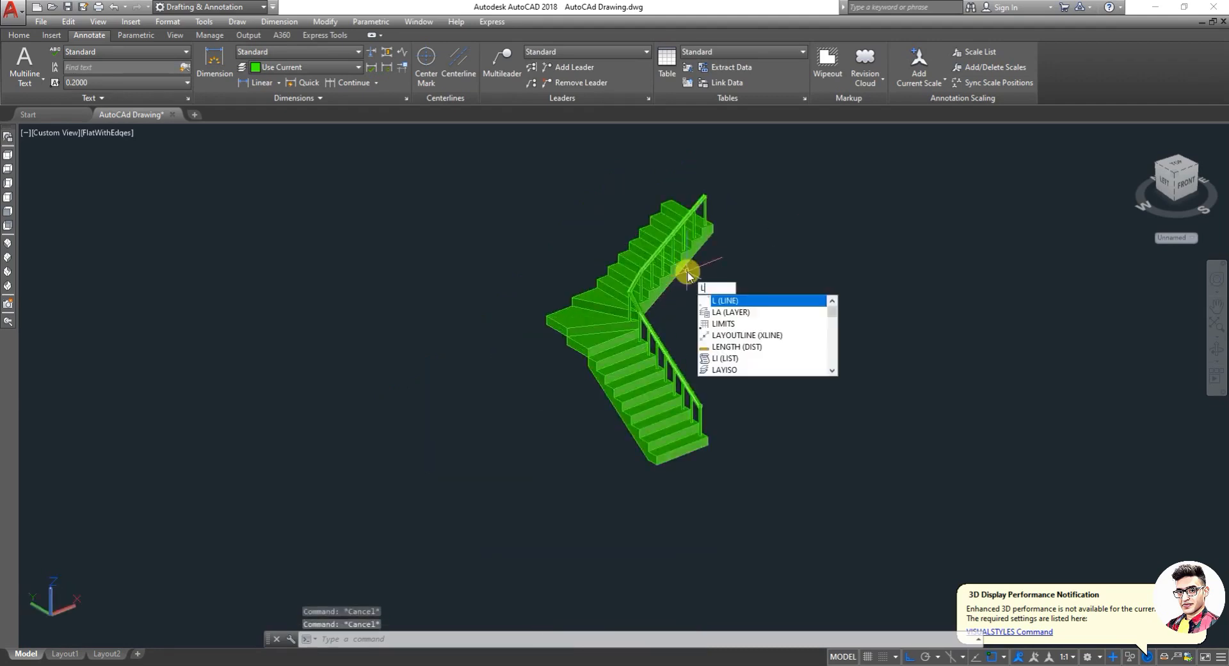
key("Return")
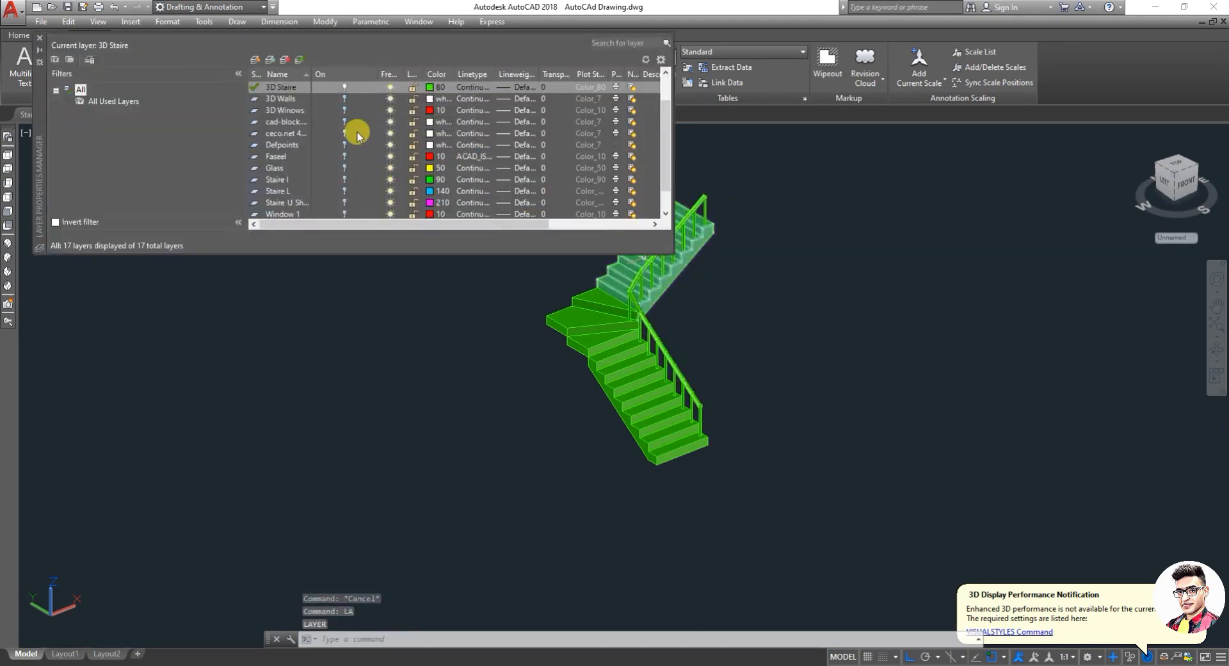
scroll(326, 128, "up", 1)
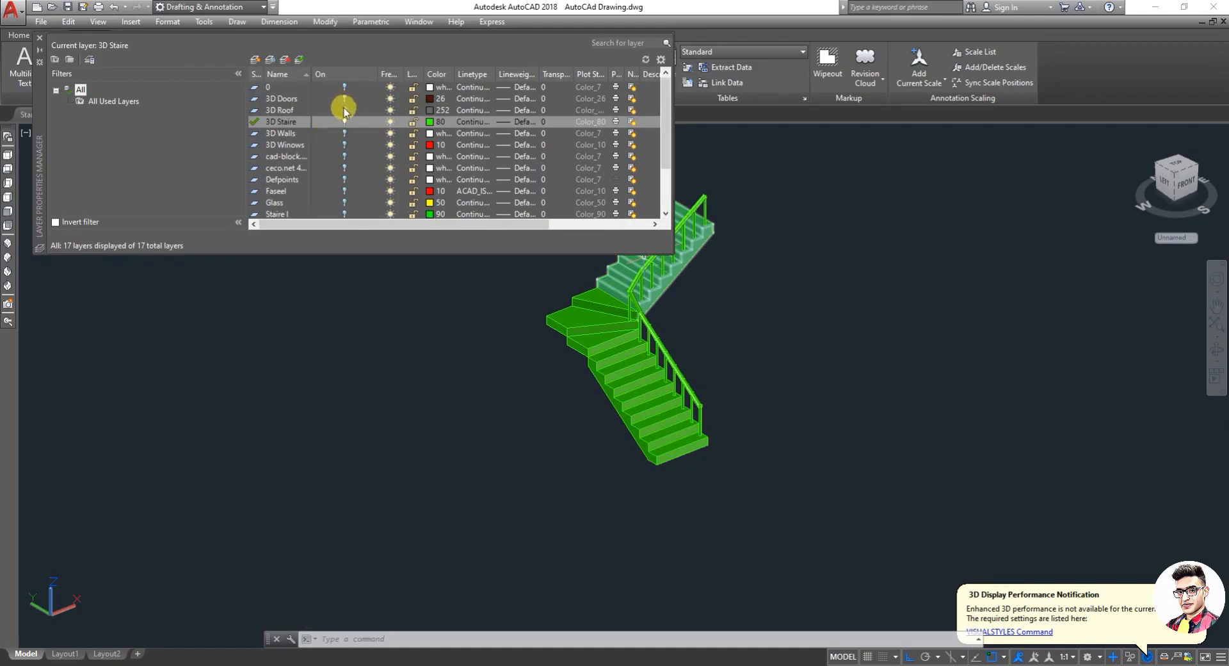
left_click(344, 110)
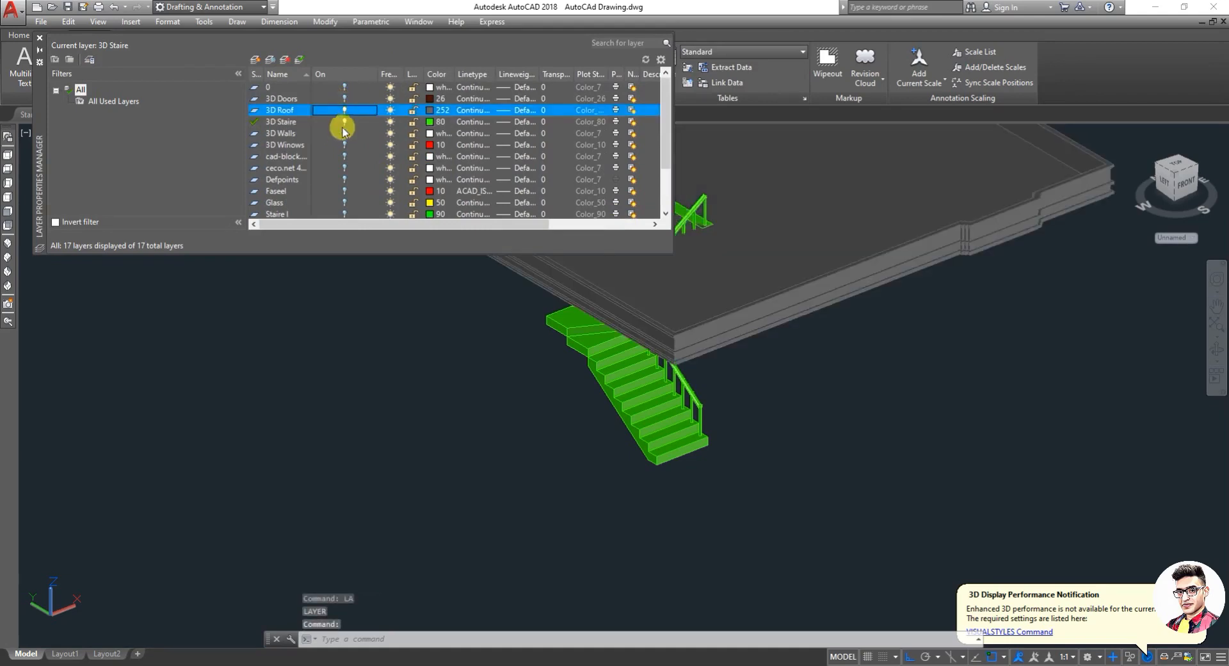
left_click(344, 134)
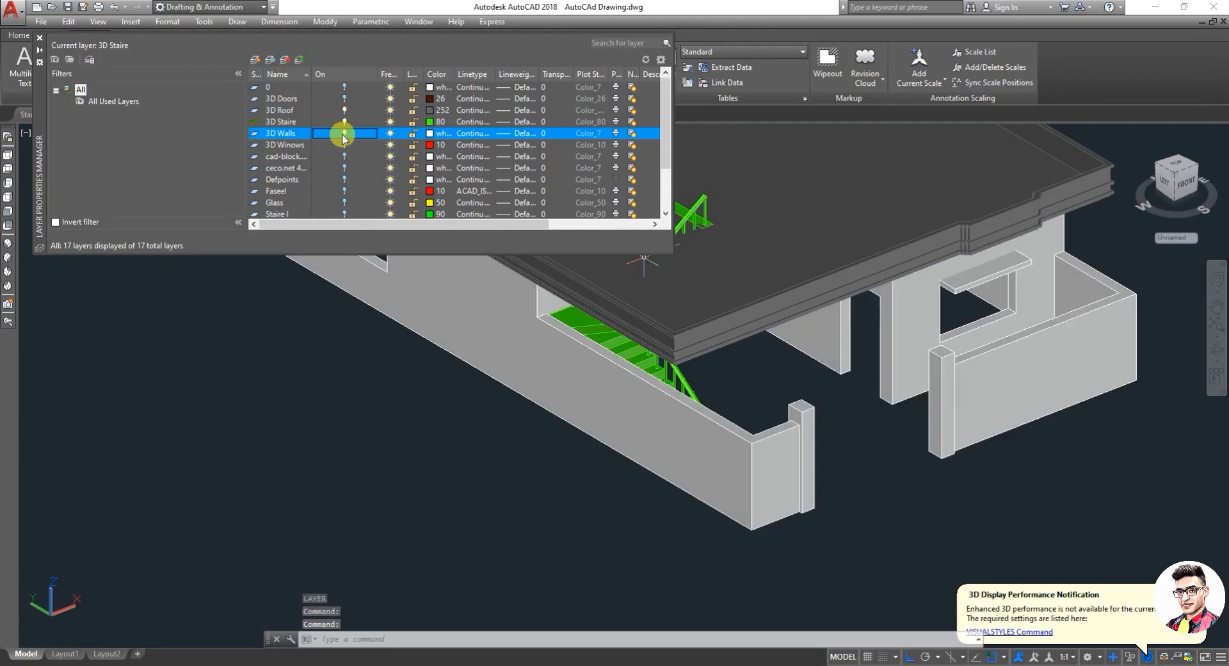
left_click(344, 99)
left_click(344, 87)
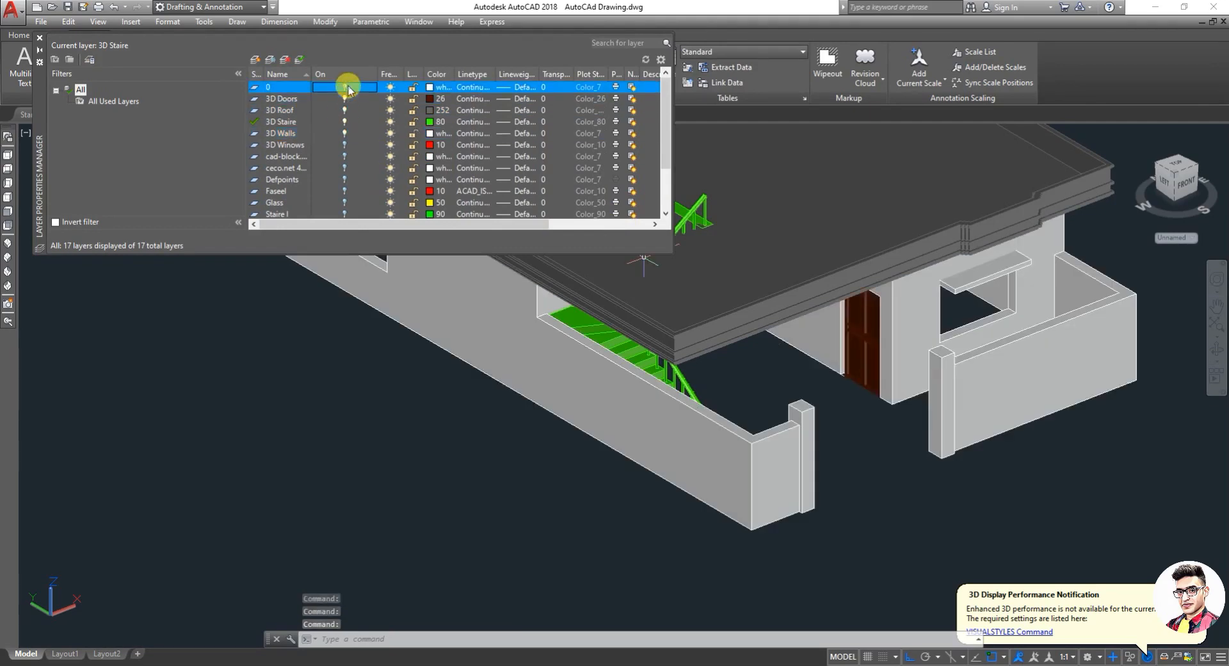
left_click(40, 37)
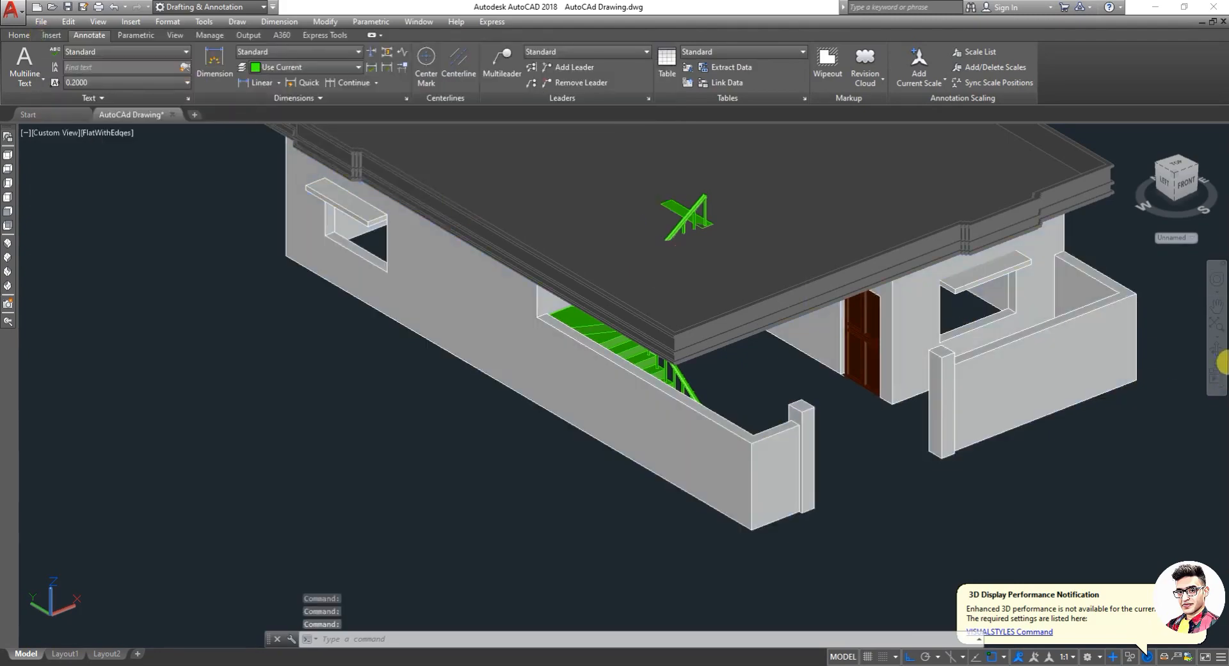
Examine the staircase inside the house up close from the front and left sides, ending on a raised view.
left_click(1215, 349)
left_click_drag(933, 405, 635, 390)
scroll(499, 257, "up", 7)
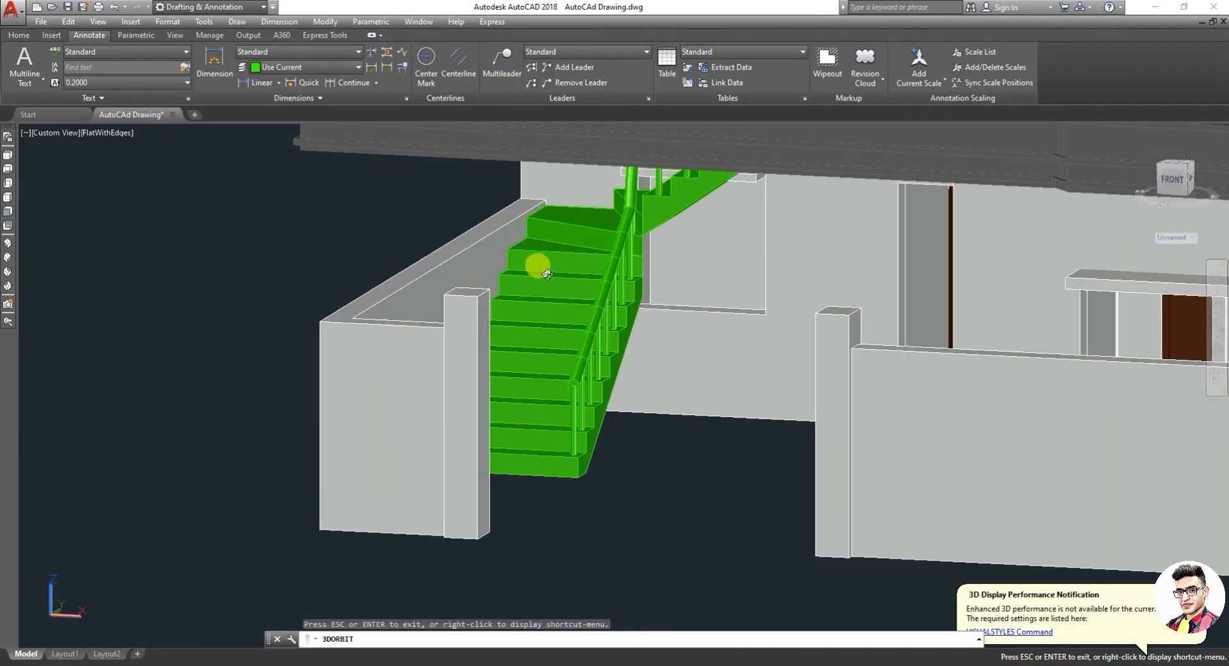
left_click_drag(322, 292, 670, 304)
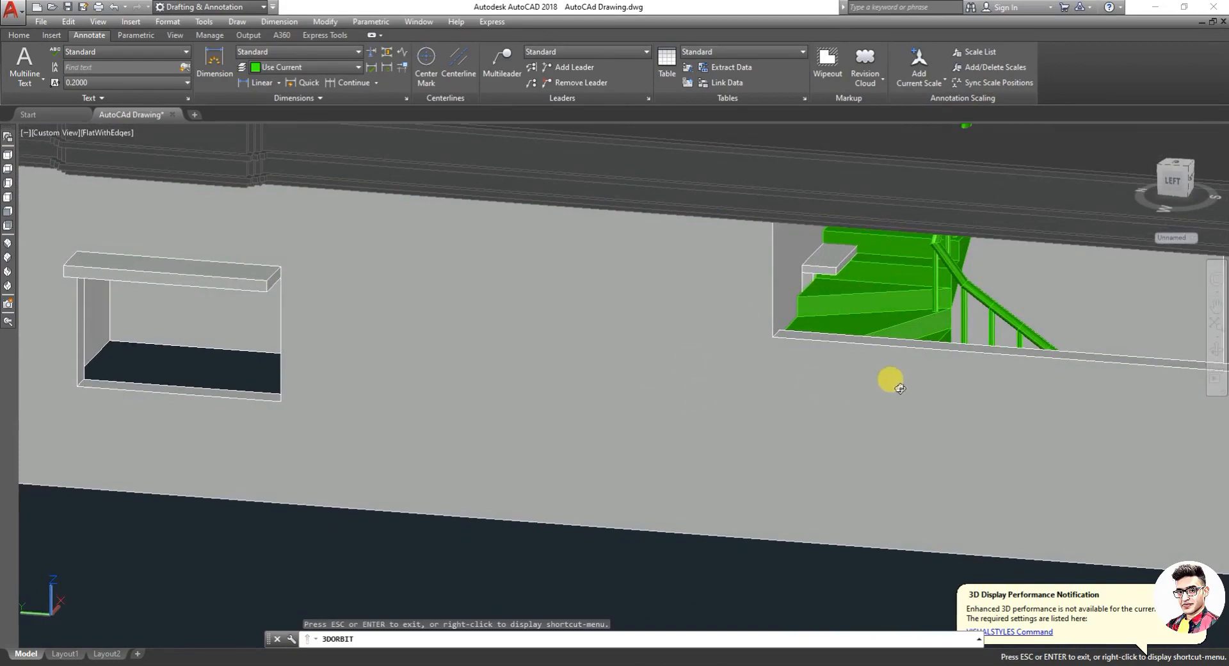
left_click_drag(890, 379, 651, 325)
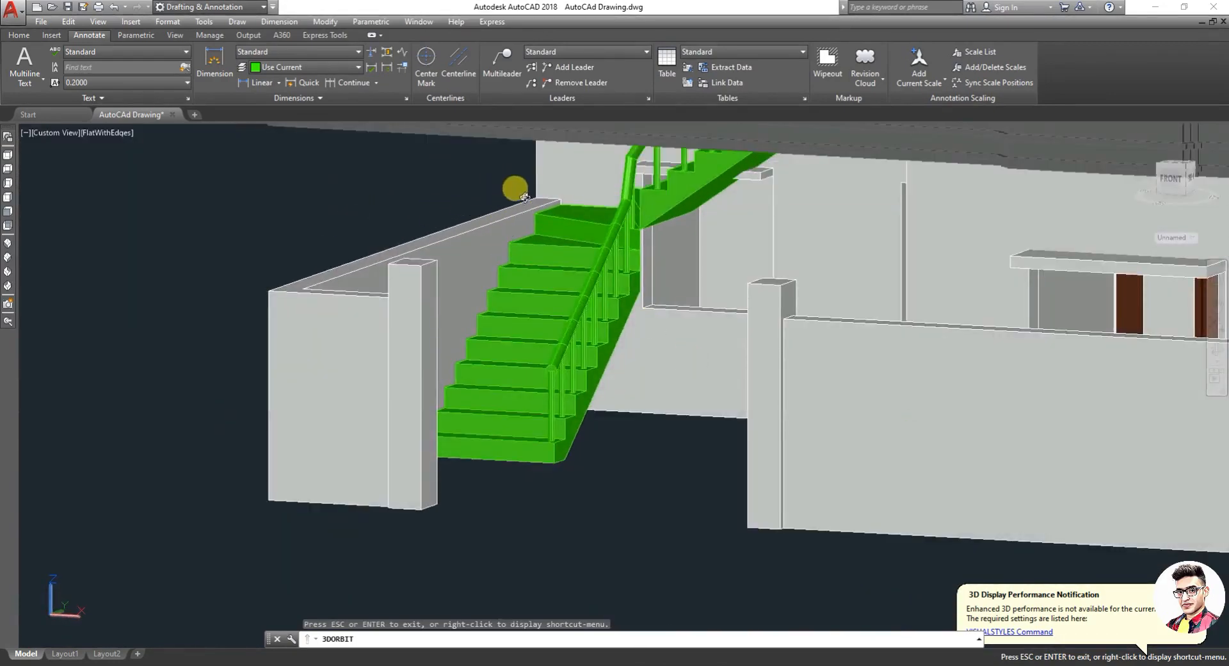
left_click_drag(274, 335, 763, 194)
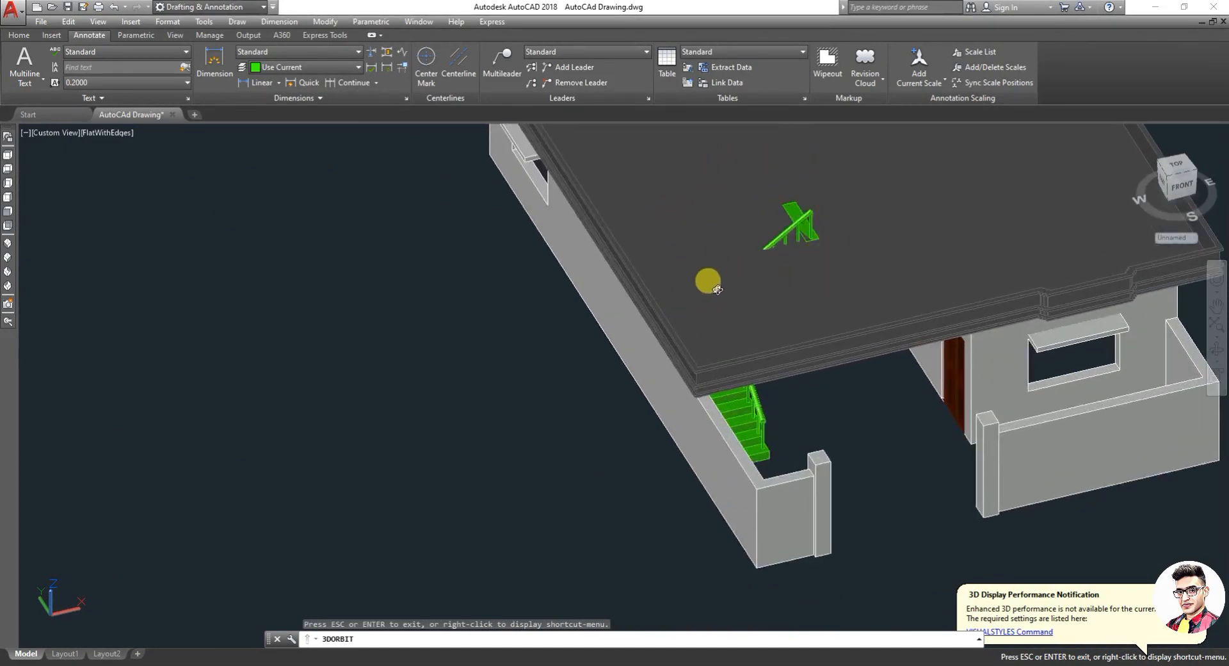
Examine the whole house and the stair passing through the roof from the front, ending on a slightly raised front view.
scroll(716, 289, "down", 3)
left_click_drag(823, 387, 788, 292)
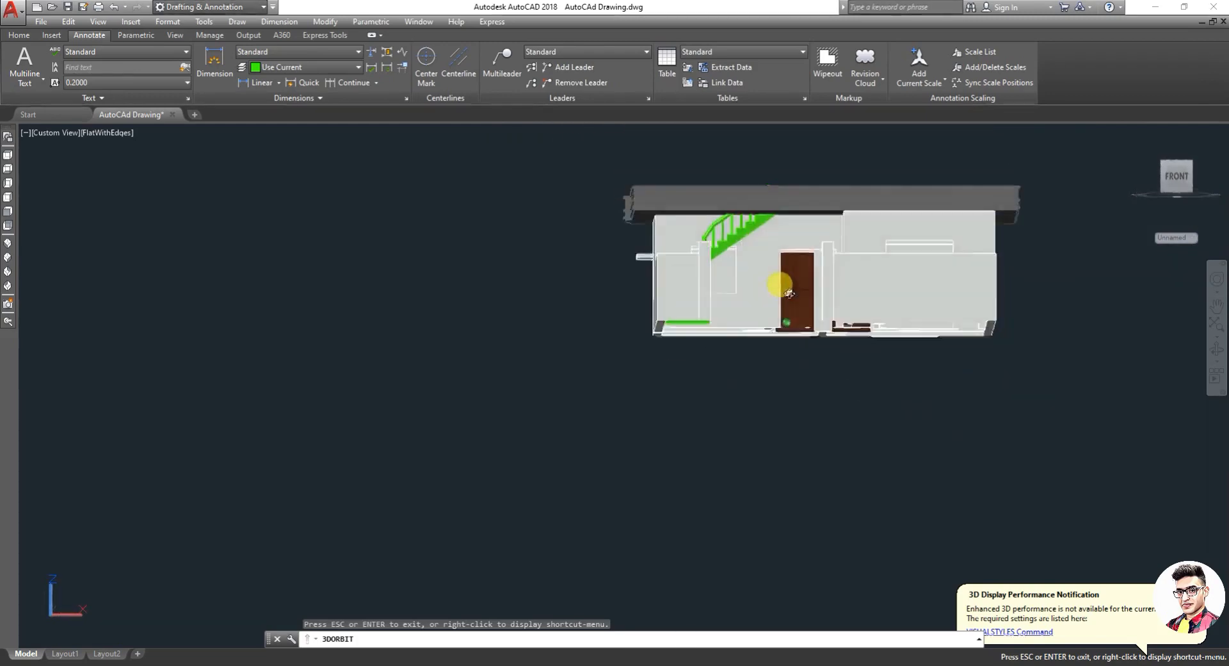
scroll(789, 293, "up", 4)
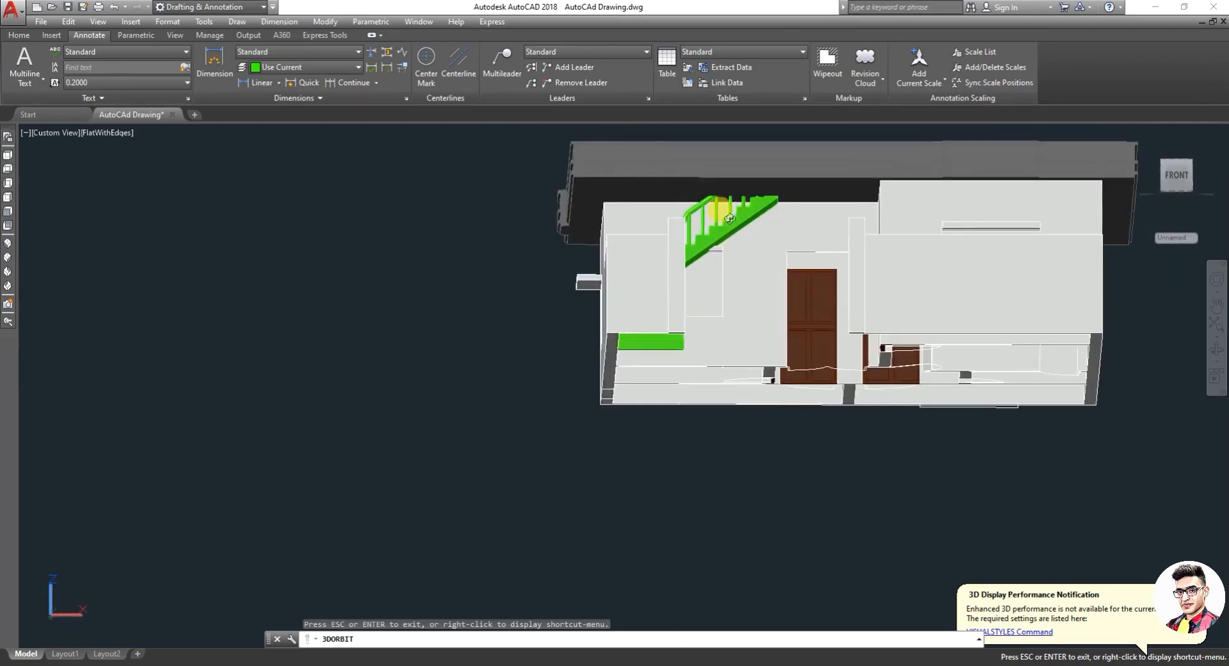
scroll(724, 205, "up", 1)
scroll(722, 211, "down", 3)
mouse_move(747, 233)
left_mouse_down()
mouse_move(776, 303)
mouse_move(753, 218)
left_mouse_up()
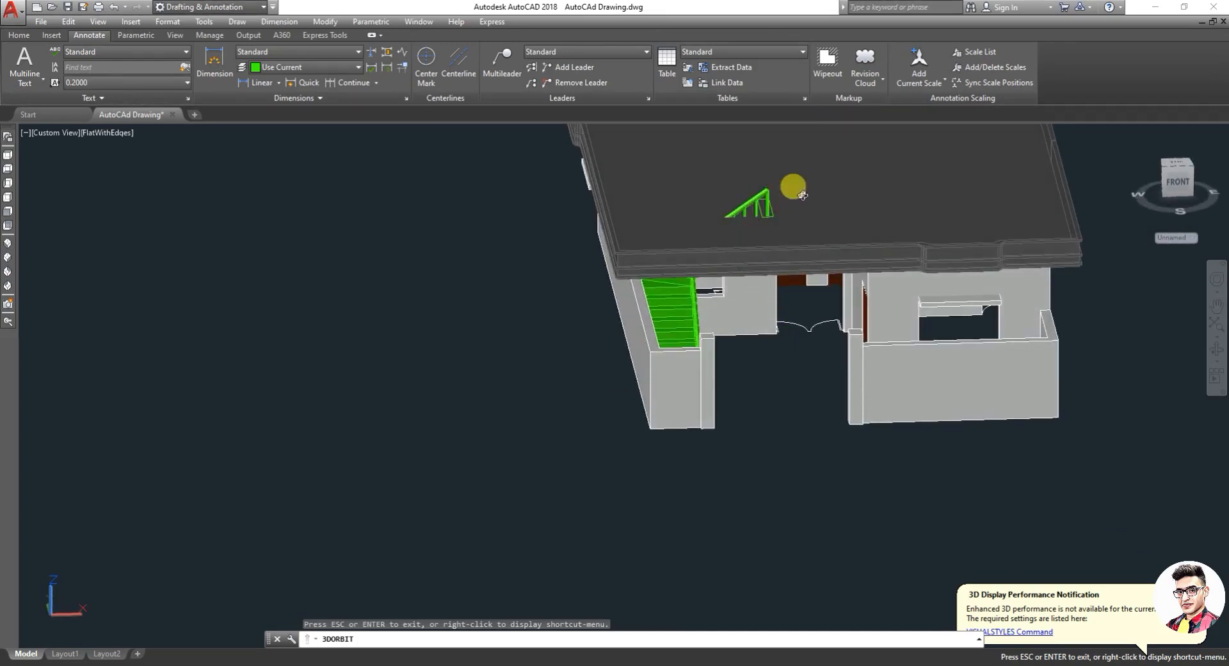
key("Escape")
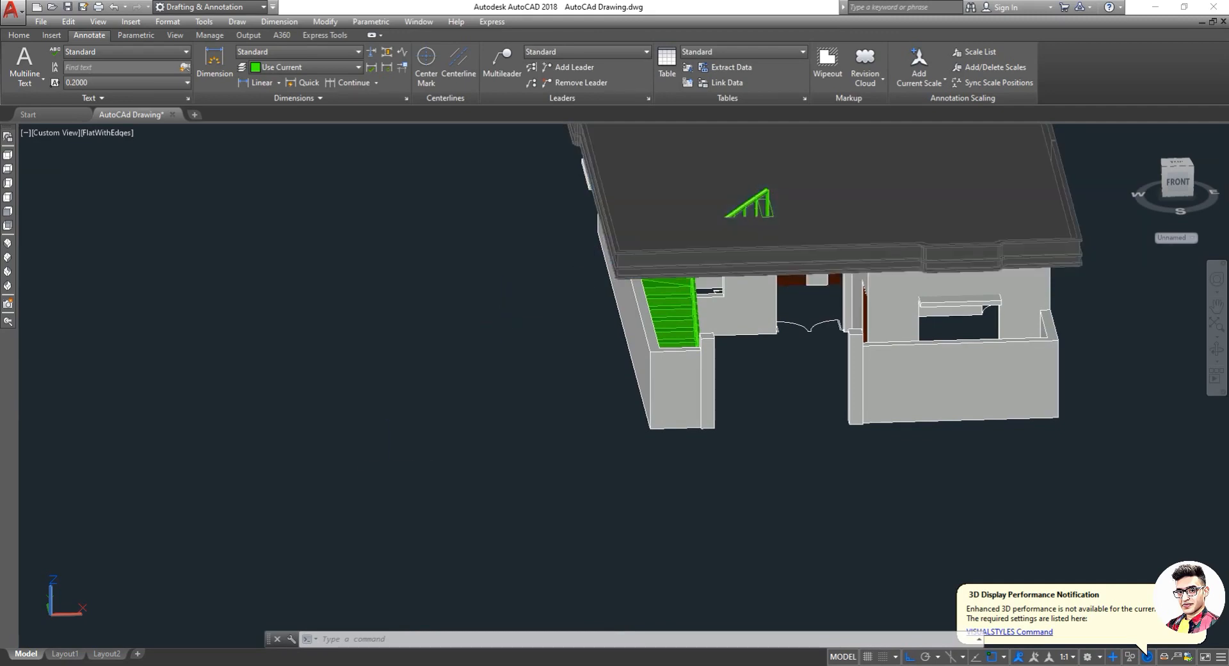
key("Escape")
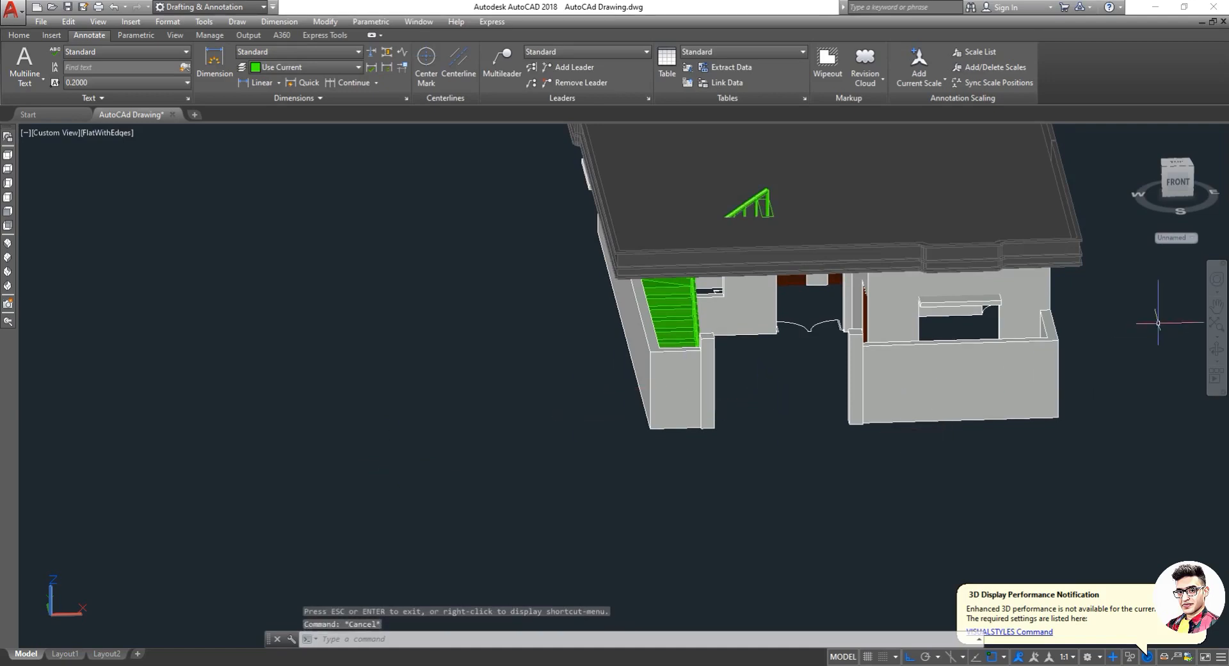
left_click(1213, 359)
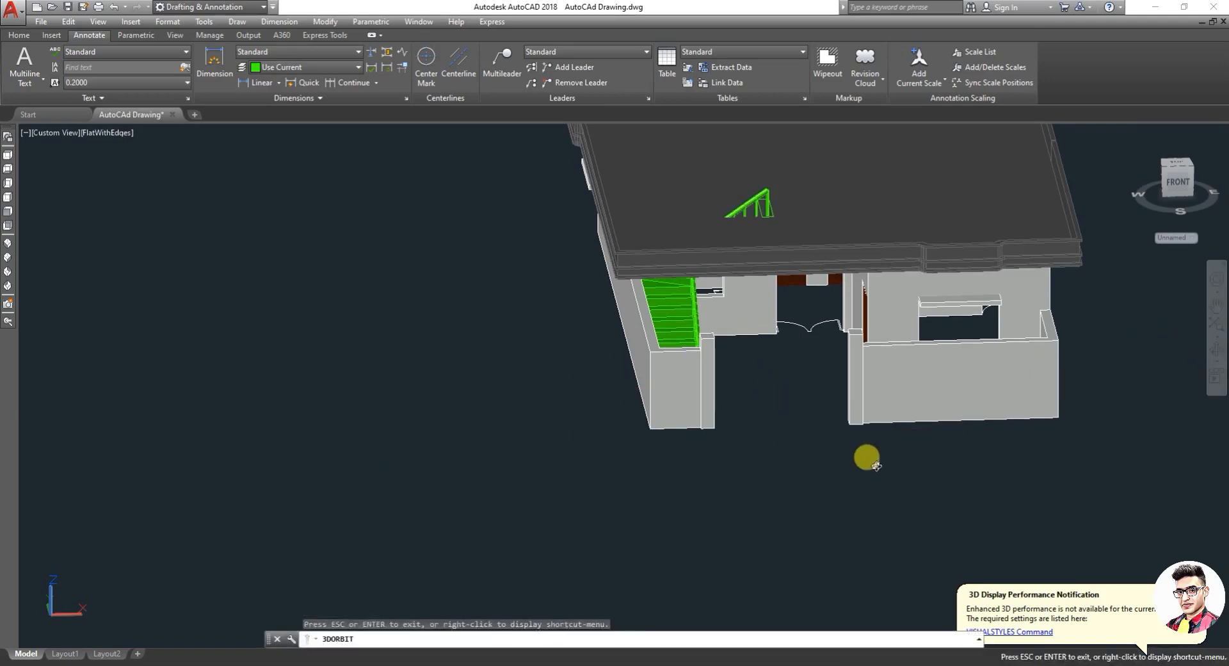
mouse_move(867, 458)
left_mouse_down()
mouse_move(828, 430)
mouse_move(874, 422)
mouse_move(864, 436)
left_mouse_up()
key("Escape")
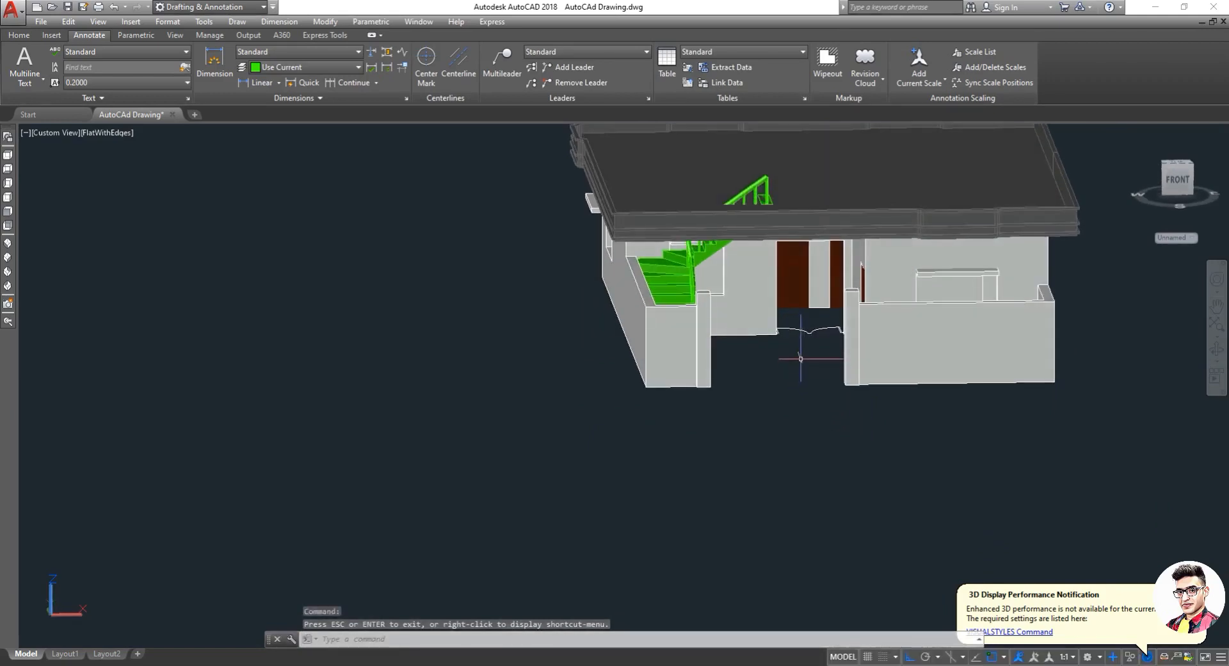